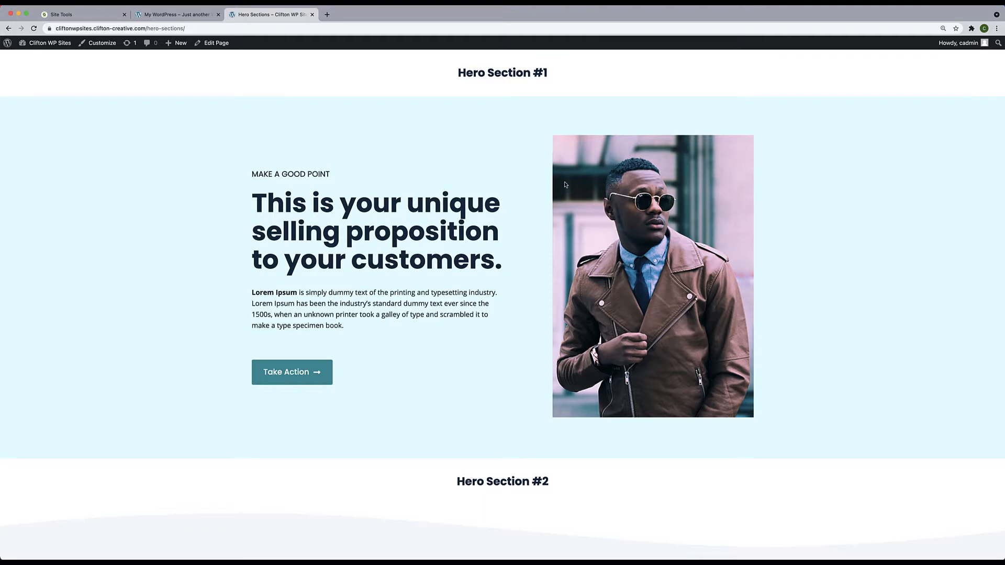
Examine the example layouts on the Hero Sections page, from Hero Section #1 through Hero Section #5
{"action": "scroll", "coordinate": [547, 256], "scroll_direction": "down", "scroll_amount": 6}
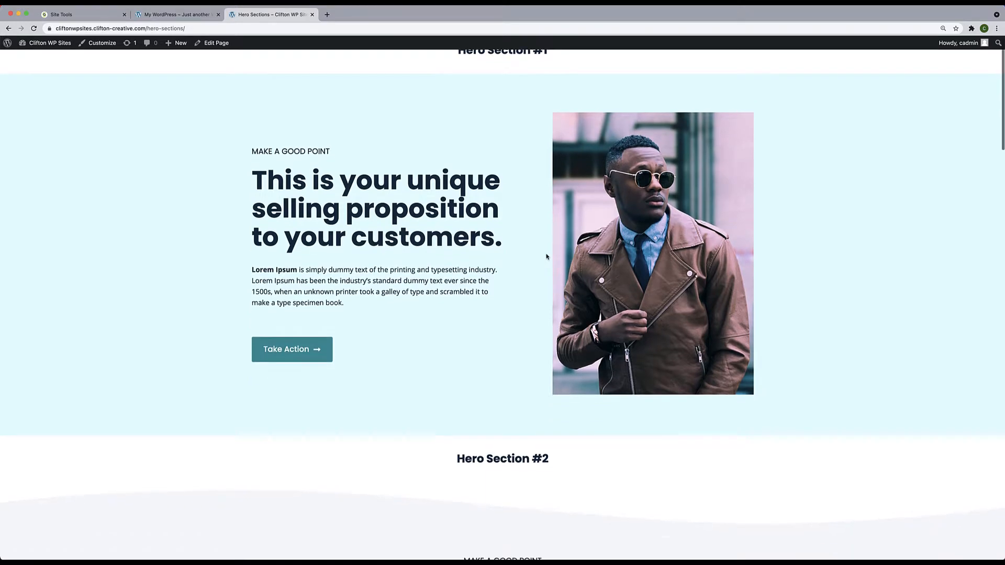
{"action": "scroll", "coordinate": [547, 256], "scroll_direction": "down", "scroll_amount": 5}
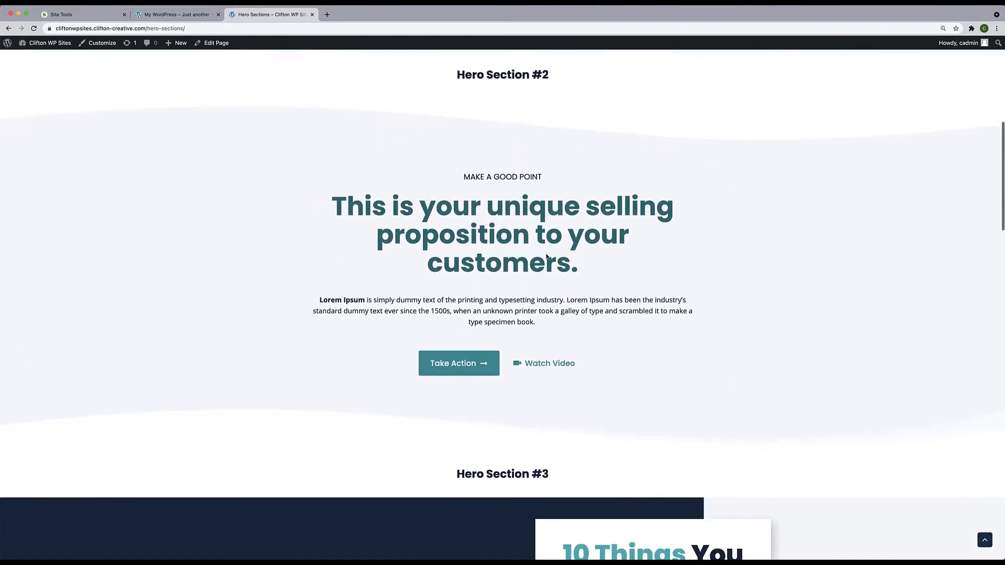
{"action": "scroll", "coordinate": [547, 256], "scroll_direction": "up", "scroll_amount": 1}
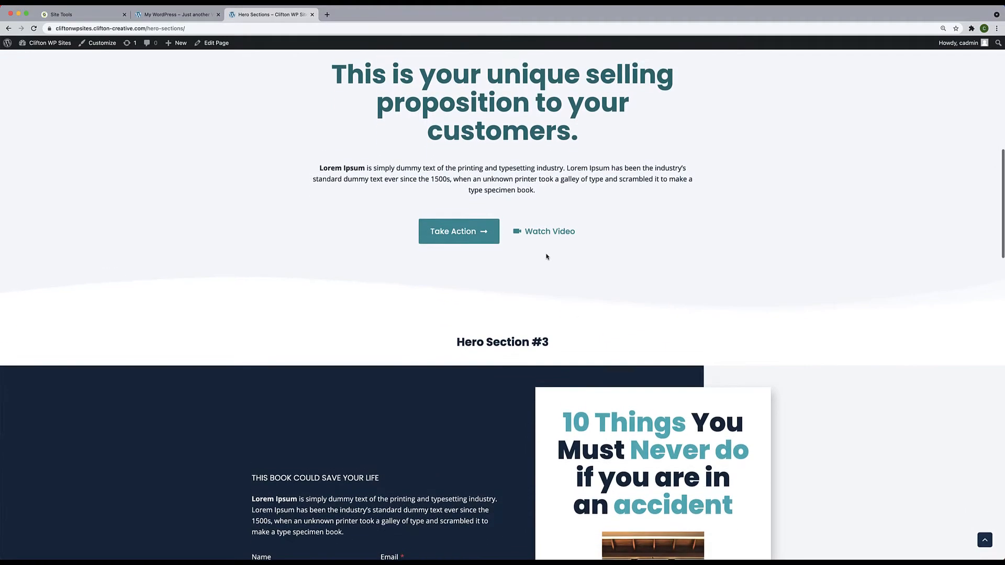
{"action": "scroll", "coordinate": [547, 256], "scroll_direction": "down", "scroll_amount": 5}
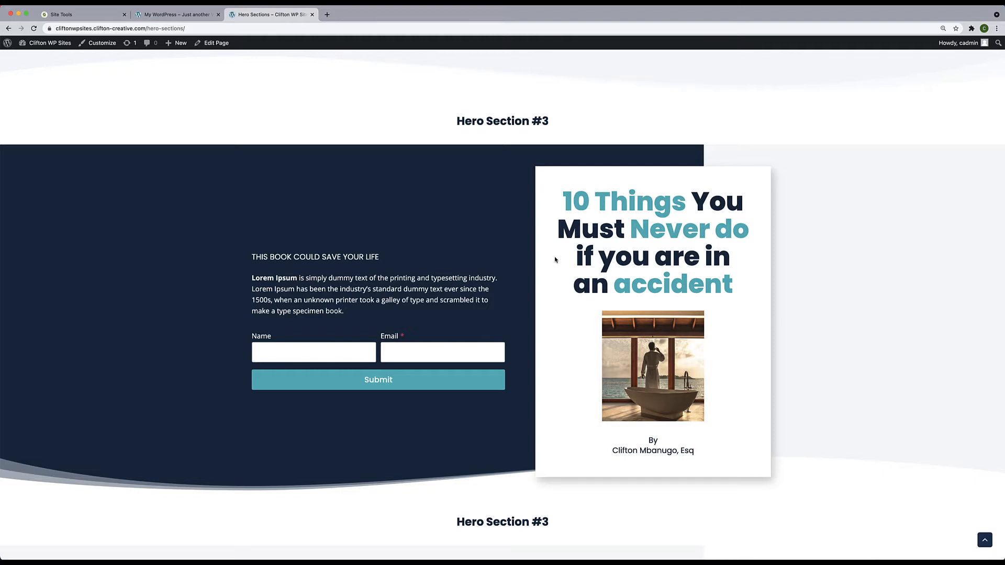
{"action": "scroll", "coordinate": [556, 260], "scroll_direction": "down", "scroll_amount": 7}
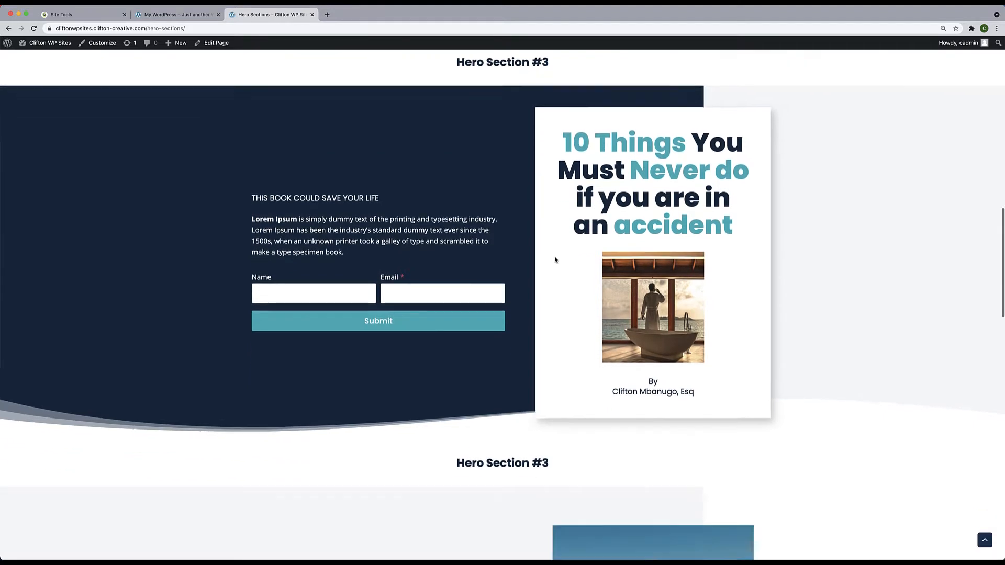
{"action": "scroll", "coordinate": [555, 260], "scroll_direction": "down", "scroll_amount": 3}
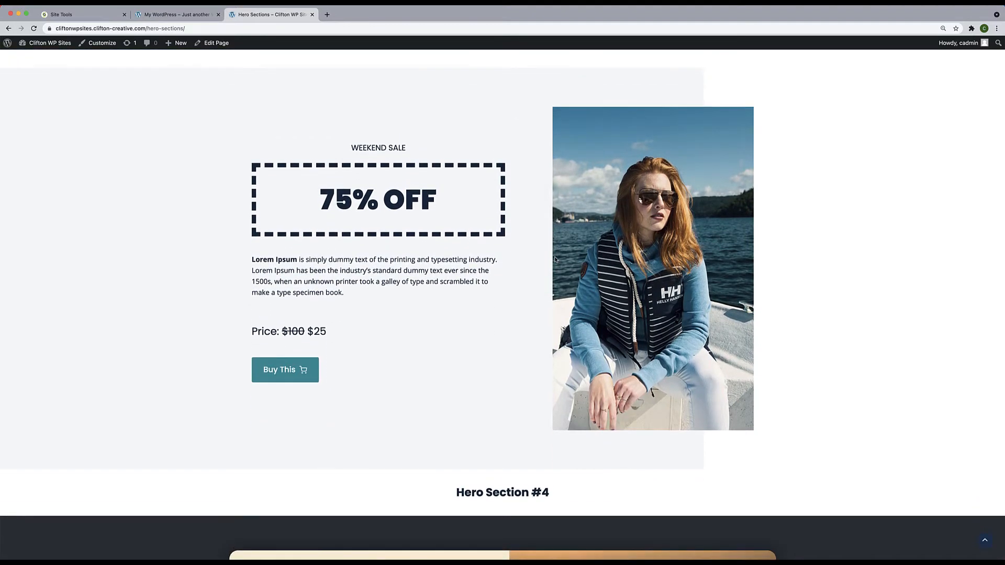
{"action": "scroll", "coordinate": [556, 260], "scroll_direction": "down", "scroll_amount": 7}
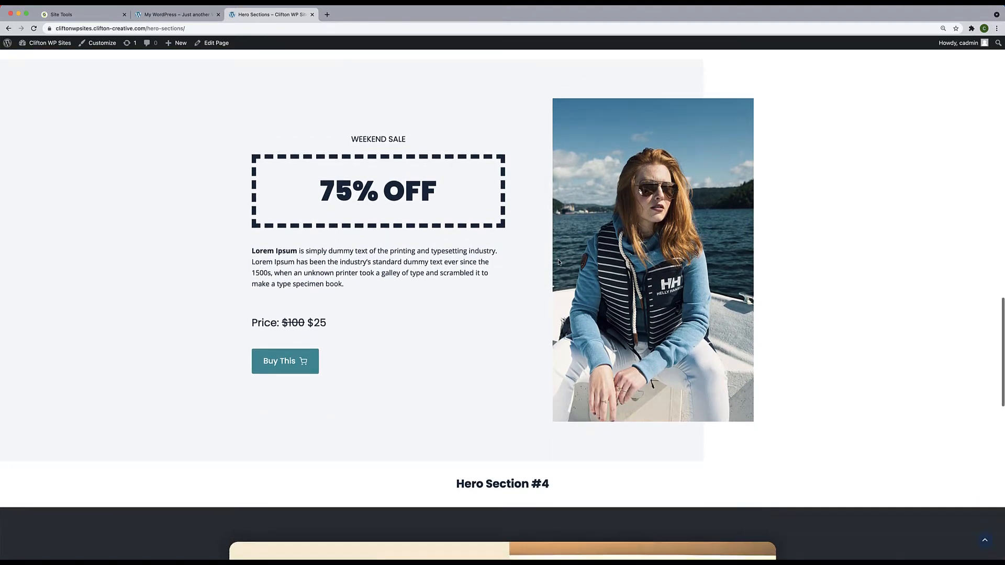
{"action": "scroll", "coordinate": [558, 262], "scroll_direction": "down", "scroll_amount": 1}
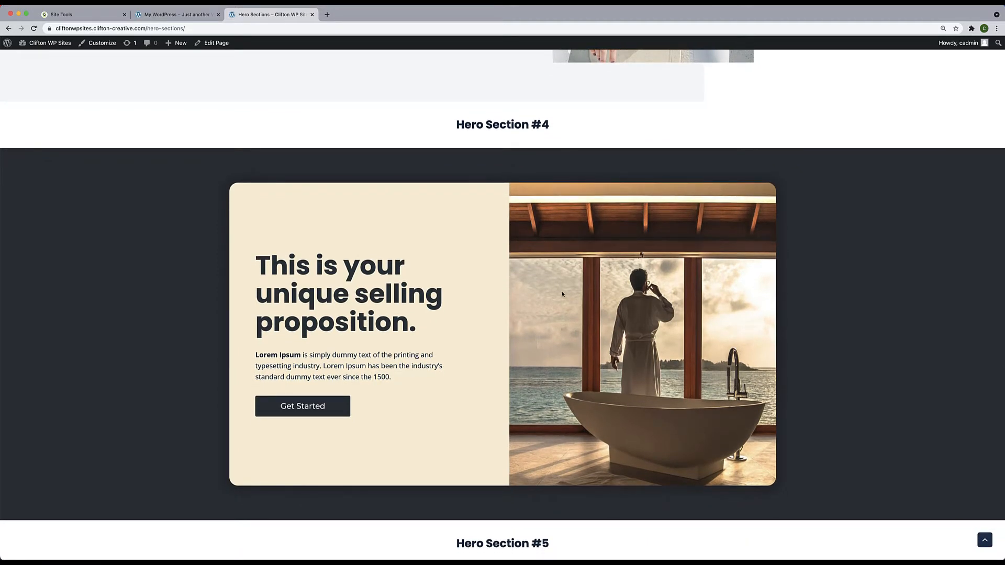
{"action": "scroll", "coordinate": [563, 294], "scroll_direction": "down", "scroll_amount": 7}
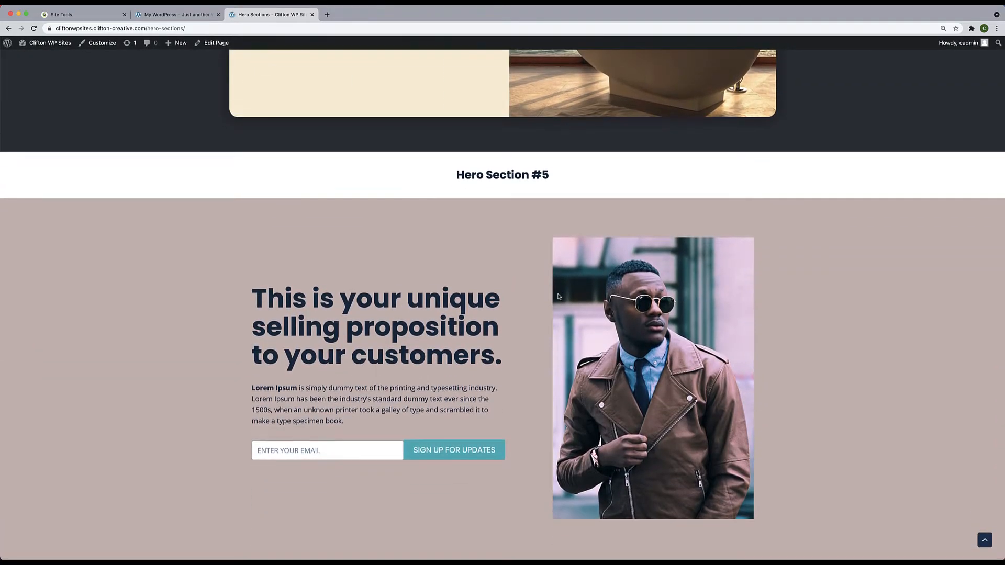
{"action": "scroll", "coordinate": [558, 297], "scroll_direction": "up", "scroll_amount": 20}
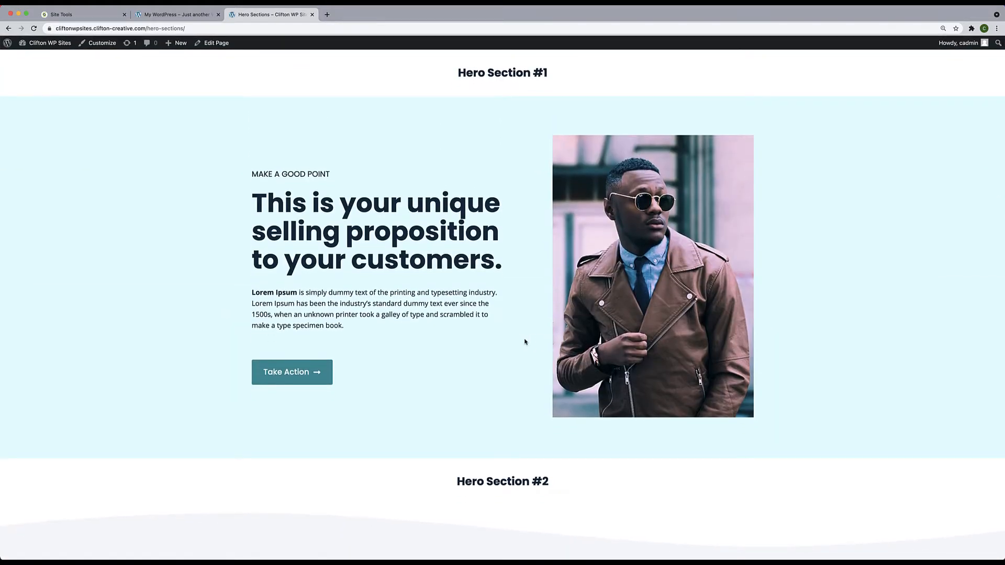
{"action": "scroll", "coordinate": [551, 361], "scroll_direction": "down", "scroll_amount": 12}
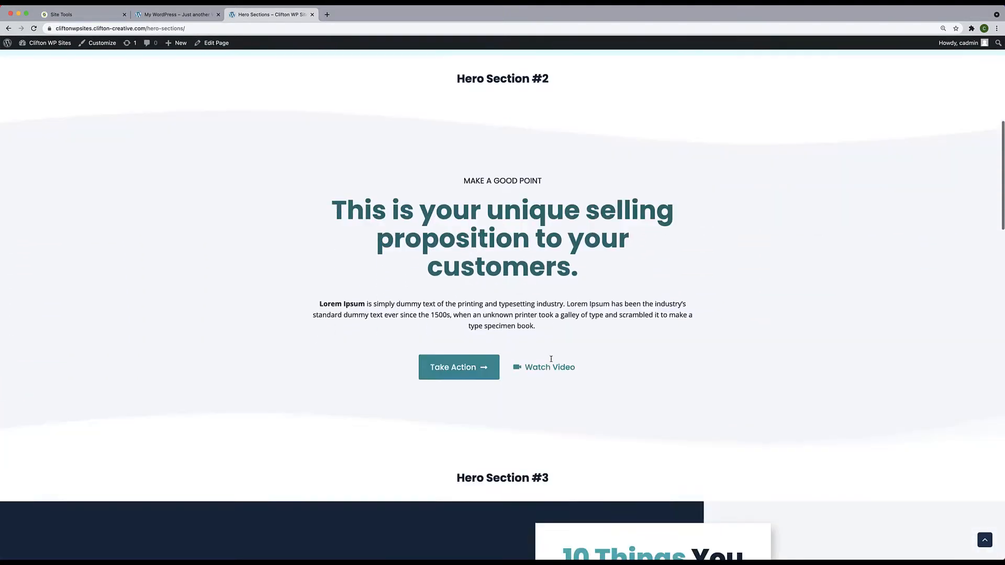
{"action": "scroll", "coordinate": [551, 361], "scroll_direction": "down", "scroll_amount": 8}
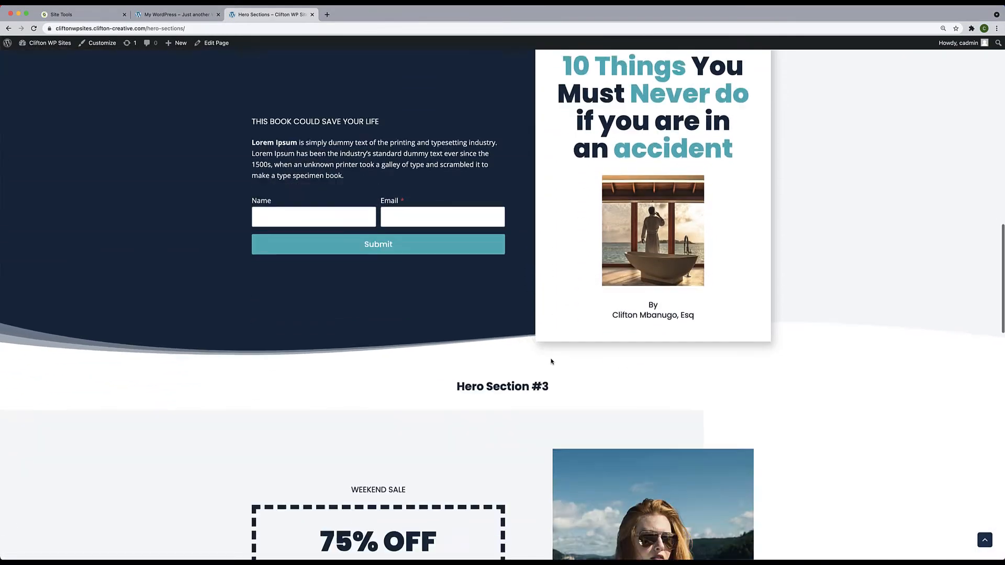
{"action": "scroll", "coordinate": [551, 361], "scroll_direction": "down", "scroll_amount": 3}
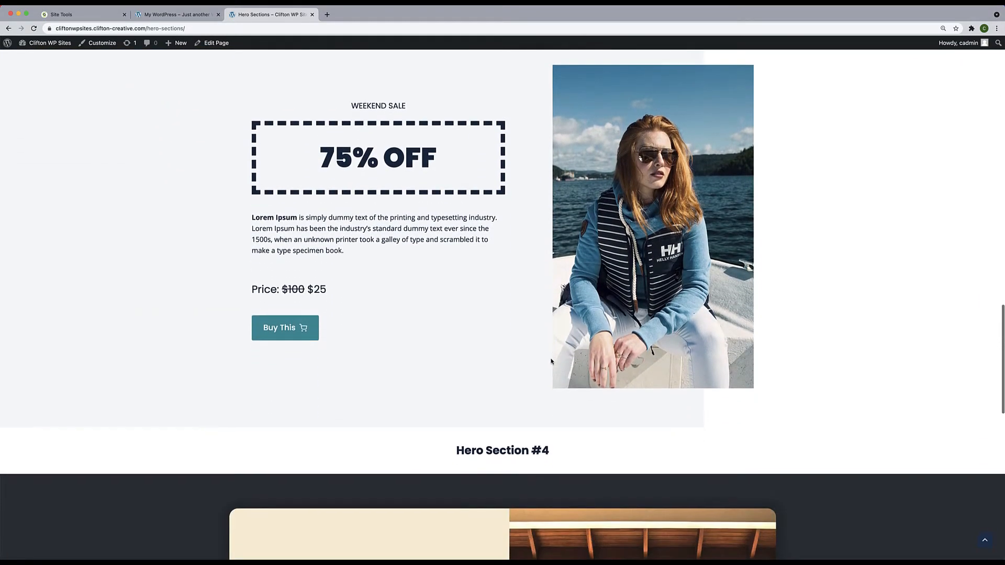
{"action": "scroll", "coordinate": [585, 318], "scroll_direction": "up", "scroll_amount": 1}
{"action": "scroll", "coordinate": [585, 318], "scroll_direction": "down", "scroll_amount": 10}
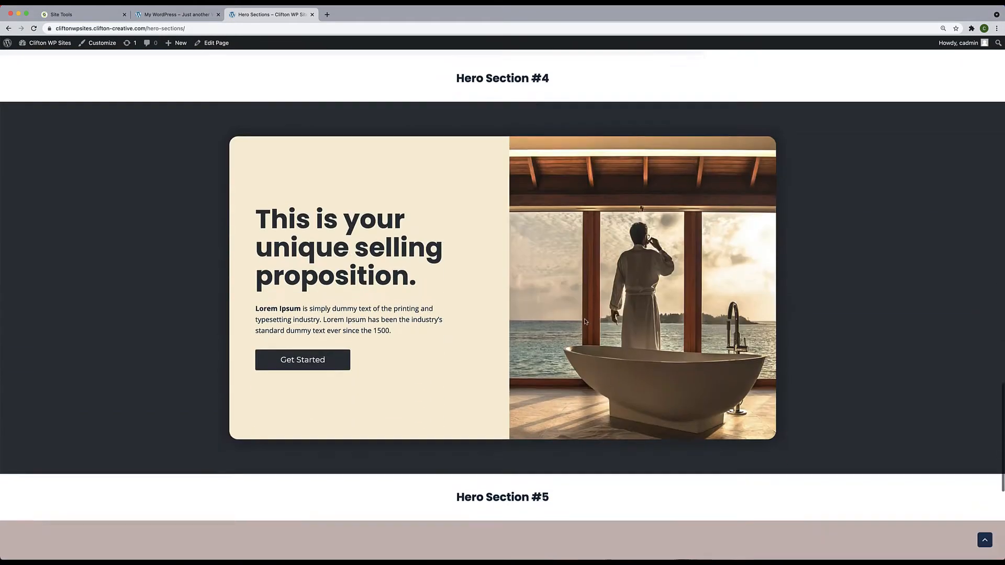
{"action": "scroll", "coordinate": [585, 321], "scroll_direction": "down", "scroll_amount": 4}
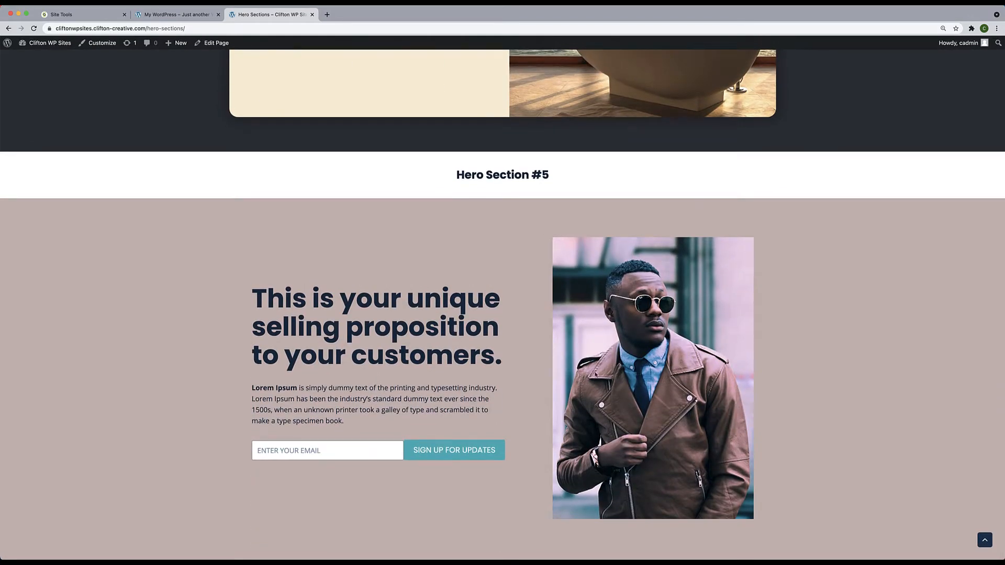
{"action": "scroll", "coordinate": [616, 339], "scroll_direction": "up", "scroll_amount": 13}
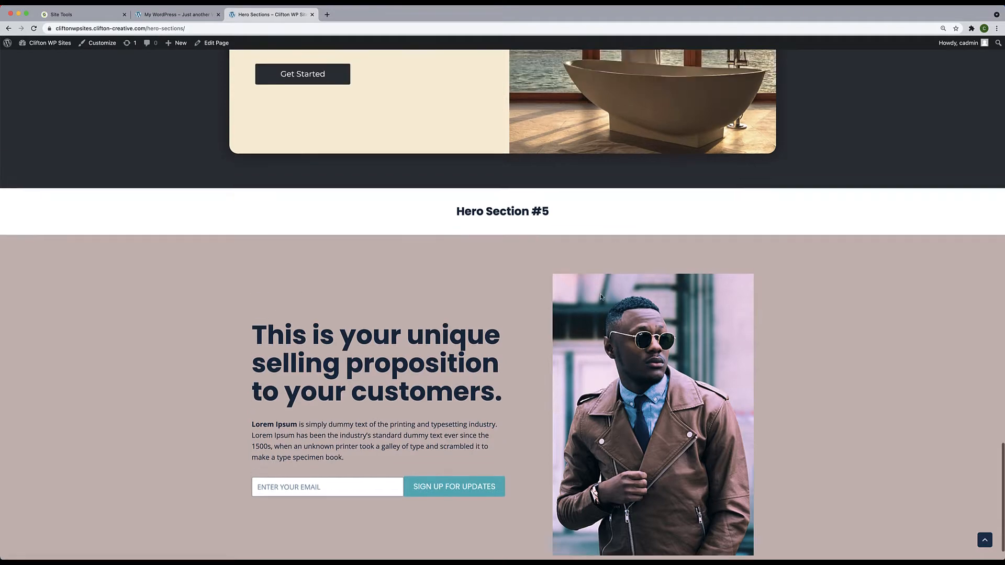
{"action": "scroll", "coordinate": [601, 297], "scroll_direction": "up", "scroll_amount": 20}
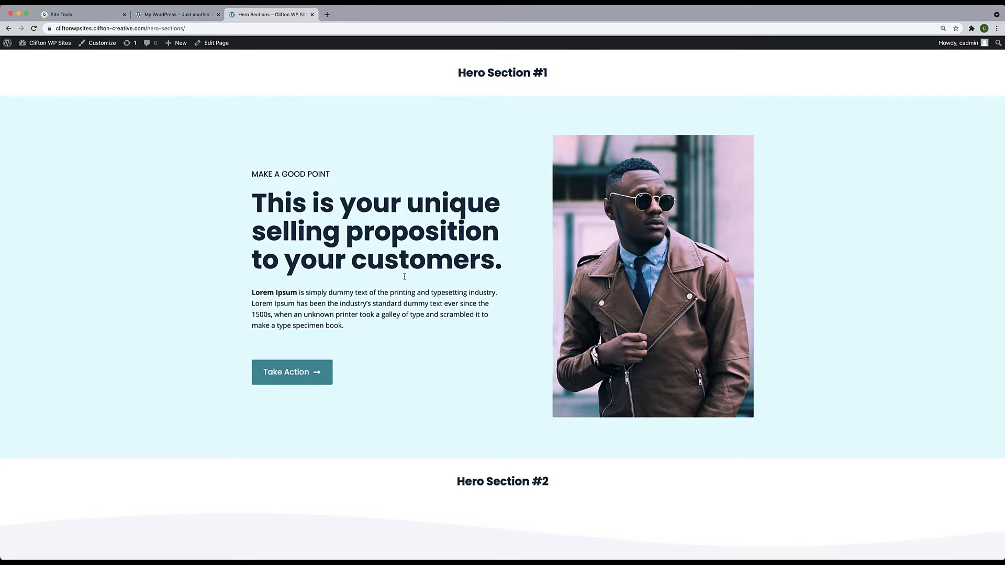
{"action": "scroll", "coordinate": [404, 307], "scroll_direction": "down", "scroll_amount": 5}
{"action": "scroll", "coordinate": [403, 307], "scroll_direction": "up", "scroll_amount": 5}
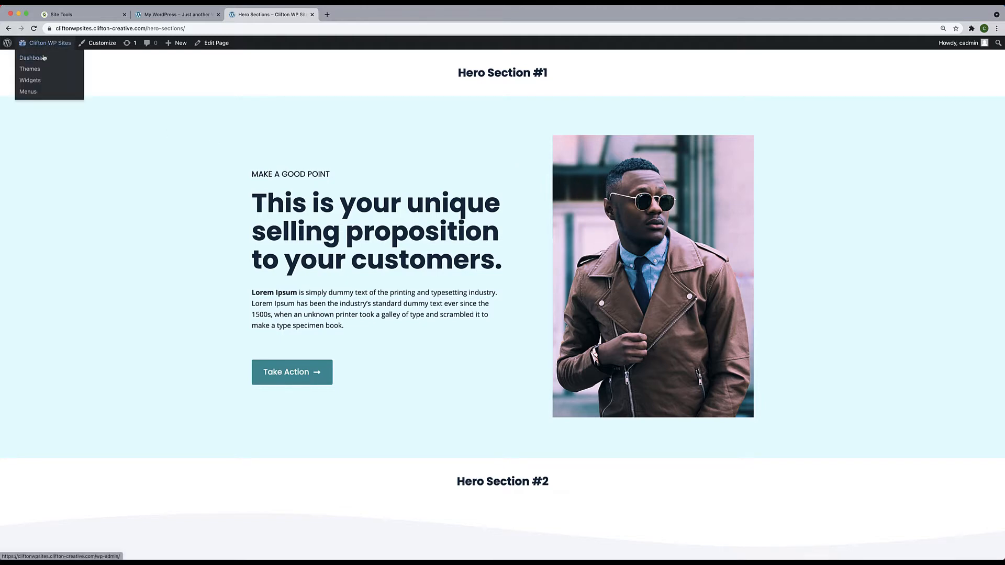
Update the installed Kadence theme to version 1.1.4 from the site's theme management page
{"action": "left_click", "coordinate": [44, 57]}
{"action": "mouse_move", "coordinate": [45, 201]}
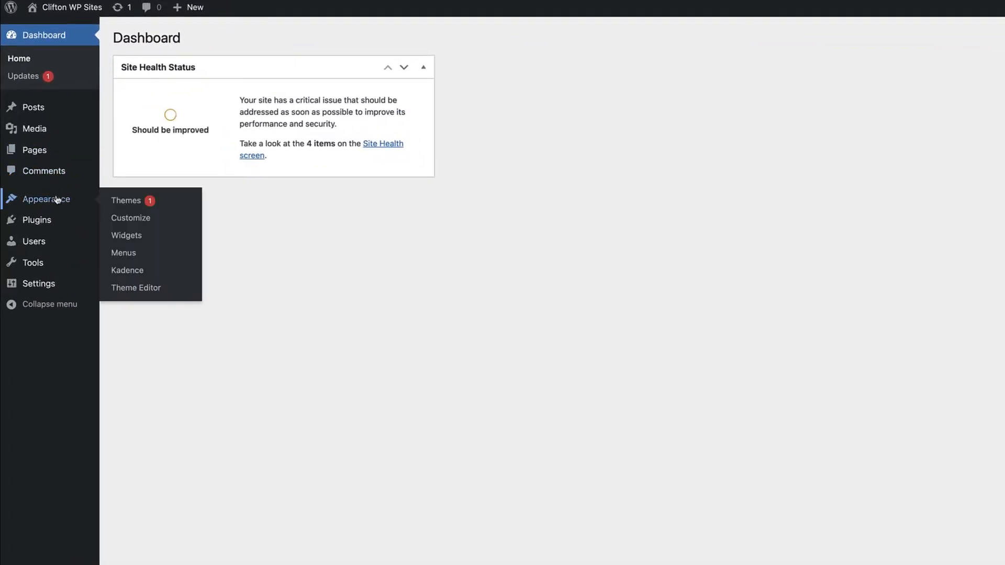
{"action": "left_click", "coordinate": [119, 204]}
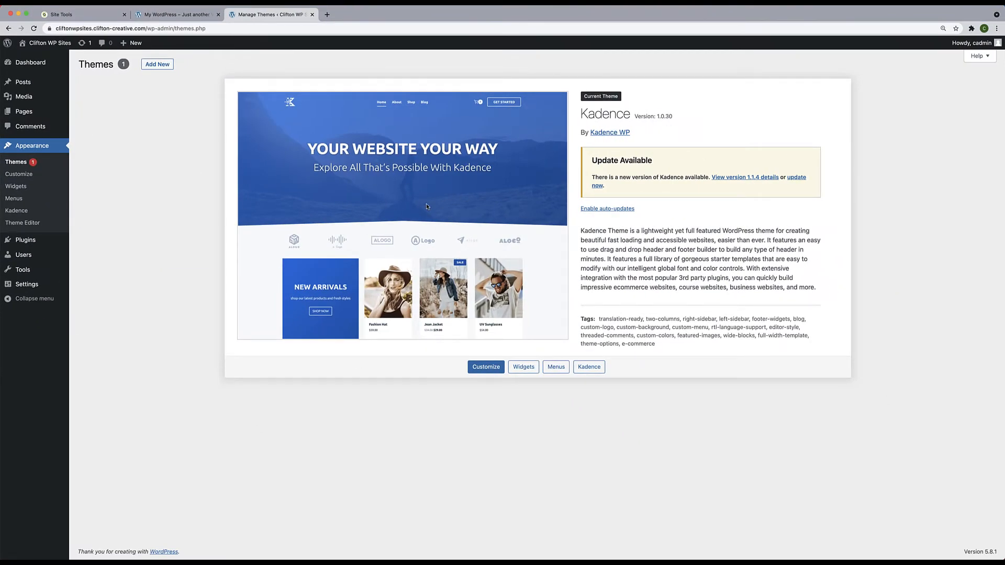
{"action": "left_click", "coordinate": [793, 179]}
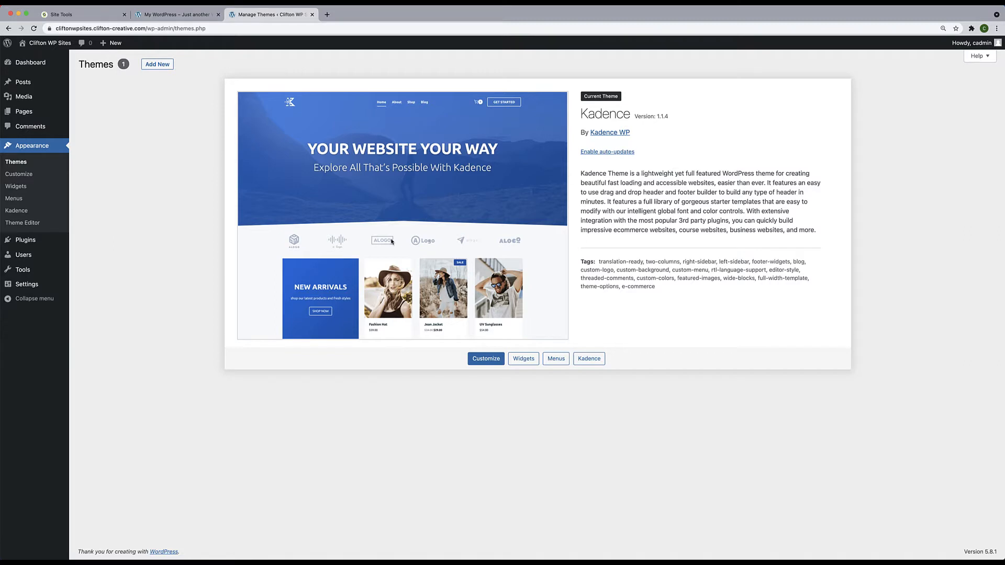
Review the installed plugins and search the plugin directory for "kadence"
{"action": "mouse_move", "coordinate": [26, 240]}
{"action": "left_click", "coordinate": [95, 242]}
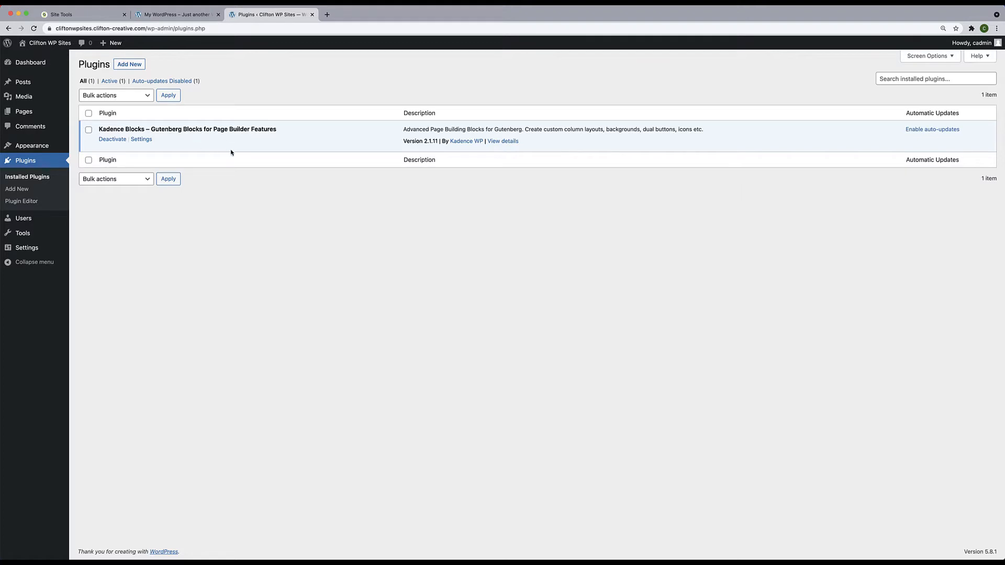
{"action": "left_click", "coordinate": [129, 64]}
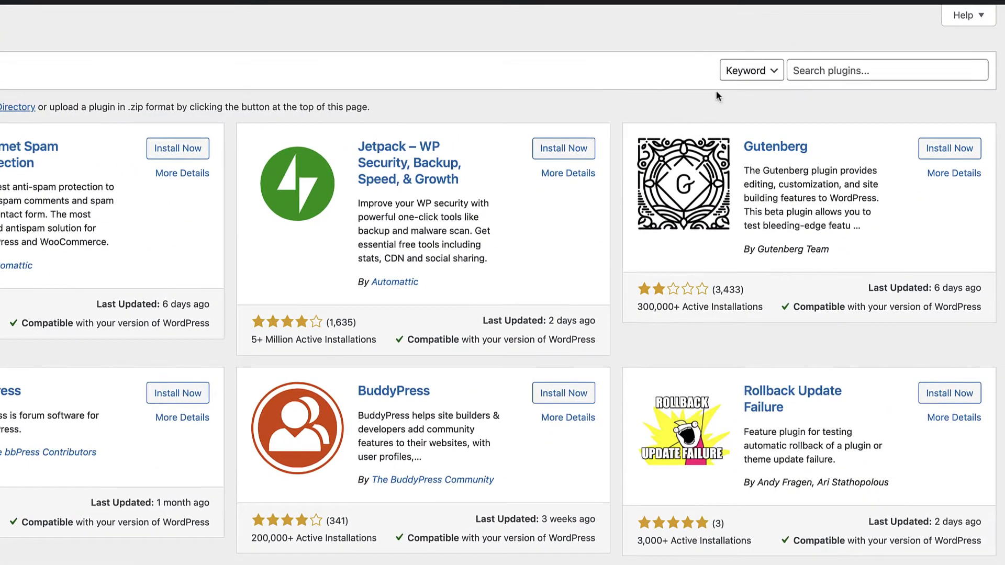
{"action": "left_click", "coordinate": [836, 79]}
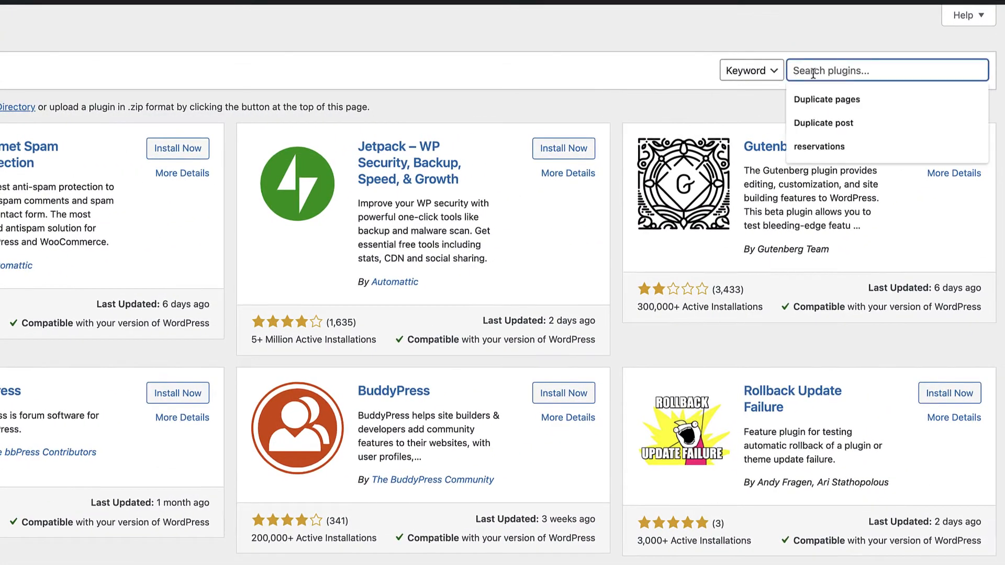
{"action": "type", "text": "kadence"}
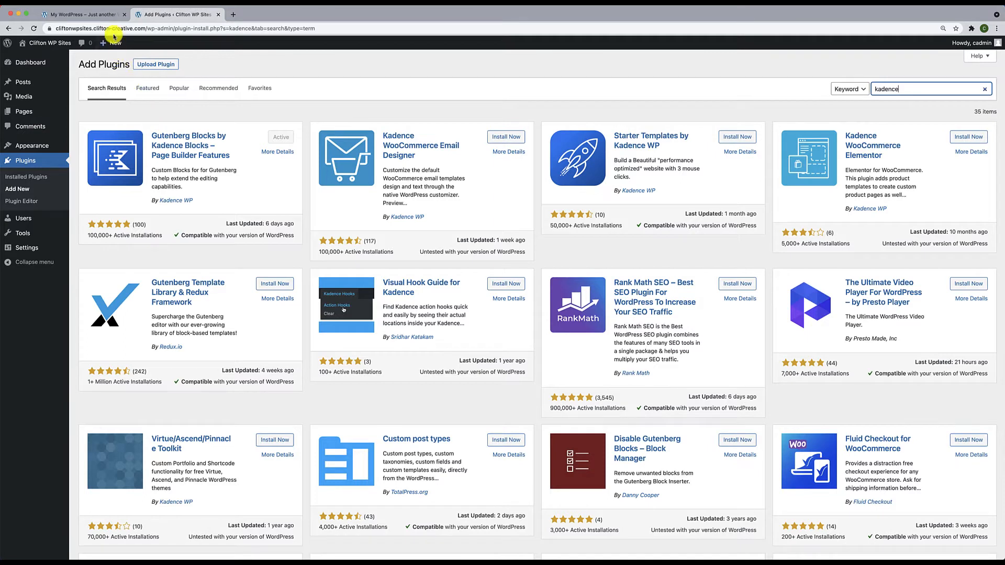
Create a new page titled "Hero Sections Tutorial"
{"action": "mouse_move", "coordinate": [111, 43]}
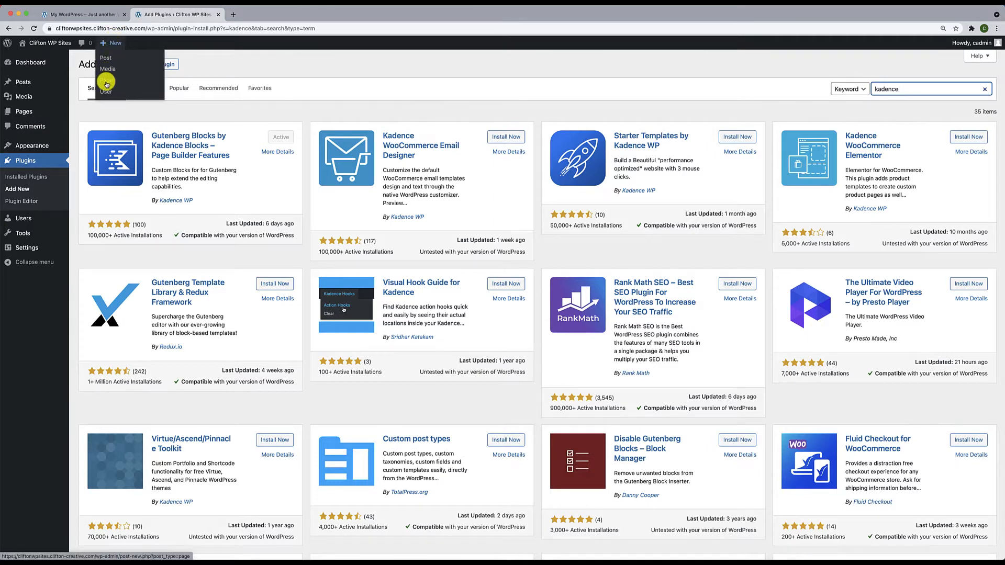
{"action": "mouse_move", "coordinate": [22, 116]}
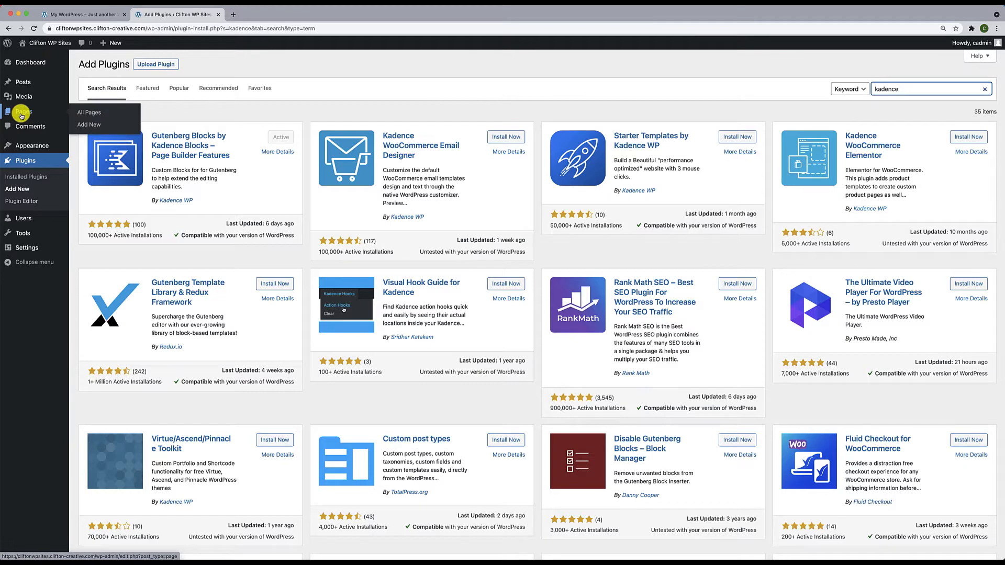
{"action": "left_click", "coordinate": [89, 126]}
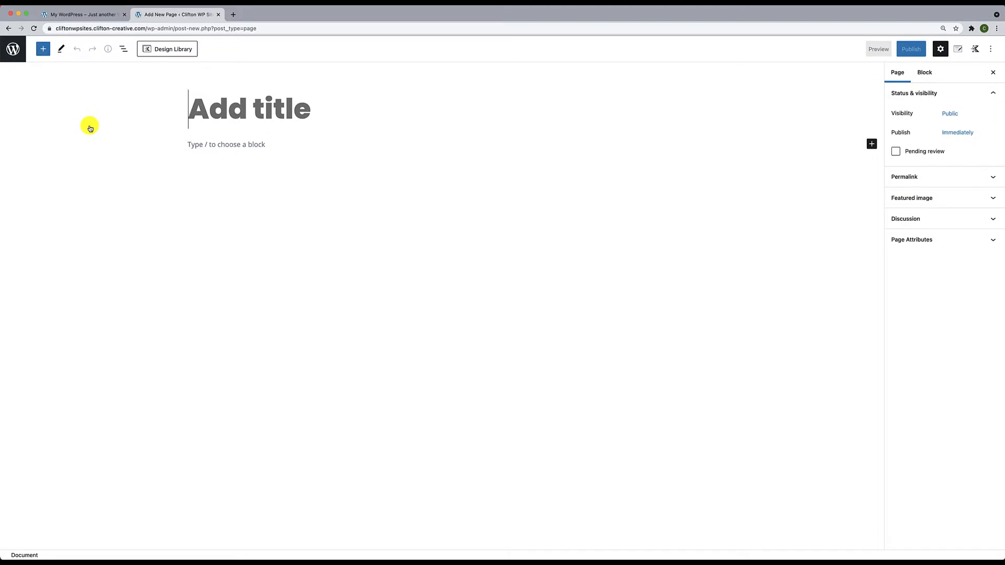
{"action": "type", "text": "Hero Sections"}
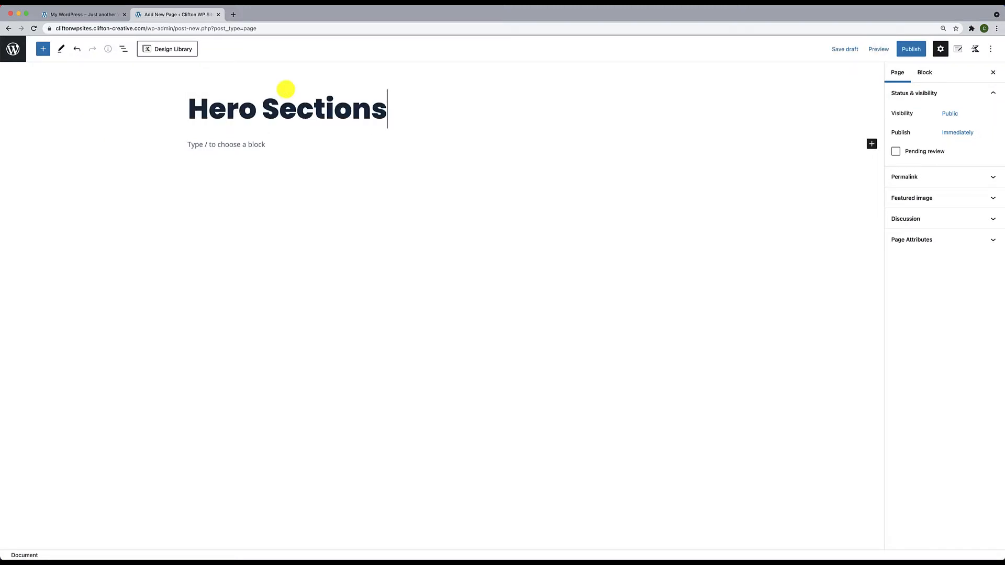
{"action": "type", "text": " Tutorial"}
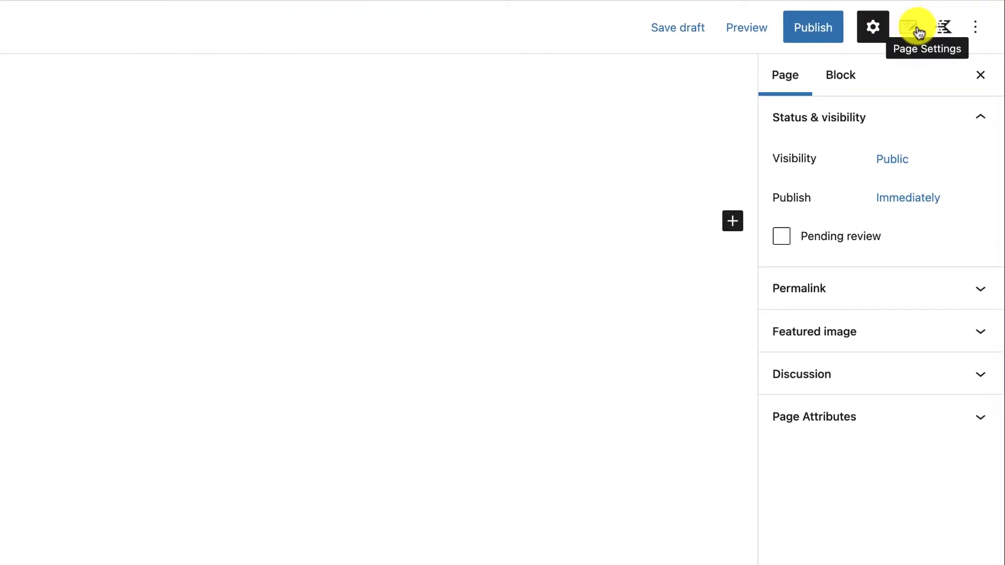
Configure the page with the title disabled, fullwidth layout, unboxed content style and content vertical padding disabled
{"action": "left_click", "coordinate": [919, 31]}
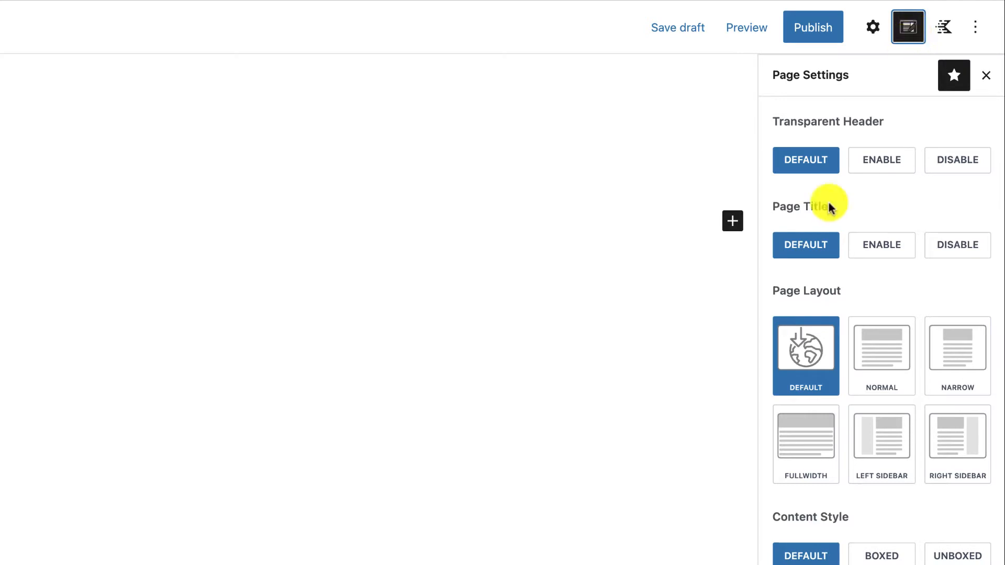
{"action": "left_click", "coordinate": [957, 256]}
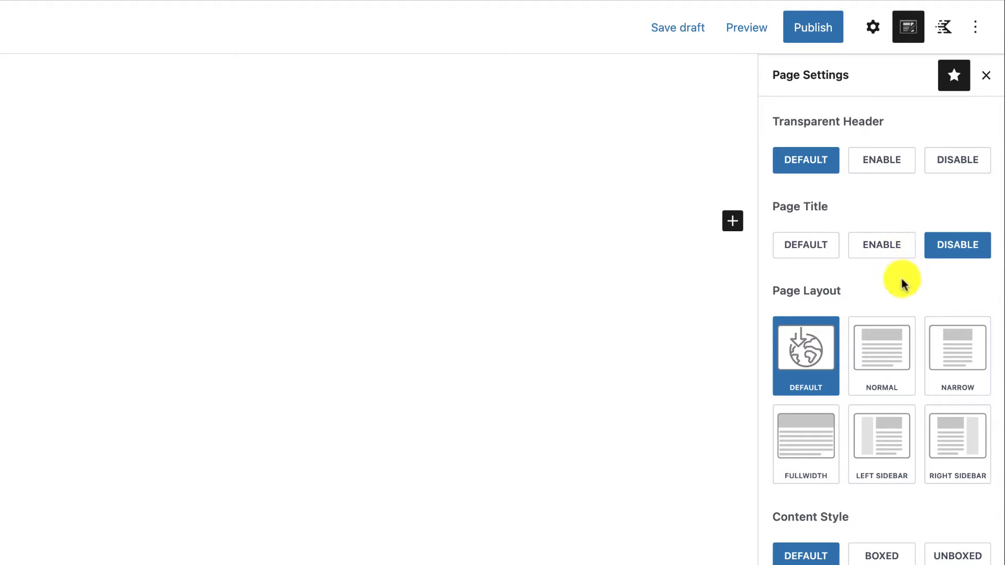
{"action": "left_click", "coordinate": [819, 443]}
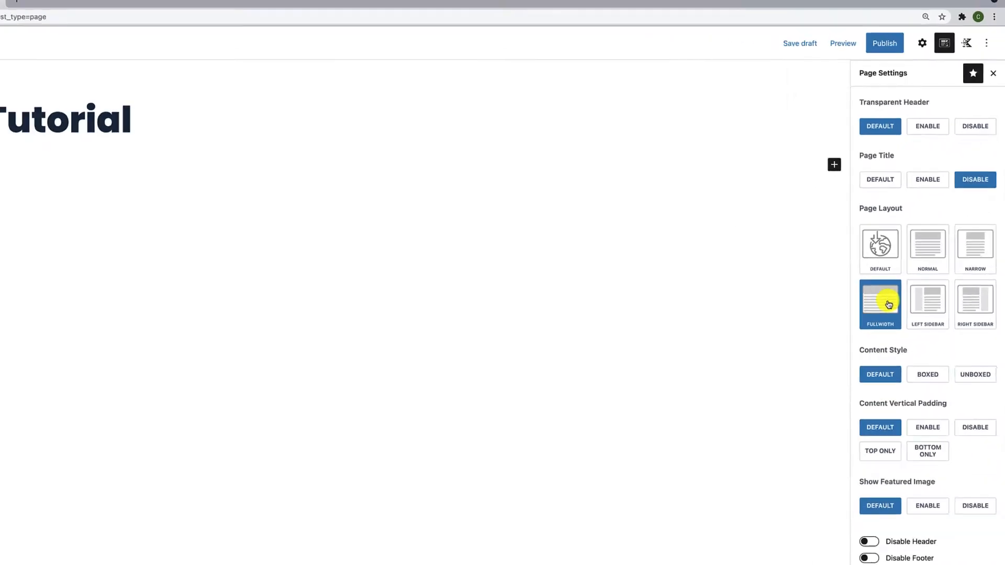
{"action": "left_click", "coordinate": [988, 312]}
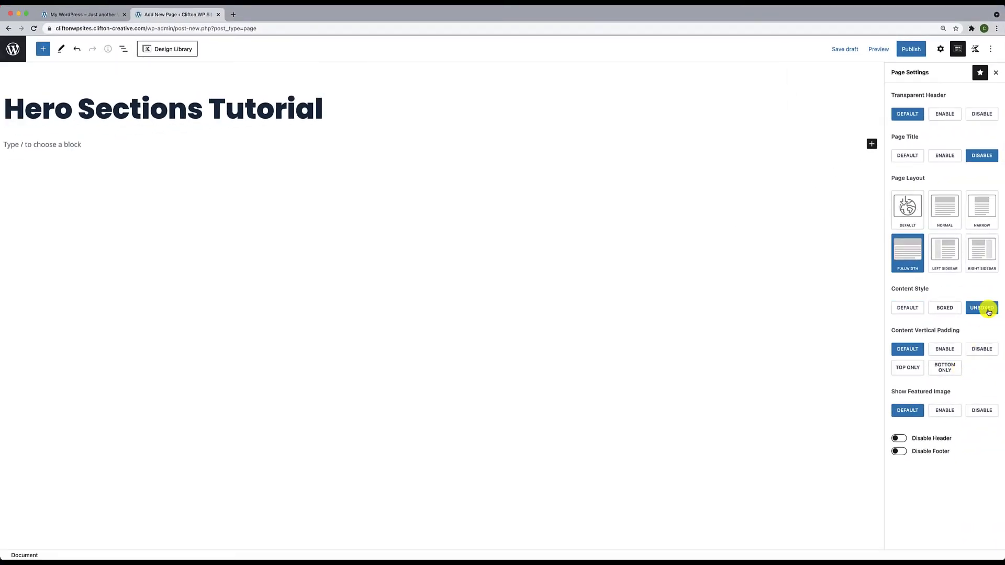
{"action": "left_click", "coordinate": [983, 351]}
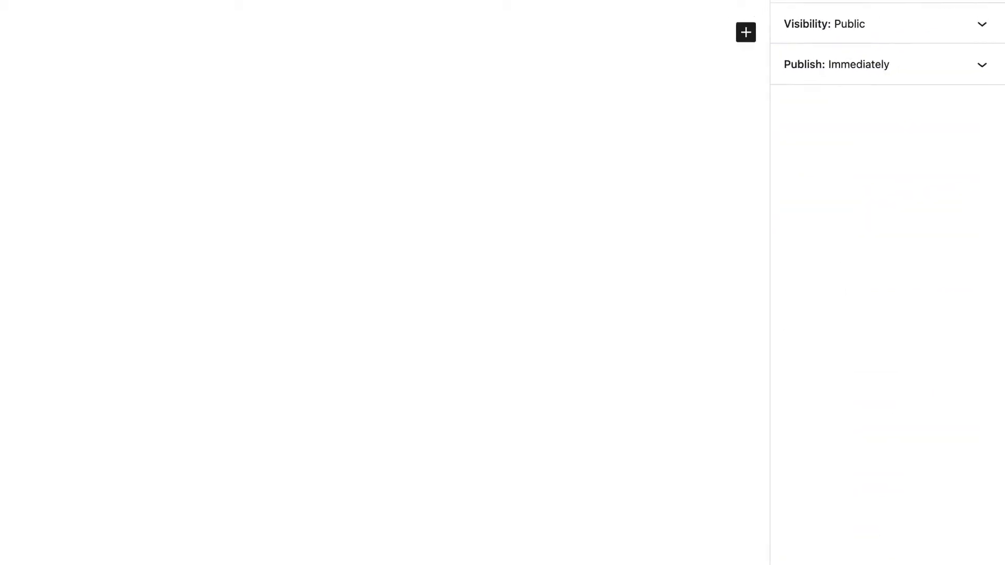
Publish the page, view it live on the site and return to editing it
{"action": "left_click", "coordinate": [904, 11]}
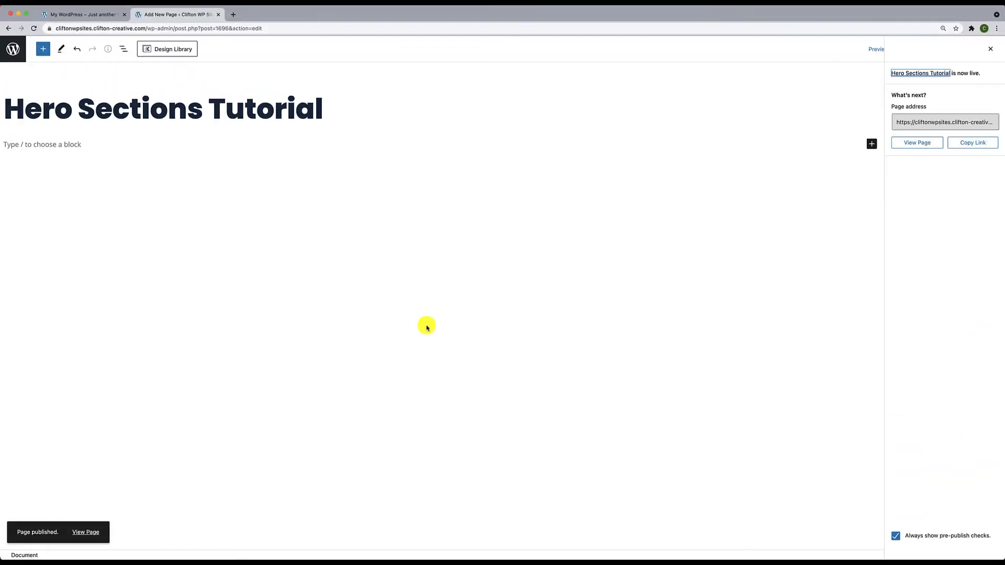
{"action": "left_click", "coordinate": [93, 535]}
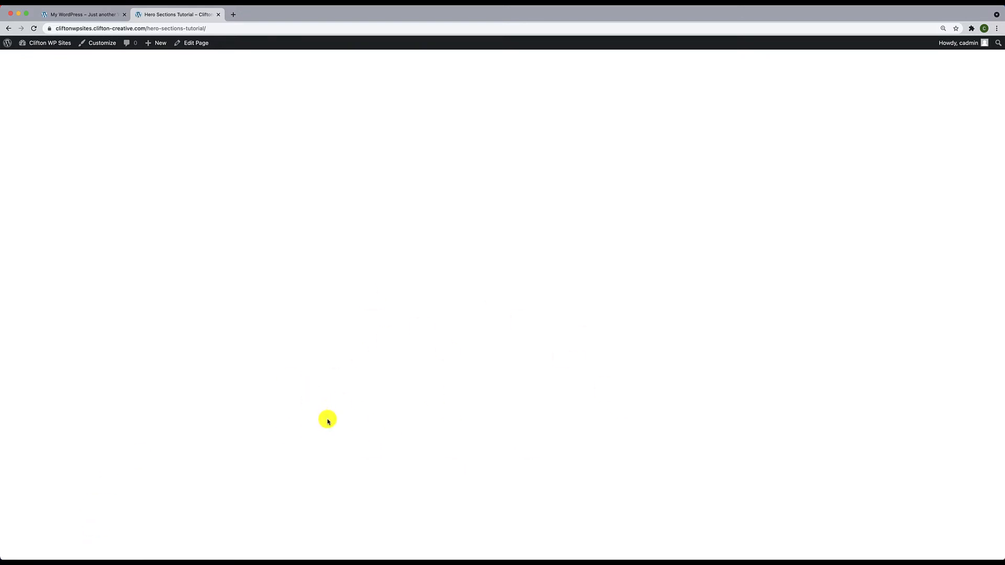
{"action": "left_click", "coordinate": [197, 45]}
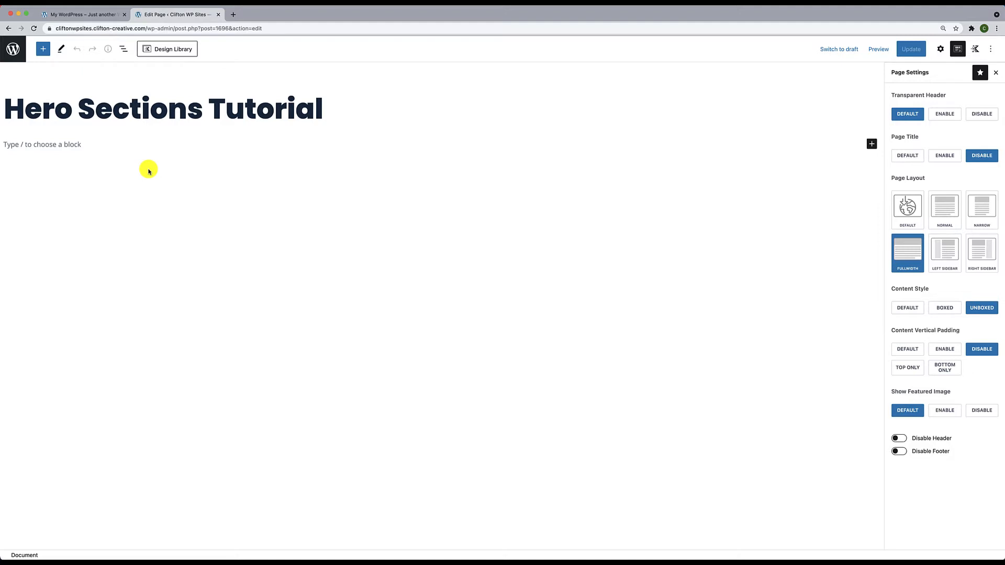
Browse the full block library, from the Kadence Blocks group through the text, media, design, widget, theme and embed blocks
{"action": "left_click", "coordinate": [43, 49]}
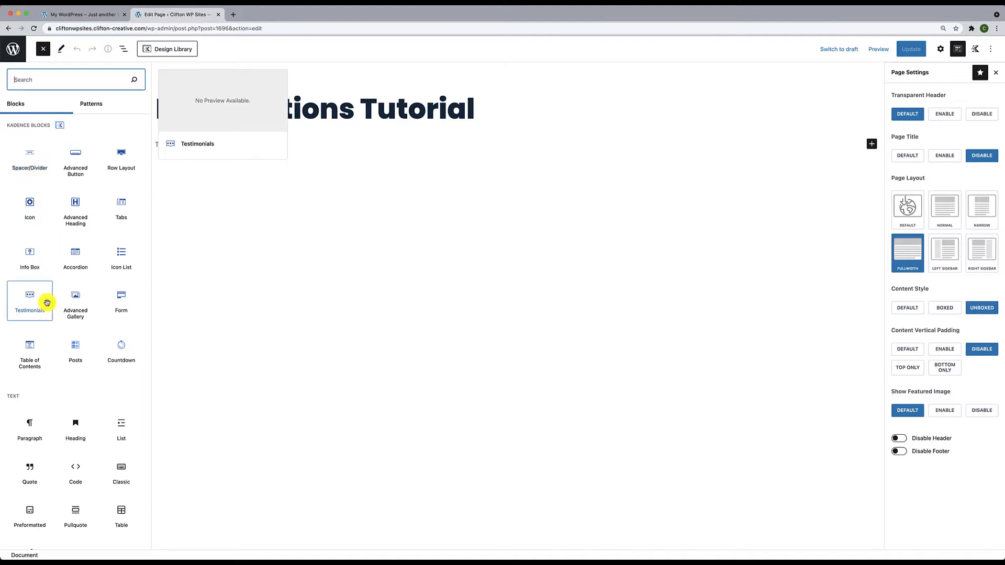
{"action": "scroll", "coordinate": [46, 301], "scroll_direction": "down", "scroll_amount": 5}
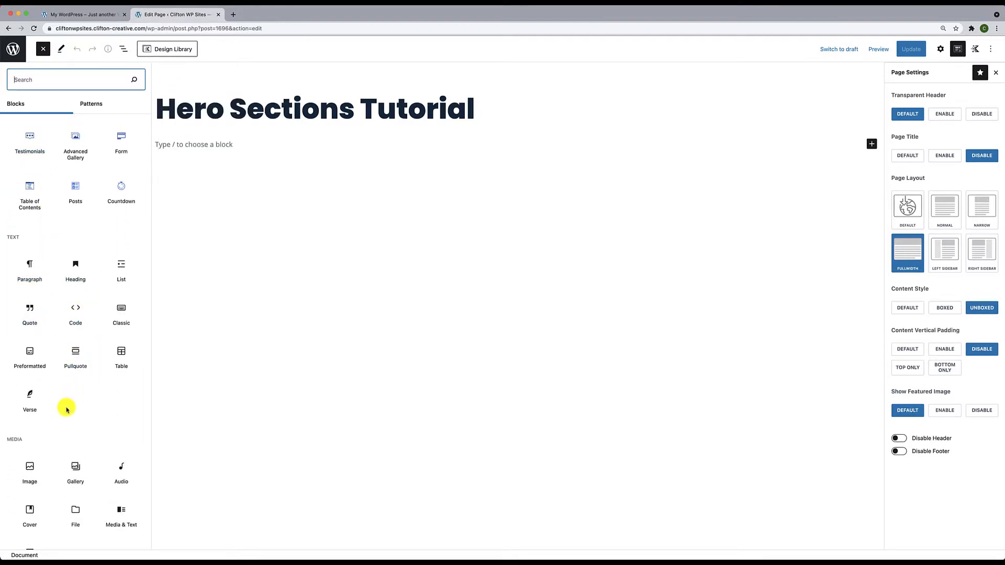
{"action": "scroll", "coordinate": [67, 410], "scroll_direction": "down", "scroll_amount": 1}
{"action": "scroll", "coordinate": [66, 409], "scroll_direction": "down", "scroll_amount": 6}
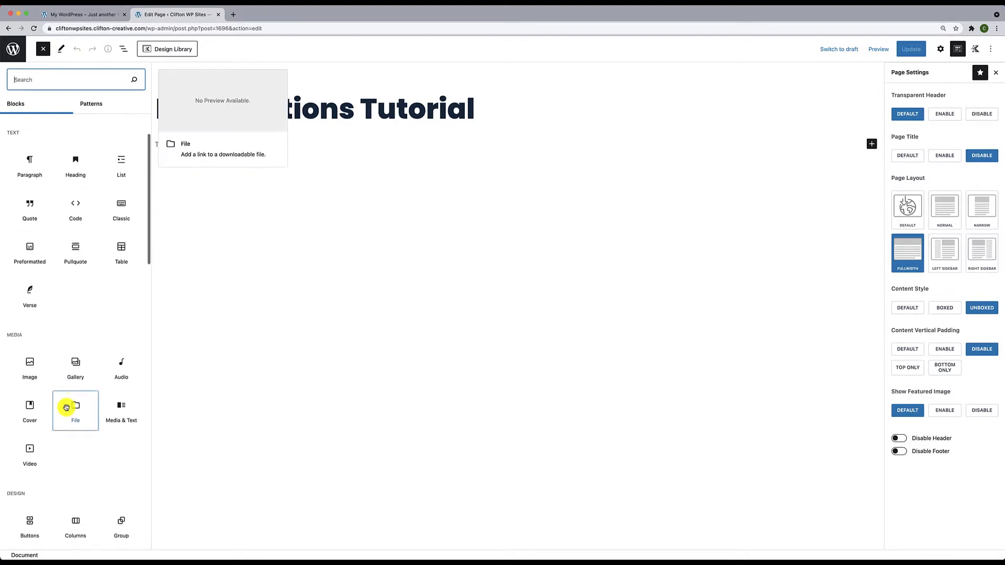
{"action": "scroll", "coordinate": [67, 409], "scroll_direction": "down", "scroll_amount": 7}
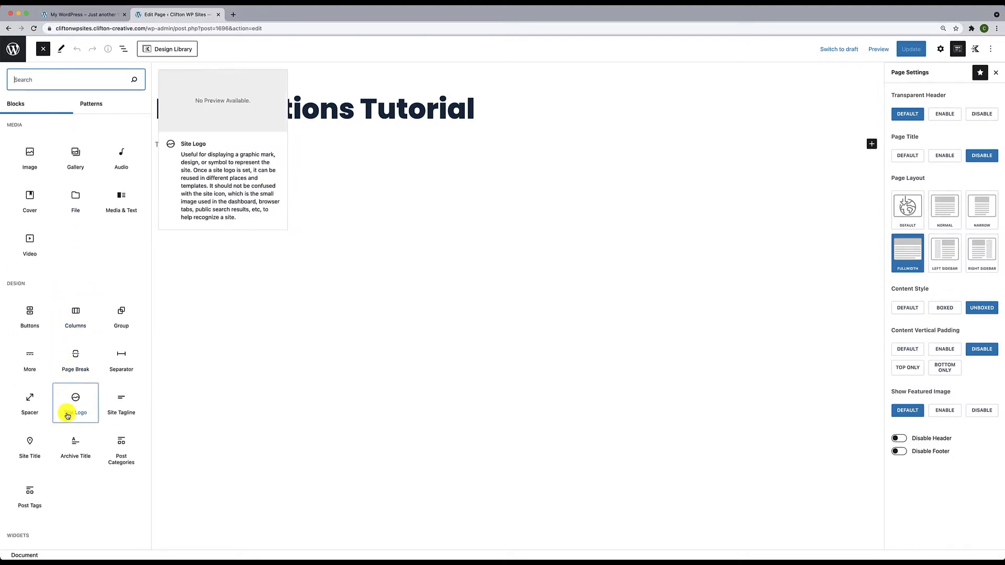
{"action": "scroll", "coordinate": [66, 415], "scroll_direction": "down", "scroll_amount": 12}
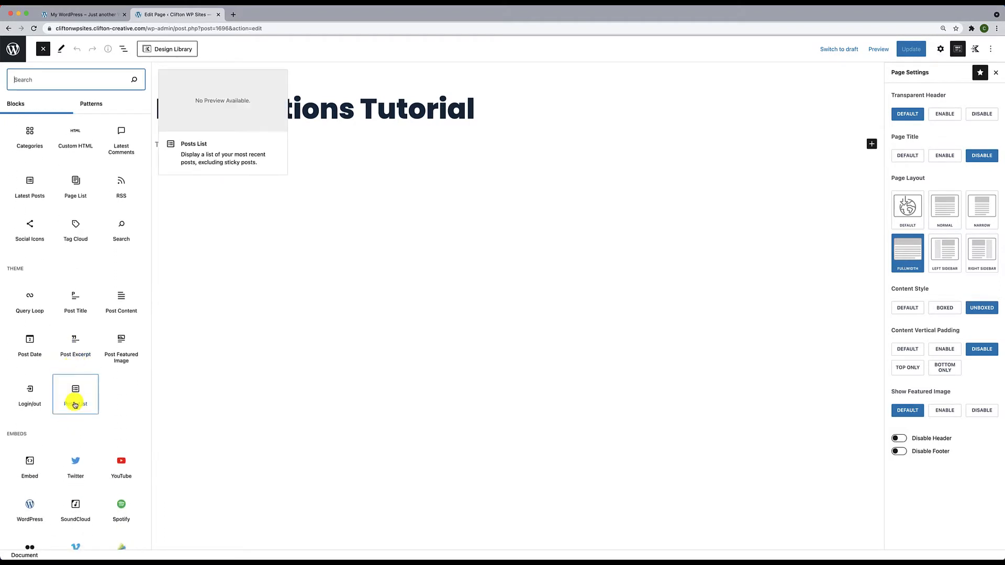
{"action": "scroll", "coordinate": [75, 405], "scroll_direction": "down", "scroll_amount": 1}
{"action": "scroll", "coordinate": [74, 398], "scroll_direction": "down", "scroll_amount": 3}
{"action": "scroll", "coordinate": [59, 444], "scroll_direction": "up", "scroll_amount": 20}
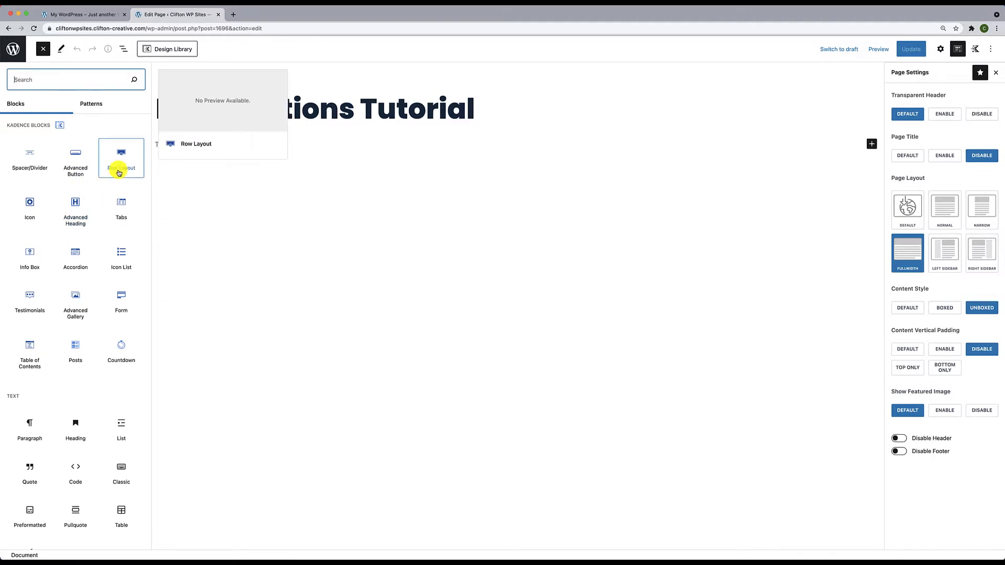
Insert a Kadence Row Layout block with a single-column layout on the page
{"action": "left_click", "coordinate": [120, 162]}
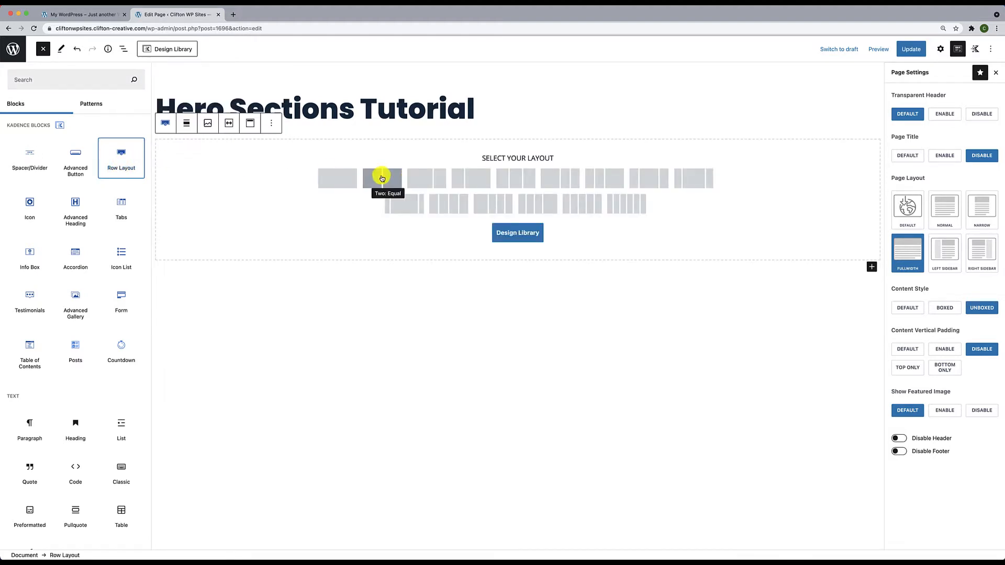
{"action": "left_click", "coordinate": [346, 184]}
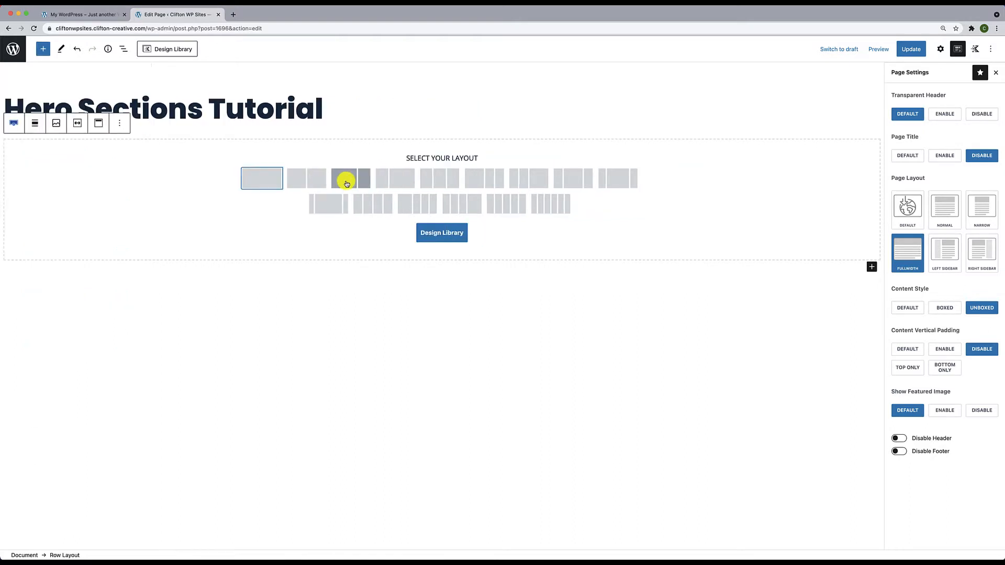
{"action": "left_click", "coordinate": [271, 182]}
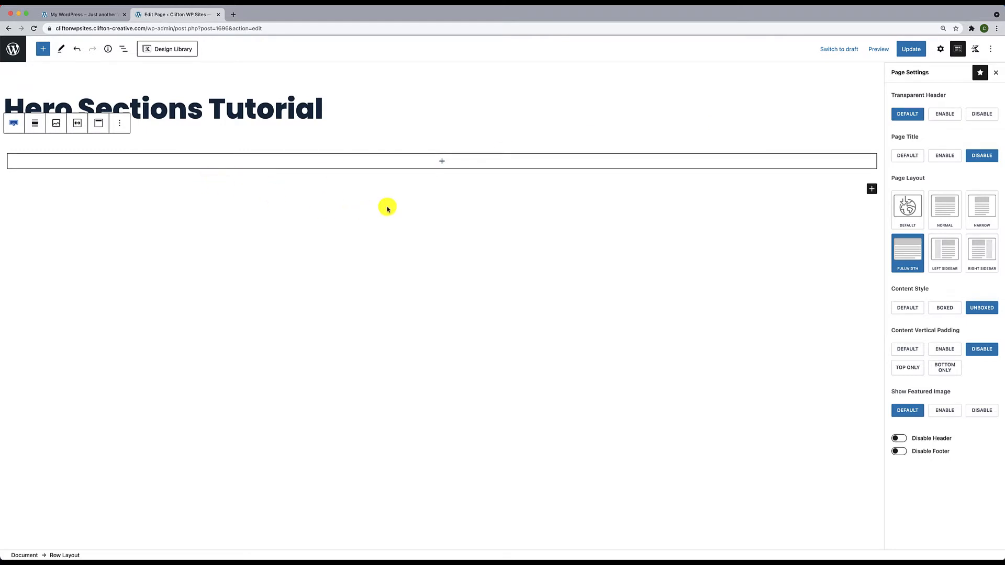
Nest a second Row Layout with two equal columns inside the single-column row's section
{"action": "left_click", "coordinate": [442, 164]}
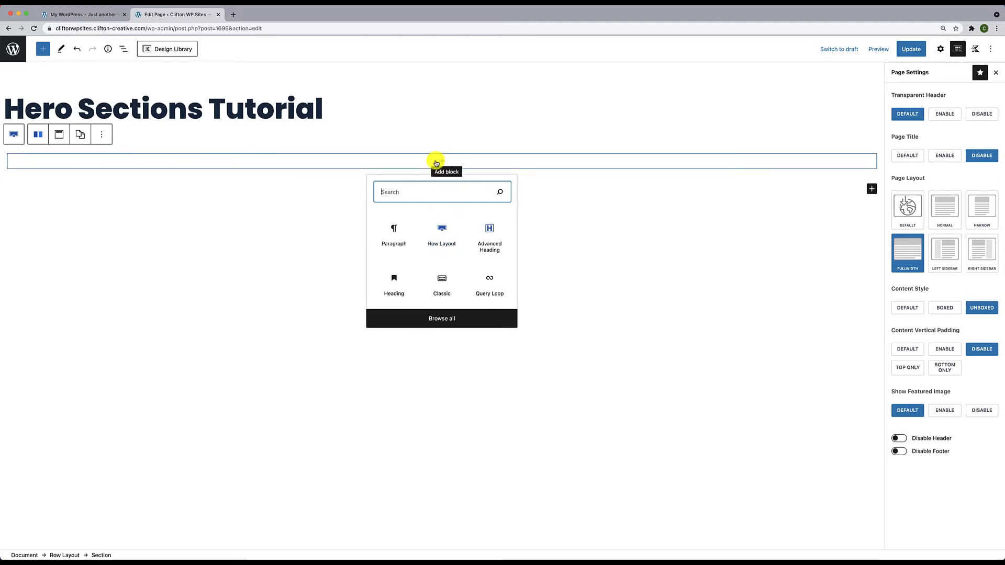
{"action": "left_click", "coordinate": [441, 233]}
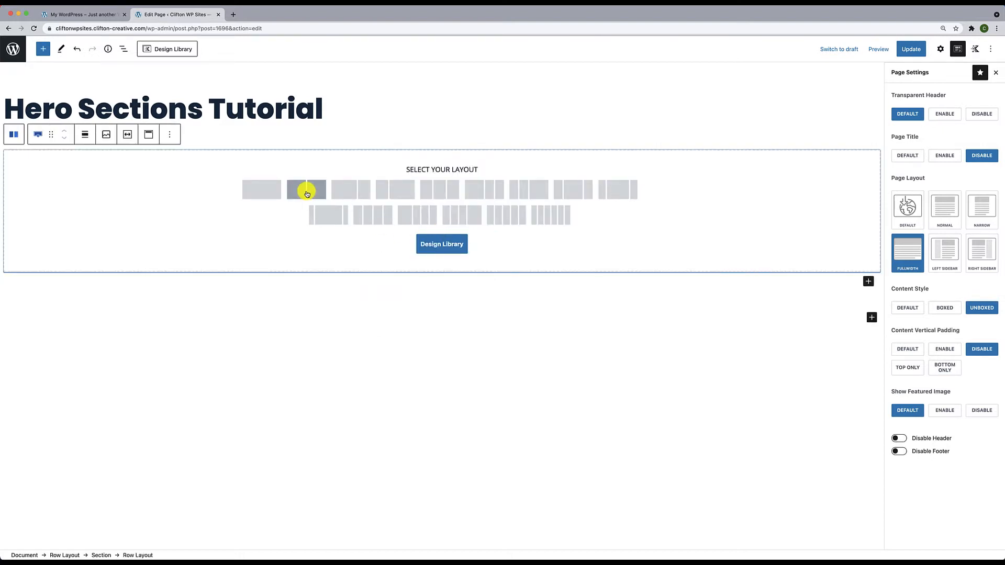
{"action": "left_click", "coordinate": [307, 194]}
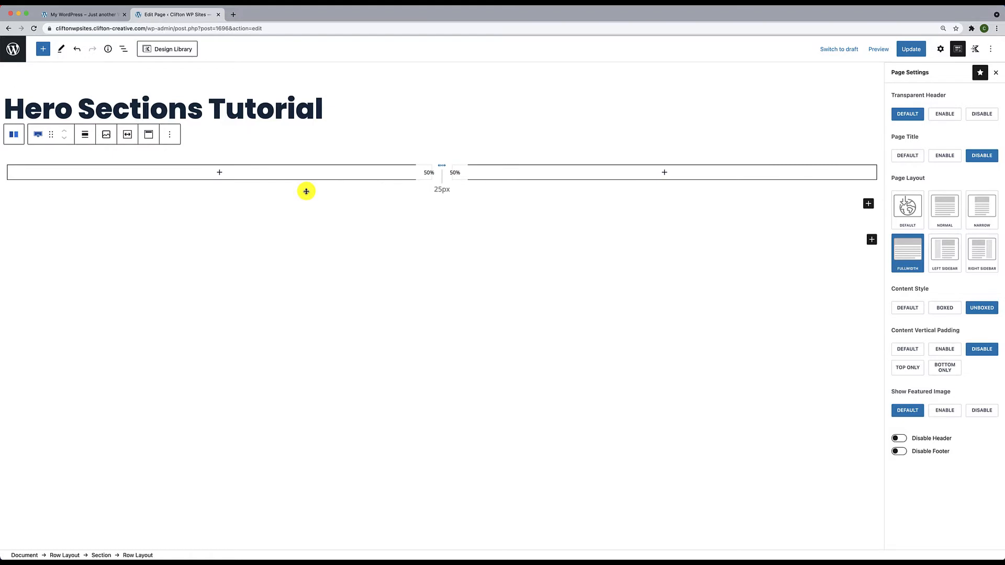
Show the block list view, select the outer Row Layout and compare its block settings with the page settings
{"action": "left_click", "coordinate": [124, 50]}
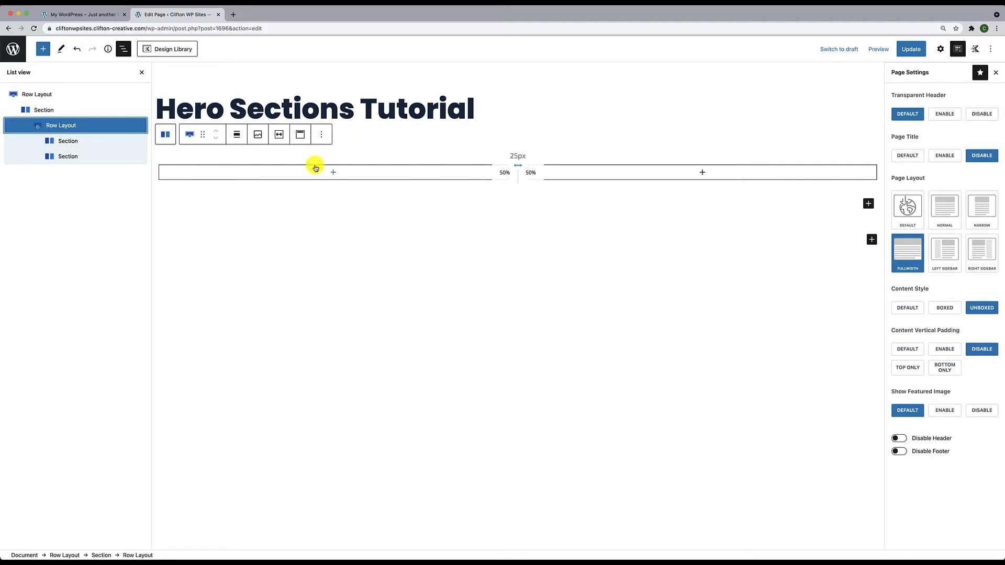
{"action": "left_click", "coordinate": [47, 97]}
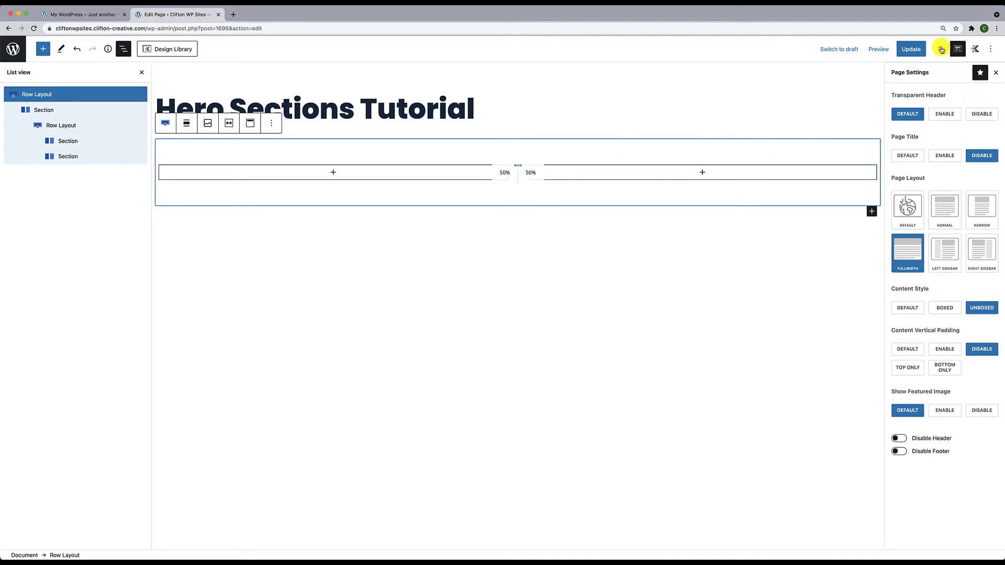
{"action": "left_click", "coordinate": [941, 49]}
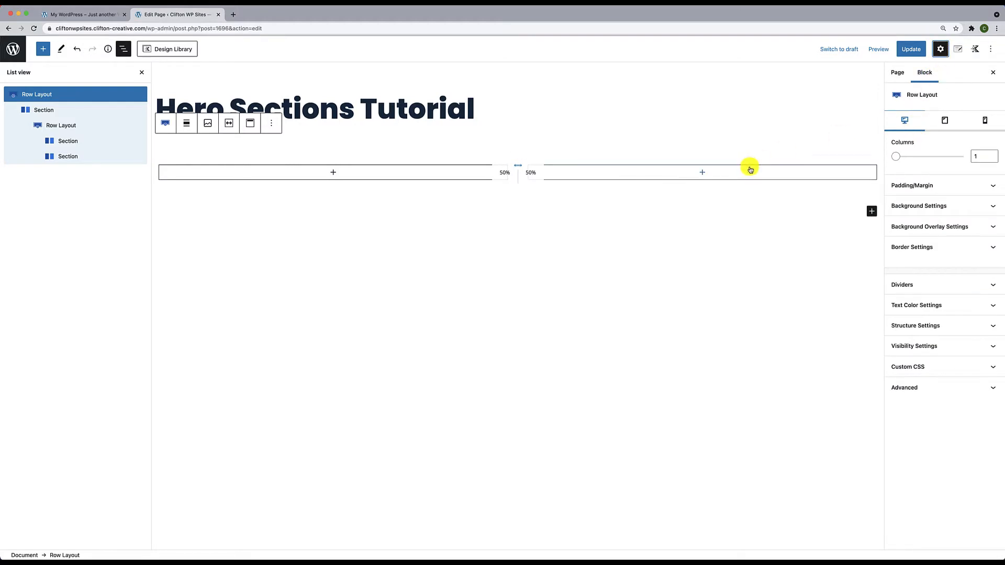
{"action": "left_click", "coordinate": [957, 50]}
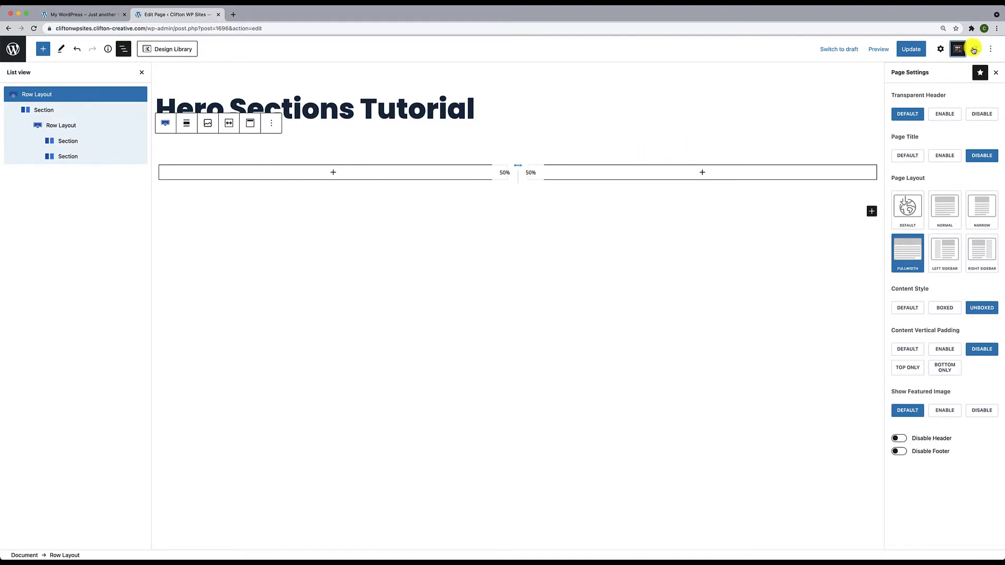
{"action": "left_click", "coordinate": [940, 50]}
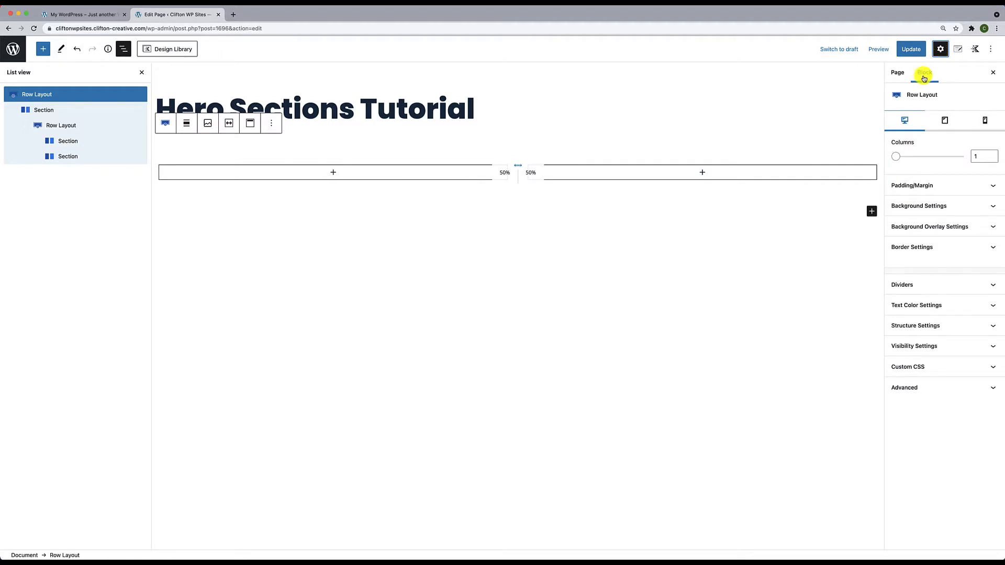
{"action": "left_click", "coordinate": [897, 78]}
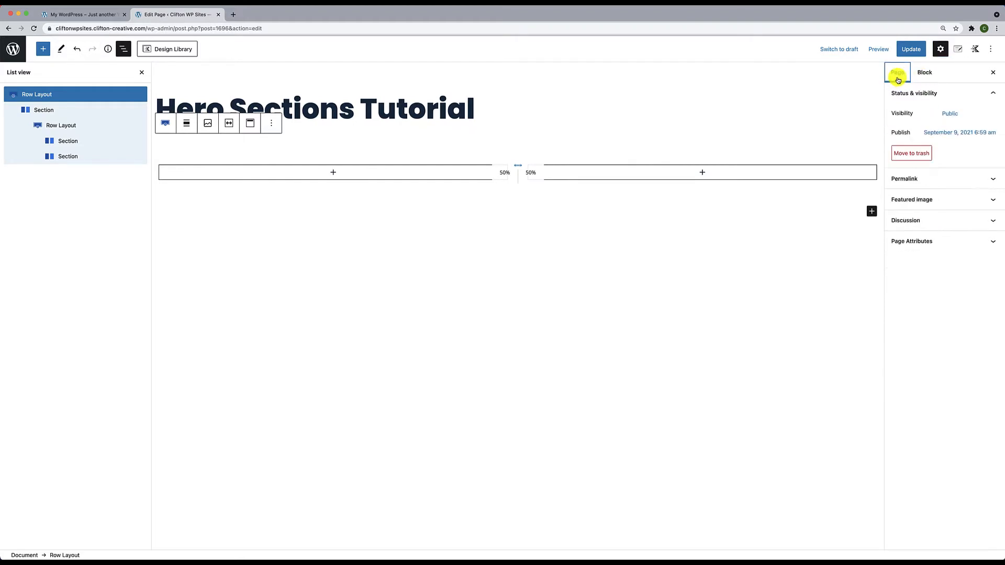
{"action": "left_click", "coordinate": [924, 75]}
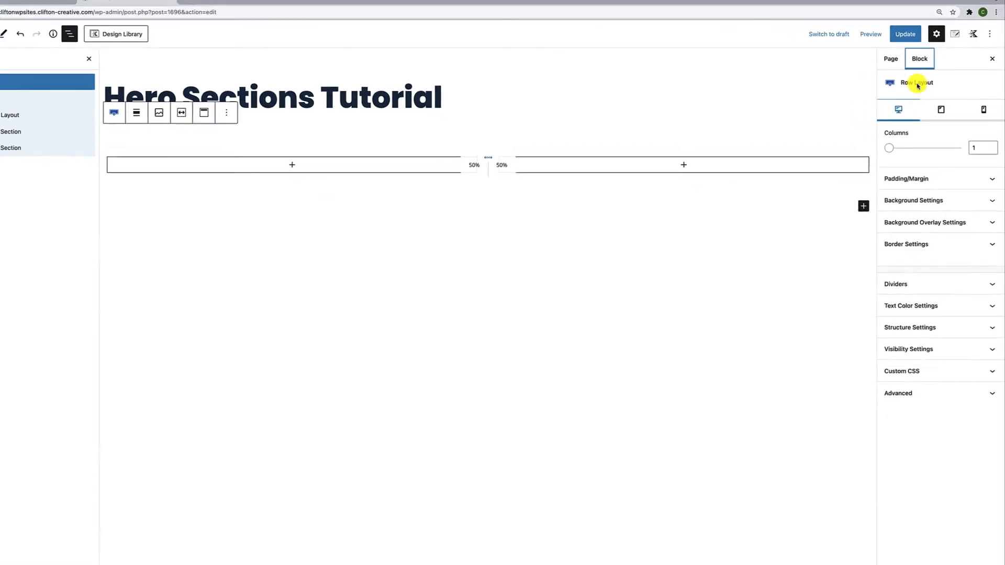
Set the outer Row Layout's minimum height to 500 px in its structure settings
{"action": "left_click", "coordinate": [854, 354]}
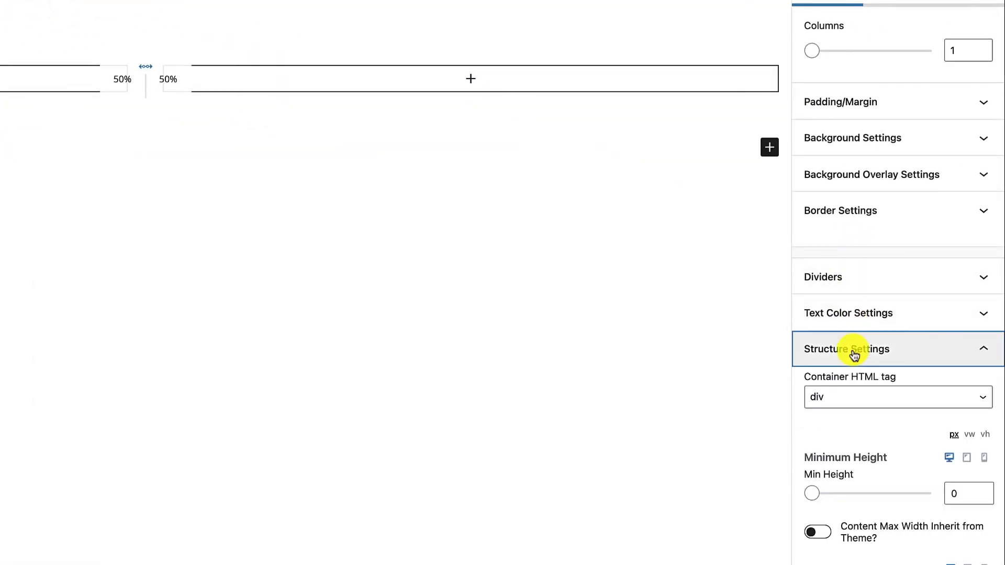
{"action": "scroll", "coordinate": [838, 458], "scroll_direction": "down", "scroll_amount": 1}
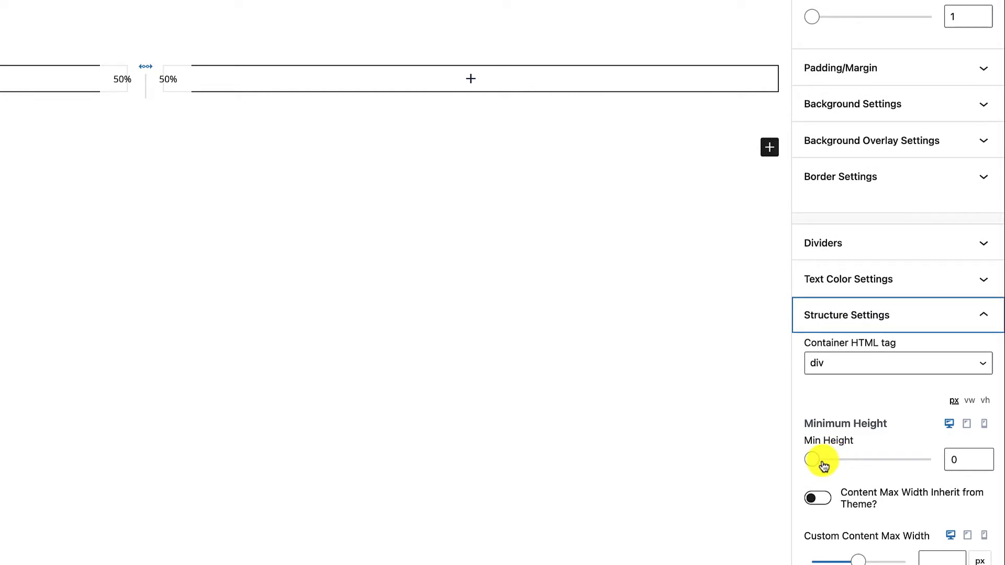
{"action": "left_click_drag", "start_coordinate": [815, 463], "coordinate": [843, 464]}
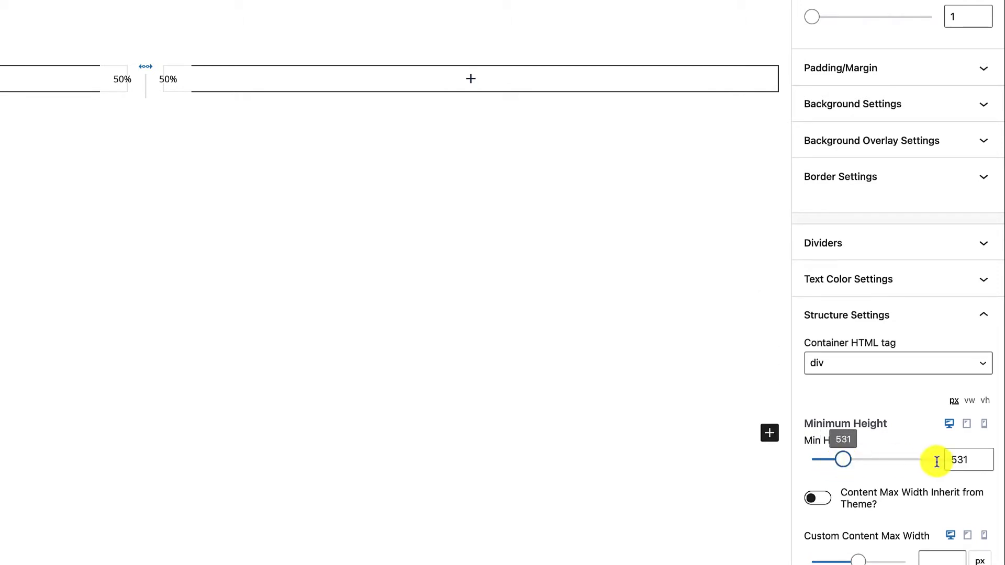
{"action": "left_click_drag", "start_coordinate": [966, 460], "coordinate": [930, 465]}
{"action": "type", "text": "500"}
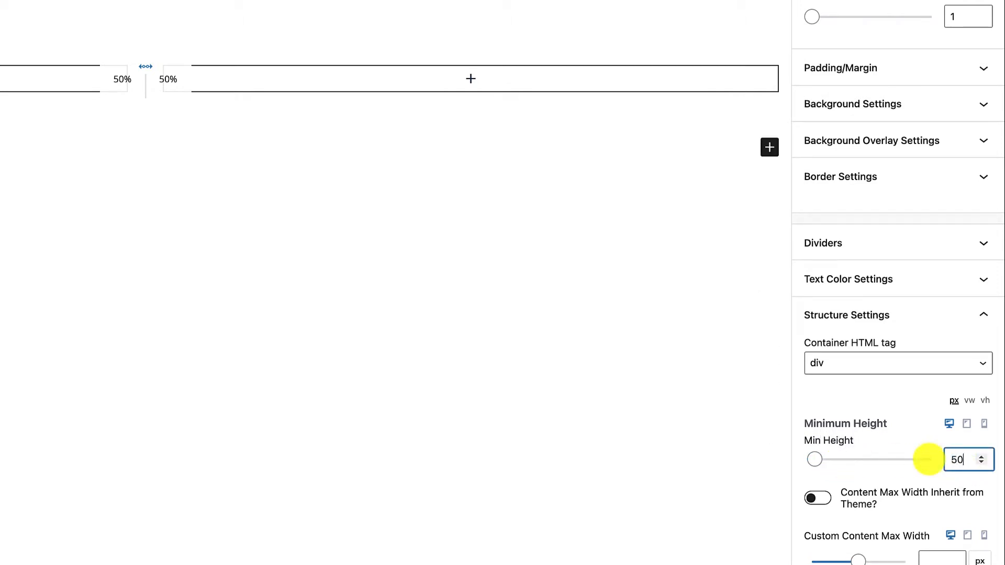
Set the outer Row Layout's background color to the Subtle Background palette color, E0FCFF
{"action": "left_click", "coordinate": [918, 106]}
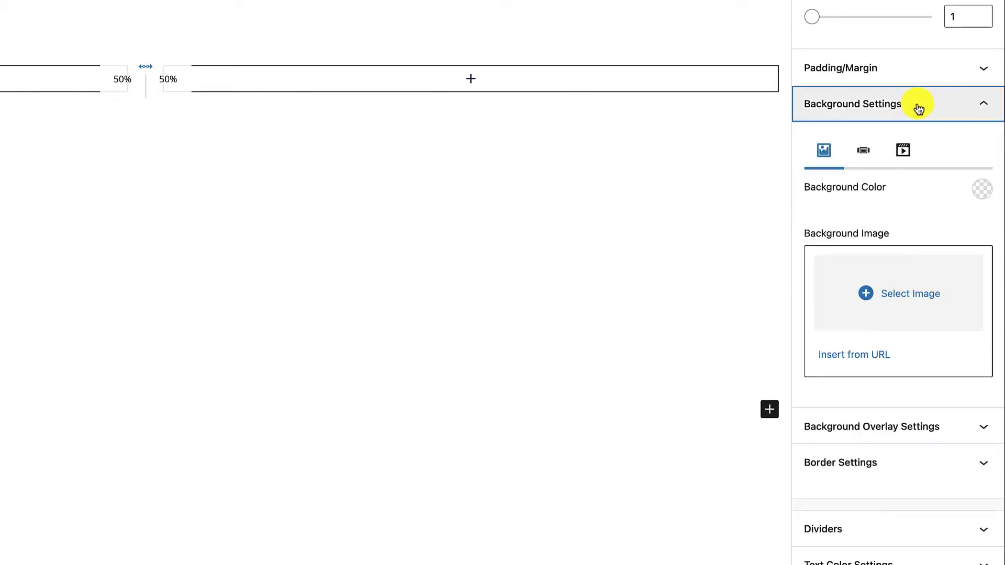
{"action": "left_click", "coordinate": [981, 192]}
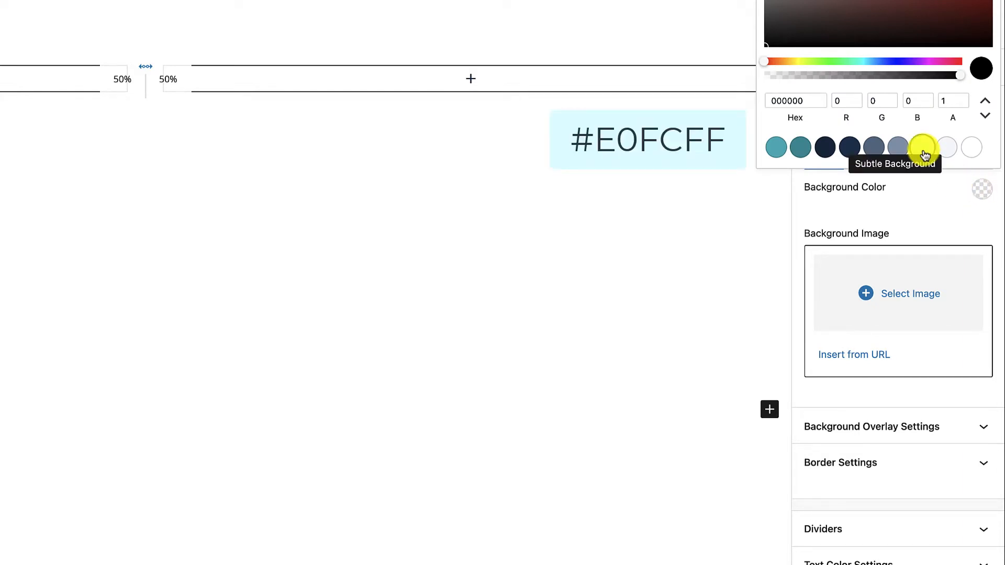
{"action": "left_click", "coordinate": [924, 152]}
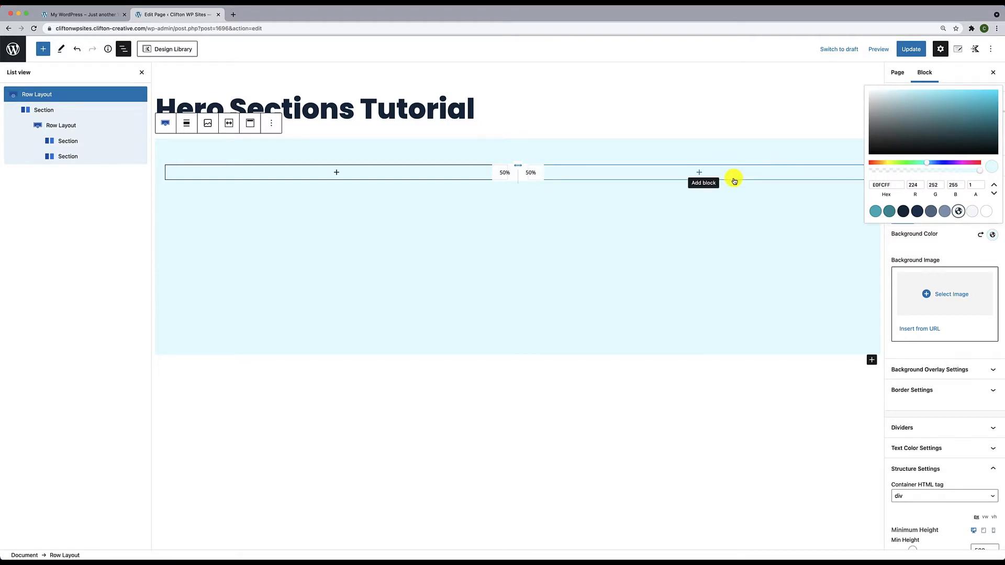
Set the outer Row Layout's vertical alignment to Align Middle
{"action": "left_click", "coordinate": [255, 132]}
{"action": "left_click", "coordinate": [255, 132]}
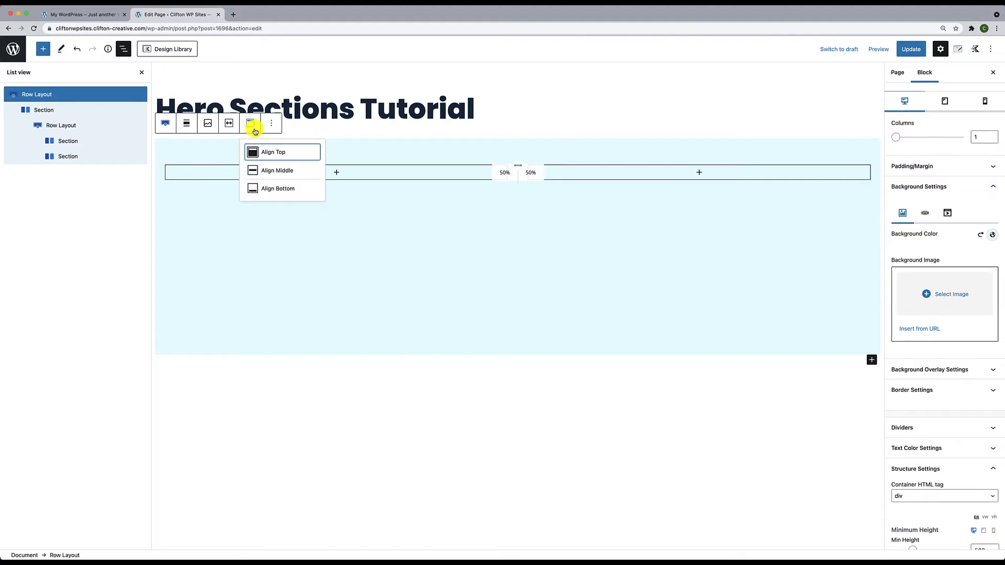
{"action": "left_click", "coordinate": [255, 170]}
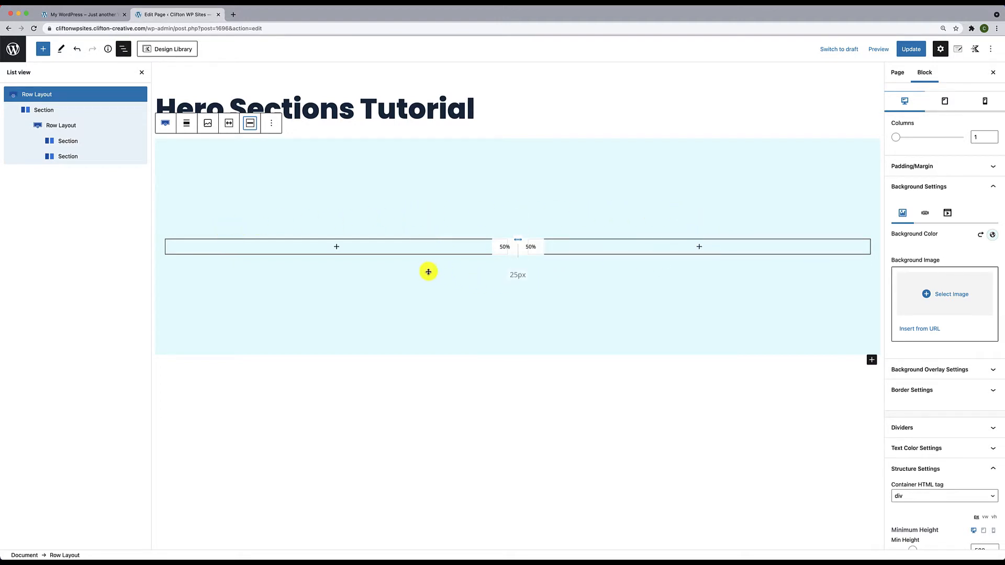
Set the nested two-column Row Layout's vertical alignment to Align Middle and close the block list view
{"action": "left_click", "coordinate": [66, 126]}
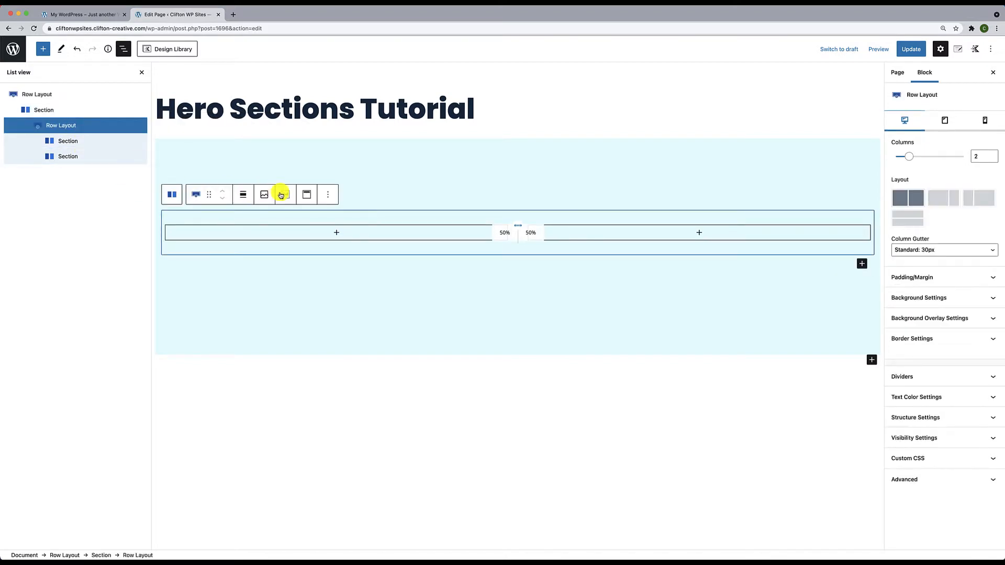
{"action": "left_click", "coordinate": [306, 195]}
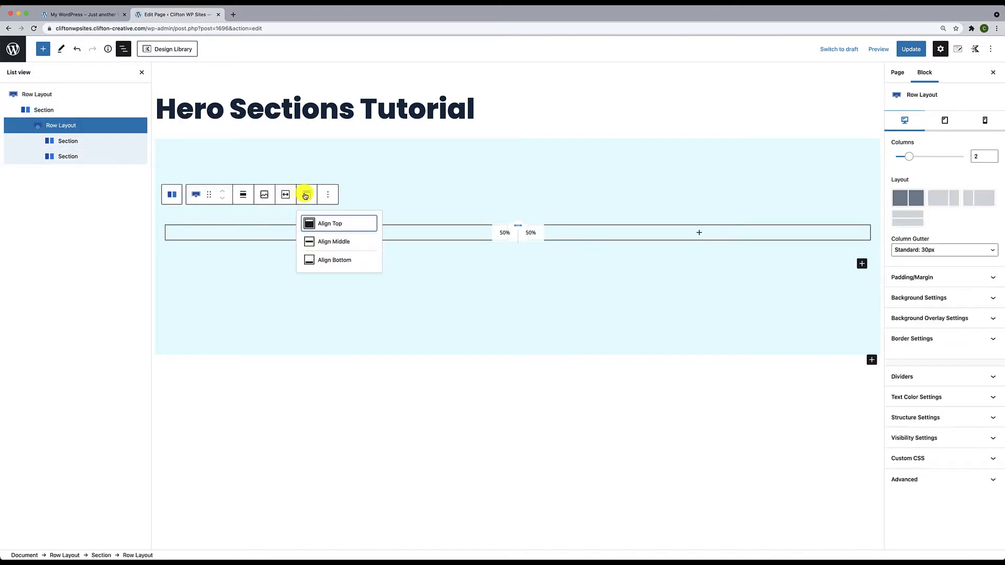
{"action": "left_click", "coordinate": [333, 241]}
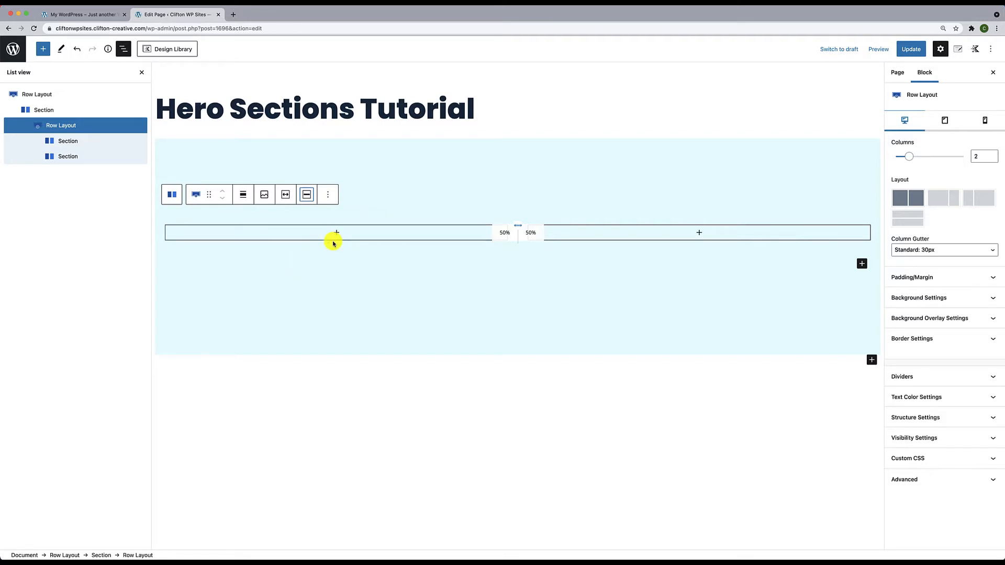
{"action": "left_click", "coordinate": [142, 72]}
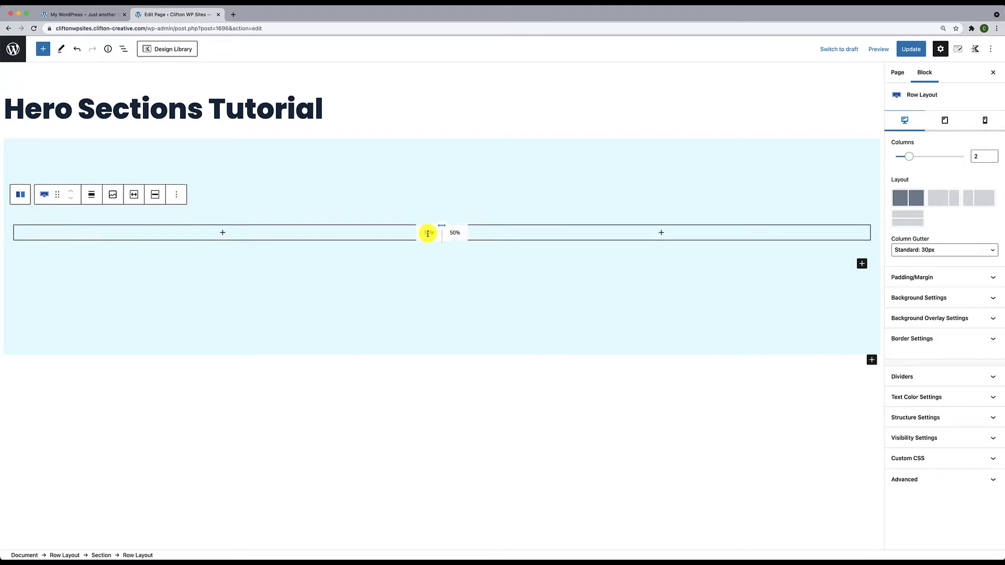
Set the nested Row Layout's custom content max width to 1290 px, then switch its content max width to inherit from the theme
{"action": "left_click", "coordinate": [939, 417]}
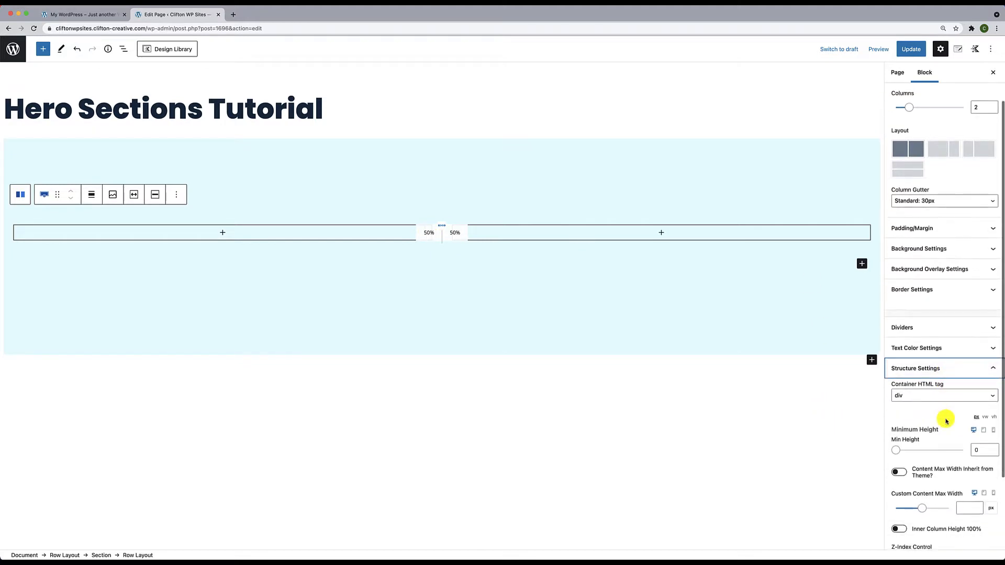
{"action": "scroll", "coordinate": [931, 449], "scroll_direction": "down", "scroll_amount": 2}
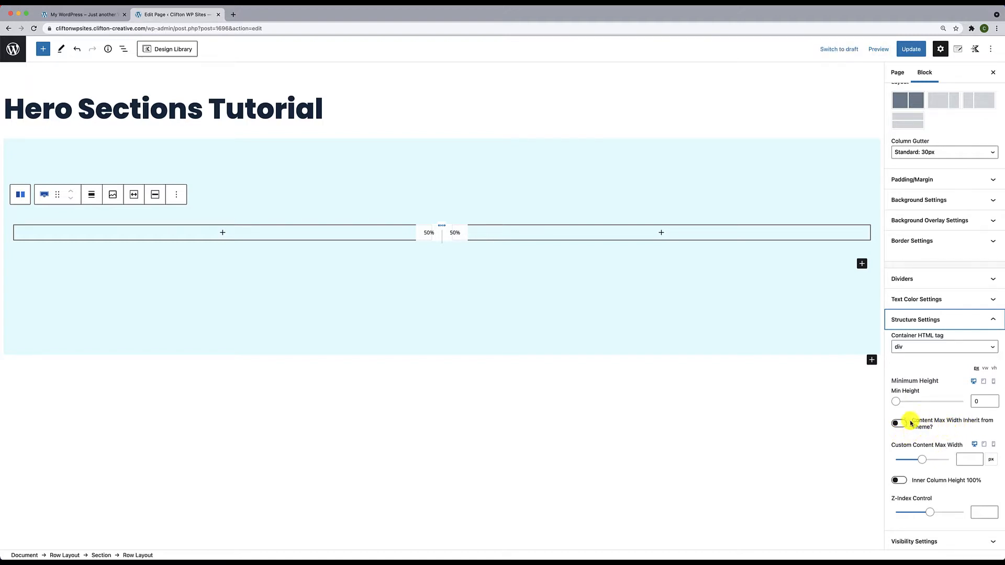
{"action": "left_click", "coordinate": [962, 460]}
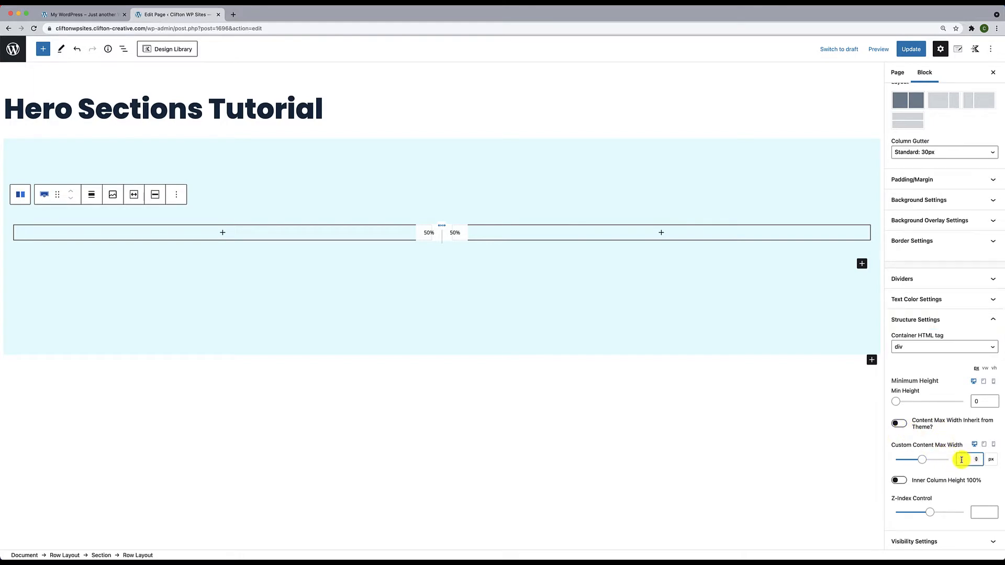
{"action": "type", "text": "1290"}
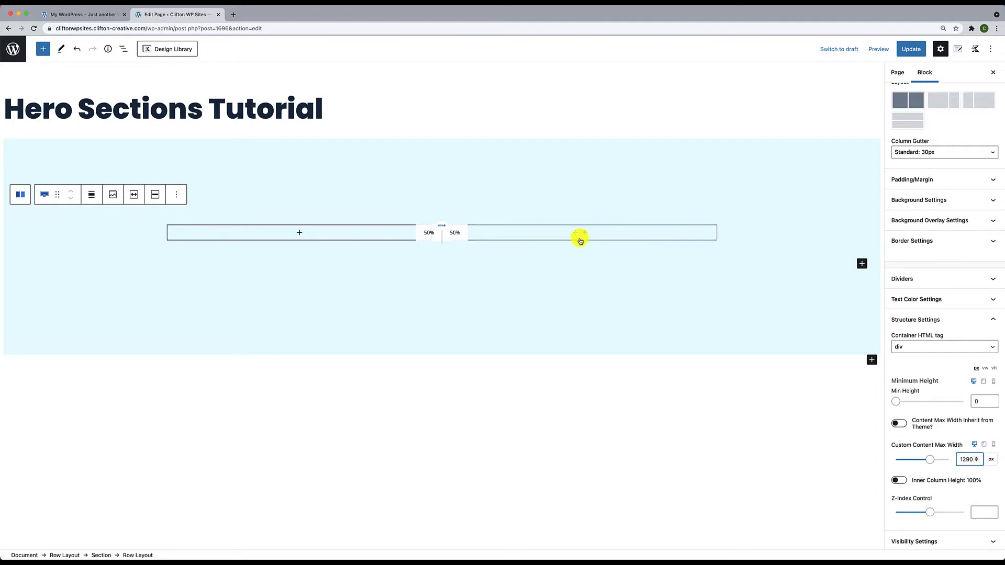
{"action": "left_click", "coordinate": [899, 423]}
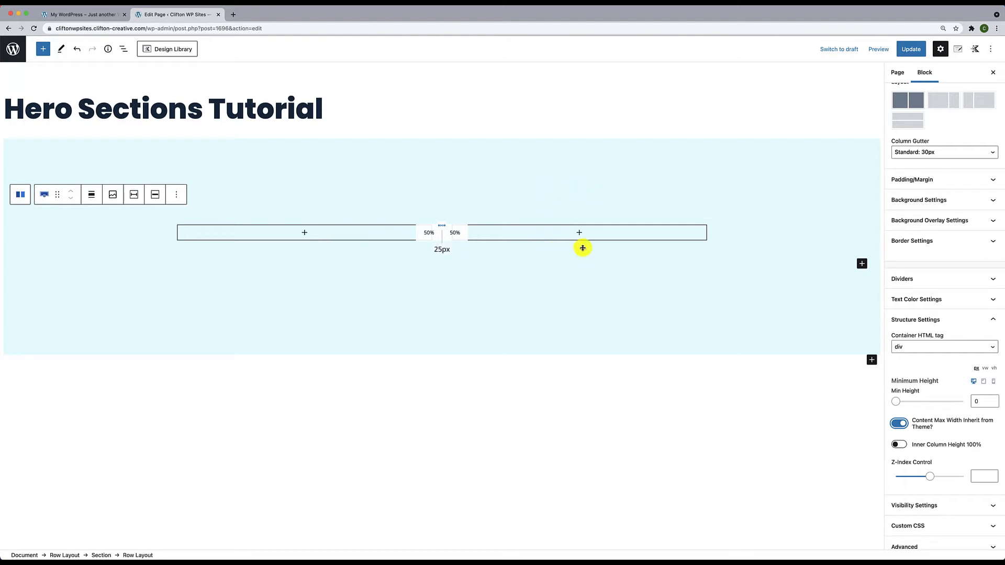
Add an Image block to the right column of the nested Row Layout
{"action": "left_click", "coordinate": [579, 232]}
{"action": "left_click", "coordinate": [579, 248]}
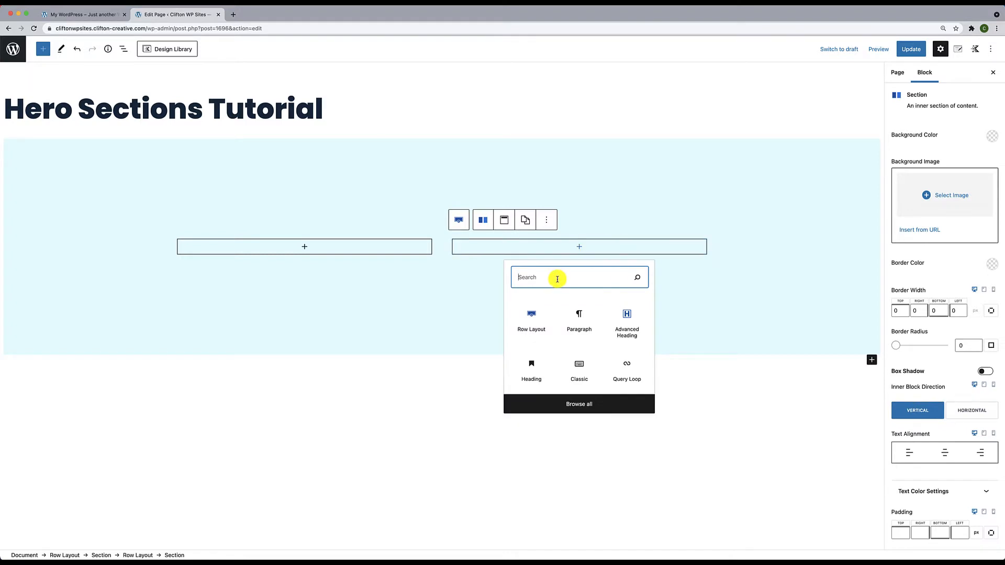
{"action": "type", "text": "imsg"}
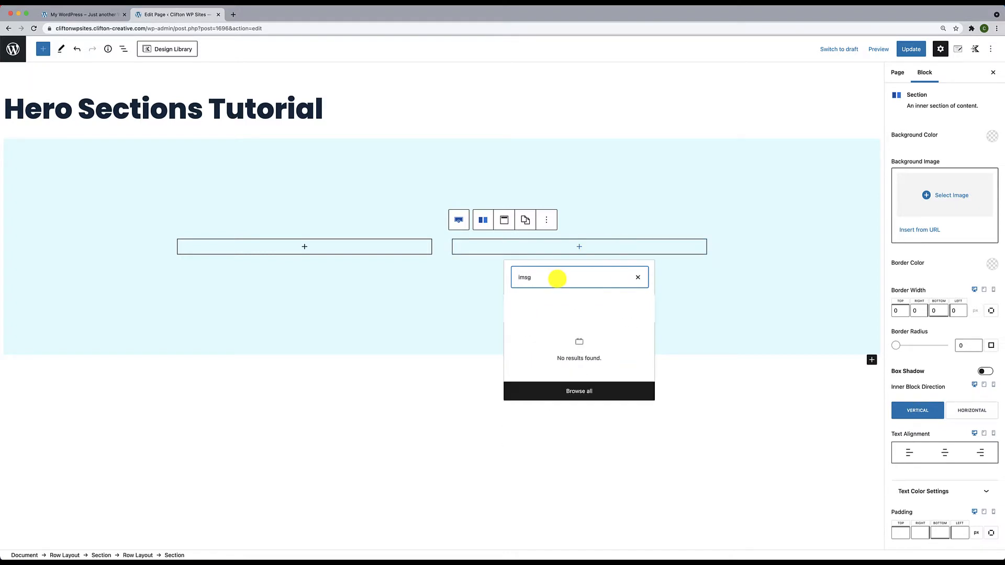
{"action": "key", "text": "BackSpace"}
{"action": "key", "text": "BackSpace"}
{"action": "type", "text": "age"}
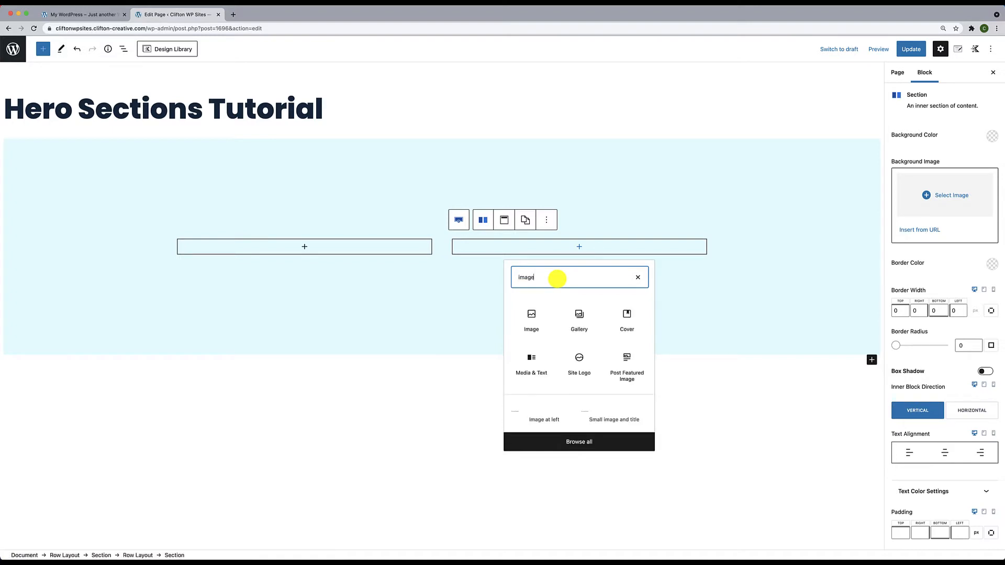
{"action": "left_click", "coordinate": [532, 318]}
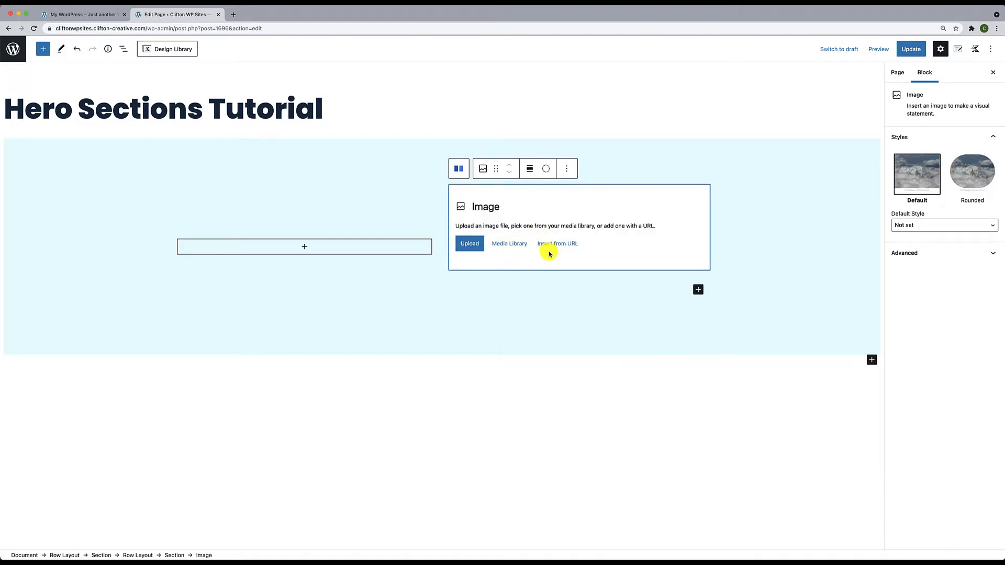
Fill the Image block with the media library photo of the man in sunglasses and a brown leather jacket
{"action": "left_click", "coordinate": [509, 248]}
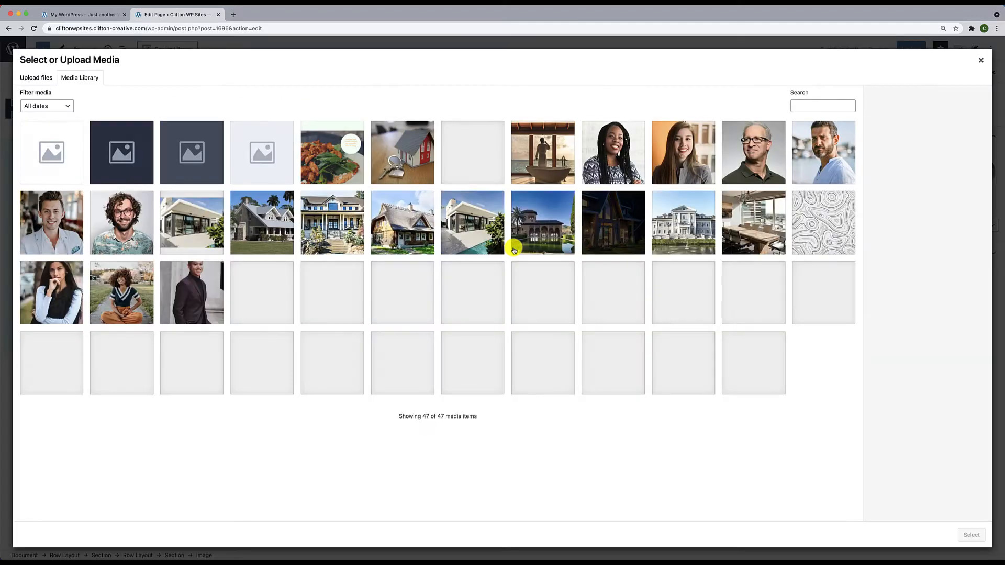
{"action": "left_click", "coordinate": [345, 308]}
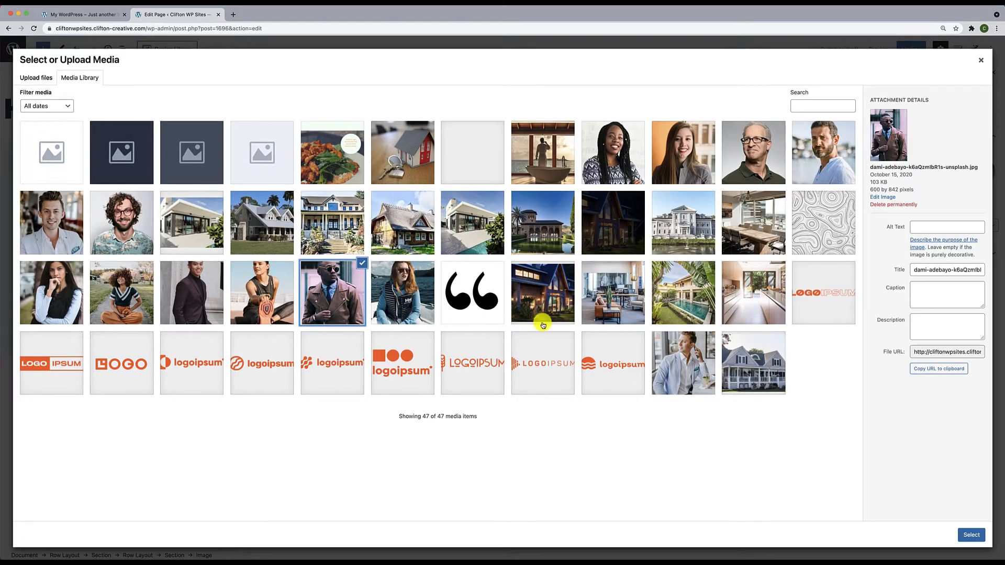
{"action": "left_click", "coordinate": [971, 535]}
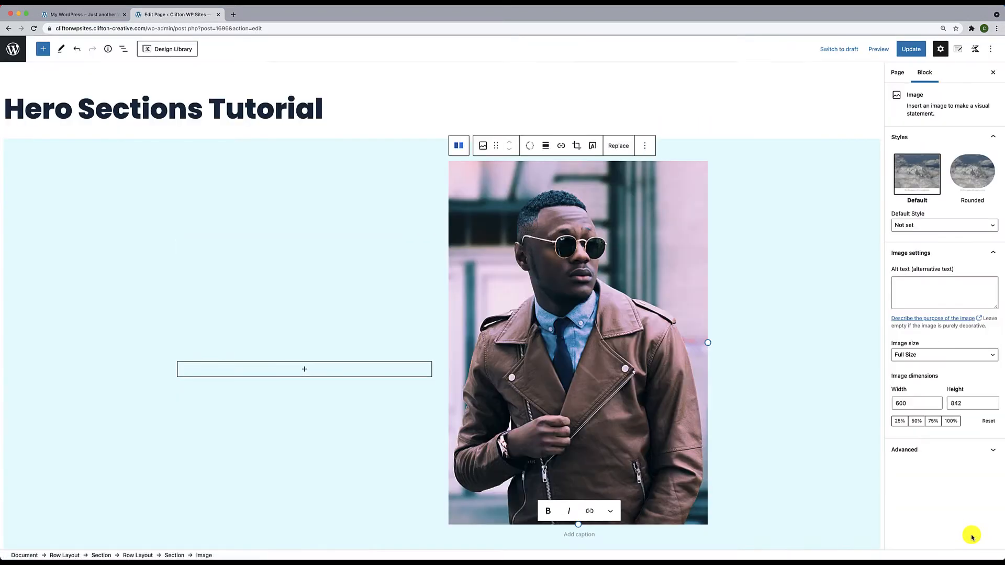
Keep the image size at Full Size and scale the image's dimensions to 75%
{"action": "scroll", "coordinate": [755, 486], "scroll_direction": "down", "scroll_amount": 1}
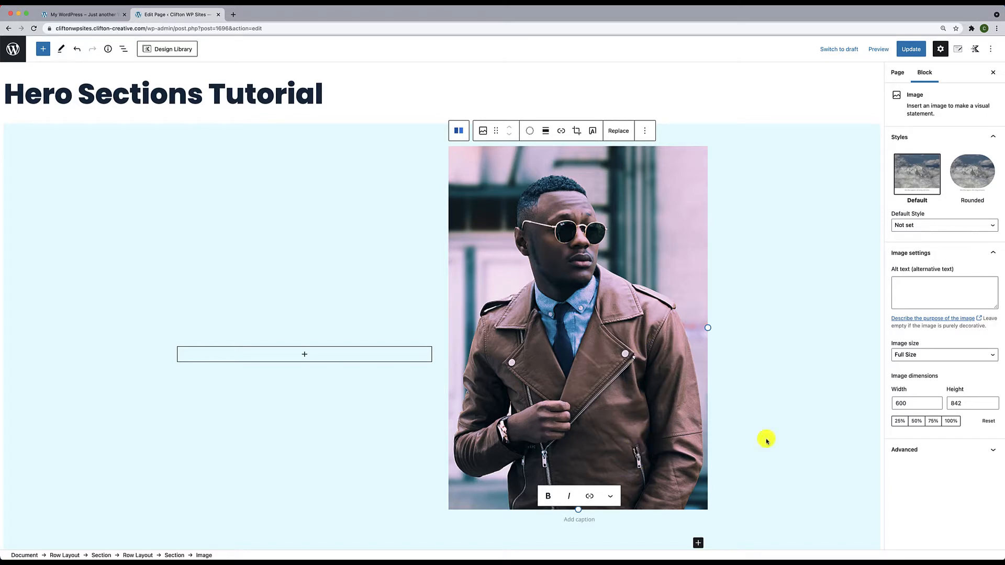
{"action": "left_click", "coordinate": [937, 356]}
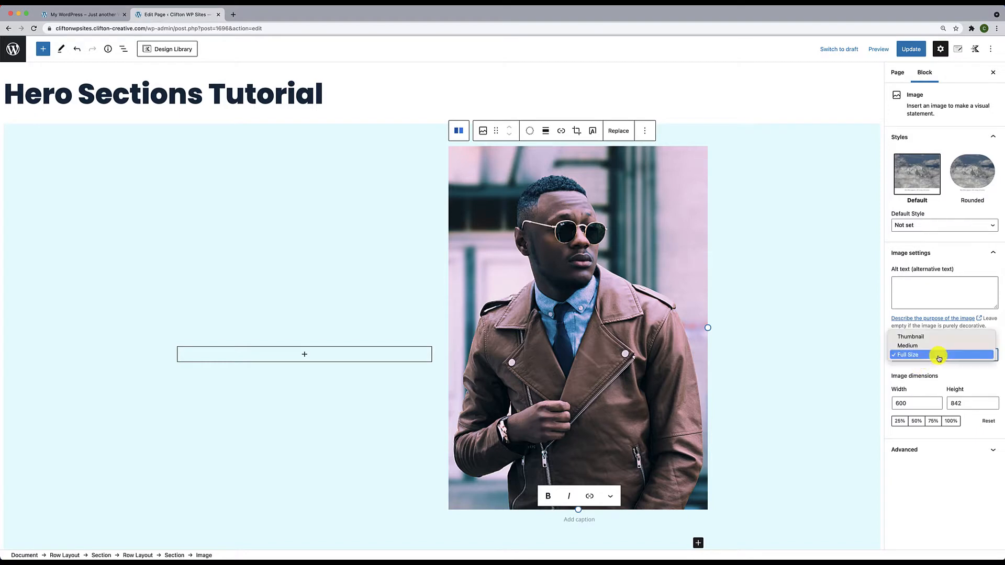
{"action": "left_click", "coordinate": [938, 355]}
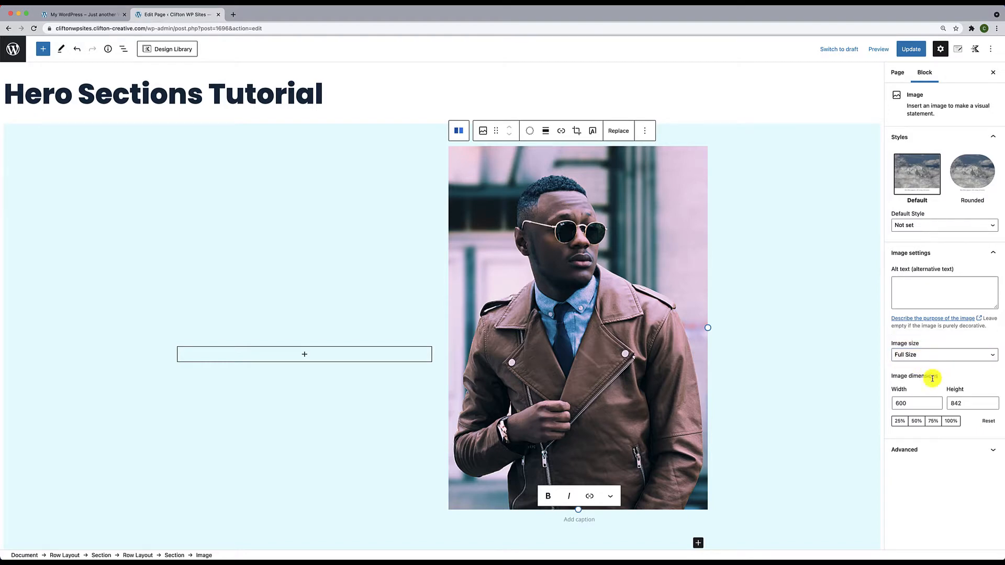
{"action": "left_click", "coordinate": [932, 422]}
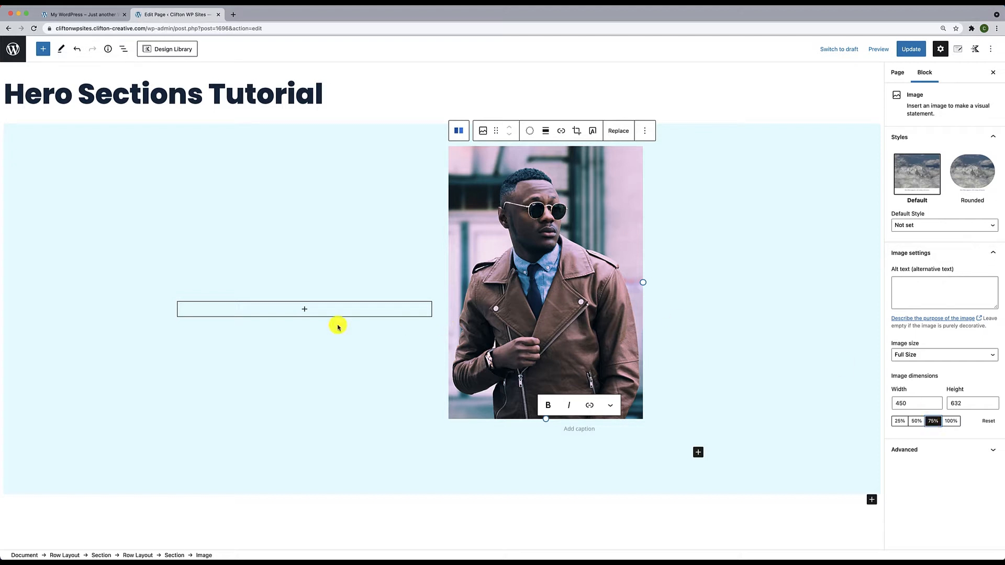
Add an Advanced Heading to the left column with the text "Make a good point"
{"action": "left_click", "coordinate": [304, 312]}
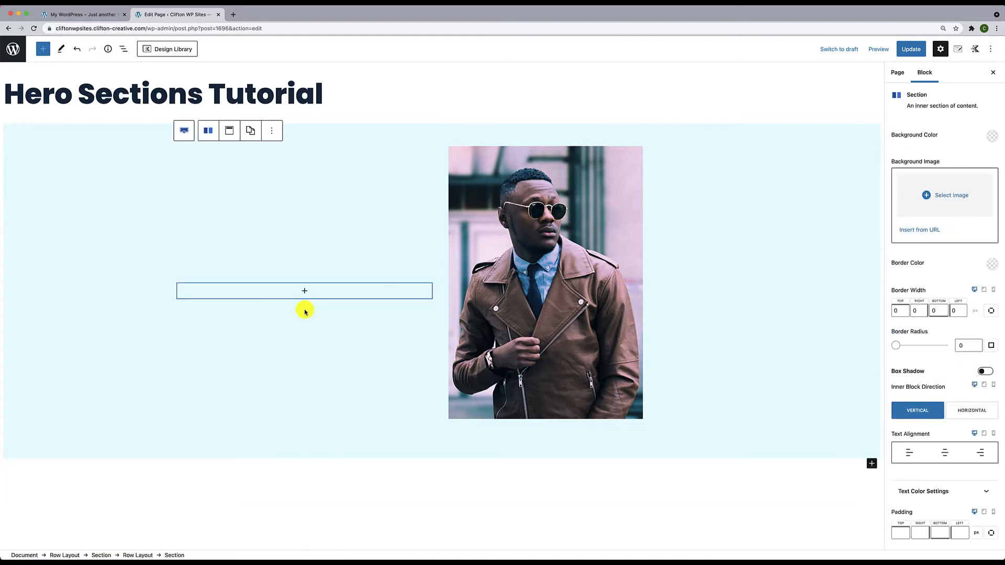
{"action": "left_click", "coordinate": [305, 291]}
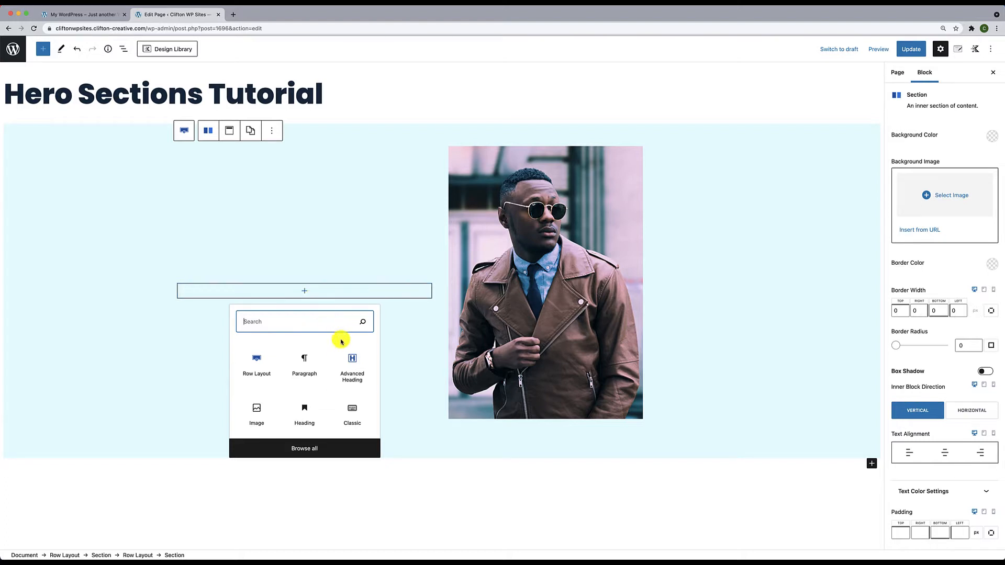
{"action": "left_click", "coordinate": [352, 370]}
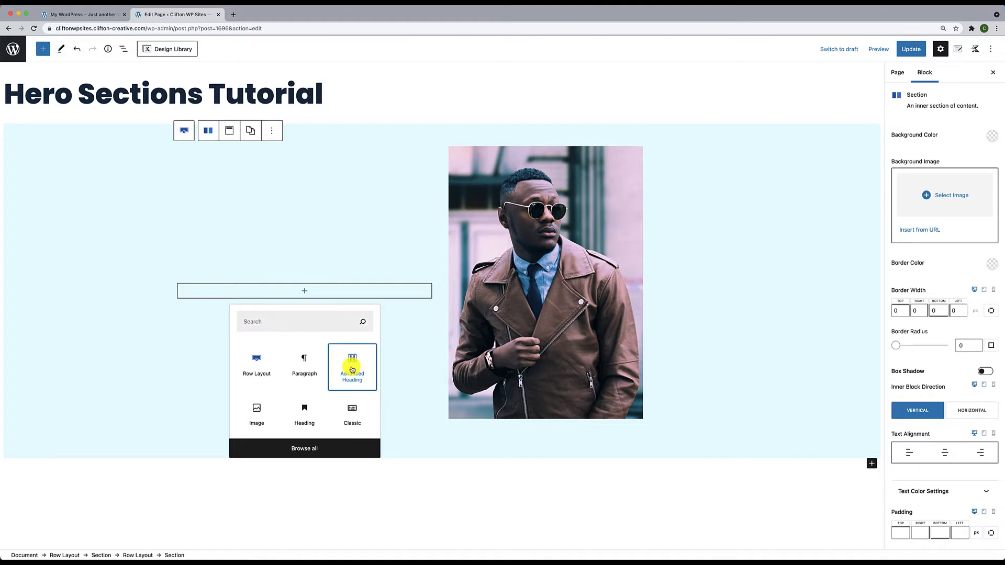
{"action": "left_click", "coordinate": [352, 370]}
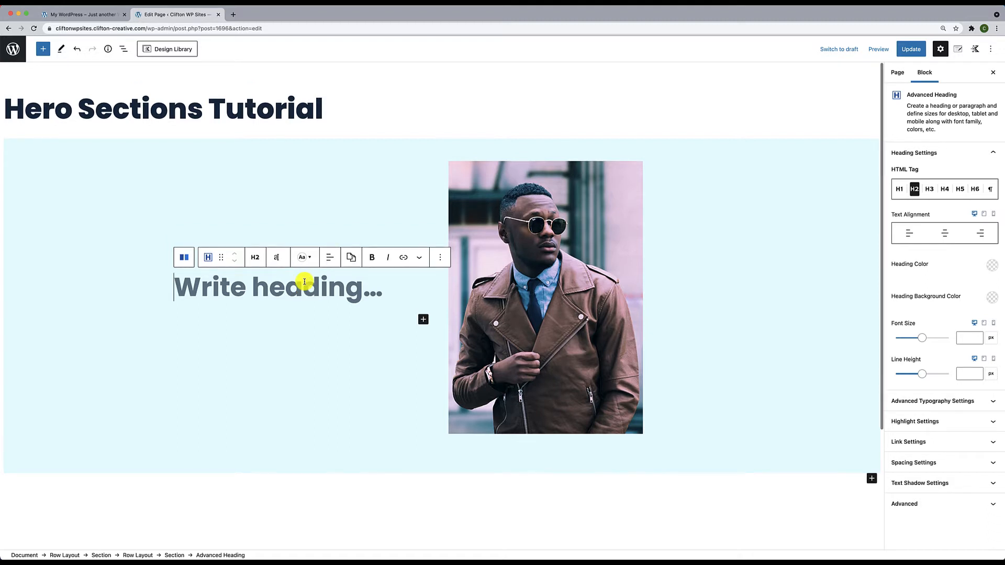
{"action": "type", "text": "Make a good point"}
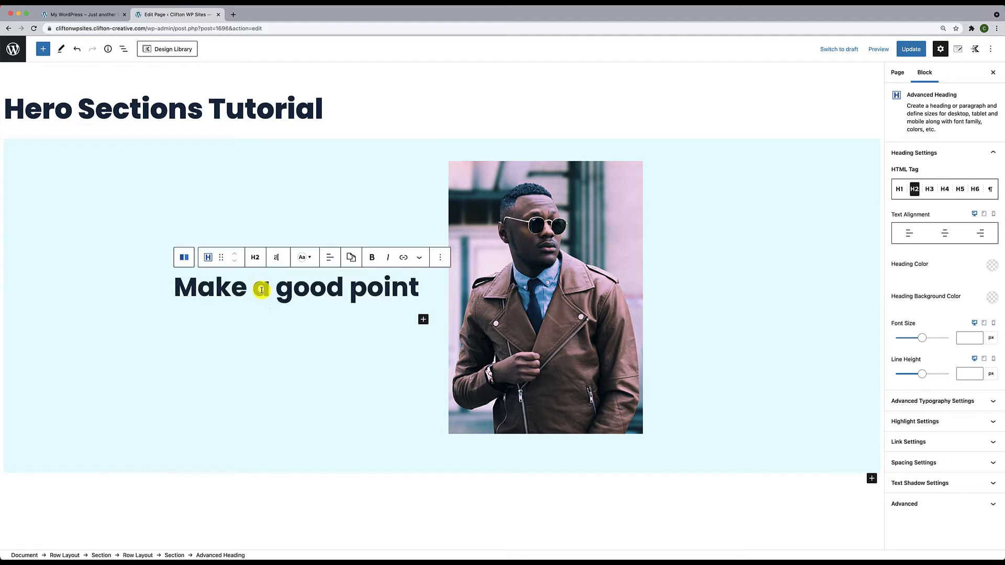
Set the "Make a good point" heading's font family to Poppins and its text transform to Uppercase
{"action": "left_click", "coordinate": [261, 290]}
{"action": "left_click", "coordinate": [278, 263]}
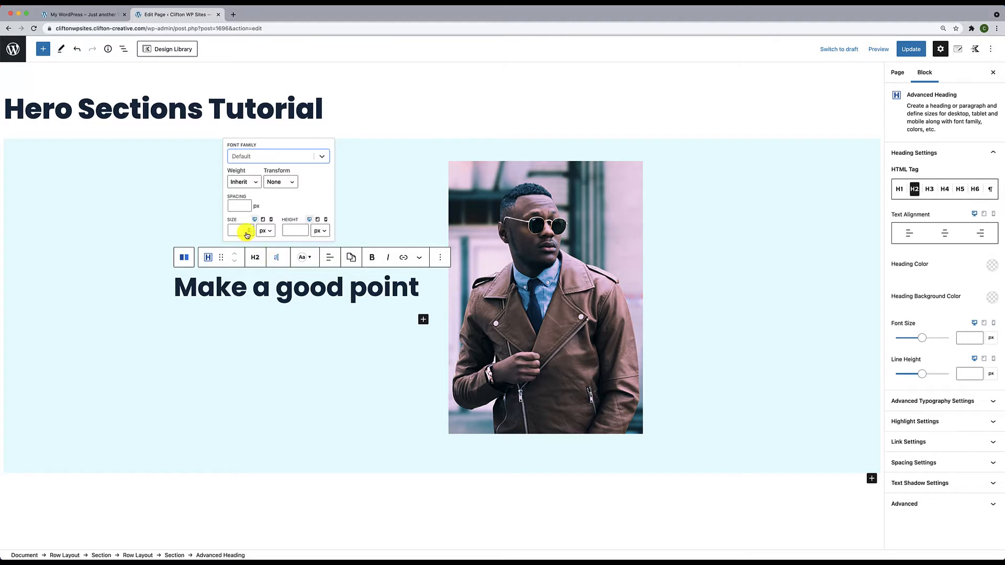
{"action": "left_click", "coordinate": [258, 160]}
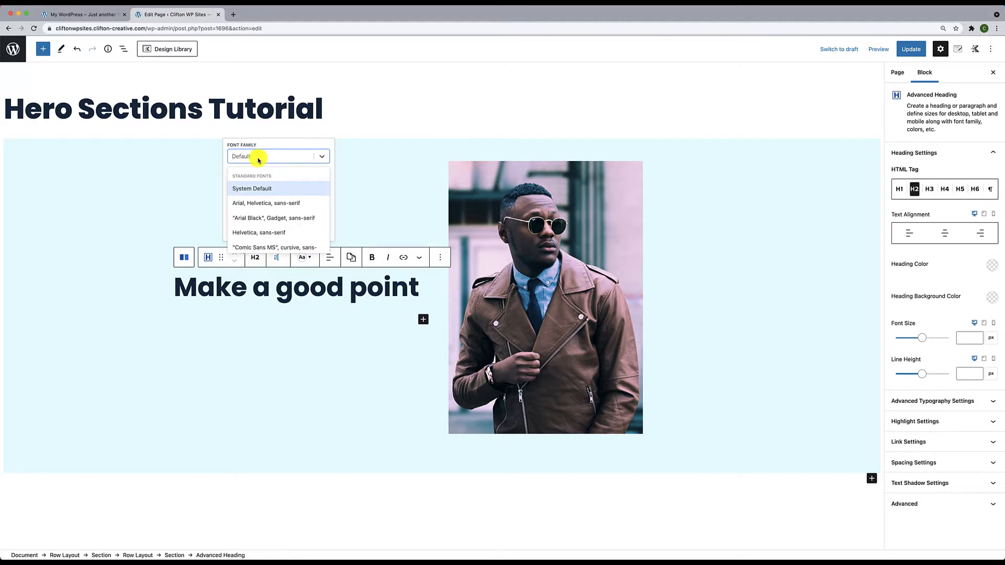
{"action": "type", "text": "Popp"}
{"action": "left_click", "coordinate": [246, 193]}
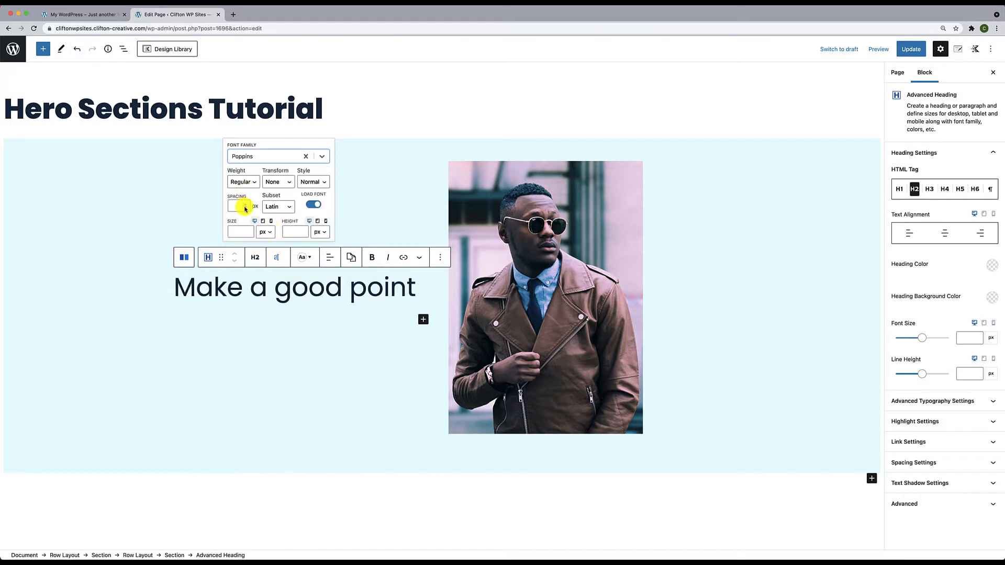
{"action": "left_click", "coordinate": [269, 183]}
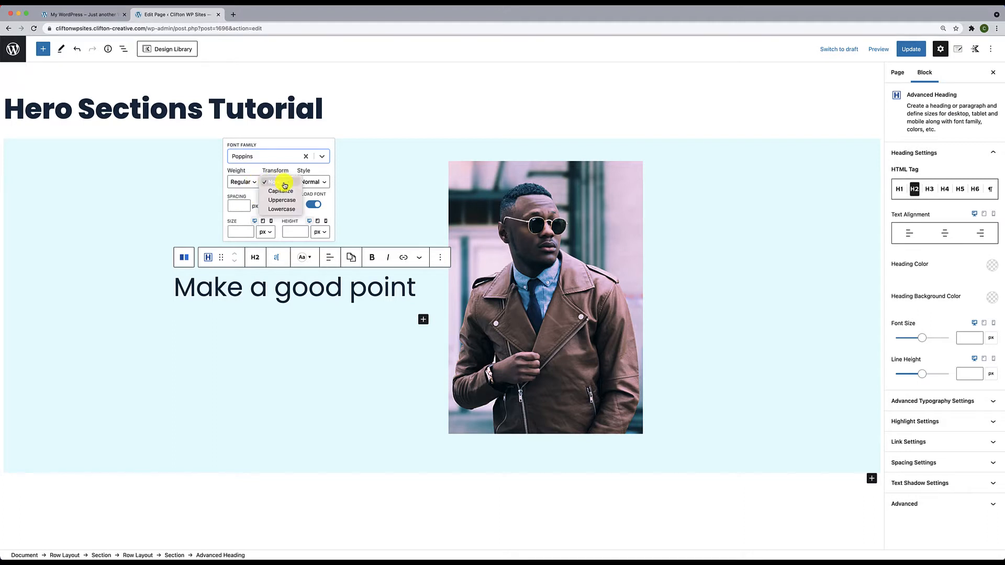
{"action": "left_click", "coordinate": [285, 201]}
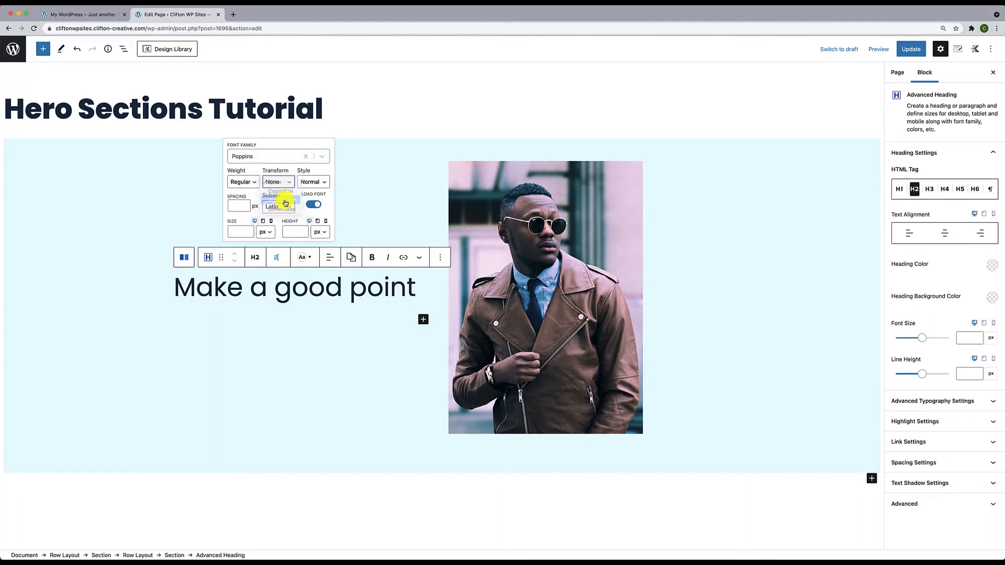
Set the "Make a good point" heading's font size to 18 px
{"action": "left_click", "coordinate": [241, 232]}
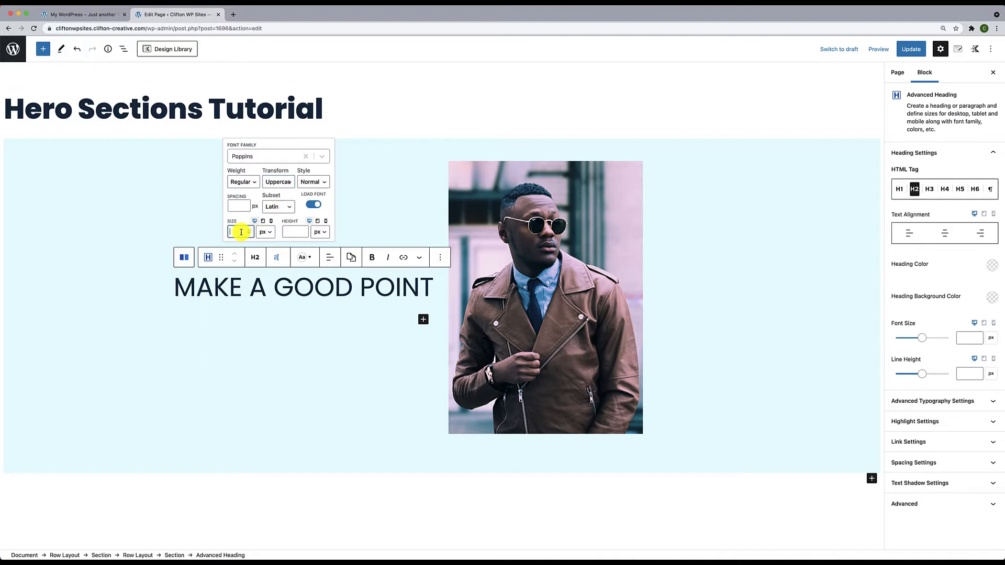
{"action": "type", "text": "16"}
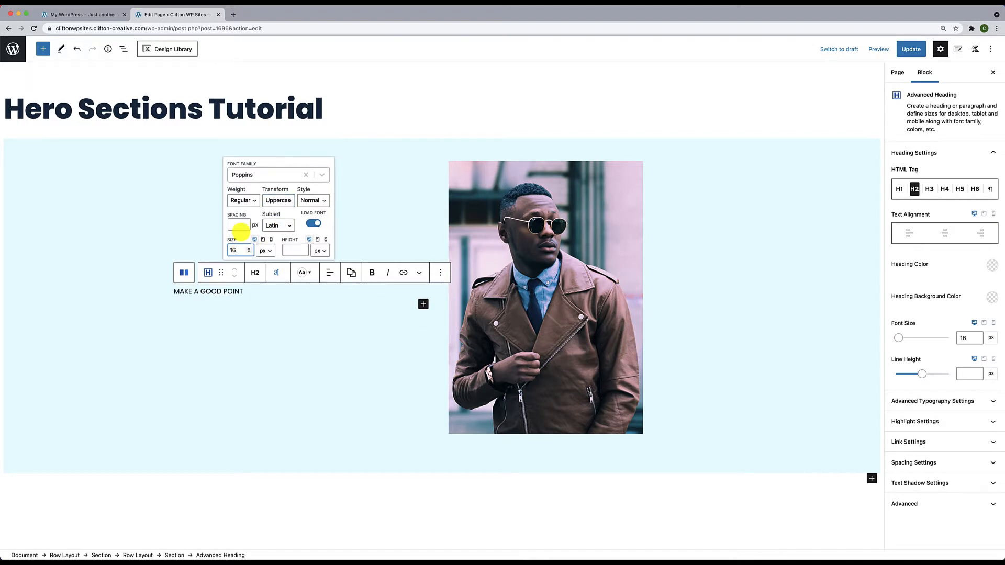
{"action": "double_click", "coordinate": [233, 250]}
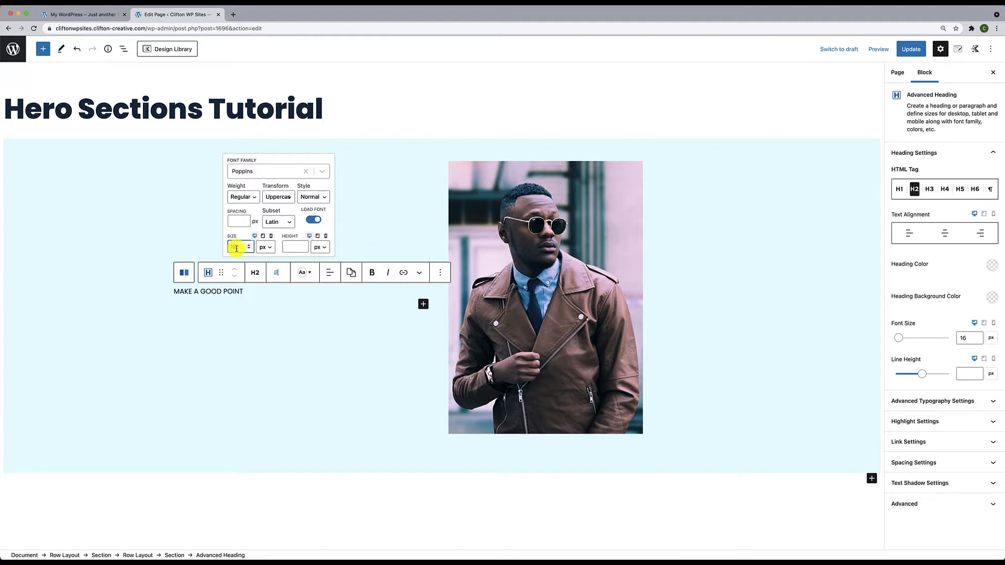
{"action": "type", "text": "18"}
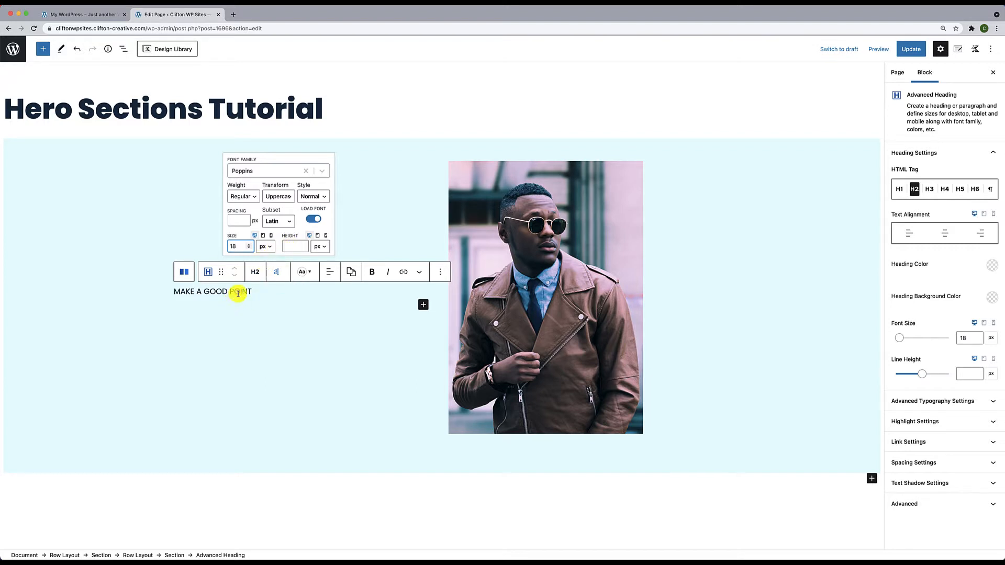
Insert an Advanced Heading block below the "Make a good point" heading in the left column
{"action": "left_click", "coordinate": [255, 292]}
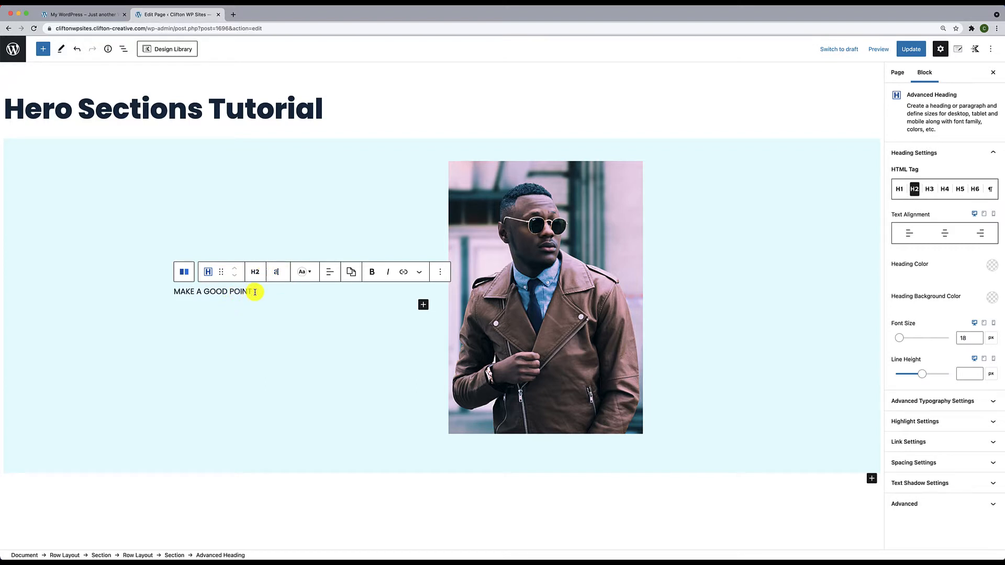
{"action": "key", "text": "Return"}
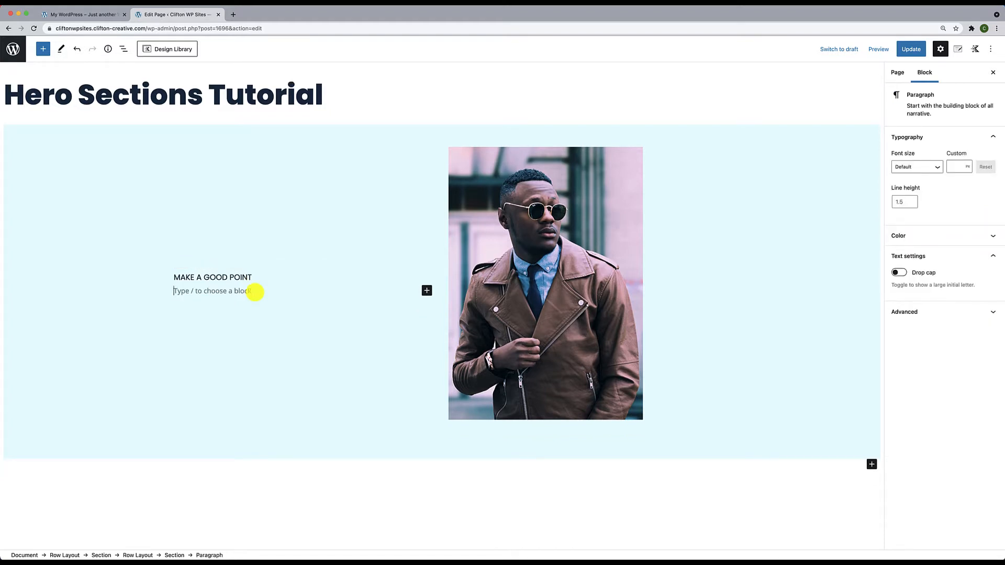
{"action": "type", "text": "/"}
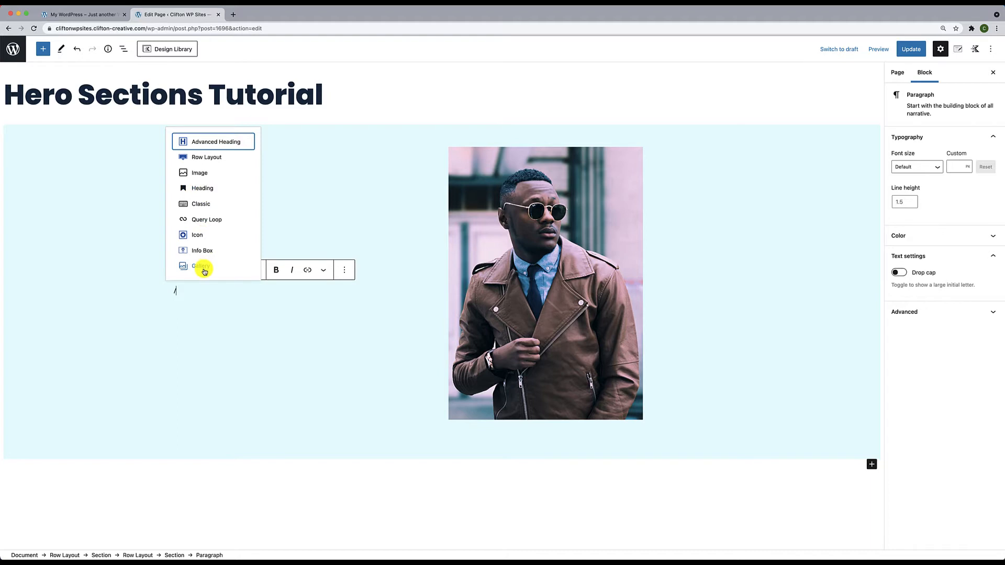
{"action": "left_click", "coordinate": [214, 143]}
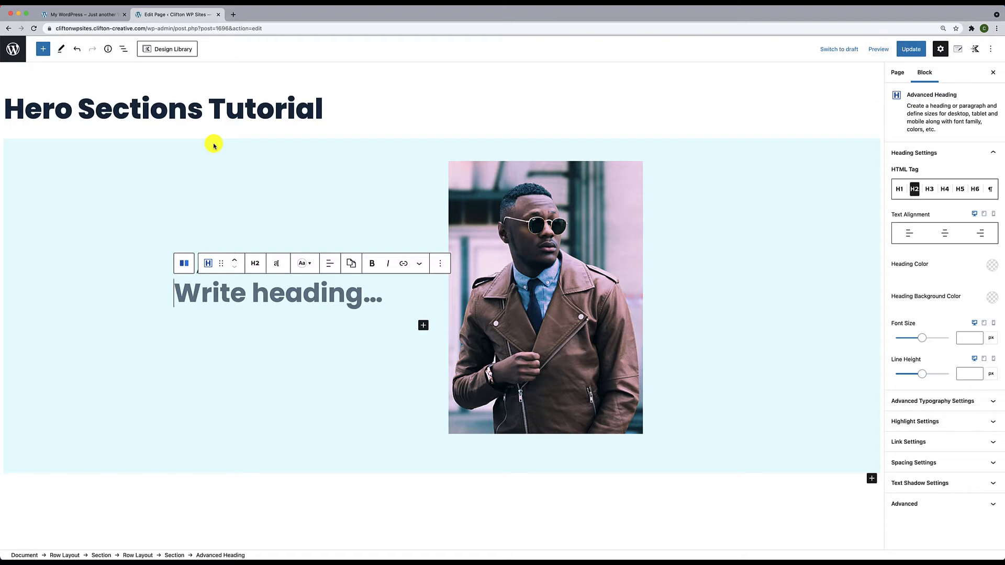
Enter "This is your unique selling proposition to your customers." as the new heading's text
{"action": "type", "text": "This is "}
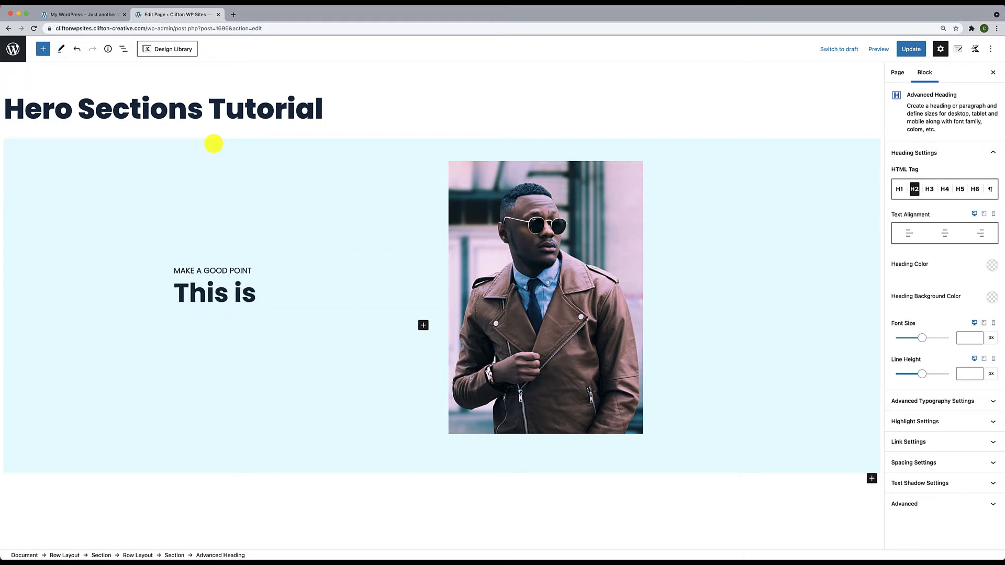
{"action": "type", "text": "your uni"}
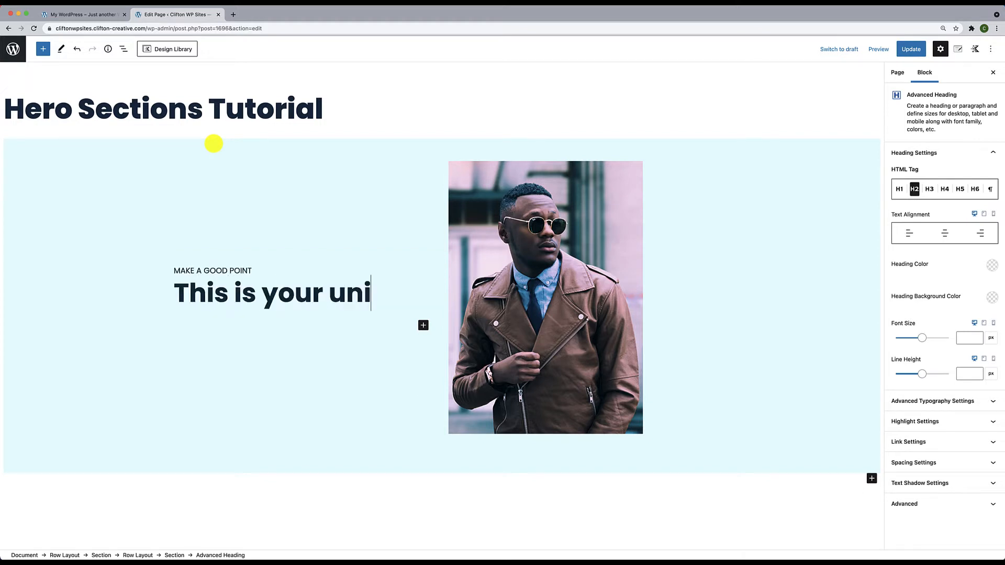
{"action": "type", "text": "que selling pro"}
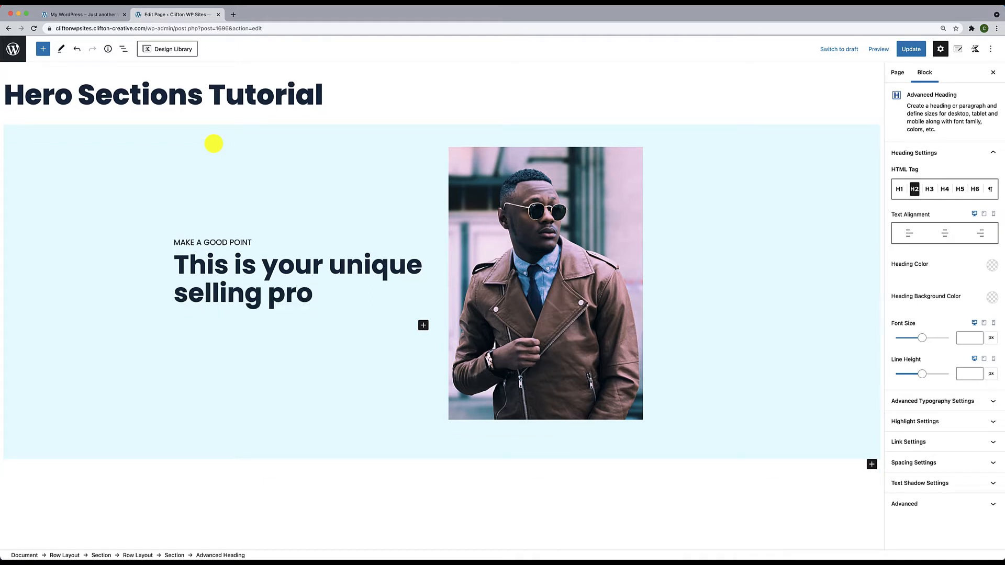
{"action": "type", "text": "position"}
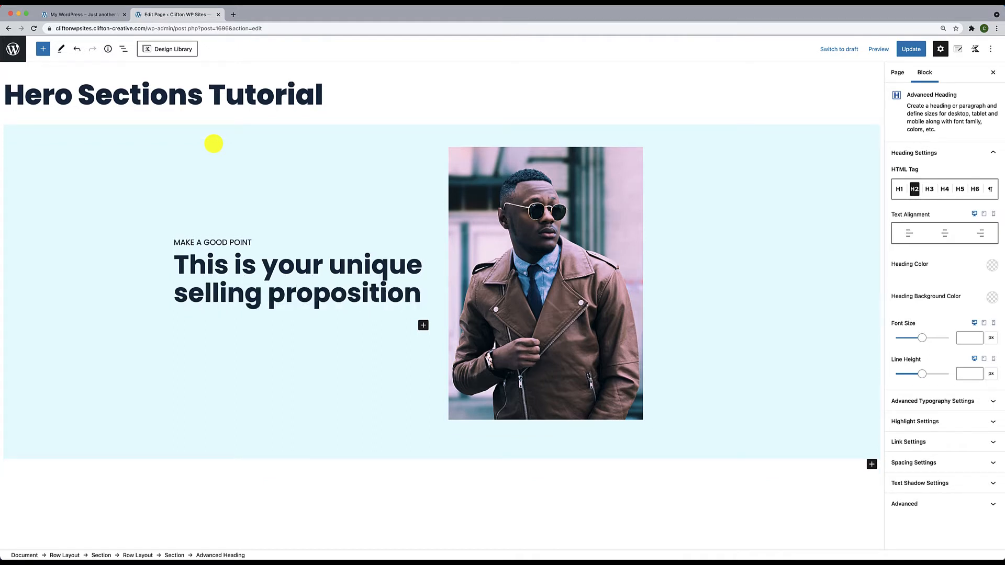
{"action": "type", "text": " to yur"}
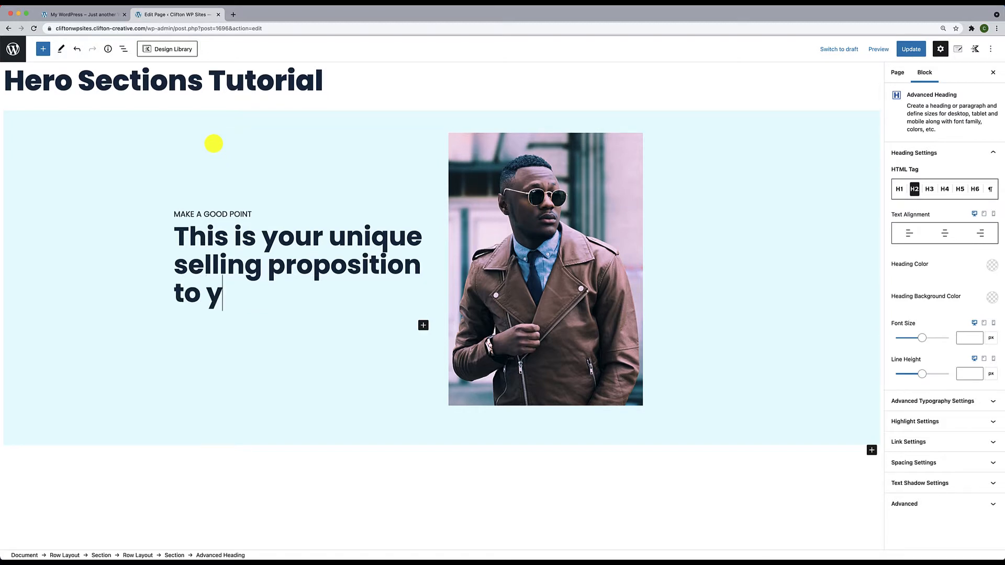
{"action": "key", "text": "BackSpace"}
{"action": "key", "text": "BackSpace"}
{"action": "key", "text": "BackSpace"}
{"action": "type", "text": "our "}
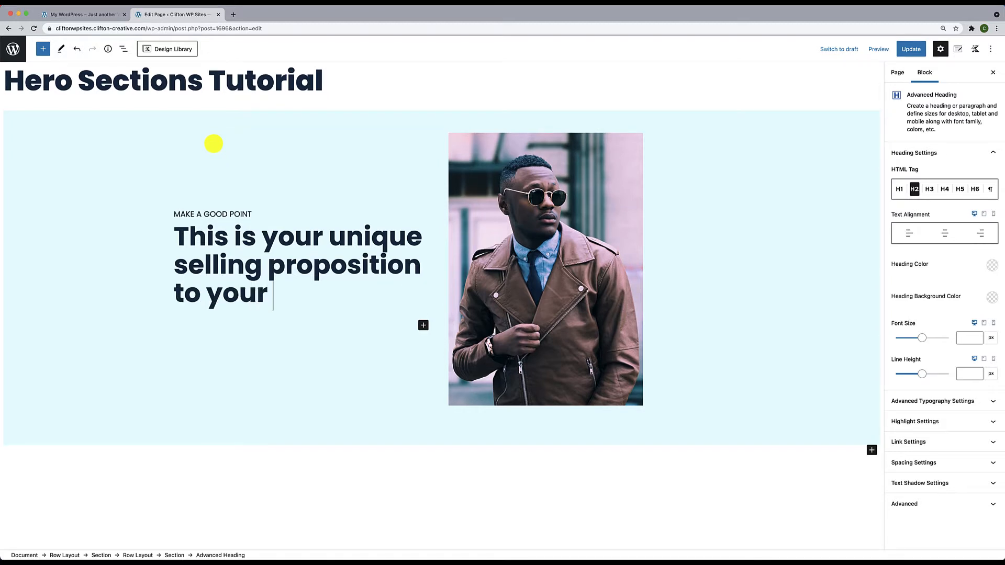
{"action": "type", "text": "customer"}
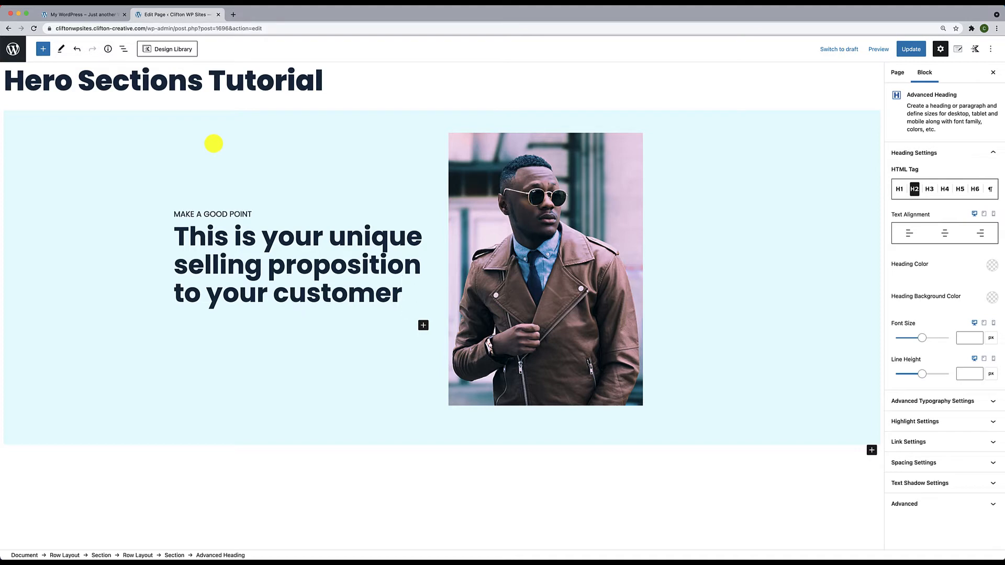
{"action": "type", "text": "s."}
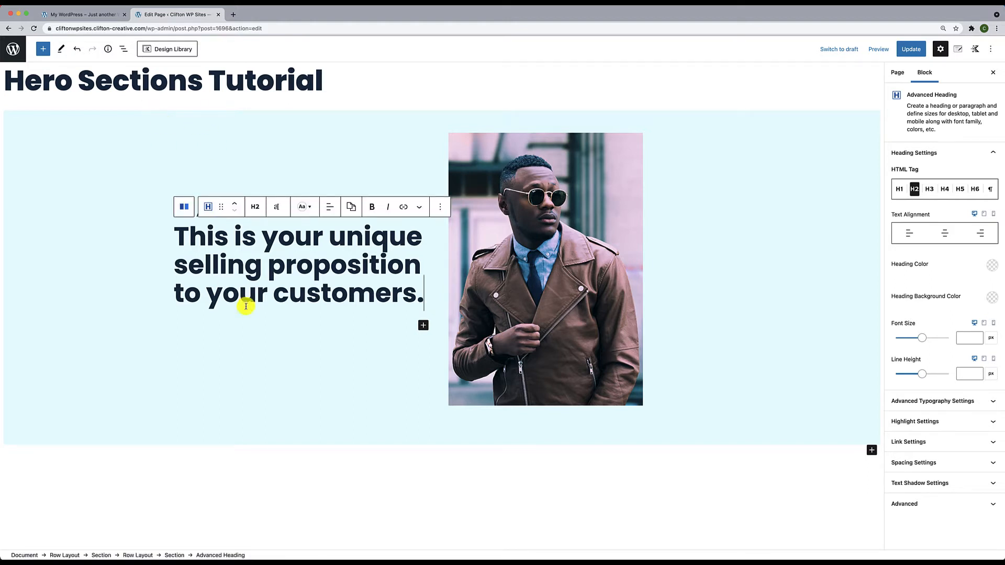
In a new browser tab, find lipsum.com by searching for "lorem ipsum", and copy the first paragraph of its generated text
{"action": "left_click", "coordinate": [234, 14]}
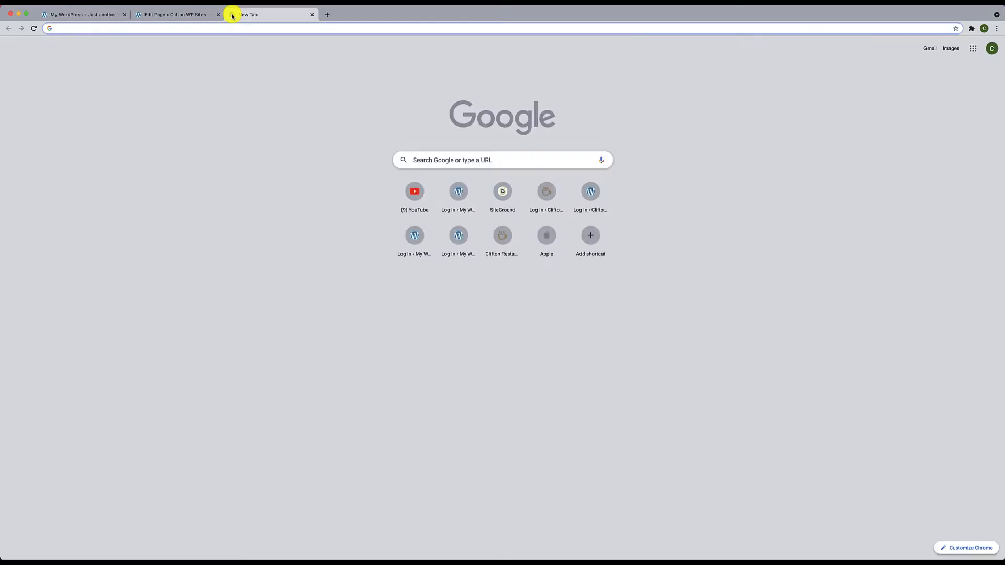
{"action": "type", "text": "lorem"}
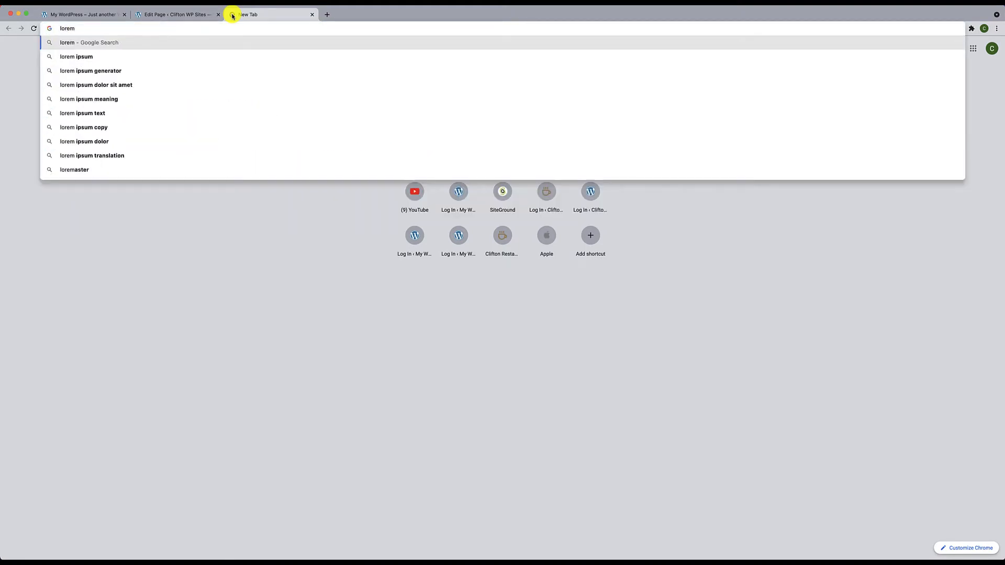
{"action": "left_click", "coordinate": [96, 56]}
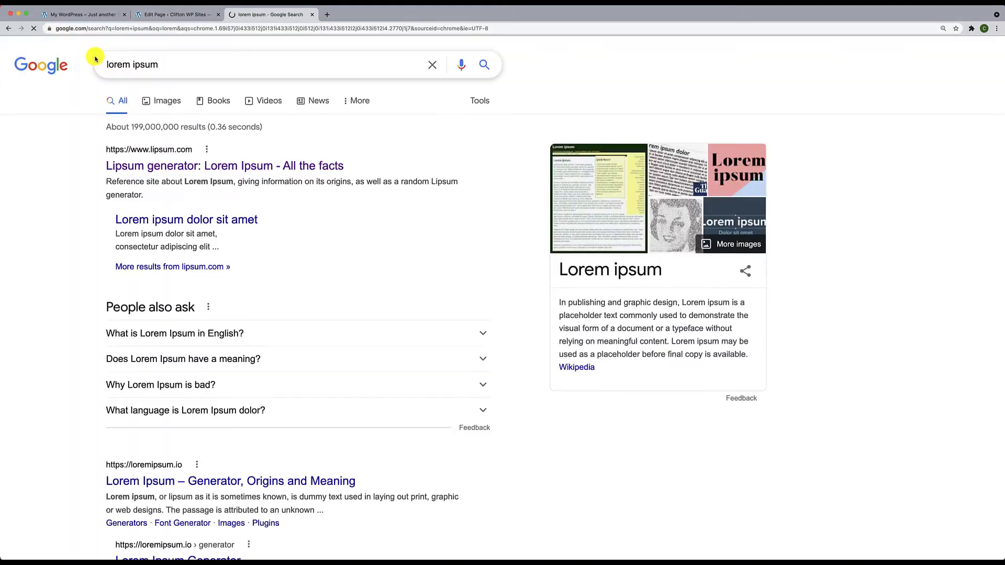
{"action": "left_click", "coordinate": [173, 167]}
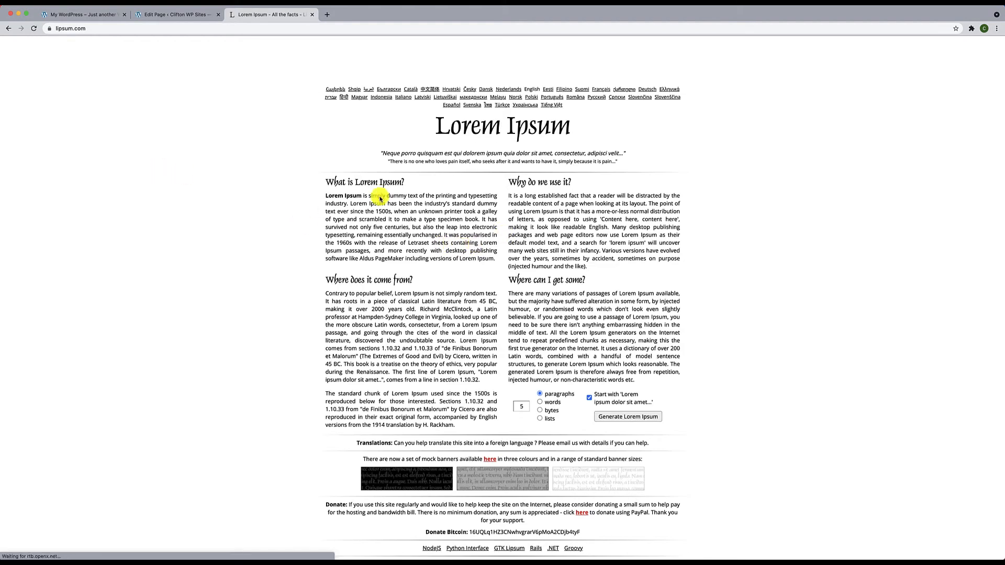
{"action": "left_click", "coordinate": [618, 419]}
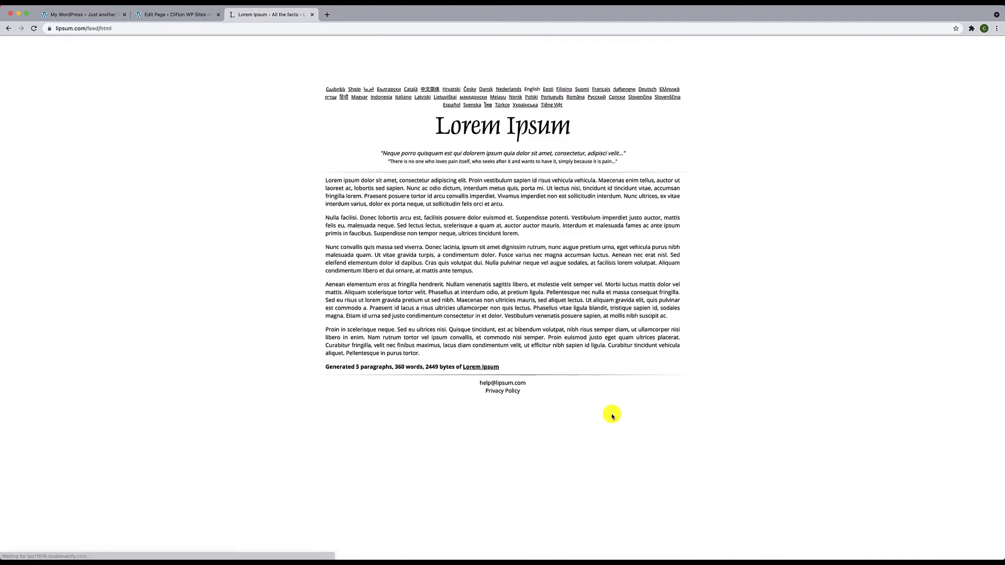
{"action": "left_click_drag", "start_coordinate": [325, 179], "coordinate": [520, 209]}
{"action": "key", "text": "super+c"}
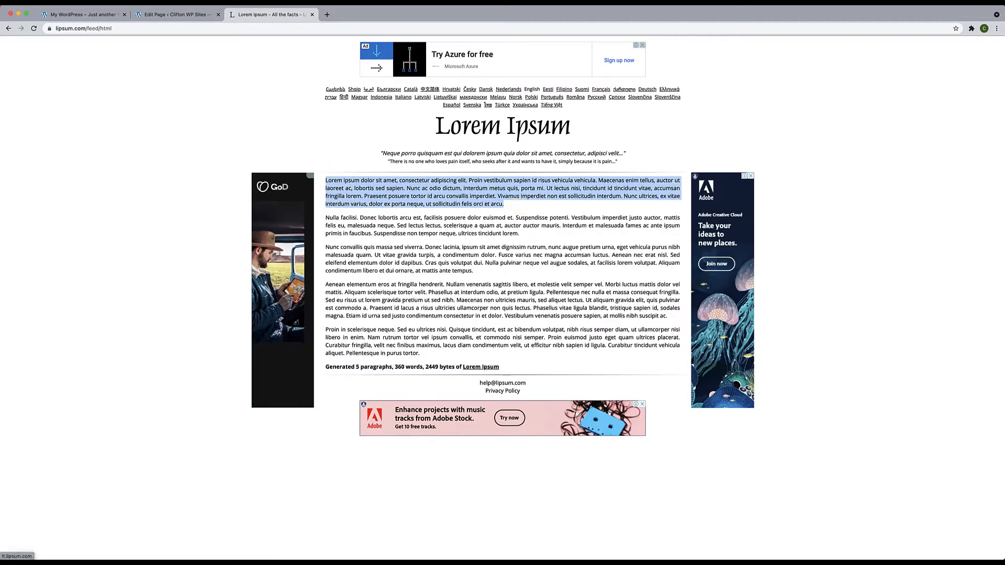
Back in the page editor, add an Advanced Heading below the selling proposition heading and set its HTML tag to Paragraph
{"action": "left_click", "coordinate": [153, 15]}
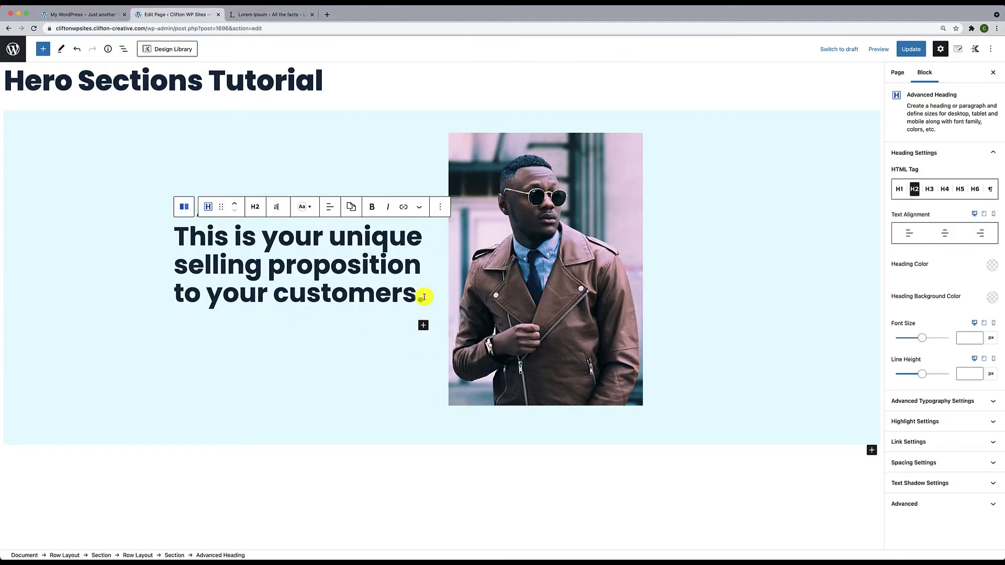
{"action": "key", "text": "Return"}
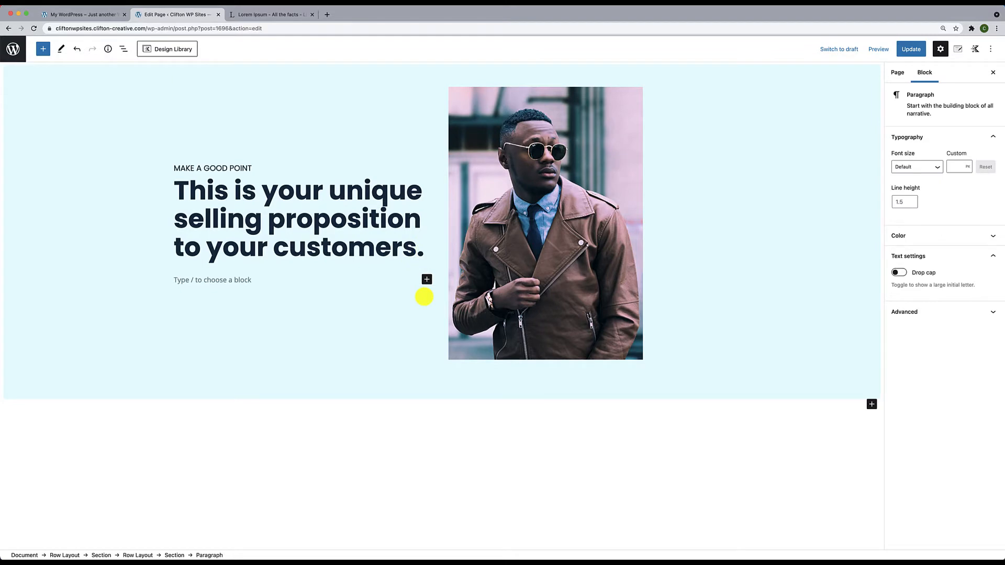
{"action": "type", "text": "/"}
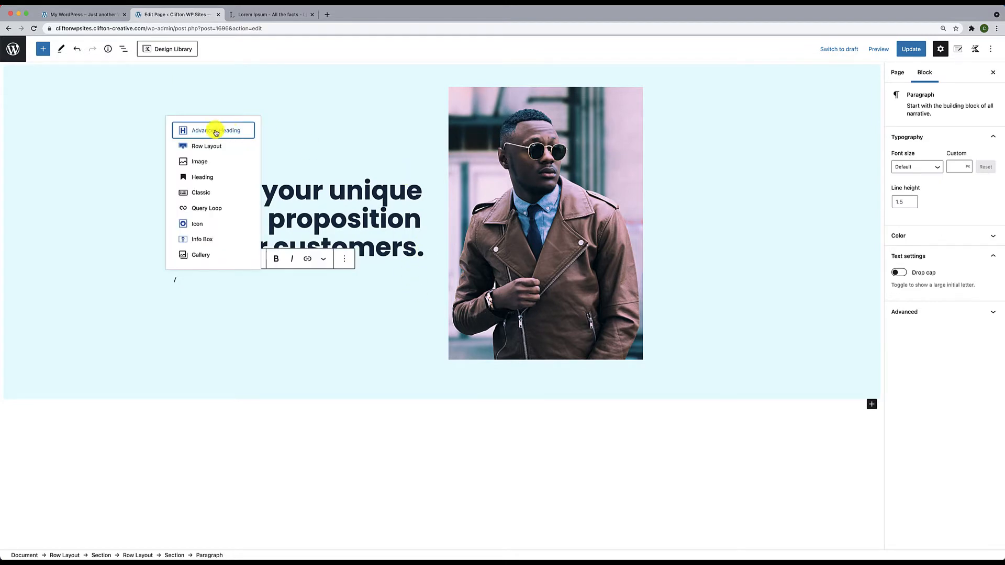
{"action": "left_click", "coordinate": [215, 133]}
{"action": "left_click", "coordinate": [258, 315]}
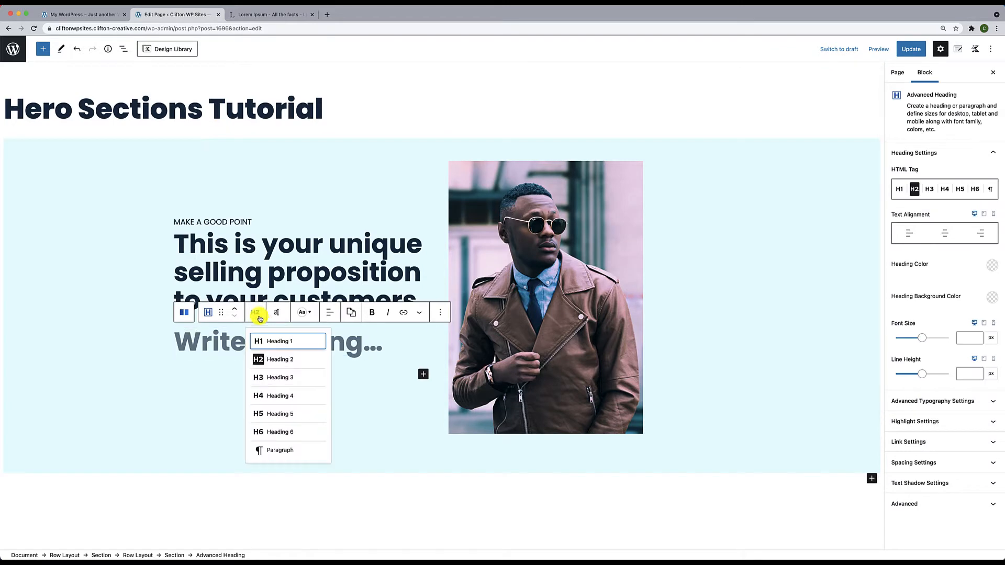
{"action": "left_click", "coordinate": [271, 450]}
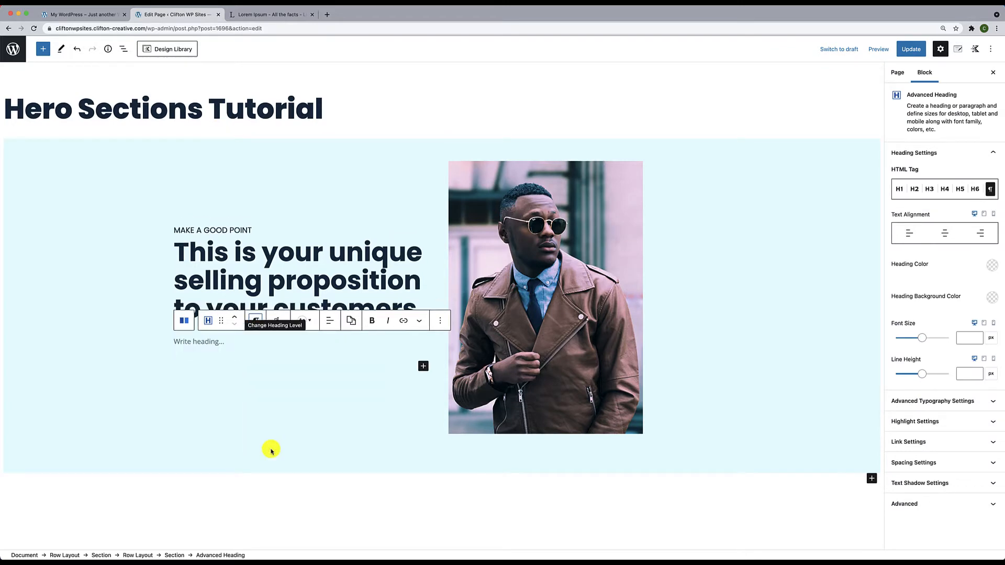
Paste the copied lorem ipsum into the new paragraph block and delete everything after "lobortis sed sapien."
{"action": "left_click", "coordinate": [198, 335]}
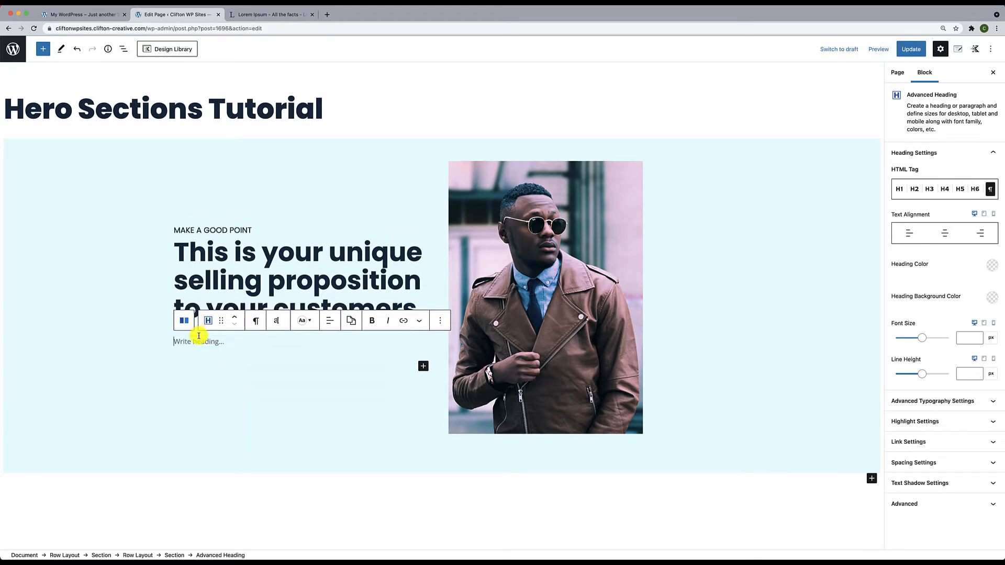
{"action": "key", "text": "super+v"}
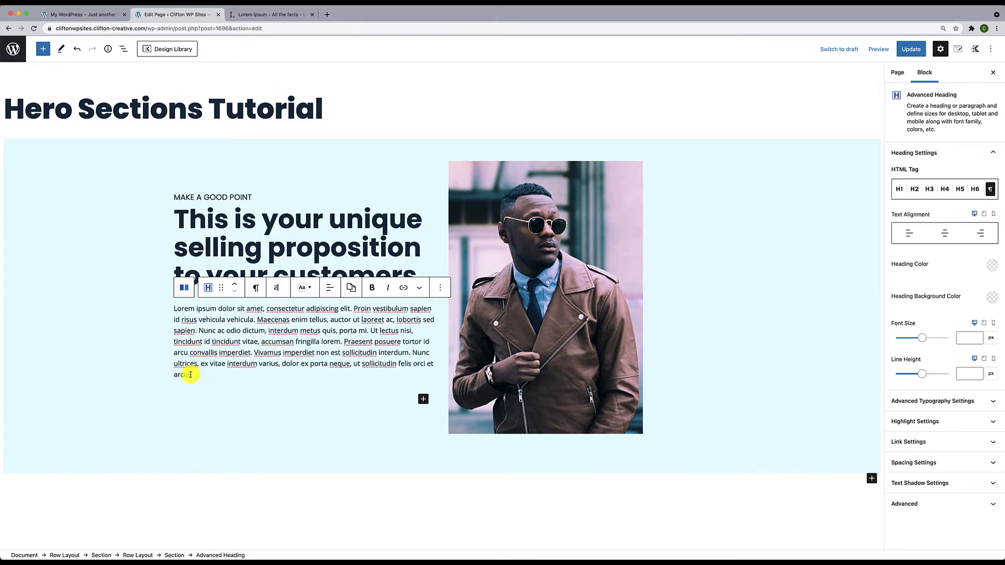
{"action": "left_click_drag", "start_coordinate": [192, 373], "coordinate": [200, 334]}
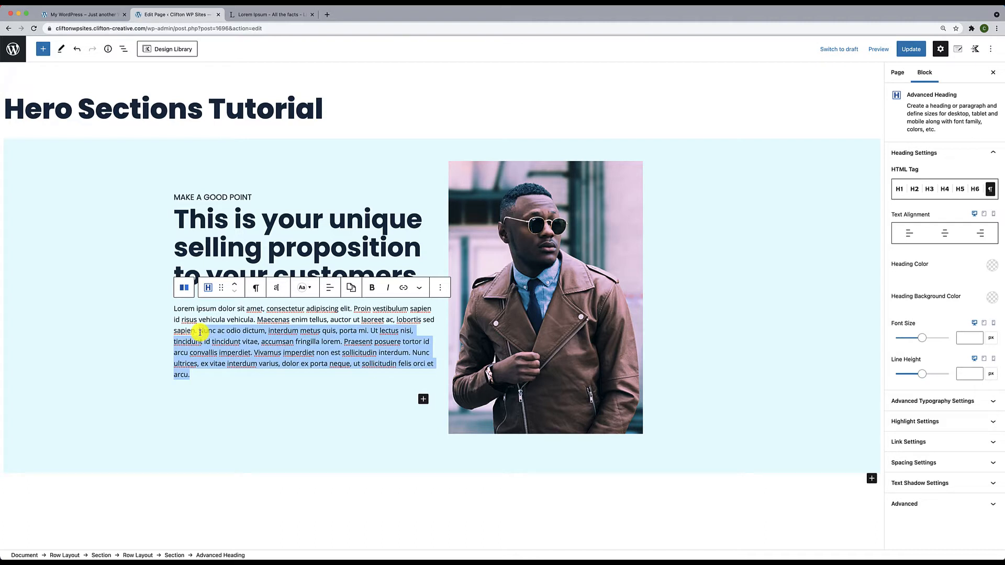
{"action": "key", "text": "BackSpace"}
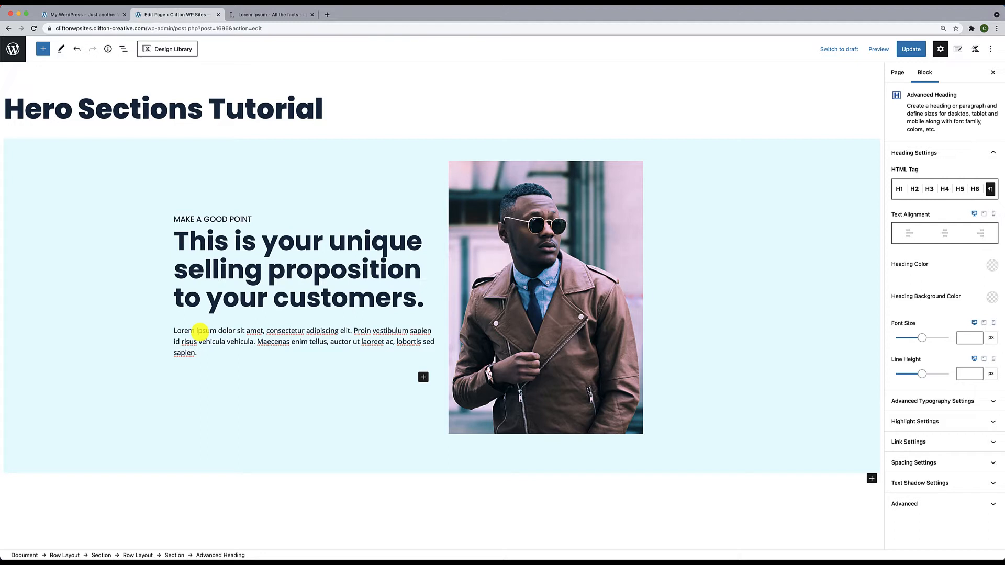
Add an Advanced Button below the lorem ipsum paragraph with the label "Take Action"
{"action": "left_click", "coordinate": [423, 378]}
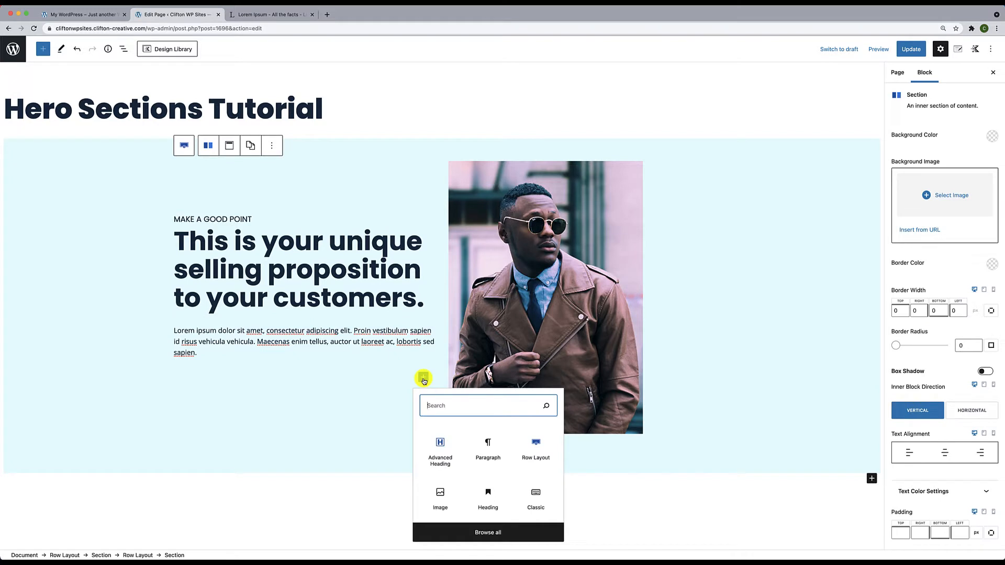
{"action": "type", "text": "but"}
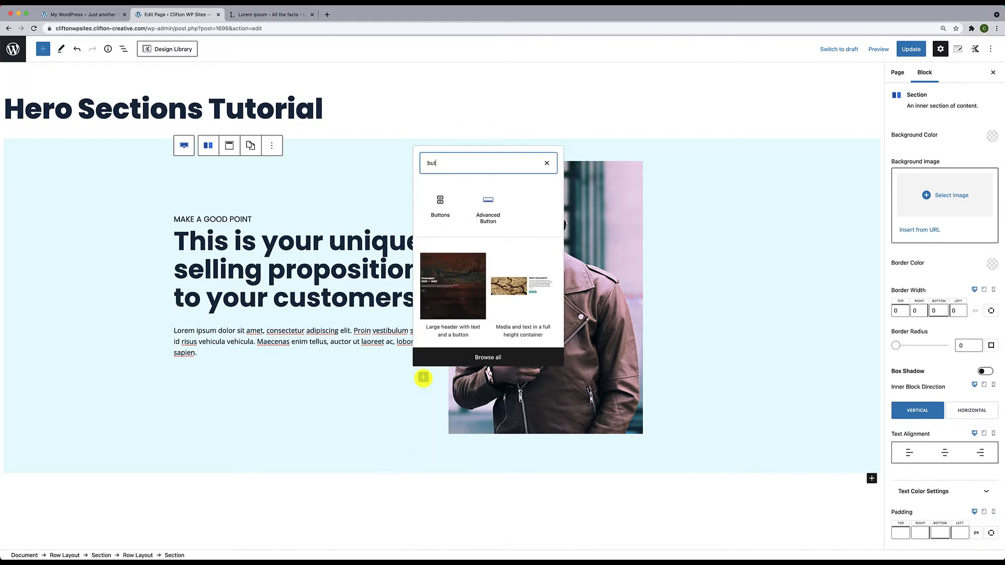
{"action": "type", "text": "t"}
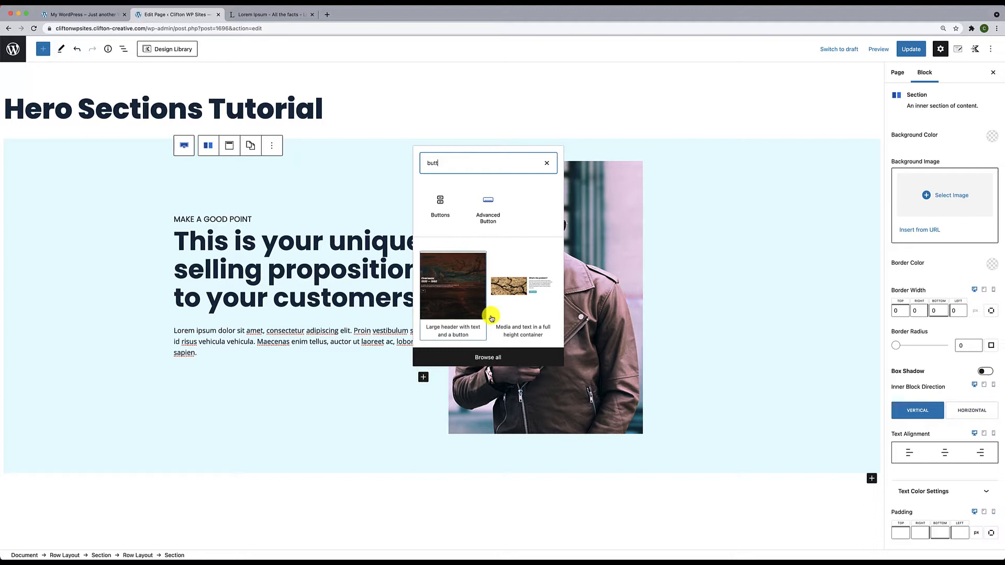
{"action": "left_click", "coordinate": [485, 202]}
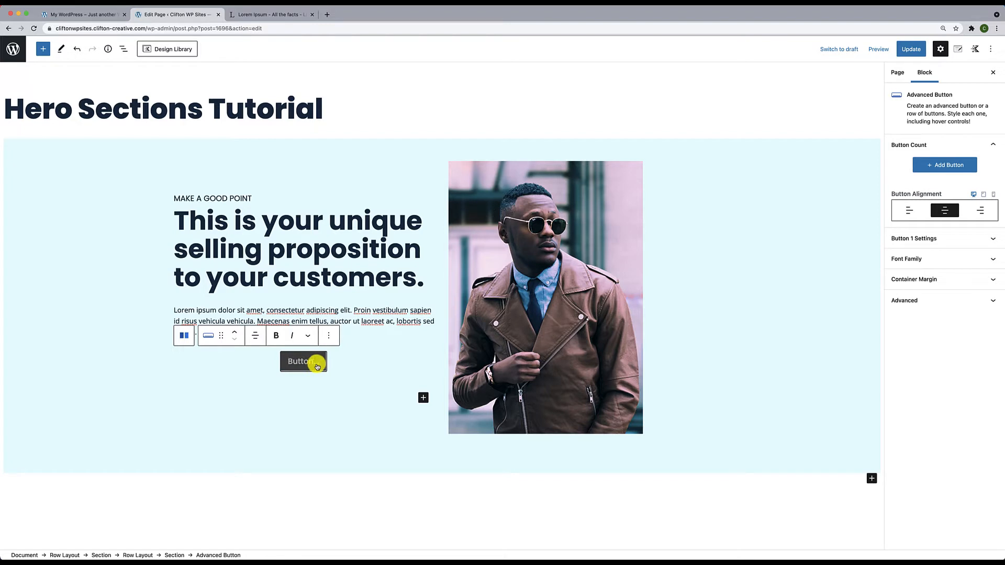
{"action": "type", "text": "Take Actio"}
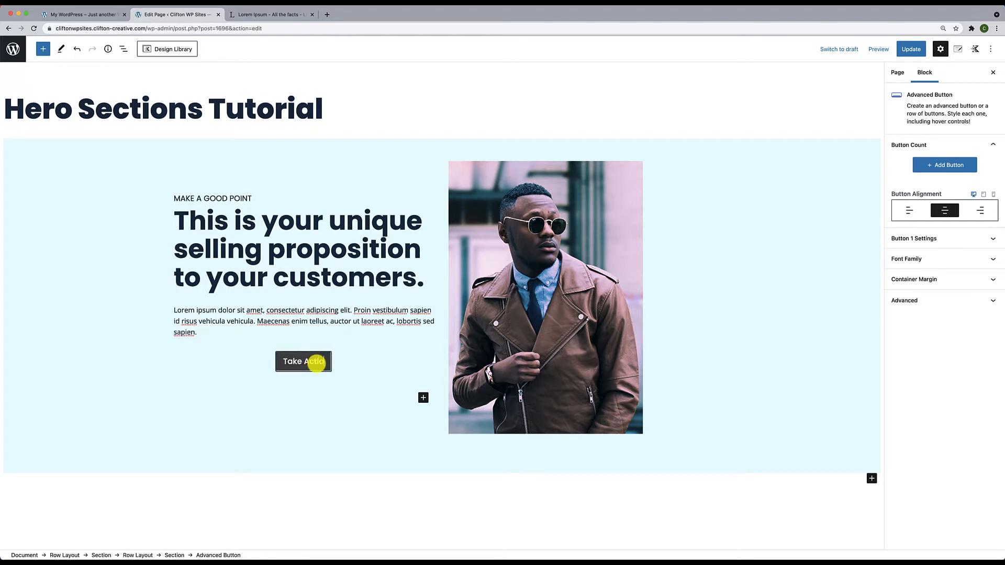
{"action": "type", "text": "n"}
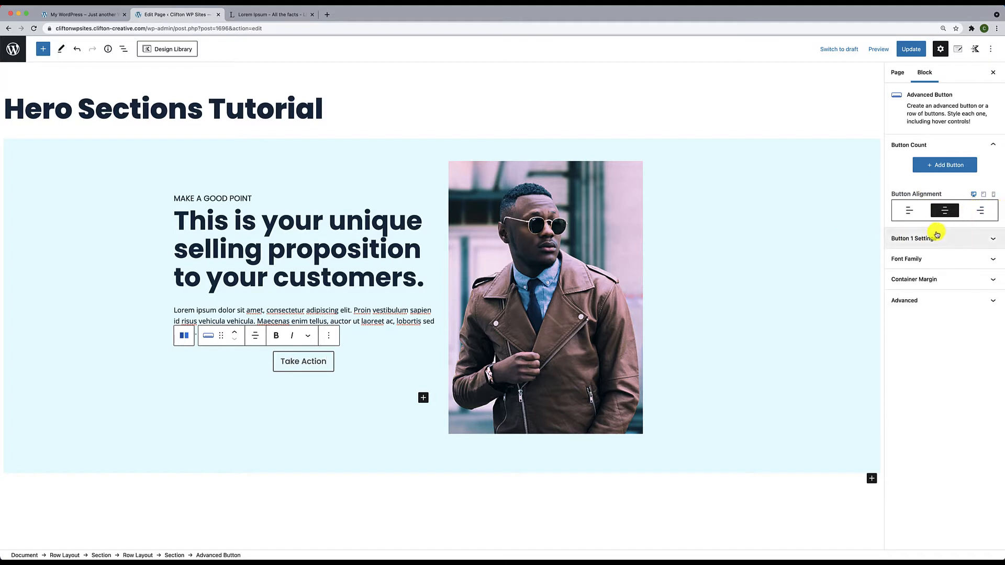
Align the "Take Action" button to the left and open its Button 1 Settings
{"action": "left_click", "coordinate": [910, 211]}
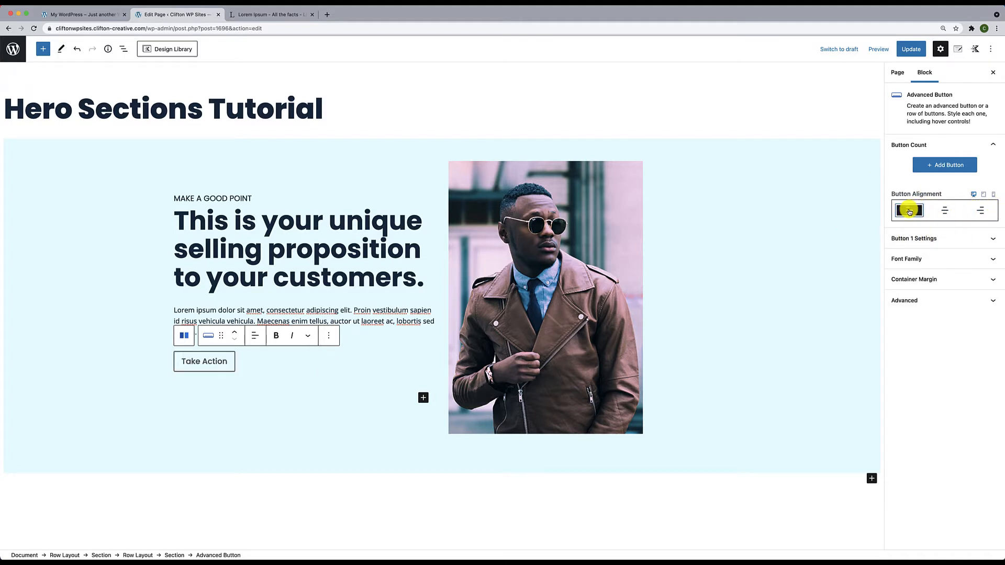
{"action": "left_click", "coordinate": [962, 242]}
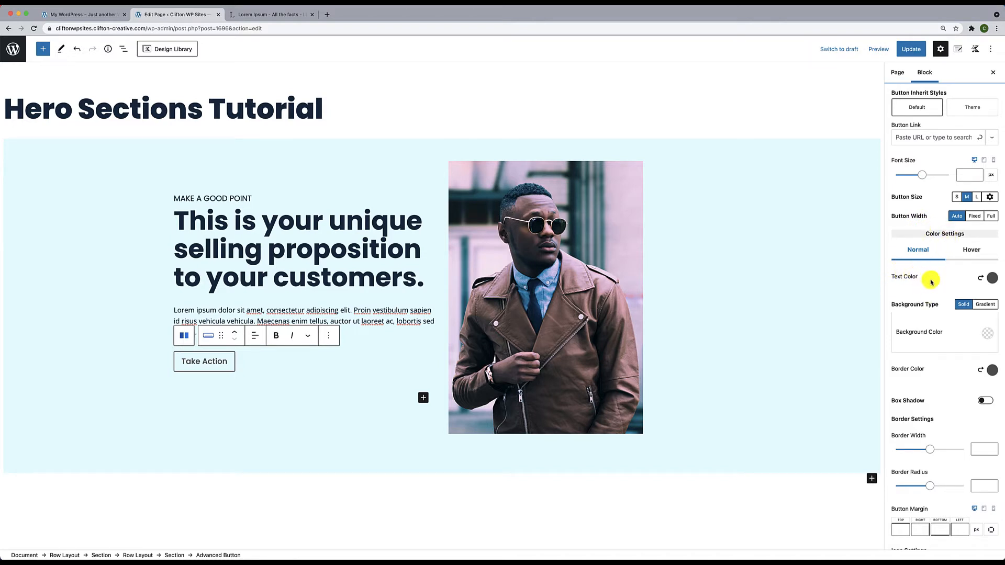
Set the "Take Action" button's normal text color to the white palette color and its background to the teal palette color 139198
{"action": "left_click", "coordinate": [990, 282]}
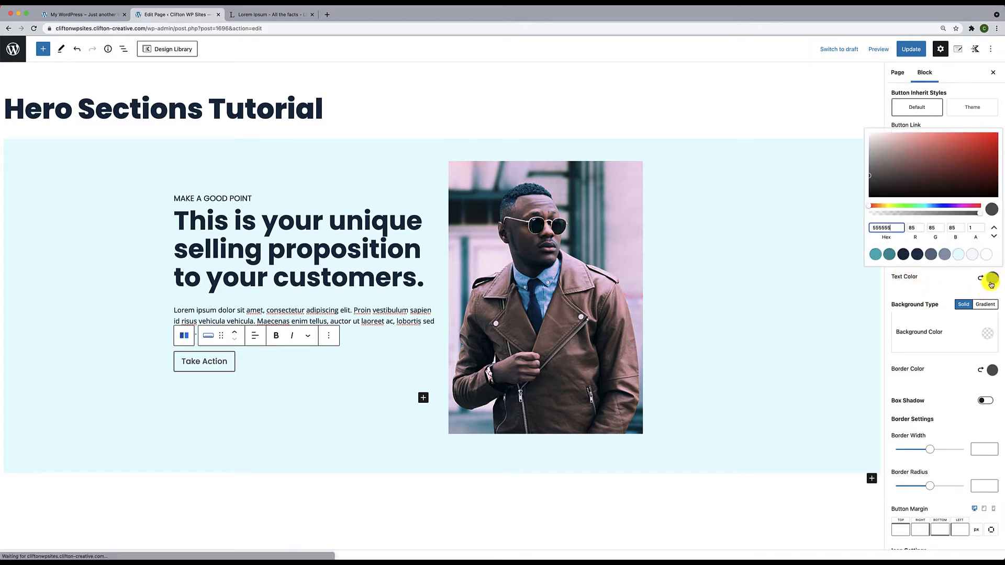
{"action": "left_click", "coordinate": [986, 255]}
{"action": "left_click", "coordinate": [936, 283]}
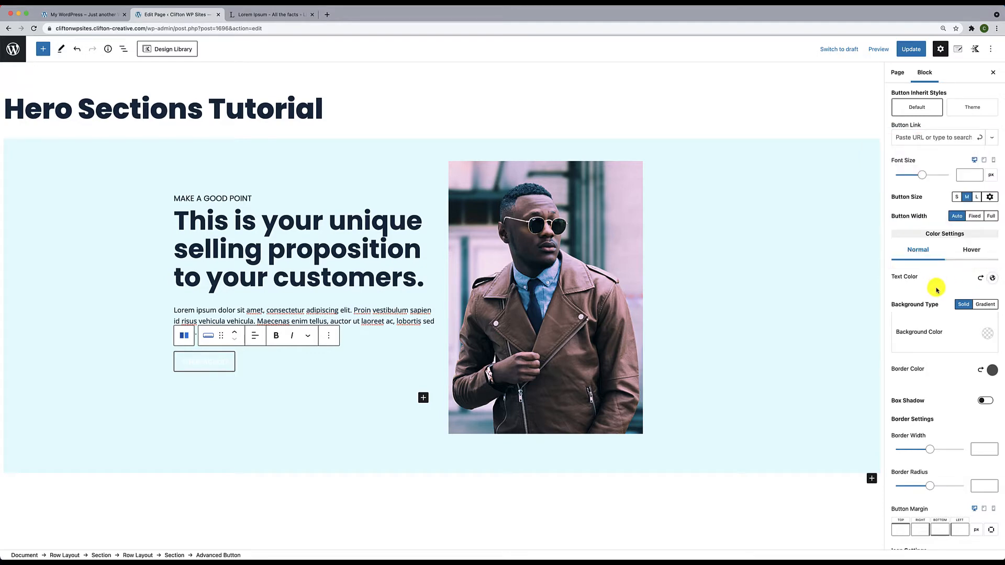
{"action": "left_click", "coordinate": [988, 334]}
{"action": "left_click", "coordinate": [882, 313]}
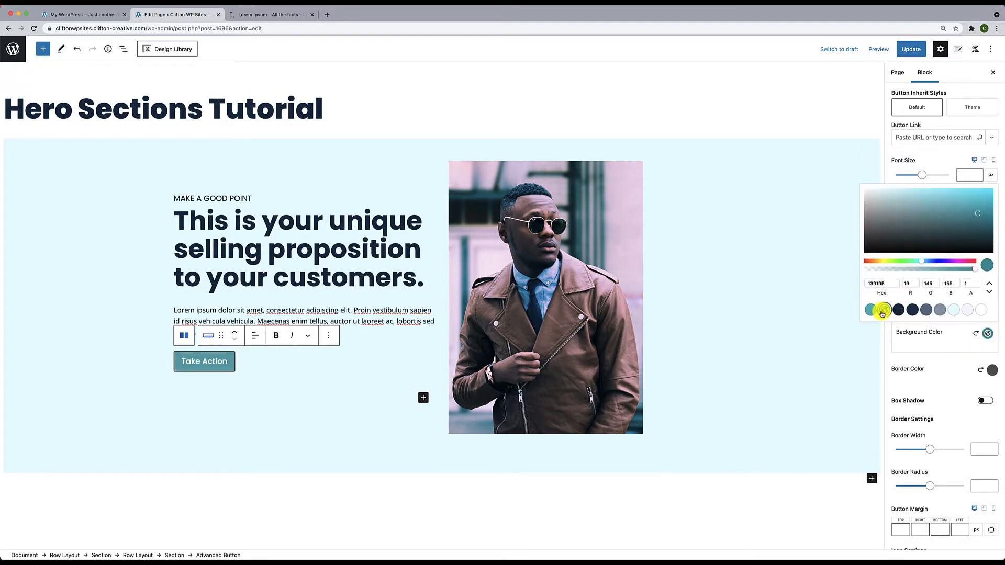
{"action": "left_click", "coordinate": [929, 360]}
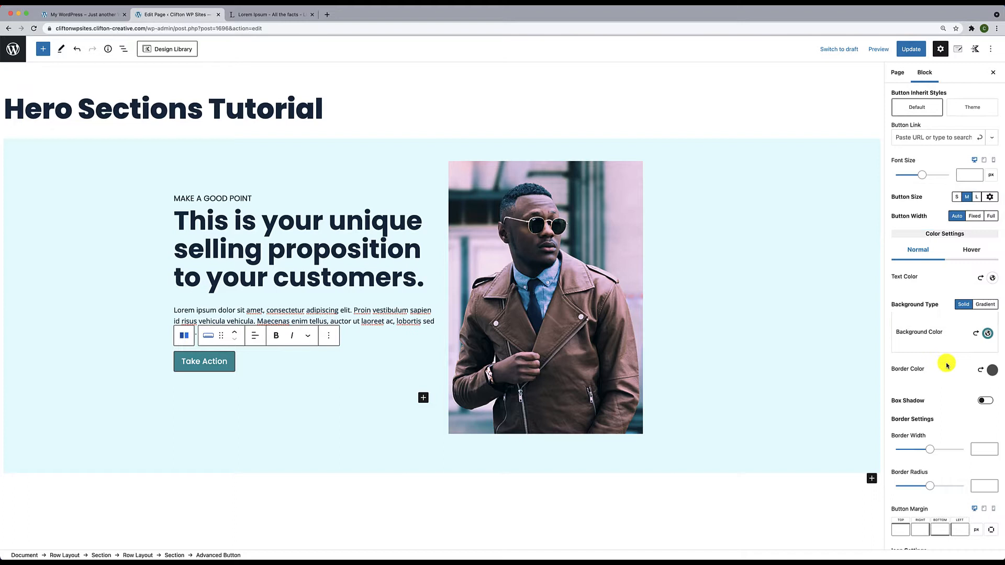
Make the button's normal border color fully transparent by setting its alpha to 0
{"action": "left_click", "coordinate": [991, 370]}
{"action": "left_click", "coordinate": [968, 319]}
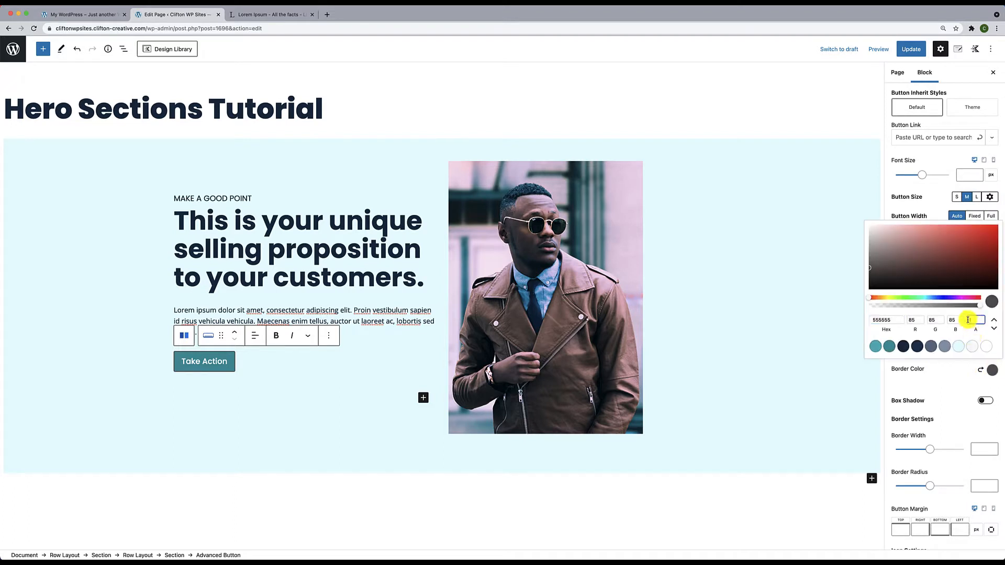
{"action": "type", "text": "0"}
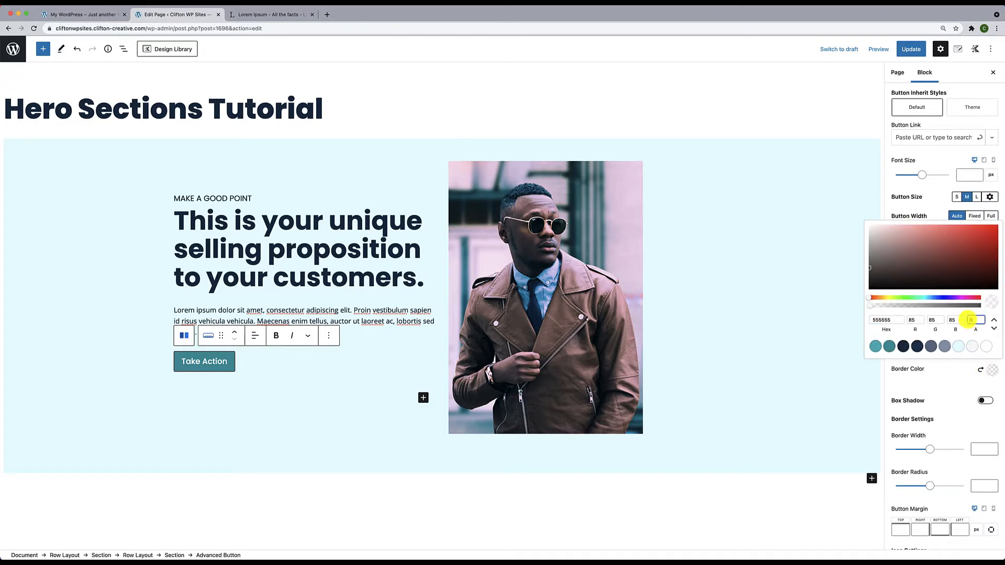
{"action": "left_click", "coordinate": [945, 368]}
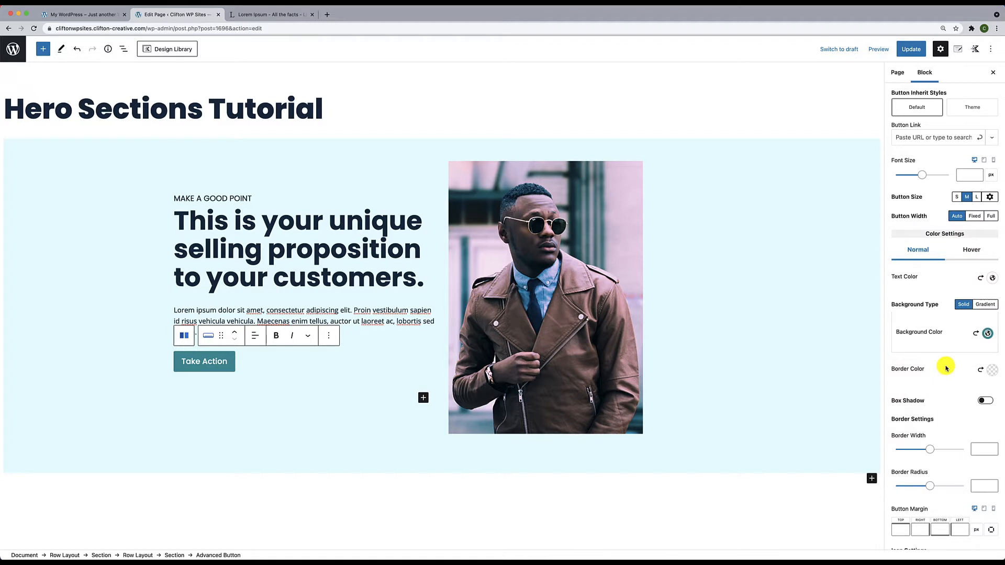
Keep the button's hover text color white and set its hover background to the lighter teal palette color 2CB1BC
{"action": "left_click", "coordinate": [973, 250]}
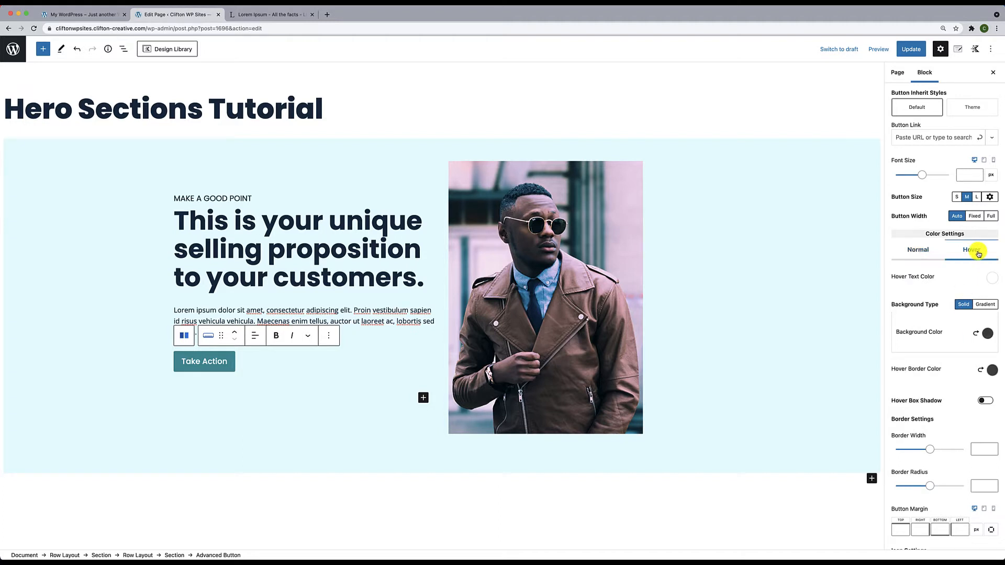
{"action": "left_click", "coordinate": [990, 281]}
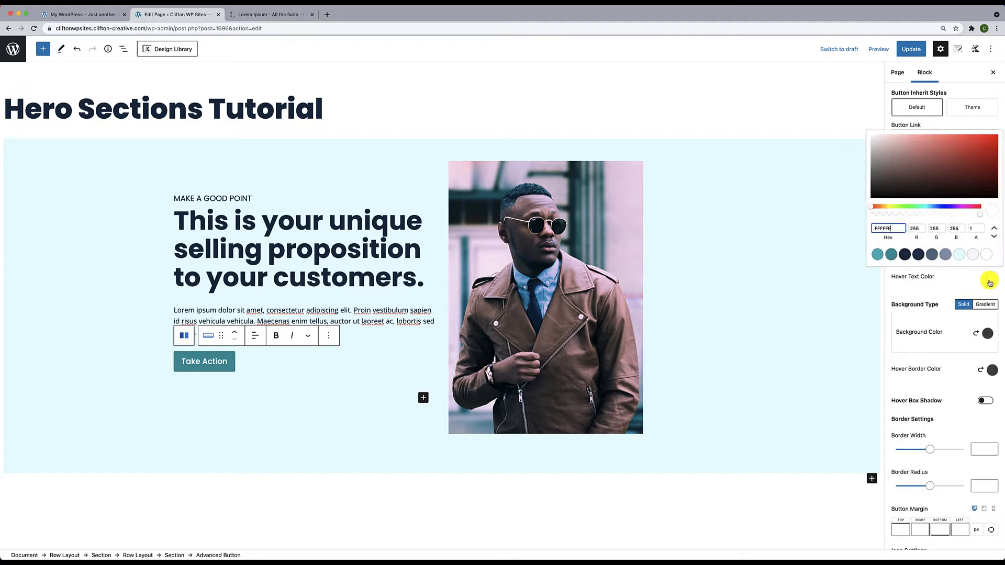
{"action": "left_click", "coordinate": [960, 287]}
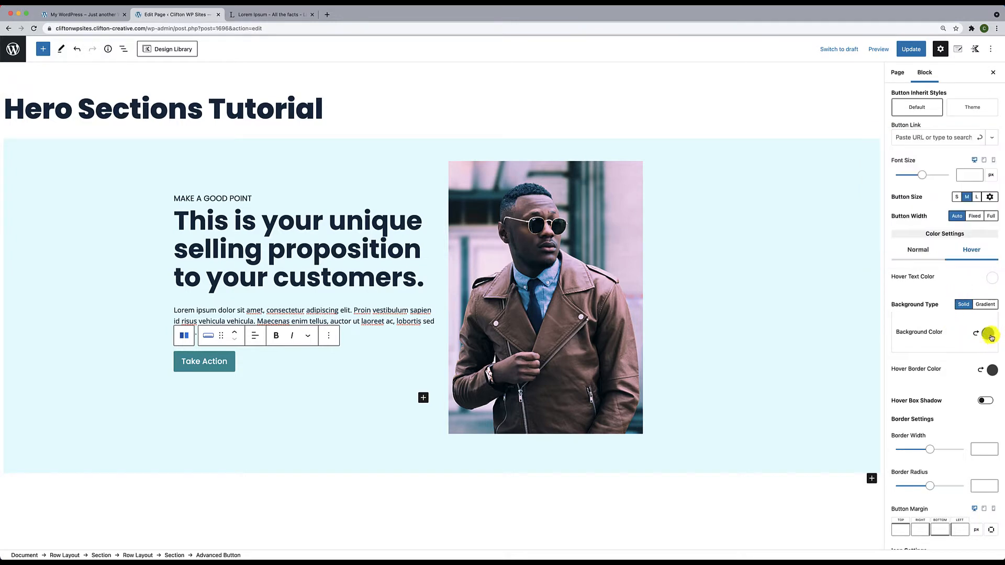
{"action": "left_click", "coordinate": [988, 334]}
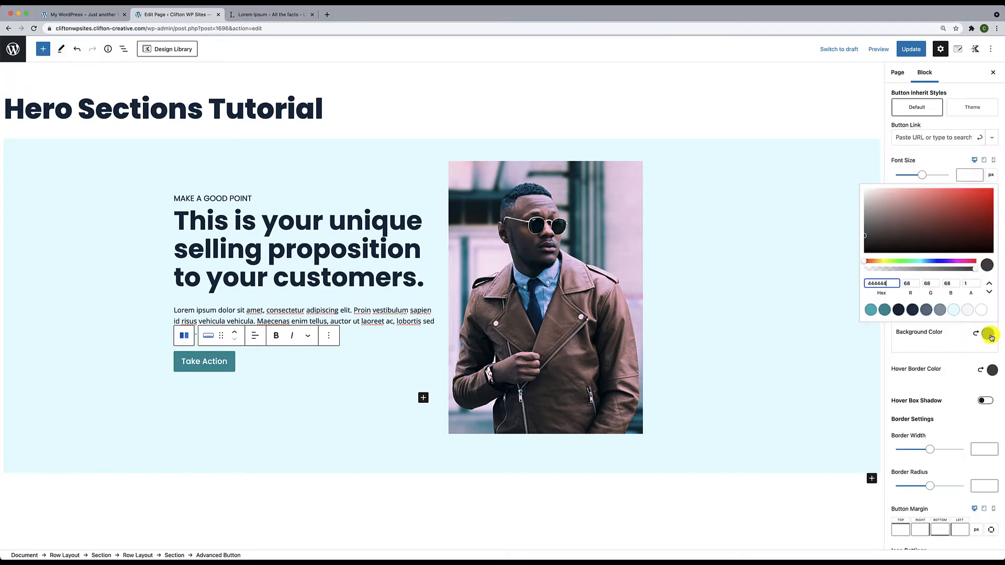
{"action": "left_click", "coordinate": [871, 310]}
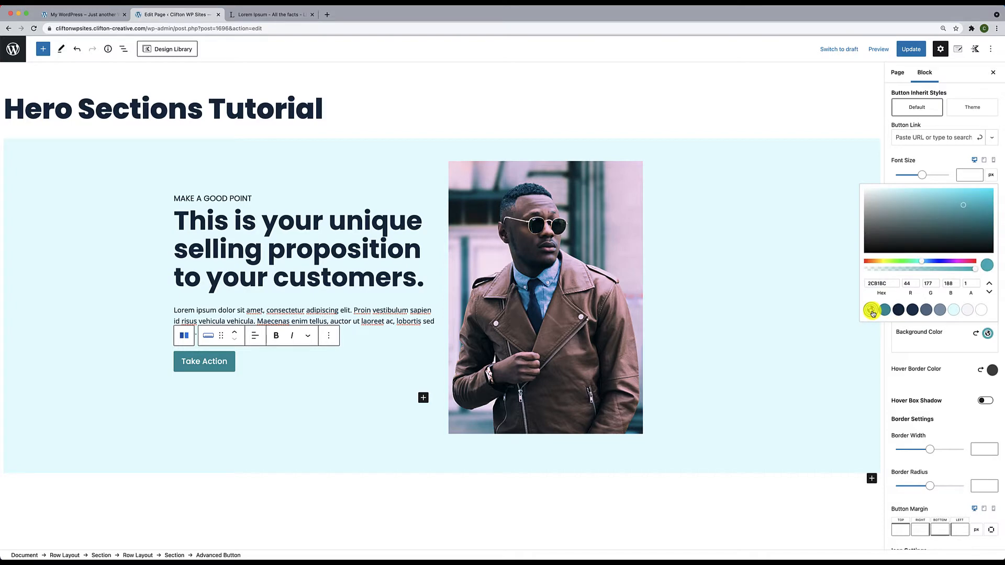
{"action": "left_click", "coordinate": [925, 361]}
Make the button's hover border color fully transparent by setting its alpha to 0
{"action": "left_click", "coordinate": [993, 372]}
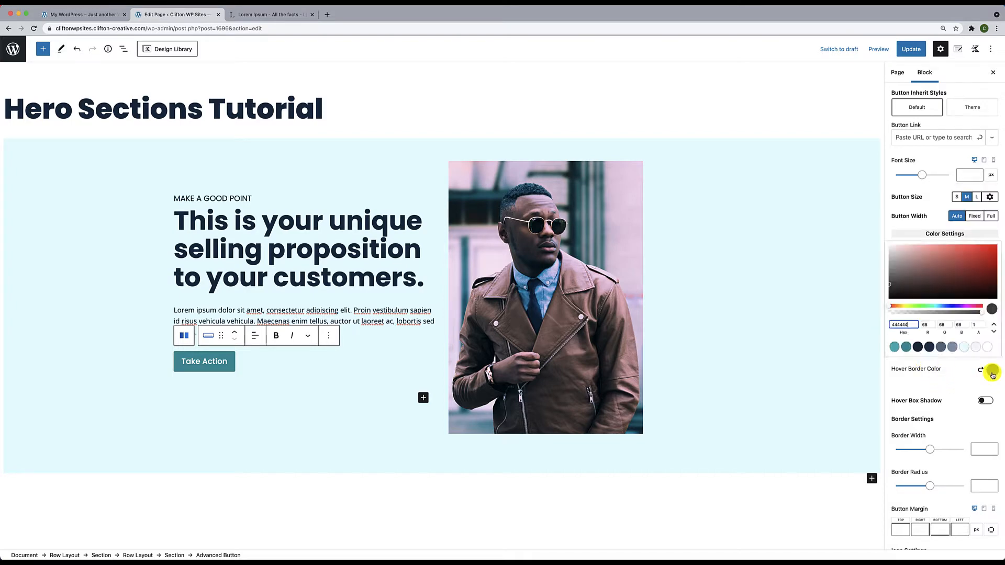
{"action": "left_click", "coordinate": [975, 320]}
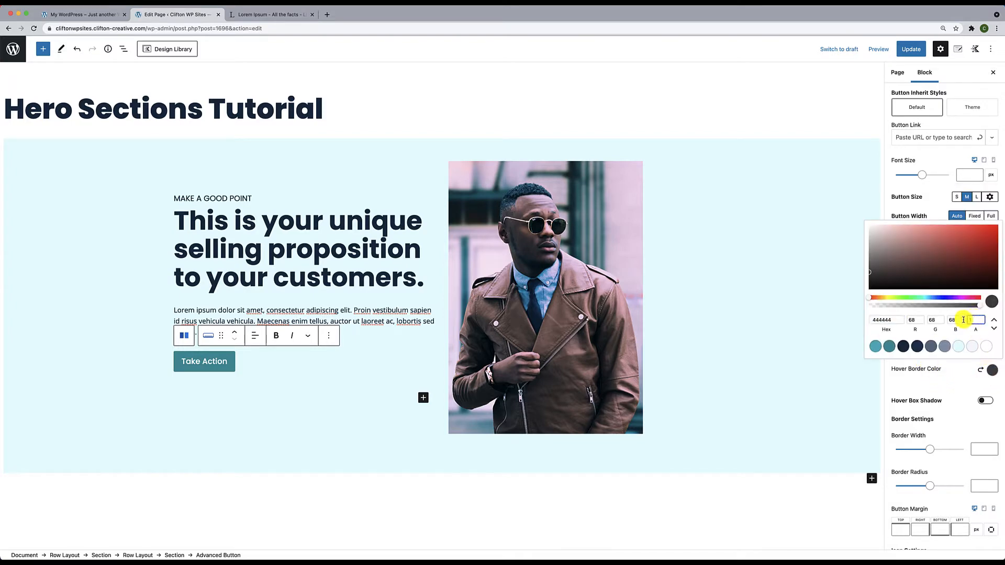
{"action": "type", "text": "0"}
{"action": "left_click", "coordinate": [943, 387]}
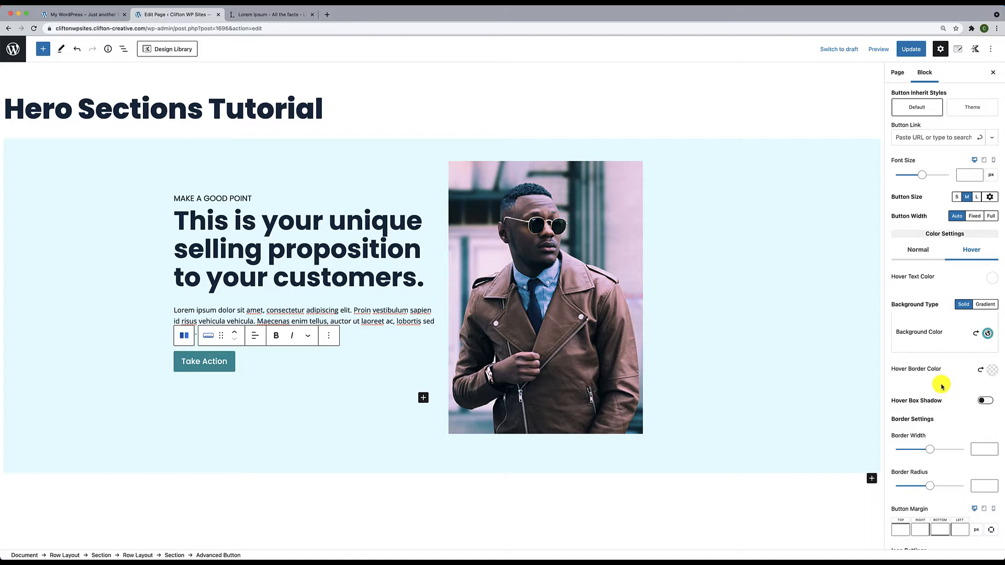
Search the button's icon library for "arrow" and add the long right-pointing arrow from the second page of icons
{"action": "scroll", "coordinate": [942, 387], "scroll_direction": "up", "scroll_amount": 3}
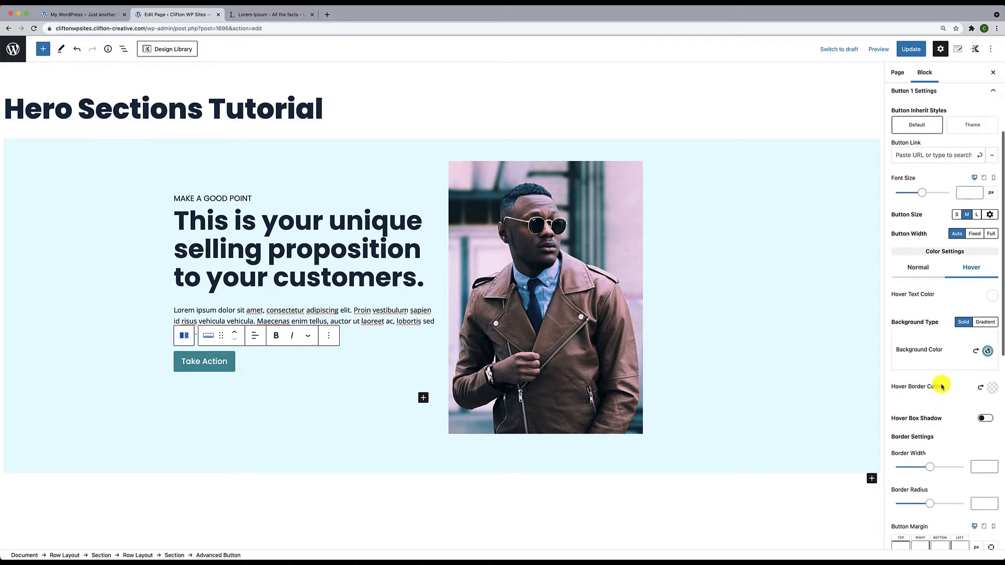
{"action": "left_click", "coordinate": [996, 178]}
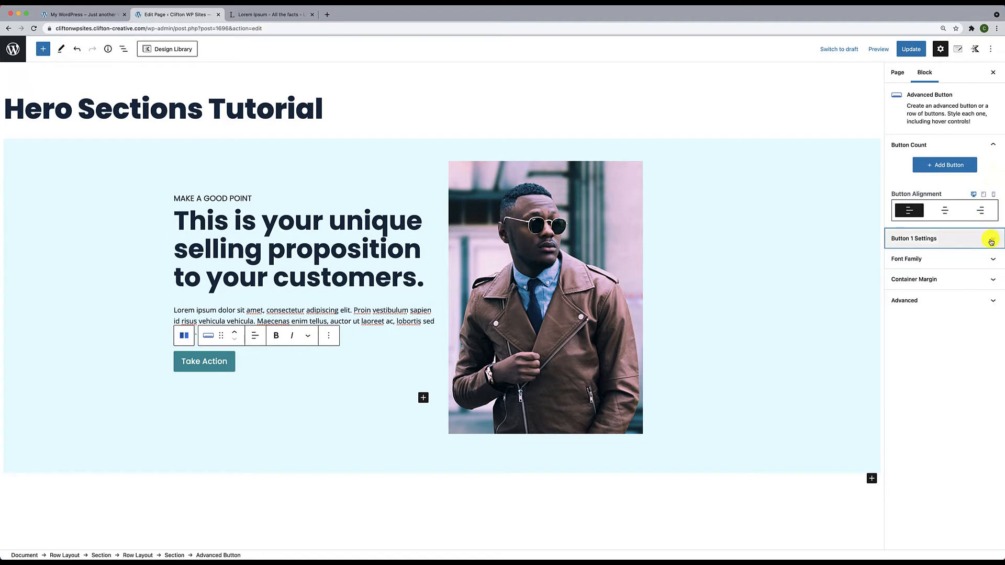
{"action": "left_click", "coordinate": [992, 240]}
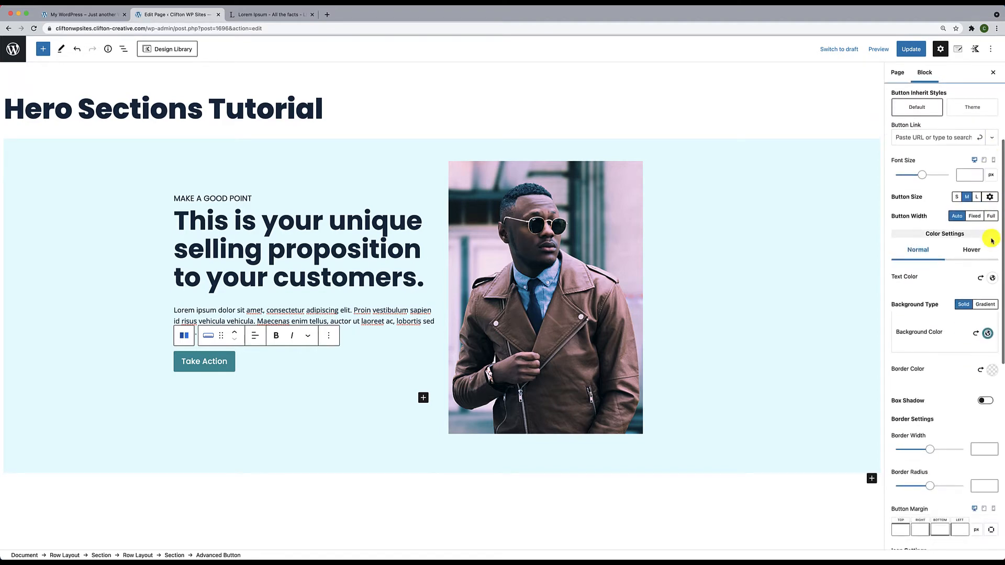
{"action": "scroll", "coordinate": [932, 337], "scroll_direction": "down", "scroll_amount": 4}
{"action": "scroll", "coordinate": [935, 338], "scroll_direction": "down", "scroll_amount": 3}
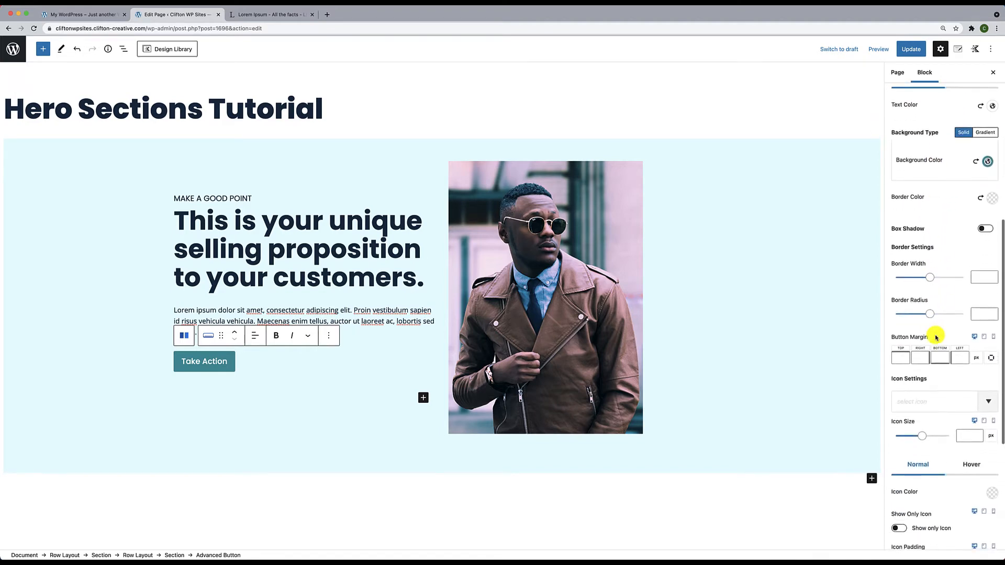
{"action": "scroll", "coordinate": [936, 337], "scroll_direction": "down", "scroll_amount": 1}
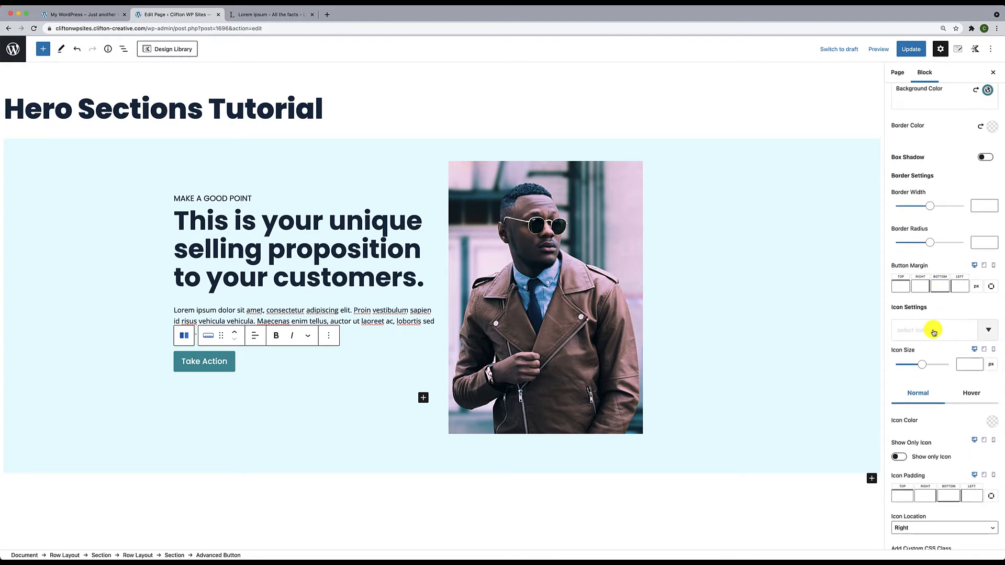
{"action": "left_click", "coordinate": [933, 331]}
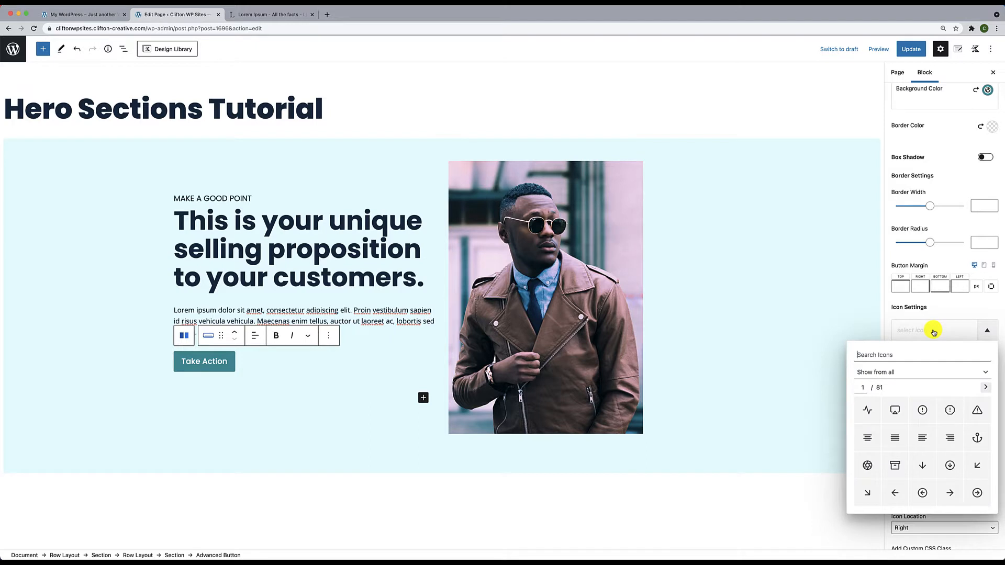
{"action": "type", "text": "arrow"}
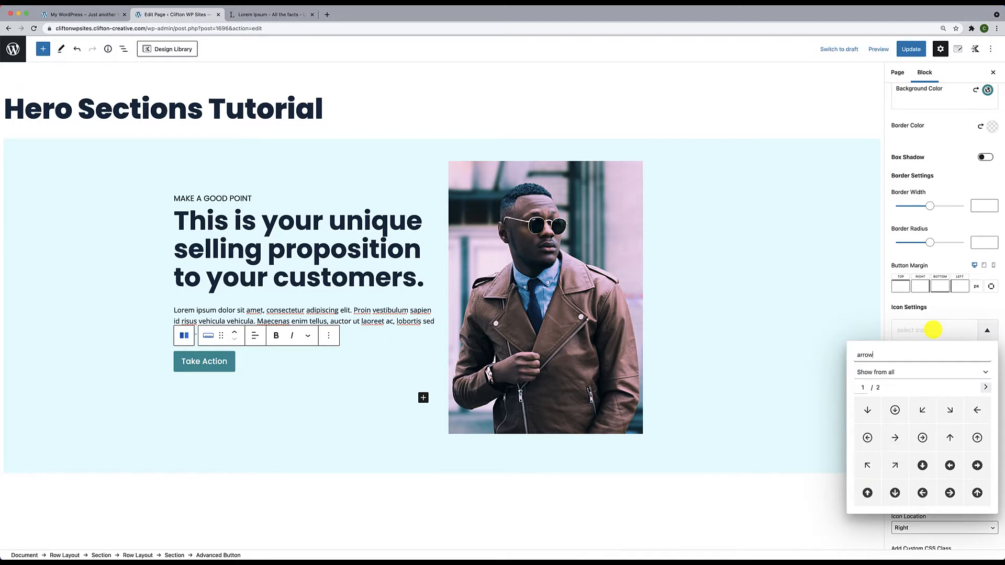
{"action": "left_click", "coordinate": [985, 387]}
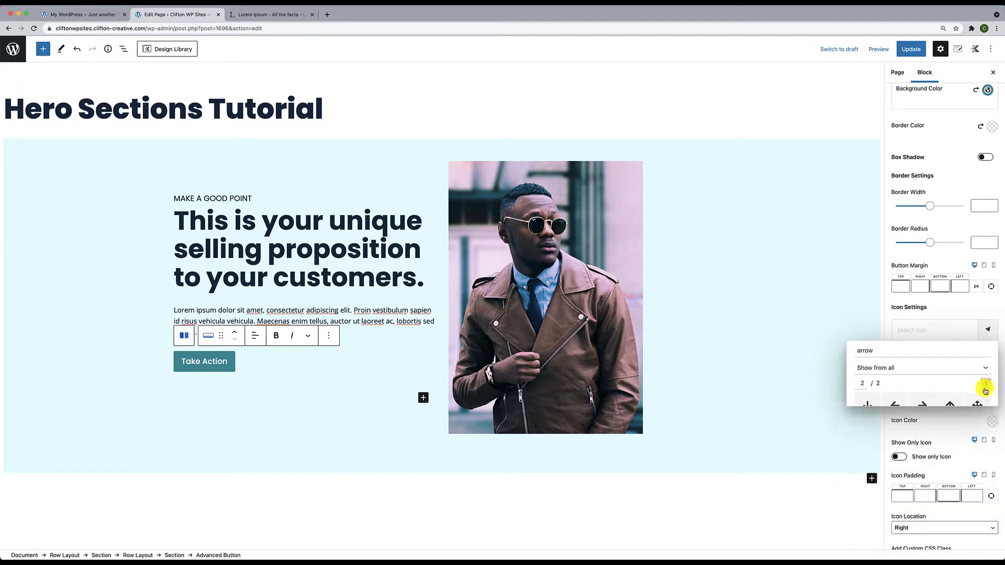
{"action": "left_click", "coordinate": [953, 330]}
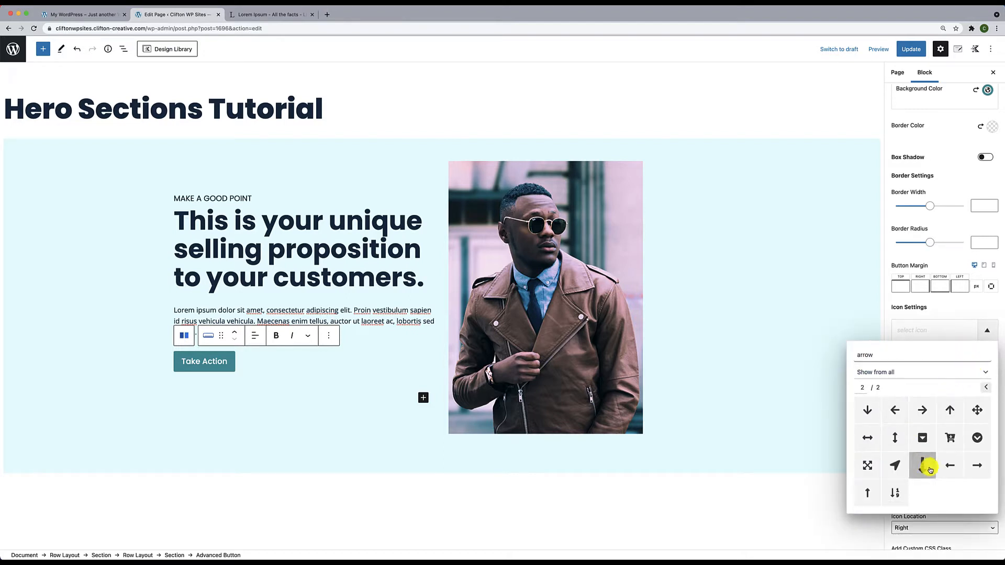
{"action": "left_click", "coordinate": [975, 466]}
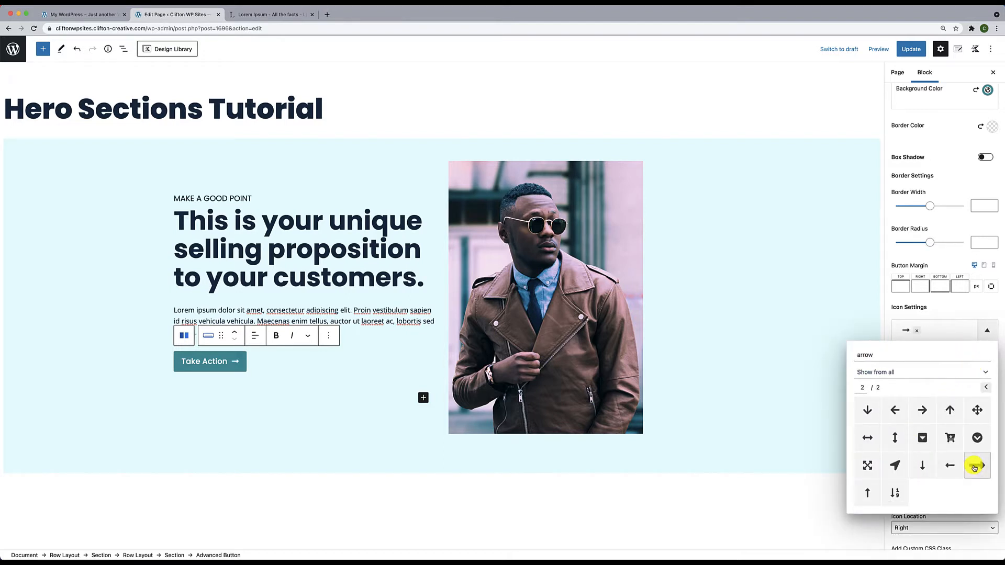
{"action": "left_click", "coordinate": [948, 313]}
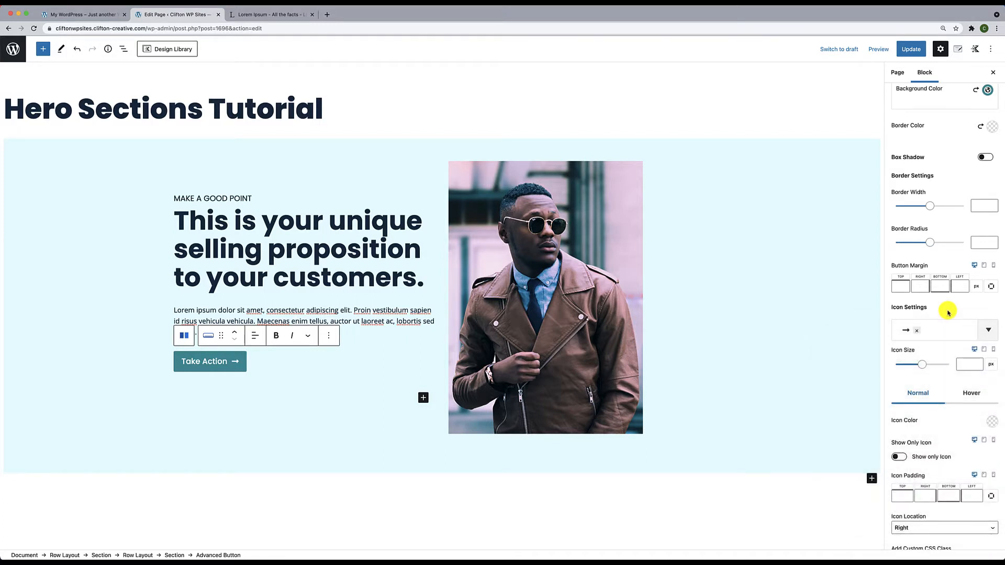
Try the button's Icon Location as Left and return it to Right
{"action": "scroll", "coordinate": [940, 370], "scroll_direction": "down", "scroll_amount": 1}
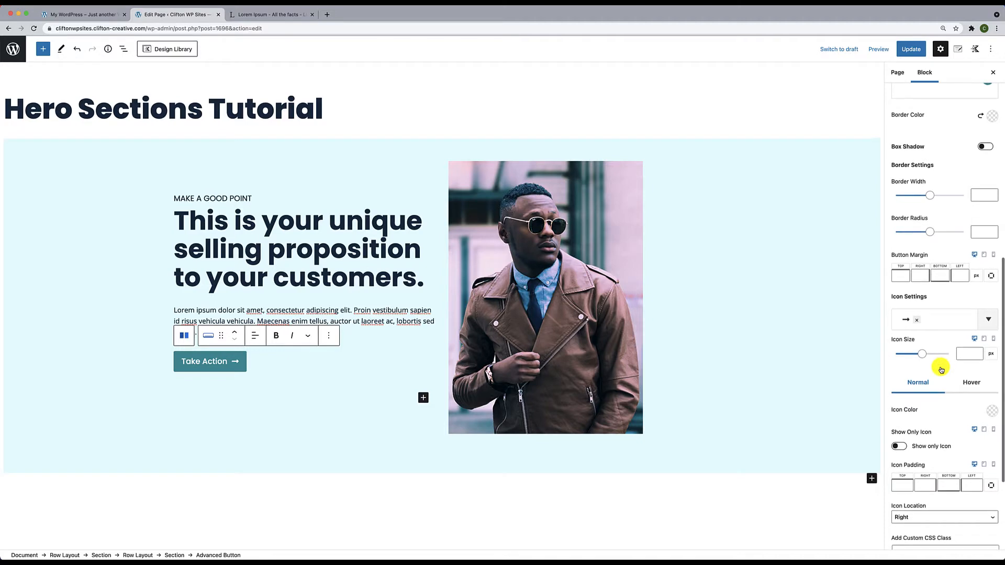
{"action": "scroll", "coordinate": [941, 370], "scroll_direction": "down", "scroll_amount": 2}
{"action": "left_click", "coordinate": [931, 478]}
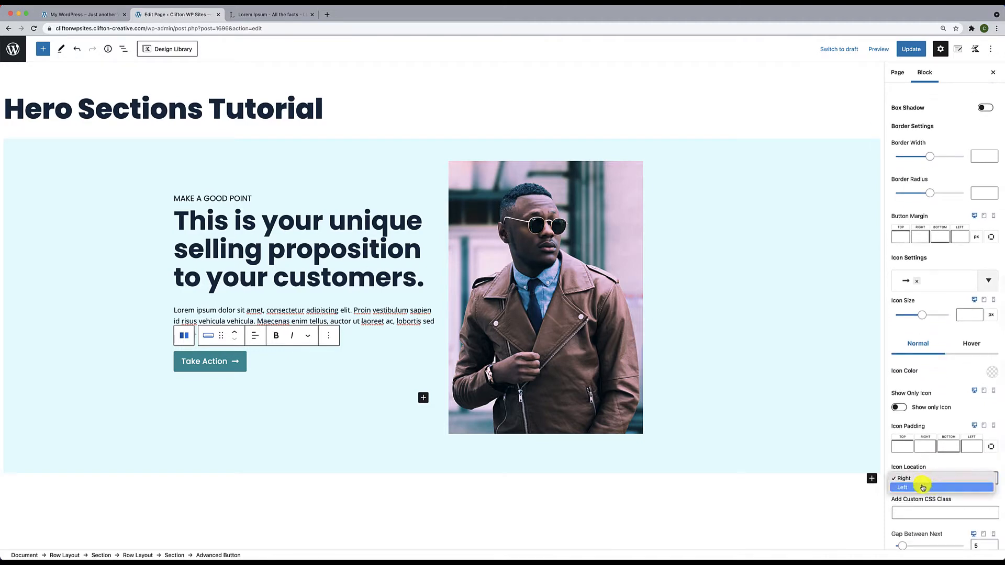
{"action": "left_click", "coordinate": [923, 488]}
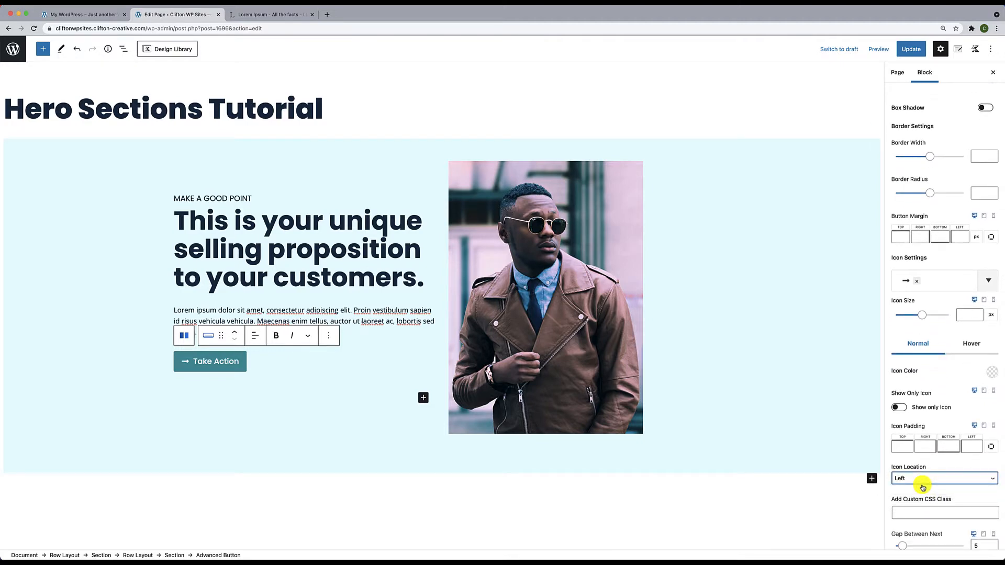
{"action": "left_click", "coordinate": [923, 484]}
{"action": "left_click", "coordinate": [931, 473]}
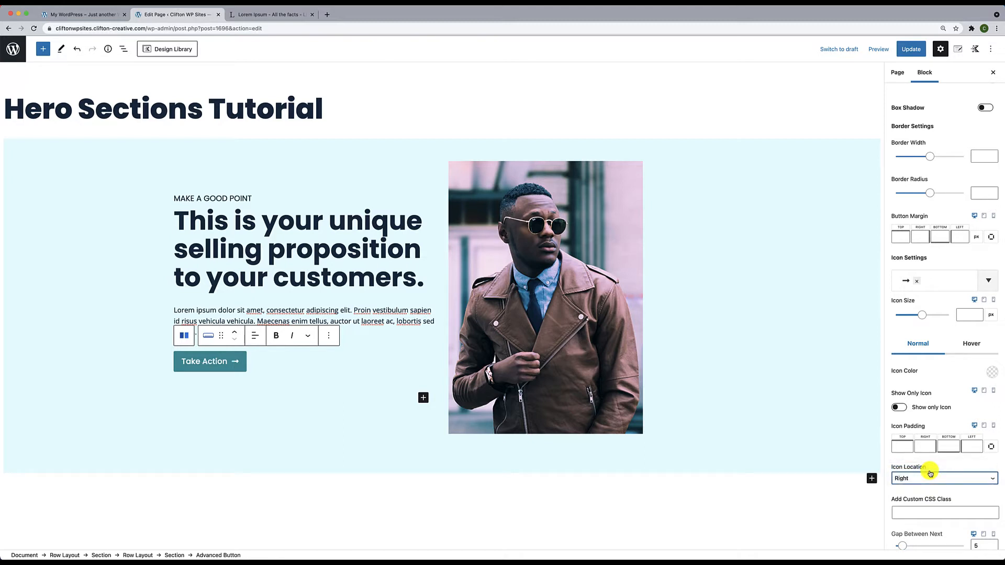
Update the page and view the published hero section
{"action": "left_click", "coordinate": [911, 50]}
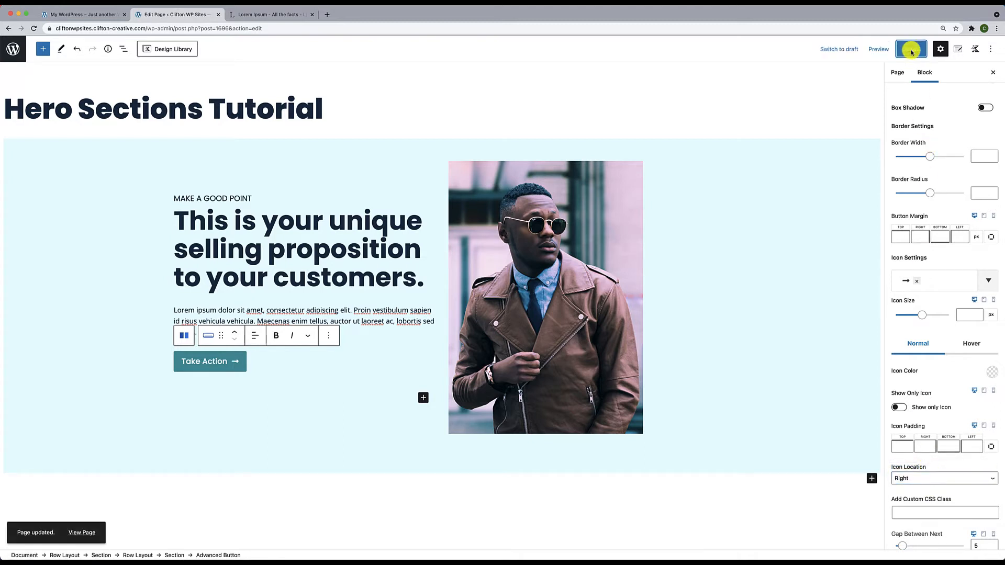
{"action": "left_click", "coordinate": [79, 533]}
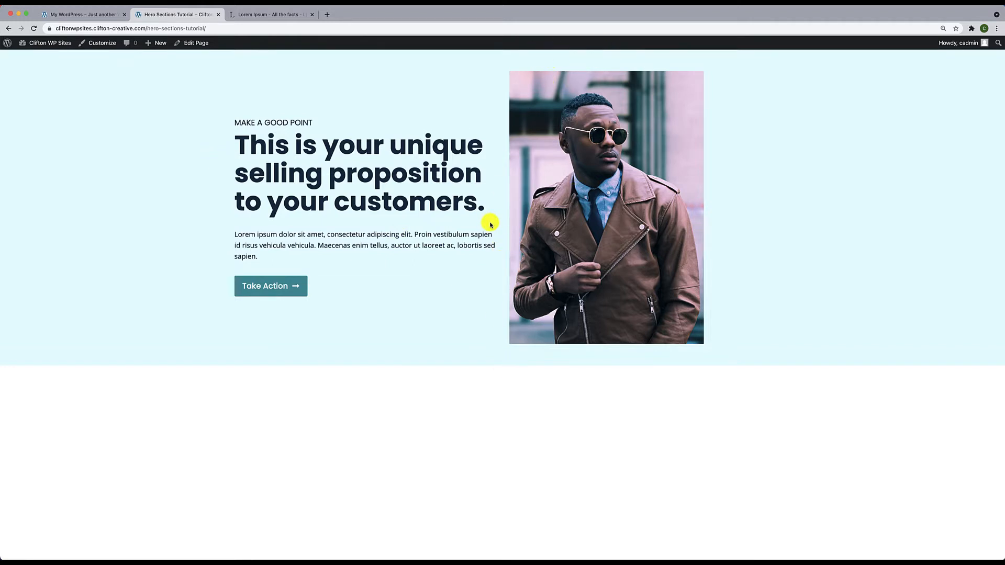
Reopen the page for editing and set the right padding of the text column's section to 20 px, after trying 40 px
{"action": "left_click", "coordinate": [189, 48]}
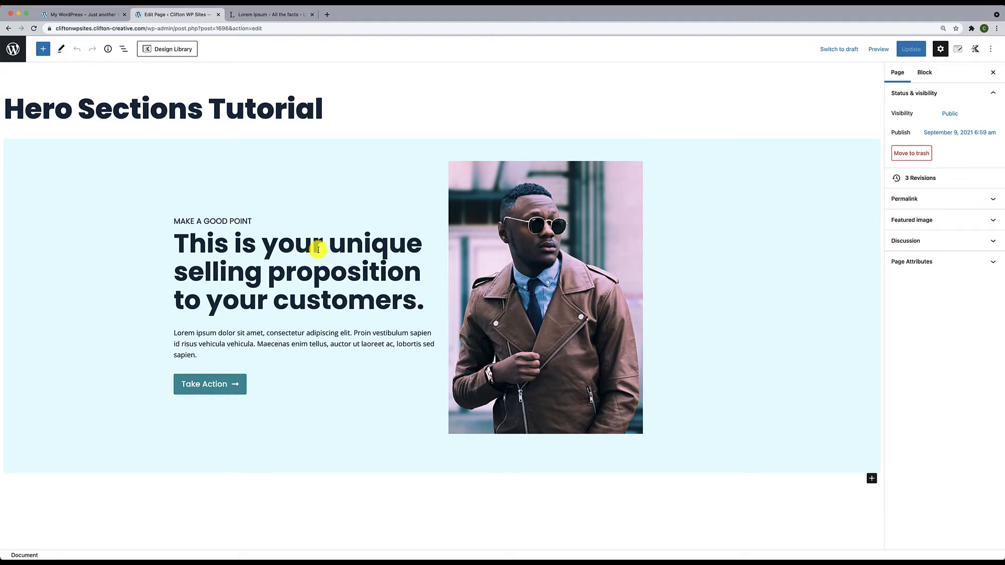
{"action": "left_click", "coordinate": [123, 49]}
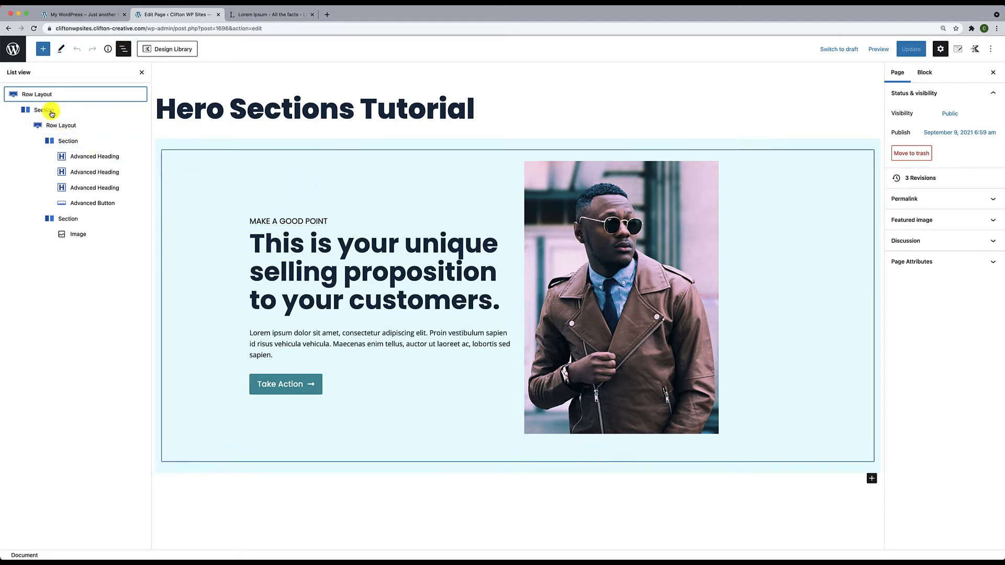
{"action": "left_click", "coordinate": [61, 146]}
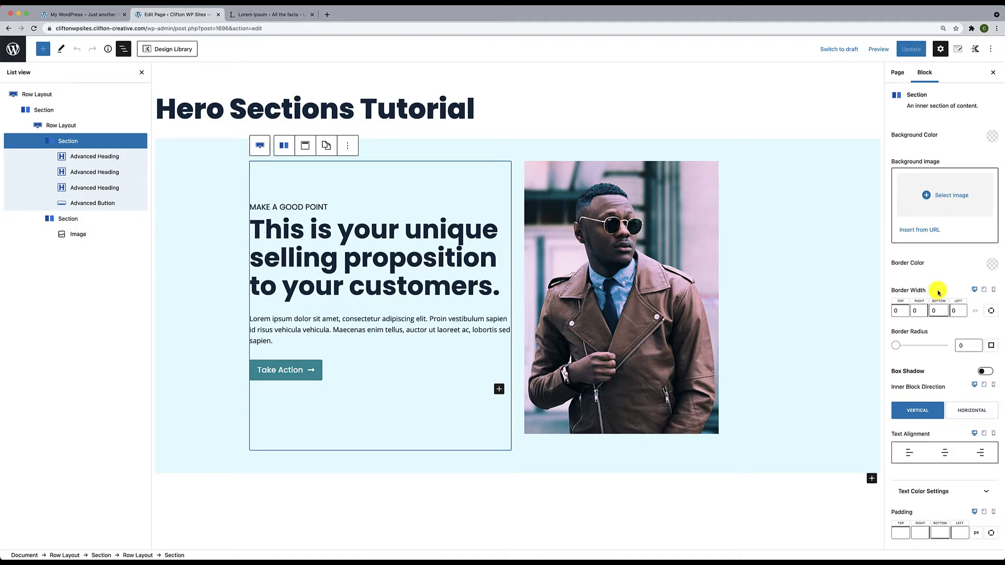
{"action": "scroll", "coordinate": [938, 292], "scroll_direction": "down", "scroll_amount": 4}
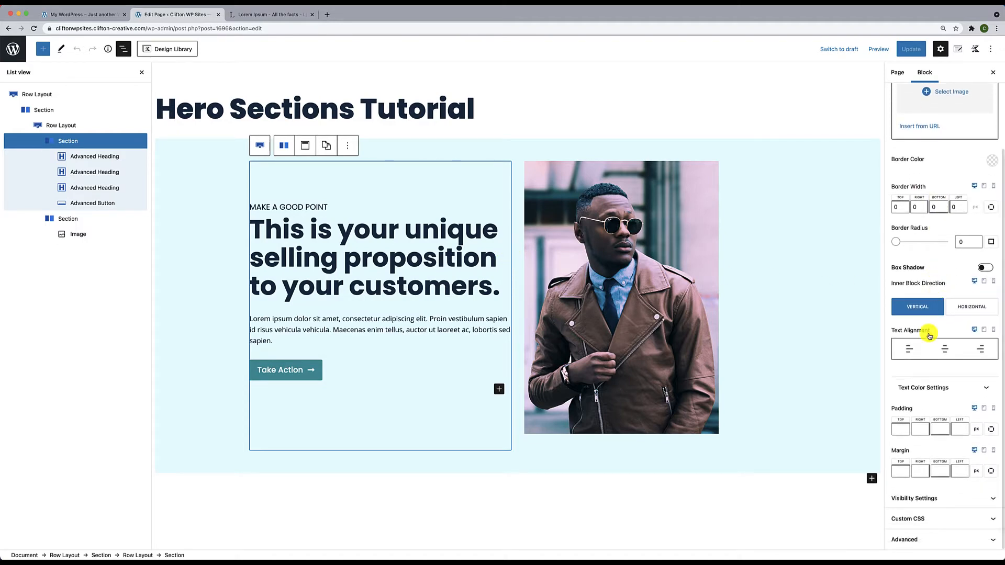
{"action": "left_click", "coordinate": [920, 430]}
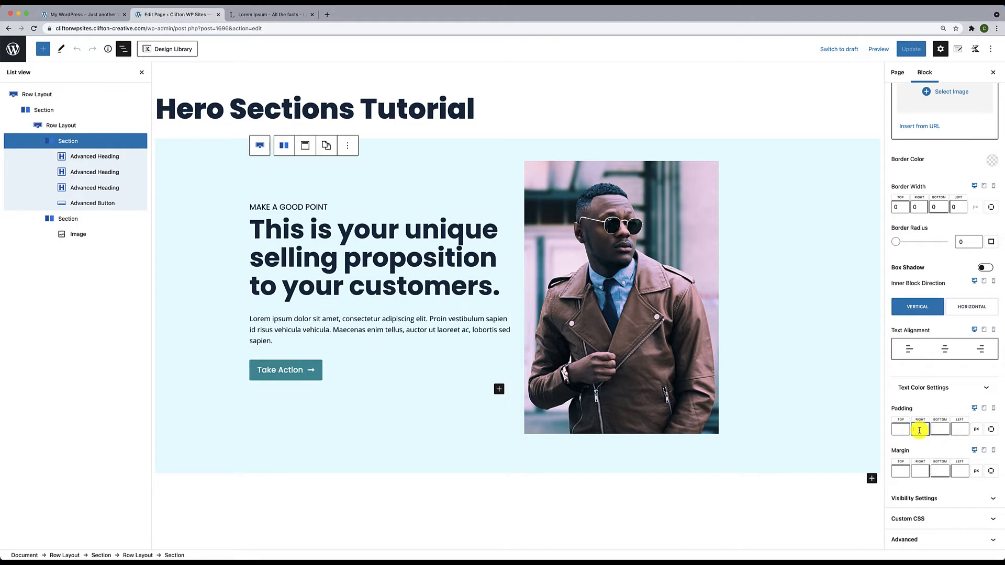
{"action": "type", "text": "40"}
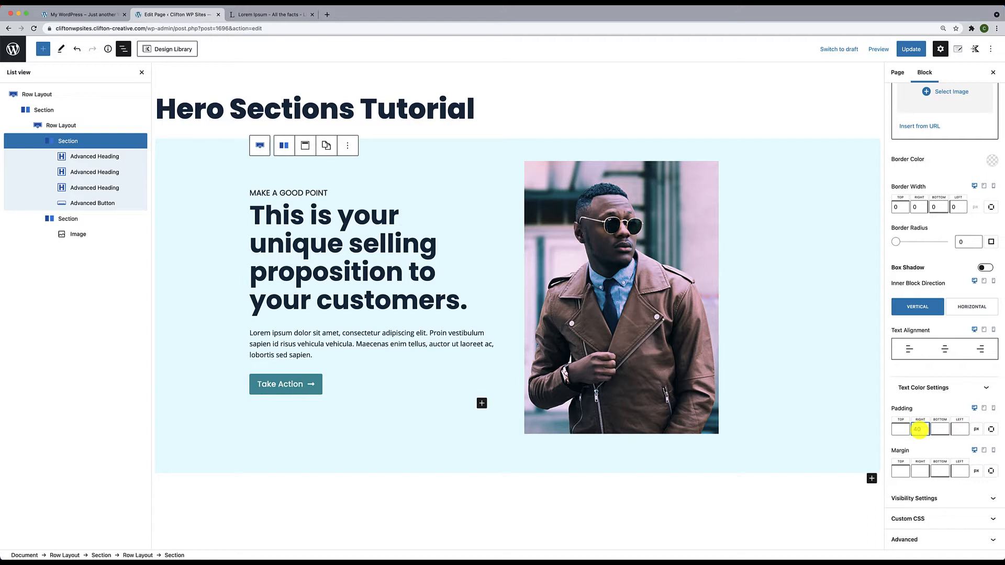
{"action": "key", "text": "BackSpace"}
{"action": "type", "text": "40"}
{"action": "type", "text": "2"}
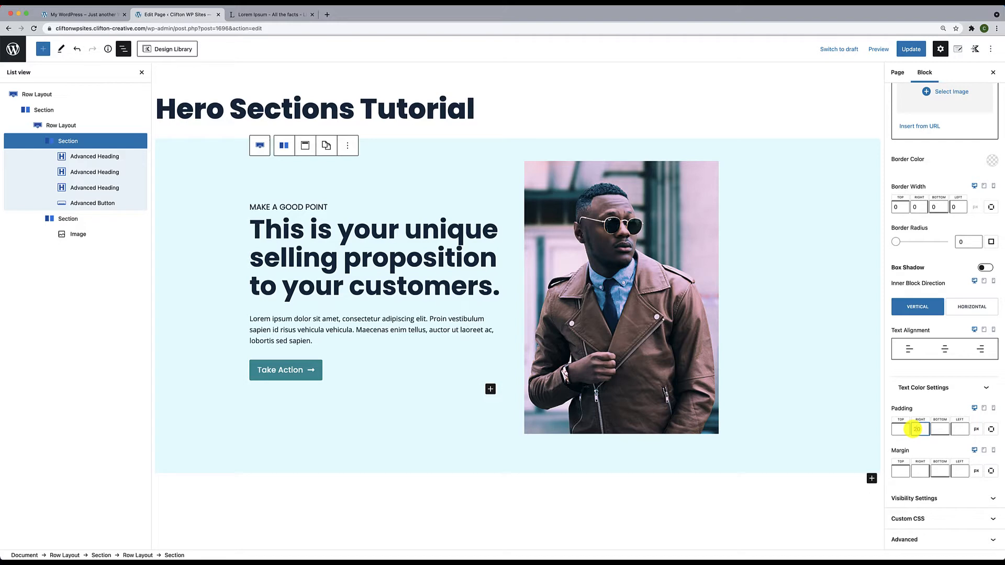
Center-align the hero image within its column
{"action": "left_click", "coordinate": [627, 389]}
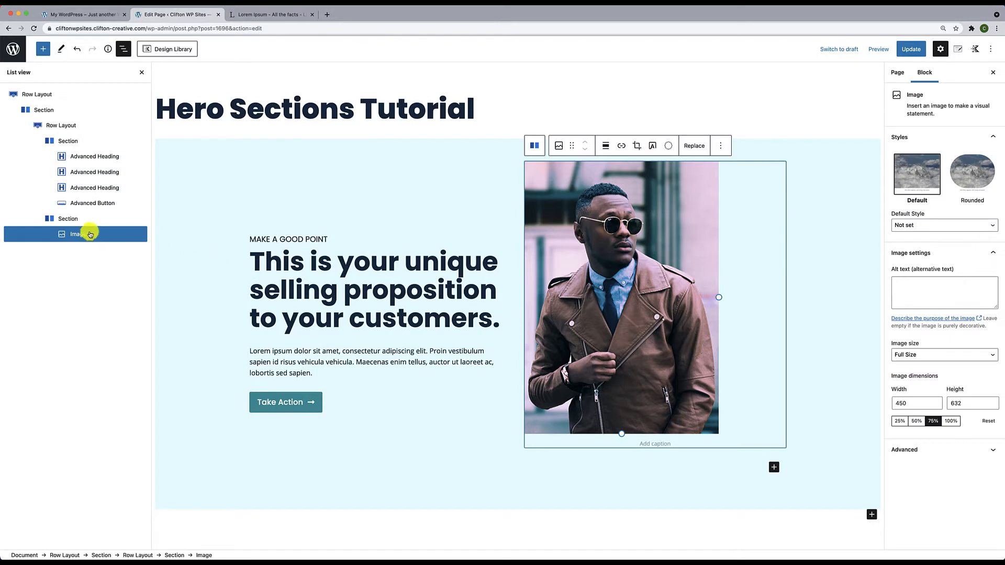
{"action": "left_click", "coordinate": [76, 220]}
{"action": "left_click", "coordinate": [610, 165]}
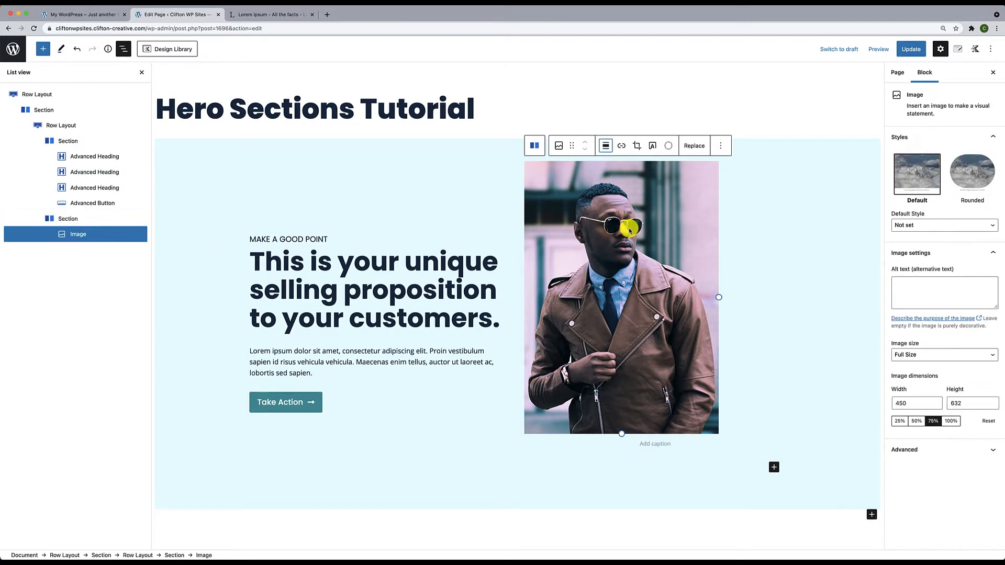
{"action": "left_click", "coordinate": [605, 149]}
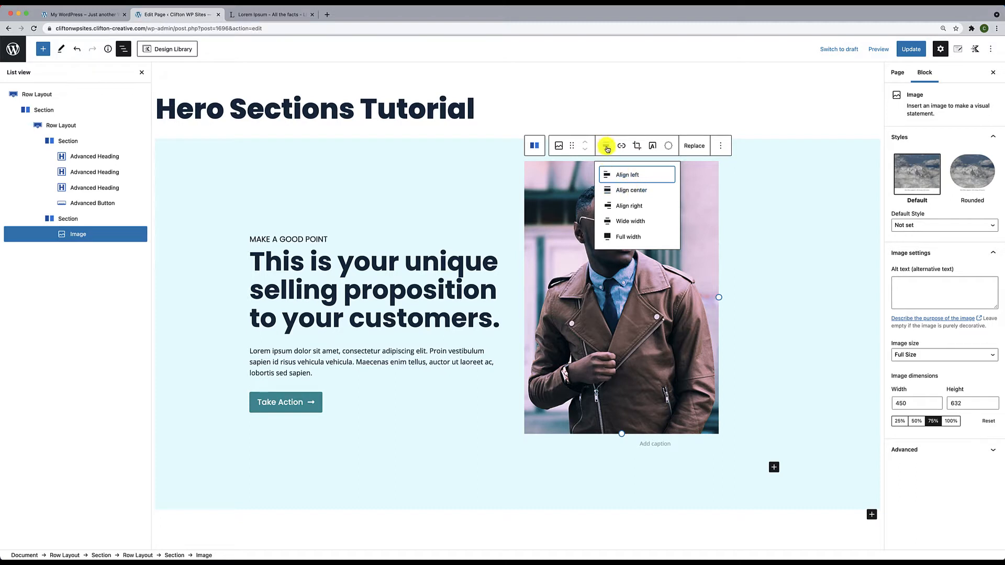
{"action": "left_click", "coordinate": [625, 192]}
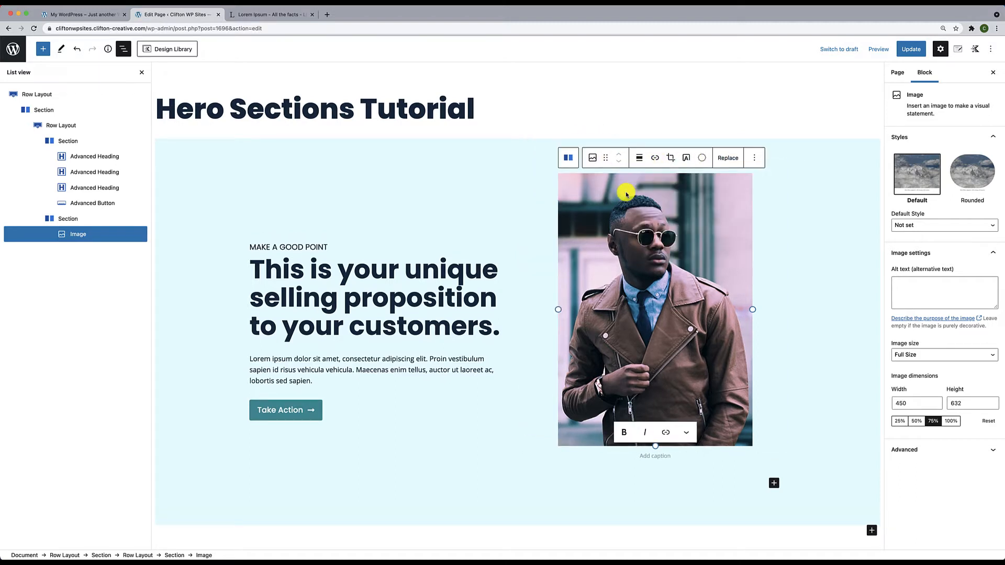
{"action": "left_click", "coordinate": [593, 487]}
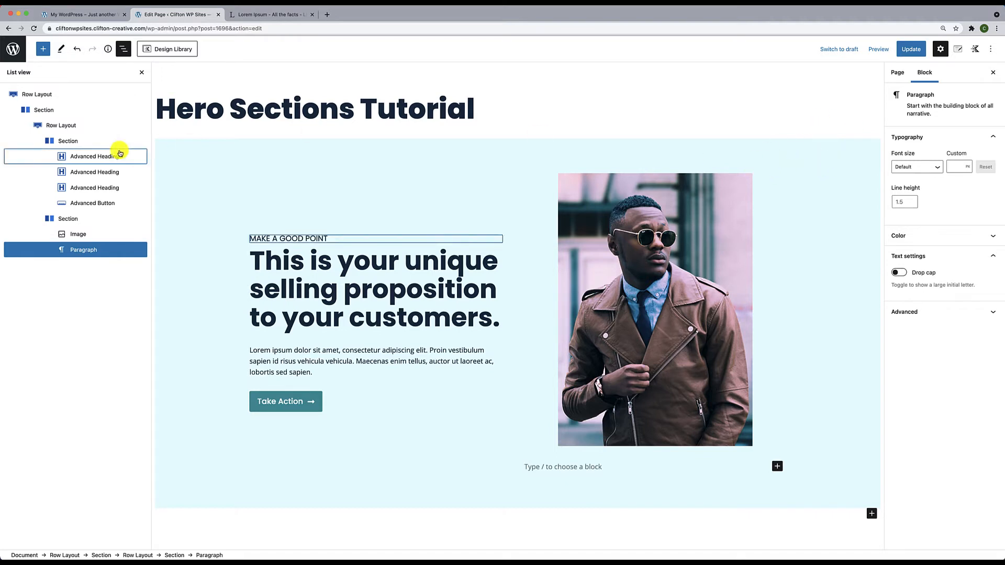
Set the outermost row layout's top and bottom padding to 40 px and update the page
{"action": "left_click", "coordinate": [46, 94]}
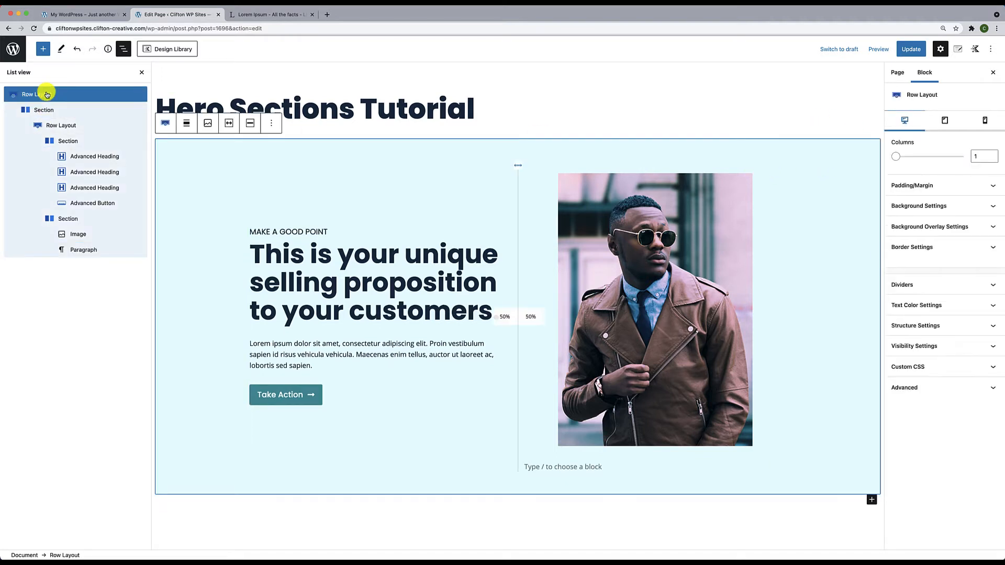
{"action": "left_click", "coordinate": [932, 188]}
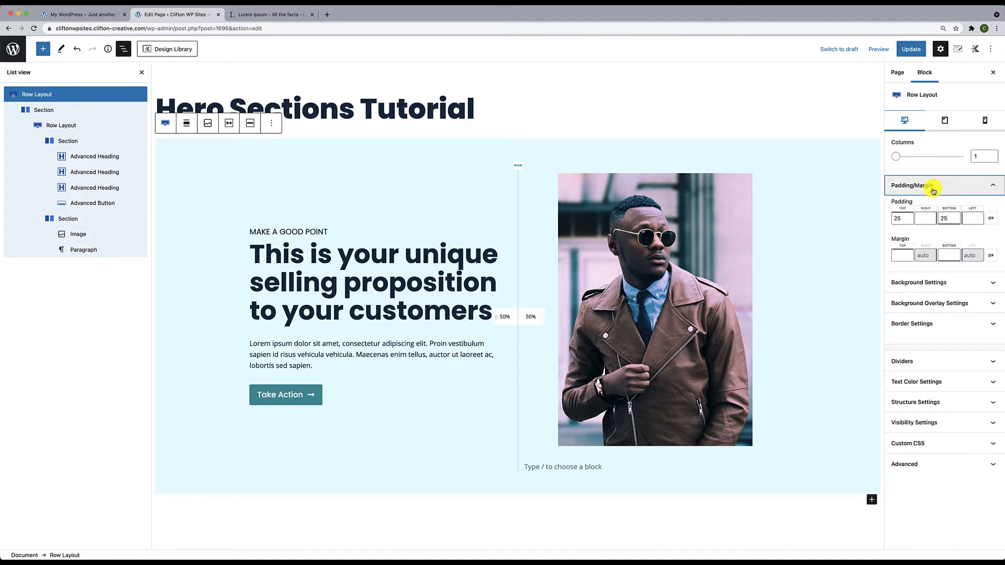
{"action": "double_click", "coordinate": [897, 219]}
{"action": "key", "text": "BackSpace"}
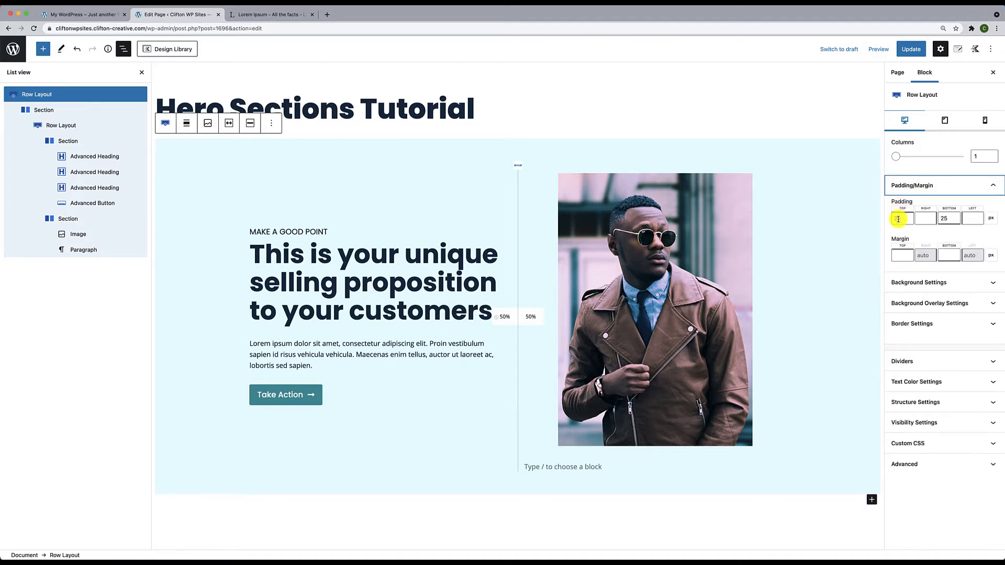
{"action": "left_click", "coordinate": [898, 219]}
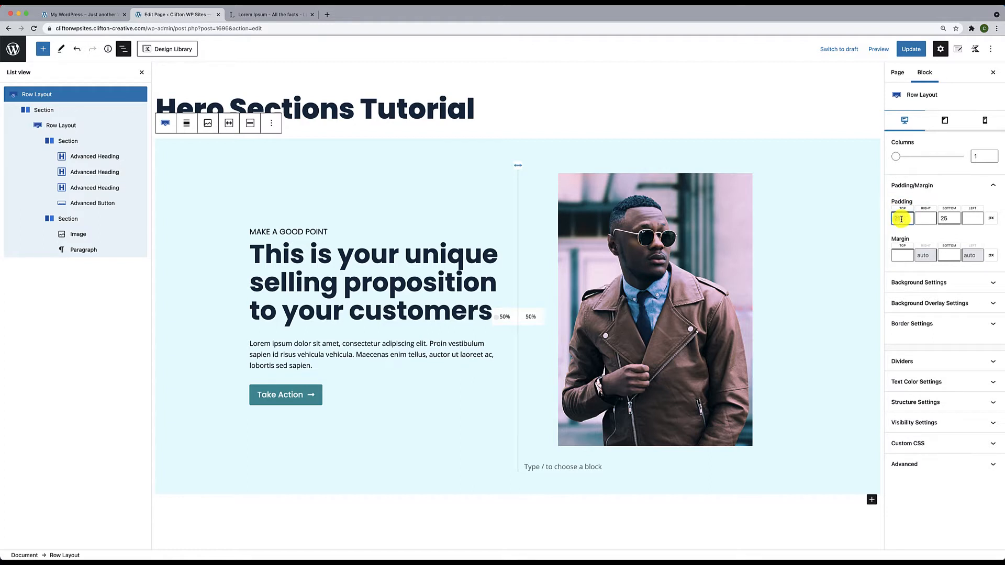
{"action": "left_click_drag", "start_coordinate": [901, 219], "coordinate": [889, 219]}
{"action": "type", "text": "40"}
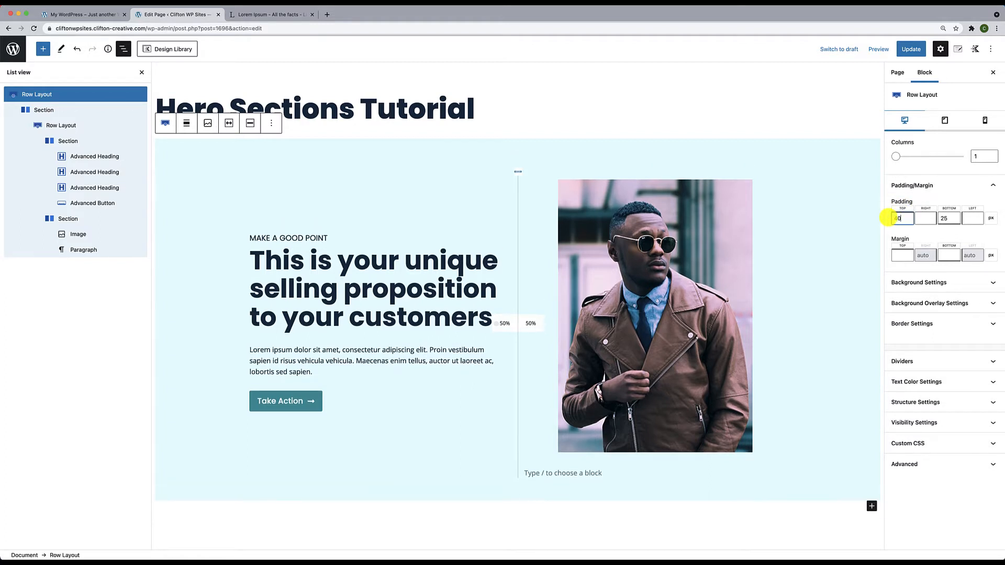
{"action": "double_click", "coordinate": [944, 218]}
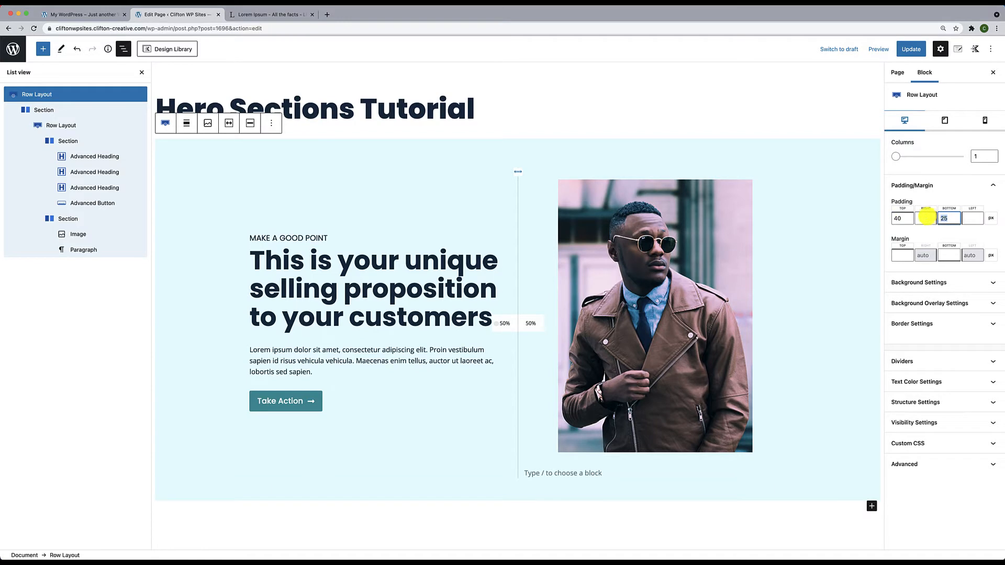
{"action": "type", "text": "40"}
{"action": "left_click", "coordinate": [911, 48]}
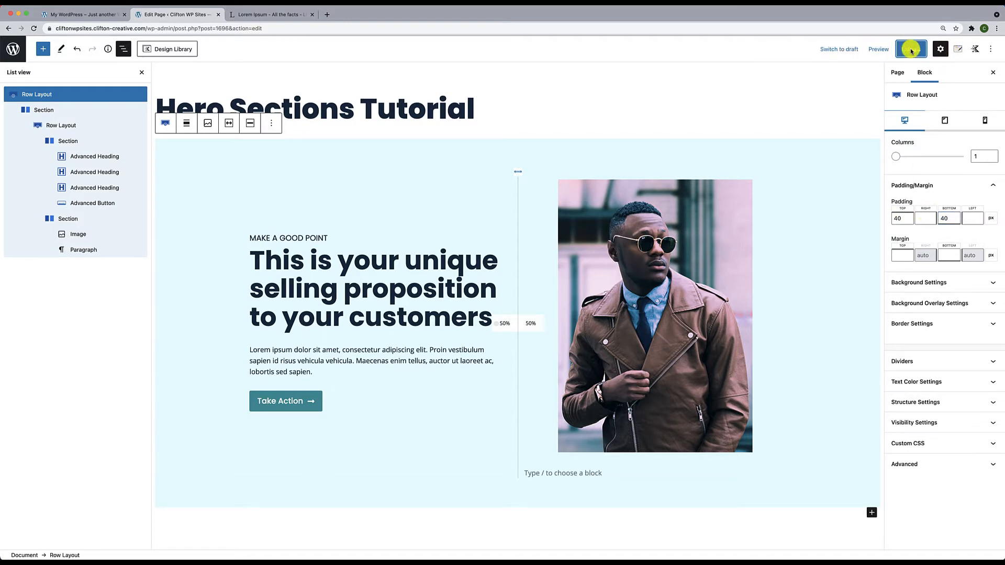
View the published hero page and inspect it in the browser's developer tools with device emulation on
{"action": "left_click", "coordinate": [84, 532]}
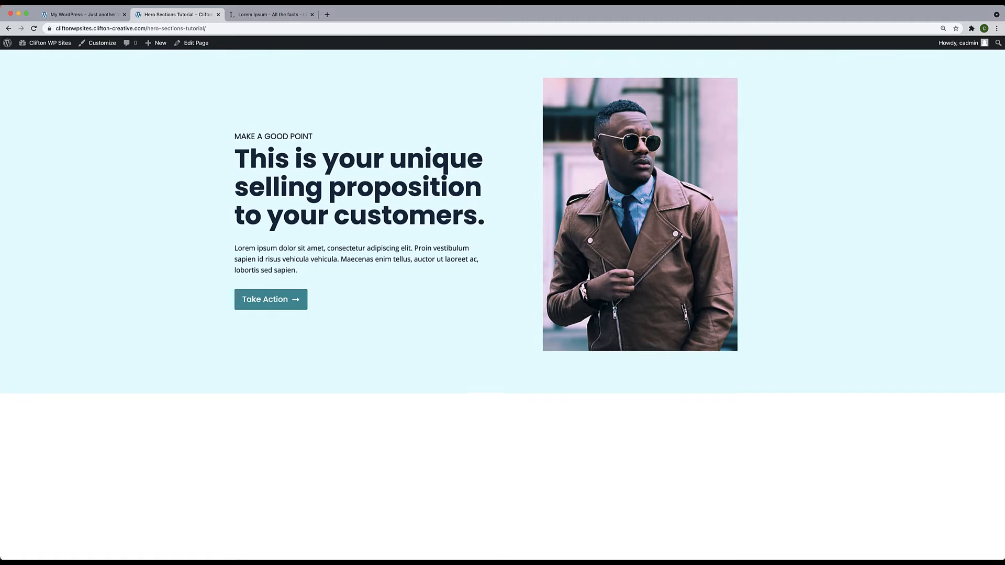
{"action": "right_click", "coordinate": [449, 326]}
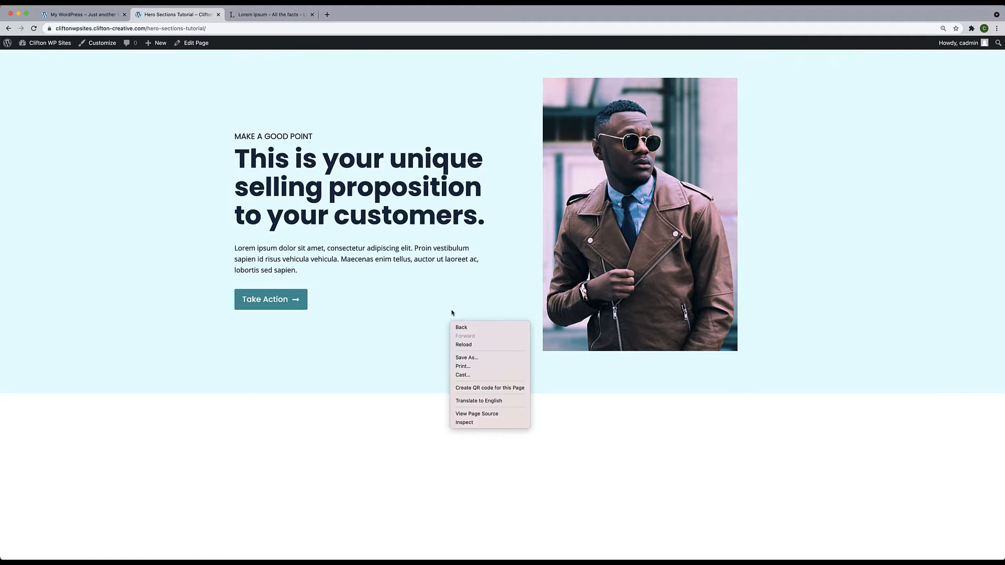
{"action": "left_click", "coordinate": [464, 425]}
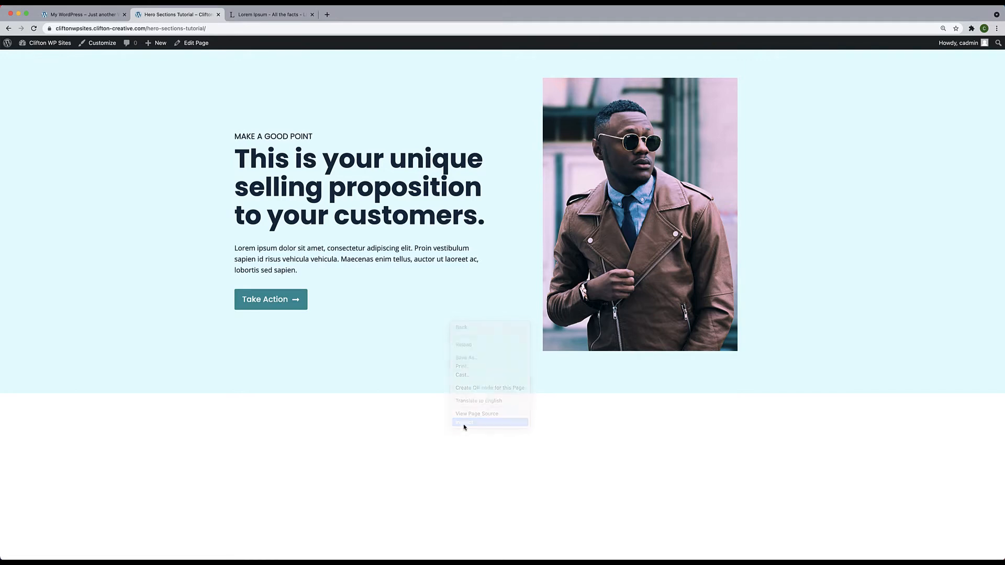
{"action": "key", "text": "super+shift+m"}
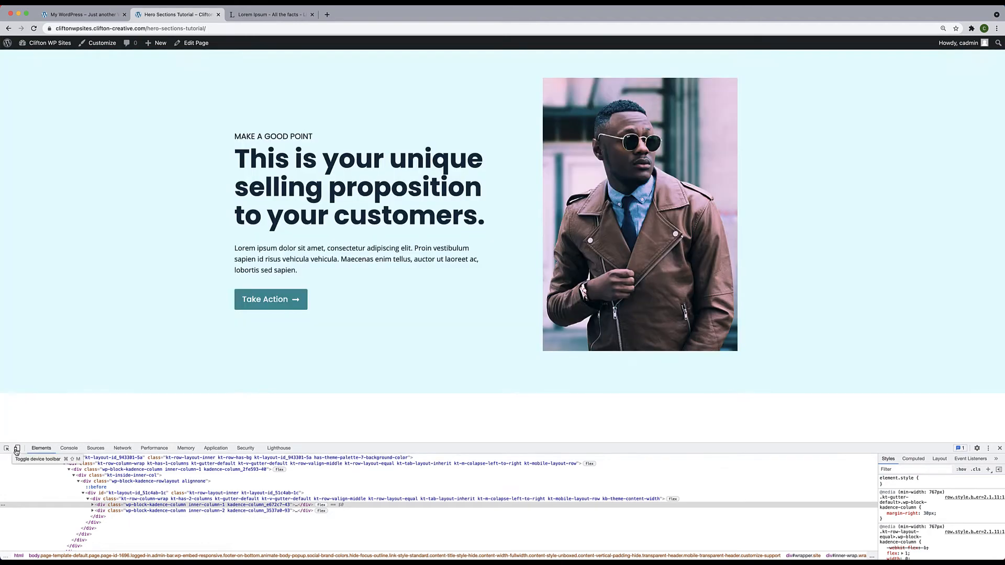
{"action": "left_click", "coordinate": [17, 448]}
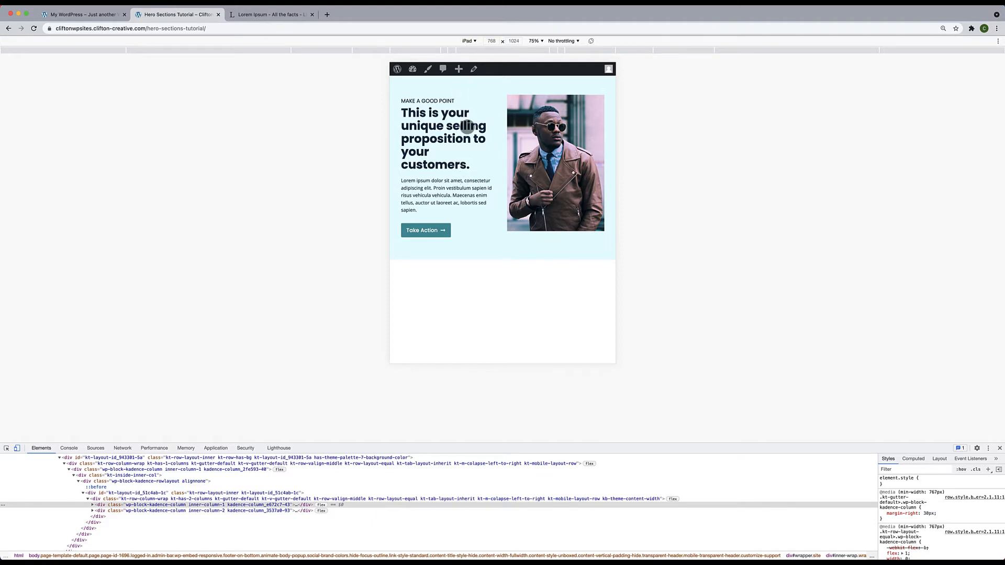
Examine the hero's text alignment, button and image stacking on an emulated iPhone X, and close the developer tools
{"action": "left_click", "coordinate": [472, 42]}
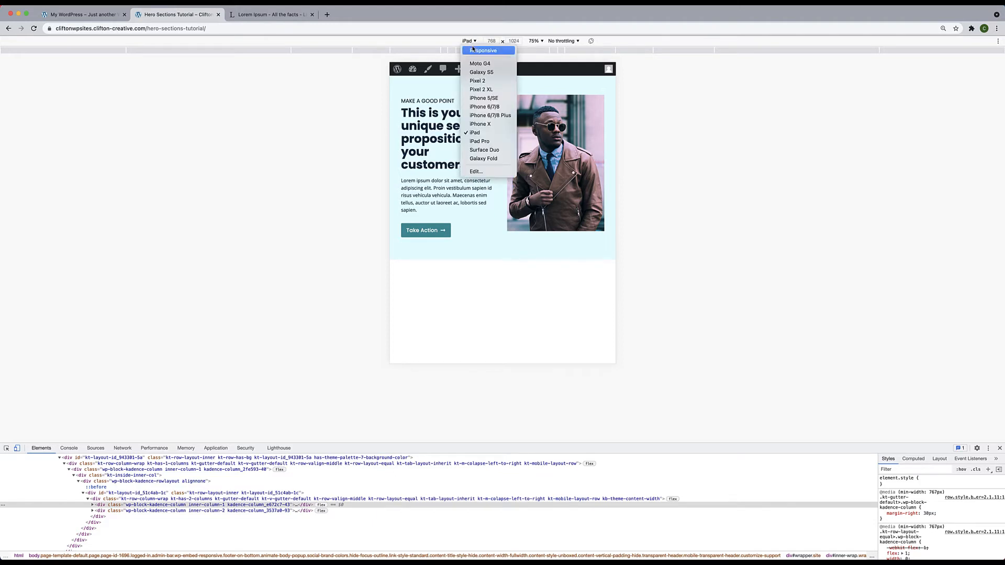
{"action": "left_click", "coordinate": [479, 125]}
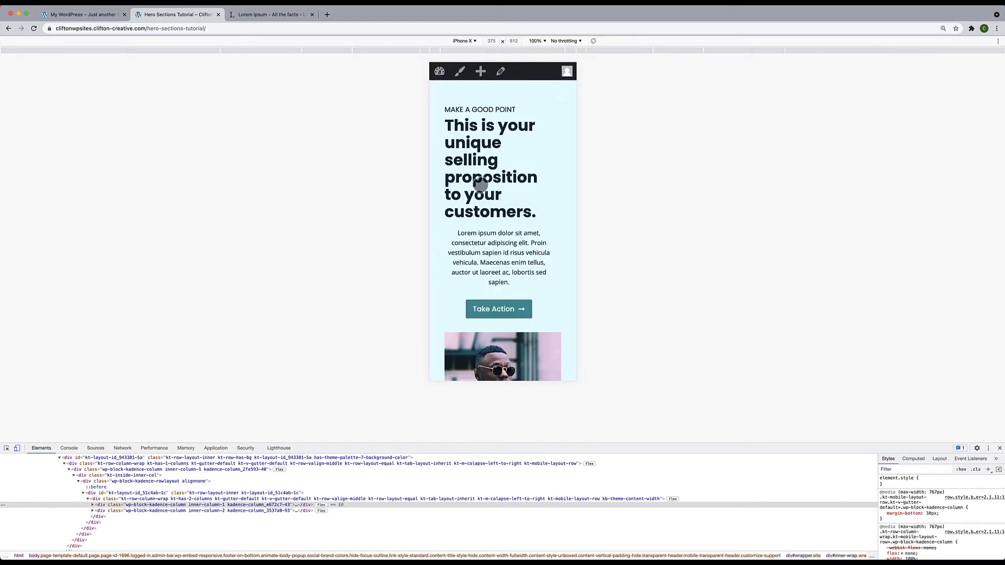
{"action": "scroll", "coordinate": [480, 184], "scroll_direction": "down", "scroll_amount": 3}
{"action": "scroll", "coordinate": [481, 185], "scroll_direction": "up", "scroll_amount": 3}
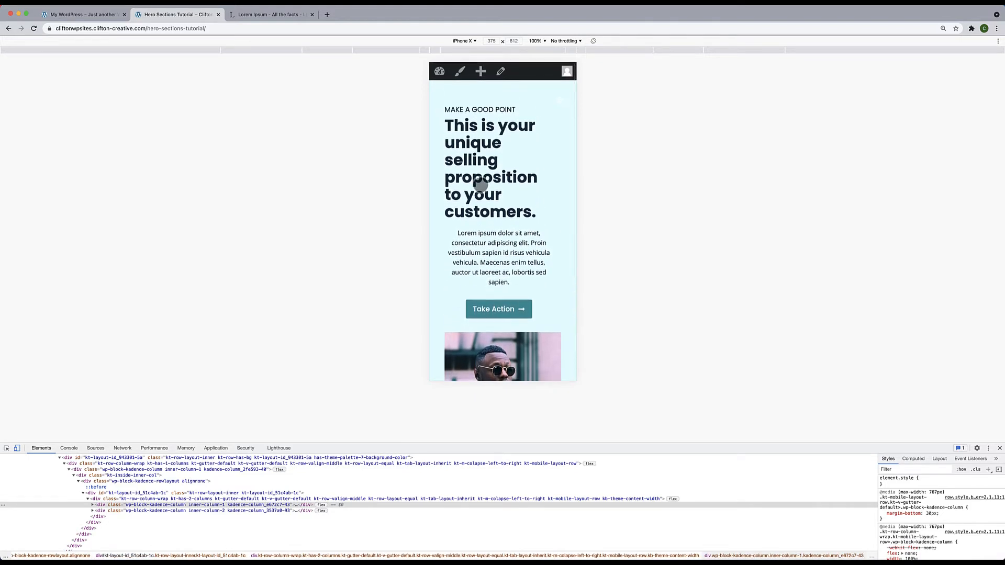
{"action": "scroll", "coordinate": [481, 185], "scroll_direction": "down", "scroll_amount": 3}
{"action": "scroll", "coordinate": [478, 166], "scroll_direction": "up", "scroll_amount": 3}
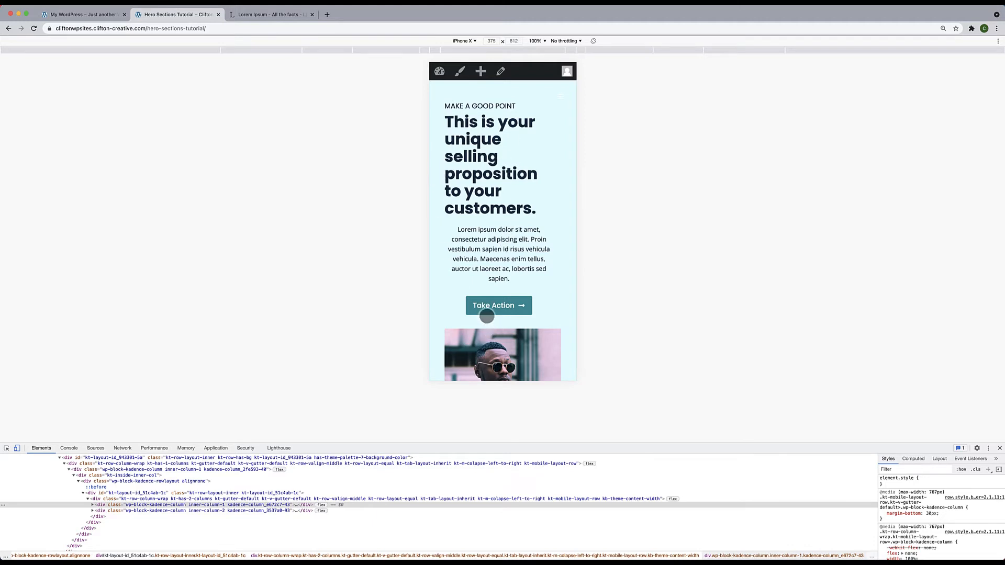
{"action": "scroll", "coordinate": [486, 316], "scroll_direction": "down", "scroll_amount": 2}
{"action": "scroll", "coordinate": [487, 316], "scroll_direction": "up", "scroll_amount": 2}
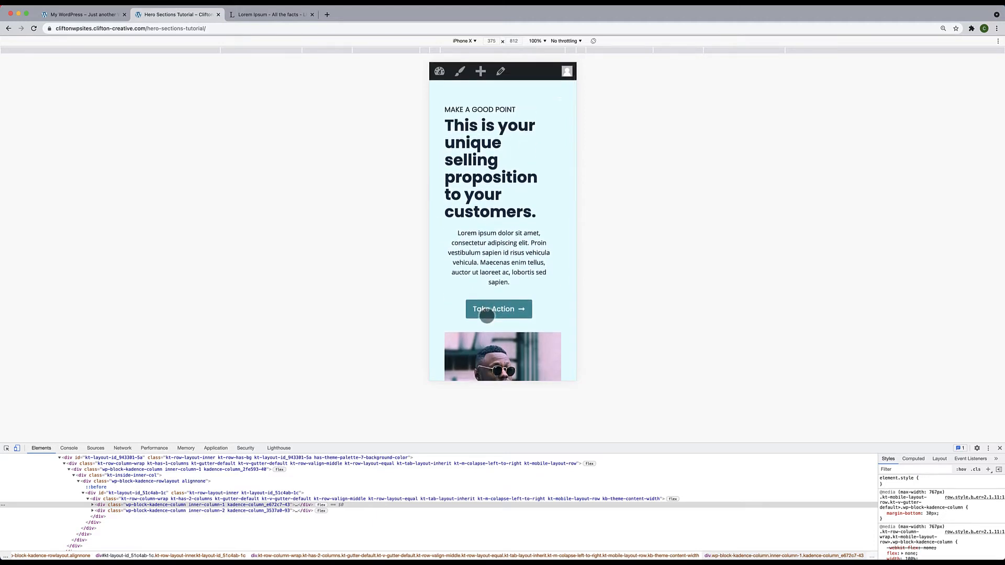
{"action": "scroll", "coordinate": [494, 251], "scroll_direction": "down", "scroll_amount": 5}
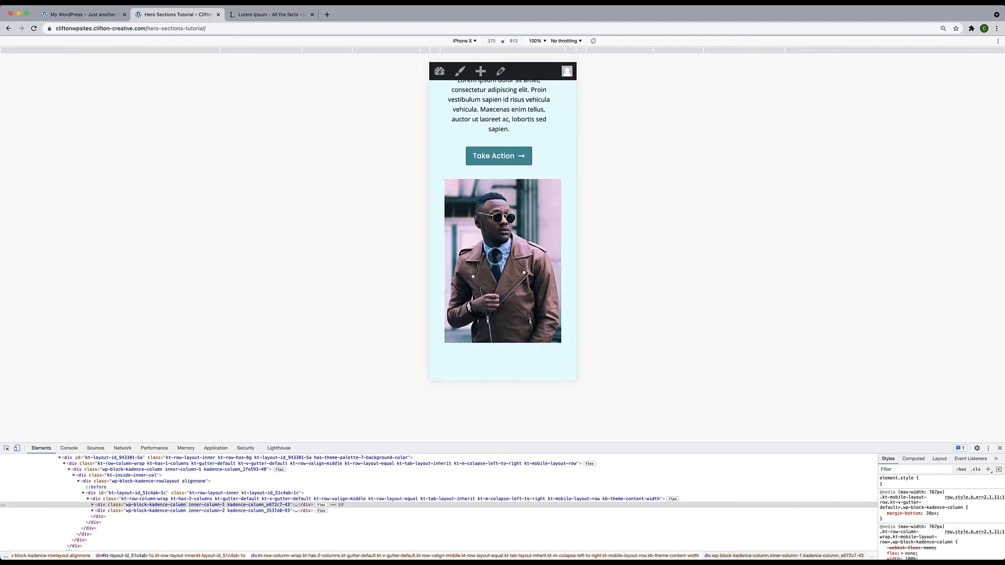
{"action": "scroll", "coordinate": [495, 256], "scroll_direction": "up", "scroll_amount": 5}
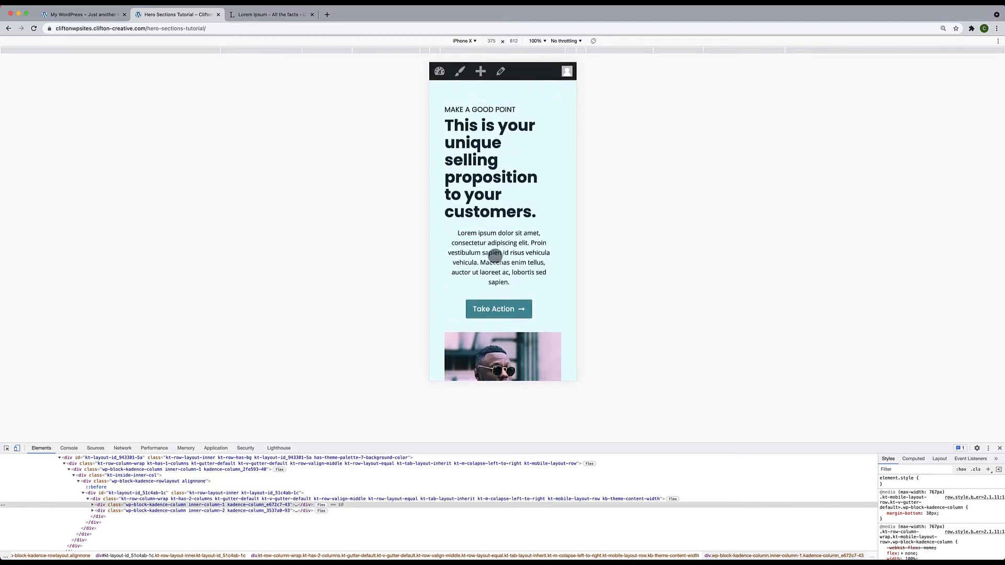
{"action": "scroll", "coordinate": [494, 255], "scroll_direction": "down", "scroll_amount": 4}
{"action": "scroll", "coordinate": [495, 256], "scroll_direction": "up", "scroll_amount": 4}
{"action": "left_click", "coordinate": [1000, 450]}
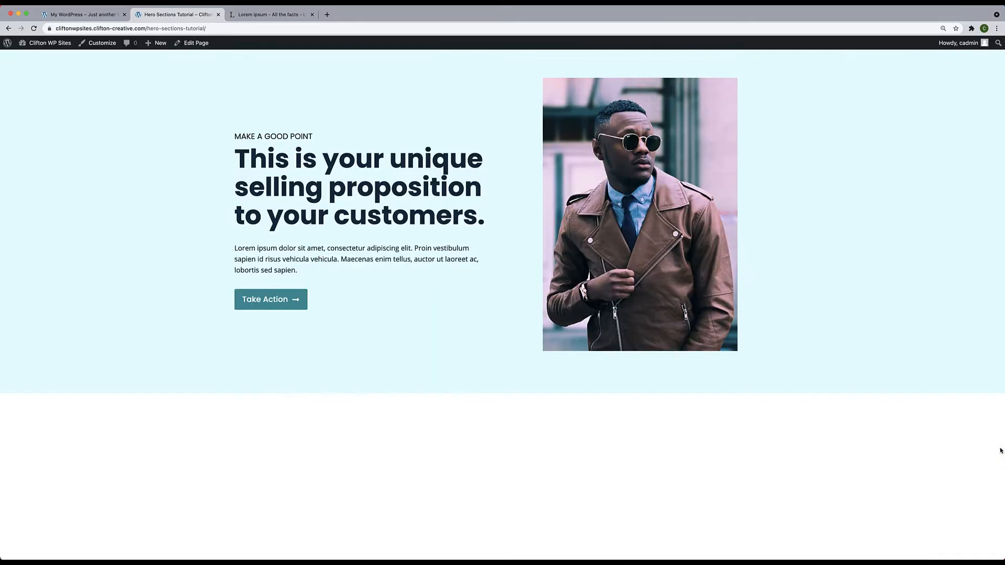
Open the page for editing and examine the inner two-column row layout in tablet view
{"action": "left_click", "coordinate": [197, 43]}
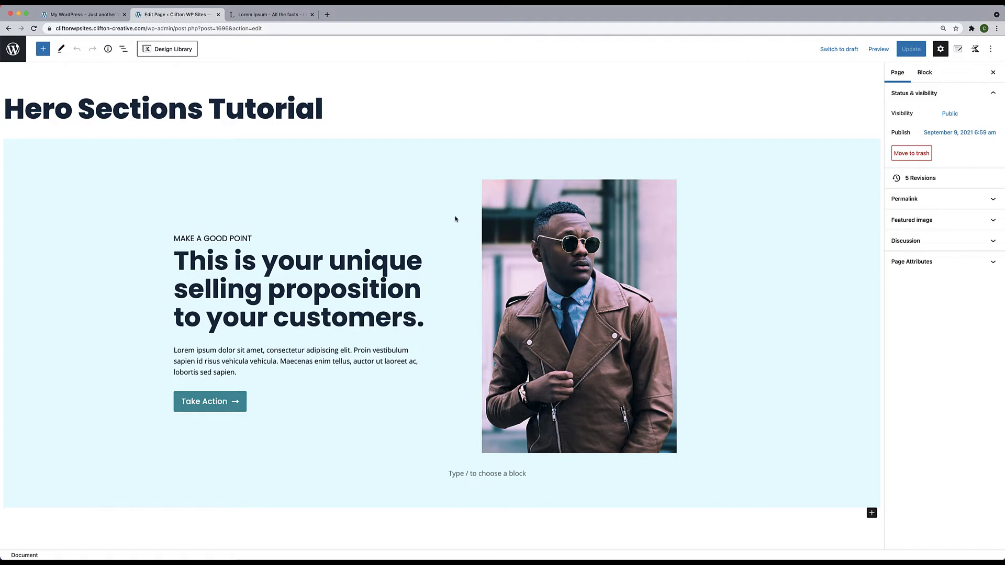
{"action": "left_click", "coordinate": [444, 187]}
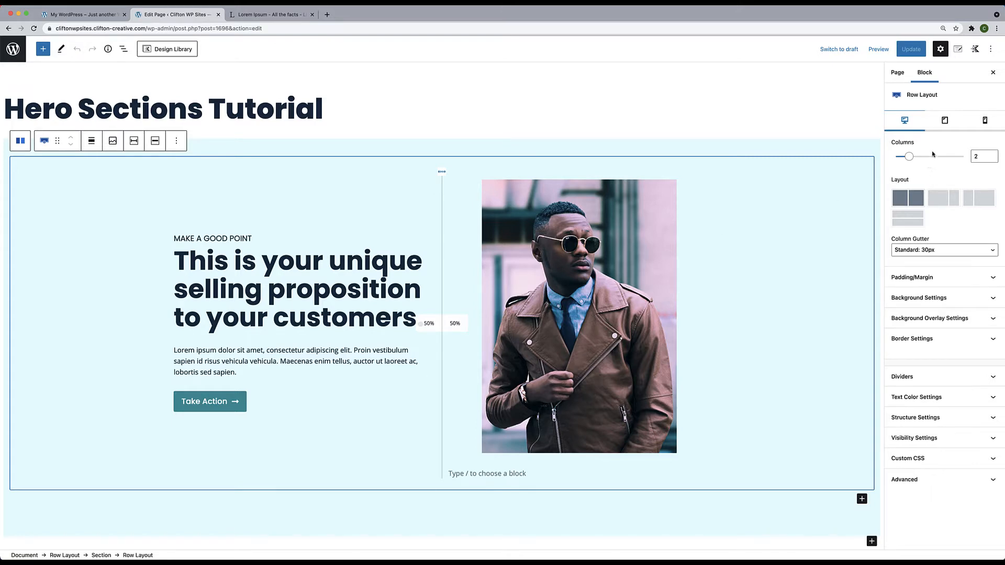
{"action": "left_click", "coordinate": [944, 121]}
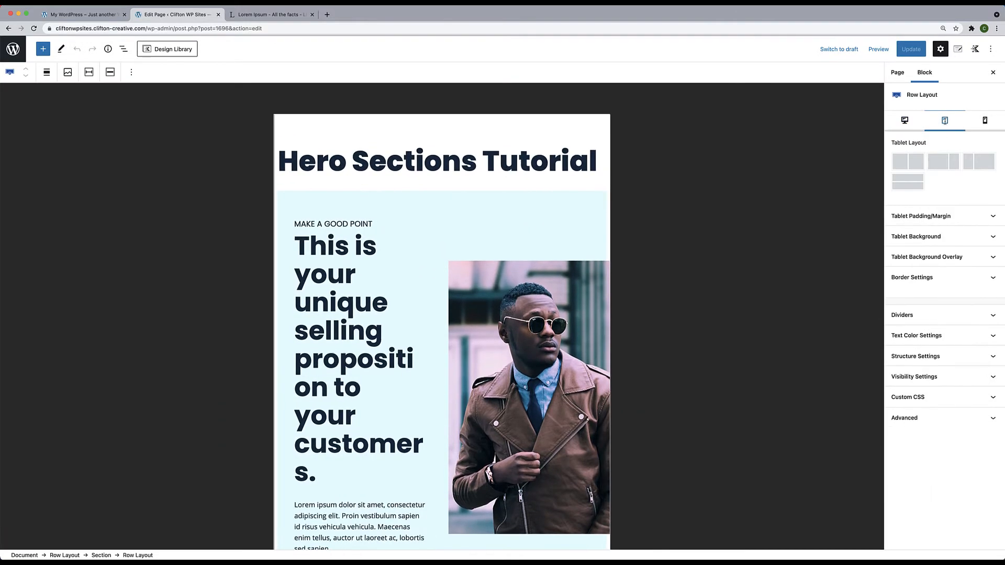
{"action": "scroll", "coordinate": [523, 412], "scroll_direction": "down", "scroll_amount": 2}
{"action": "scroll", "coordinate": [523, 413], "scroll_direction": "down", "scroll_amount": 2}
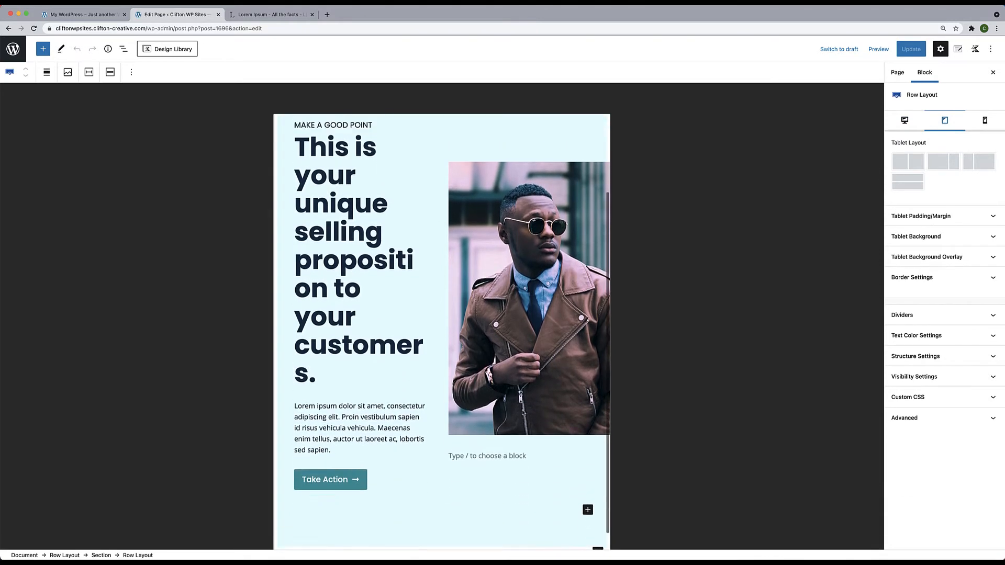
{"action": "scroll", "coordinate": [523, 412], "scroll_direction": "up", "scroll_amount": 3}
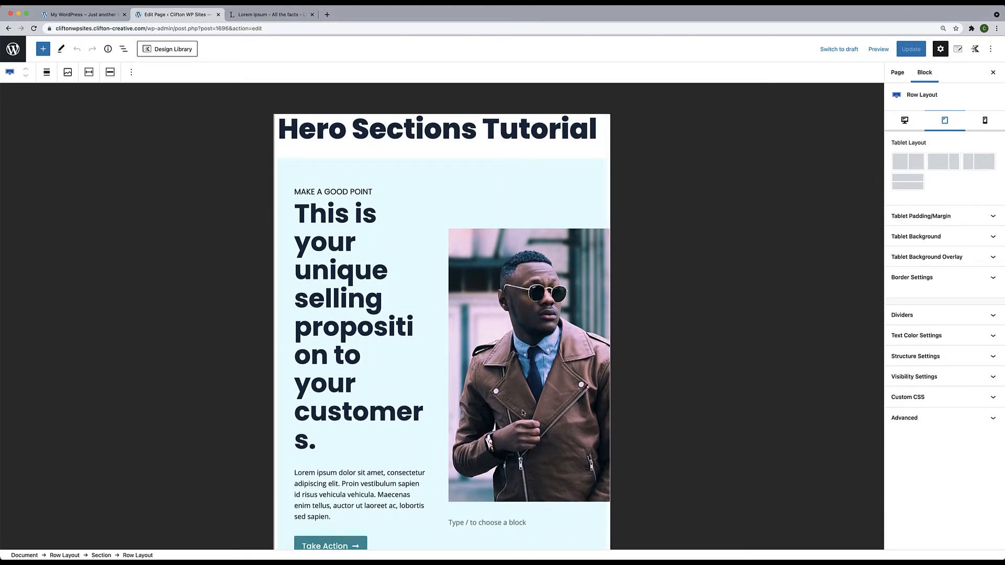
{"action": "scroll", "coordinate": [523, 413], "scroll_direction": "down", "scroll_amount": 3}
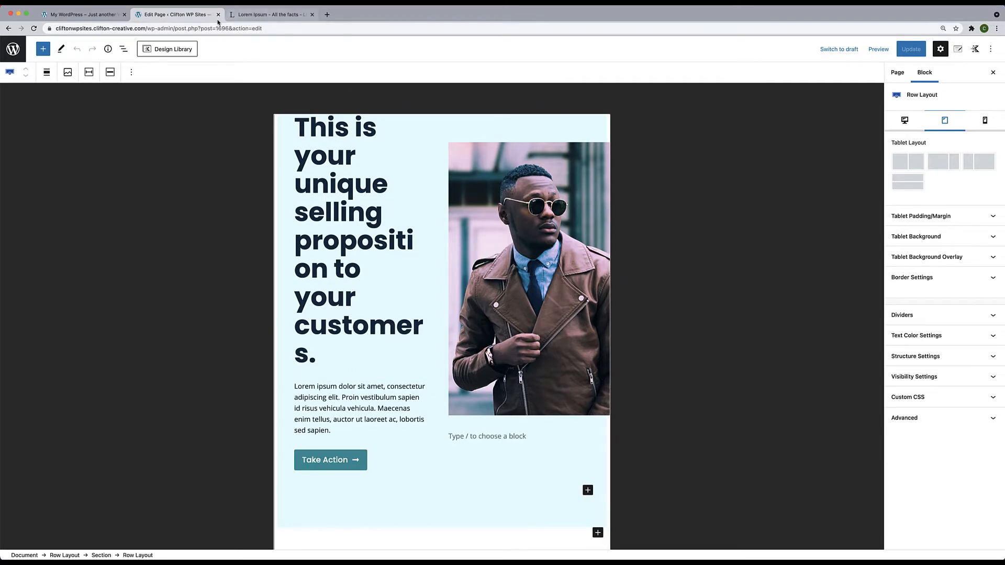
Inspect the published hero page in the browser's developer tools, emulating an iPad
{"action": "left_click", "coordinate": [267, 14]}
{"action": "right_click", "coordinate": [376, 274]}
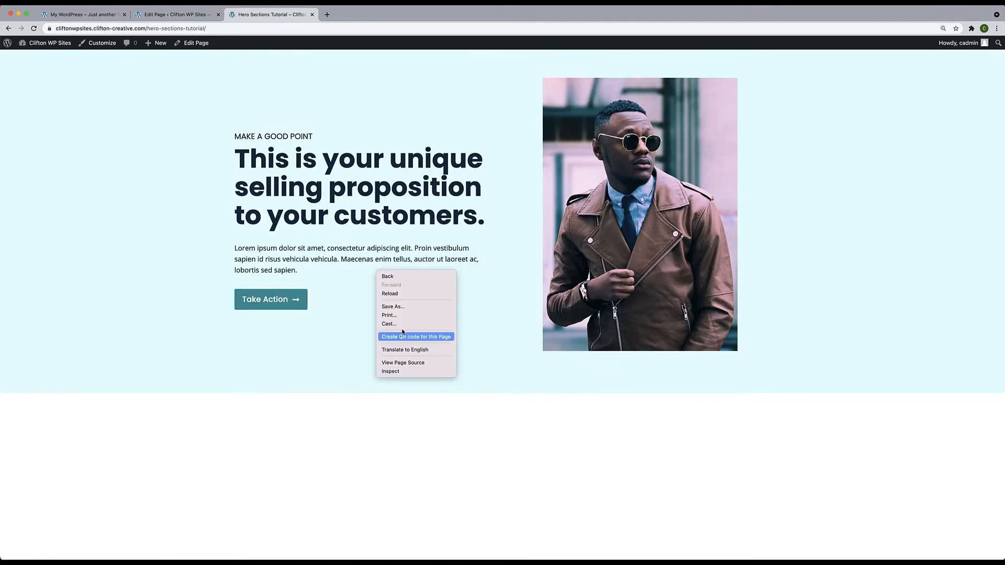
{"action": "left_click", "coordinate": [401, 376]}
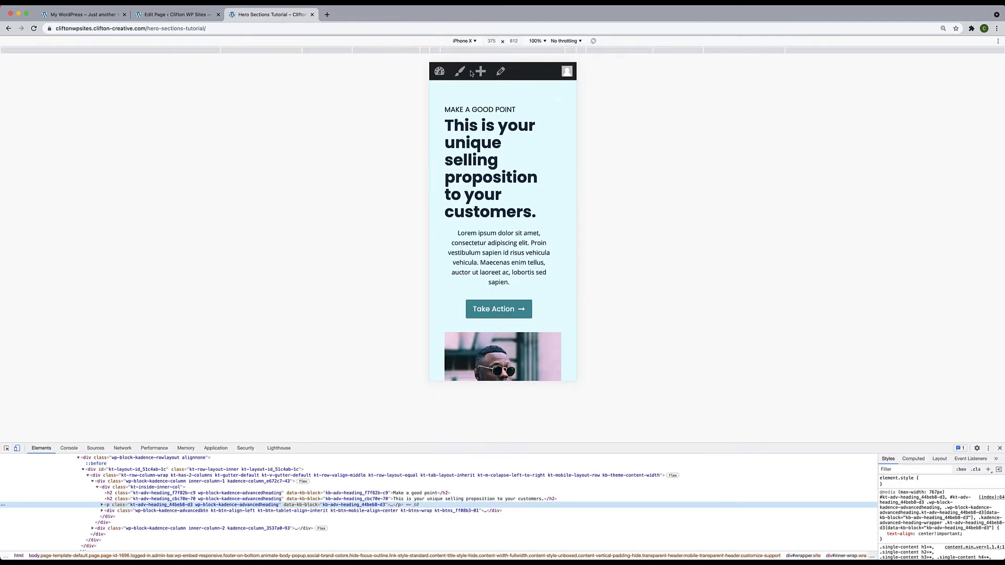
{"action": "left_click", "coordinate": [476, 41]}
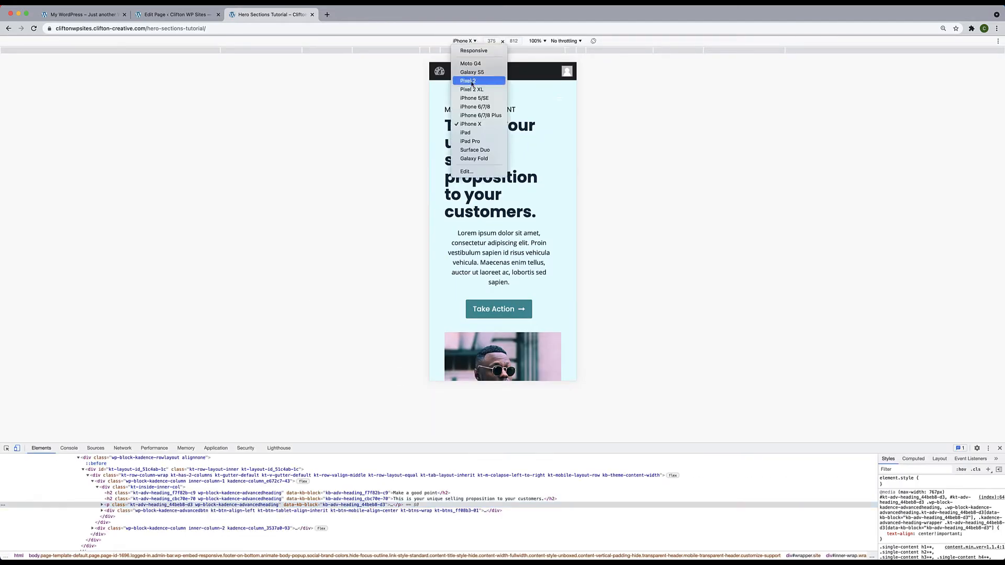
{"action": "left_click", "coordinate": [472, 133]}
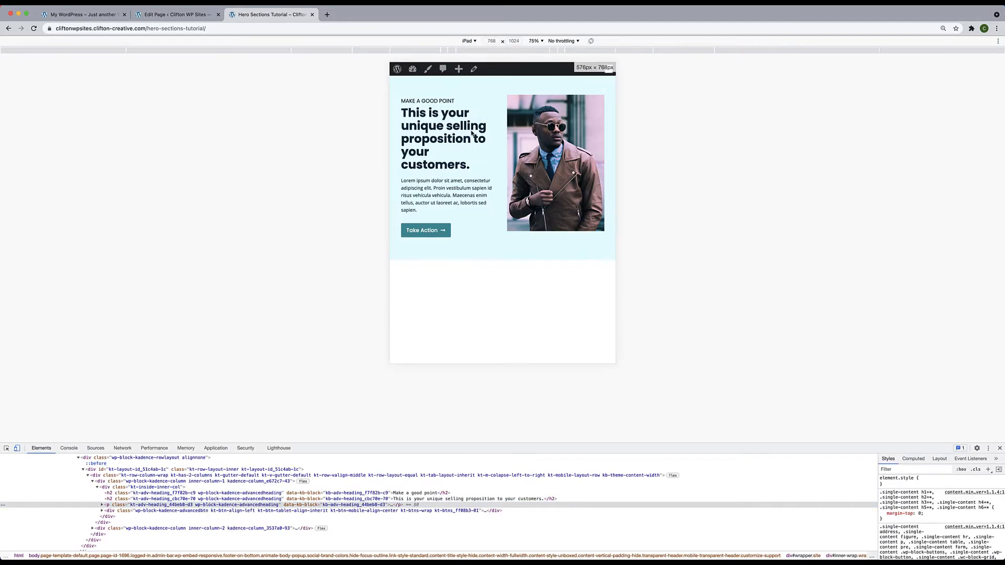
Compare the editor's tablet view with the published page, and place the published page in its own window beside the editor
{"action": "left_click", "coordinate": [165, 15]}
{"action": "scroll", "coordinate": [448, 221], "scroll_direction": "up", "scroll_amount": 5}
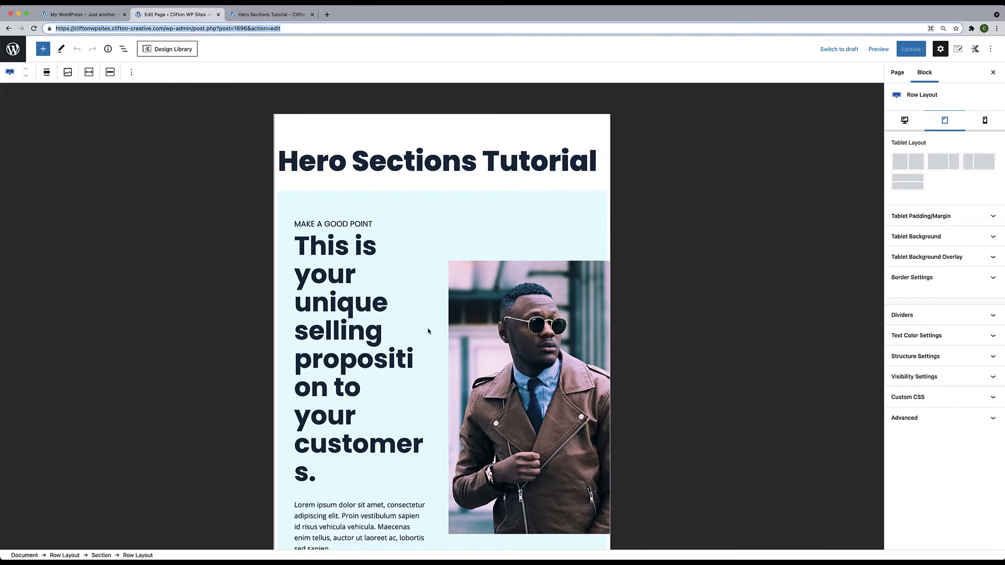
{"action": "left_click", "coordinate": [267, 16]}
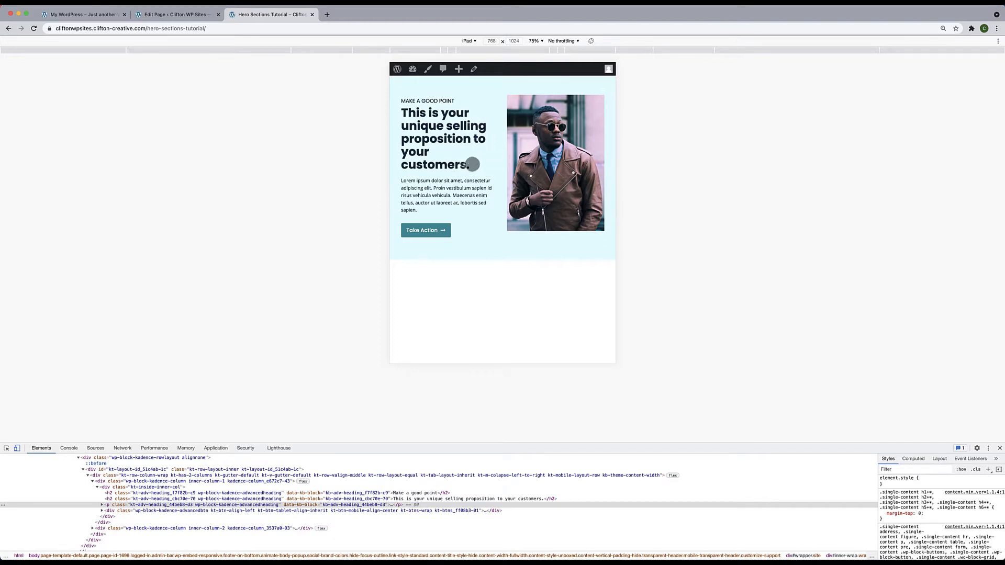
{"action": "left_click", "coordinate": [176, 14]}
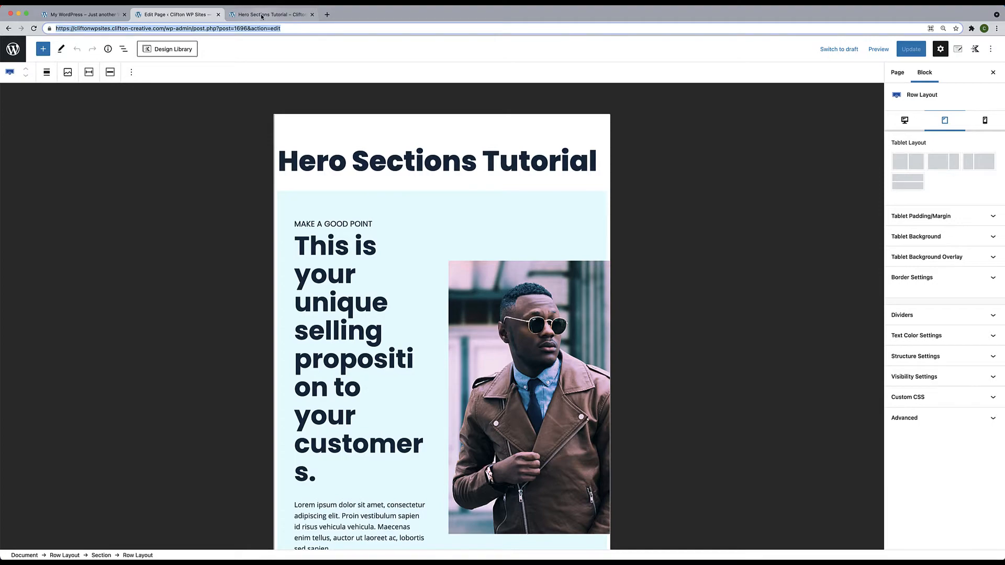
{"action": "left_click_drag", "start_coordinate": [262, 16], "coordinate": [500, 54]}
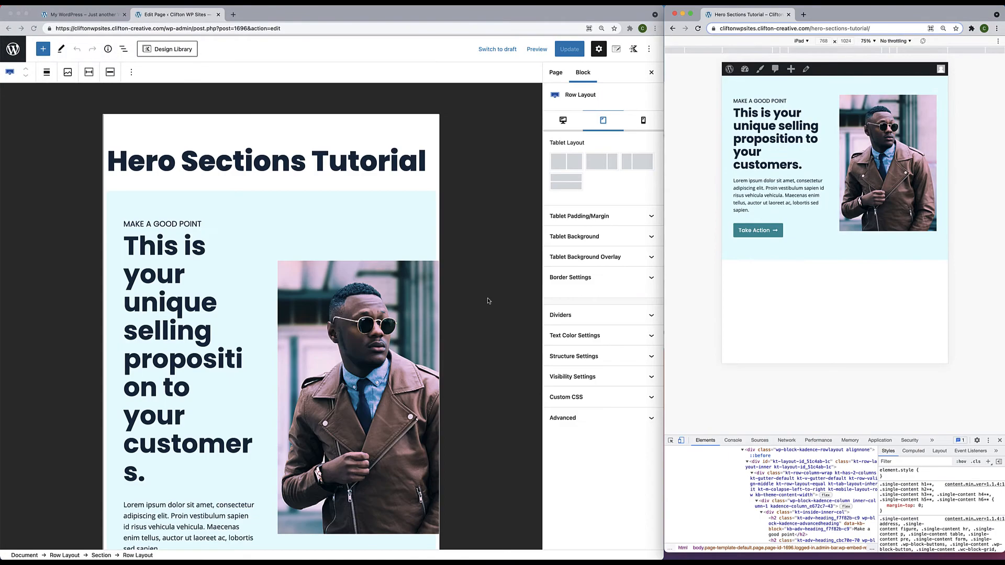
Set the main hero heading's tablet font size to 45 px and check the updated page on the emulated iPad
{"action": "scroll", "coordinate": [434, 297], "scroll_direction": "down", "scroll_amount": 2}
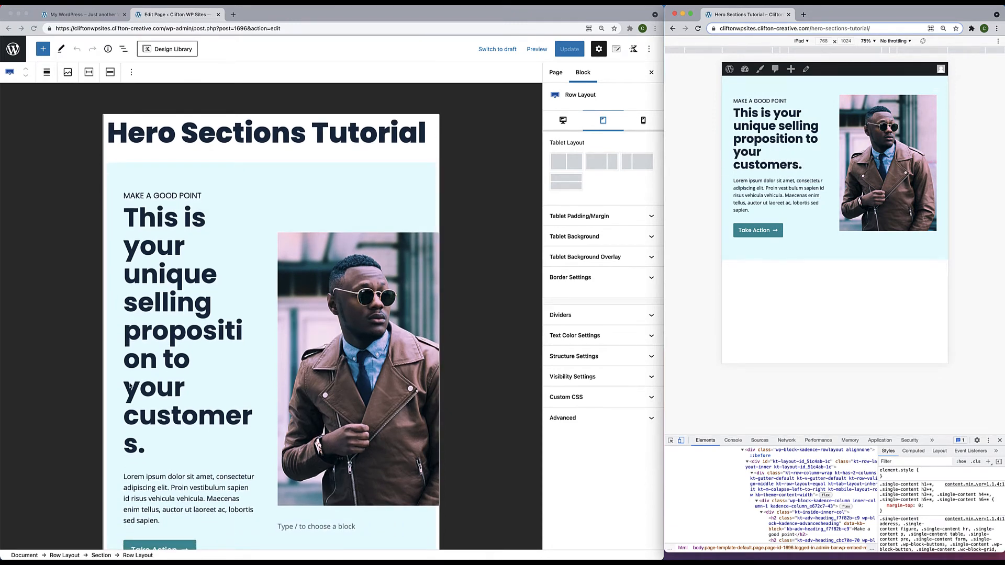
{"action": "left_click", "coordinate": [160, 310]}
{"action": "left_click", "coordinate": [160, 307]}
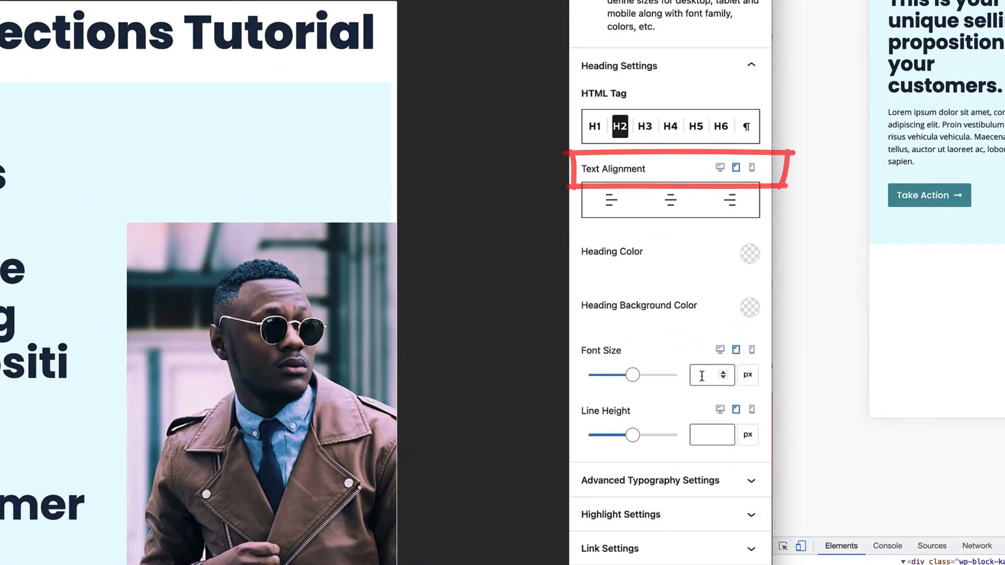
{"action": "left_click", "coordinate": [702, 376]}
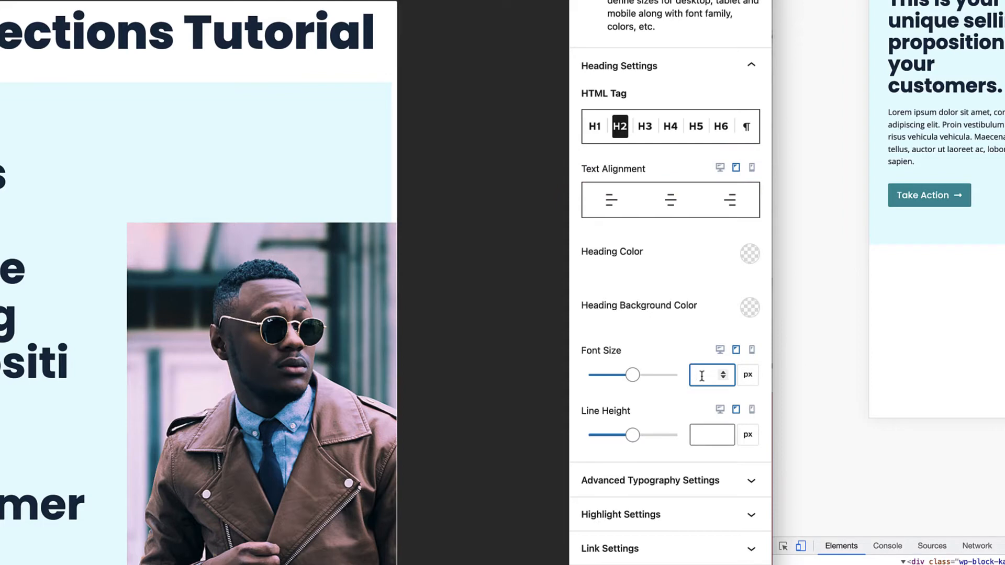
{"action": "type", "text": "45"}
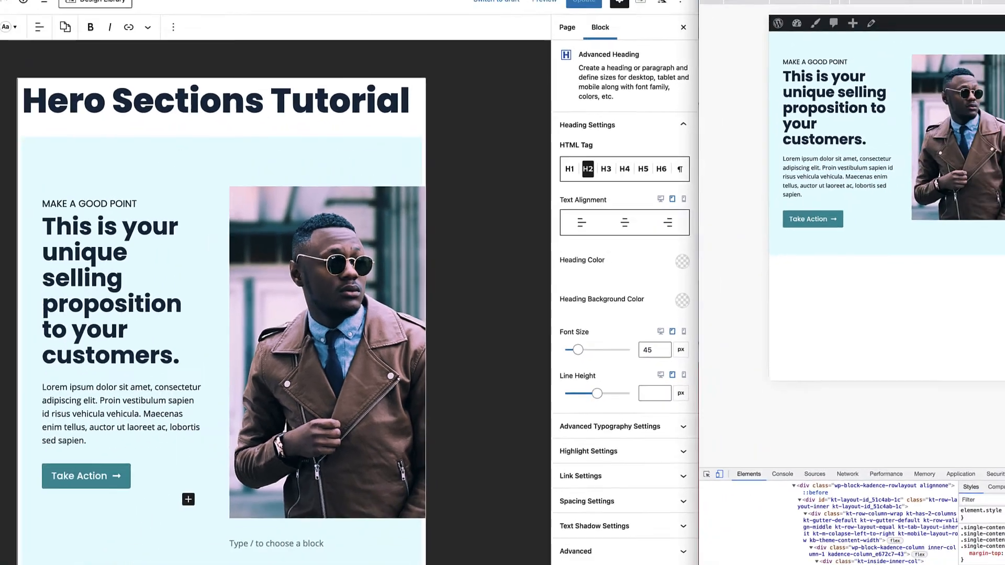
{"action": "left_click", "coordinate": [700, 29]}
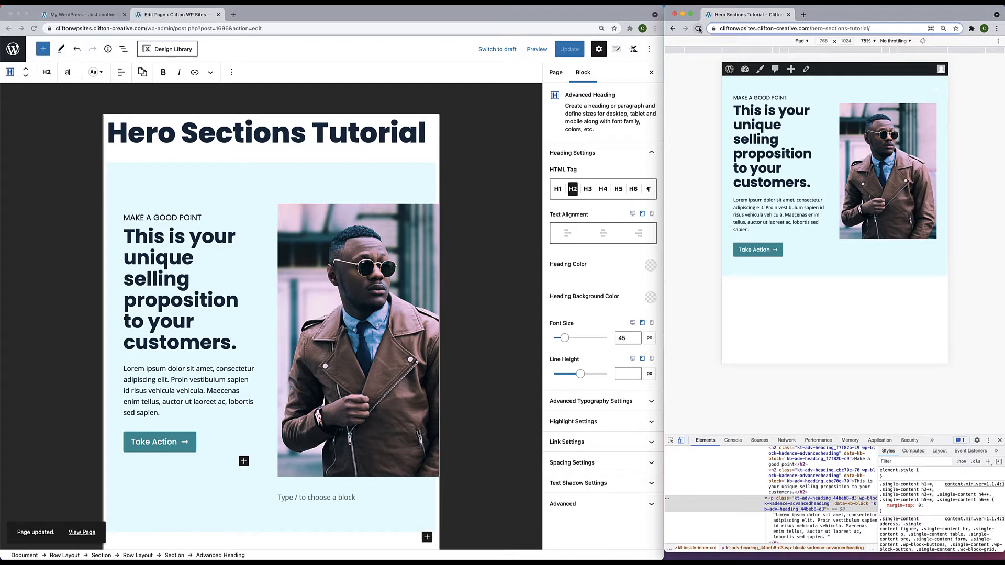
Set the main heading's tablet font size to 36 px, update the page and reload the published page
{"action": "left_click", "coordinate": [621, 338]}
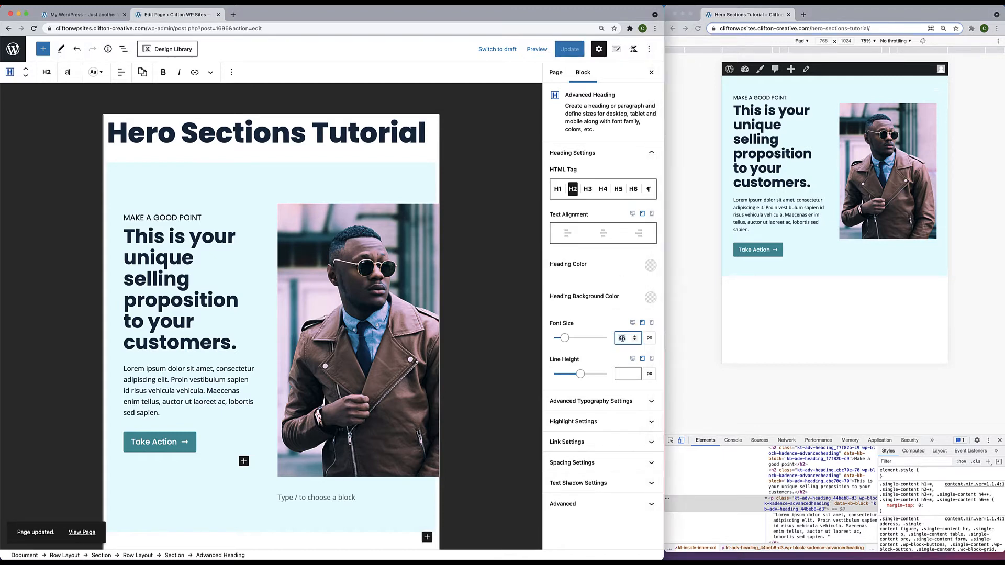
{"action": "type", "text": "36"}
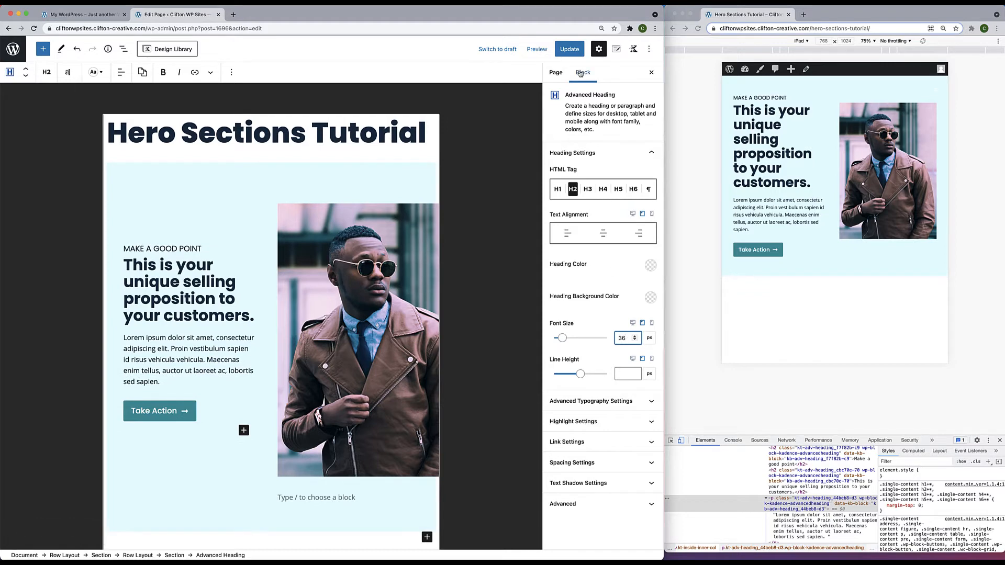
{"action": "left_click", "coordinate": [570, 48]}
{"action": "left_click", "coordinate": [698, 29]}
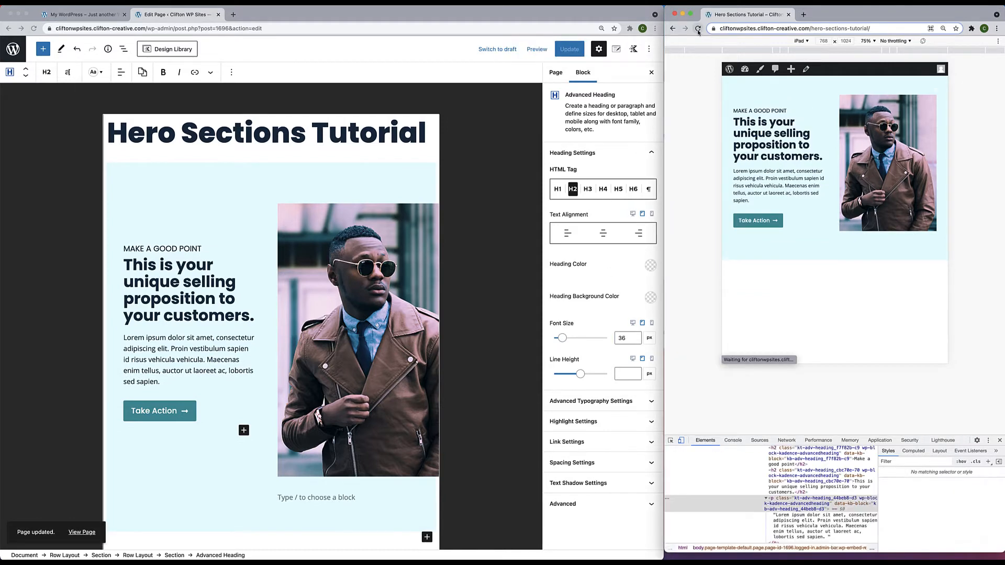
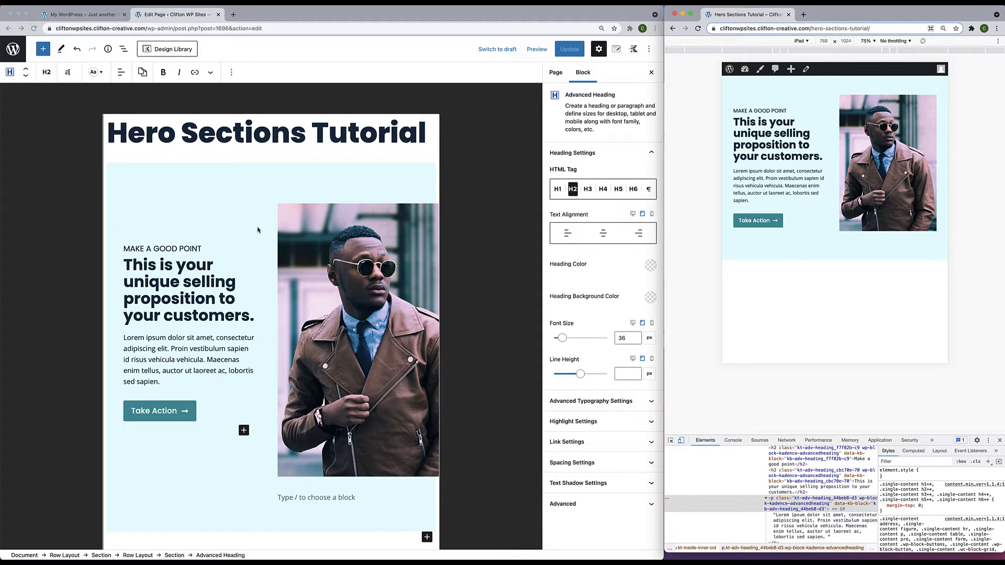
Show the row layout in mobile view, emulate an iPhone X on the published page, and compare how both stack the hero content
{"action": "left_click", "coordinate": [230, 212]}
{"action": "left_click", "coordinate": [275, 189]}
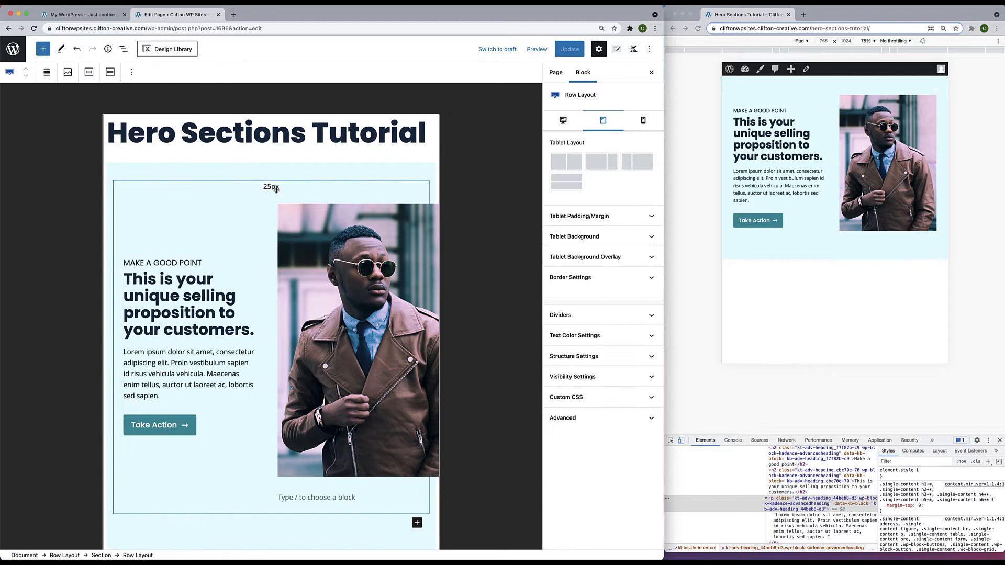
{"action": "left_click", "coordinate": [645, 124]}
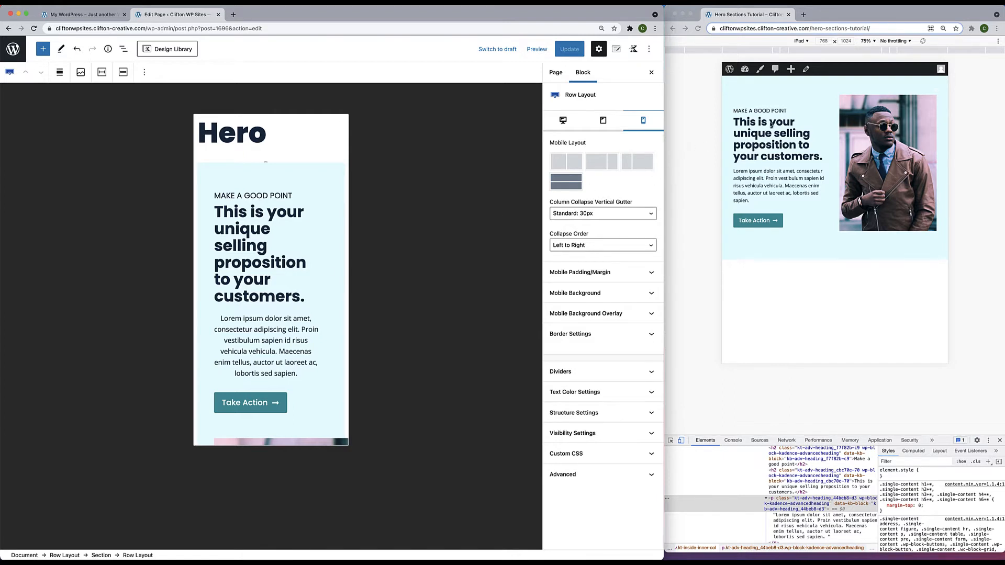
{"action": "left_click", "coordinate": [806, 43]}
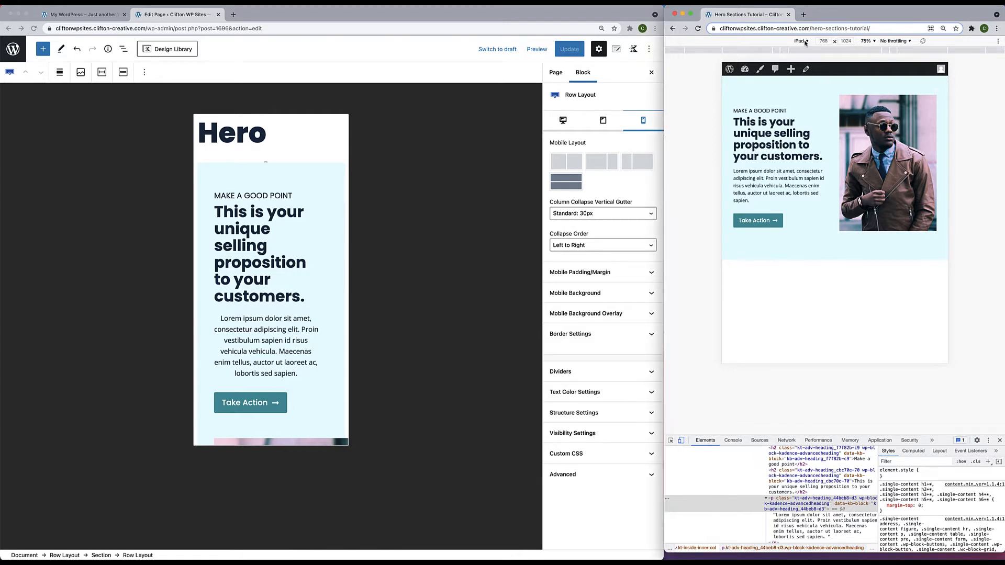
{"action": "left_click", "coordinate": [806, 41]}
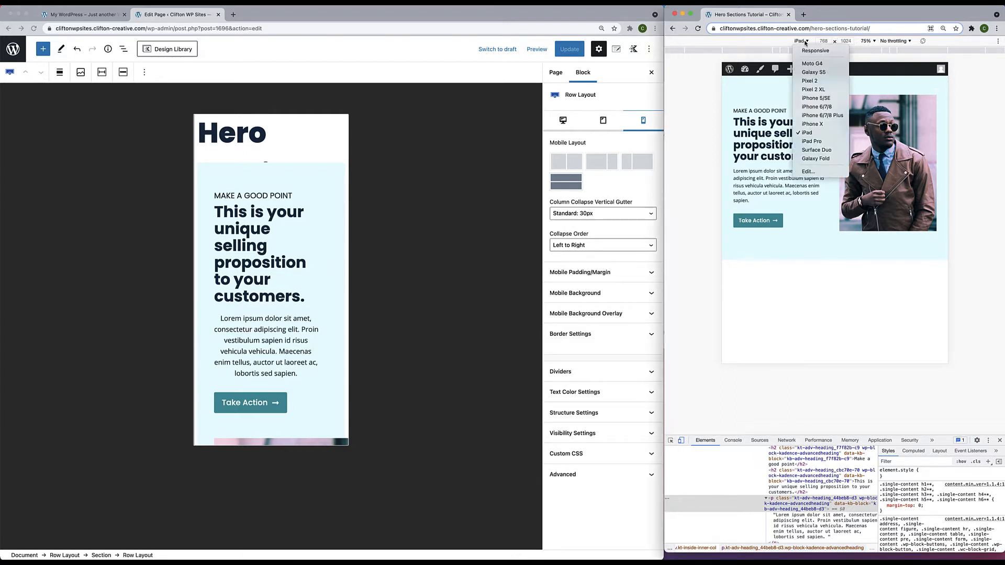
{"action": "left_click", "coordinate": [810, 124]}
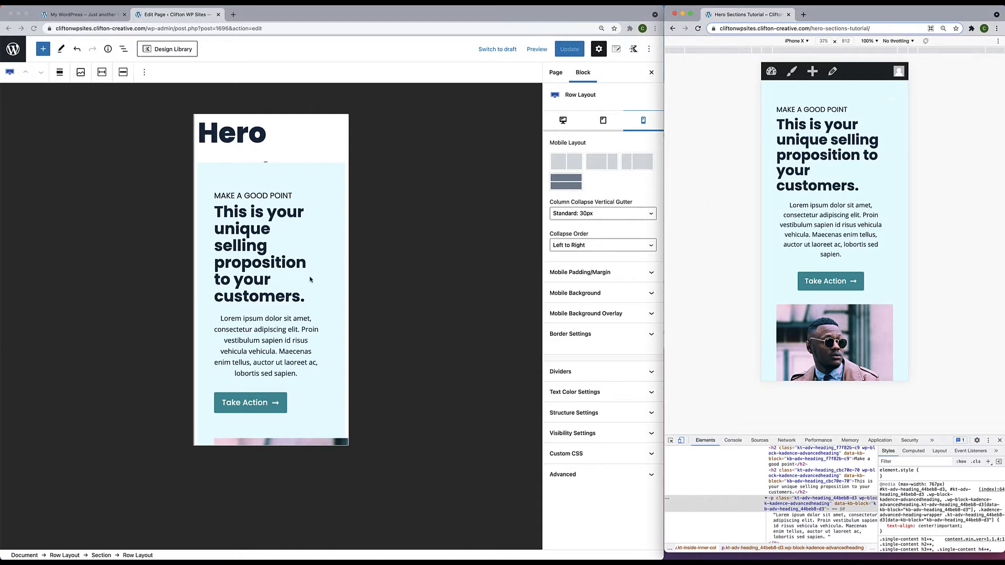
{"action": "scroll", "coordinate": [310, 280], "scroll_direction": "down", "scroll_amount": 10}
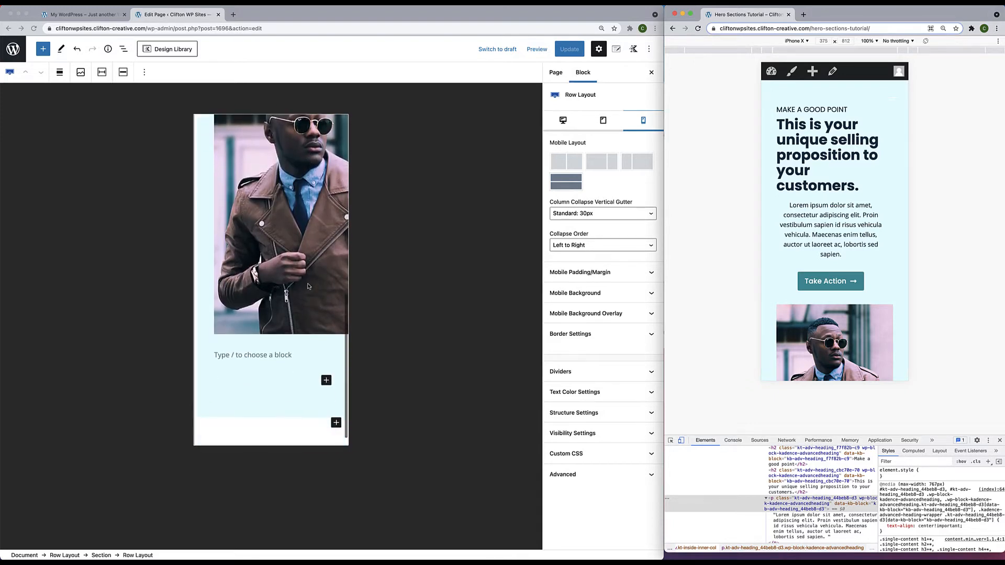
{"action": "scroll", "coordinate": [308, 286], "scroll_direction": "up", "scroll_amount": 10}
{"action": "scroll", "coordinate": [825, 220], "scroll_direction": "down", "scroll_amount": 4}
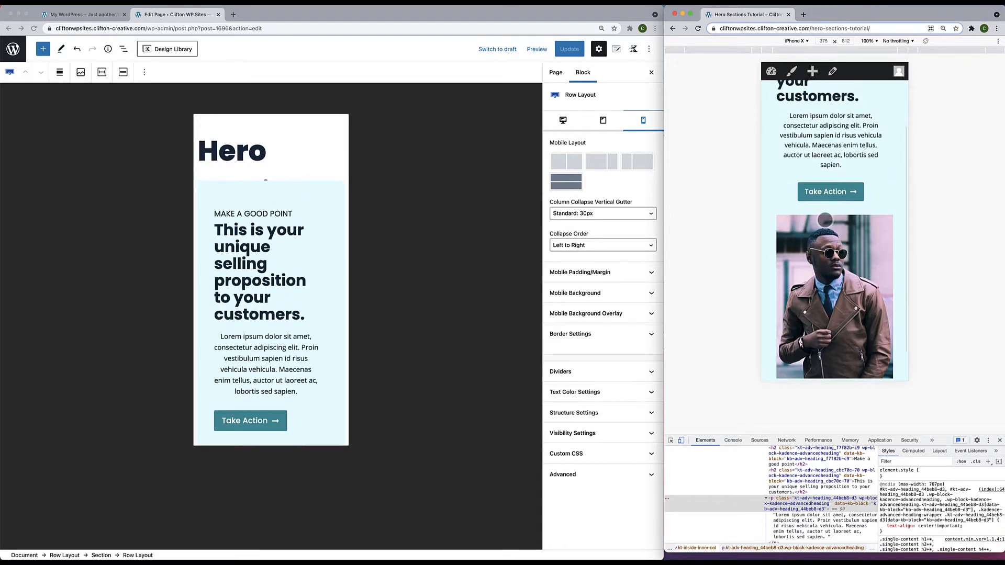
{"action": "scroll", "coordinate": [825, 219], "scroll_direction": "up", "scroll_amount": 3}
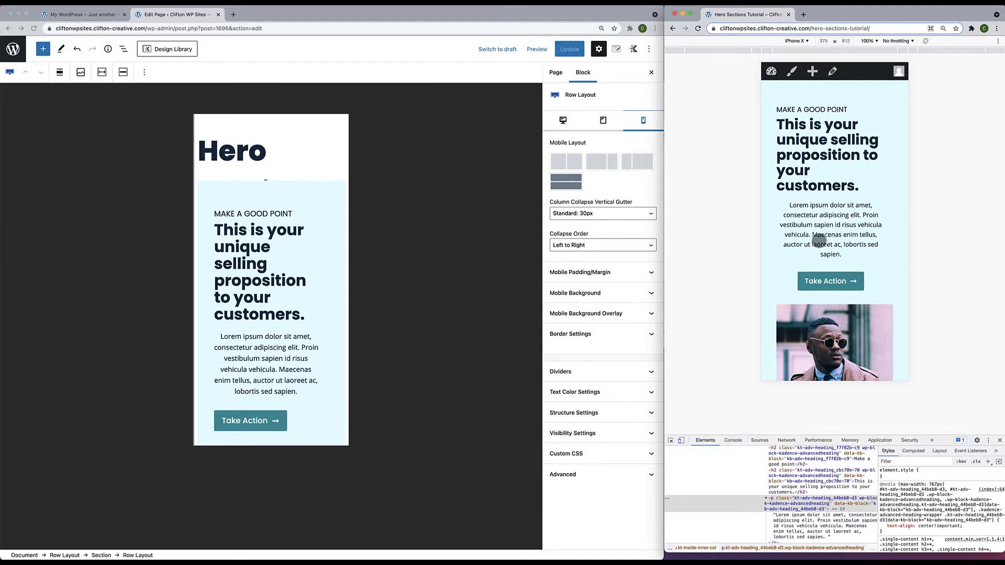
Center the mobile text alignment of the "MAKE A GOOD POINT" heading
{"action": "left_click", "coordinate": [259, 218]}
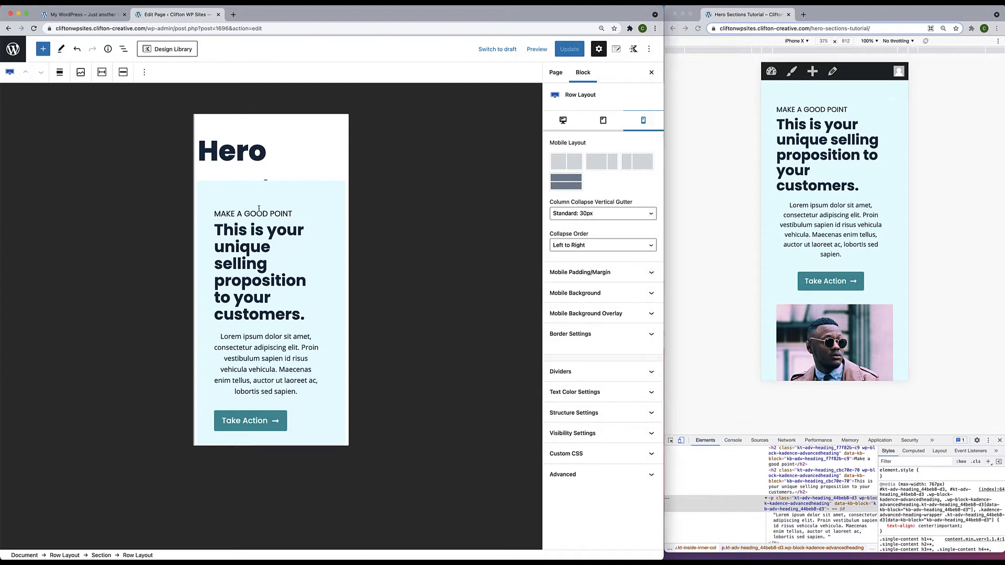
{"action": "left_click", "coordinate": [258, 216]}
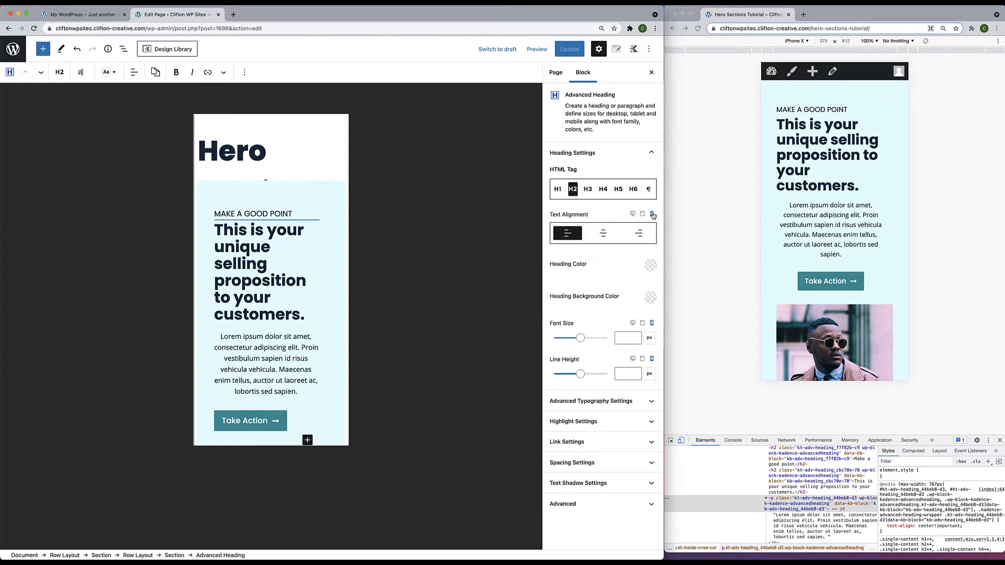
{"action": "left_click", "coordinate": [605, 233]}
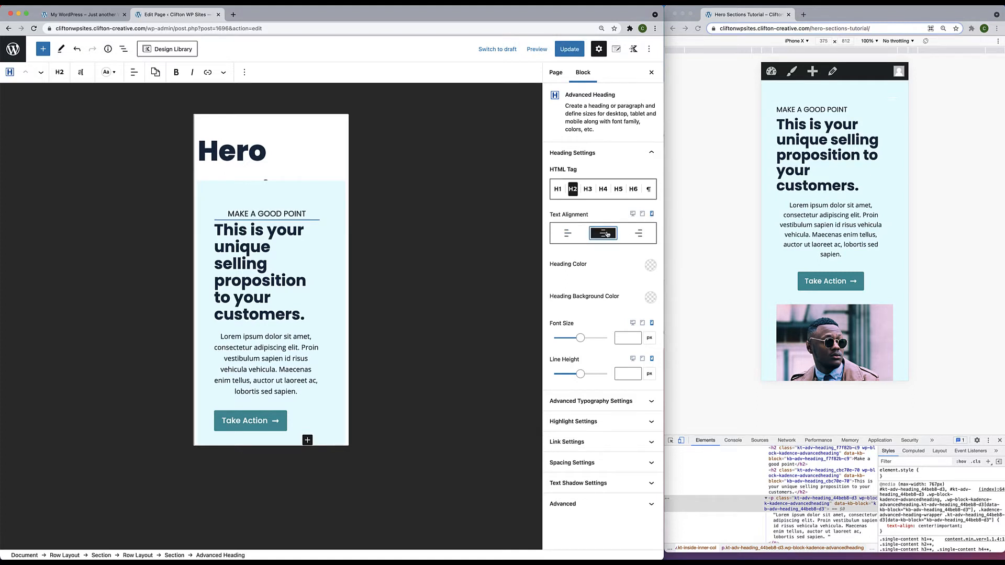
Center the main hero heading's mobile text alignment and set its mobile font size to 28 px
{"action": "left_click", "coordinate": [235, 251]}
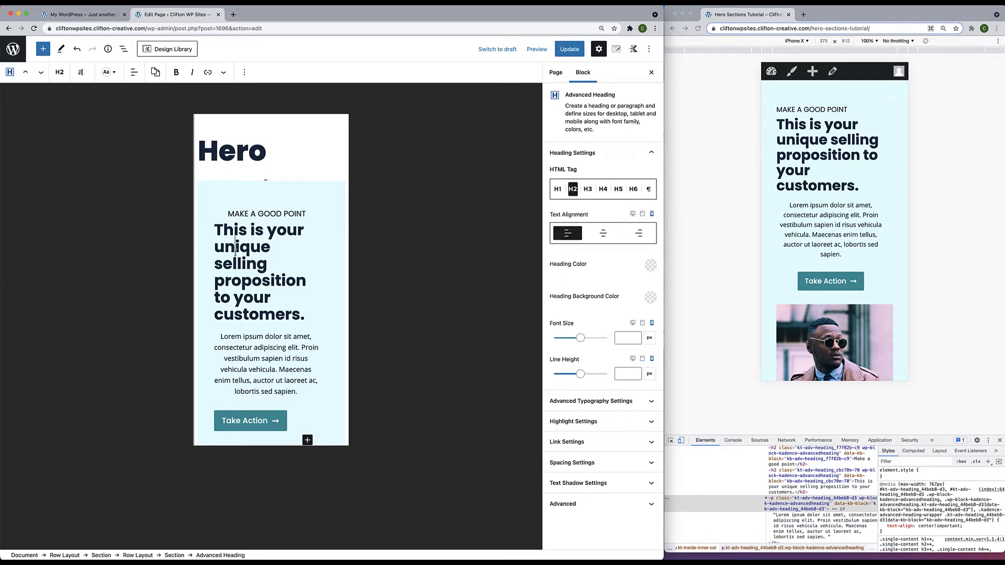
{"action": "left_click", "coordinate": [604, 237]}
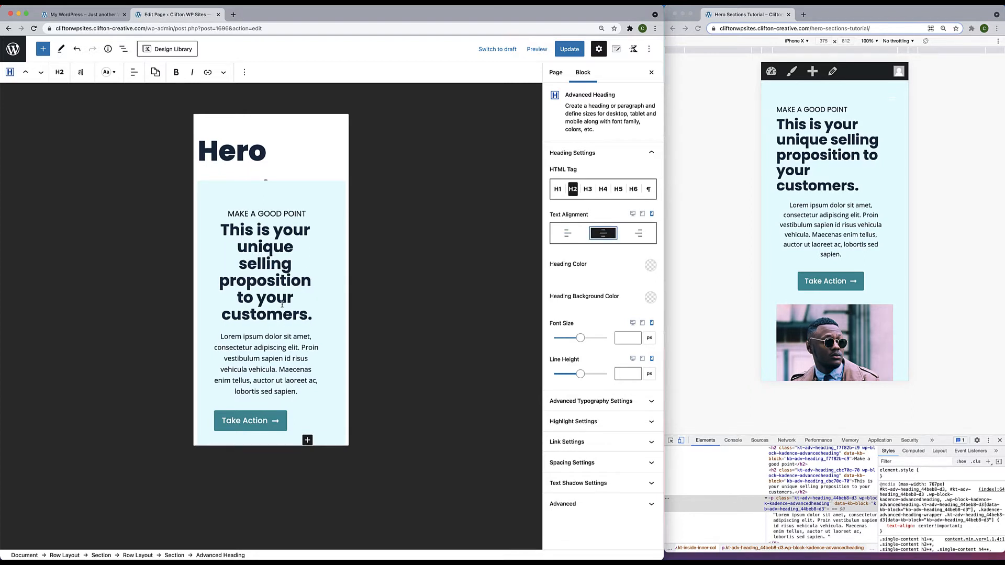
{"action": "left_click", "coordinate": [623, 339]}
{"action": "type", "text": "28"}
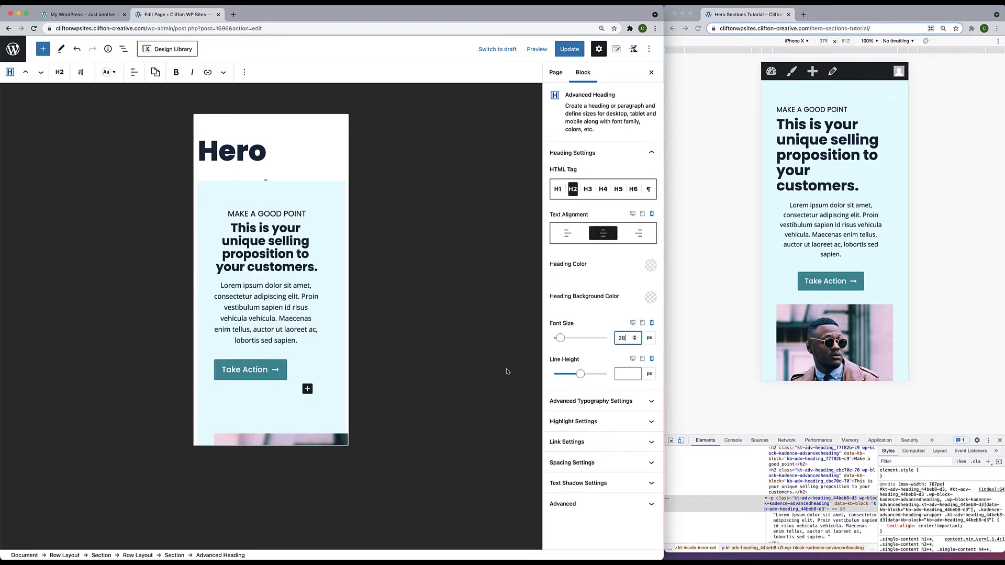
Set the "Take Action" button's mobile alignment to center
{"action": "left_click", "coordinate": [257, 288]}
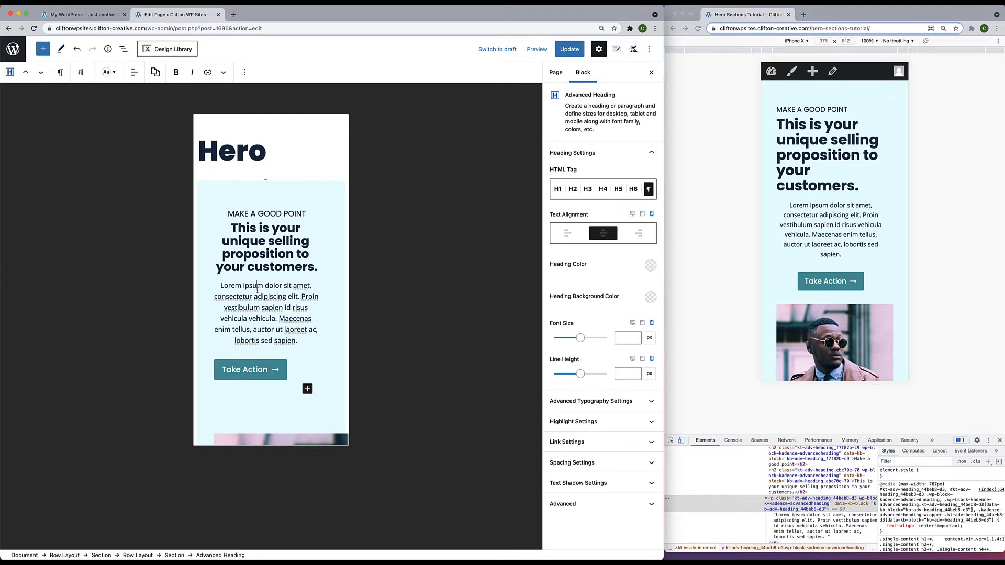
{"action": "left_click", "coordinate": [297, 371]}
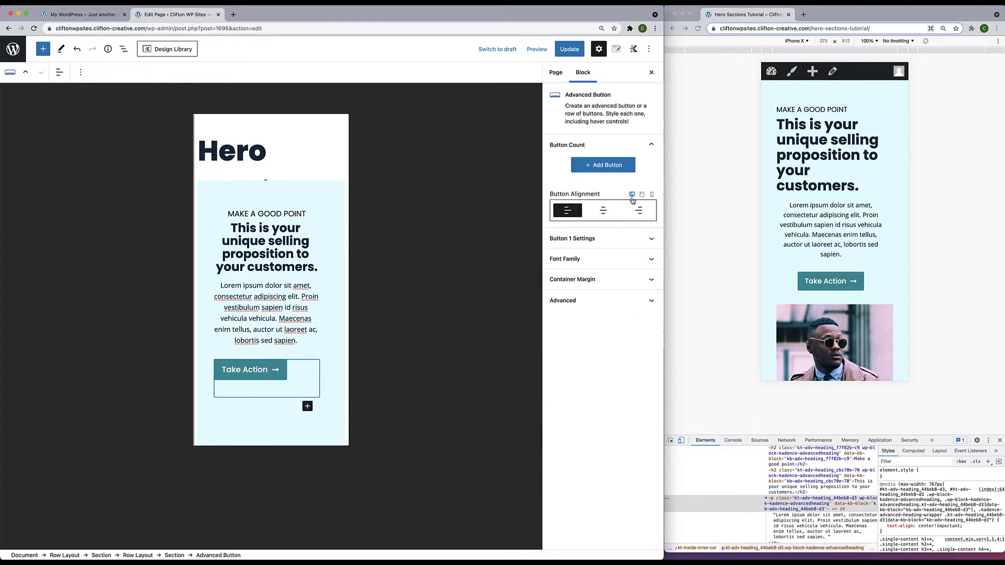
{"action": "left_click", "coordinate": [652, 197]}
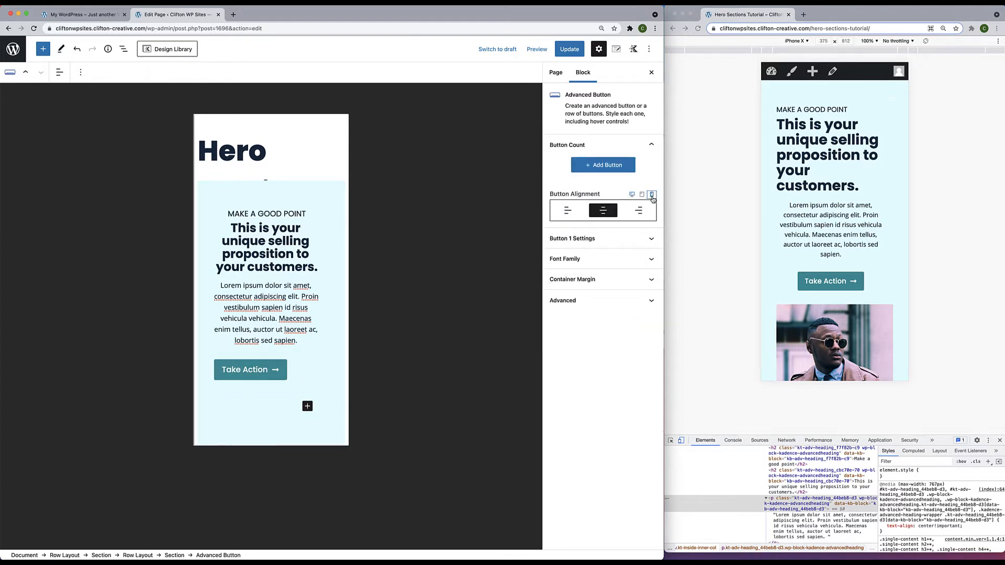
{"action": "left_click", "coordinate": [602, 213]}
{"action": "left_click", "coordinate": [602, 214]}
Update the page, then reload the published page and check the hero's text, button and image on the emulated iPhone X
{"action": "scroll", "coordinate": [273, 354], "scroll_direction": "down", "scroll_amount": 10}
{"action": "scroll", "coordinate": [274, 340], "scroll_direction": "up", "scroll_amount": 2}
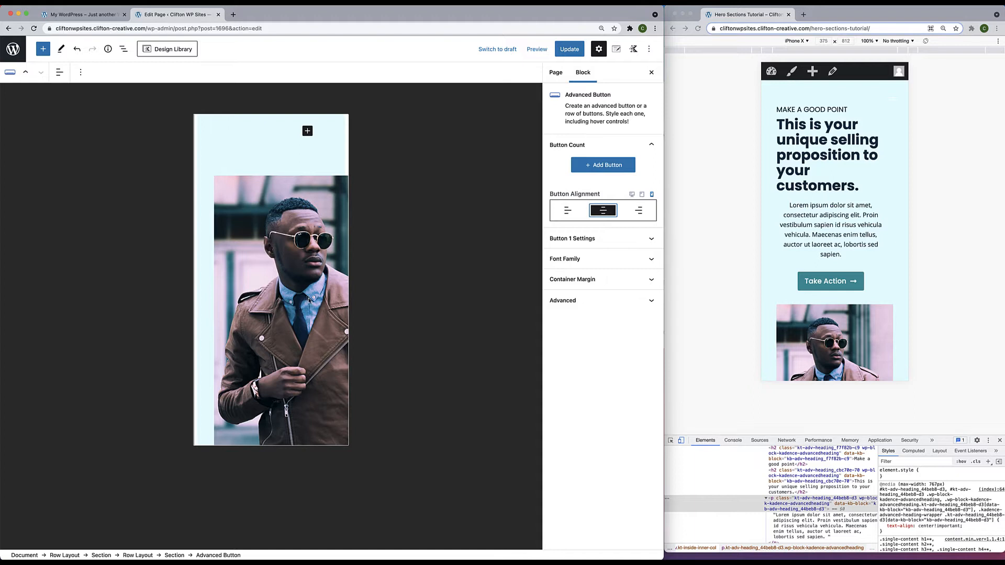
{"action": "scroll", "coordinate": [882, 249], "scroll_direction": "down", "scroll_amount": 5}
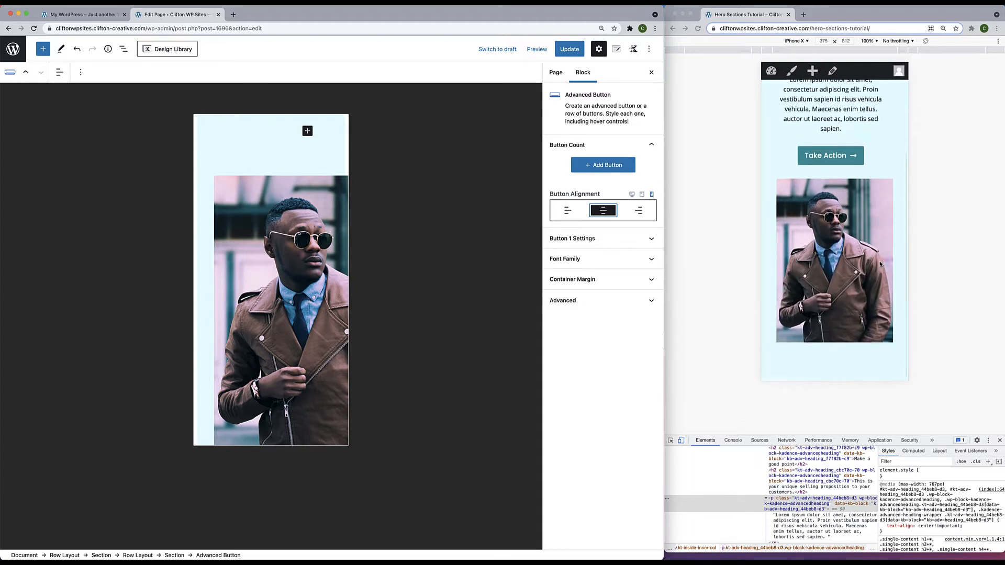
{"action": "scroll", "coordinate": [867, 257], "scroll_direction": "up", "scroll_amount": 1}
{"action": "scroll", "coordinate": [867, 258], "scroll_direction": "down", "scroll_amount": 2}
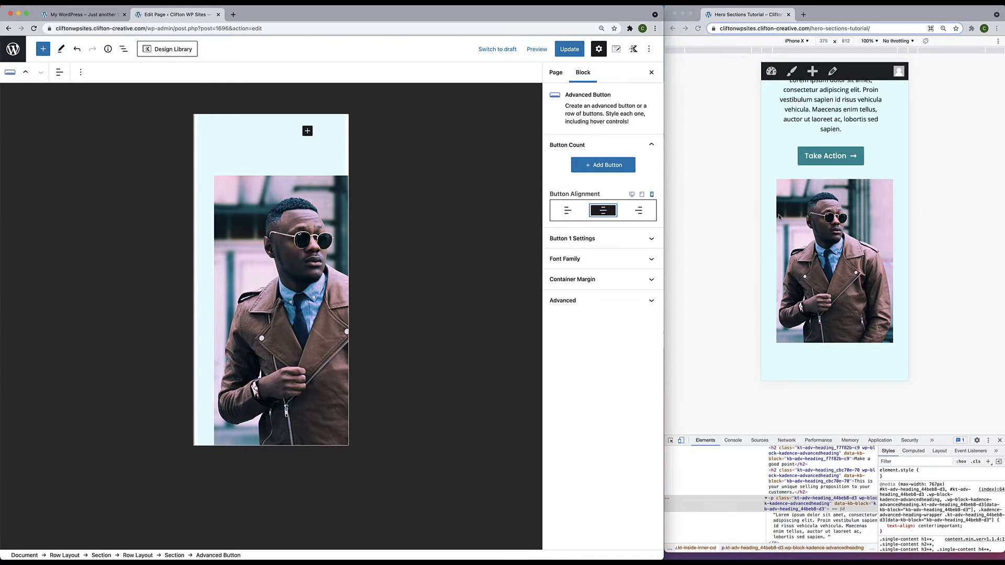
{"action": "scroll", "coordinate": [780, 217], "scroll_direction": "up", "scroll_amount": 5}
{"action": "key", "text": "super+s"}
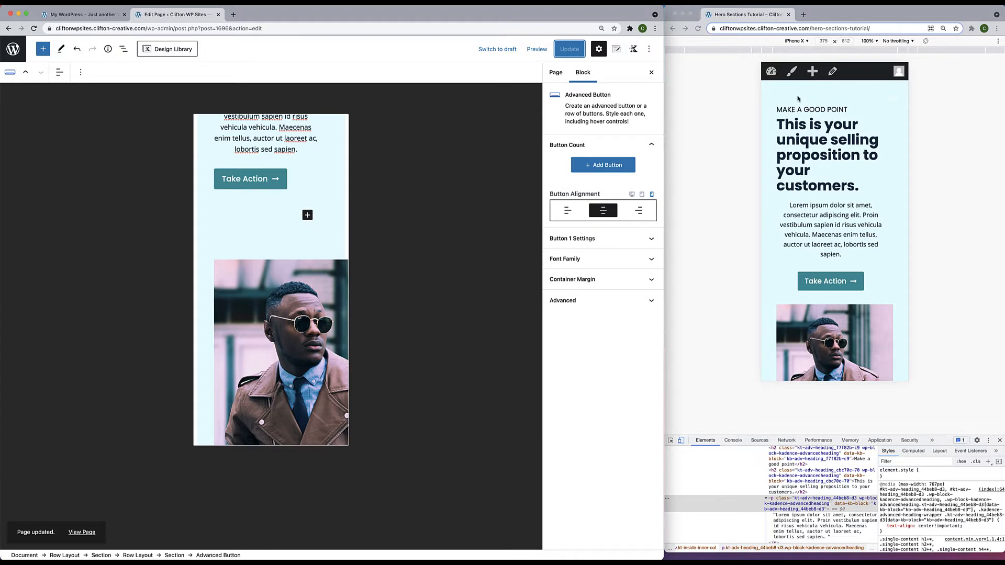
{"action": "left_click", "coordinate": [698, 28]}
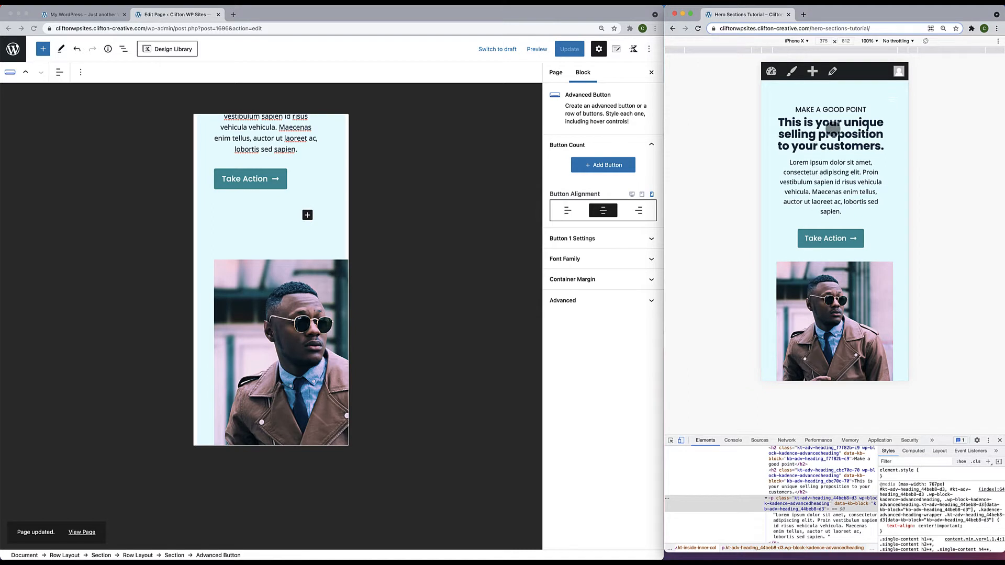
{"action": "scroll", "coordinate": [829, 230], "scroll_direction": "down", "scroll_amount": 2}
{"action": "scroll", "coordinate": [828, 230], "scroll_direction": "up", "scroll_amount": 2}
{"action": "scroll", "coordinate": [831, 235], "scroll_direction": "down", "scroll_amount": 3}
{"action": "scroll", "coordinate": [829, 300], "scroll_direction": "up", "scroll_amount": 2}
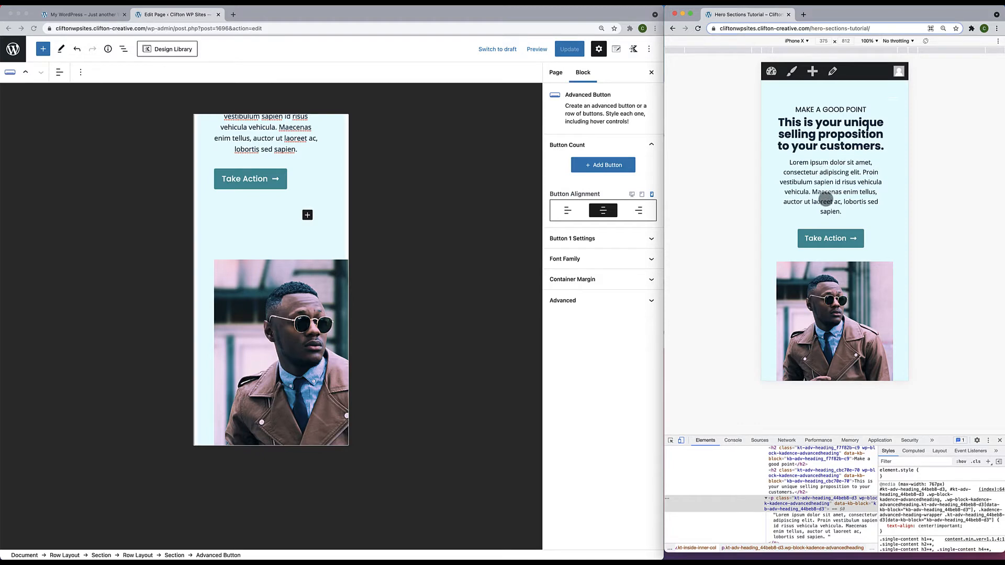
Return the row layout to desktop view and select the inner two-column row, with the block list view open
{"action": "scroll", "coordinate": [314, 258], "scroll_direction": "up", "scroll_amount": 6}
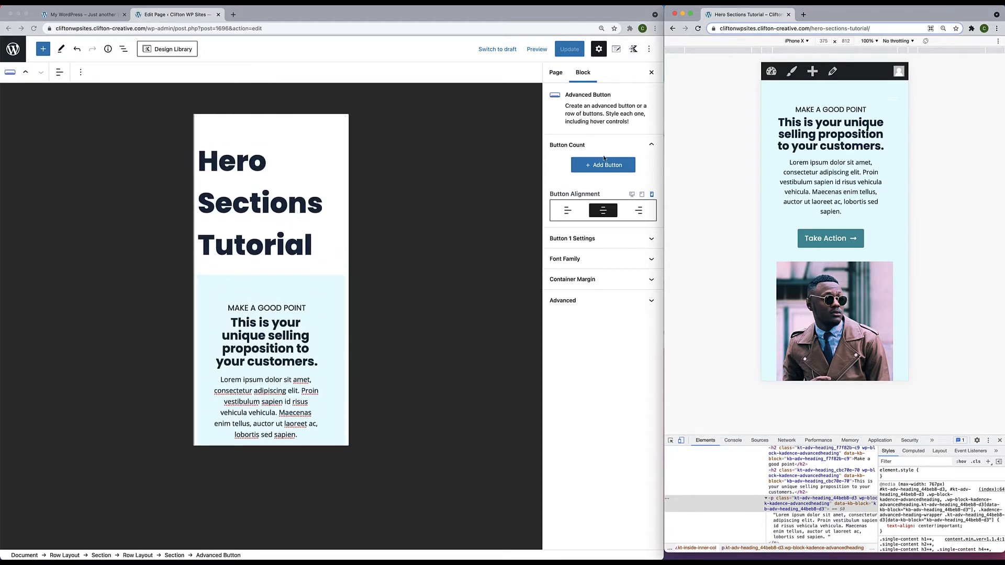
{"action": "left_click", "coordinate": [632, 195]}
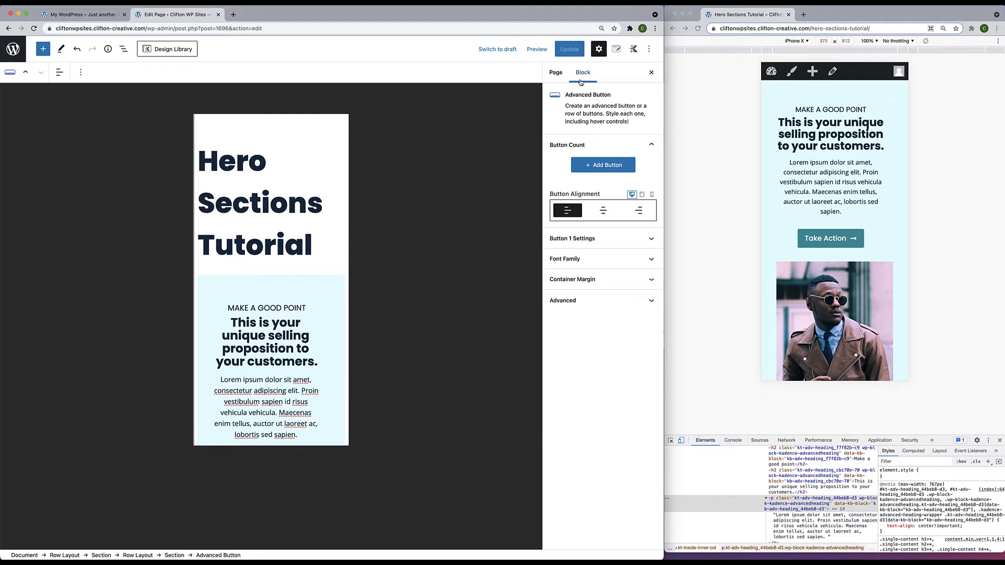
{"action": "left_click", "coordinate": [316, 238]}
{"action": "left_click", "coordinate": [325, 288]}
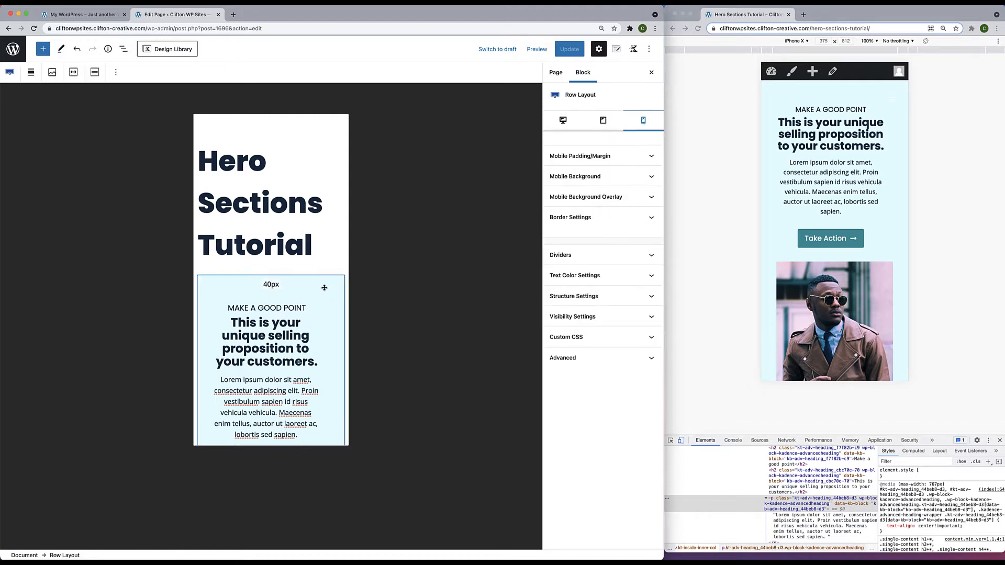
{"action": "left_click", "coordinate": [563, 120]}
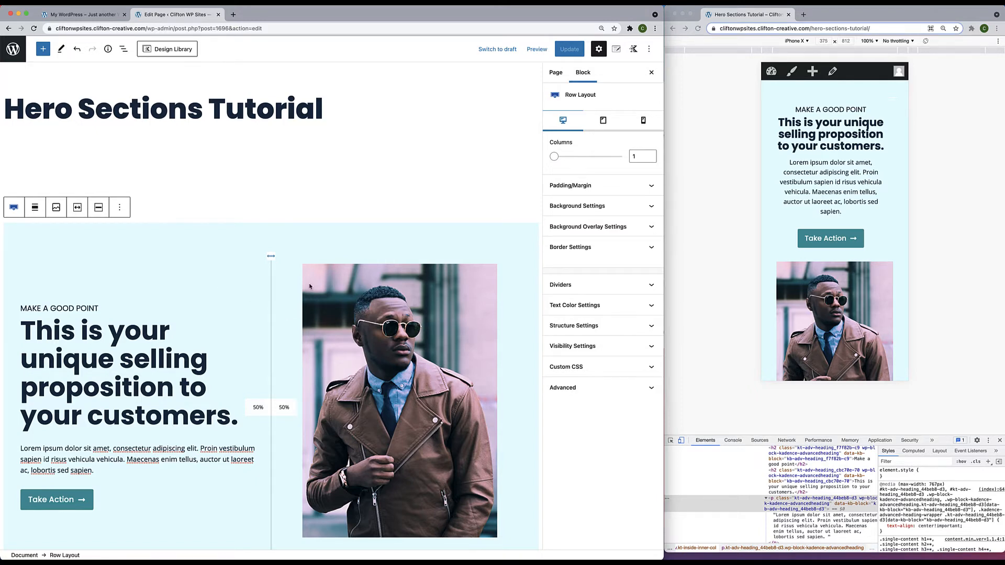
{"action": "left_click", "coordinate": [218, 265]}
{"action": "left_click", "coordinate": [275, 251]}
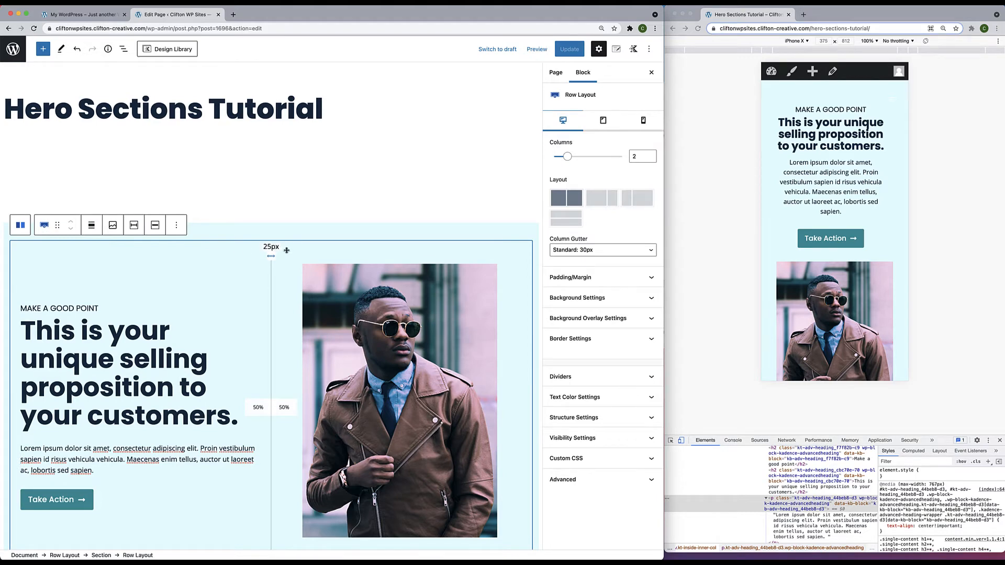
{"action": "left_click", "coordinate": [126, 49]}
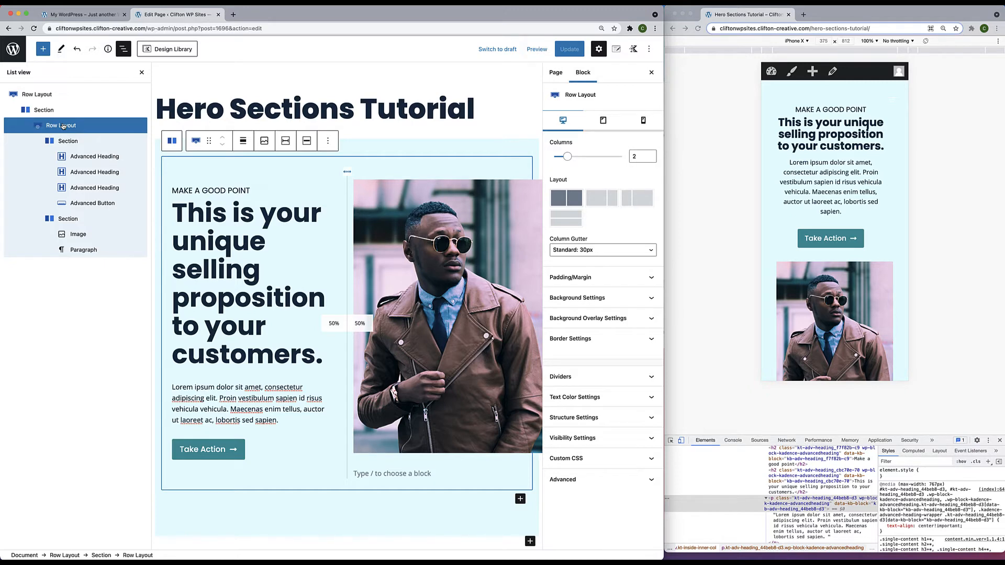
Compare the inner row's tablet, mobile and desktop layout settings
{"action": "left_click", "coordinate": [604, 124]}
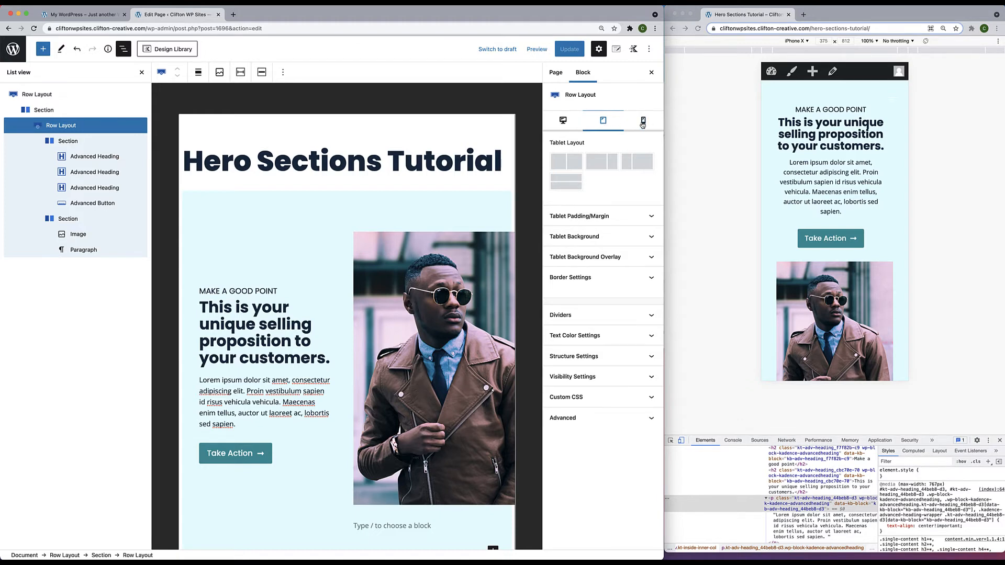
{"action": "left_click", "coordinate": [642, 123]}
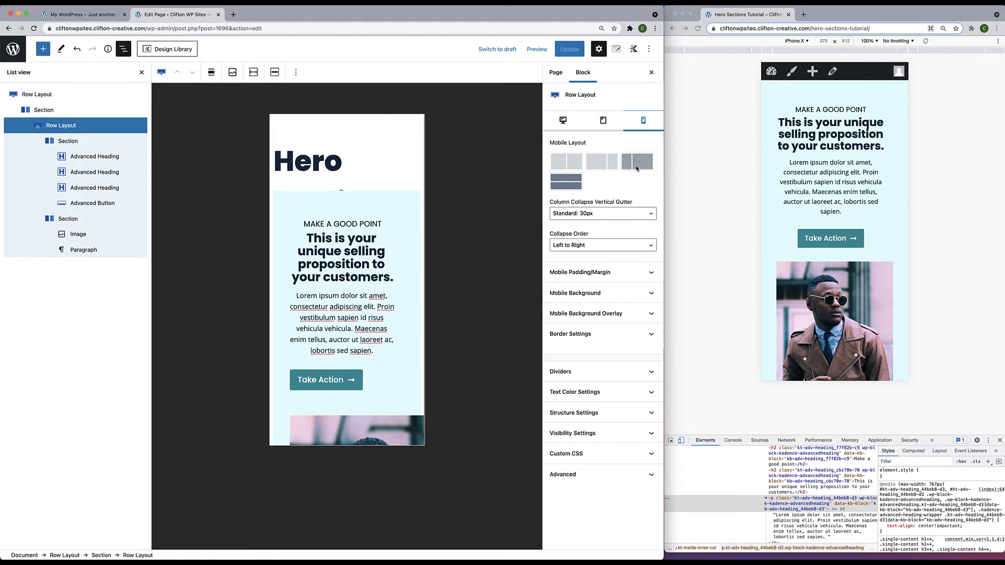
{"action": "left_click", "coordinate": [603, 121]}
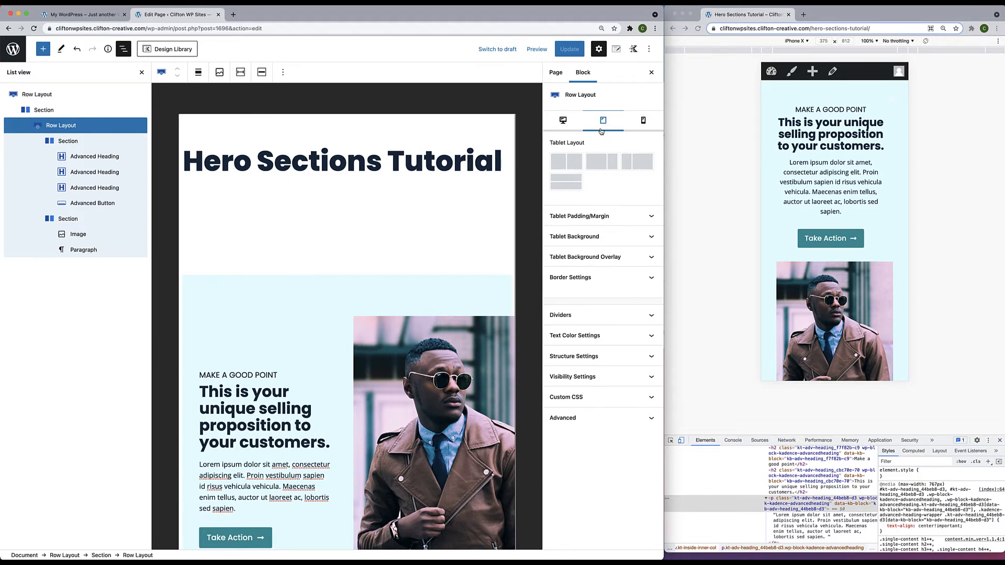
{"action": "left_click", "coordinate": [565, 121]}
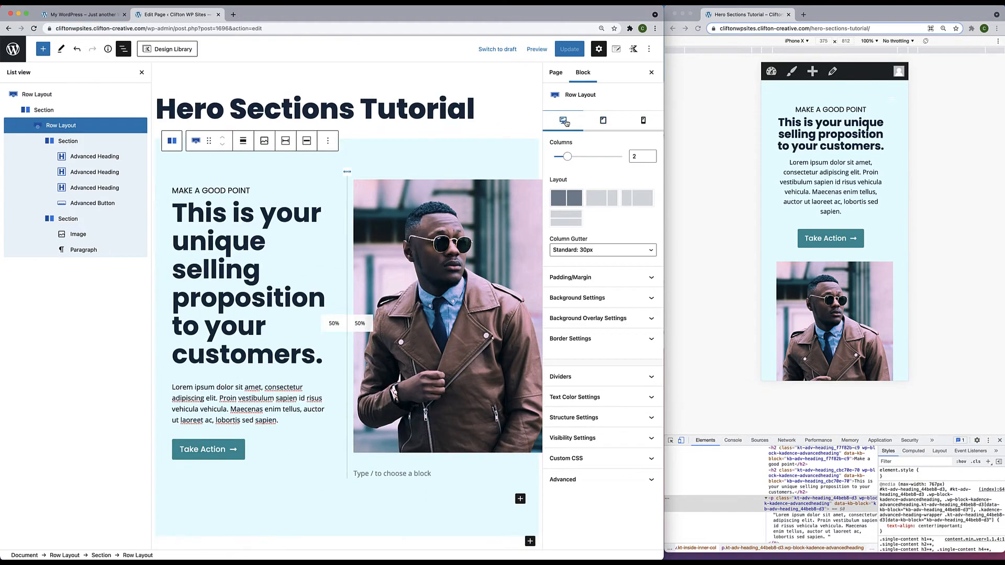
Set the inner row's mobile collapse order to Right to Left and check the stacking in the mobile preview
{"action": "left_click", "coordinate": [643, 122]}
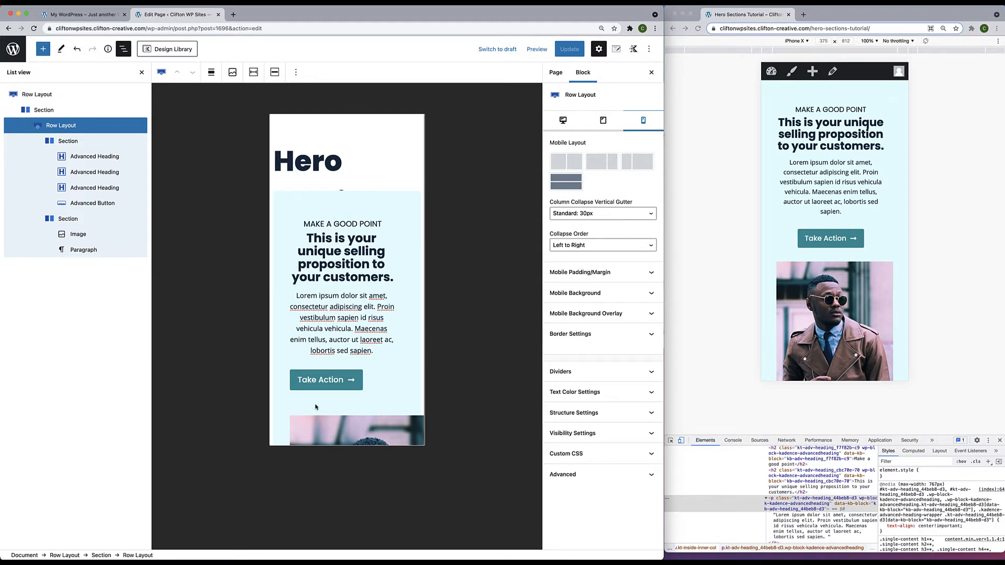
{"action": "scroll", "coordinate": [339, 393], "scroll_direction": "down", "scroll_amount": 5}
{"action": "scroll", "coordinate": [339, 393], "scroll_direction": "down", "scroll_amount": 3}
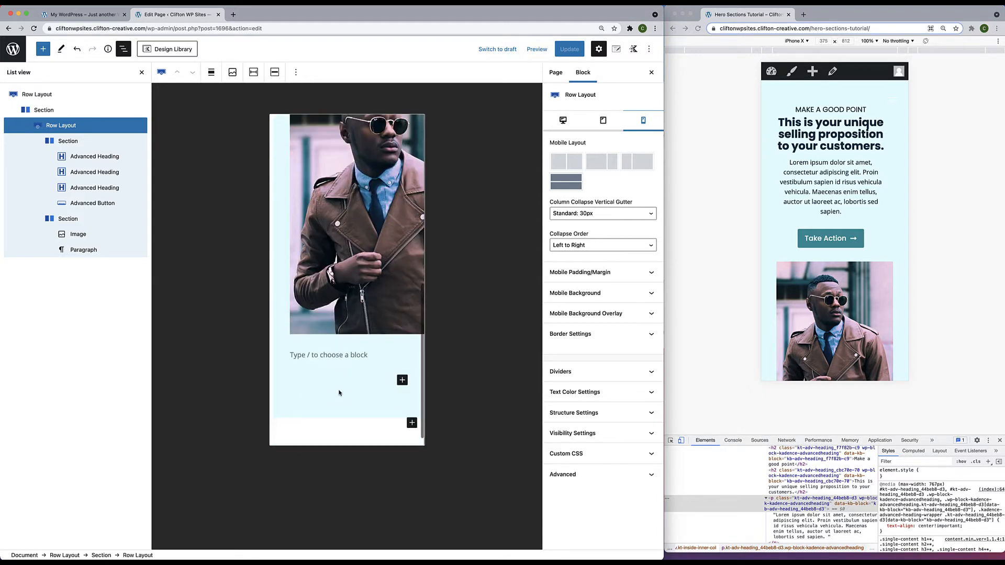
{"action": "scroll", "coordinate": [339, 393], "scroll_direction": "up", "scroll_amount": 10}
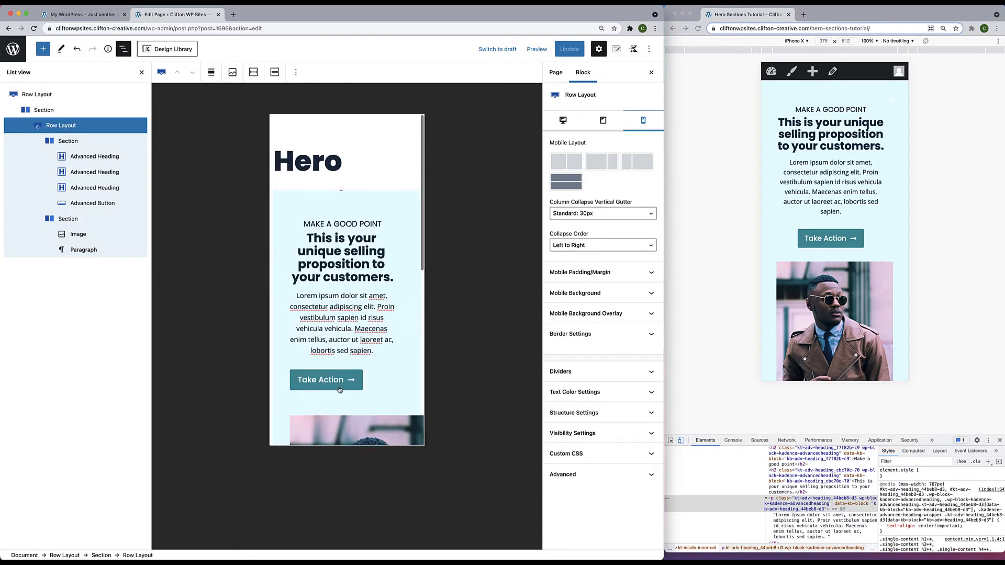
{"action": "left_click", "coordinate": [610, 248]}
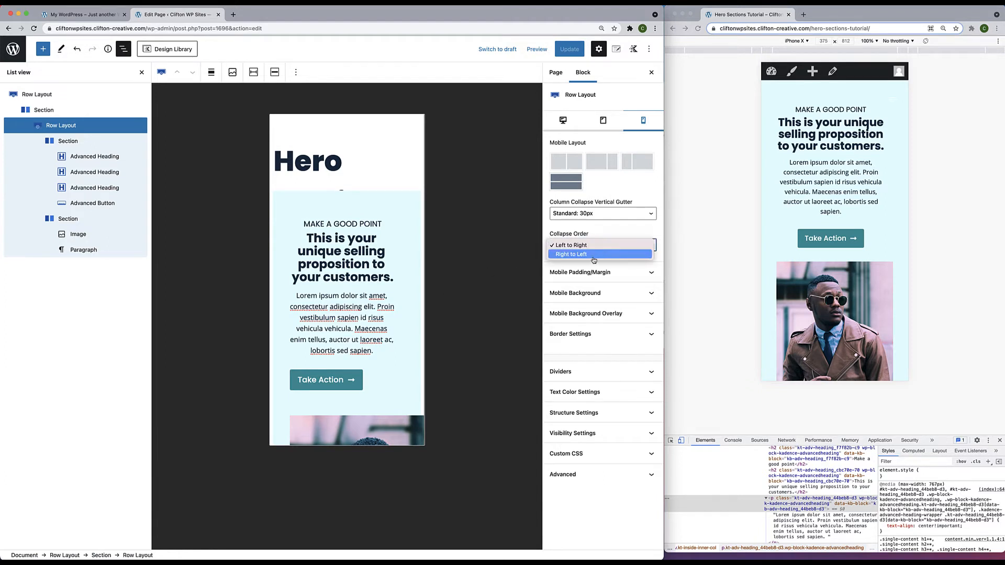
{"action": "left_click", "coordinate": [594, 258]}
{"action": "scroll", "coordinate": [361, 335], "scroll_direction": "down", "scroll_amount": 3}
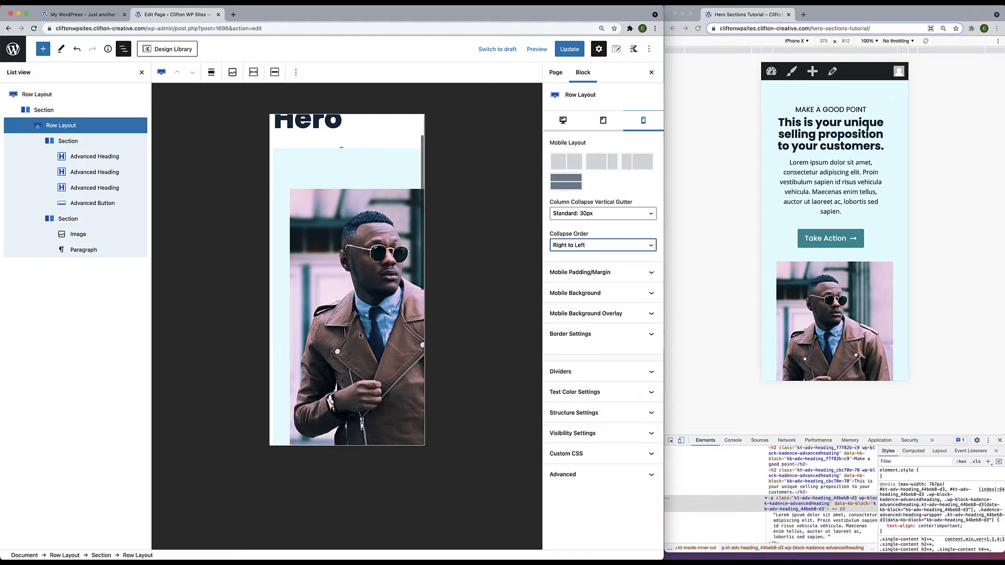
{"action": "scroll", "coordinate": [360, 335], "scroll_direction": "down", "scroll_amount": 3}
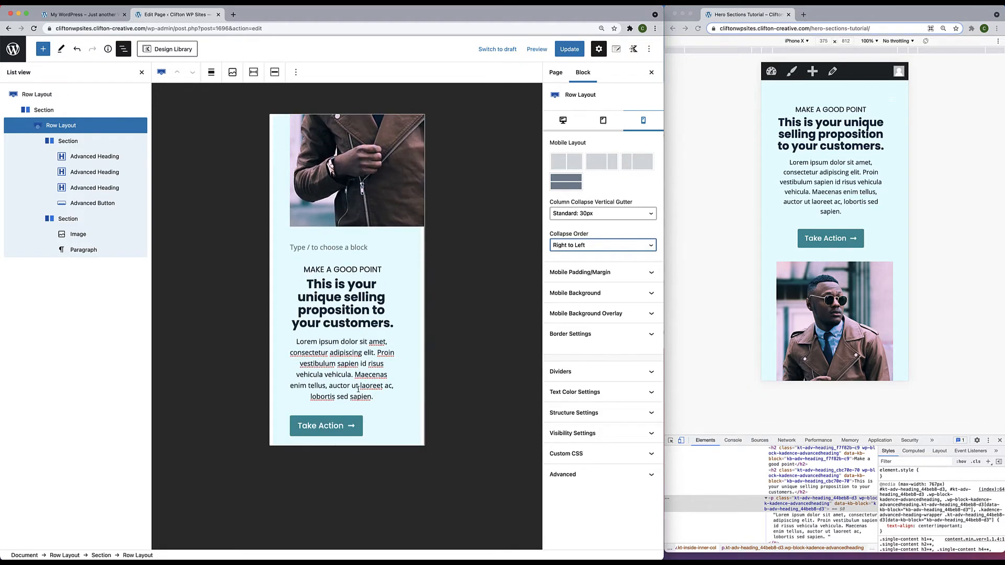
{"action": "scroll", "coordinate": [359, 392], "scroll_direction": "up", "scroll_amount": 10}
Update the page and reload the published page to compare the mobile stacking order with the editor preview
{"action": "left_click", "coordinate": [565, 52]}
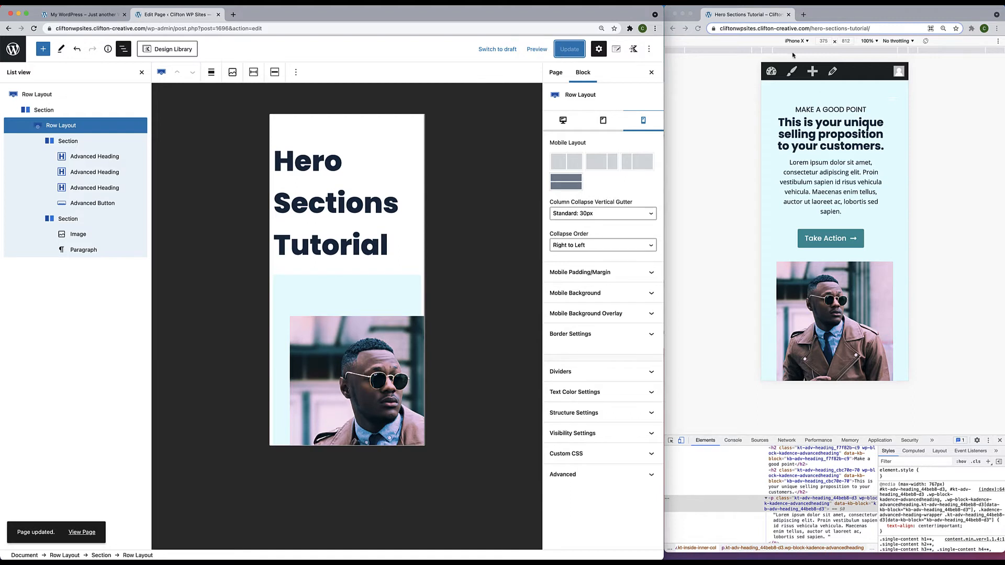
{"action": "left_click", "coordinate": [698, 30]}
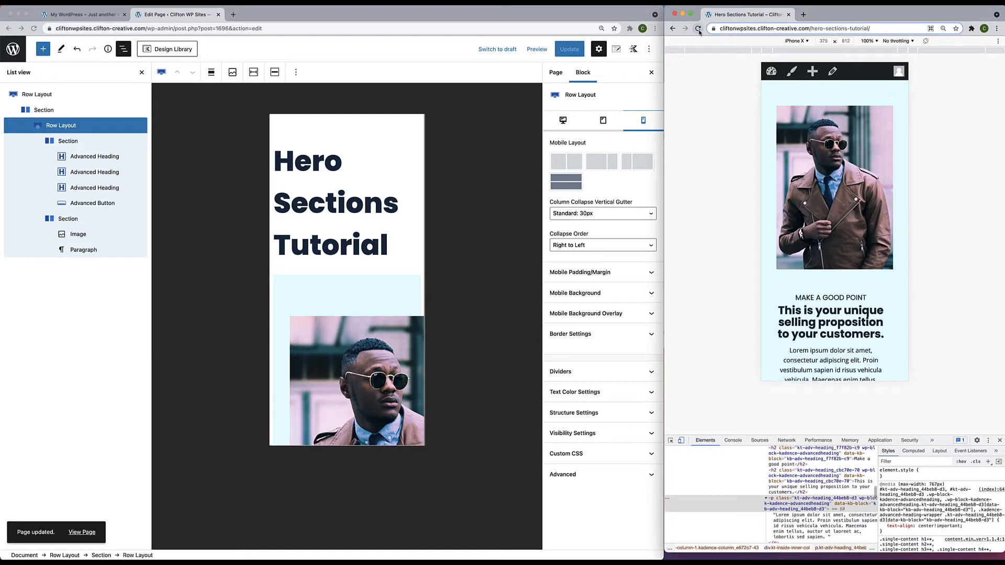
{"action": "scroll", "coordinate": [816, 291], "scroll_direction": "down", "scroll_amount": 1}
{"action": "scroll", "coordinate": [817, 291], "scroll_direction": "down", "scroll_amount": 1}
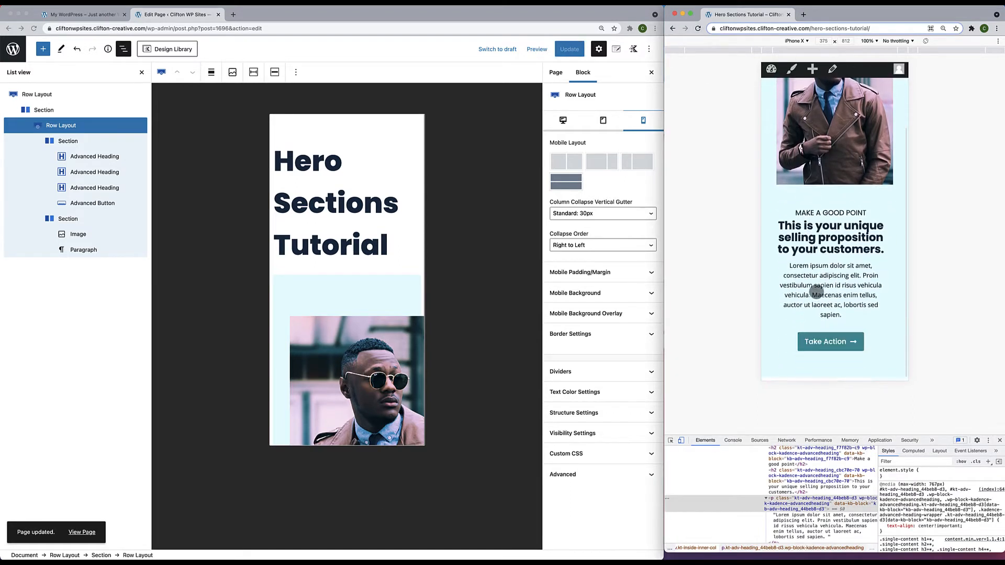
{"action": "scroll", "coordinate": [816, 291], "scroll_direction": "up", "scroll_amount": 2}
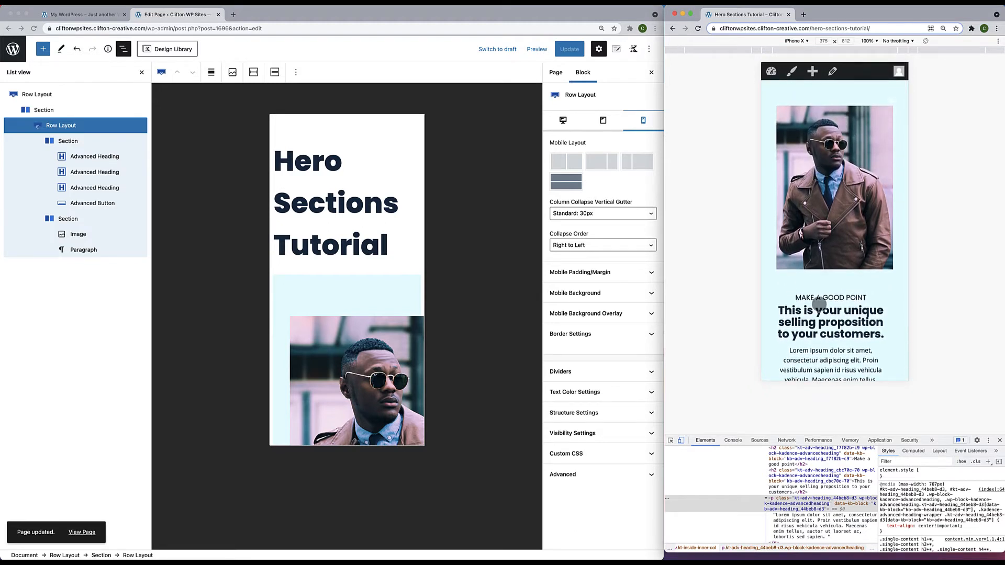
{"action": "scroll", "coordinate": [819, 305], "scroll_direction": "down", "scroll_amount": 2}
{"action": "scroll", "coordinate": [819, 304], "scroll_direction": "up", "scroll_amount": 2}
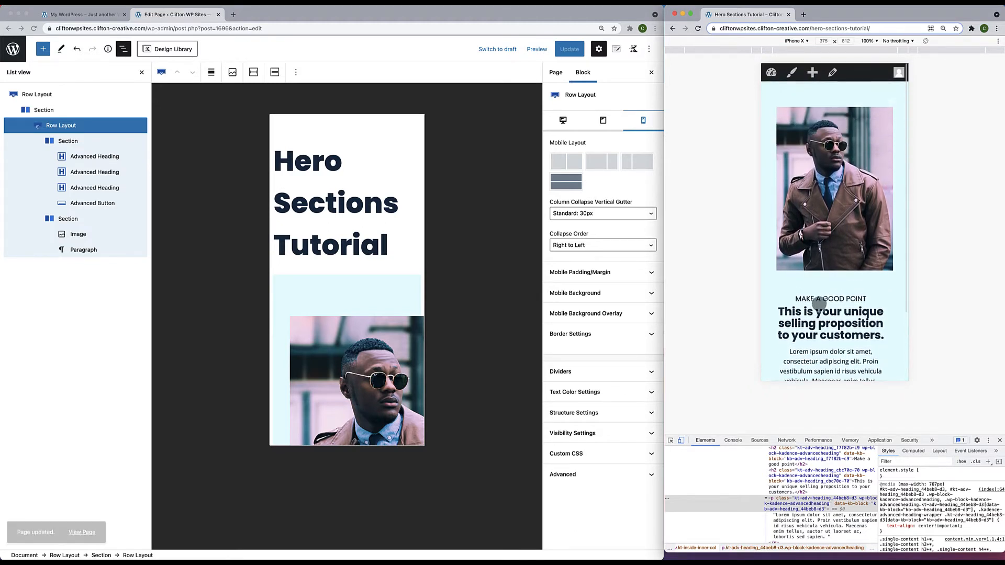
{"action": "left_click", "coordinate": [562, 48]}
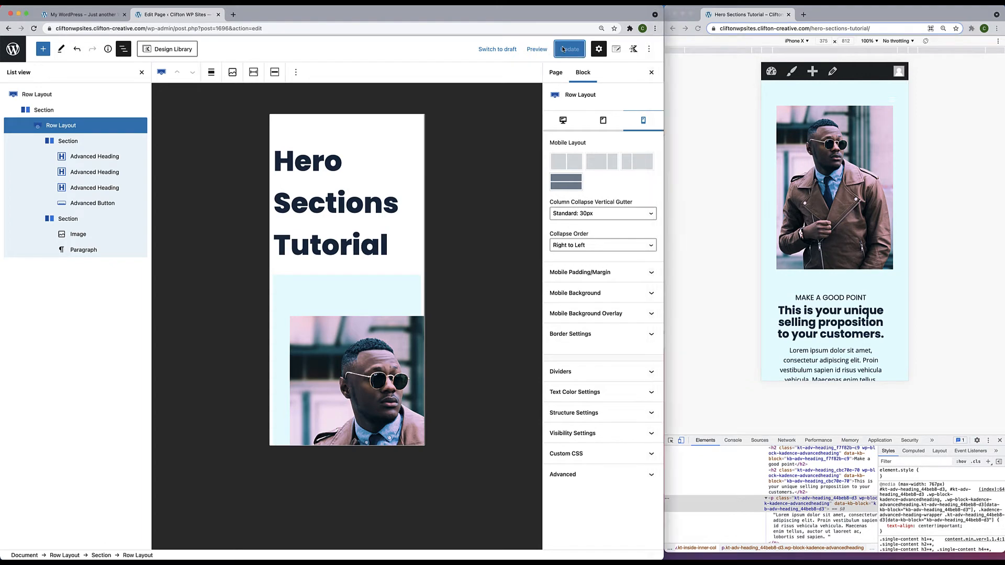
{"action": "scroll", "coordinate": [395, 304], "scroll_direction": "down", "scroll_amount": 5}
{"action": "scroll", "coordinate": [395, 305], "scroll_direction": "down", "scroll_amount": 3}
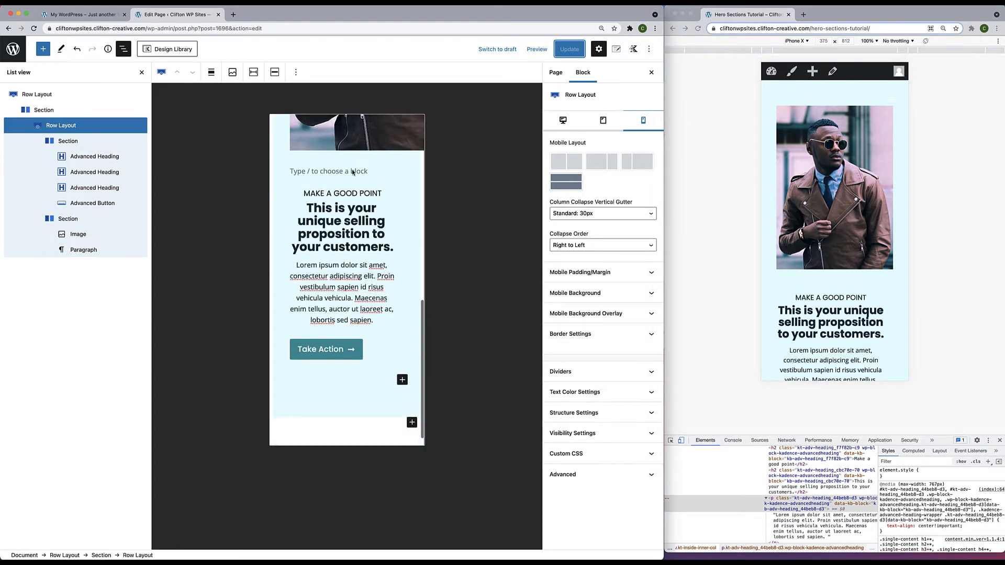
Check the inner row's tablet view, return it to desktop view, close the block list view and widen the editor window to full width
{"action": "scroll", "coordinate": [373, 262], "scroll_direction": "up", "scroll_amount": 1}
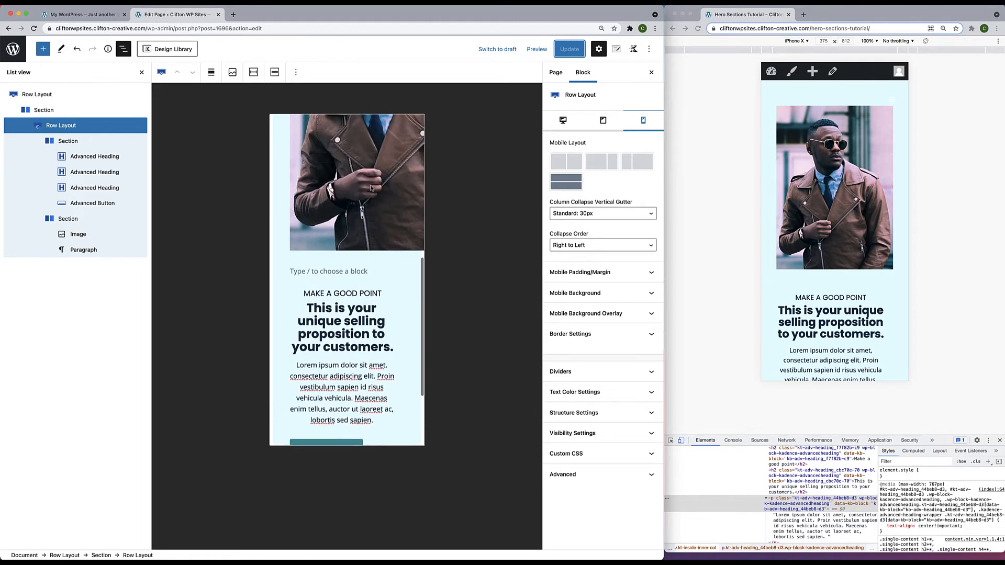
{"action": "left_click", "coordinate": [604, 121]}
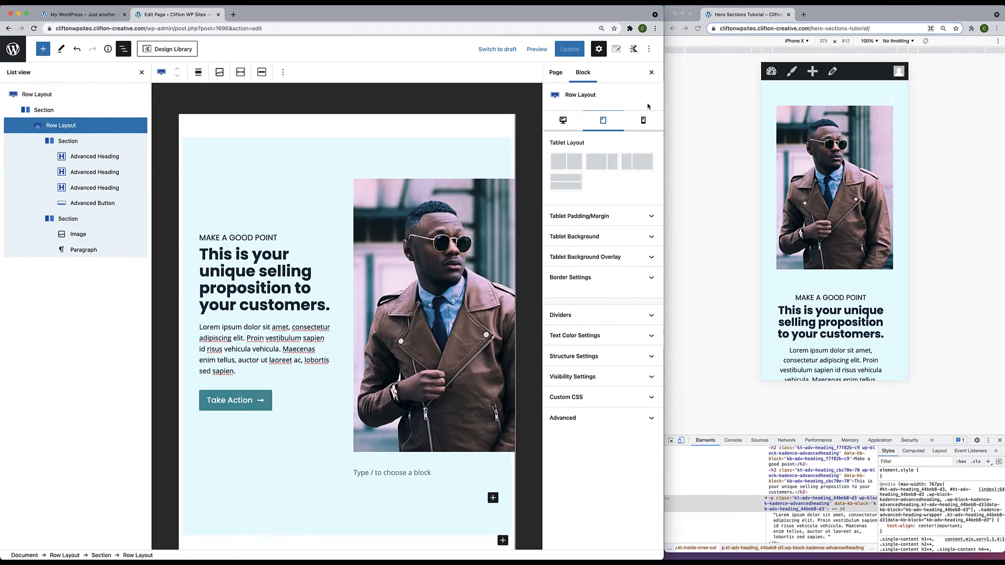
{"action": "left_click", "coordinate": [563, 121]}
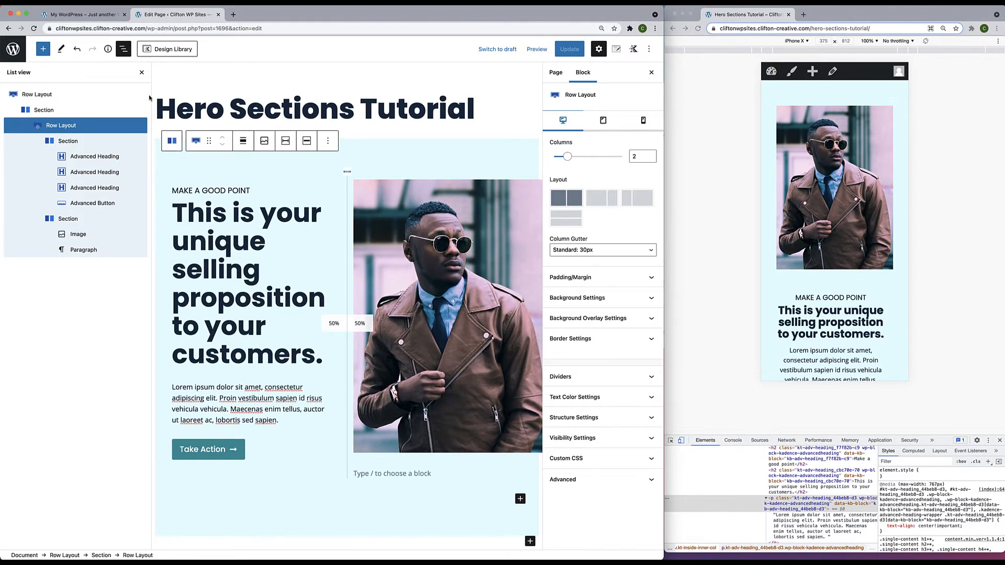
{"action": "left_click", "coordinate": [141, 73]}
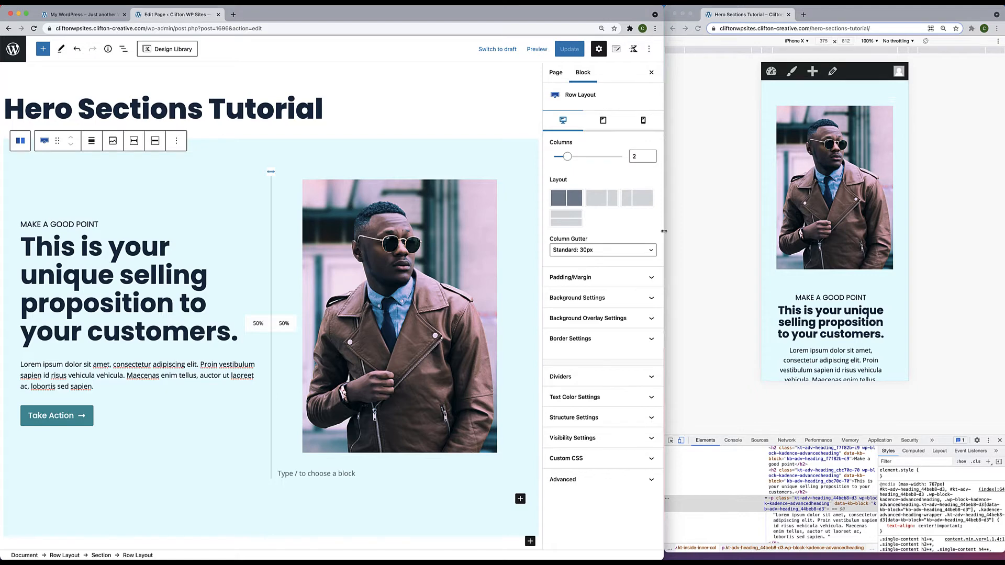
{"action": "left_click_drag", "start_coordinate": [664, 231], "coordinate": [1003, 221]}
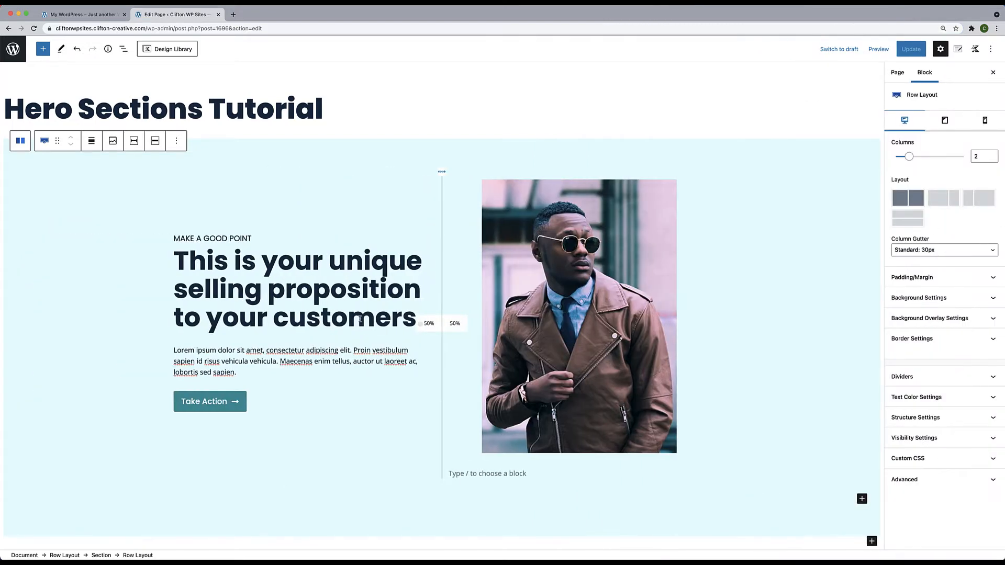
{"action": "scroll", "coordinate": [360, 318], "scroll_direction": "down", "scroll_amount": 2}
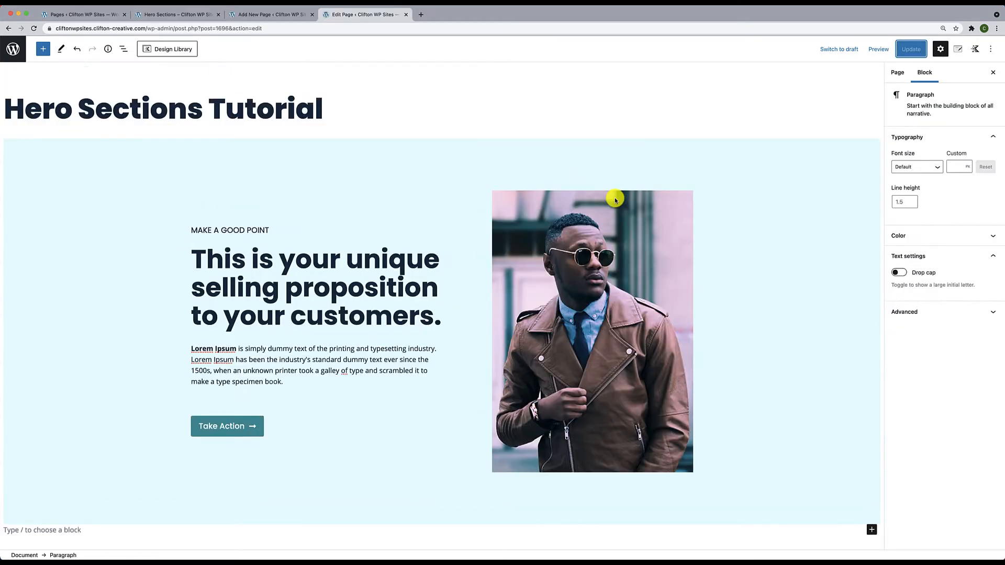
Review the Hero Section #2 example on the published Hero Sections page
{"action": "left_click", "coordinate": [183, 16]}
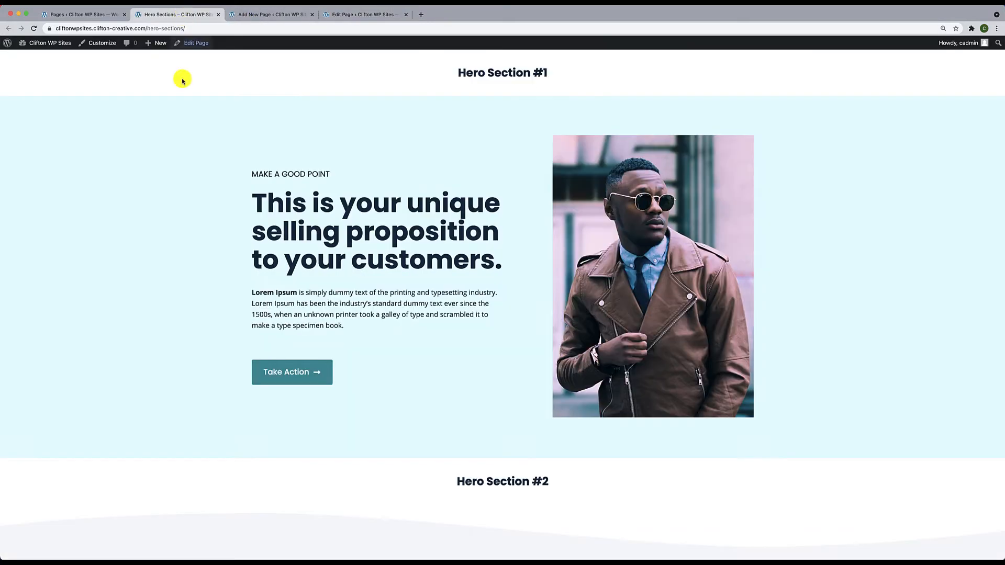
{"action": "scroll", "coordinate": [253, 276], "scroll_direction": "down", "scroll_amount": 7}
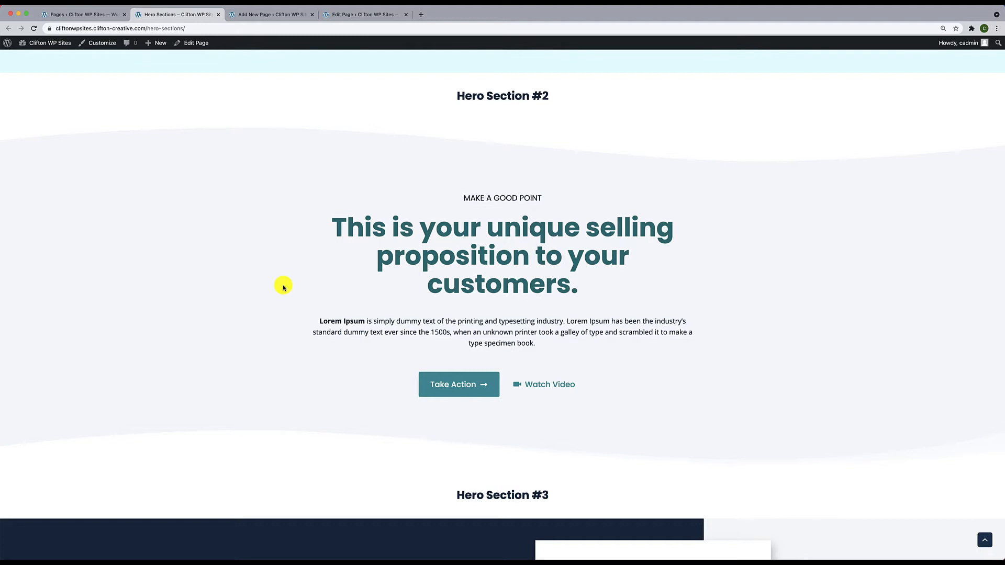
{"action": "scroll", "coordinate": [283, 286], "scroll_direction": "up", "scroll_amount": 3}
Insert a Row Layout block with a single column on the new Hero Section #2 page
{"action": "left_click", "coordinate": [262, 14]}
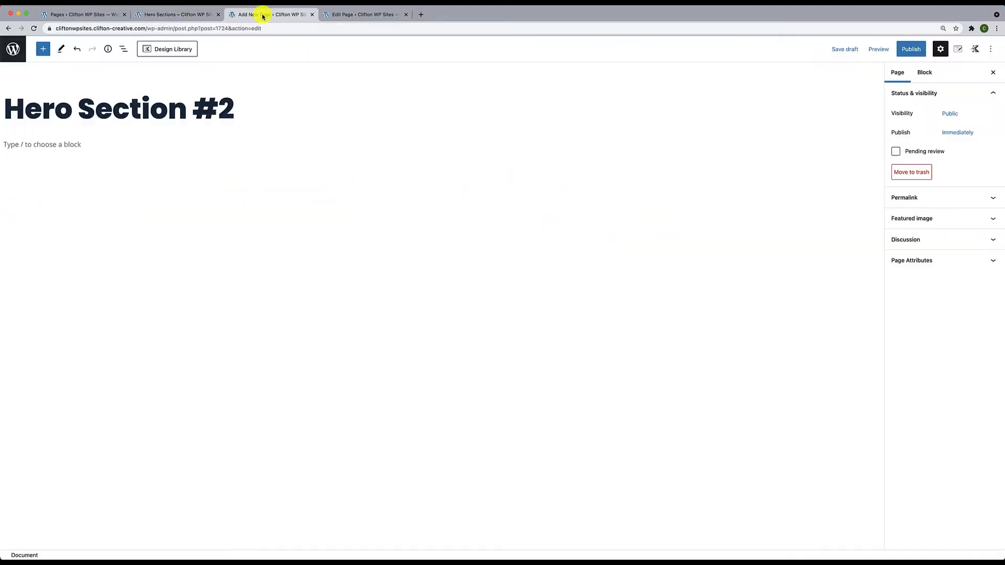
{"action": "left_click", "coordinate": [44, 49]}
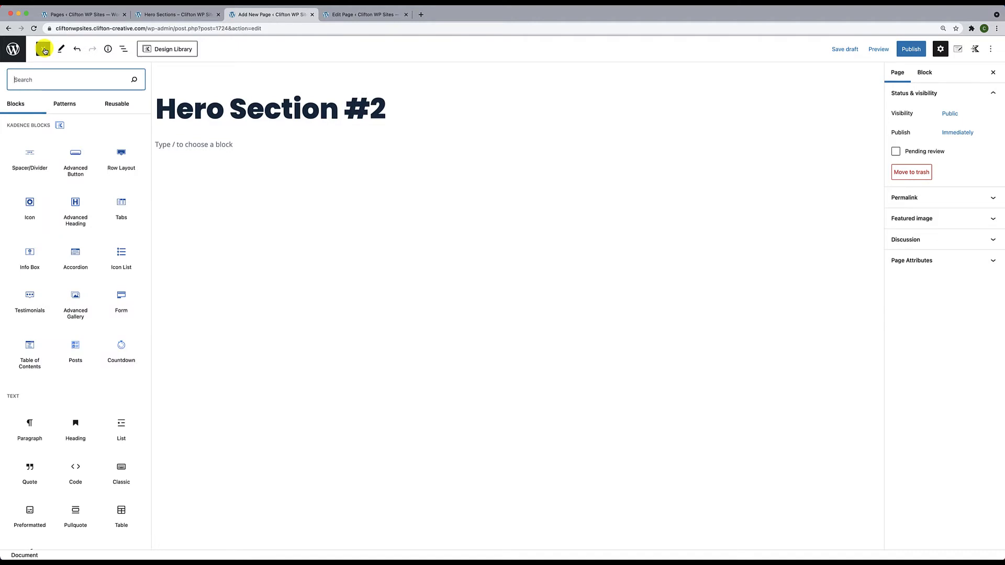
{"action": "mouse_move", "coordinate": [125, 157]}
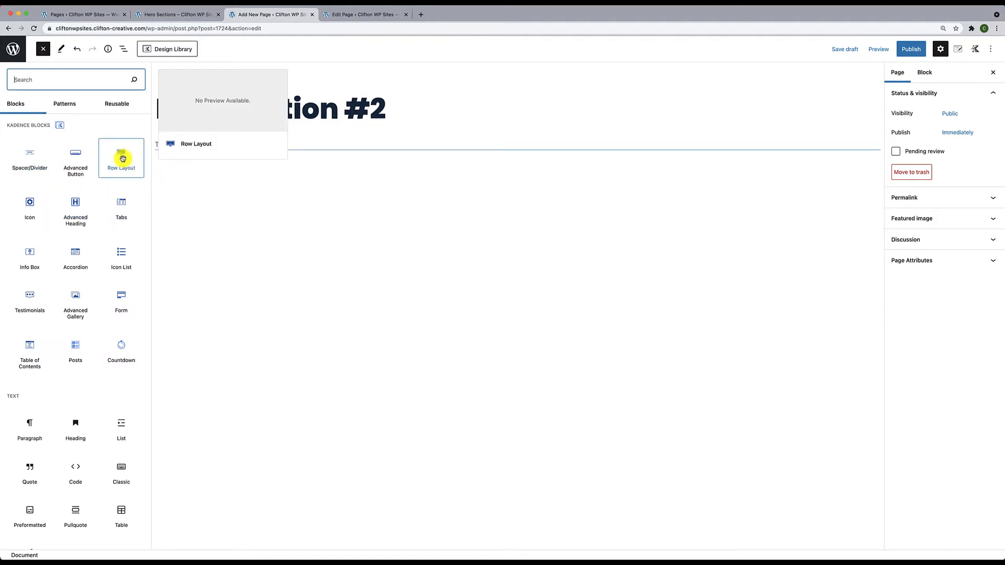
{"action": "left_click", "coordinate": [123, 158]}
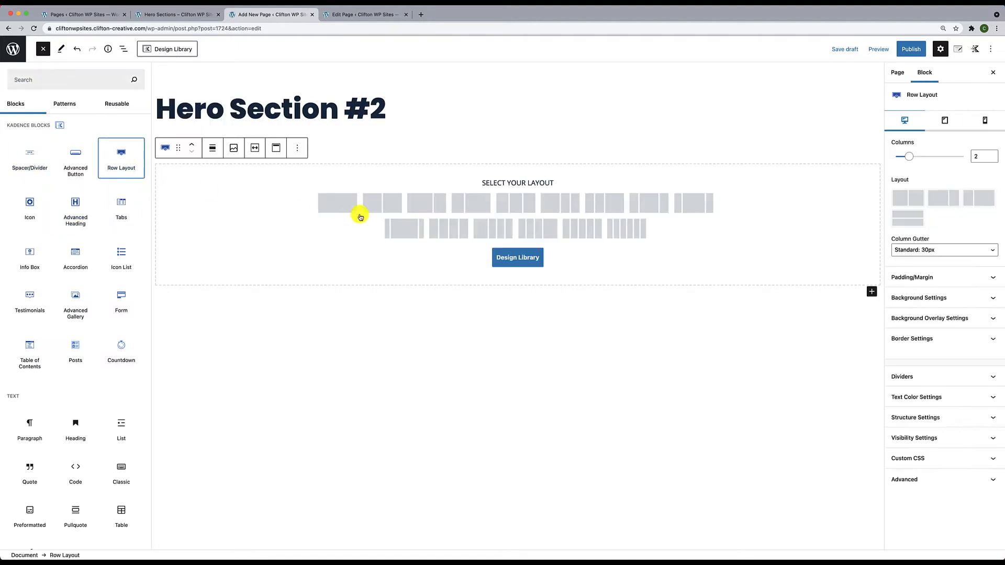
{"action": "left_click", "coordinate": [273, 204]}
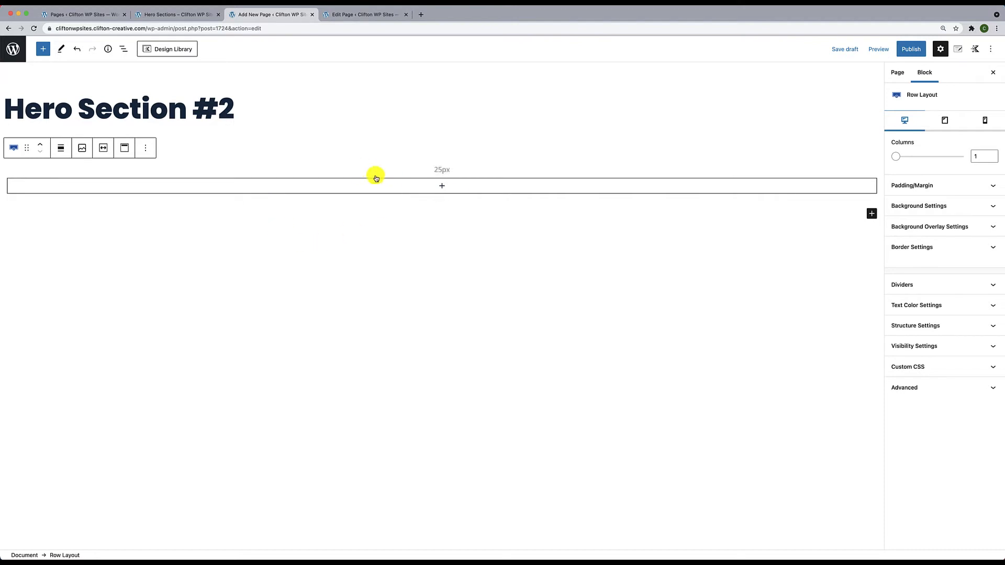
Check the page layout settings and make the row's content max width inherit from the theme
{"action": "left_click", "coordinate": [960, 50]}
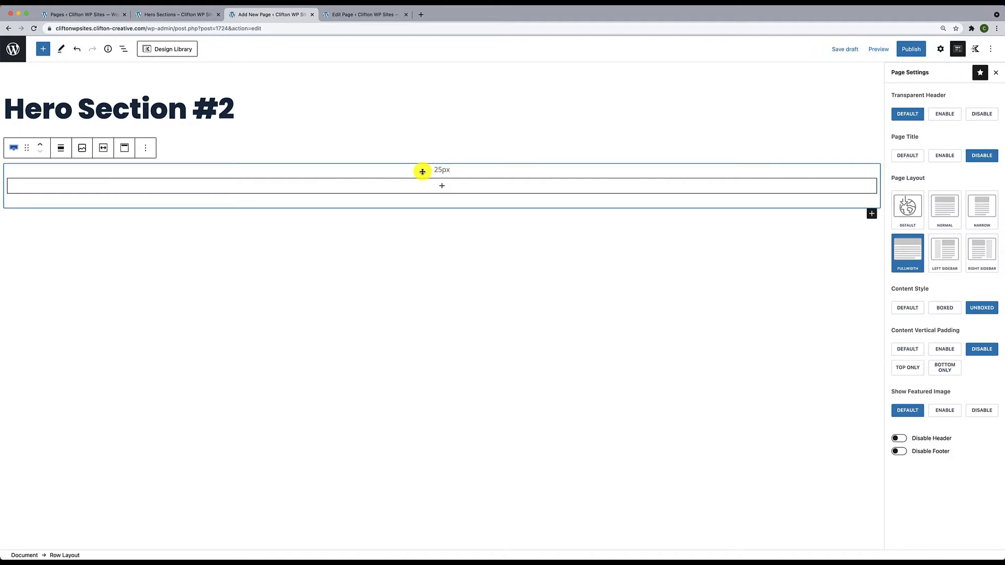
{"action": "left_click", "coordinate": [940, 49]}
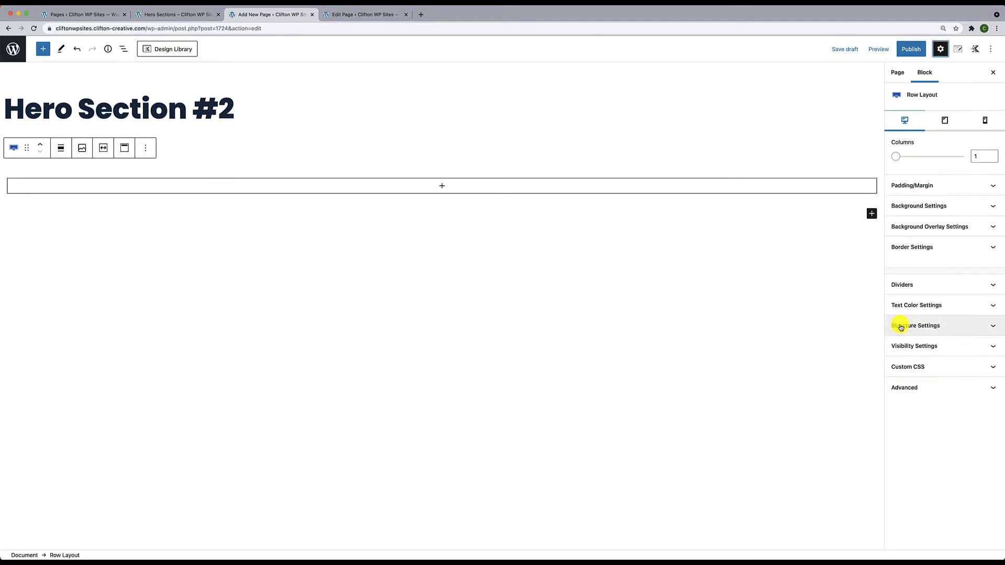
{"action": "left_click", "coordinate": [923, 328]}
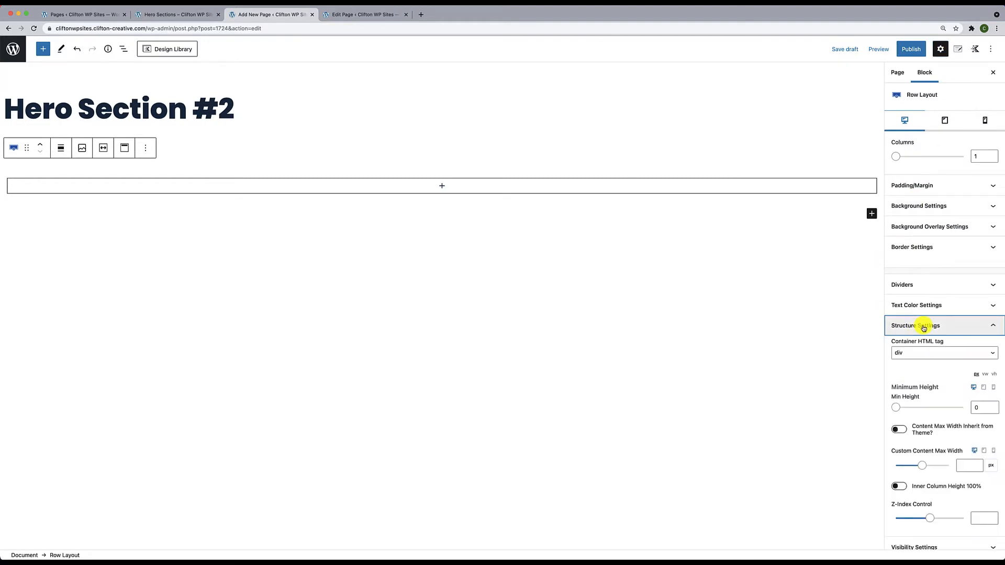
{"action": "left_click", "coordinate": [900, 430]}
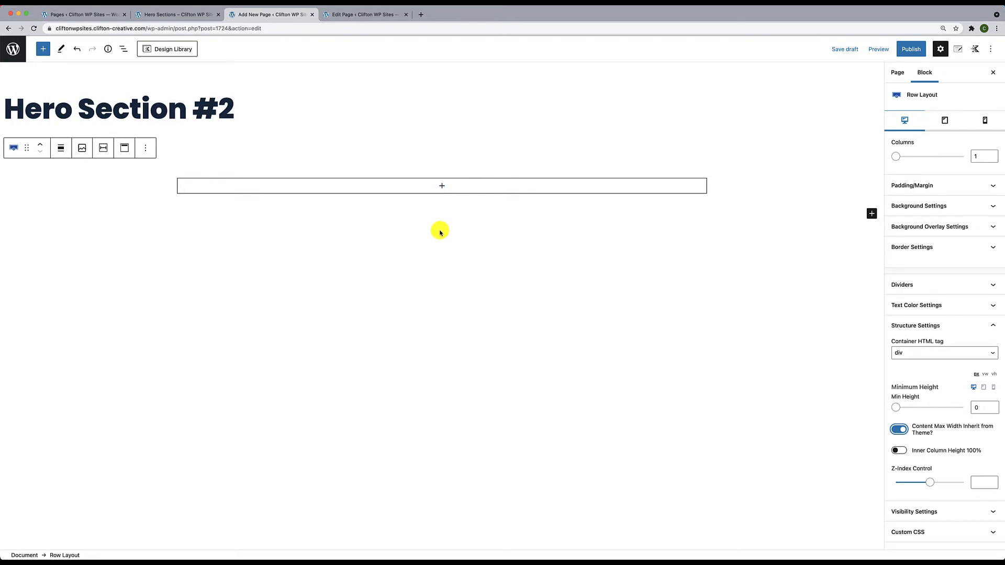
Compare with the Hero Section #2 example, try a custom content max width of 800 px, and restore the theme-inherited width
{"action": "left_click", "coordinate": [191, 14]}
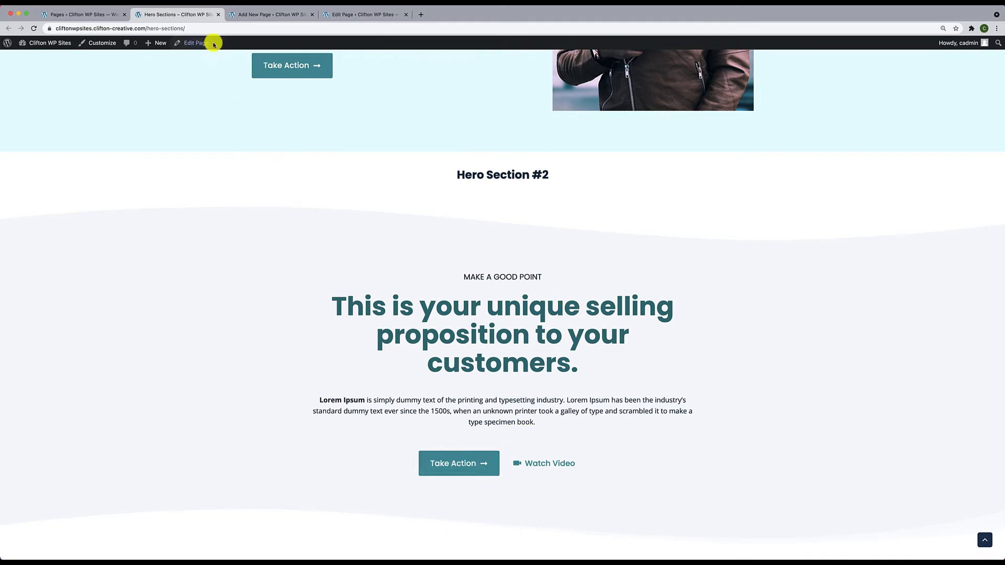
{"action": "left_click", "coordinate": [242, 14]}
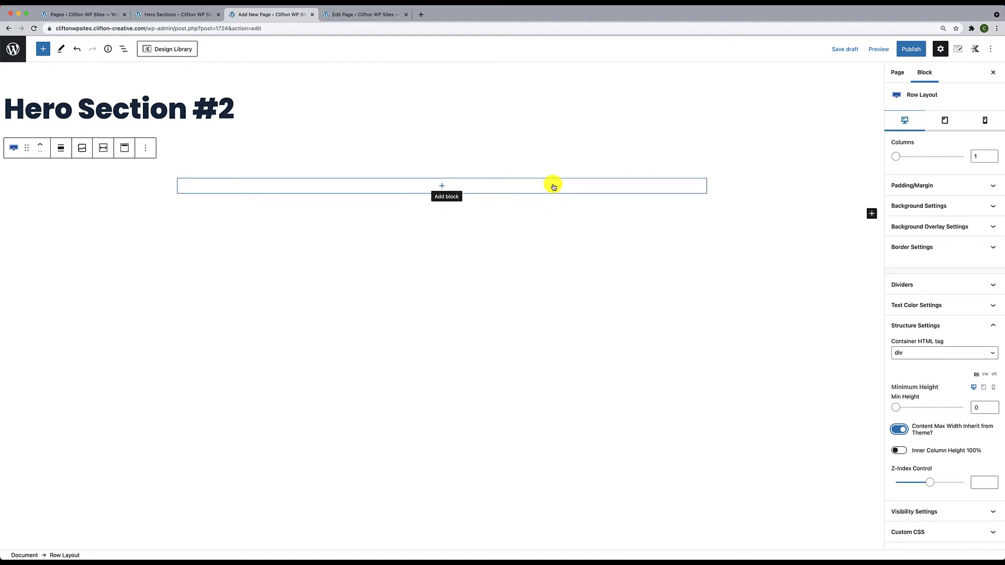
{"action": "left_click", "coordinate": [900, 430]}
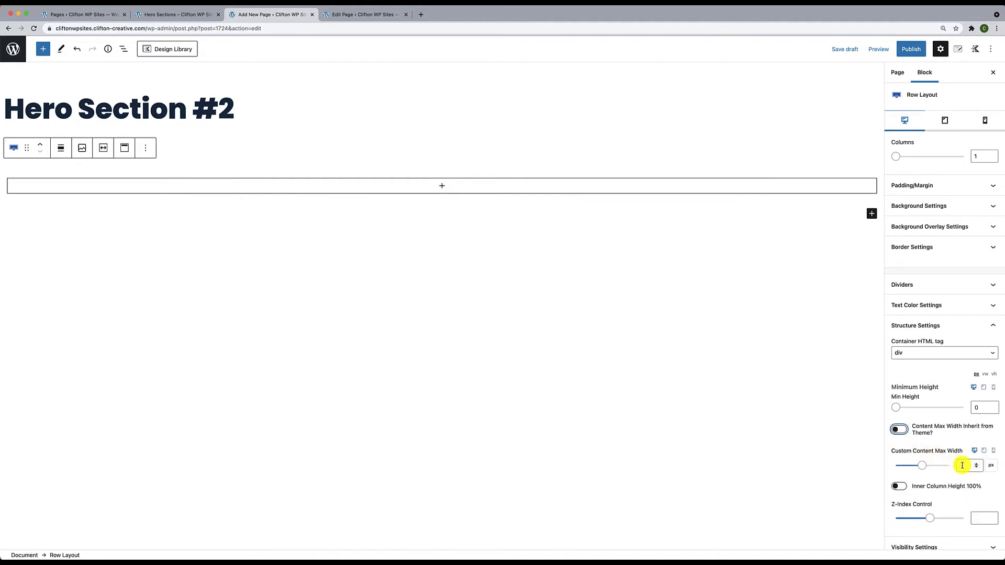
{"action": "left_click", "coordinate": [962, 466]}
{"action": "type", "text": "800"}
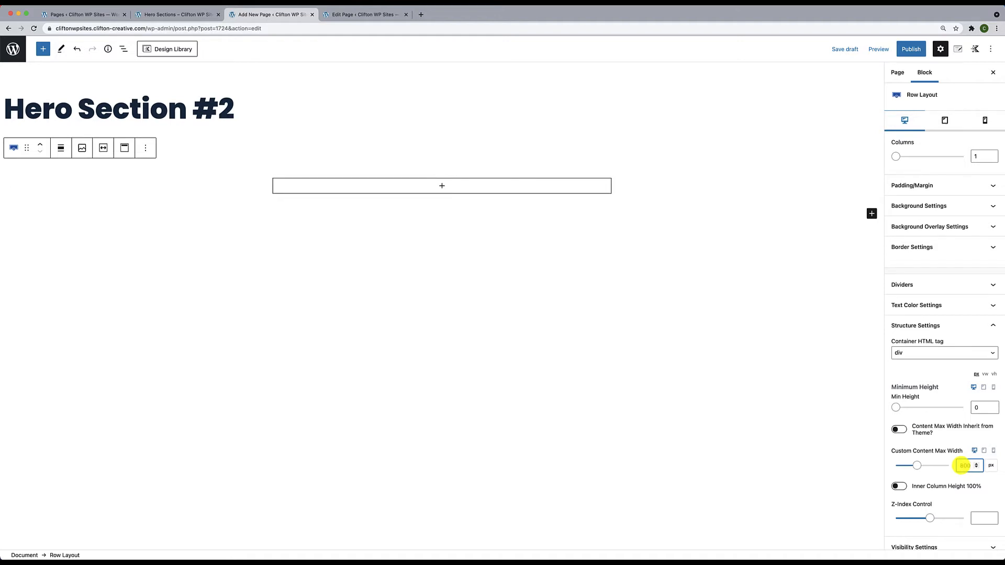
{"action": "left_click", "coordinate": [901, 430]}
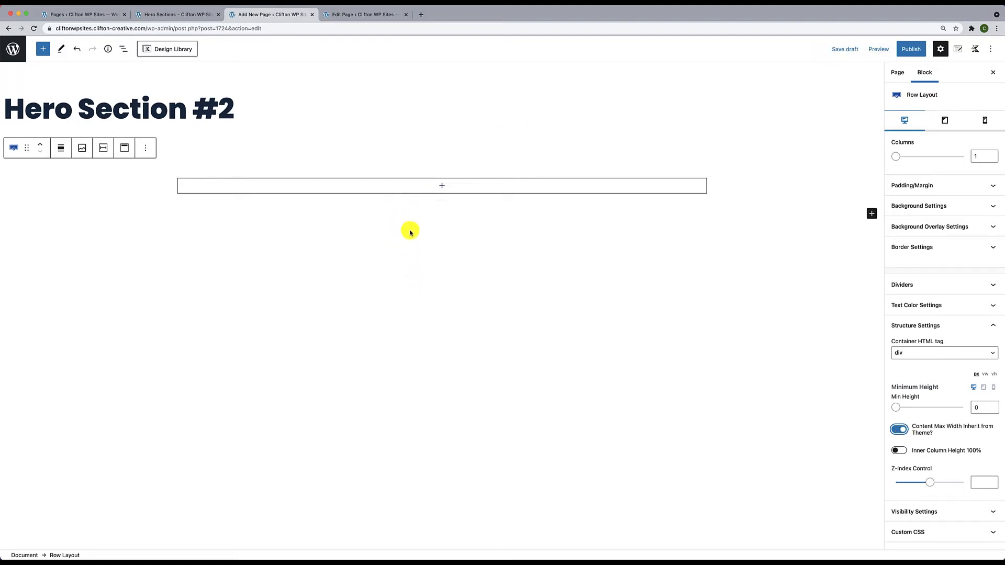
Align the row's content vertically to the middle and set its minimum height to 500 px
{"action": "left_click", "coordinate": [396, 164]}
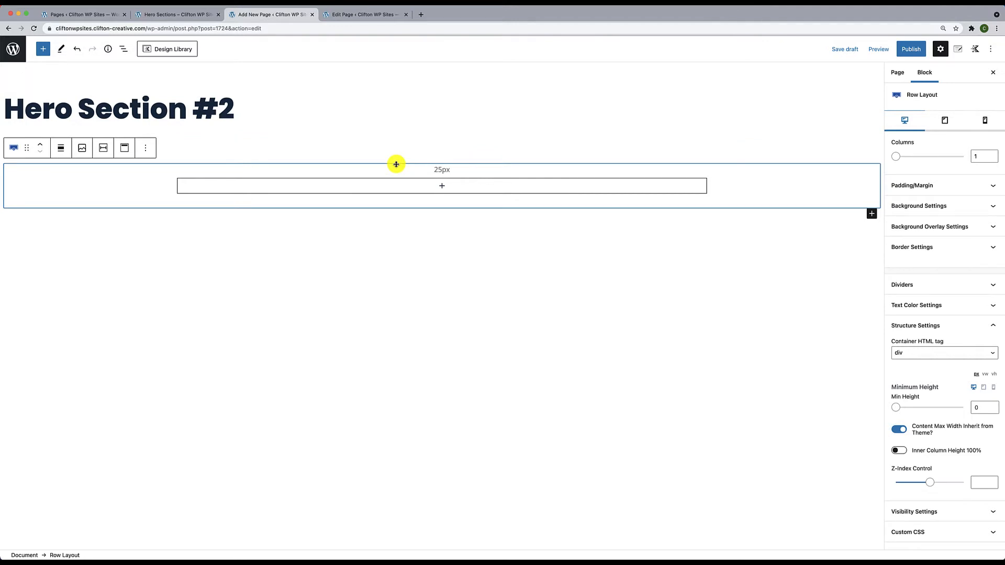
{"action": "left_click", "coordinate": [125, 149]}
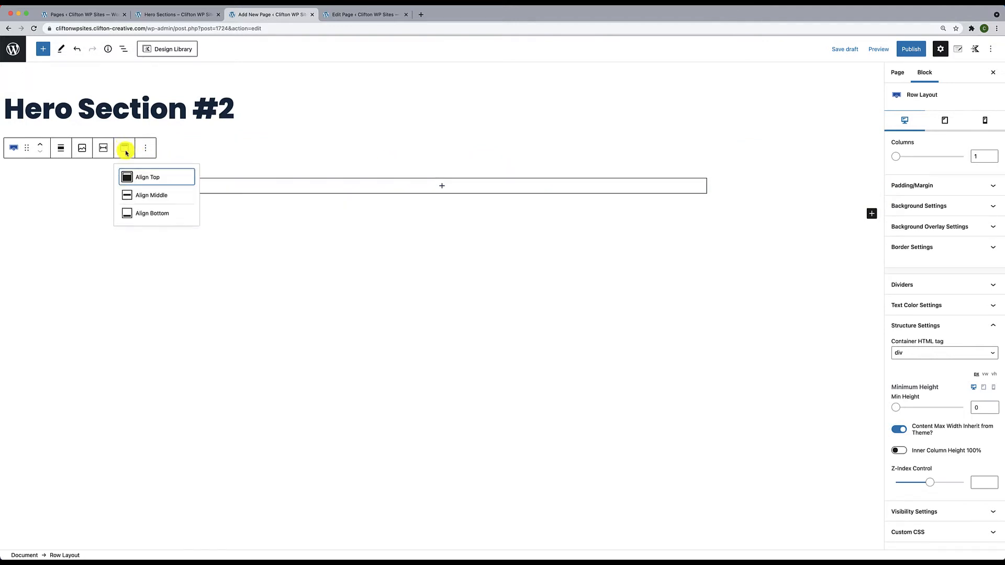
{"action": "left_click", "coordinate": [139, 195]}
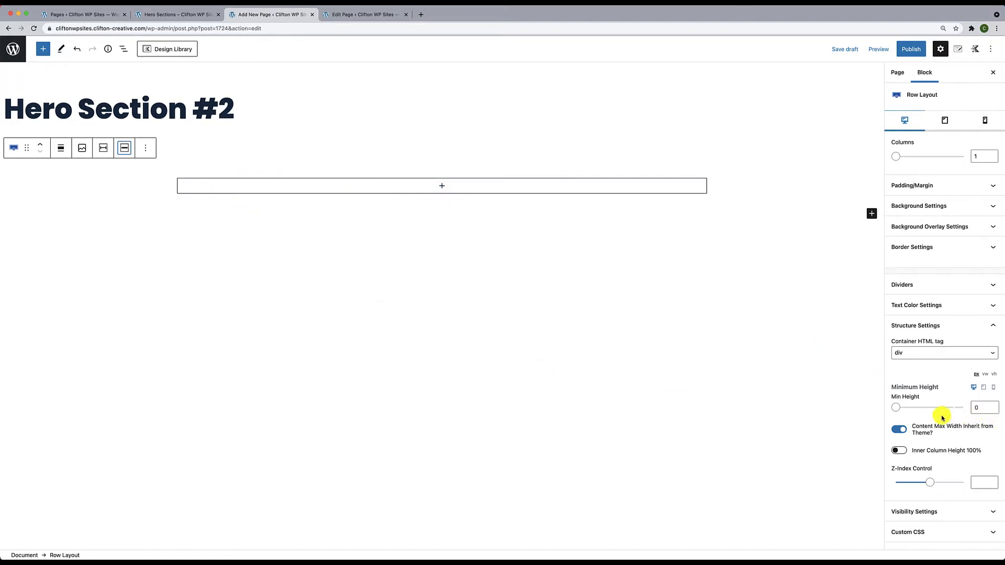
{"action": "double_click", "coordinate": [979, 408]}
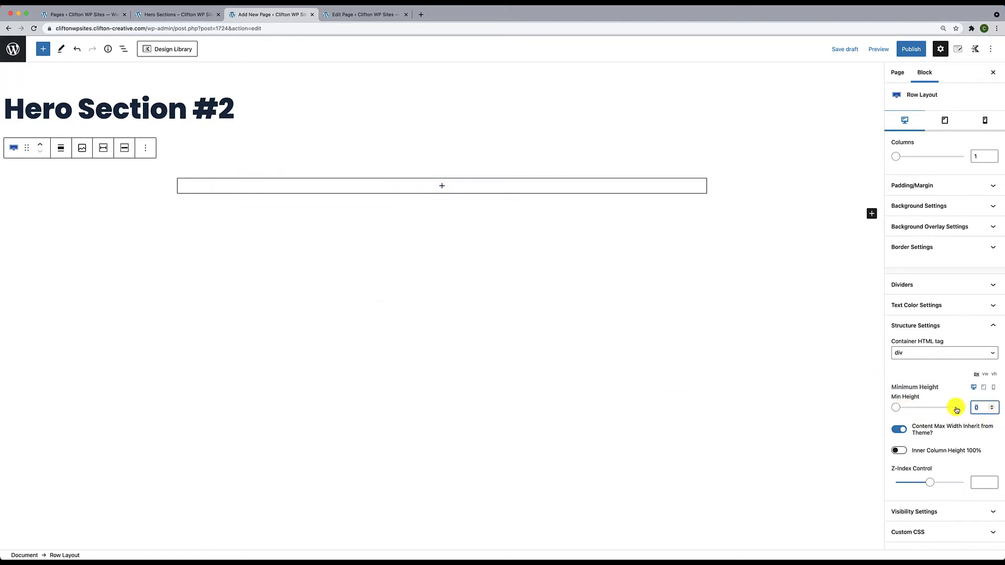
{"action": "type", "text": "500"}
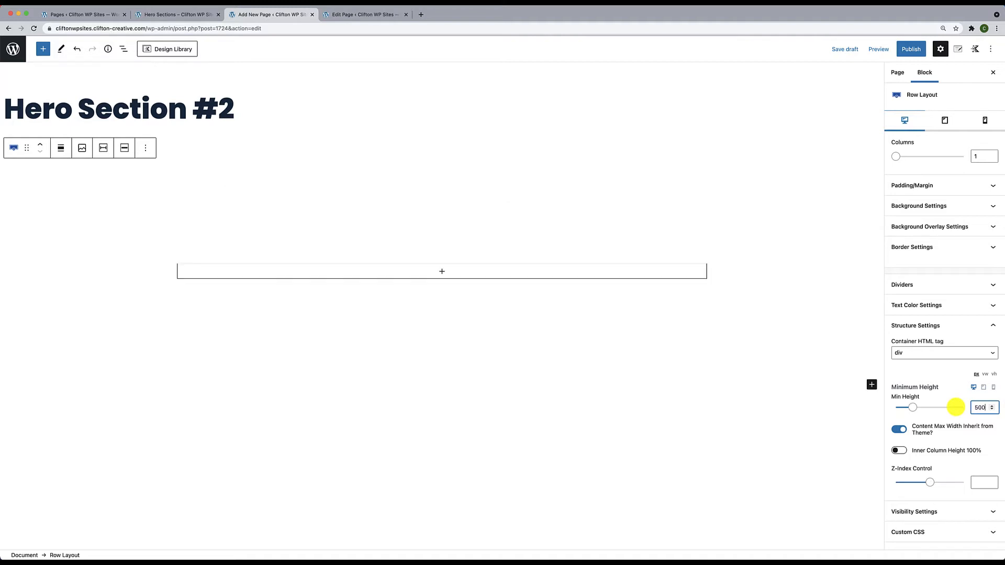
{"action": "left_click", "coordinate": [593, 310]}
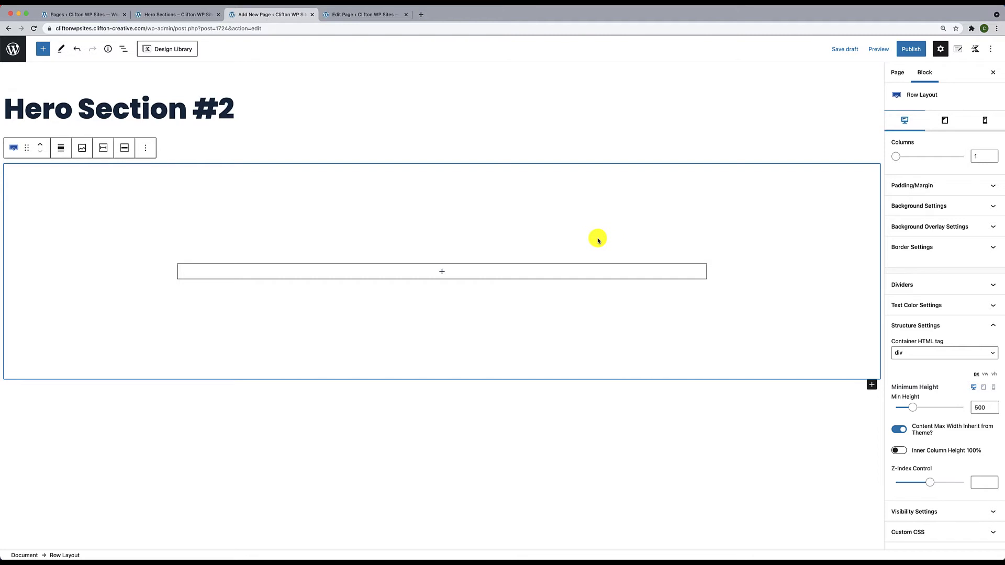
Set the row's background color to the light grey palette color
{"action": "left_click", "coordinate": [948, 205]}
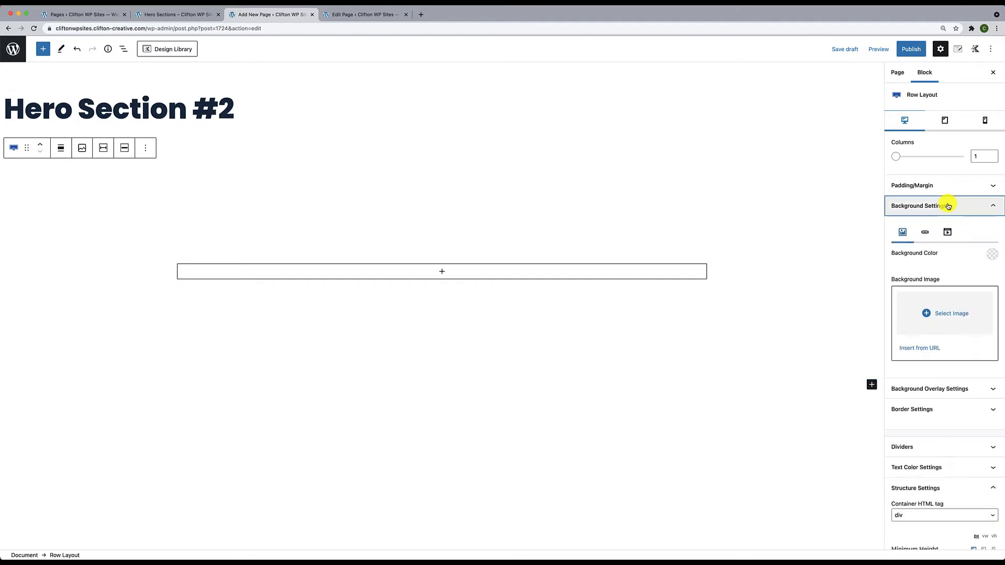
{"action": "left_click", "coordinate": [994, 255]}
{"action": "left_click", "coordinate": [973, 231]}
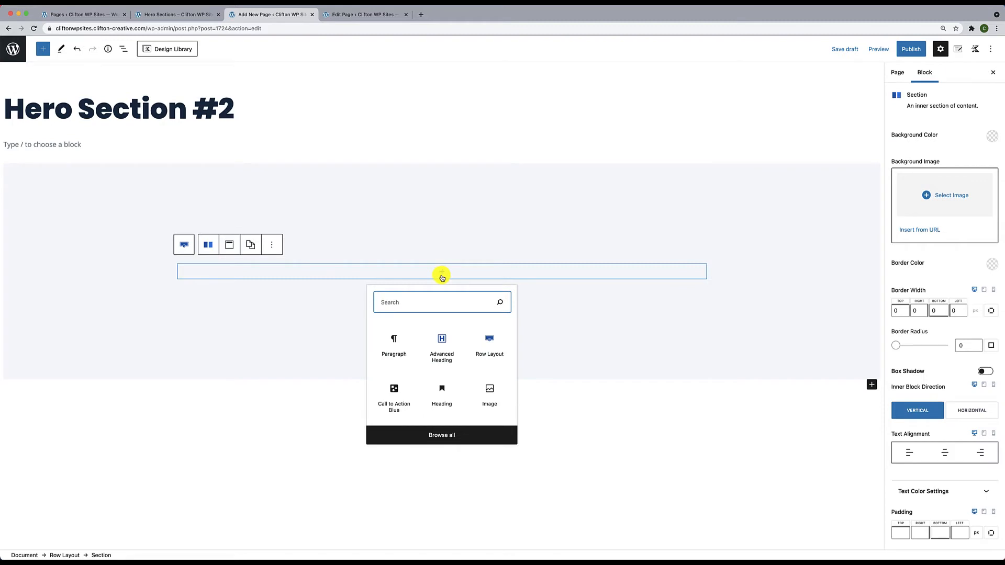
Add an Advanced Heading reading "Make a Good Point" inside the row's section and center its text
{"action": "left_click", "coordinate": [442, 348]}
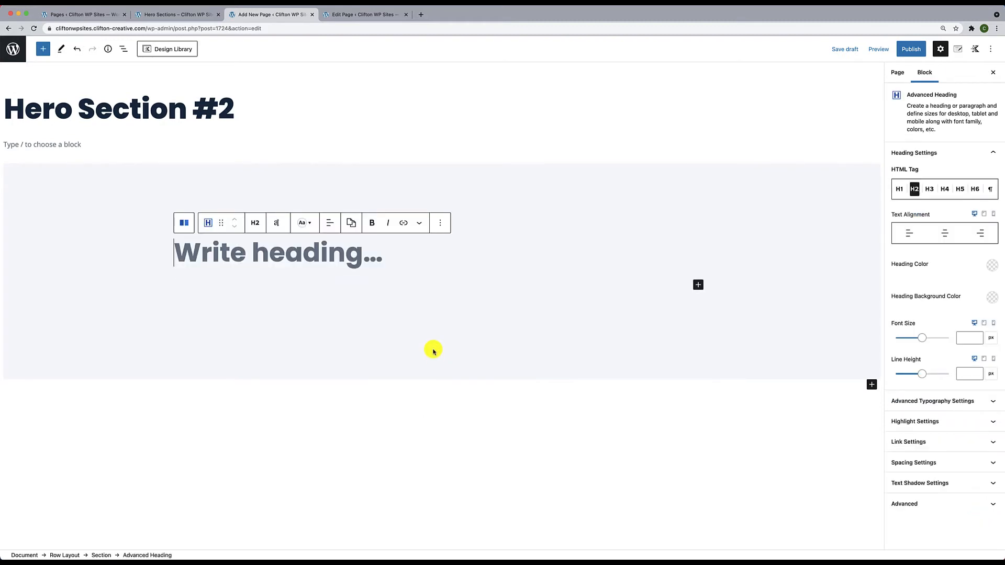
{"action": "type", "text": "Make a Good Point"}
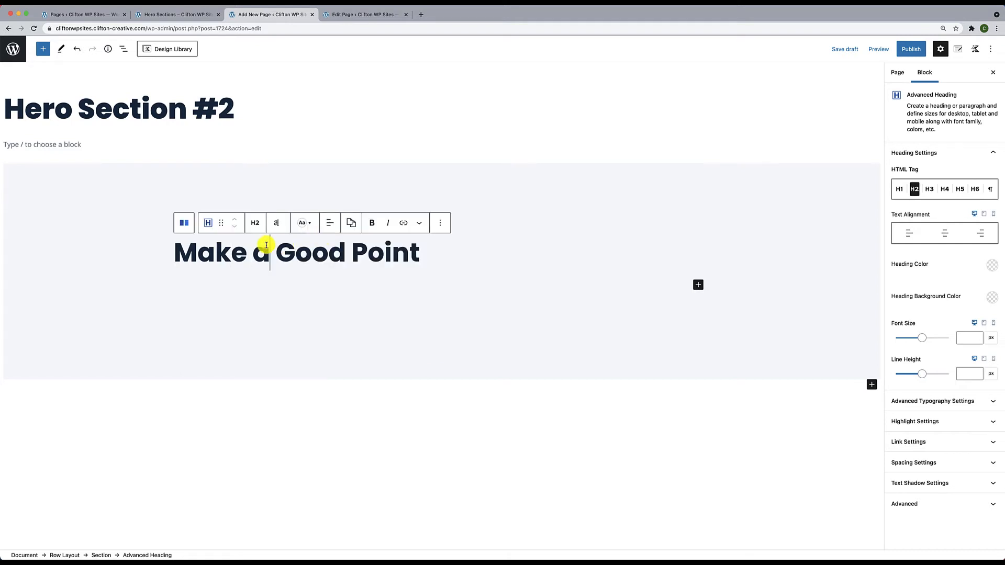
{"action": "left_click", "coordinate": [329, 223]}
{"action": "left_click", "coordinate": [340, 266]}
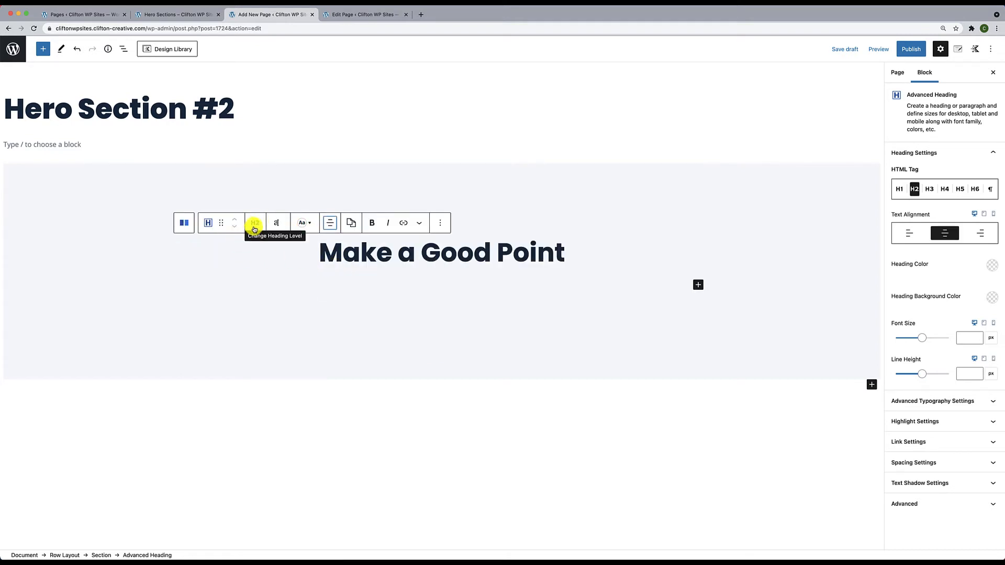
Set the "Make a Good Point" heading to uppercase with a font size of 20 px
{"action": "left_click", "coordinate": [277, 224]}
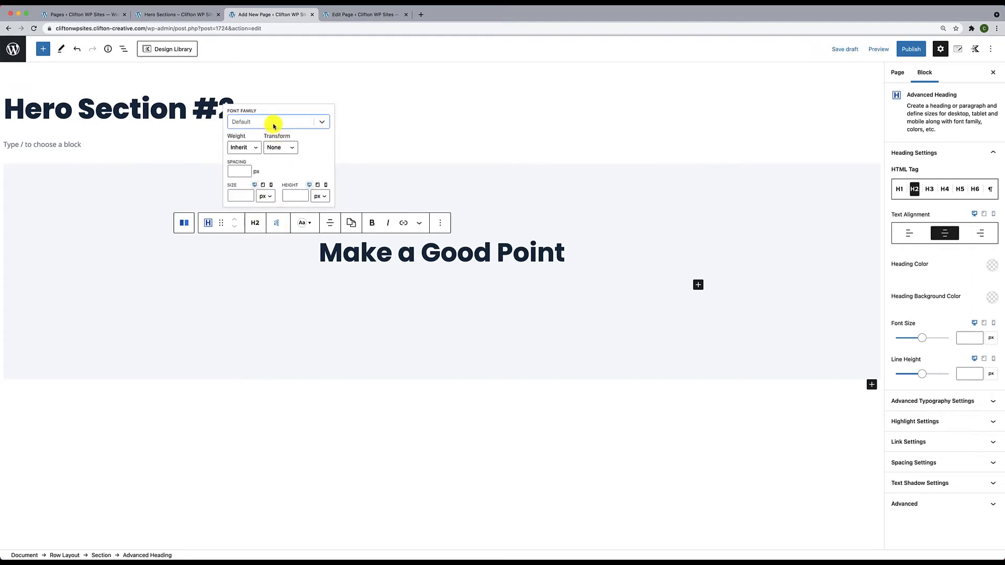
{"action": "left_click", "coordinate": [281, 147]}
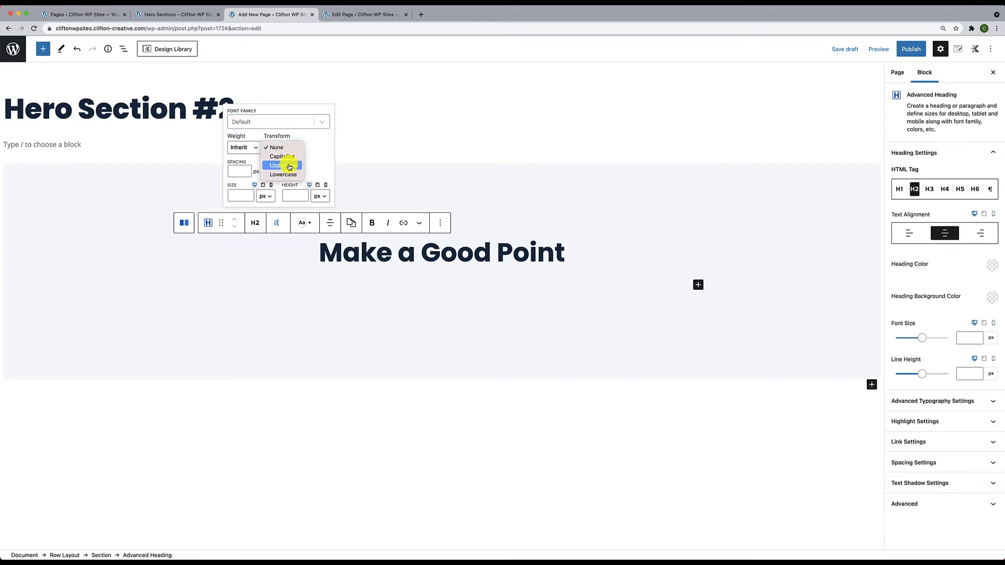
{"action": "left_click", "coordinate": [290, 166]}
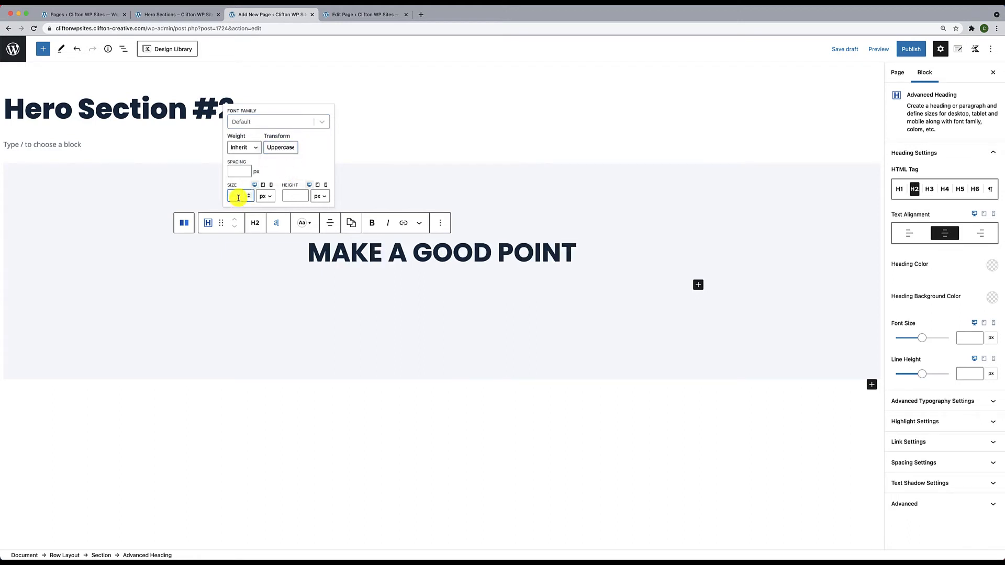
{"action": "type", "text": "20"}
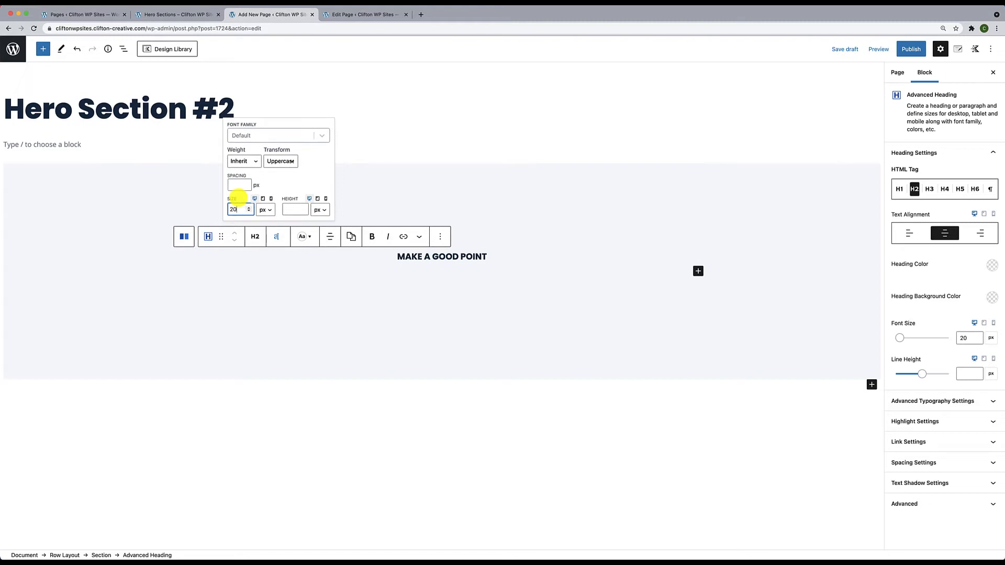
{"action": "left_click", "coordinate": [256, 162]}
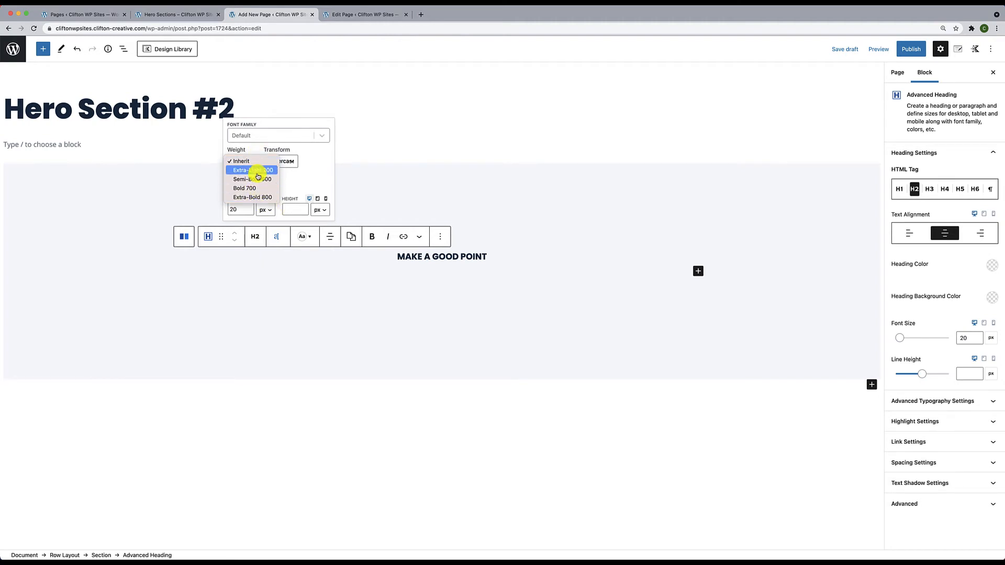
{"action": "left_click", "coordinate": [306, 178]}
Set the "Make a Good Point" heading's font family to Poppins with Regular weight
{"action": "left_click", "coordinate": [267, 135]}
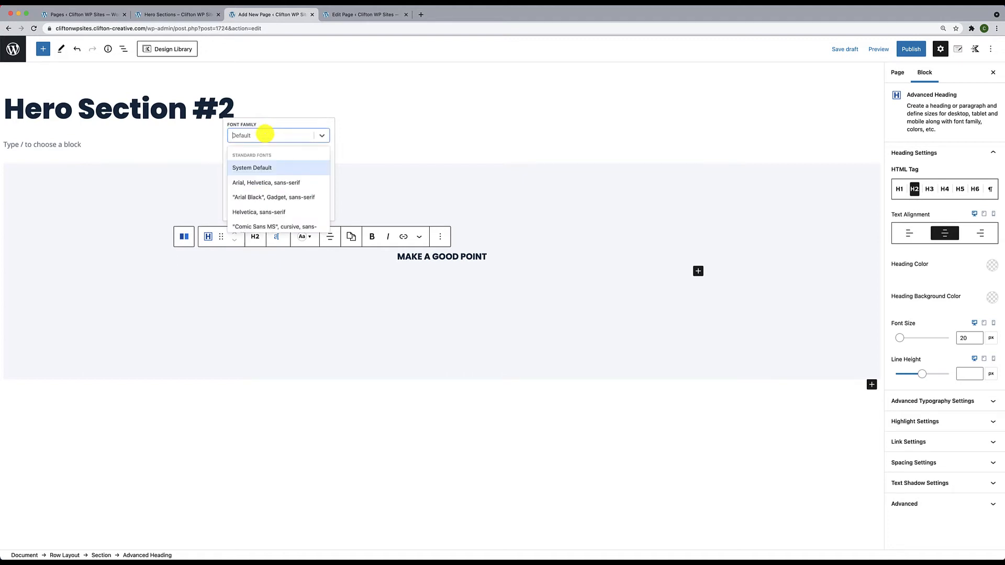
{"action": "type", "text": "popp"}
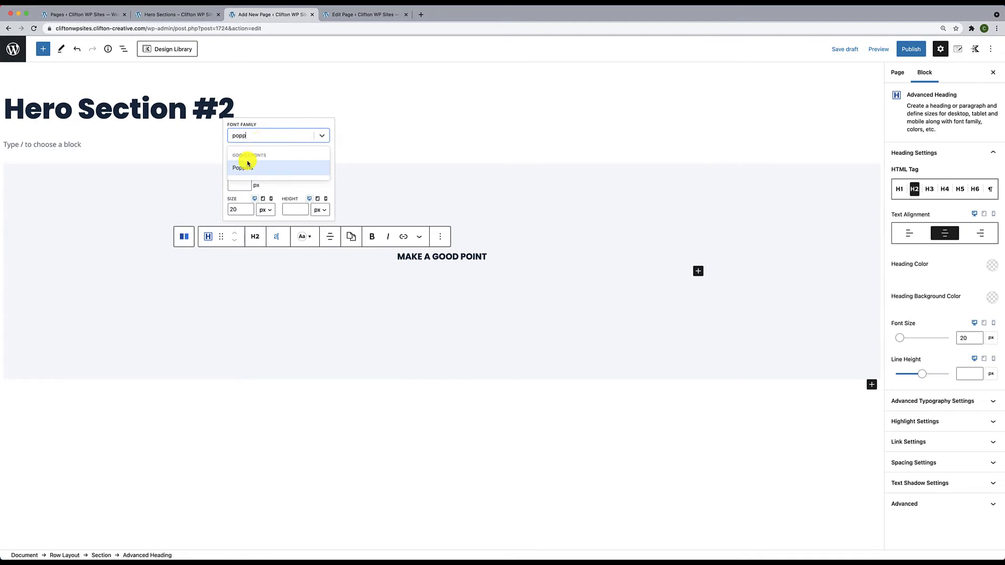
{"action": "left_click", "coordinate": [245, 168]}
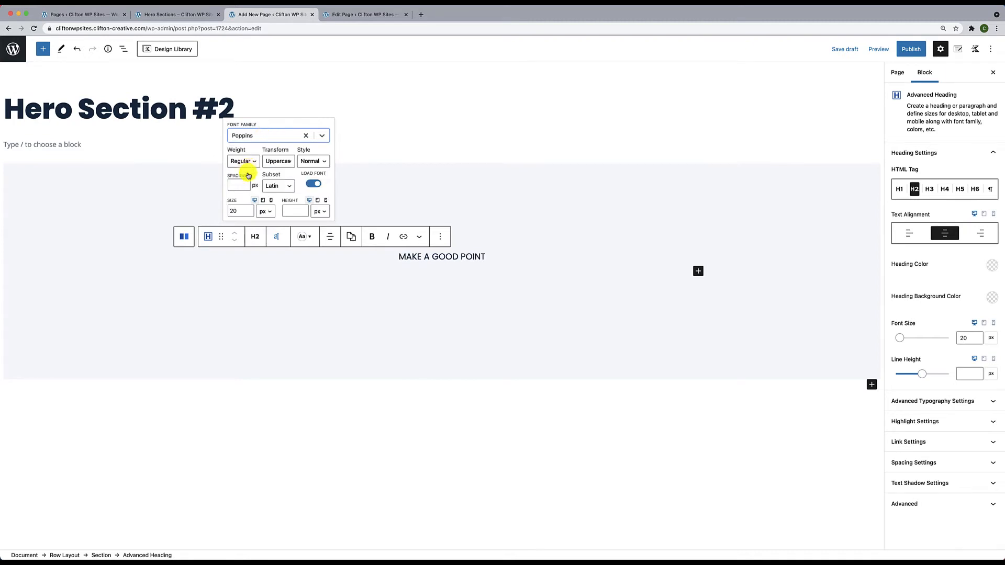
{"action": "left_click", "coordinate": [250, 162]}
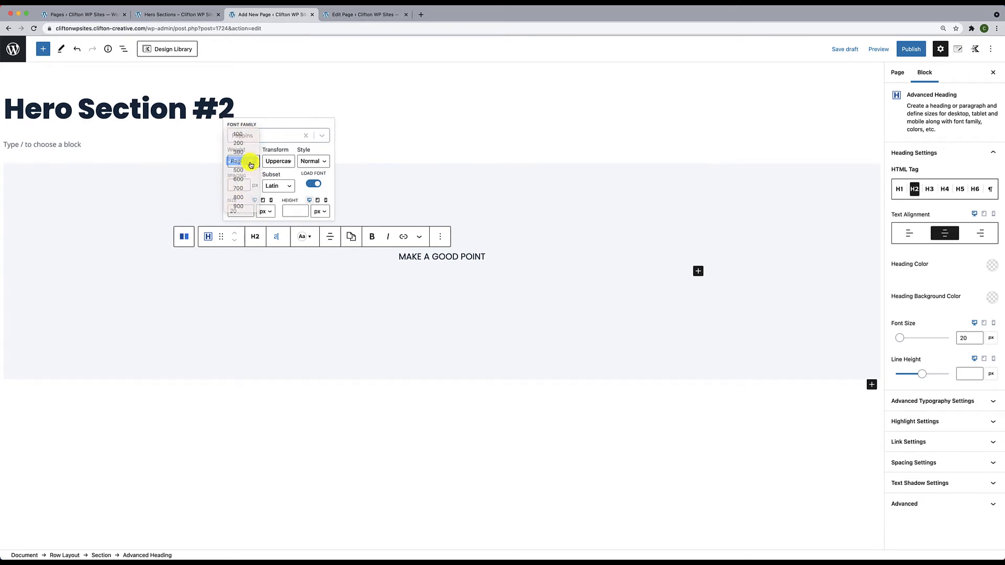
{"action": "left_click", "coordinate": [250, 162]}
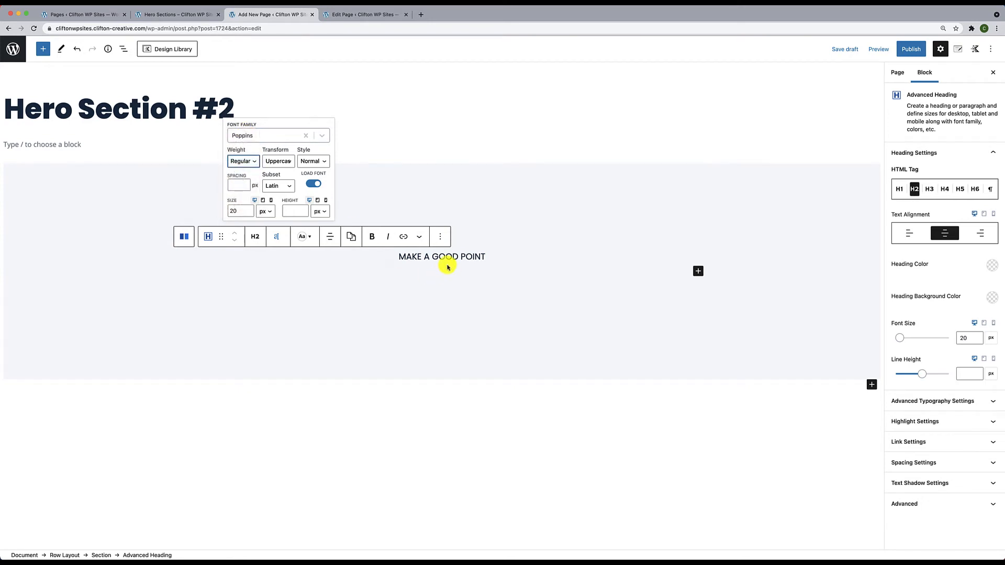
Add a centered Advanced Heading below it reading "This is your unique selling proposition to your customers."
{"action": "left_click", "coordinate": [494, 257]}
{"action": "key", "text": "Return"}
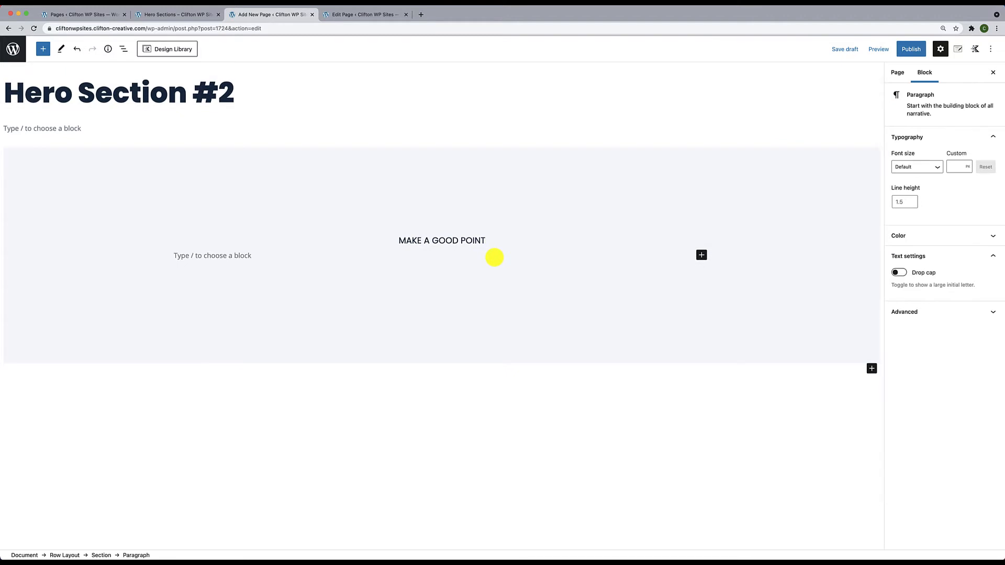
{"action": "type", "text": "/"}
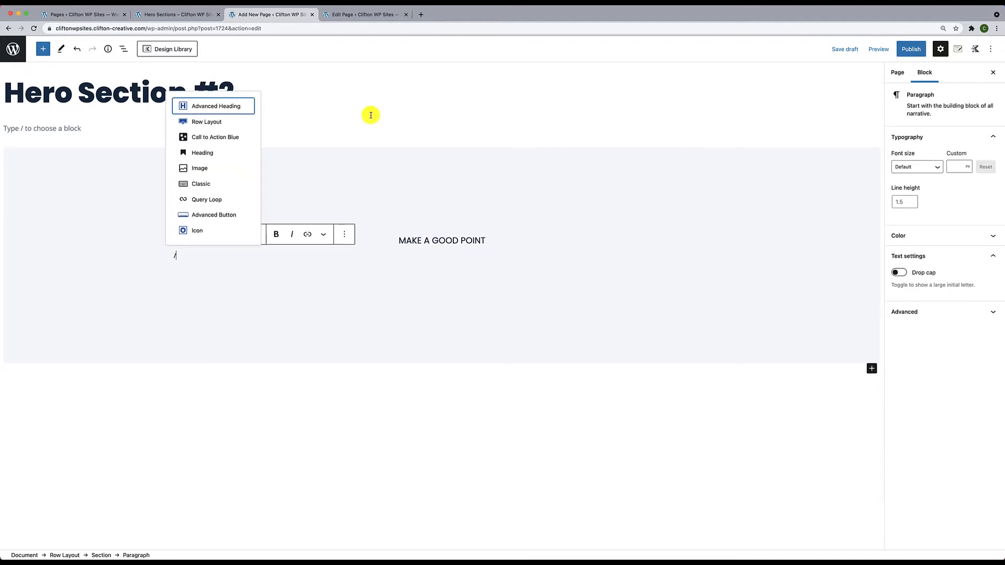
{"action": "left_click", "coordinate": [232, 107]}
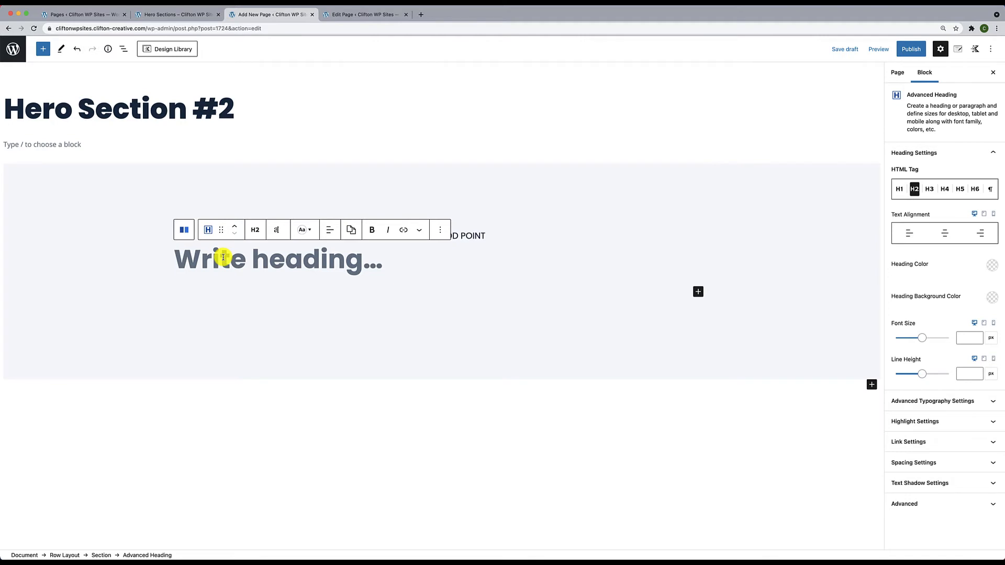
{"action": "type", "text": "This is your unique selling proposition to your customers"}
{"action": "type", "text": "."}
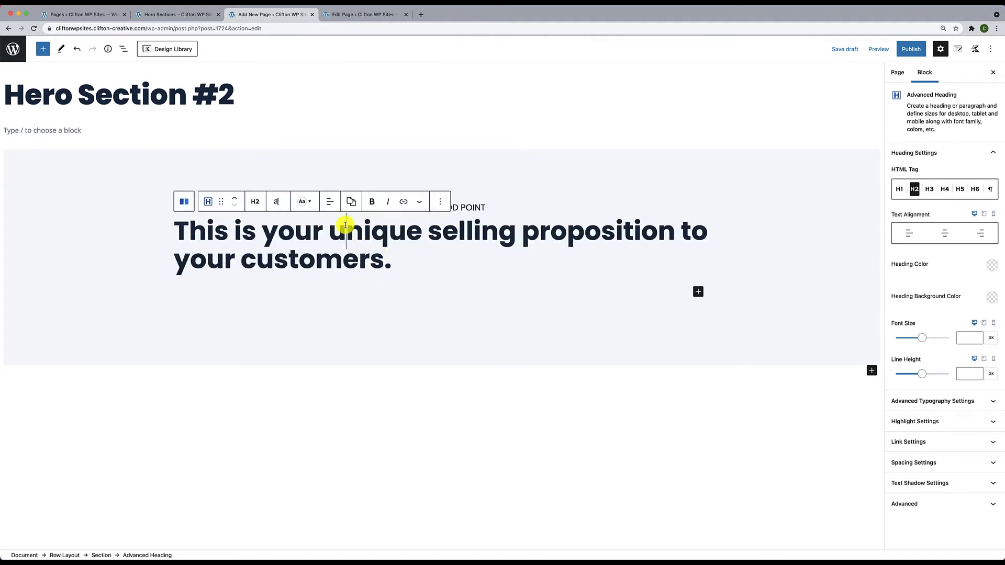
{"action": "left_click", "coordinate": [332, 207]}
{"action": "left_click", "coordinate": [343, 246]}
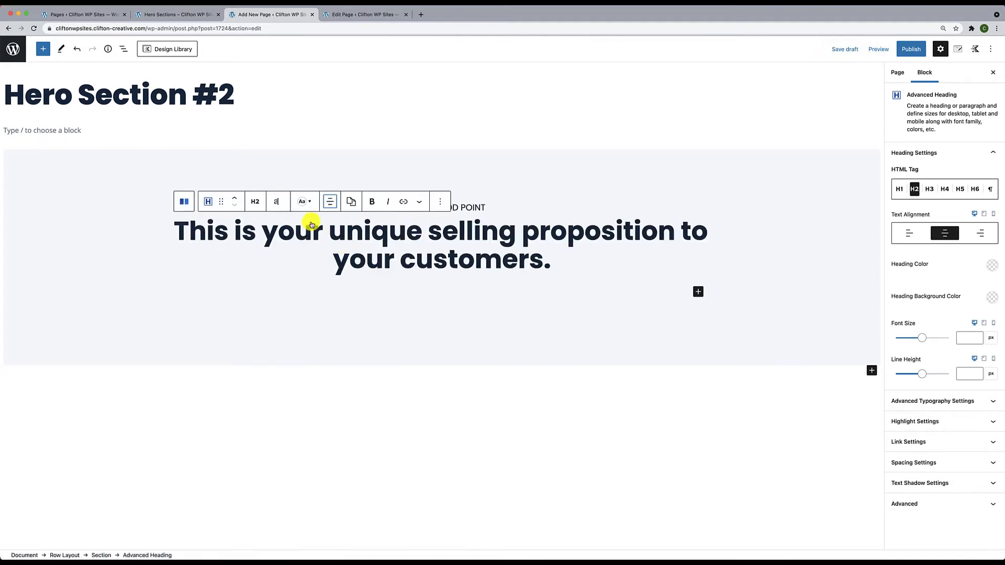
Color the unique selling proposition heading with the teal palette color #13919B
{"action": "left_click", "coordinate": [305, 208]}
{"action": "left_click", "coordinate": [325, 168]}
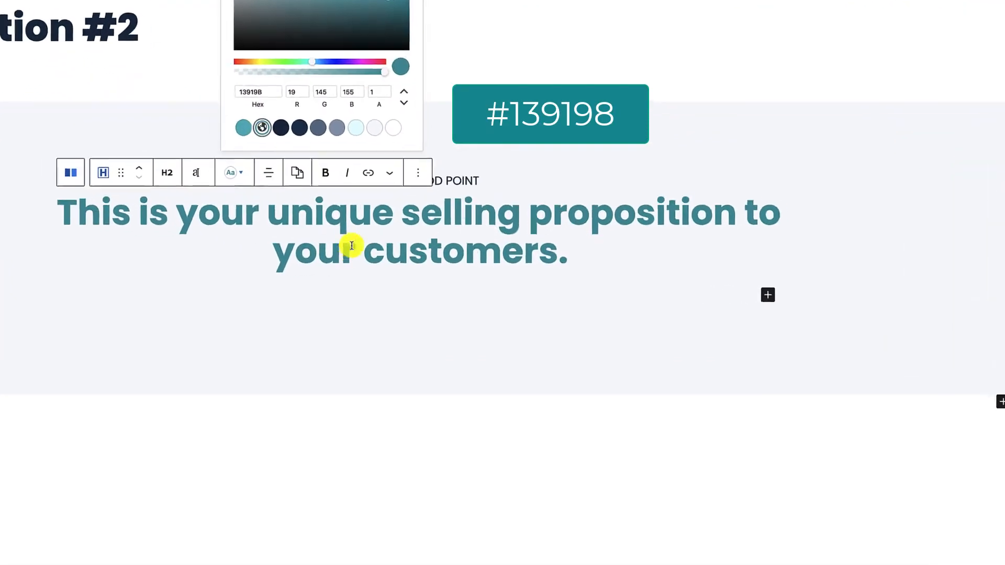
{"action": "left_click", "coordinate": [352, 246]}
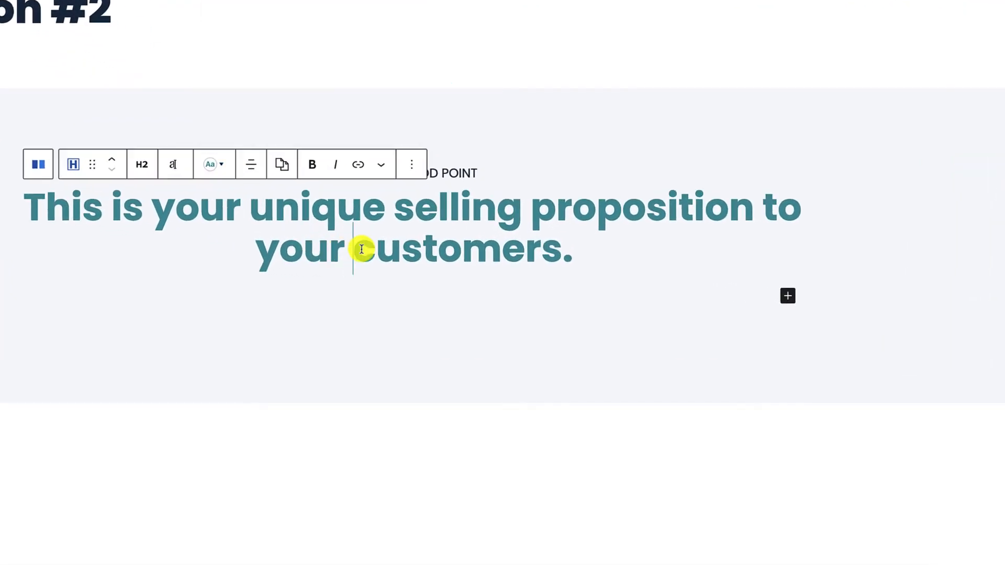
Add a Lorem Ipsum paragraph ending in "ever since the 1500s" below the teal heading and transform it into an Advanced Heading
{"action": "left_click", "coordinate": [586, 248]}
{"action": "key", "text": "Return"}
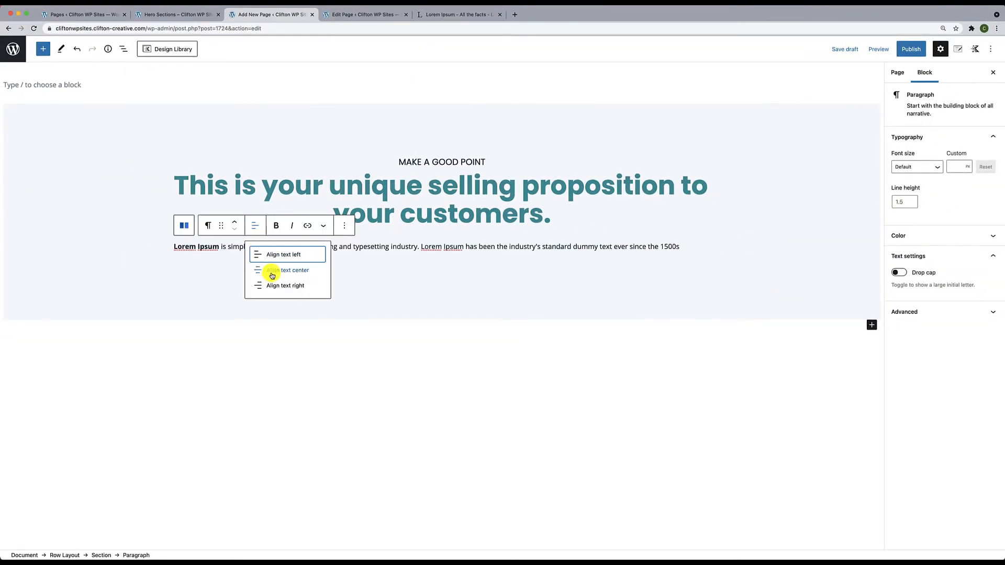
{"action": "left_click", "coordinate": [209, 226]}
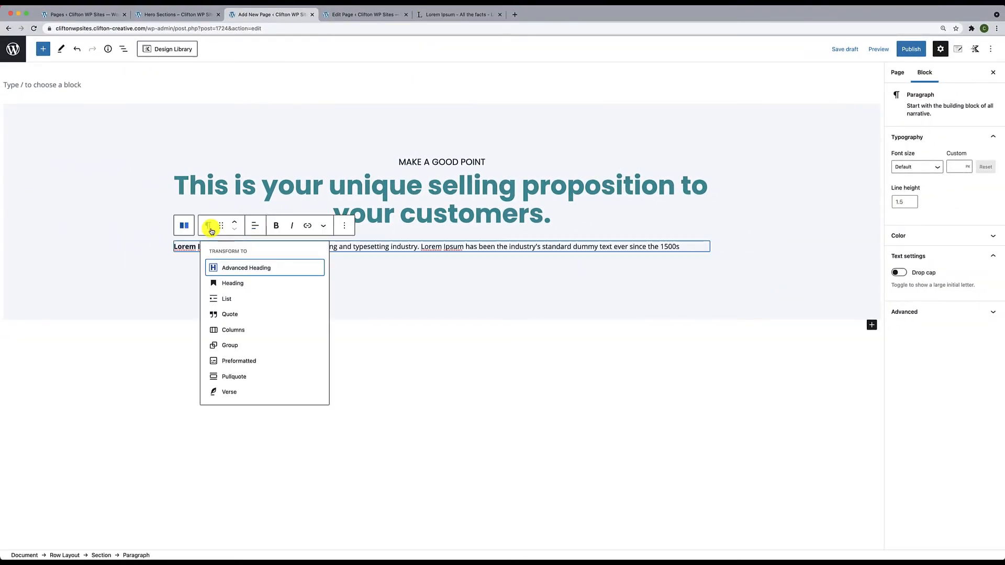
{"action": "left_click", "coordinate": [227, 268]}
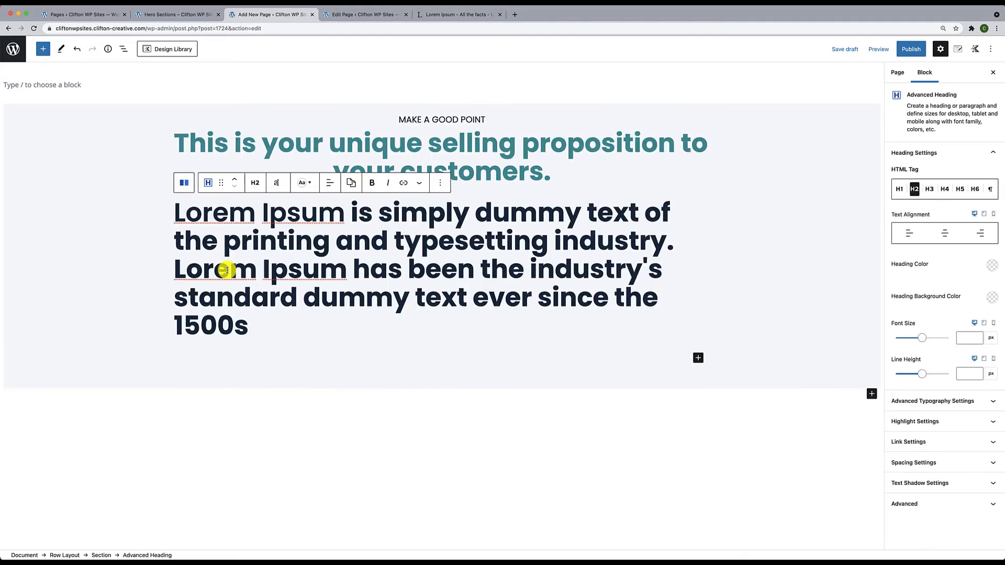
Set the Lorem Ipsum block's HTML tag to paragraph and center its text
{"action": "left_click", "coordinate": [256, 183]}
{"action": "left_click", "coordinate": [277, 320]}
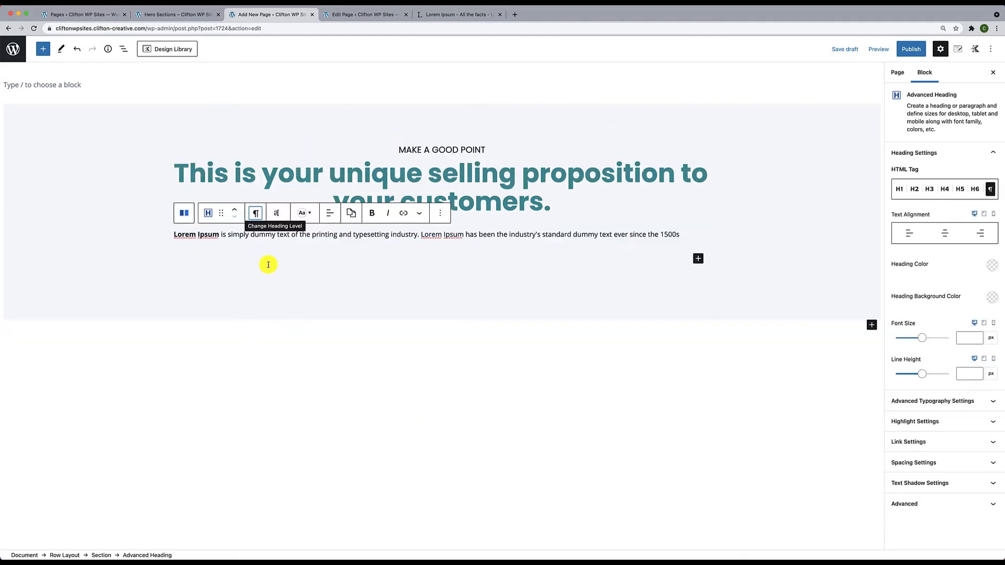
{"action": "left_click", "coordinate": [330, 214]}
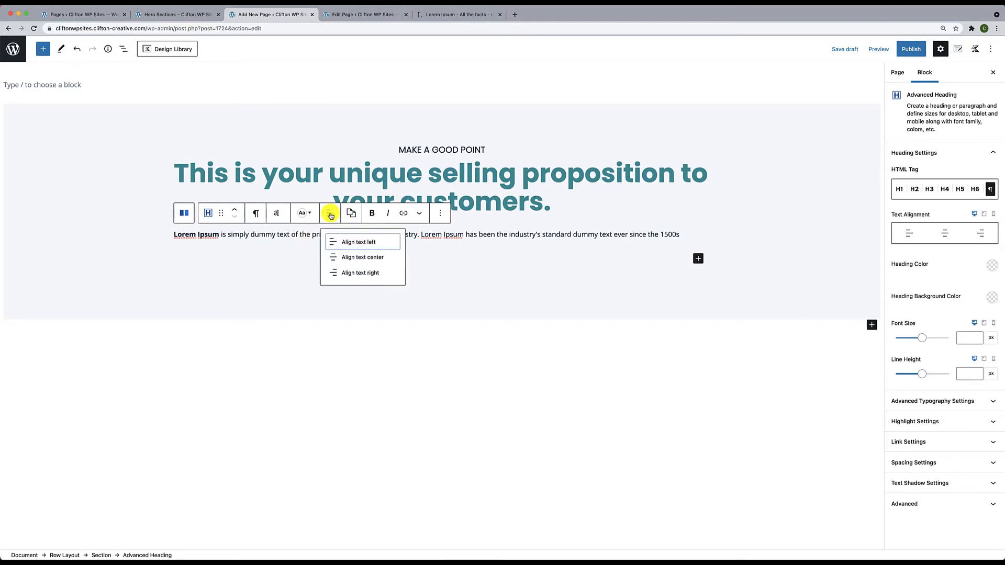
{"action": "left_click", "coordinate": [351, 256]}
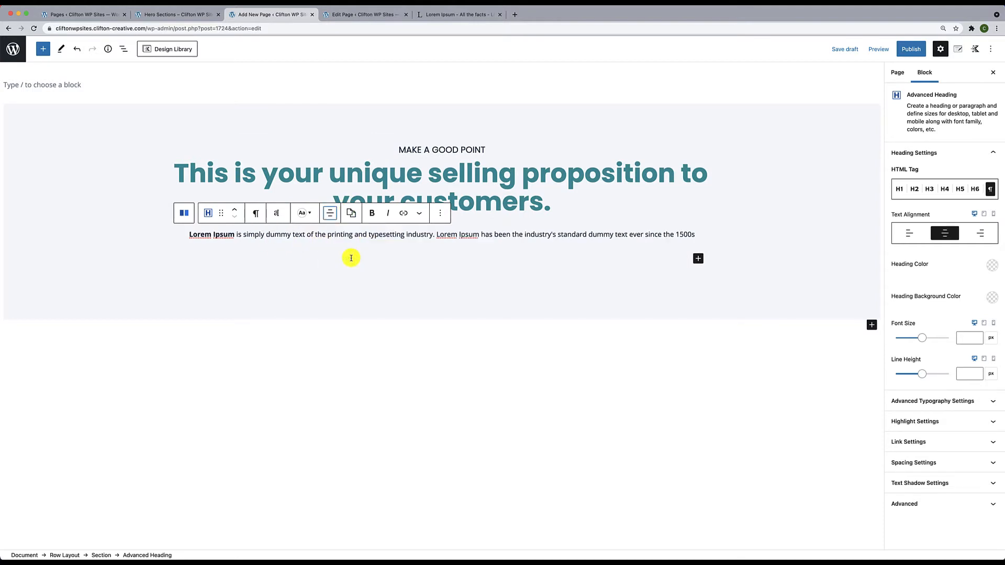
Add an Advanced Button below the Lorem Ipsum text and label it "Take Action"
{"action": "left_click", "coordinate": [402, 237]}
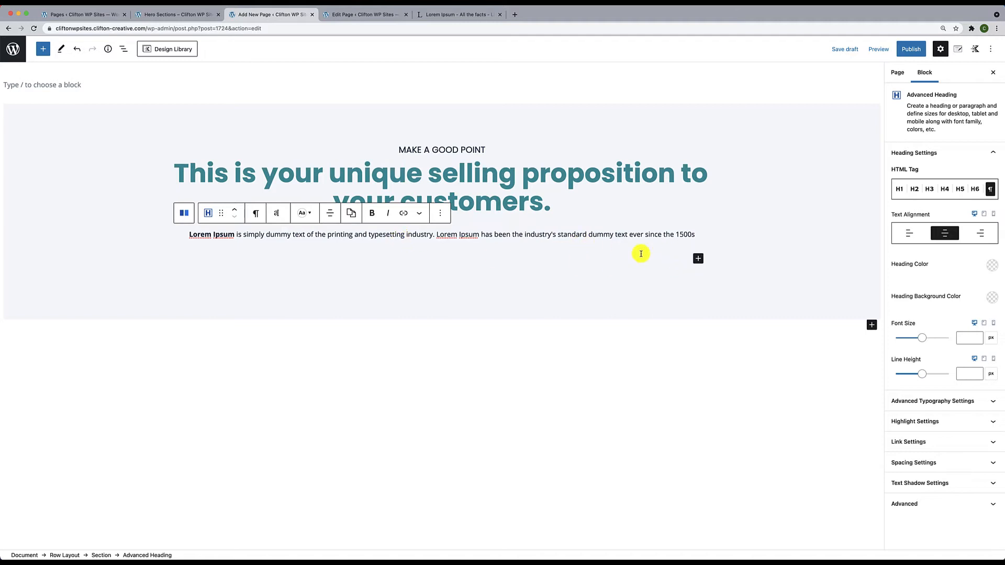
{"action": "key", "text": "Return"}
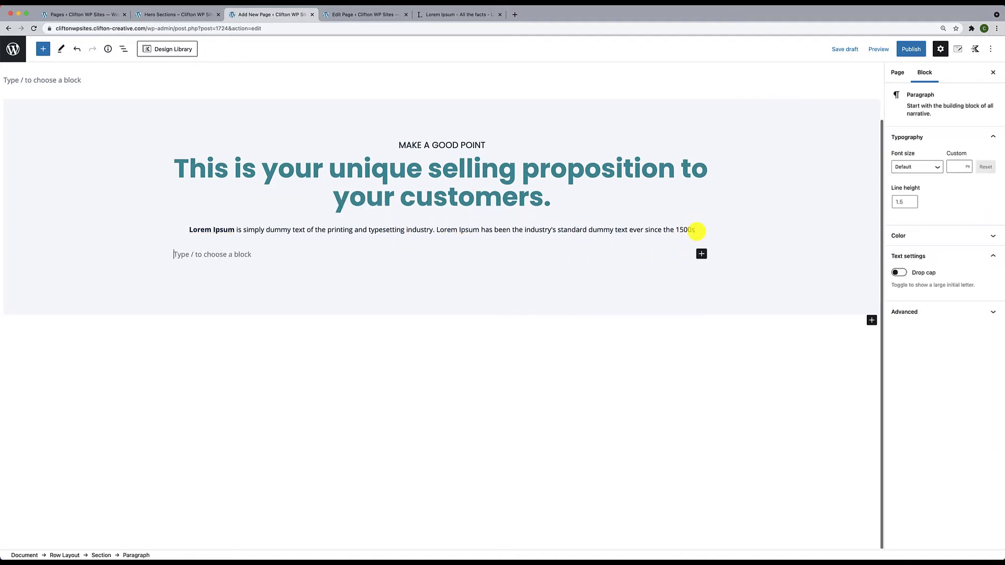
{"action": "type", "text": "/"}
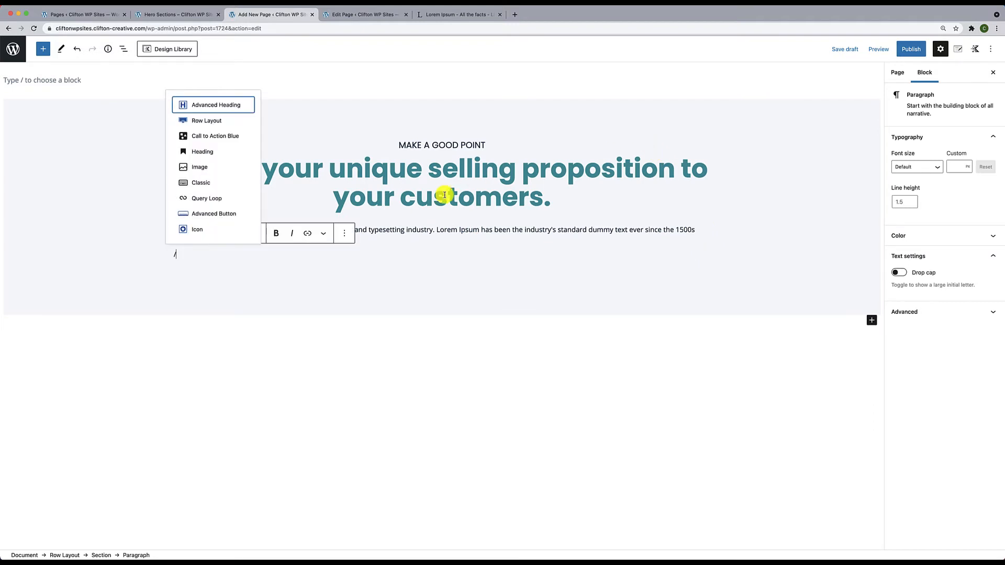
{"action": "left_click", "coordinate": [214, 216]}
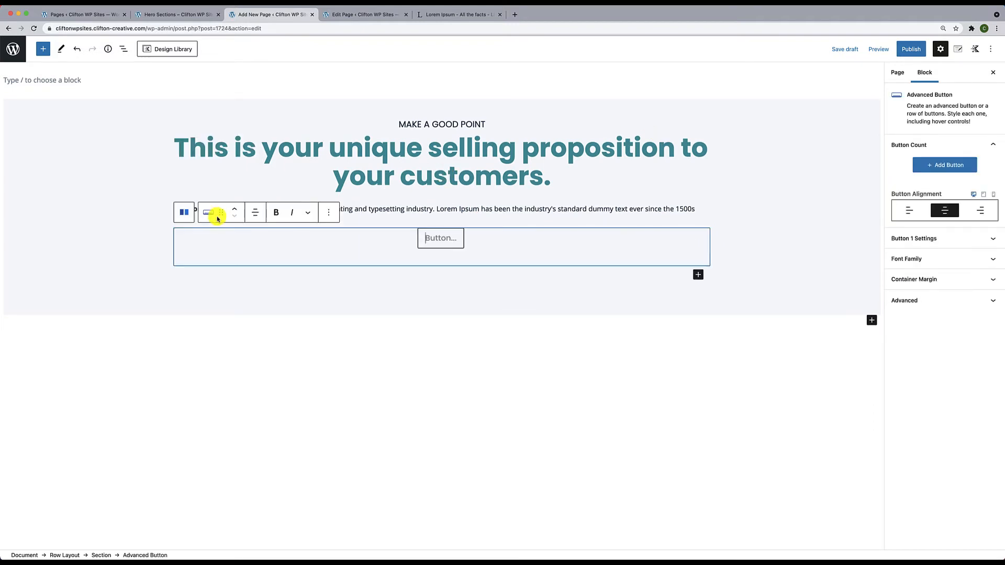
{"action": "scroll", "coordinate": [437, 246], "scroll_direction": "up", "scroll_amount": 1}
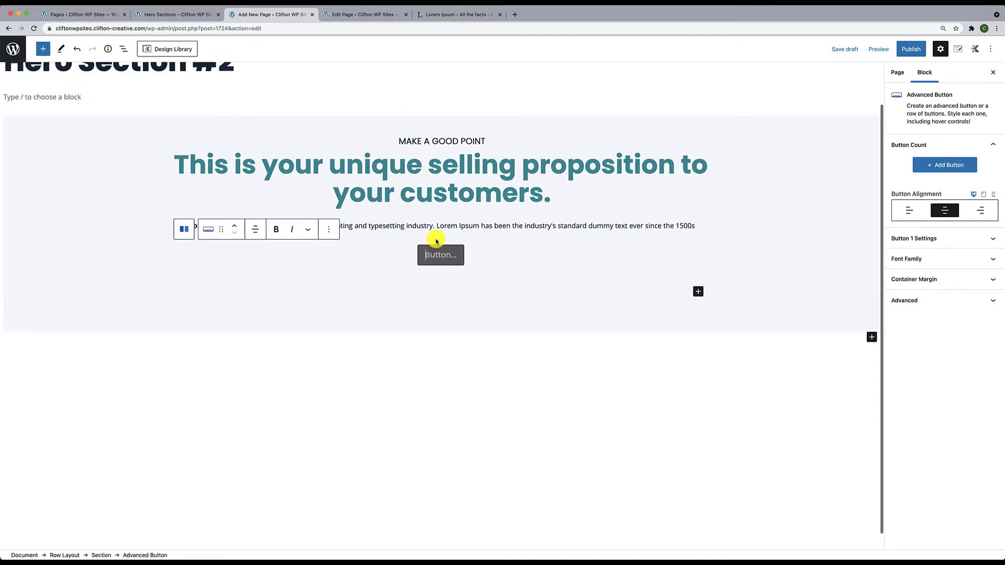
{"action": "left_click", "coordinate": [437, 254]}
{"action": "type", "text": "Take"}
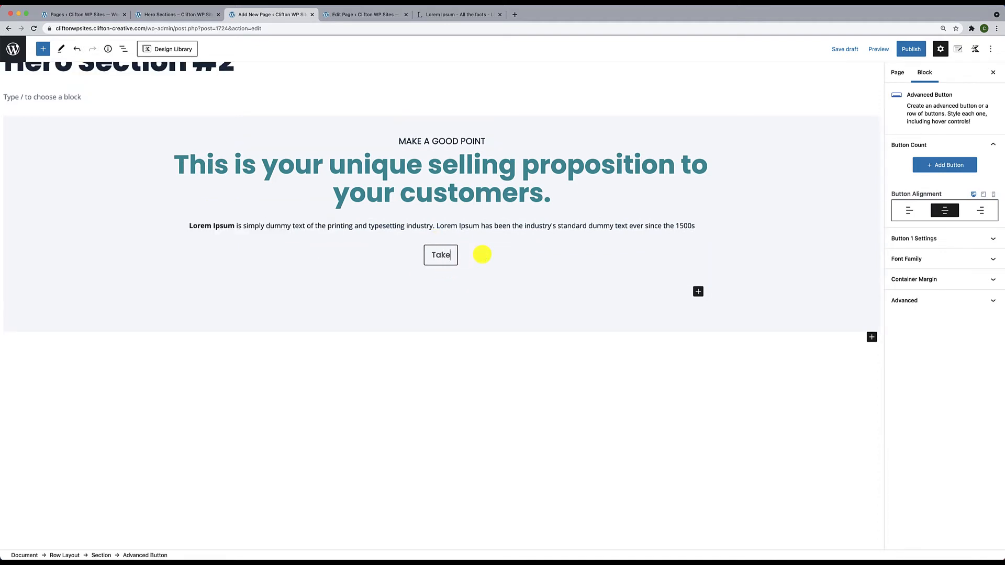
{"action": "type", "text": " Action"}
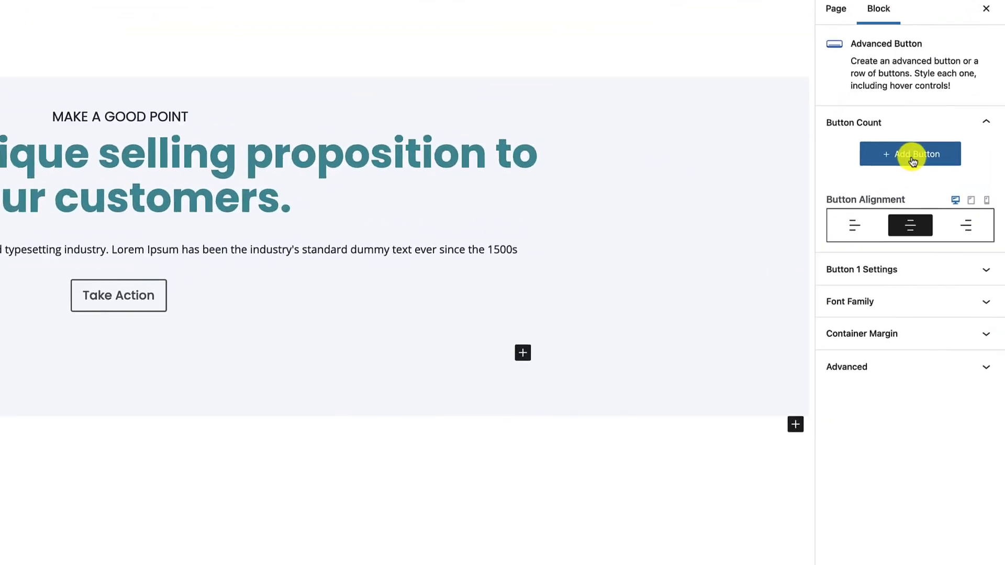
Add a second button beside "Take Action" and label it "Watch Video"
{"action": "left_click", "coordinate": [912, 160]}
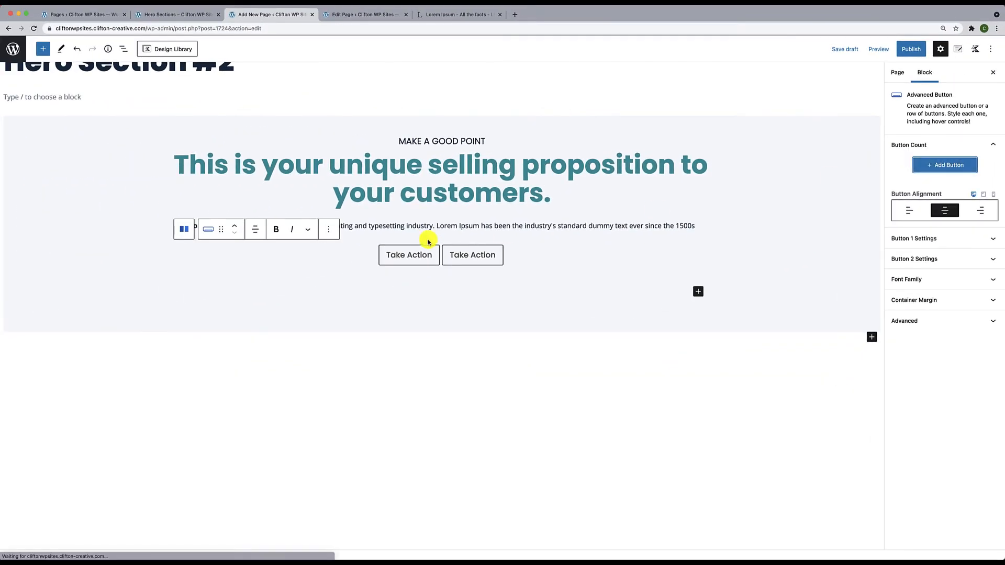
{"action": "left_click", "coordinate": [474, 257]}
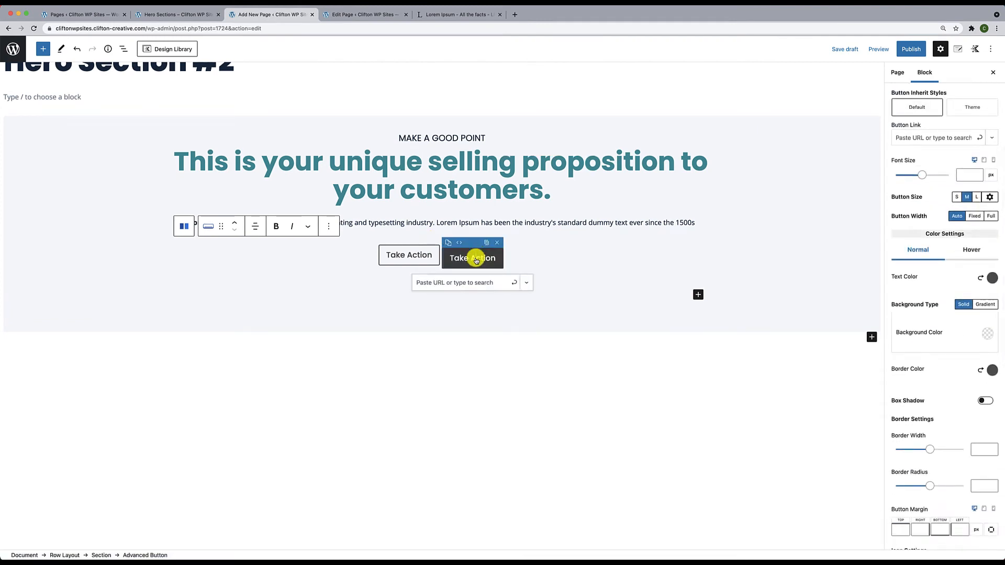
{"action": "type", "text": "Wat"}
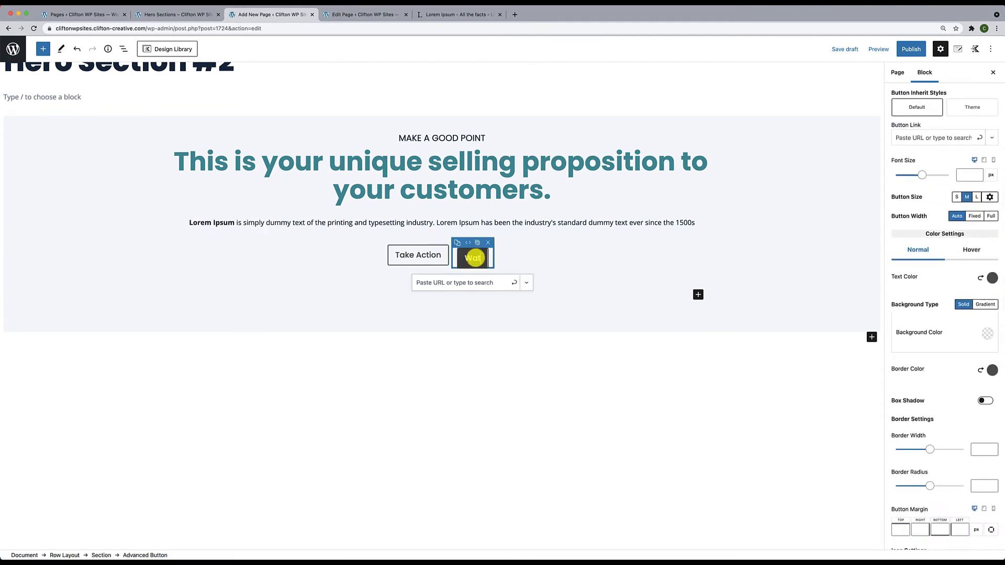
{"action": "type", "text": "ch Video"}
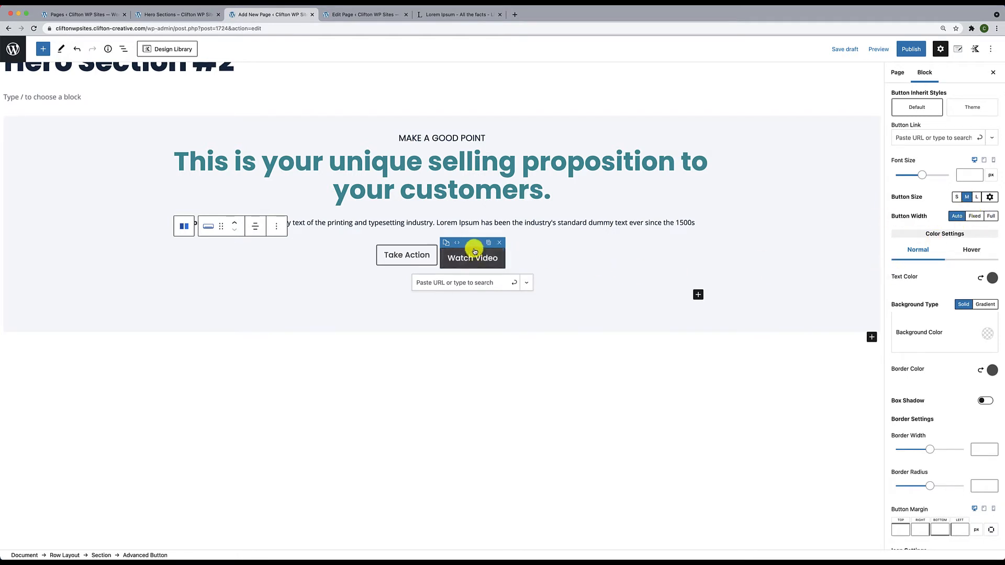
Find an icon with the search term "video" and add the solid video camera icon to the "Watch Video" button
{"action": "scroll", "coordinate": [988, 255], "scroll_direction": "down", "scroll_amount": 10}
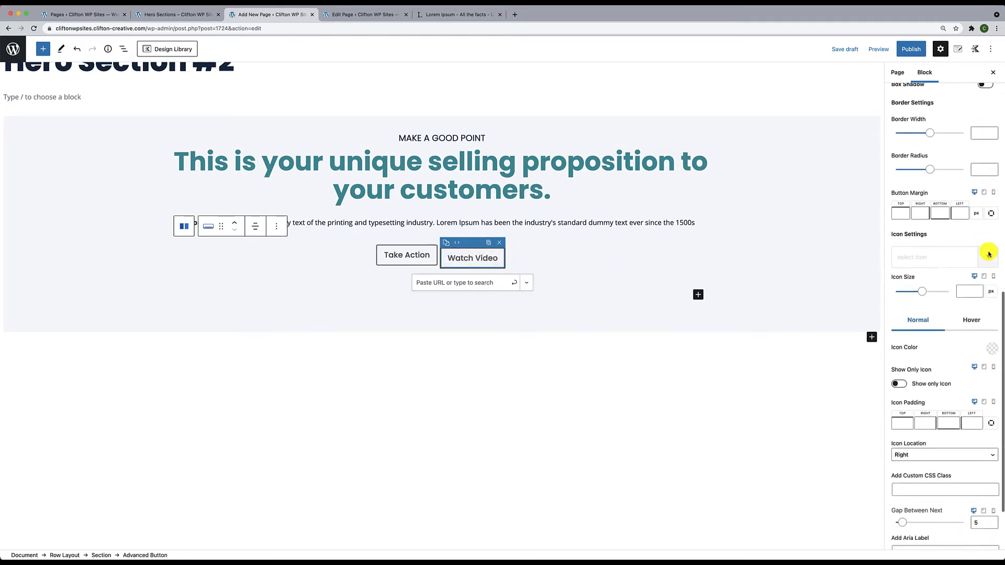
{"action": "scroll", "coordinate": [989, 254], "scroll_direction": "up", "scroll_amount": 15}
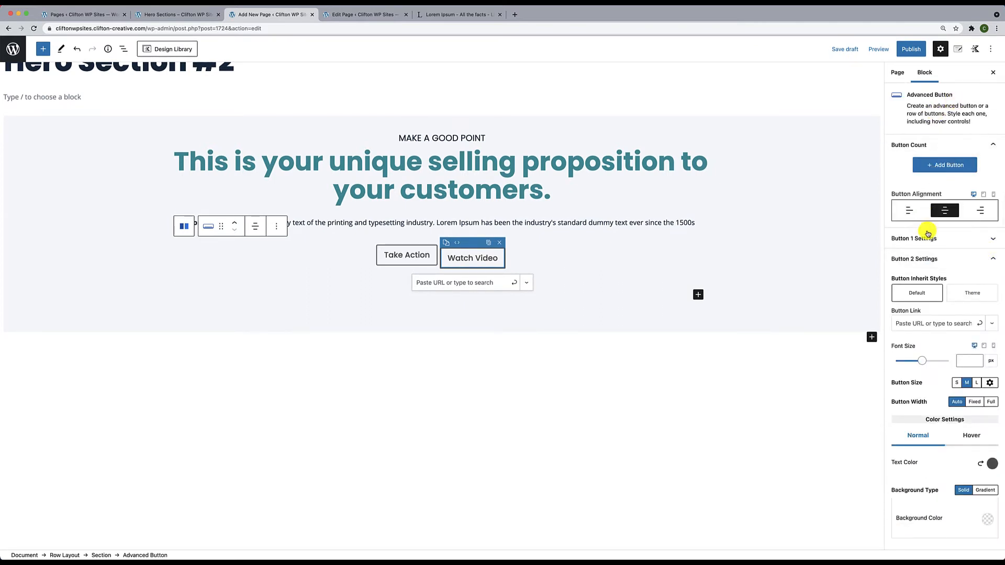
{"action": "left_click", "coordinate": [938, 263]}
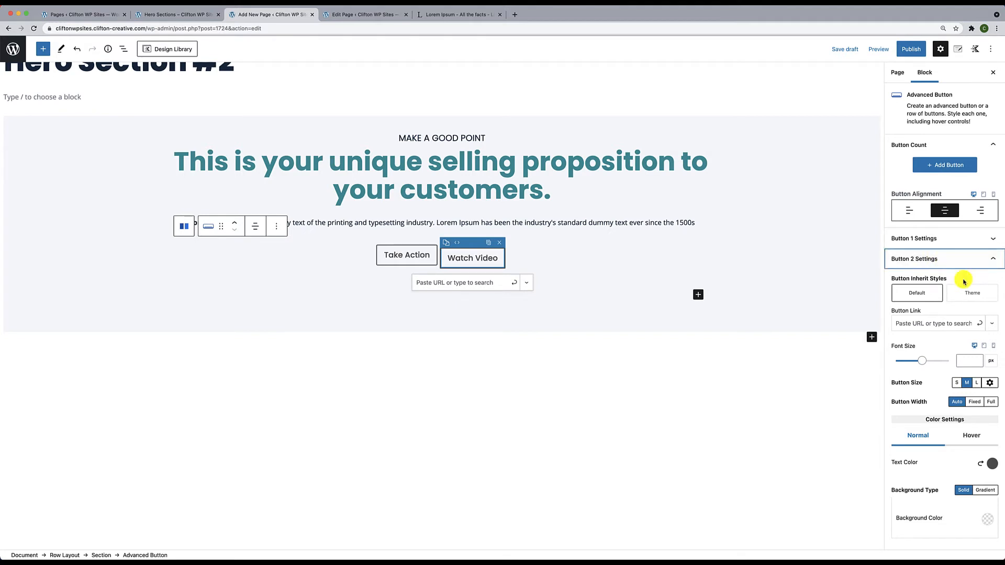
{"action": "scroll", "coordinate": [964, 281], "scroll_direction": "down", "scroll_amount": 4}
{"action": "scroll", "coordinate": [964, 282], "scroll_direction": "down", "scroll_amount": 6}
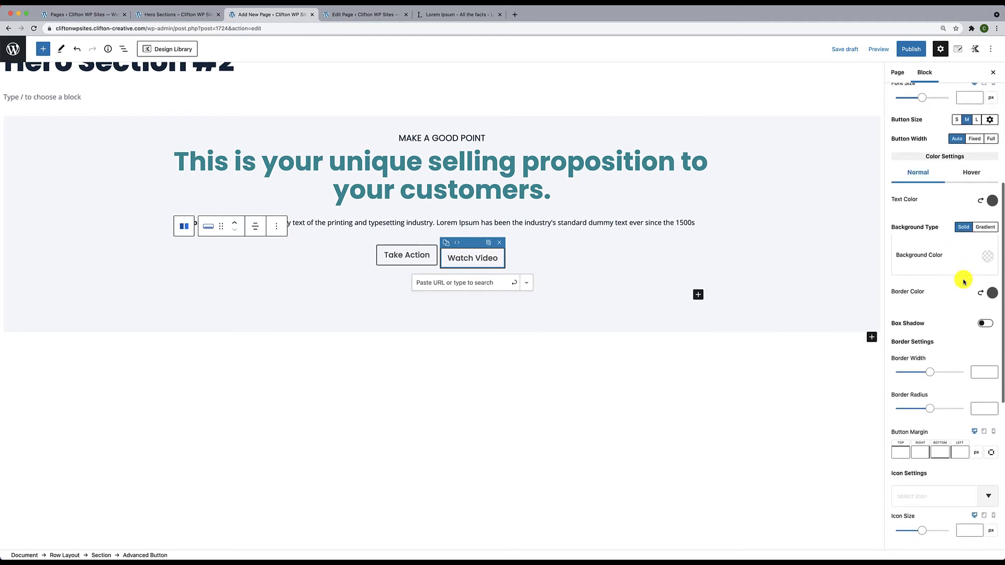
{"action": "scroll", "coordinate": [964, 282], "scroll_direction": "down", "scroll_amount": 5}
{"action": "left_click", "coordinate": [930, 343]}
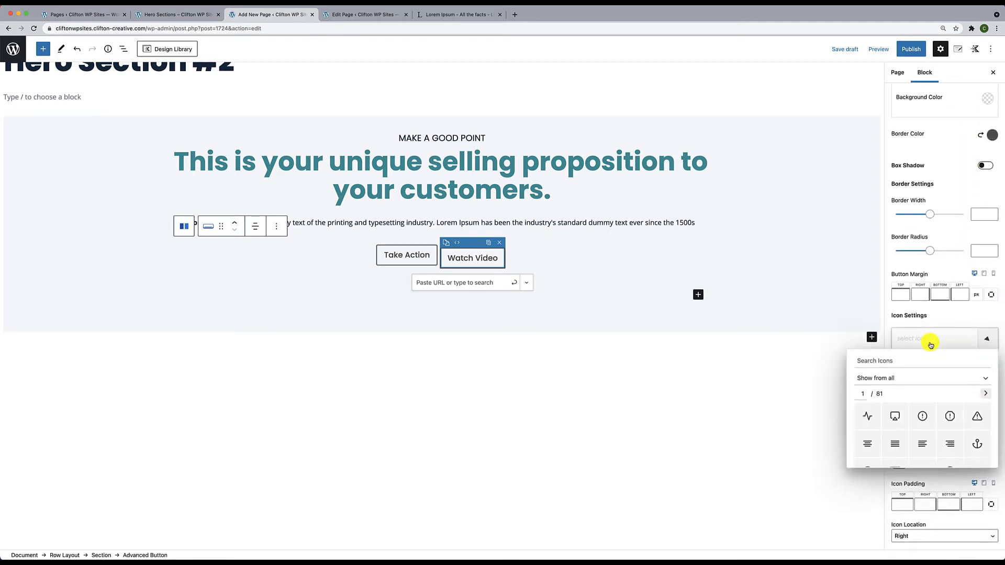
{"action": "type", "text": "video"}
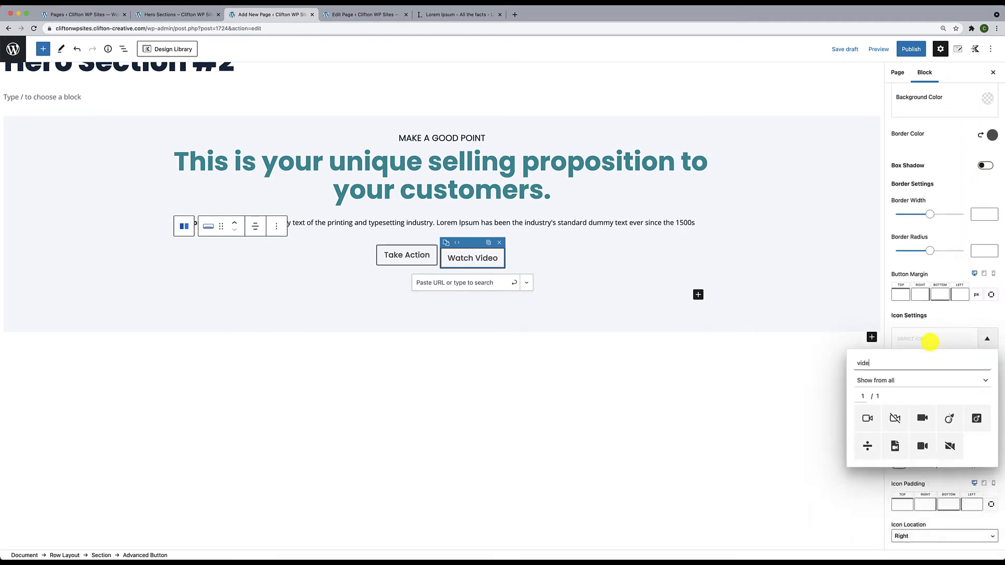
{"action": "left_click", "coordinate": [926, 420]}
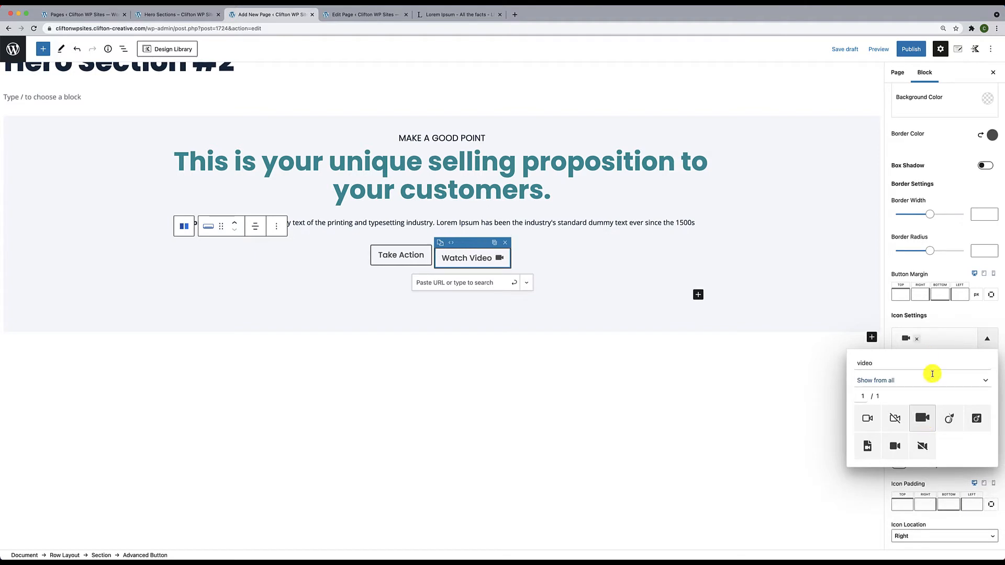
{"action": "left_click", "coordinate": [952, 321]}
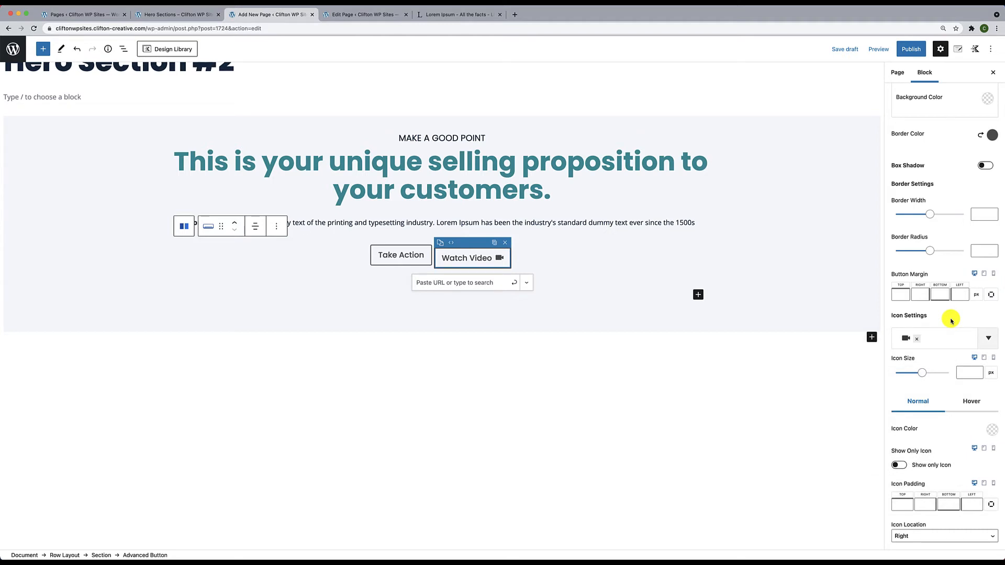
Set the "Watch Video" button's normal text color to the palette's darker teal and its border color's alpha to 0
{"action": "scroll", "coordinate": [952, 321], "scroll_direction": "up", "scroll_amount": 5}
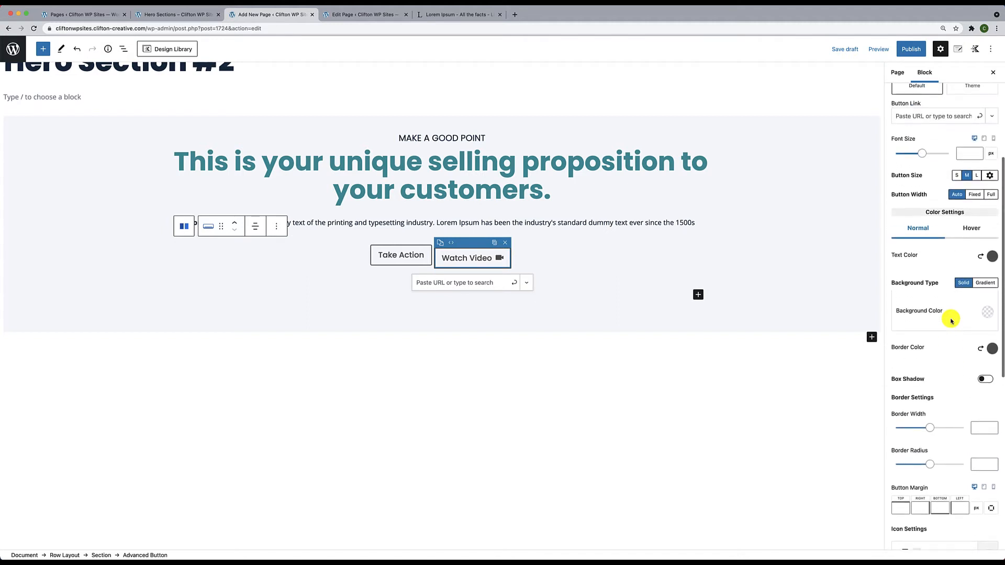
{"action": "scroll", "coordinate": [942, 272], "scroll_direction": "up", "scroll_amount": 1}
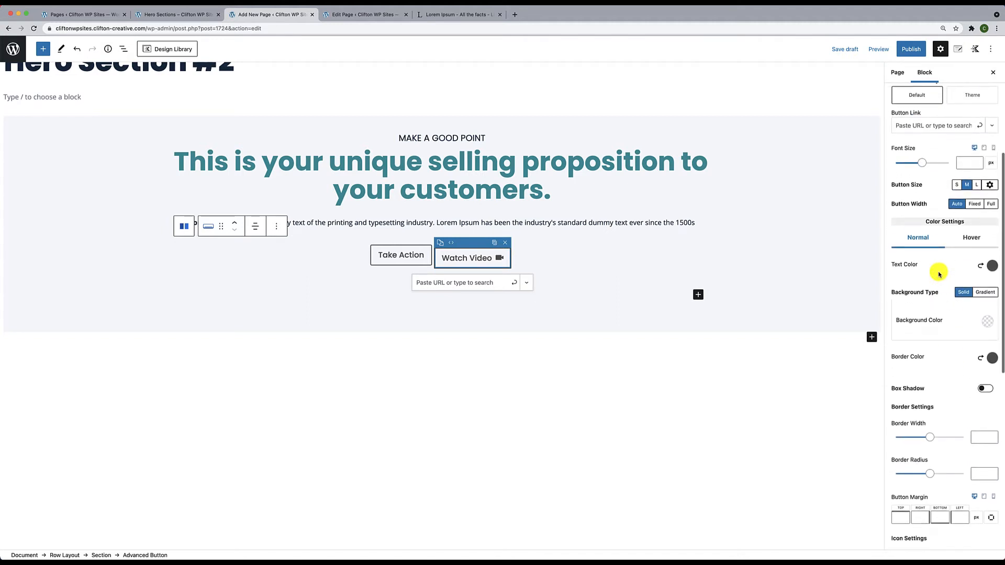
{"action": "left_click", "coordinate": [991, 270]}
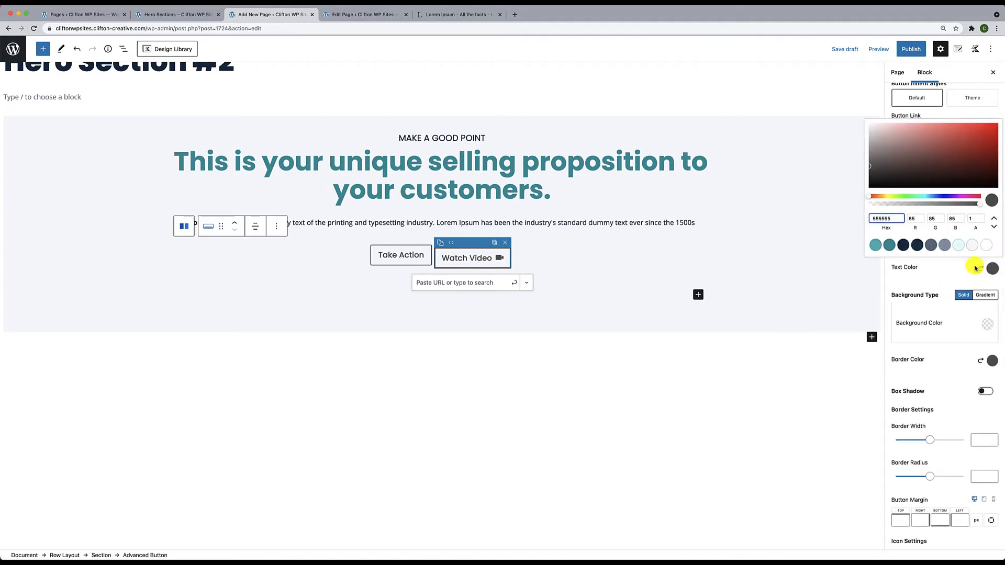
{"action": "left_click", "coordinate": [889, 245]}
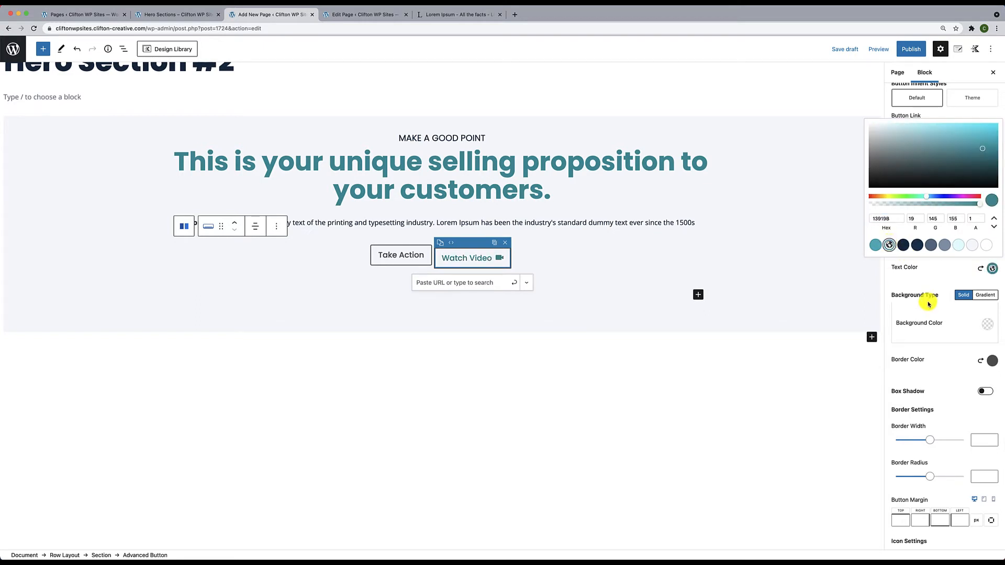
{"action": "left_click", "coordinate": [993, 360]}
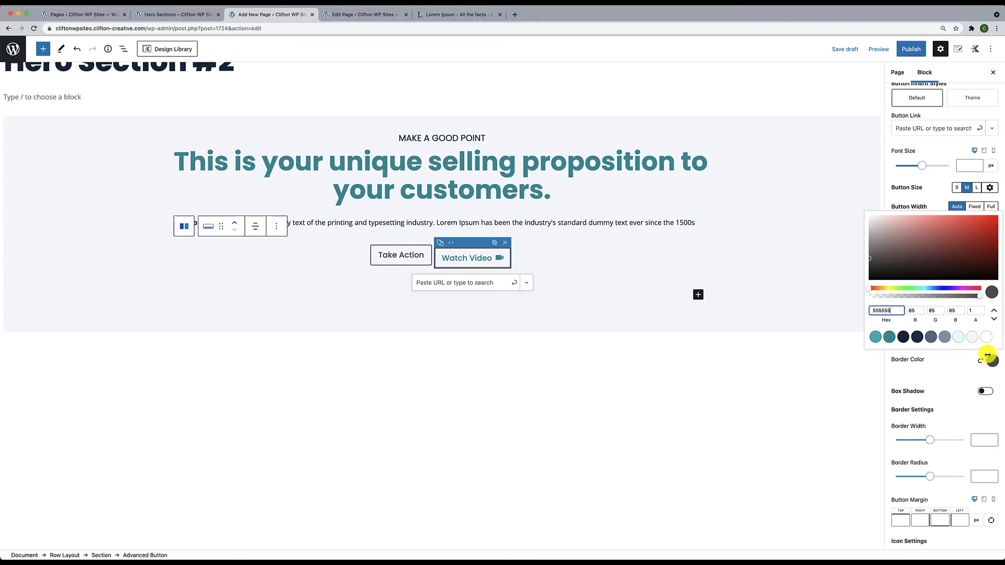
{"action": "left_click", "coordinate": [972, 312]}
{"action": "type", "text": "0"}
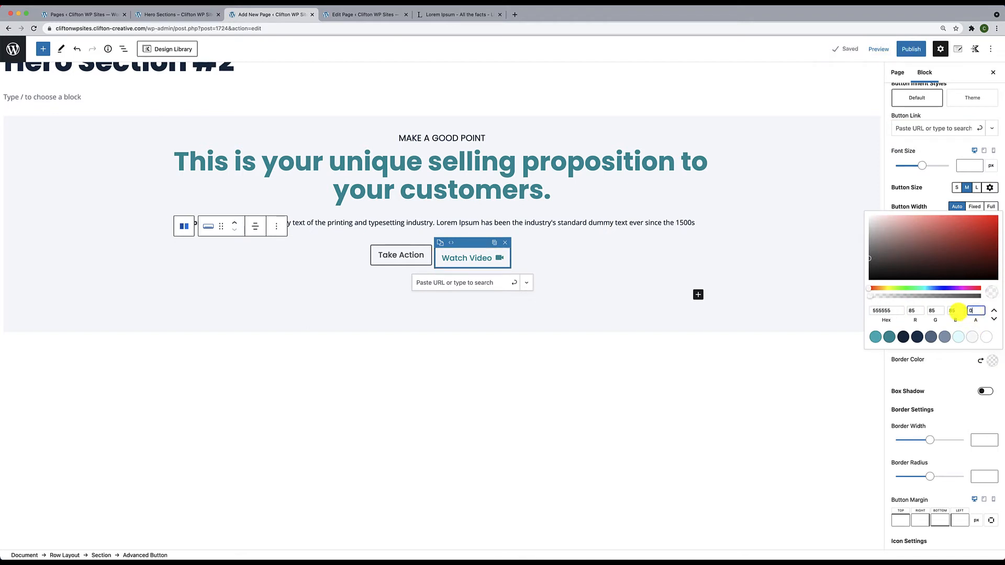
{"action": "left_click", "coordinate": [954, 369]}
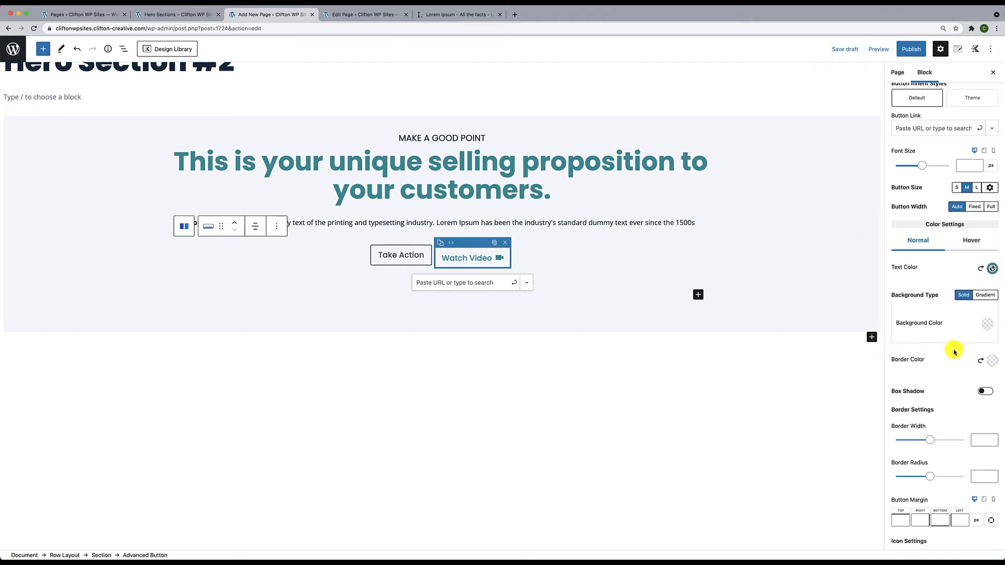
Examine the "Watch Video" button's hover text color and hover border color, including the border color's alpha value
{"action": "left_click", "coordinate": [971, 242]}
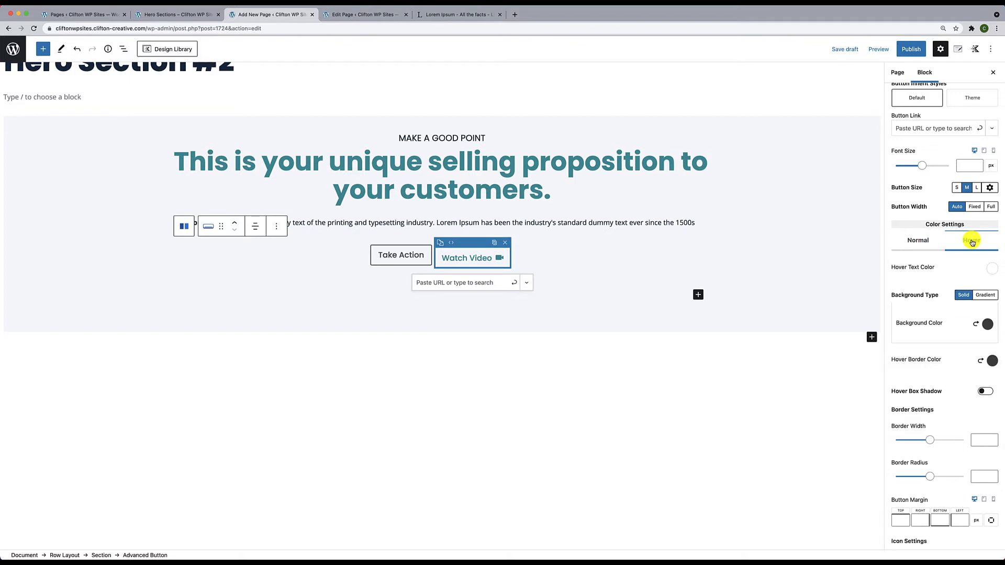
{"action": "left_click", "coordinate": [992, 271]}
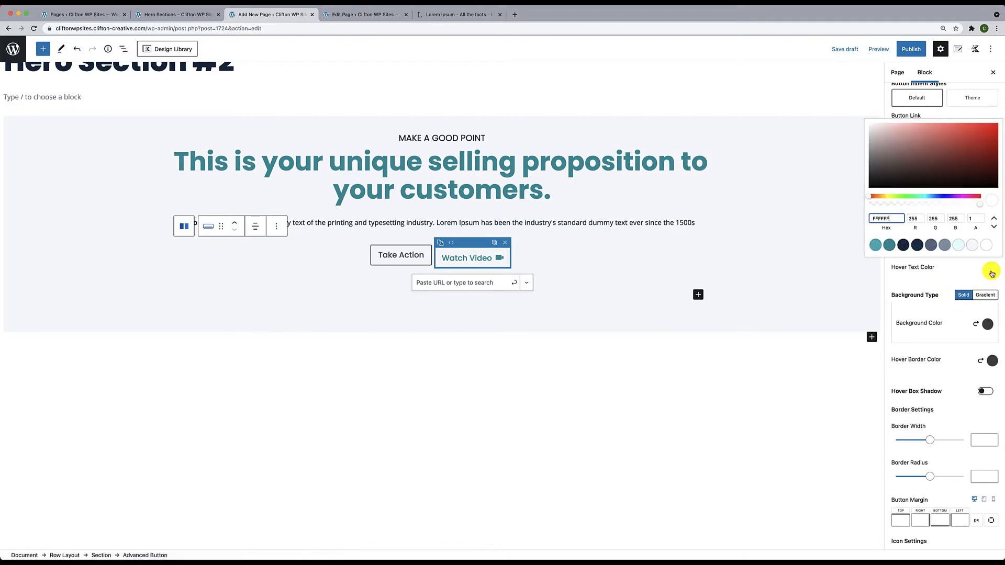
{"action": "left_click", "coordinate": [964, 278]}
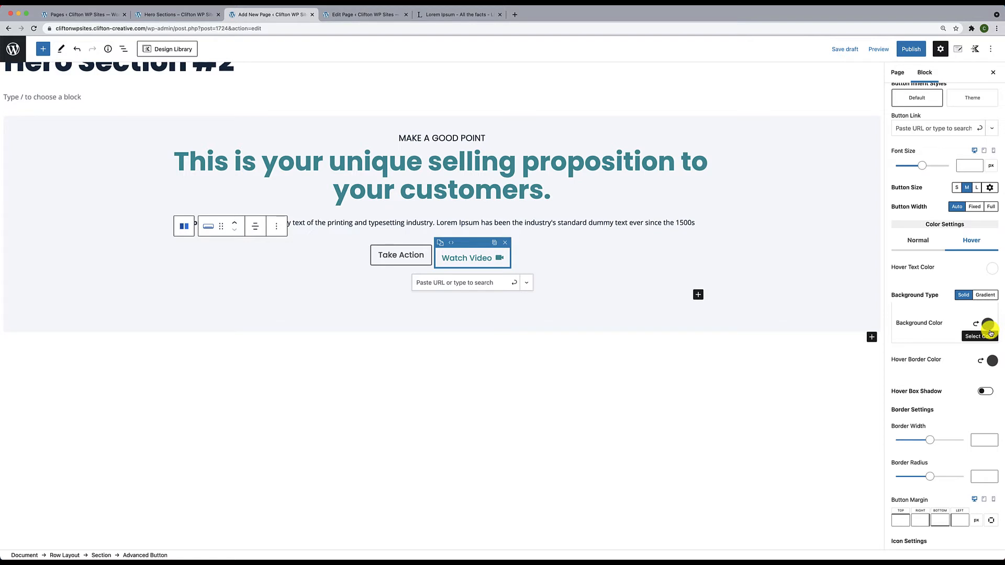
{"action": "left_click", "coordinate": [992, 363]}
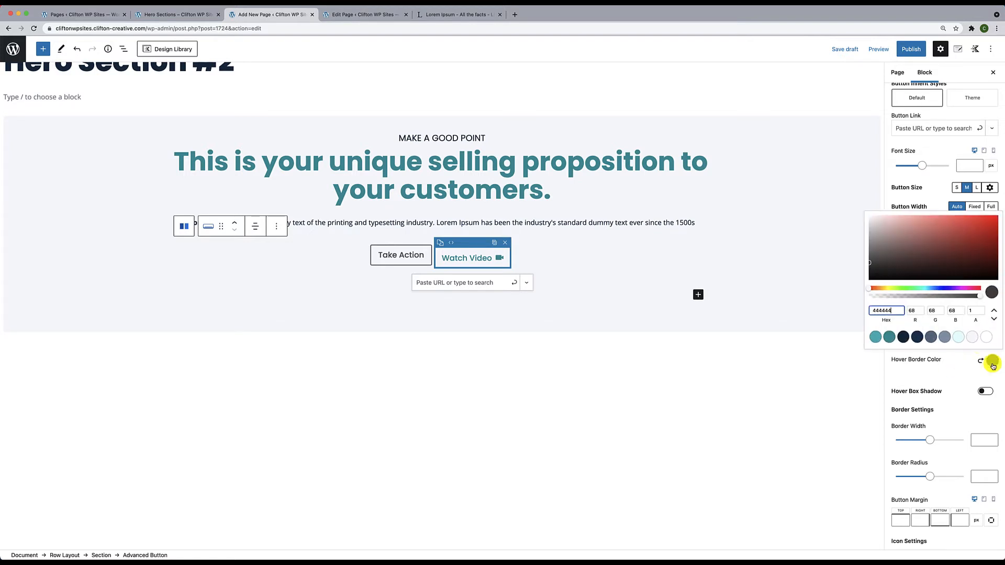
{"action": "left_click", "coordinate": [967, 312]}
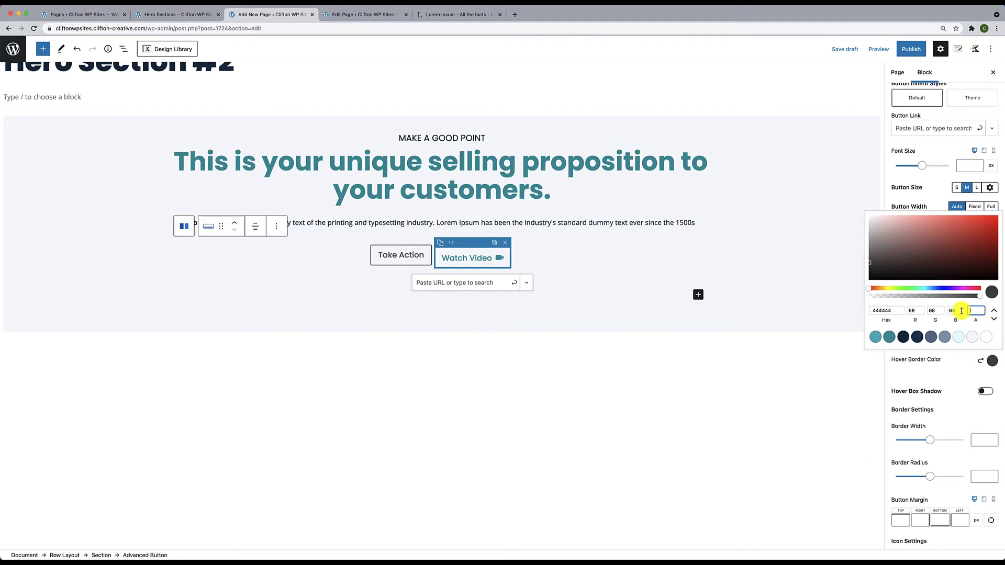
{"action": "left_click", "coordinate": [785, 271]}
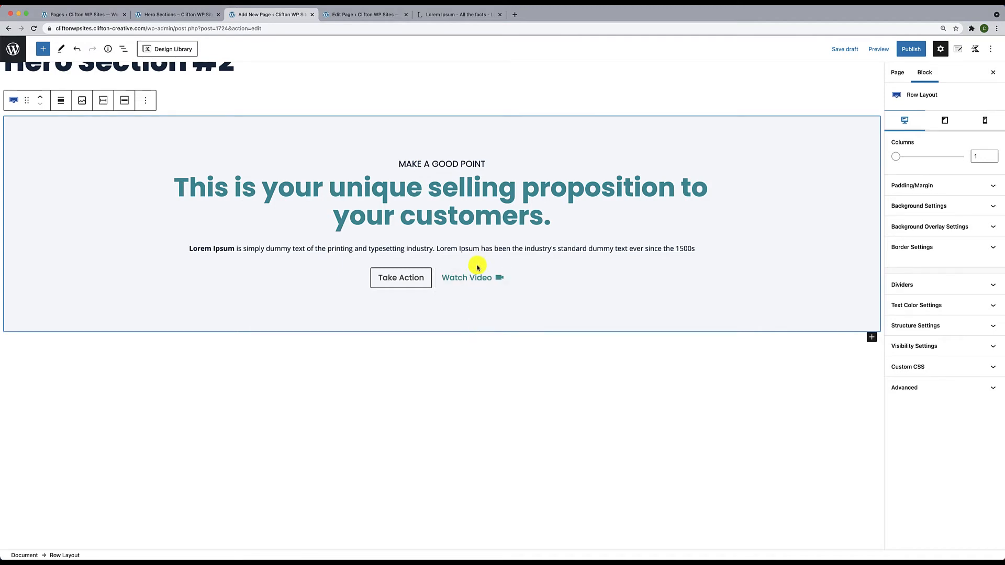
Give the "Take Action" button white text and the palette's darker teal as its solid background color
{"action": "left_click", "coordinate": [414, 289]}
{"action": "left_click", "coordinate": [413, 265]}
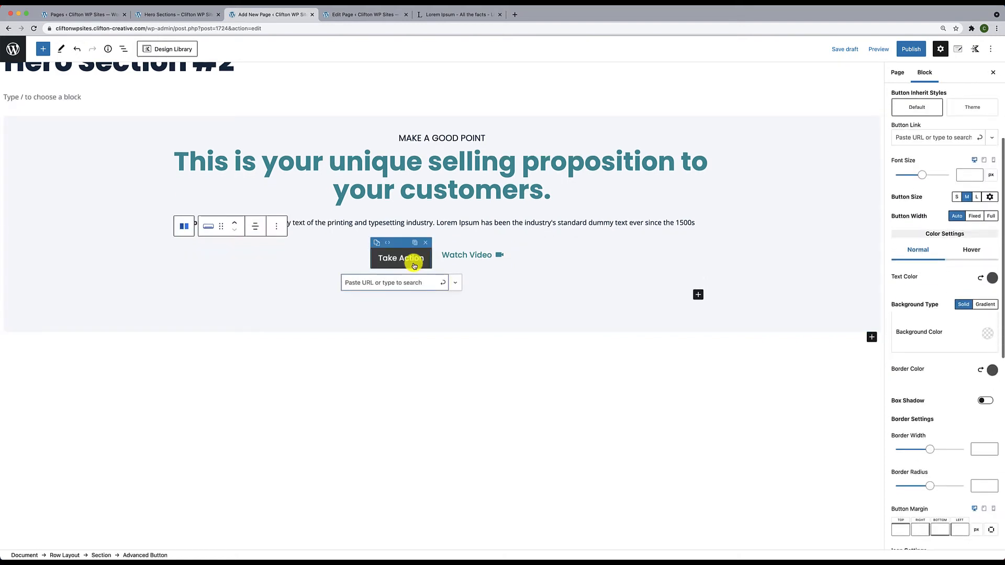
{"action": "left_click", "coordinate": [993, 278]}
{"action": "left_click", "coordinate": [986, 254]}
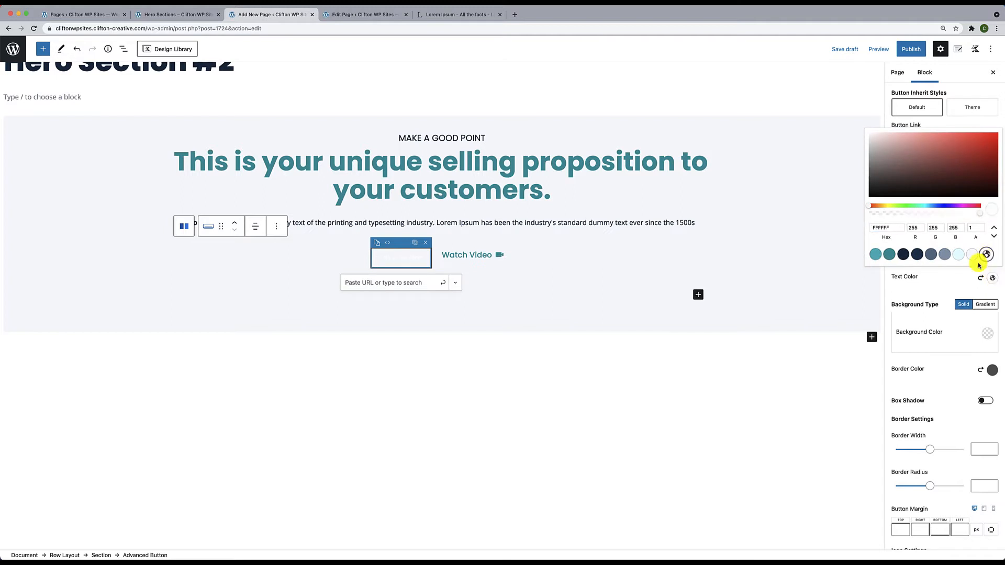
{"action": "left_click", "coordinate": [944, 285]}
{"action": "left_click", "coordinate": [983, 343]}
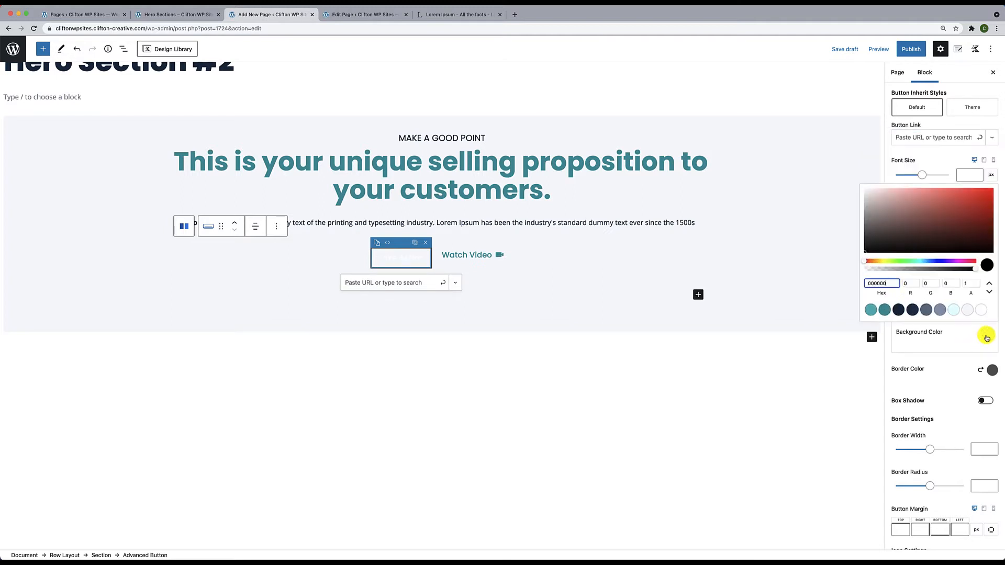
{"action": "left_click", "coordinate": [885, 309]}
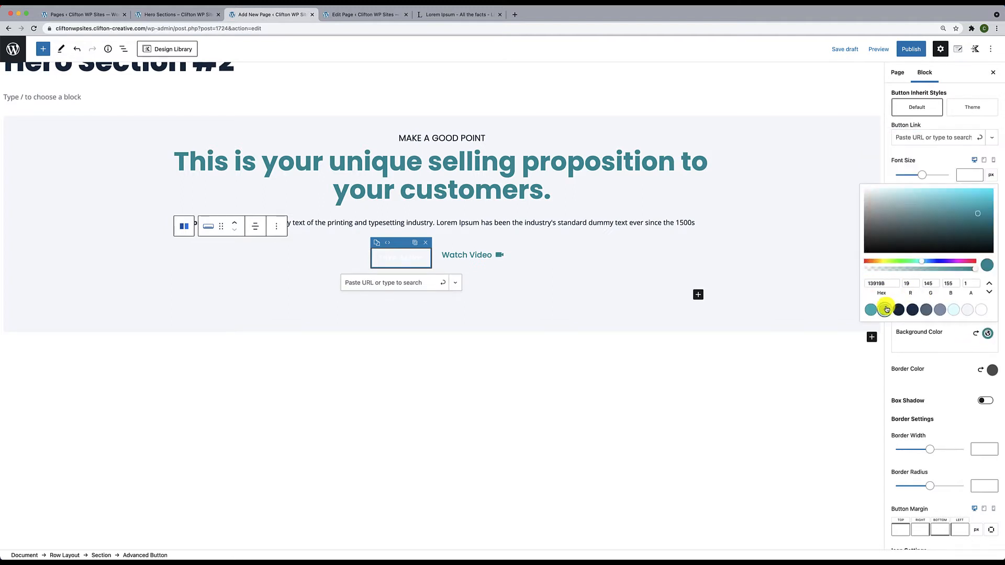
{"action": "left_click", "coordinate": [951, 366]}
Locate the icon settings of the "Take Action" button
{"action": "scroll", "coordinate": [951, 369], "scroll_direction": "down", "scroll_amount": 6}
{"action": "scroll", "coordinate": [951, 369], "scroll_direction": "down", "scroll_amount": 4}
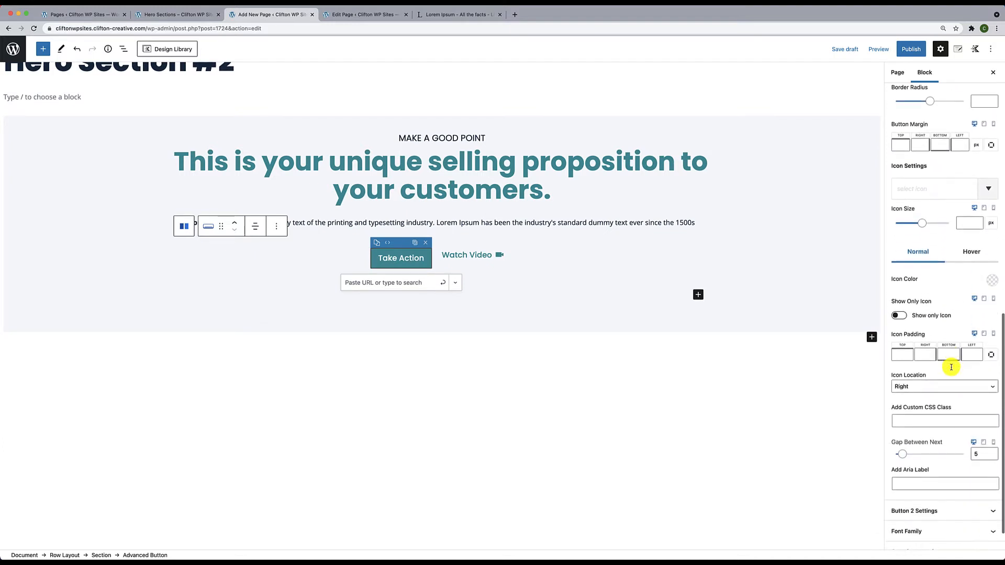
{"action": "scroll", "coordinate": [951, 369], "scroll_direction": "up", "scroll_amount": 2}
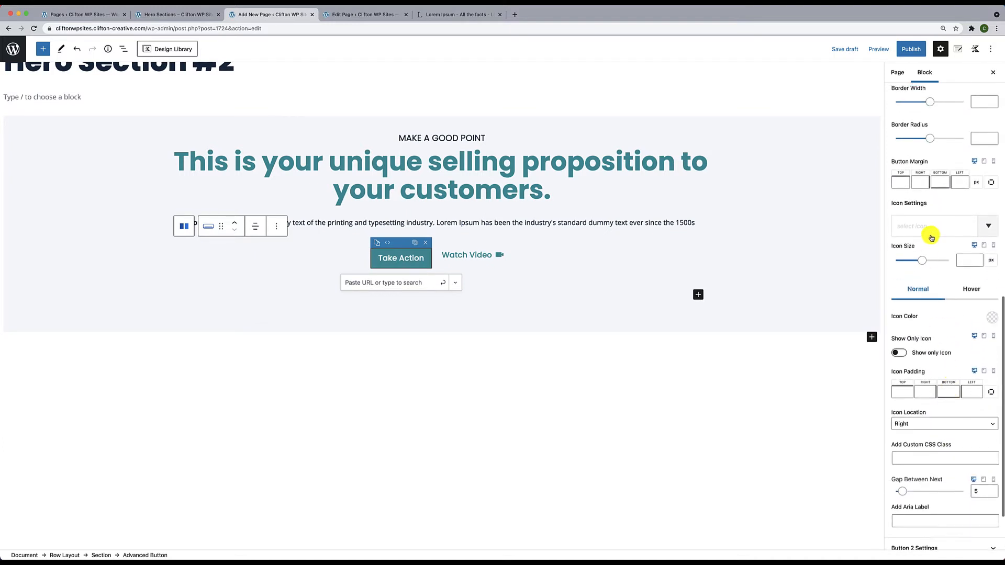
Search the icons for "arrow" and add the long right arrow to the Take Action button
{"action": "left_click", "coordinate": [932, 236]}
{"action": "type", "text": "arrow"}
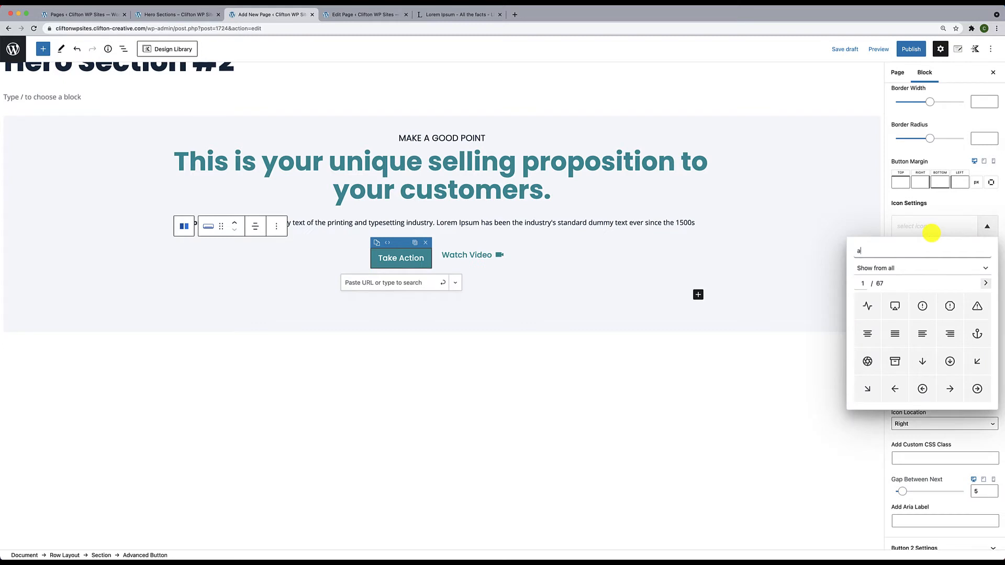
{"action": "left_click", "coordinate": [984, 284]}
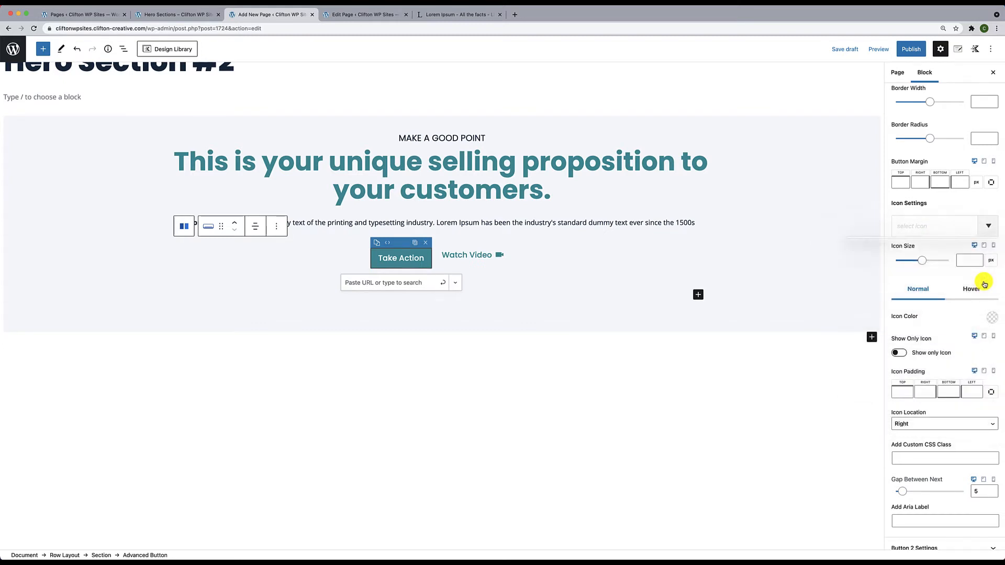
{"action": "left_click", "coordinate": [931, 221]}
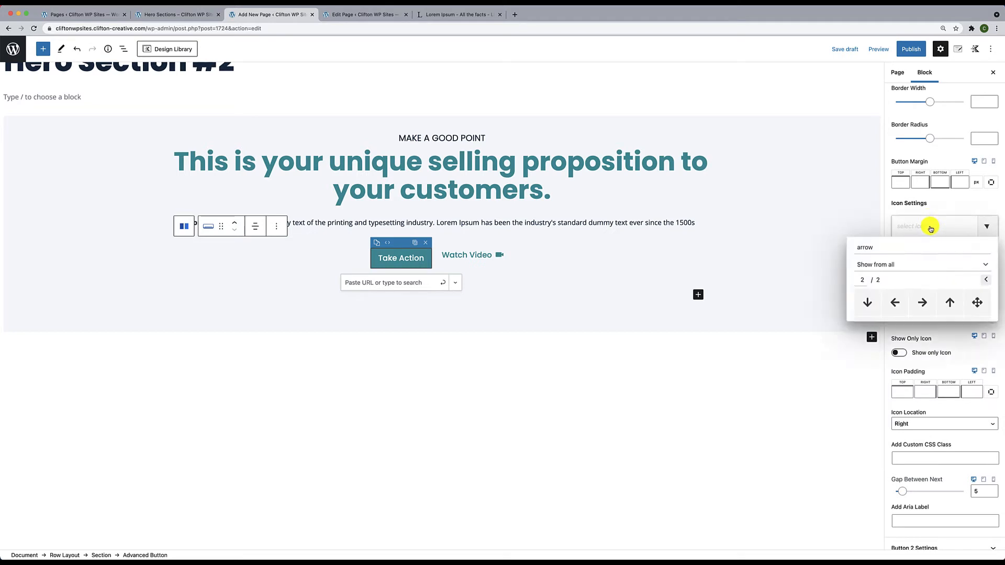
{"action": "left_click", "coordinate": [974, 365]}
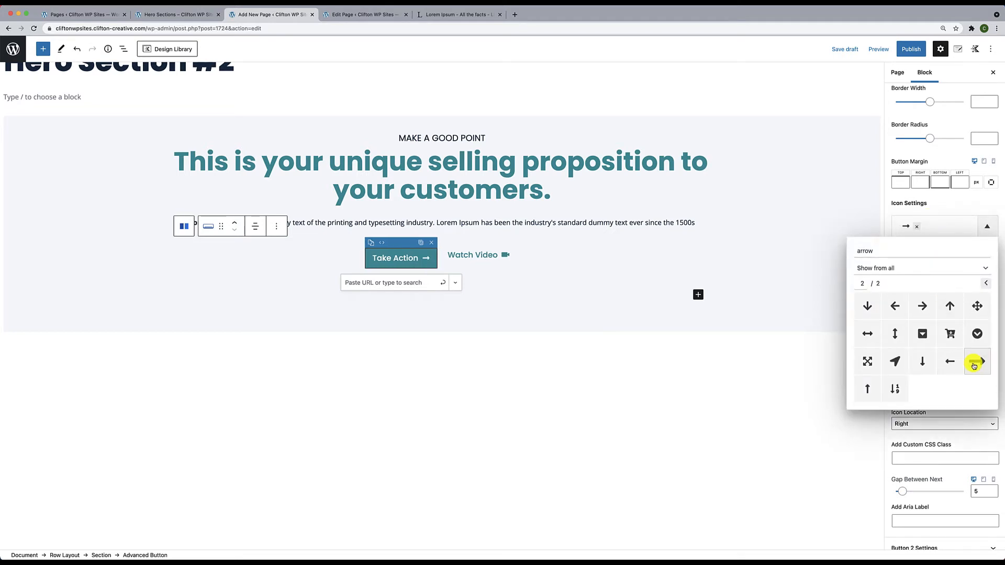
Turn off the row's content max width inheritance from the theme and set its minimum height to 600 px
{"action": "left_click", "coordinate": [514, 321]}
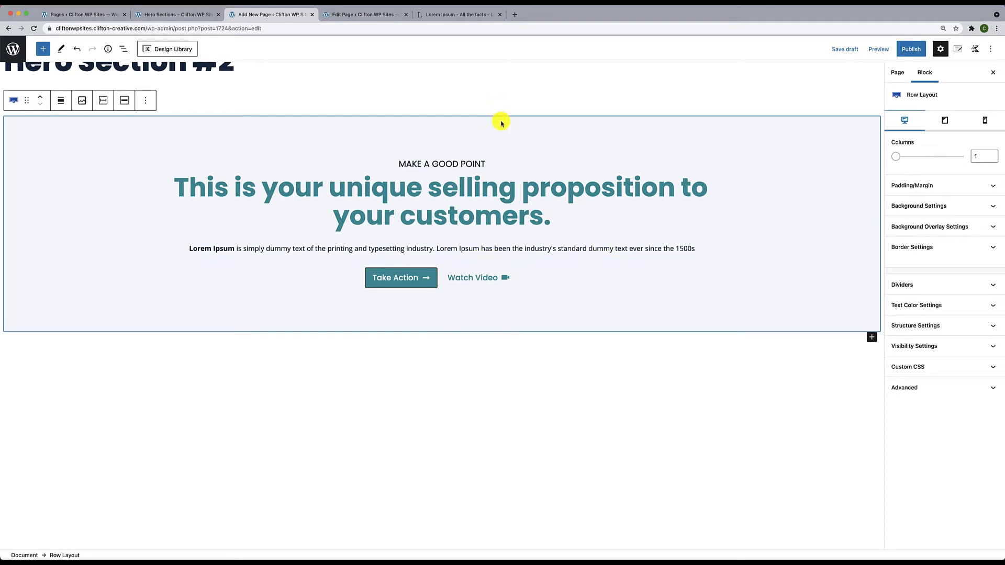
{"action": "left_click", "coordinate": [906, 325]}
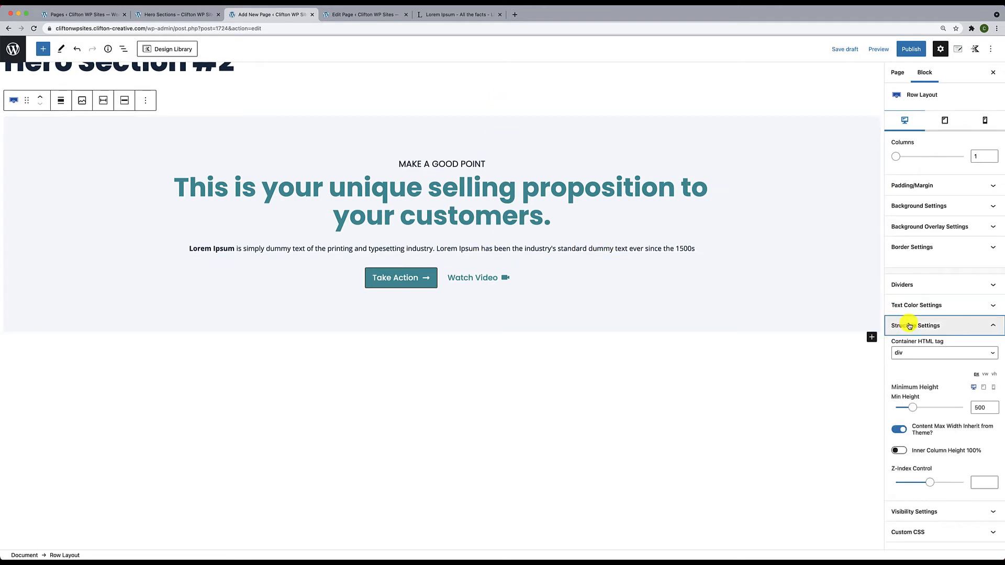
{"action": "left_click", "coordinate": [899, 431]}
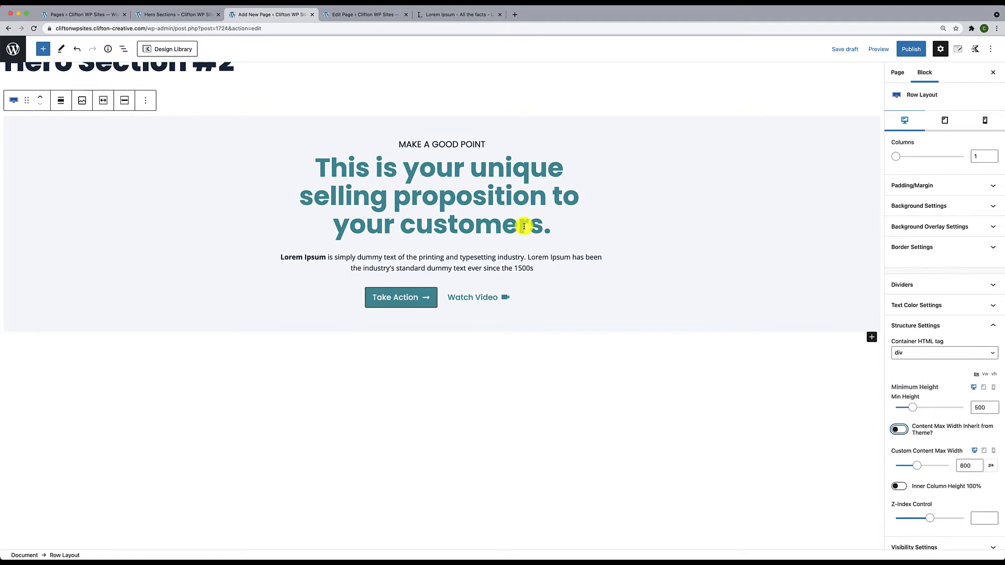
{"action": "left_click", "coordinate": [977, 408]}
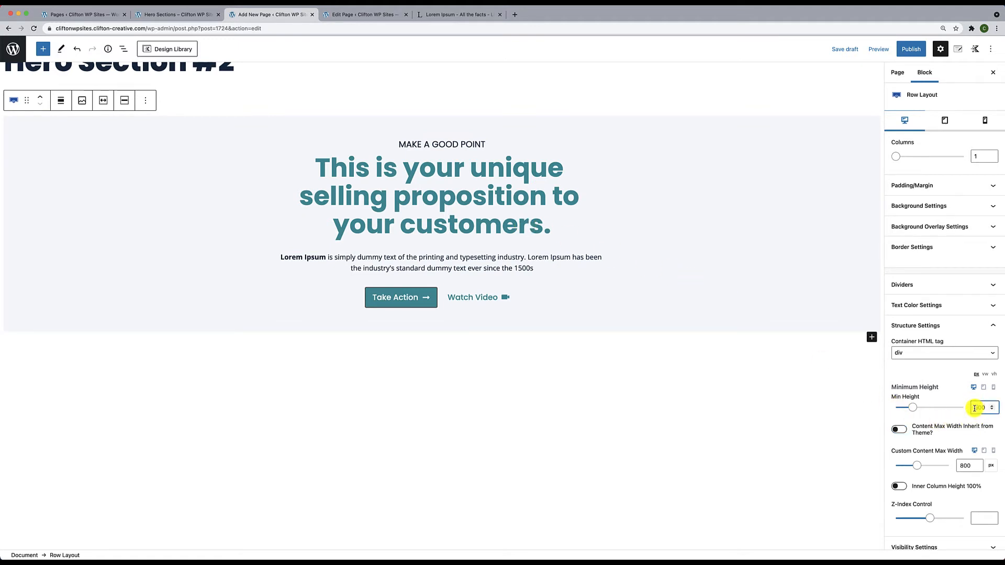
{"action": "type", "text": "600"}
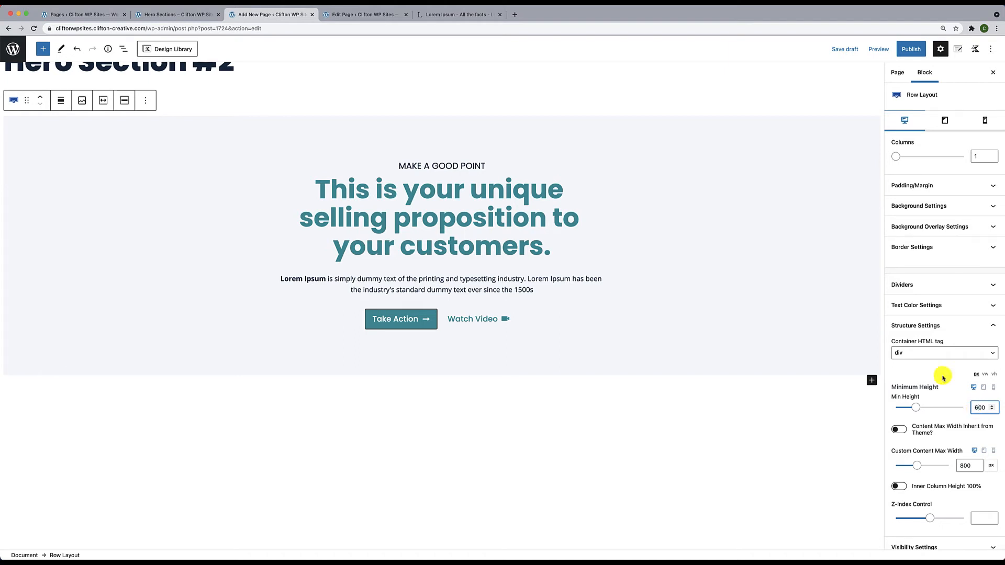
{"action": "left_click", "coordinate": [805, 138]}
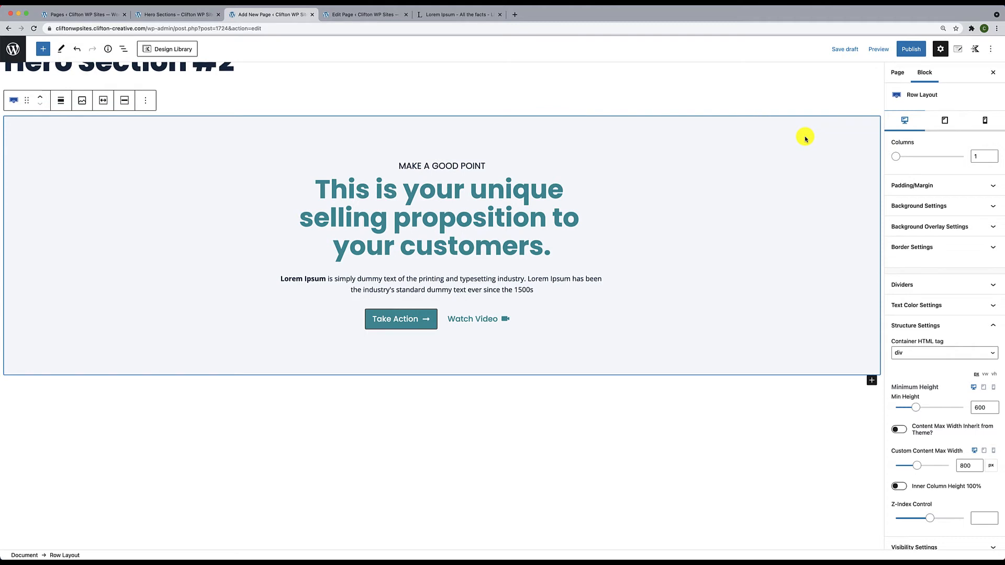
Add a bottom divider to the row using the single wave shape that crests on the left side
{"action": "left_click", "coordinate": [994, 285]}
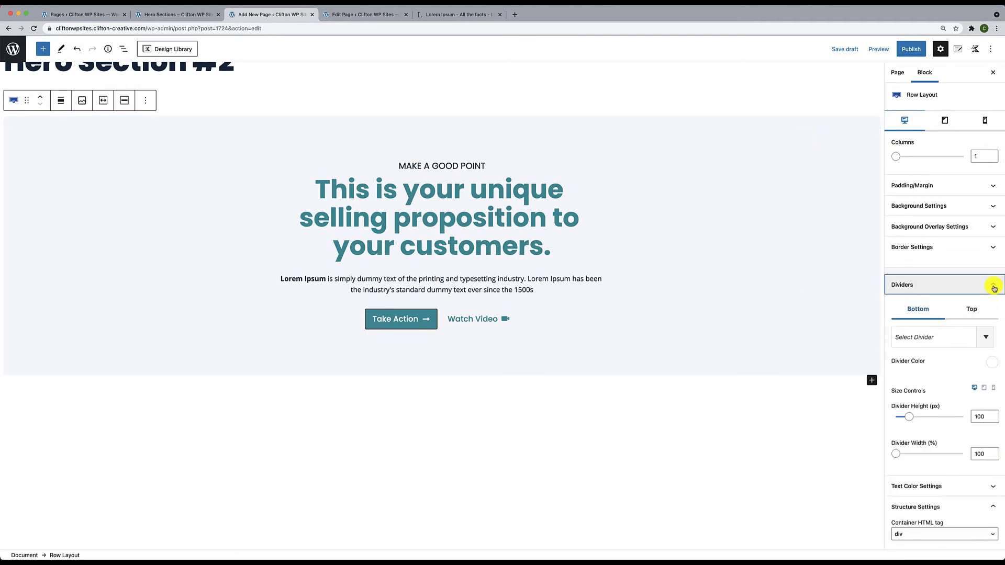
{"action": "left_click", "coordinate": [985, 342]}
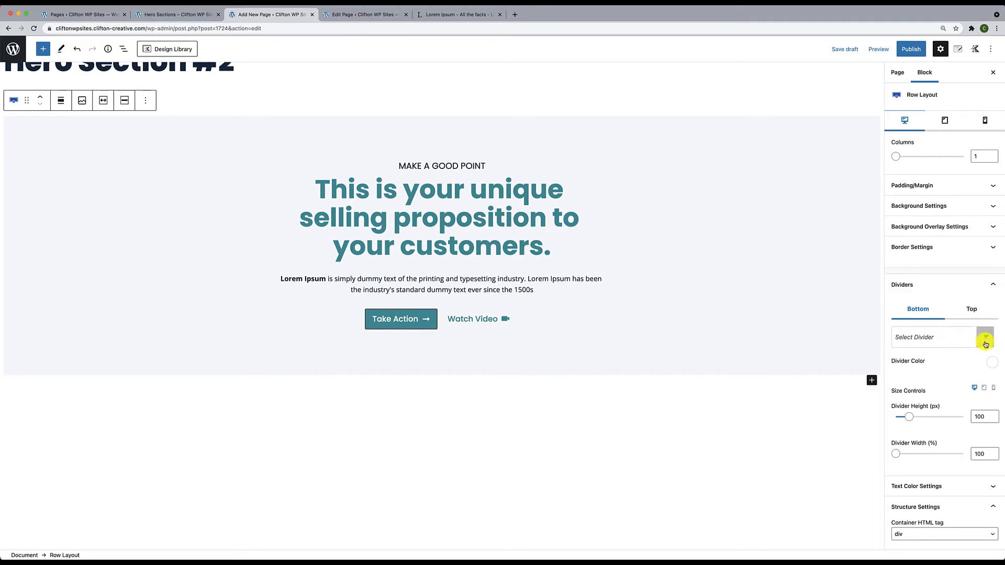
{"action": "scroll", "coordinate": [916, 407], "scroll_direction": "down", "scroll_amount": 3}
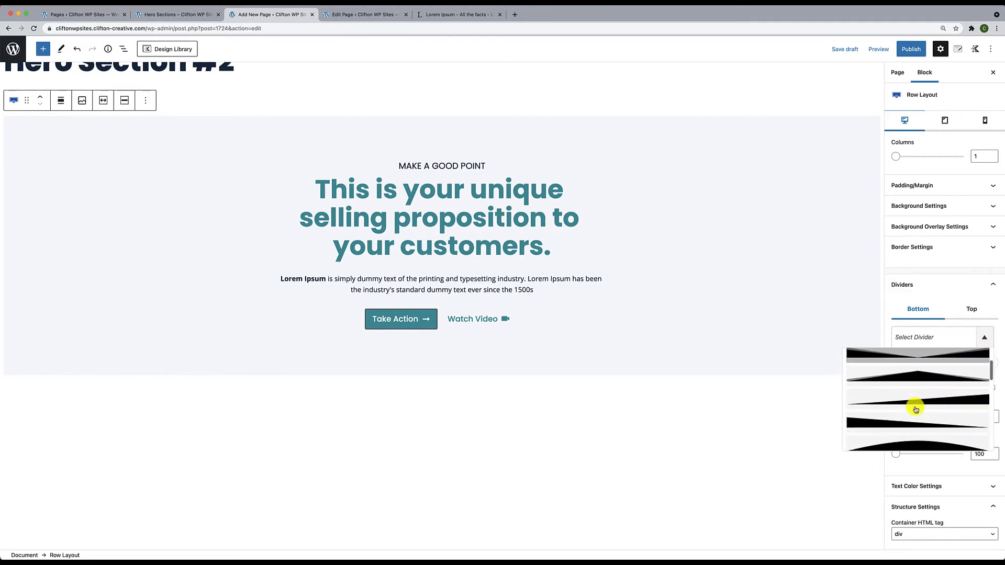
{"action": "scroll", "coordinate": [915, 409], "scroll_direction": "down", "scroll_amount": 5}
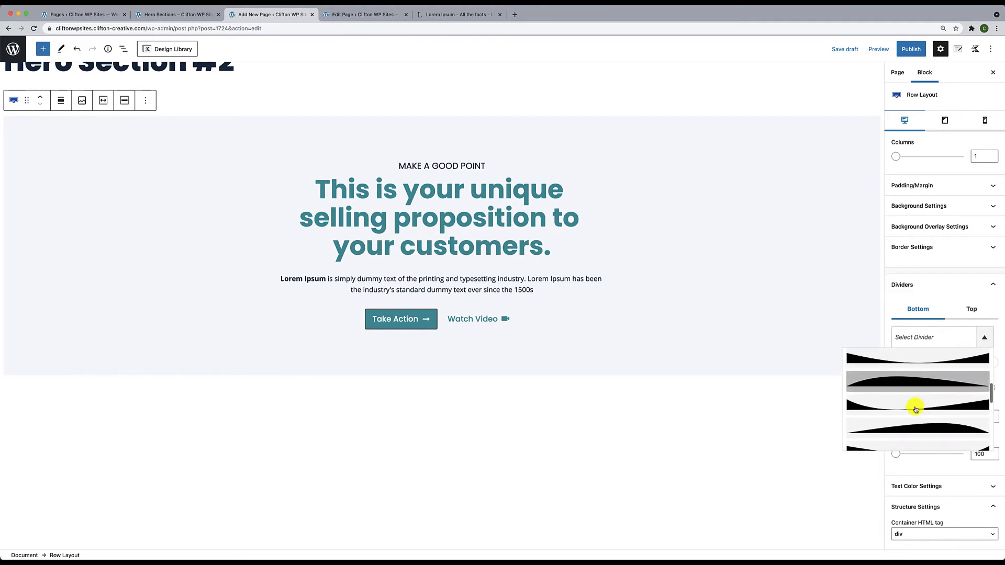
{"action": "scroll", "coordinate": [915, 409], "scroll_direction": "down", "scroll_amount": 4}
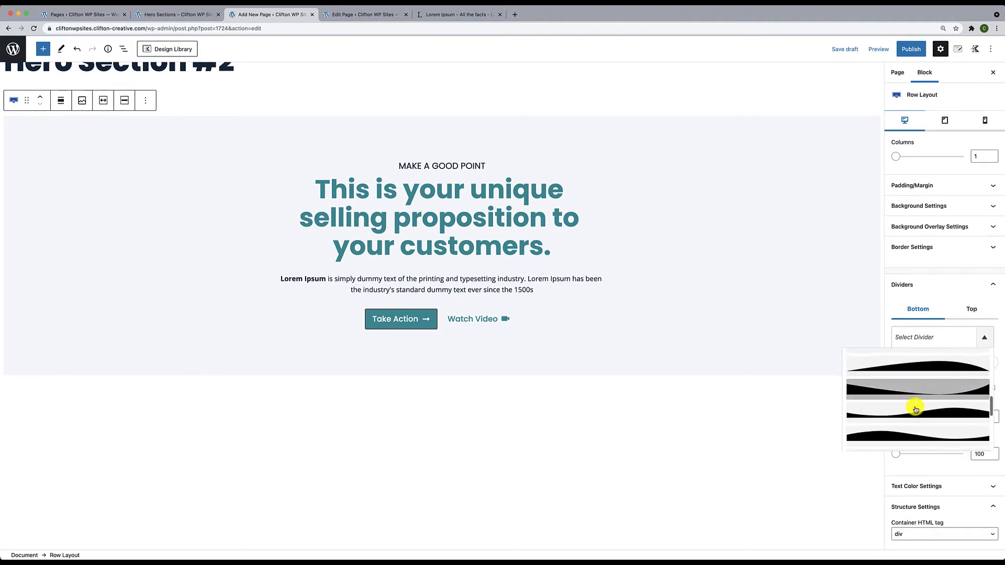
{"action": "scroll", "coordinate": [915, 409], "scroll_direction": "down", "scroll_amount": 2}
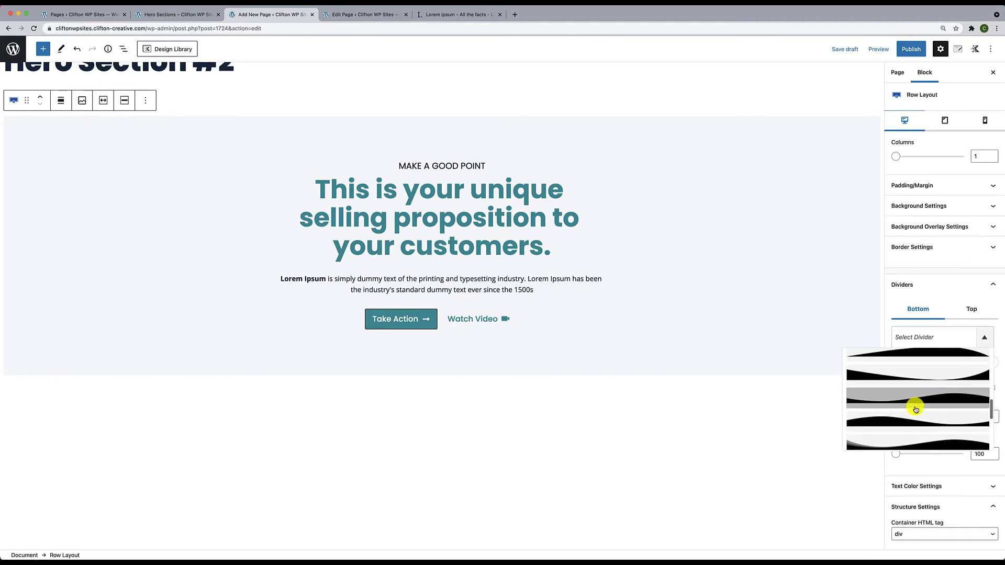
{"action": "left_click", "coordinate": [908, 418]}
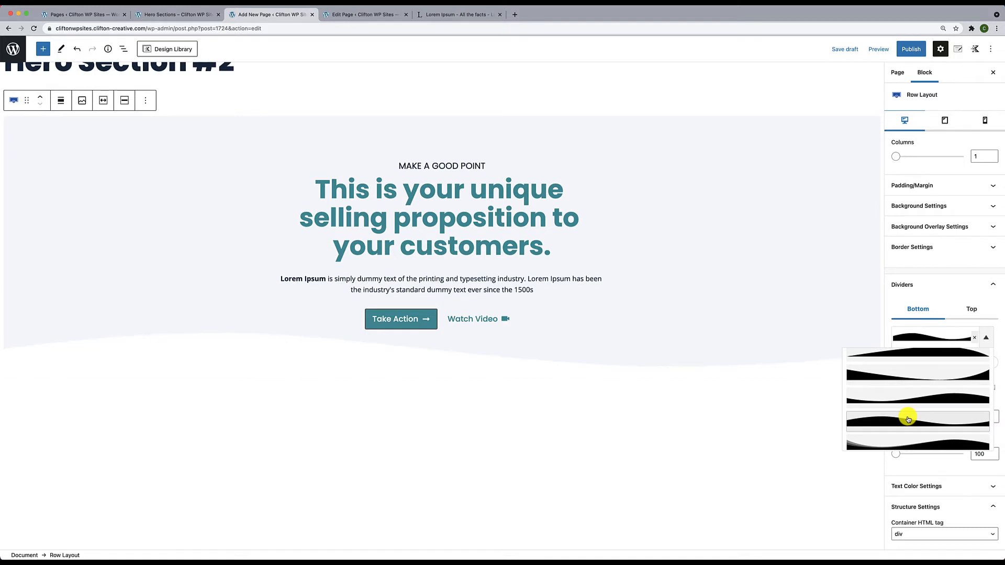
{"action": "left_click", "coordinate": [945, 294]}
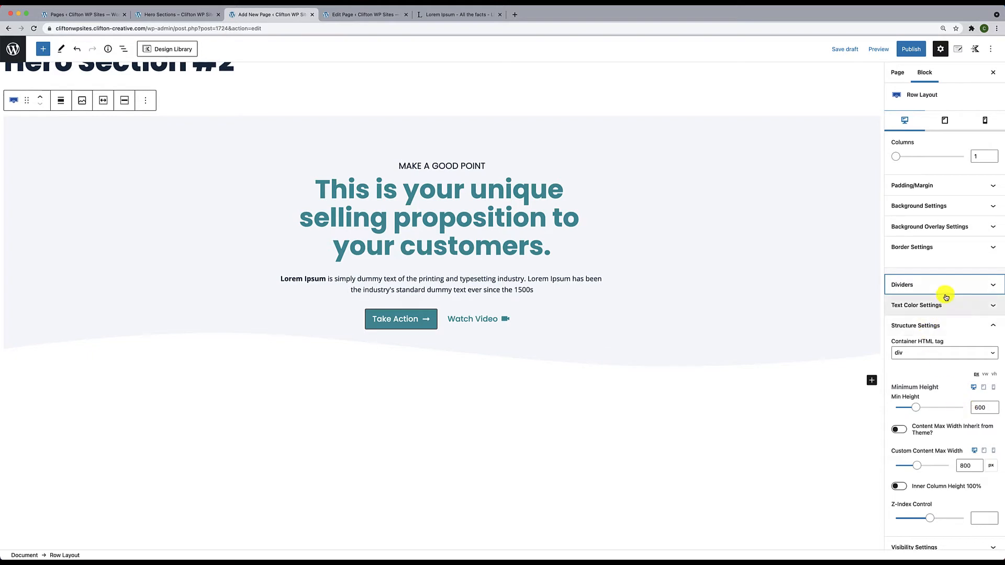
{"action": "left_click", "coordinate": [945, 294]}
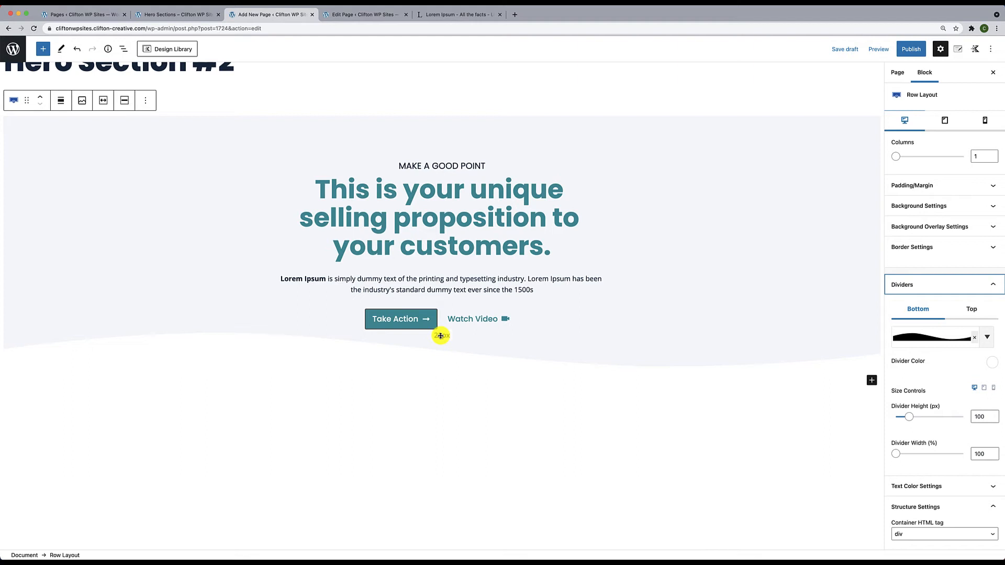
Set the row layout's bottom and top padding to 125 px each
{"action": "left_click", "coordinate": [806, 216]}
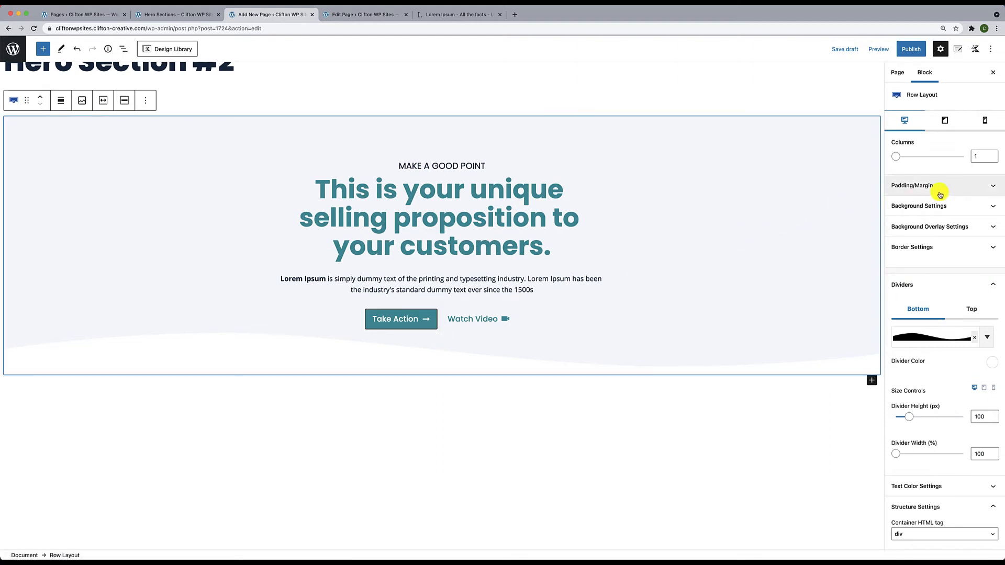
{"action": "left_click", "coordinate": [958, 189]}
{"action": "left_click", "coordinate": [948, 218]}
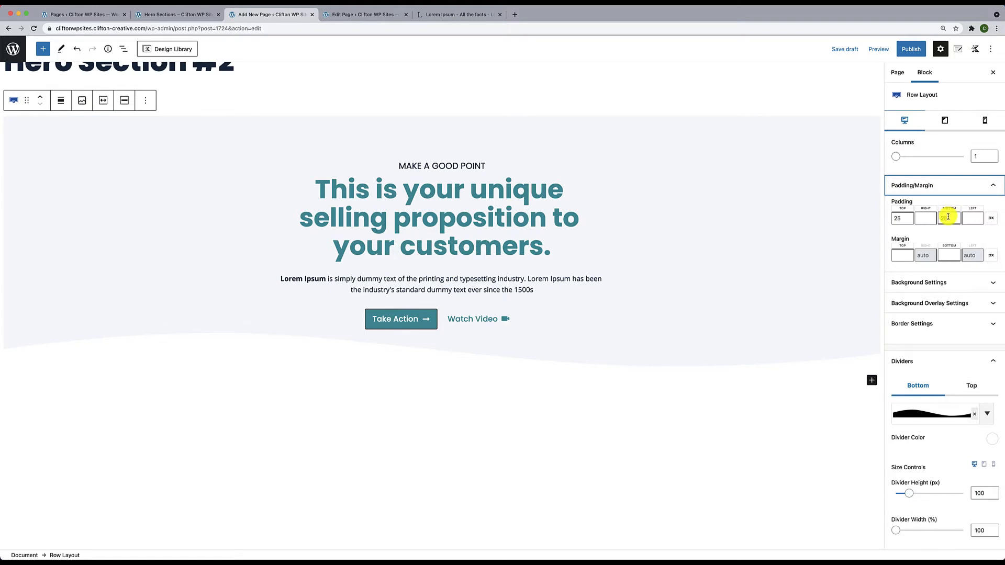
{"action": "left_click", "coordinate": [934, 218]}
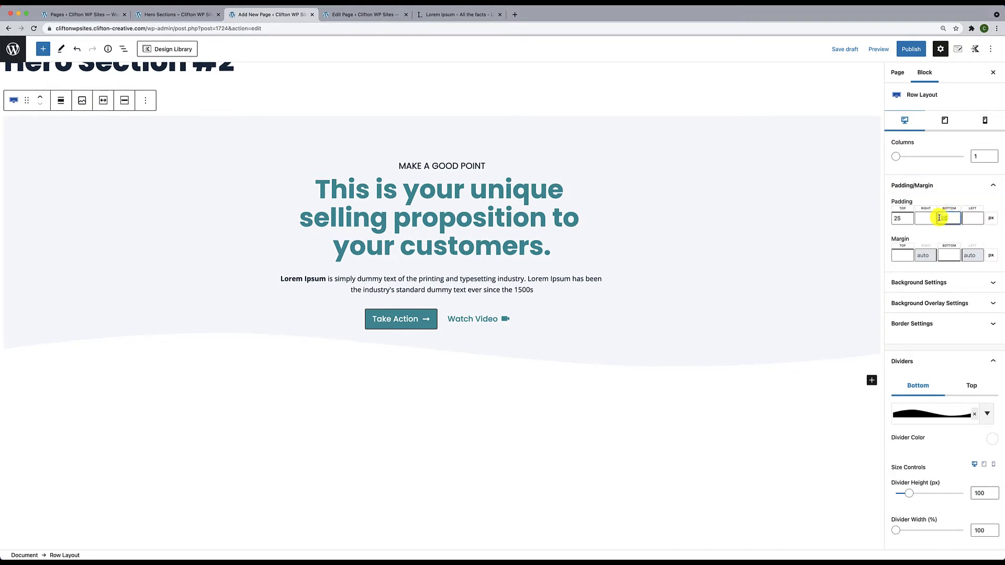
{"action": "type", "text": "125"}
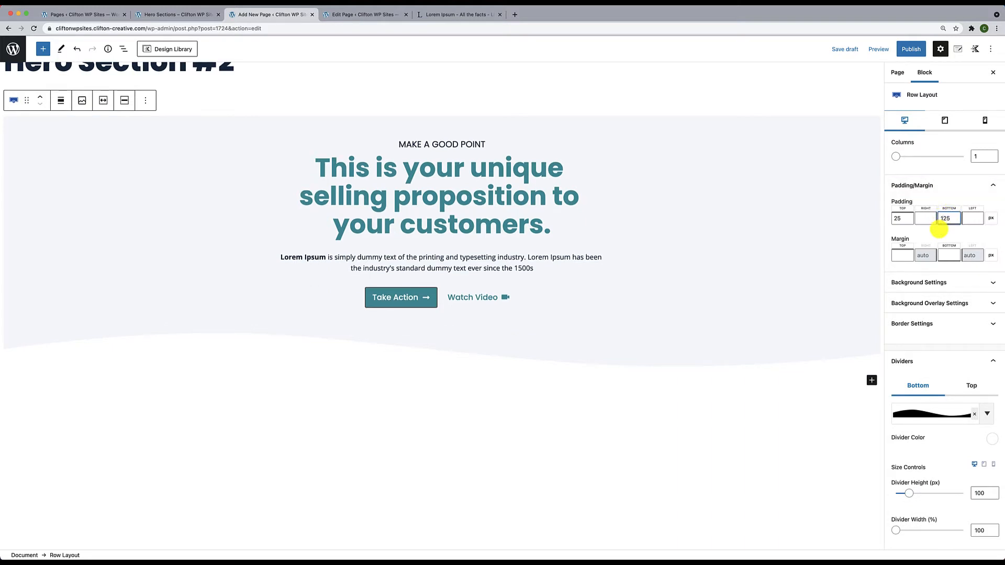
{"action": "left_click", "coordinate": [894, 217]}
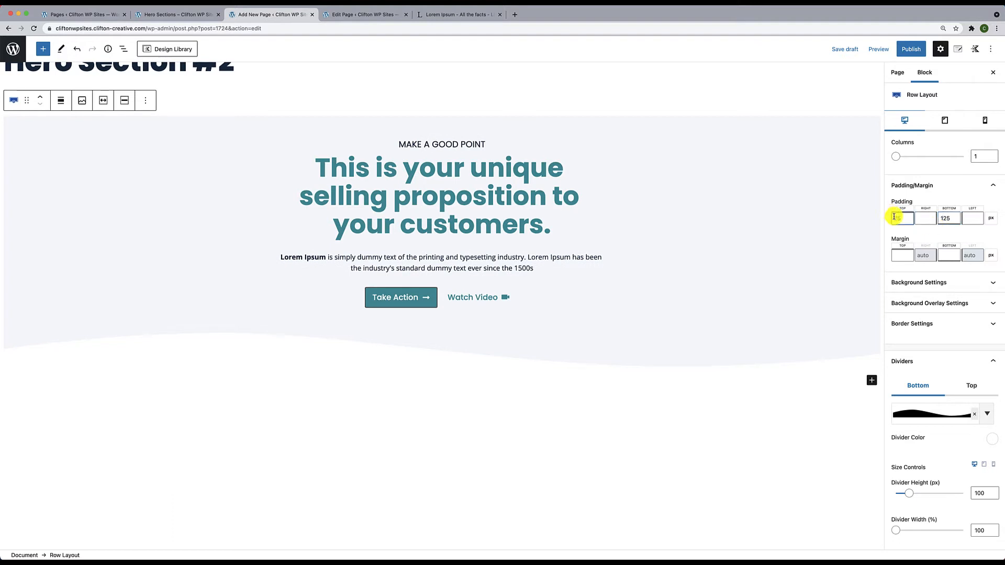
{"action": "type", "text": "125"}
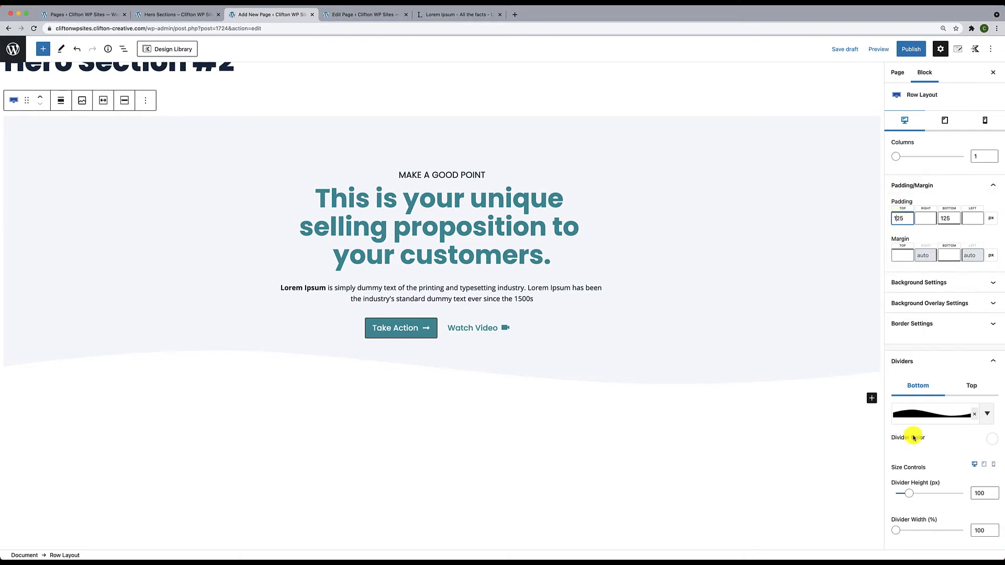
Add a top divider to the row using the wave shape that matches the bottom divider's curve
{"action": "left_click", "coordinate": [972, 394]}
{"action": "scroll", "coordinate": [945, 434], "scroll_direction": "down", "scroll_amount": 2}
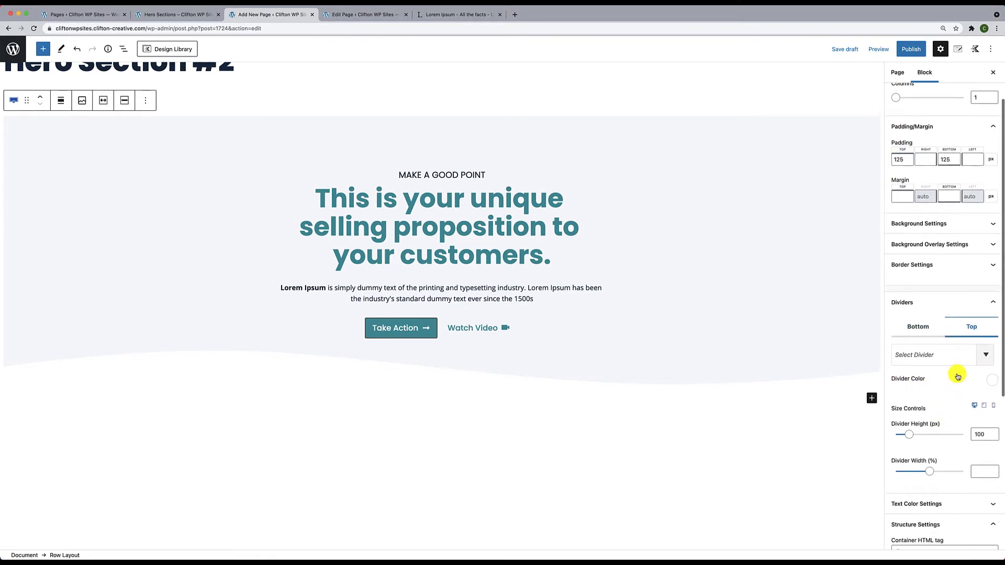
{"action": "left_click", "coordinate": [960, 359]}
{"action": "scroll", "coordinate": [919, 429], "scroll_direction": "down", "scroll_amount": 4}
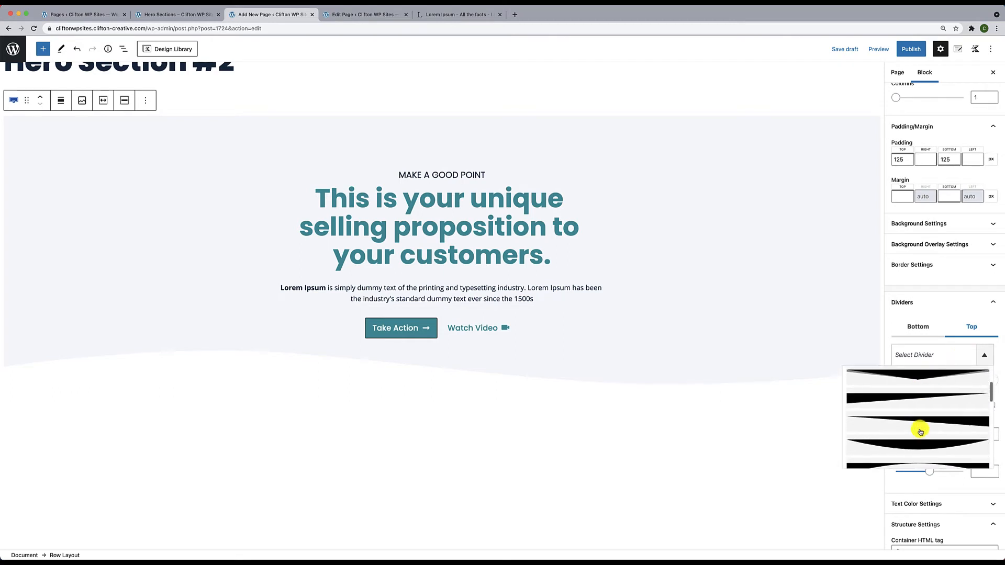
{"action": "scroll", "coordinate": [920, 432], "scroll_direction": "down", "scroll_amount": 5}
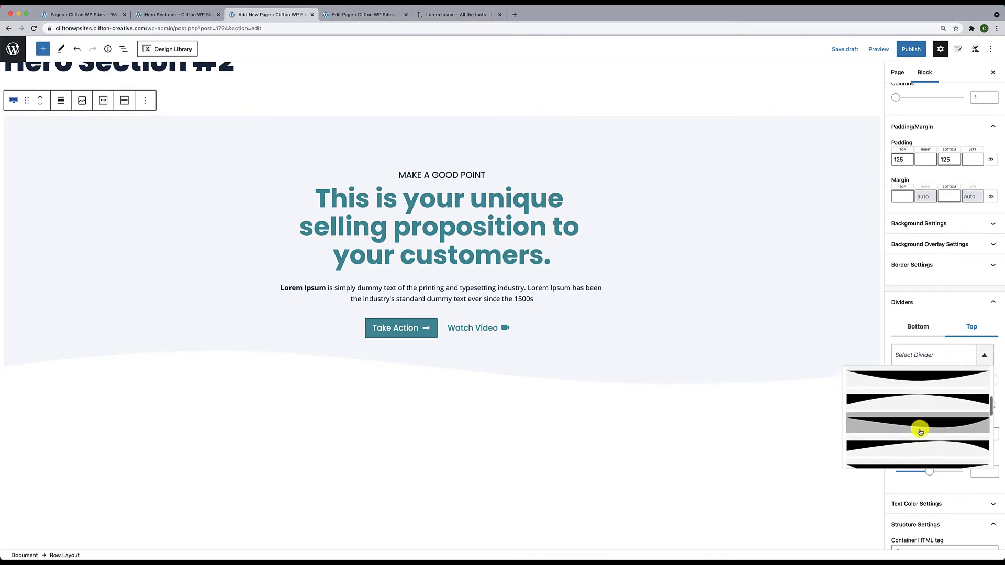
{"action": "scroll", "coordinate": [920, 432], "scroll_direction": "down", "scroll_amount": 5}
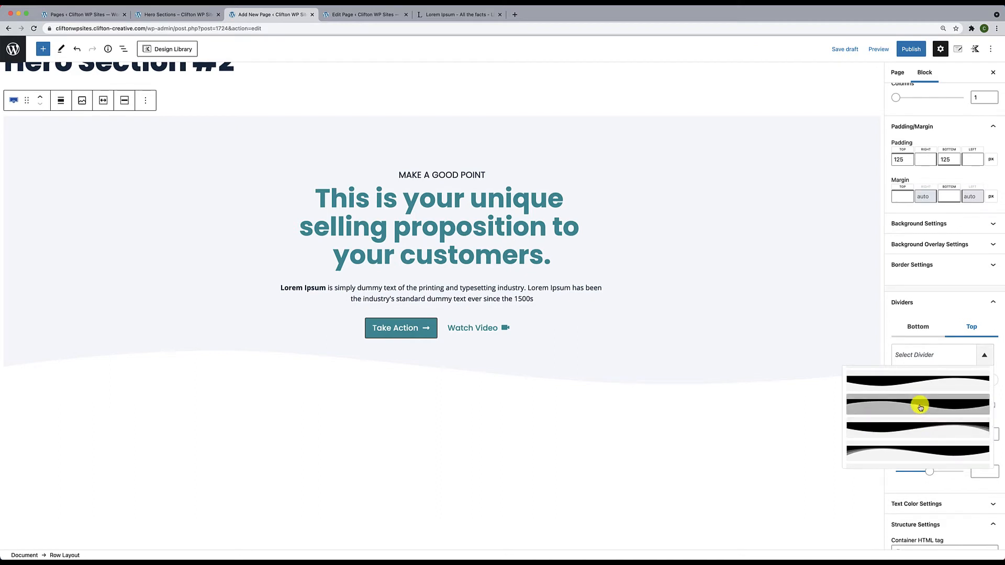
{"action": "left_click", "coordinate": [920, 407]}
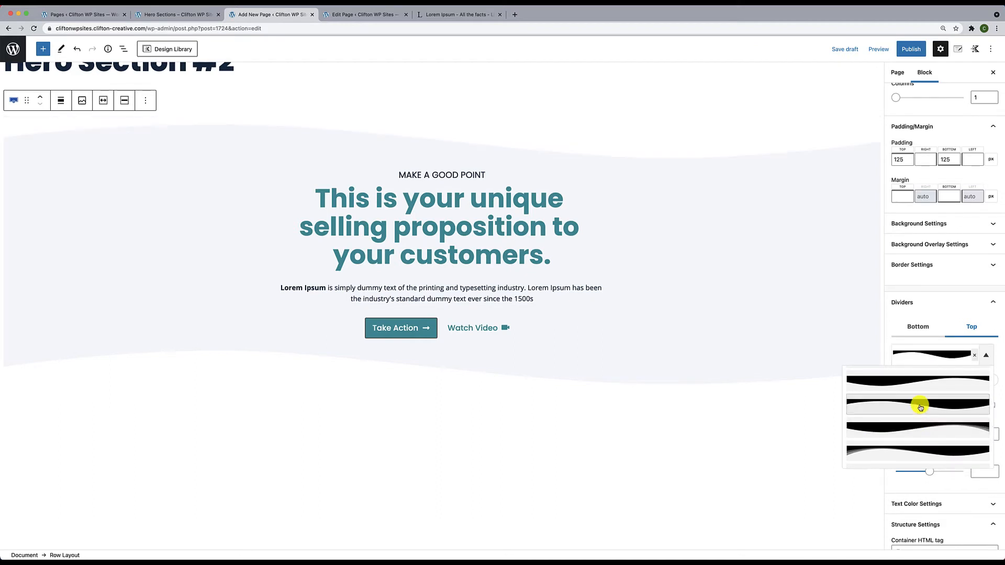
Publish the Hero Section #2 page and view it live
{"action": "left_click", "coordinate": [913, 51]}
{"action": "left_click", "coordinate": [913, 50]}
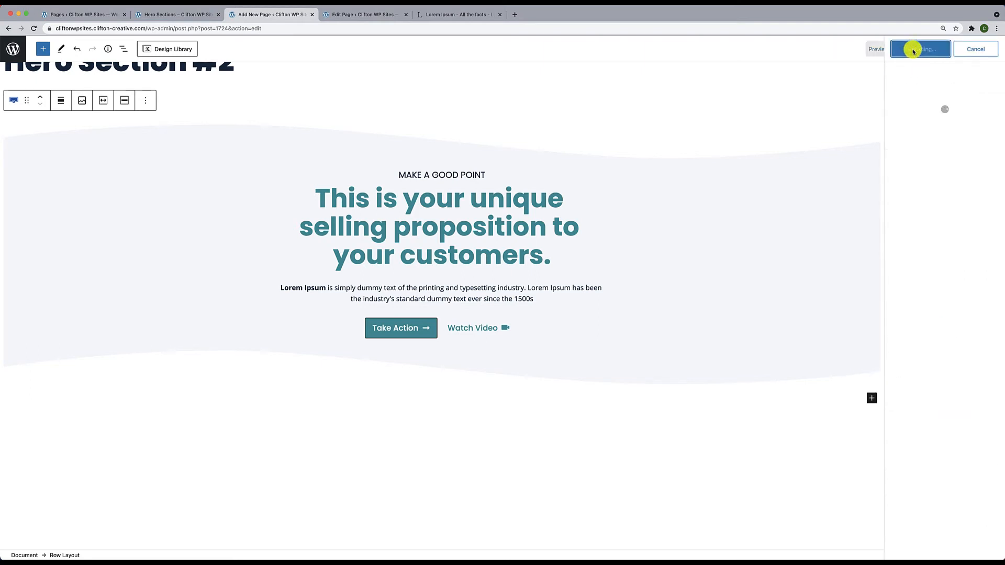
{"action": "left_click", "coordinate": [89, 531]}
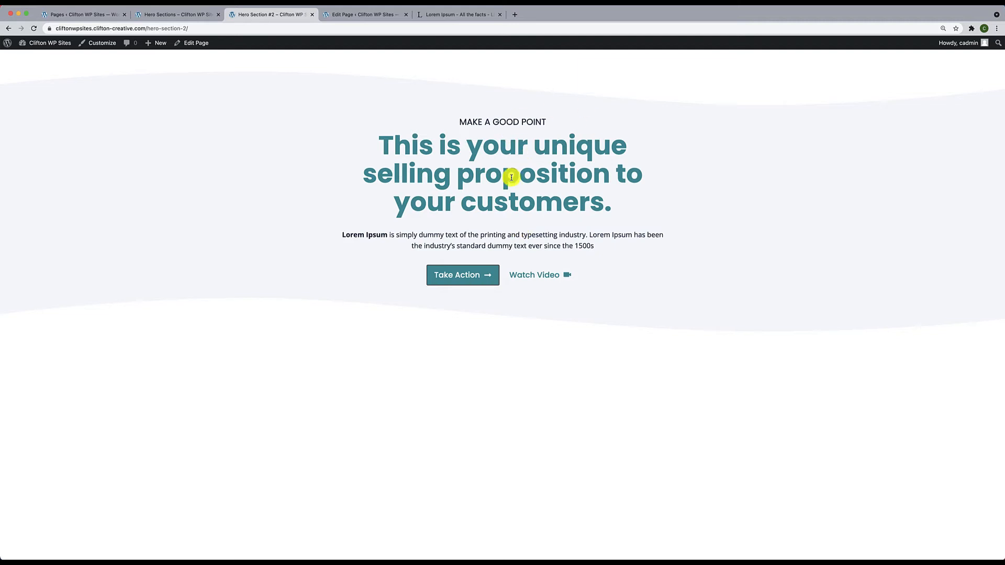
Inspect the published hero section in the browser's developer tools with the iPhone X mobile preview
{"action": "right_click", "coordinate": [211, 332]}
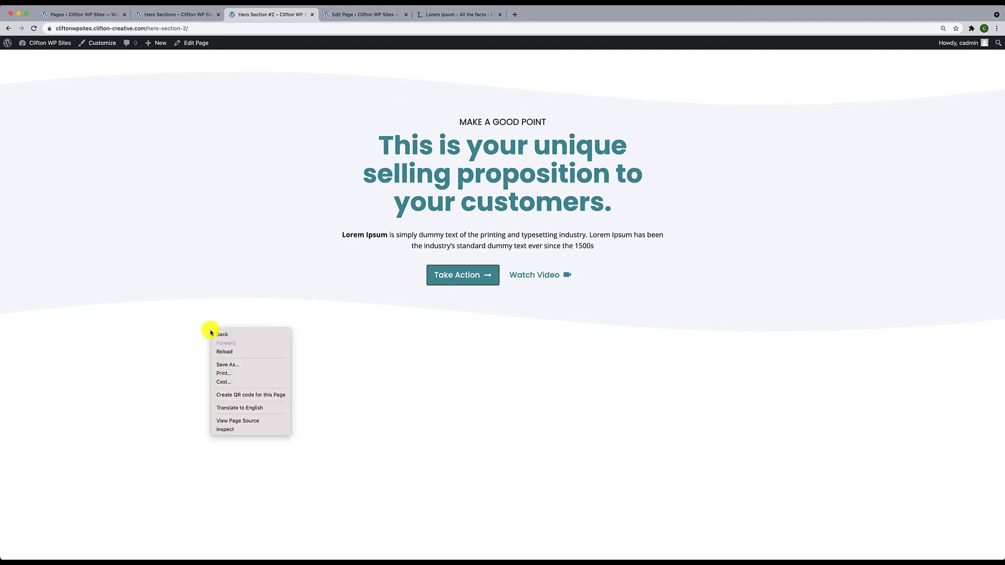
{"action": "left_click", "coordinate": [226, 429]}
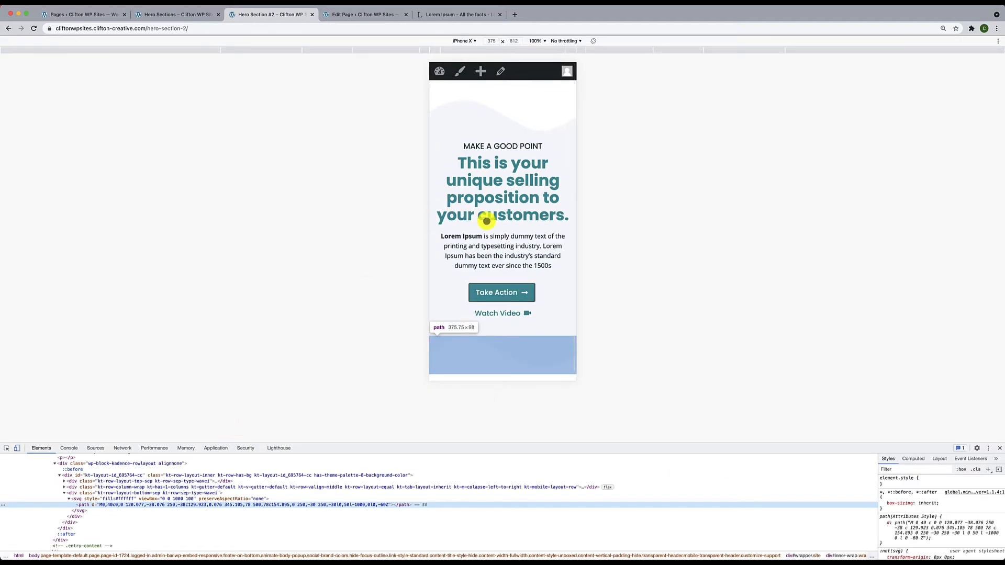
{"action": "scroll", "coordinate": [501, 267], "scroll_direction": "down", "scroll_amount": 1}
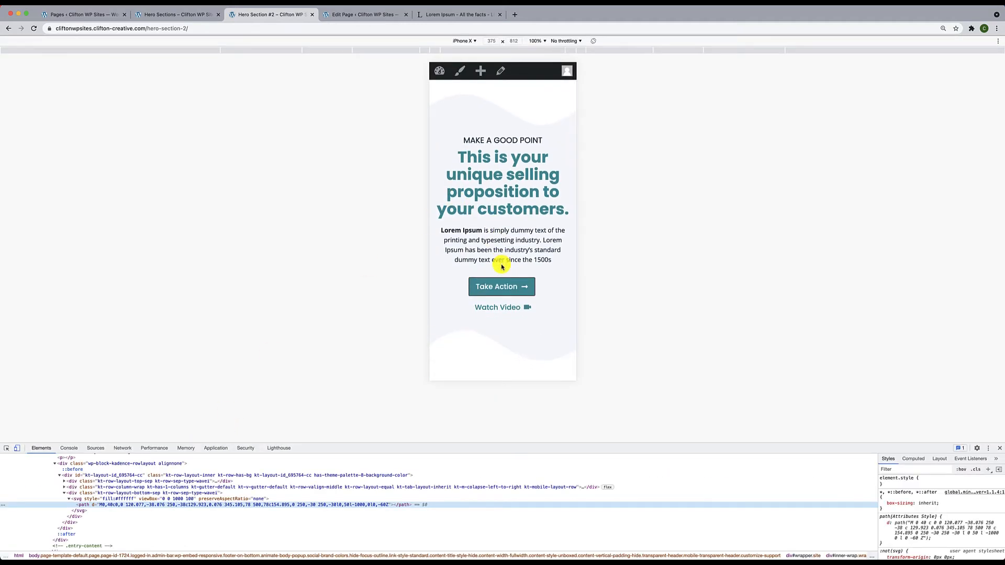
Check the published hero section in the iPad preview, then return to the desktop view and close the developer tools
{"action": "scroll", "coordinate": [501, 267], "scroll_direction": "up", "scroll_amount": 1}
{"action": "scroll", "coordinate": [501, 267], "scroll_direction": "down", "scroll_amount": 1}
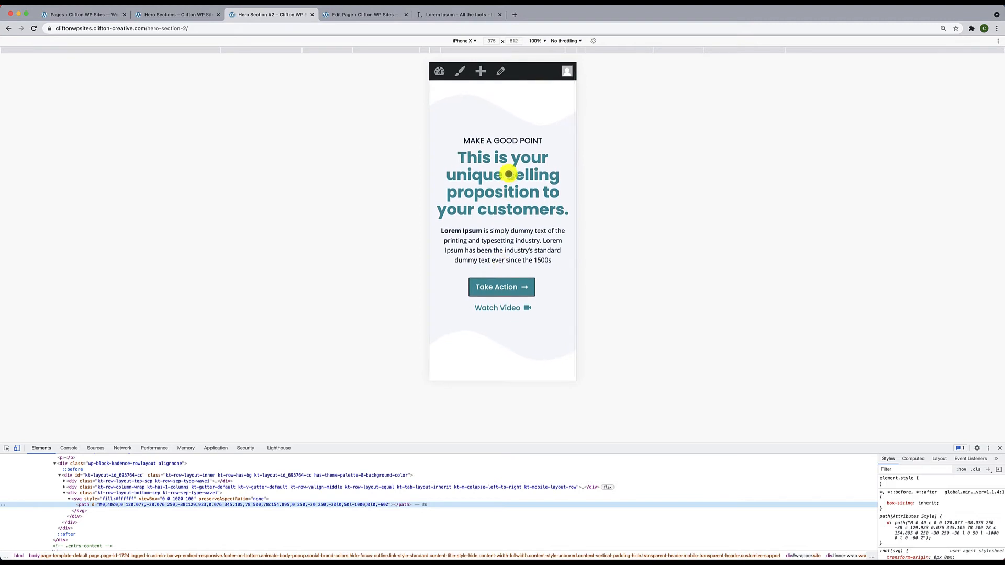
{"action": "left_click", "coordinate": [471, 41]}
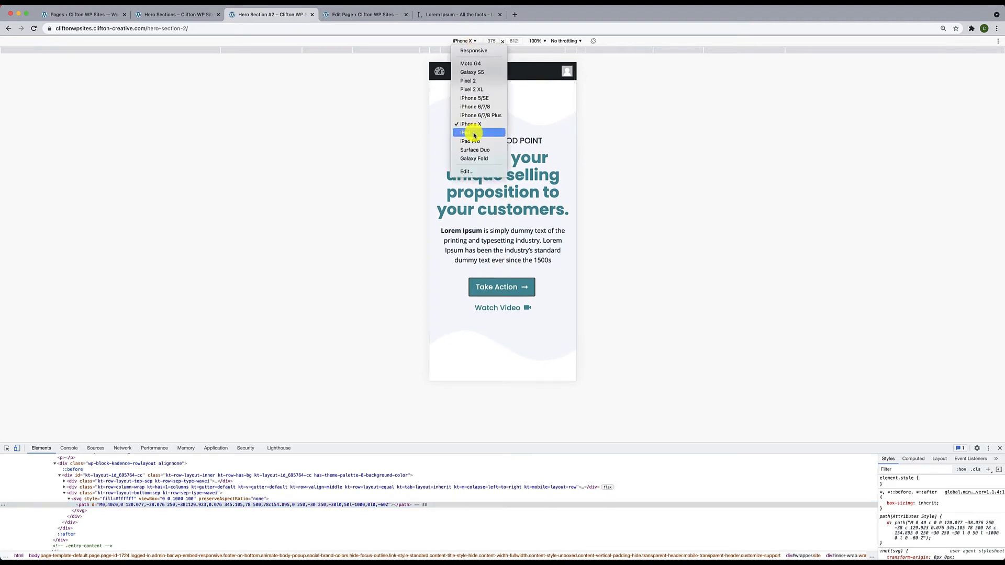
{"action": "left_click", "coordinate": [474, 135]}
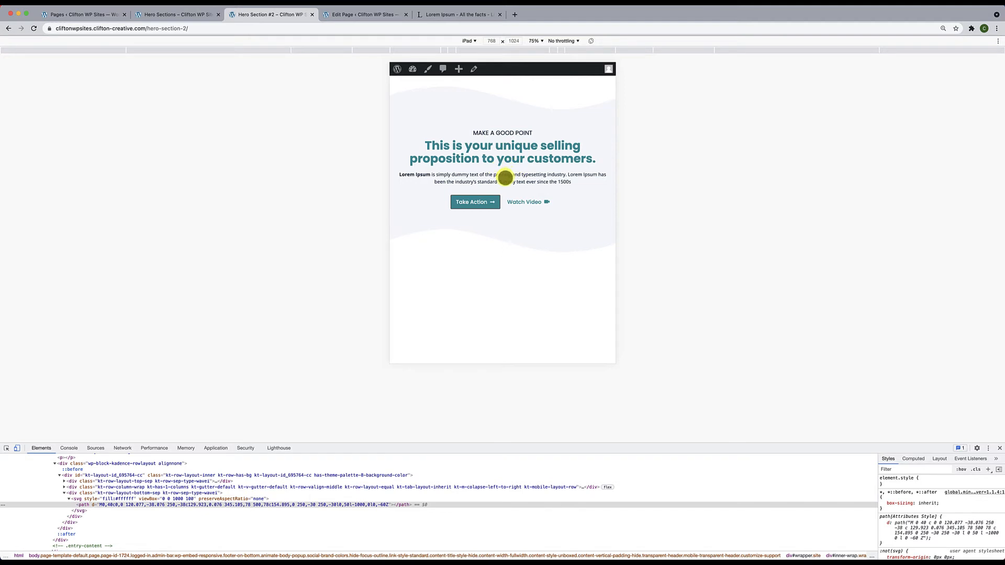
{"action": "left_click", "coordinate": [16, 449]}
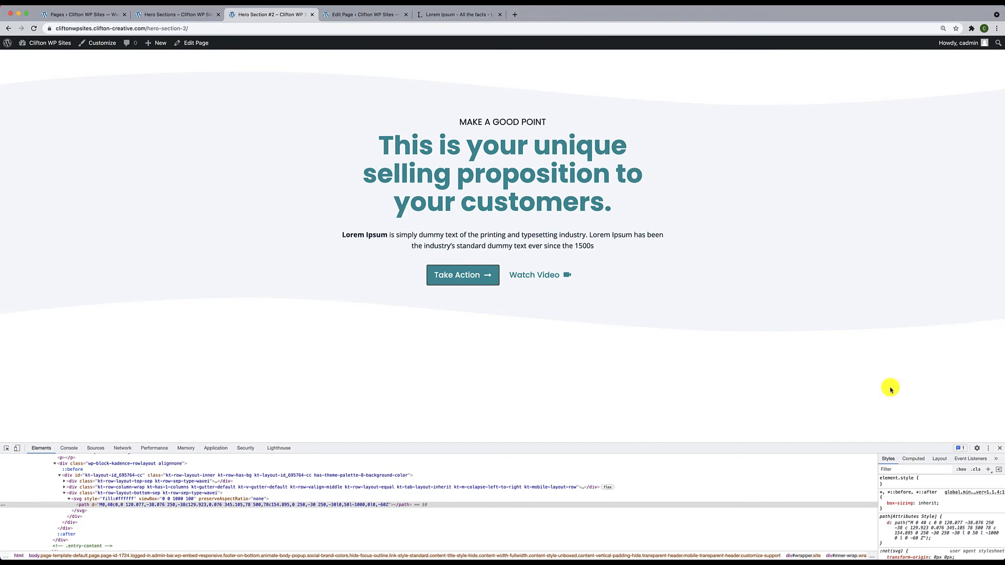
{"action": "left_click", "coordinate": [999, 448]}
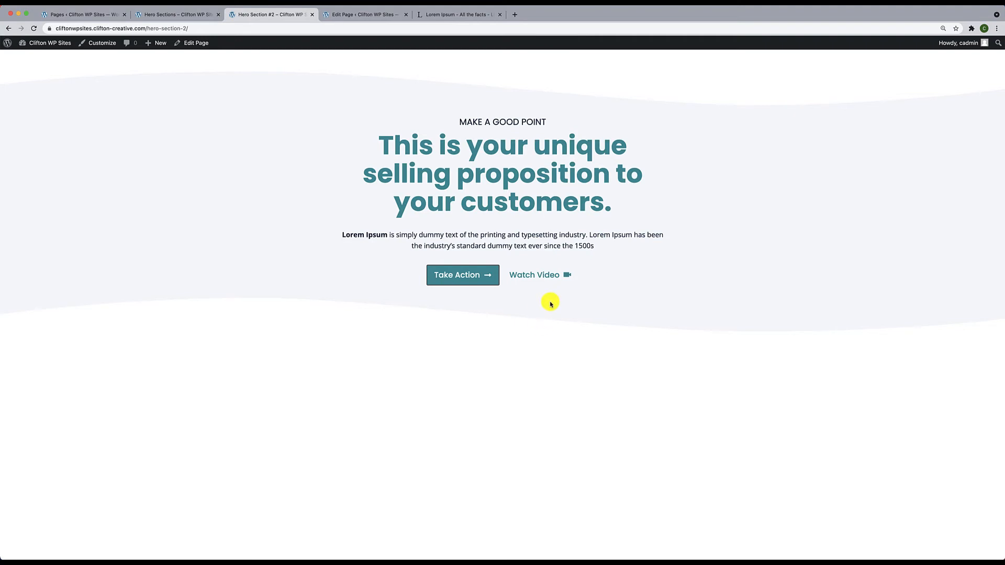
Review the reference Hero Section #3 with the book offer and sign-up form, and return to the new Hero Section #3 page's editor
{"action": "left_click", "coordinate": [179, 17]}
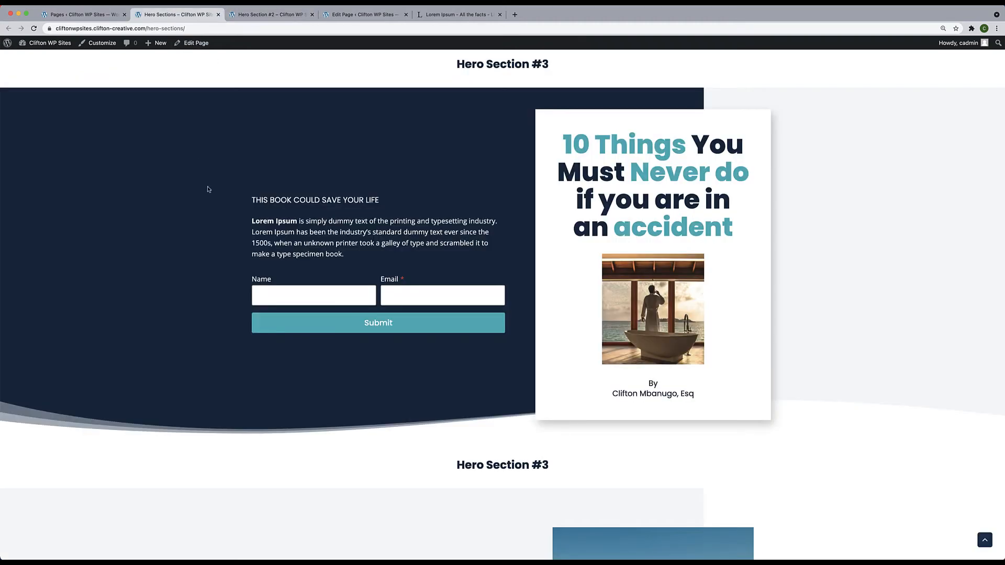
{"action": "scroll", "coordinate": [208, 189], "scroll_direction": "down", "scroll_amount": 1}
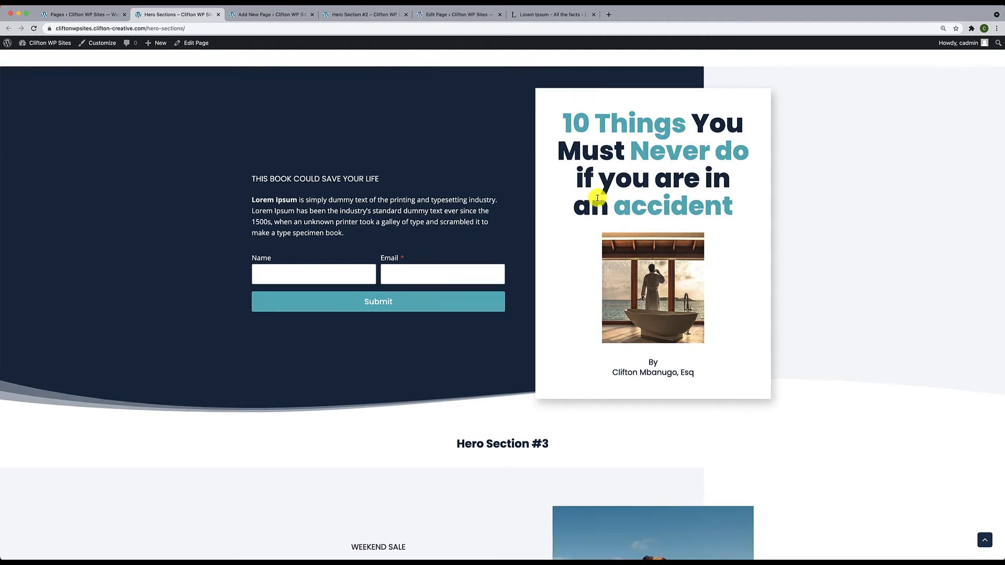
{"action": "left_click", "coordinate": [262, 14]}
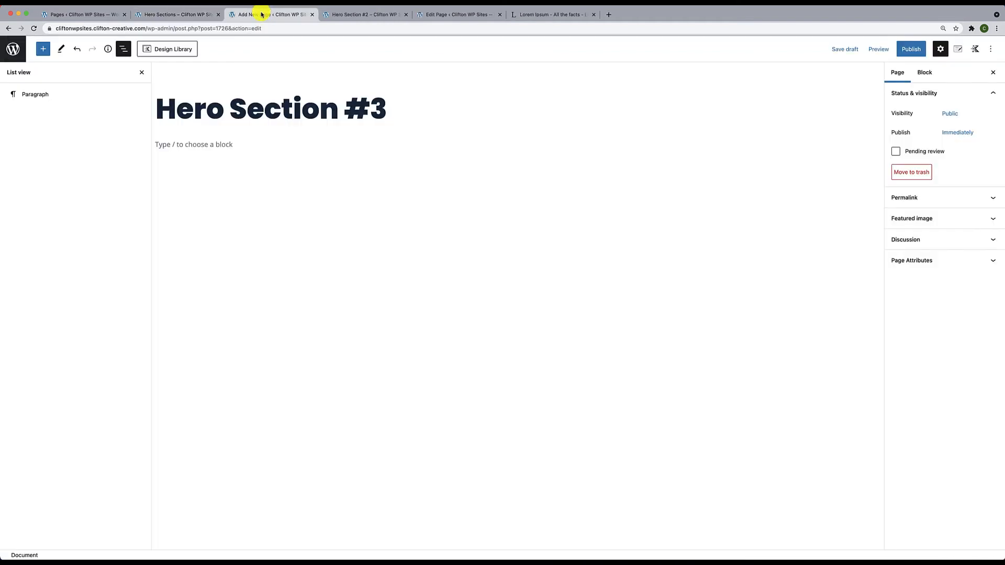
{"action": "left_click", "coordinate": [143, 74]}
{"action": "left_click", "coordinate": [186, 15]}
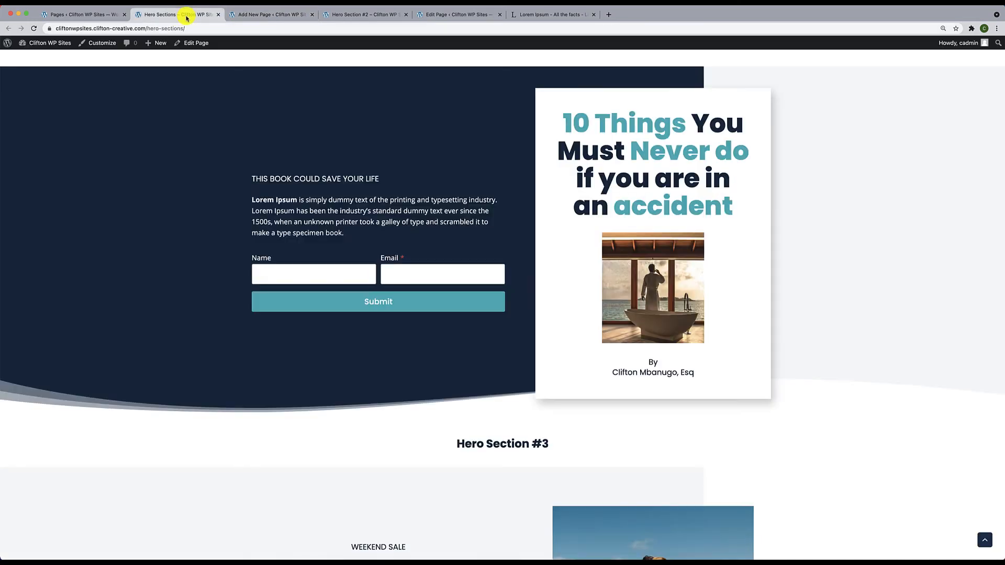
{"action": "left_click", "coordinate": [280, 19]}
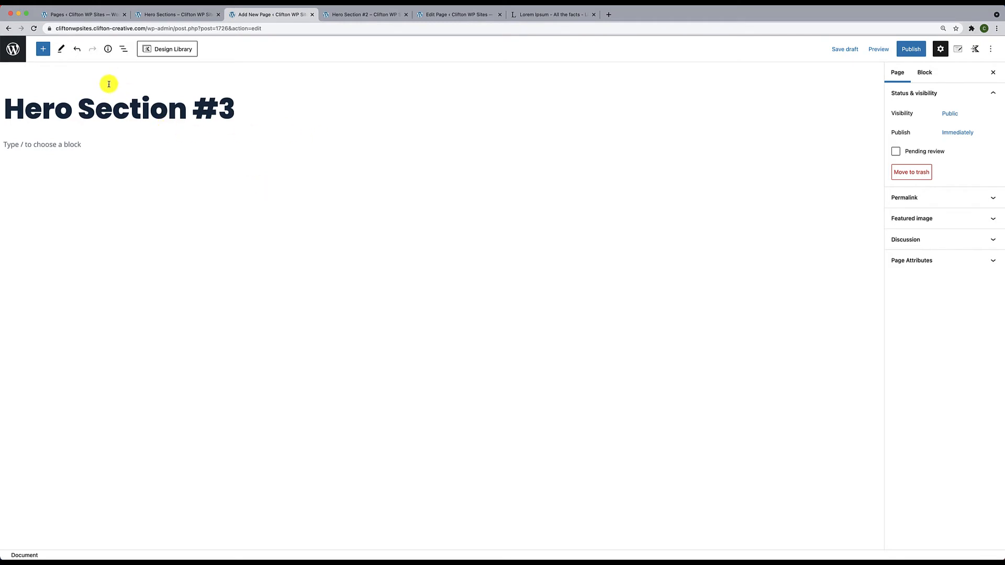
Insert a single-column row layout and nest a second row layout with two equal columns inside it
{"action": "left_click", "coordinate": [42, 49]}
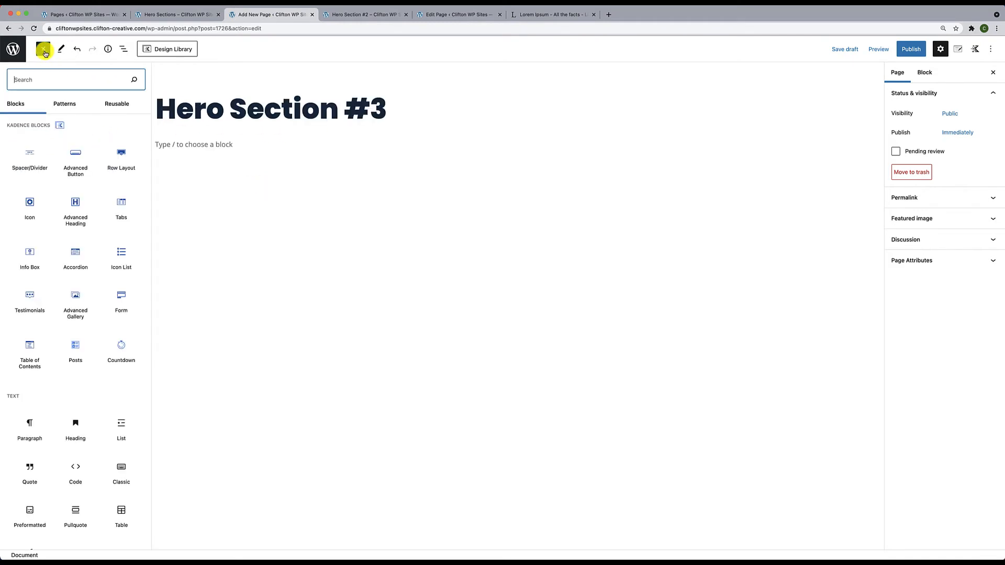
{"action": "left_click", "coordinate": [121, 160]}
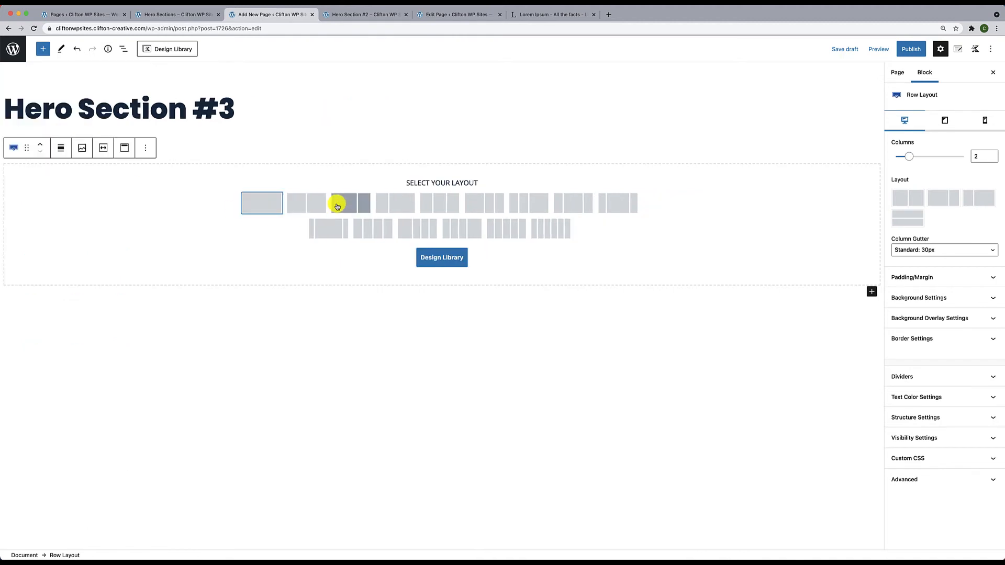
{"action": "left_click", "coordinate": [266, 205]}
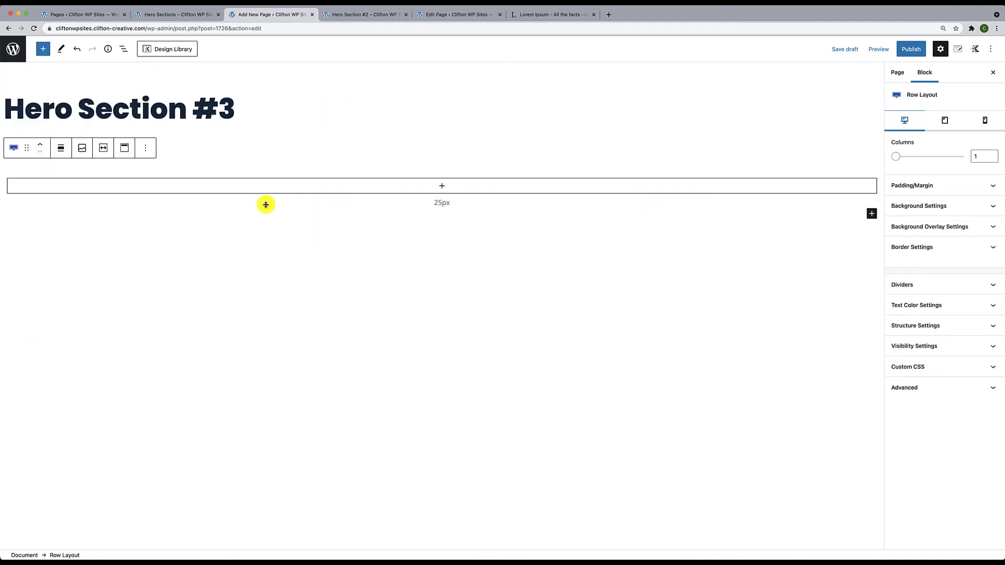
{"action": "left_click", "coordinate": [442, 187]}
{"action": "left_click", "coordinate": [496, 260]}
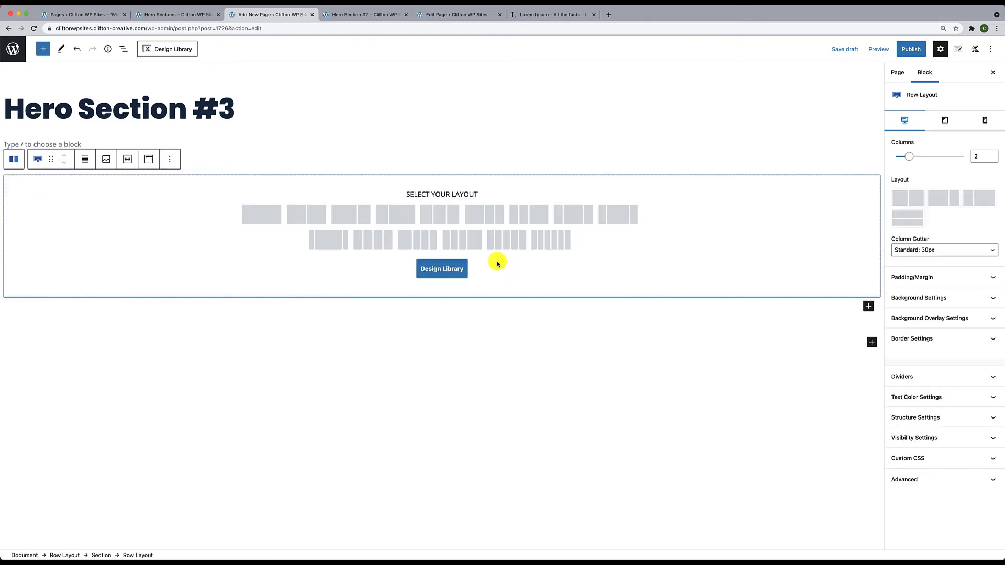
{"action": "left_click", "coordinate": [308, 216]}
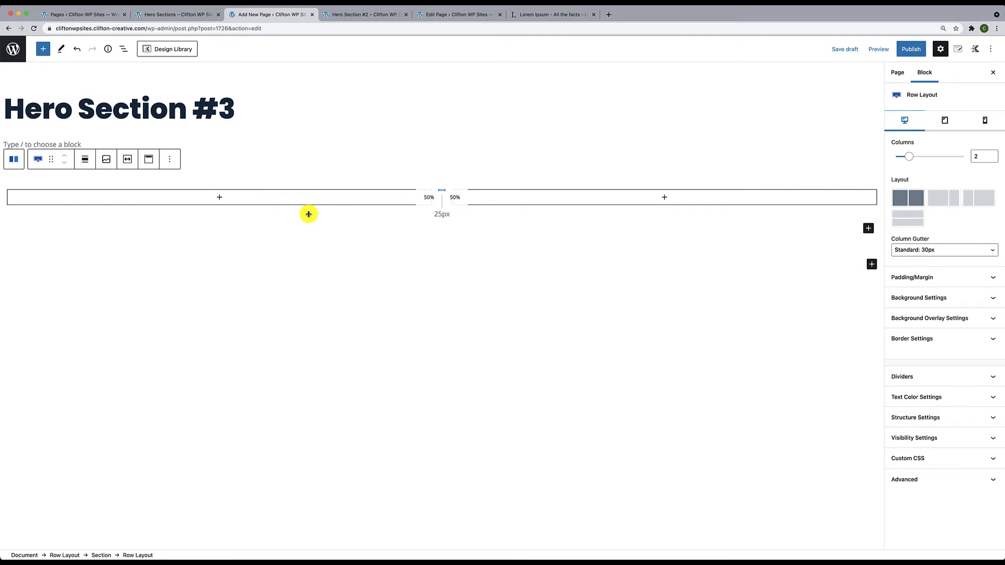
Delete the empty paragraph block above the outer row layout, using the list view of blocks
{"action": "left_click", "coordinate": [123, 49]}
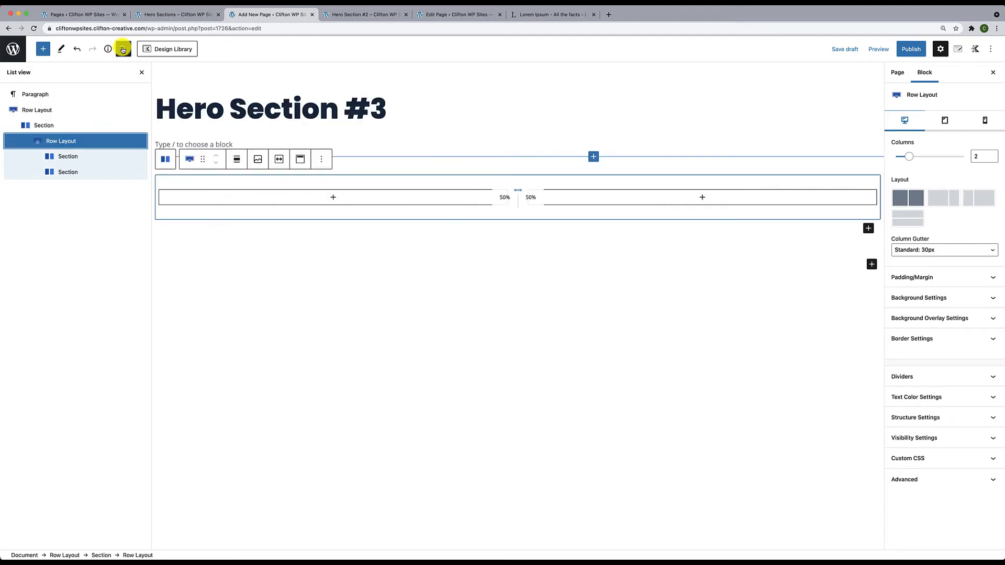
{"action": "left_click", "coordinate": [59, 96]}
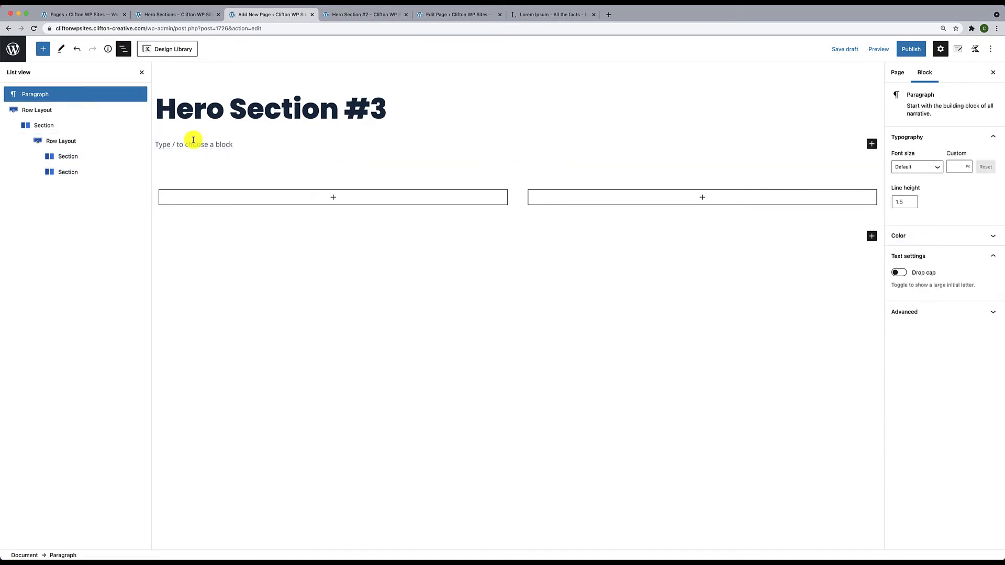
{"action": "key", "text": "BackSpace"}
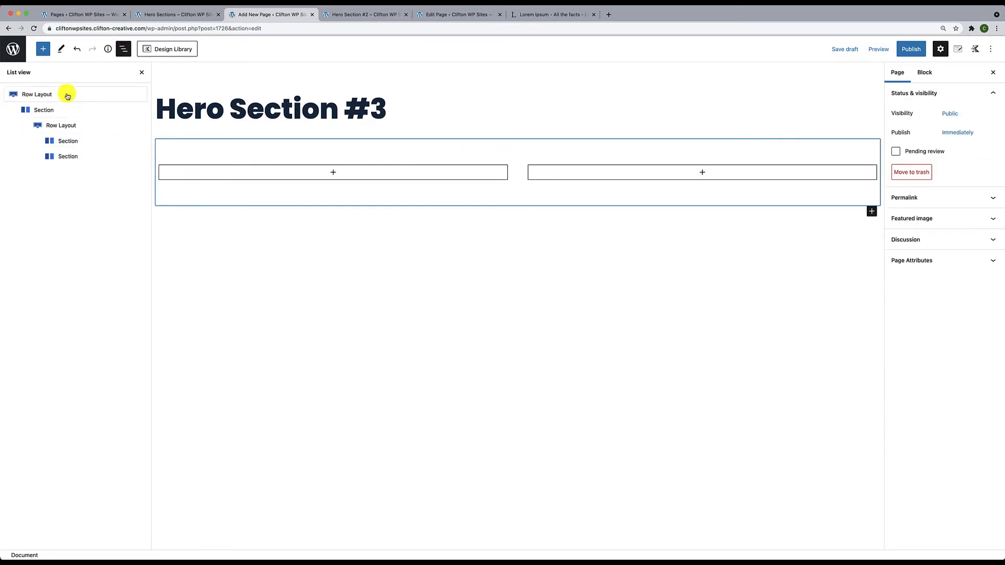
Make the outer row inherit its content max width from the theme and give it the dark navy palette background color
{"action": "left_click", "coordinate": [68, 97]}
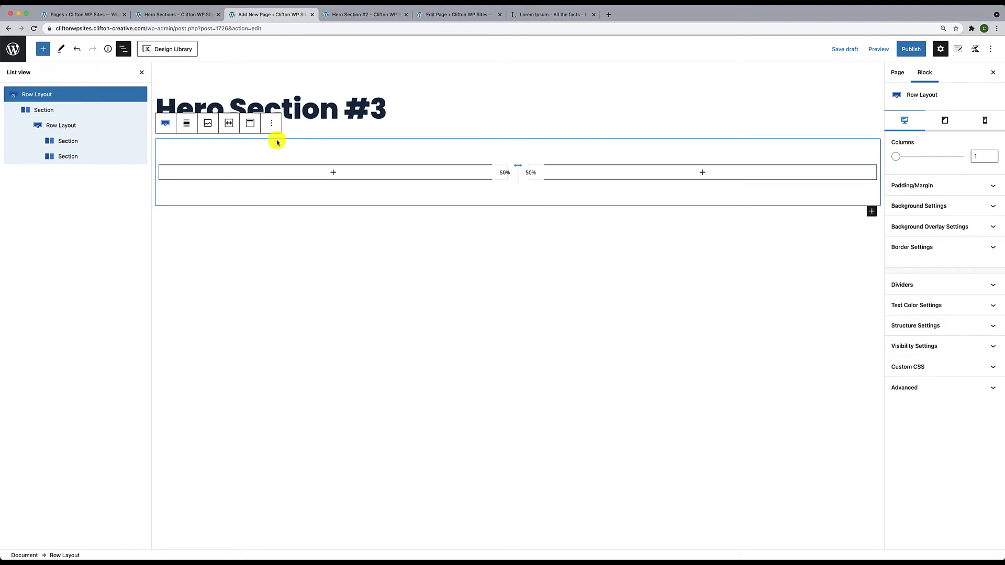
{"action": "left_click", "coordinate": [904, 331]}
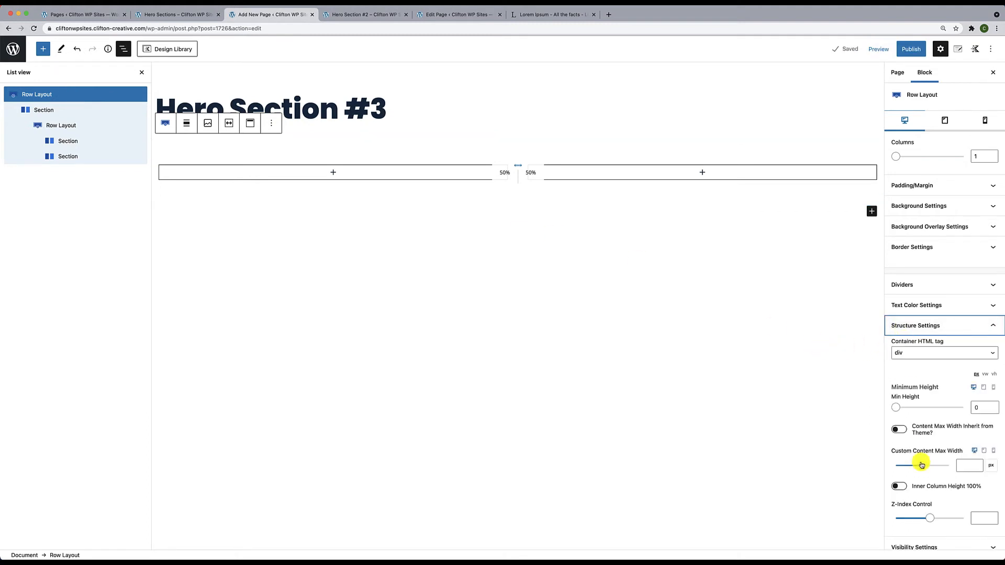
{"action": "left_click", "coordinate": [899, 430]}
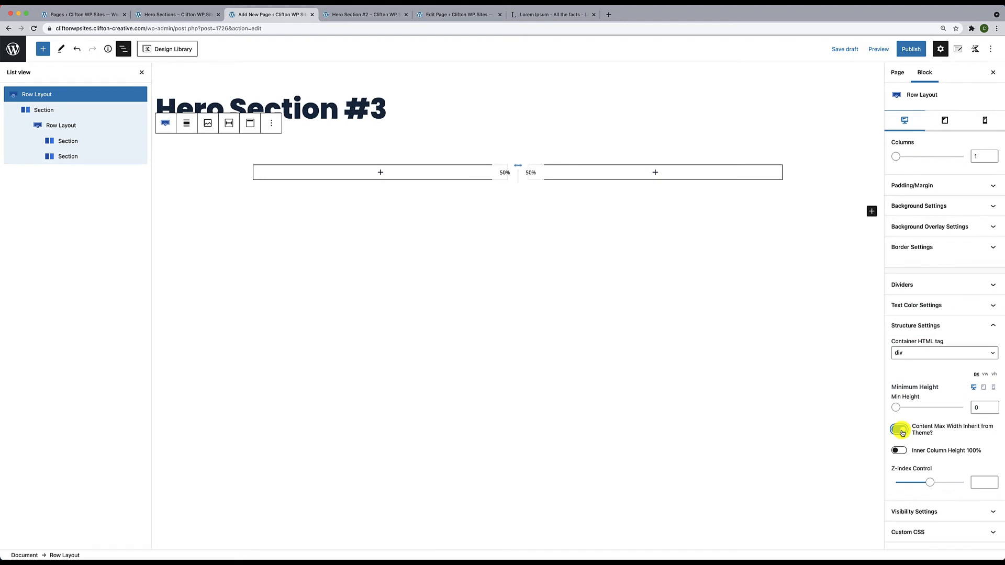
{"action": "left_click", "coordinate": [993, 207]}
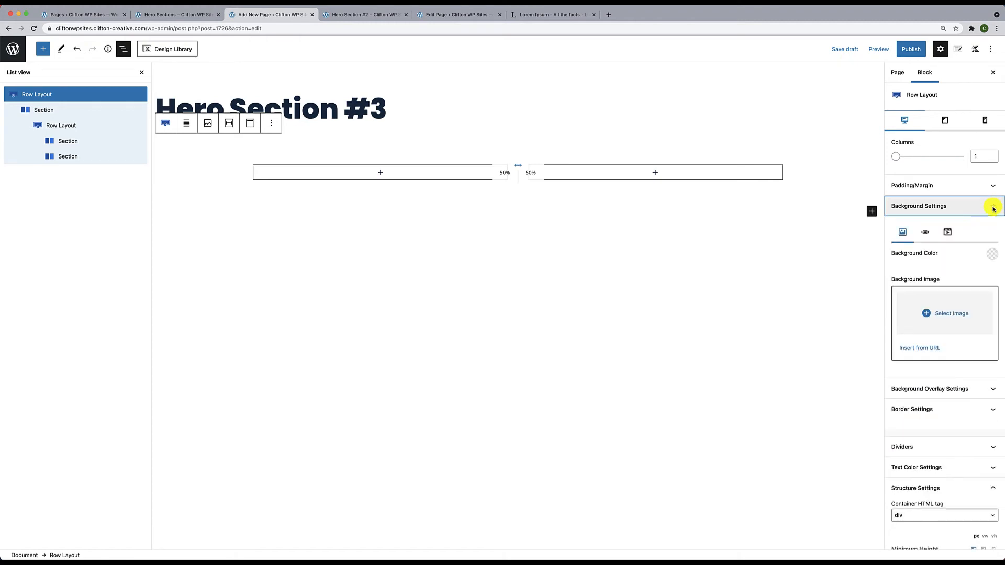
{"action": "left_click", "coordinate": [989, 257]}
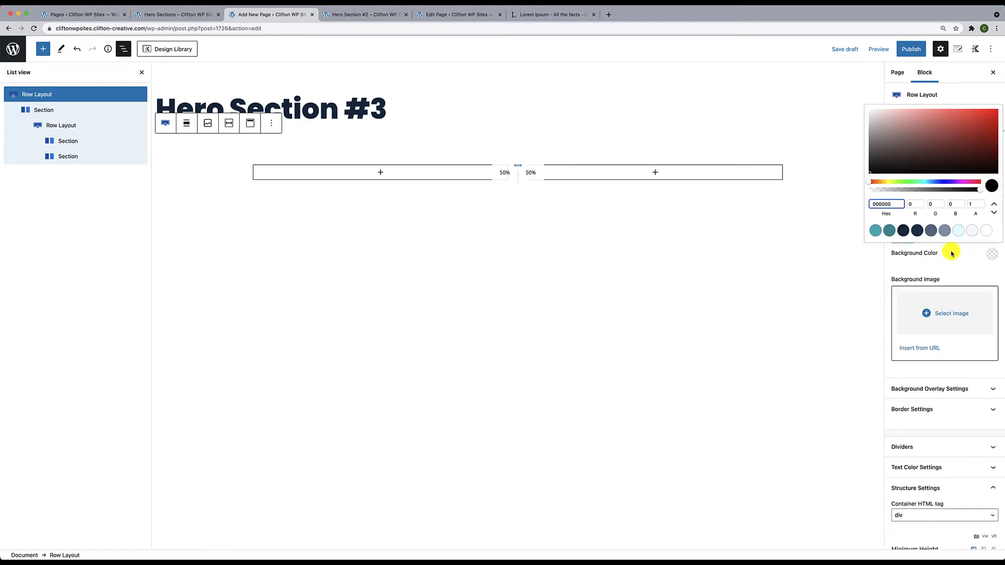
{"action": "left_click", "coordinate": [903, 232]}
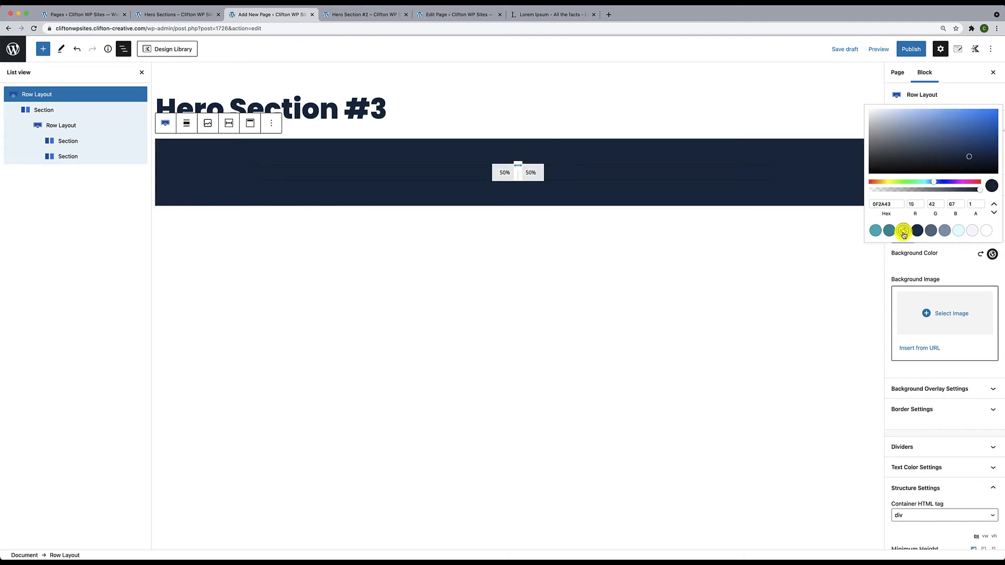
Align the inner row layout's content vertically to the middle and open its structure settings
{"action": "left_click", "coordinate": [71, 128]}
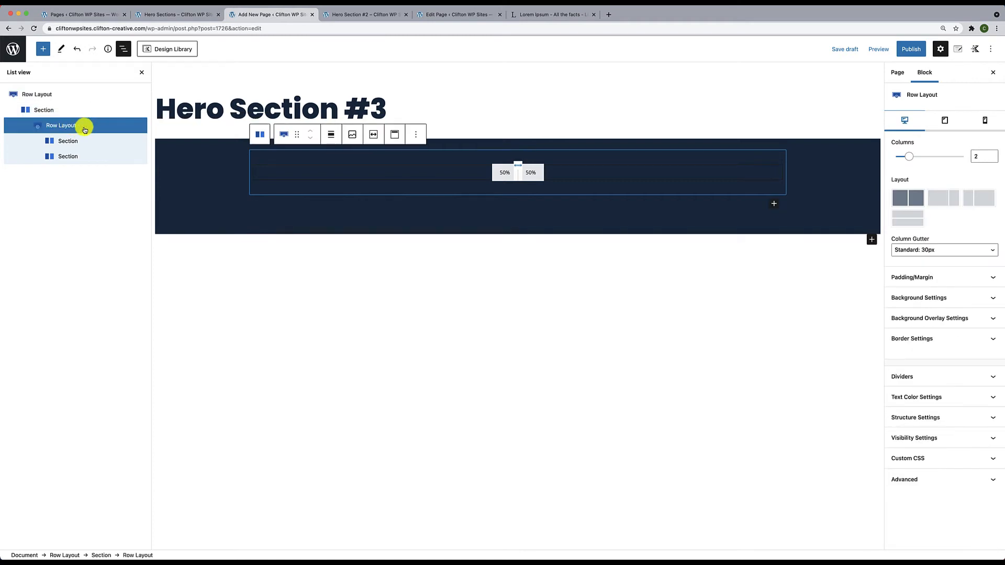
{"action": "left_click", "coordinate": [395, 137]}
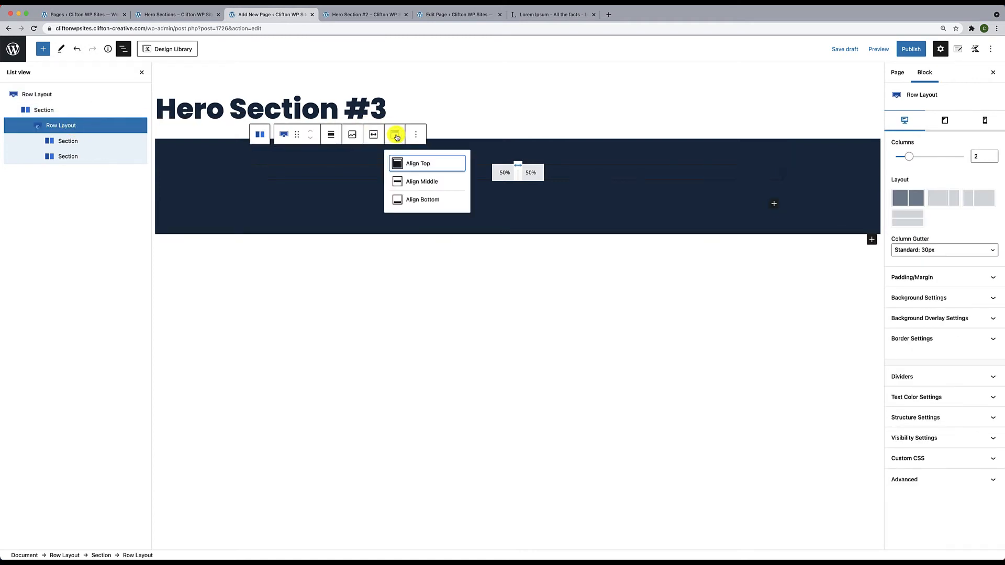
{"action": "left_click", "coordinate": [410, 182]}
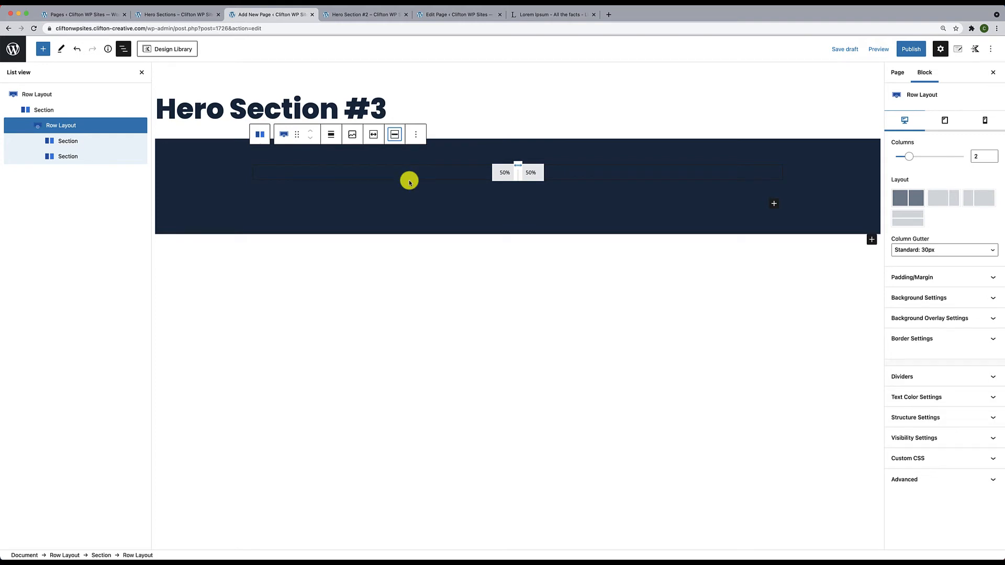
{"action": "left_click", "coordinate": [955, 423]}
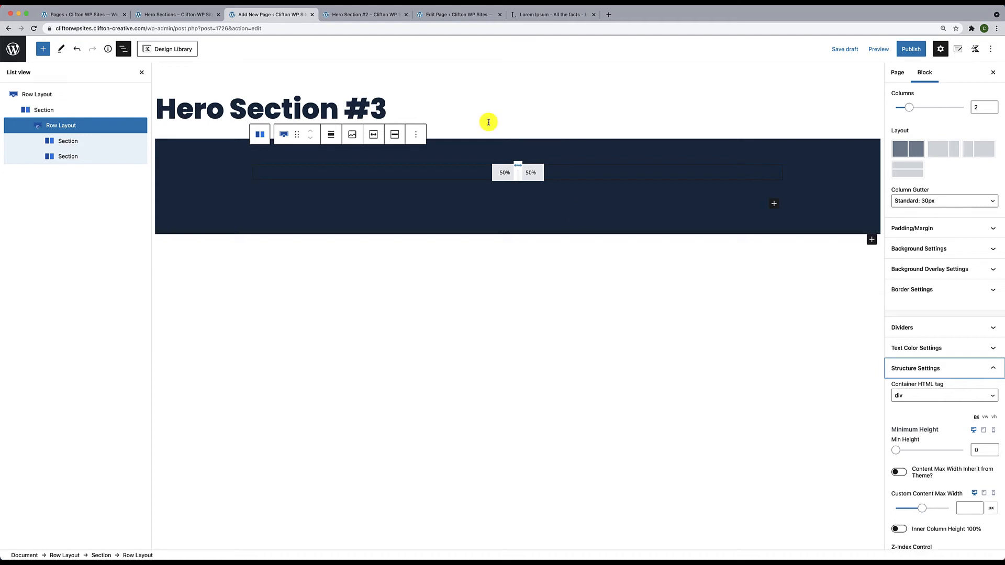
Following the text on the Hero Sections reference page, add an Advanced Heading reading "This Book can save your life" to the inner row's first column
{"action": "left_click", "coordinate": [174, 14]}
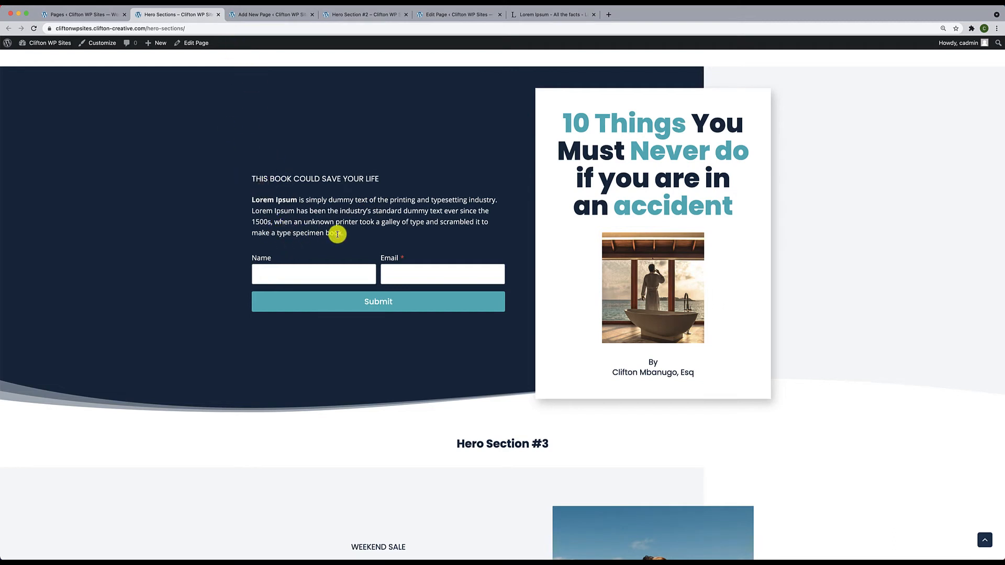
{"action": "left_click_drag", "start_coordinate": [341, 234], "coordinate": [246, 178]}
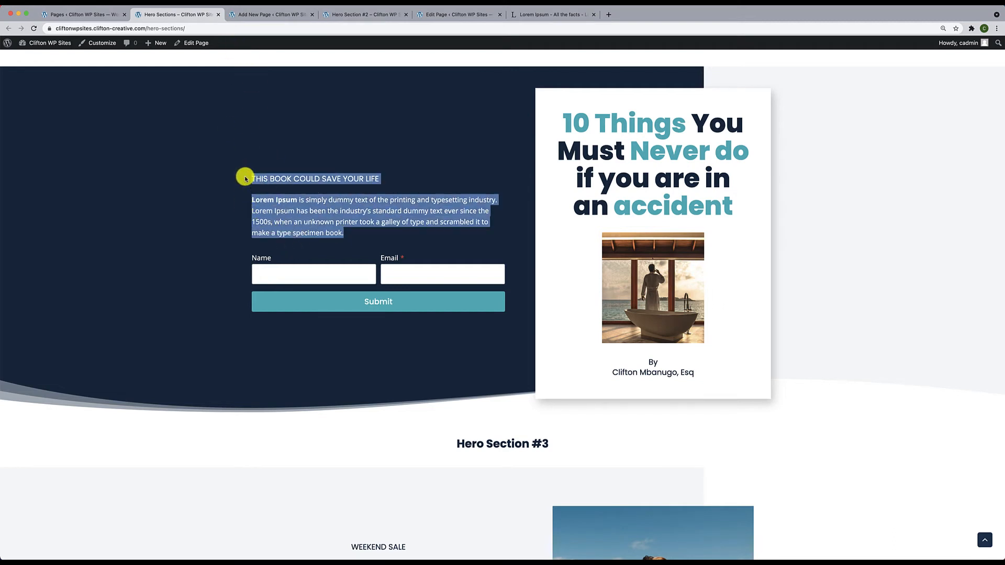
{"action": "left_click", "coordinate": [262, 14]}
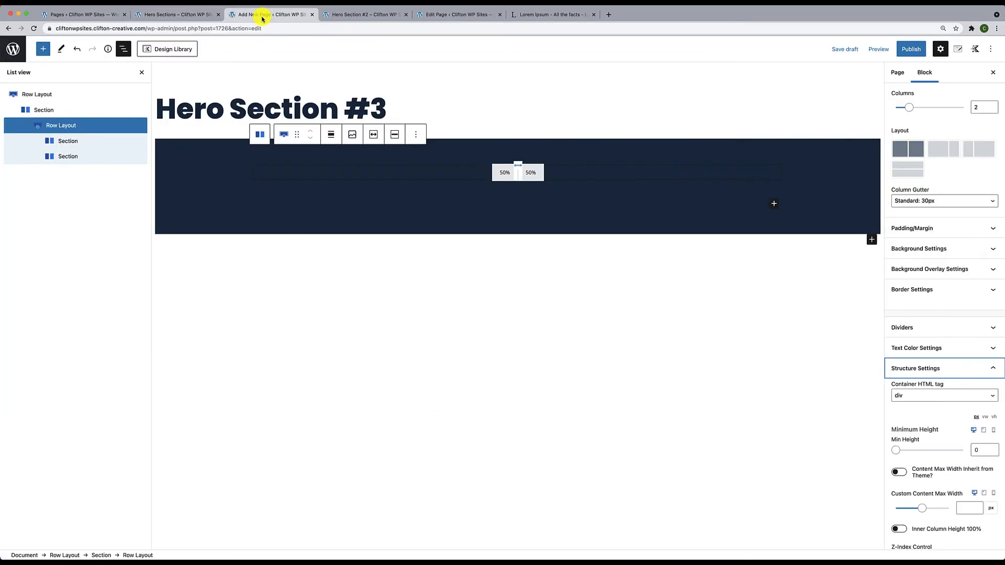
{"action": "left_click", "coordinate": [68, 141]}
{"action": "left_click", "coordinate": [379, 171]}
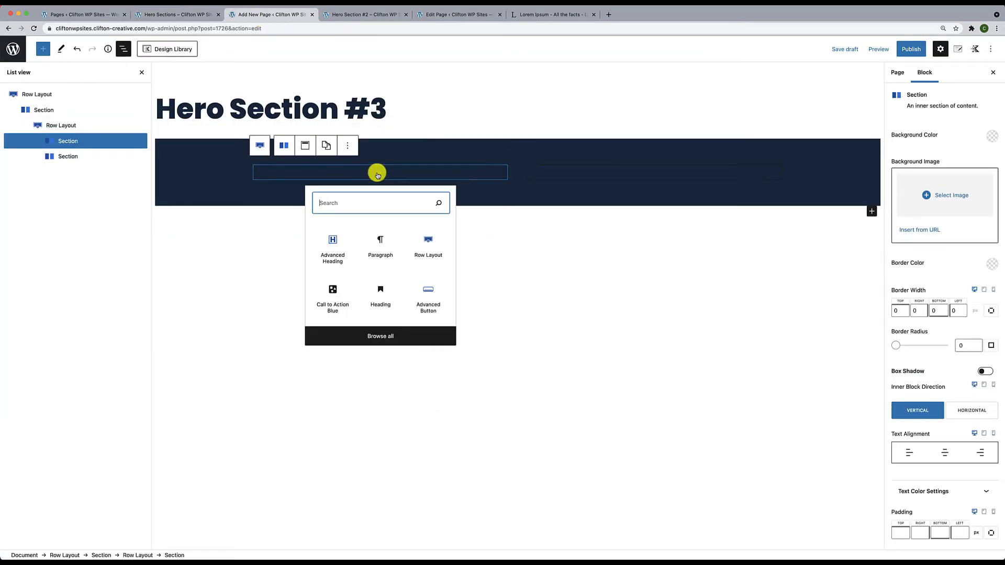
{"action": "left_click", "coordinate": [336, 247]}
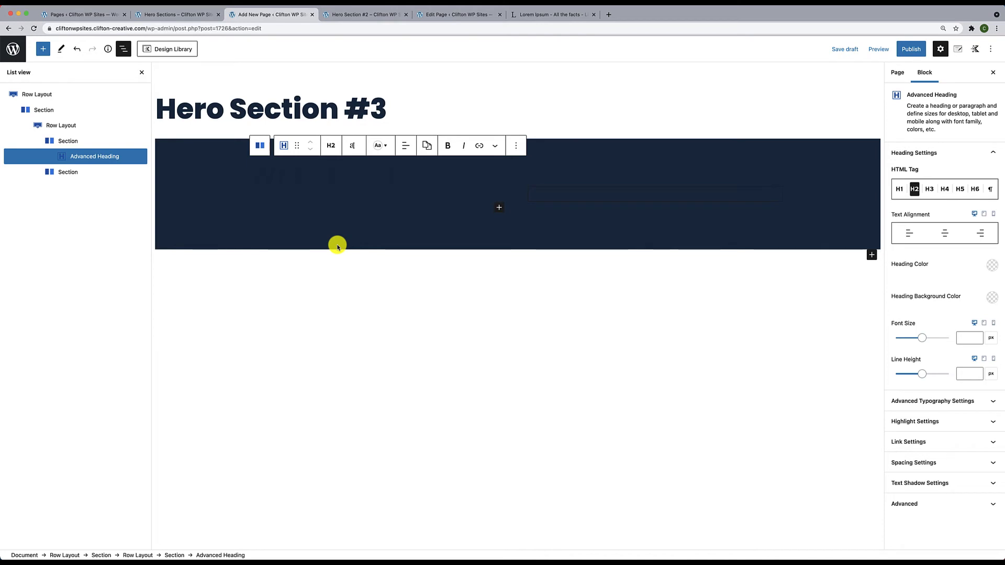
{"action": "type", "text": "H"}
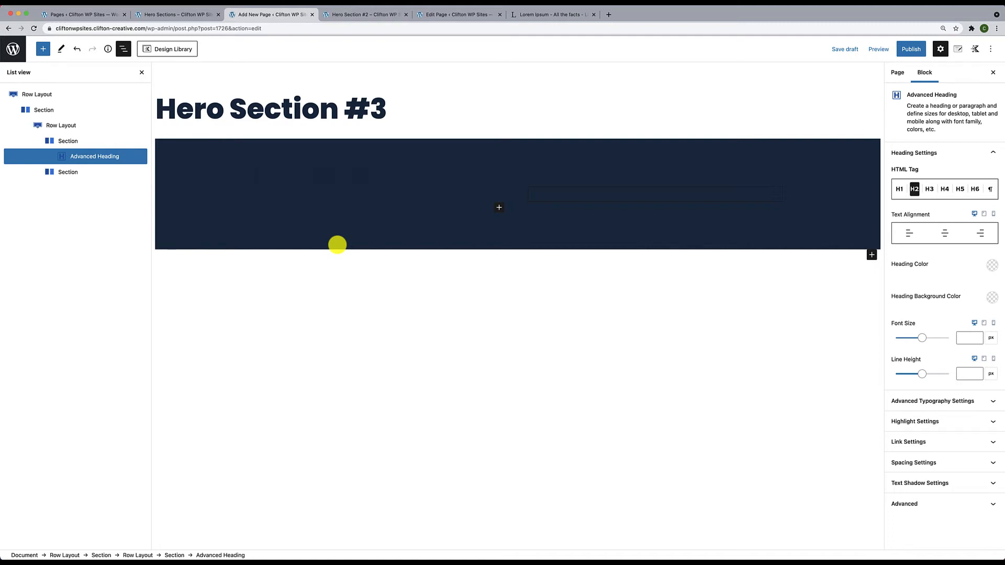
{"action": "type", "text": "e"}
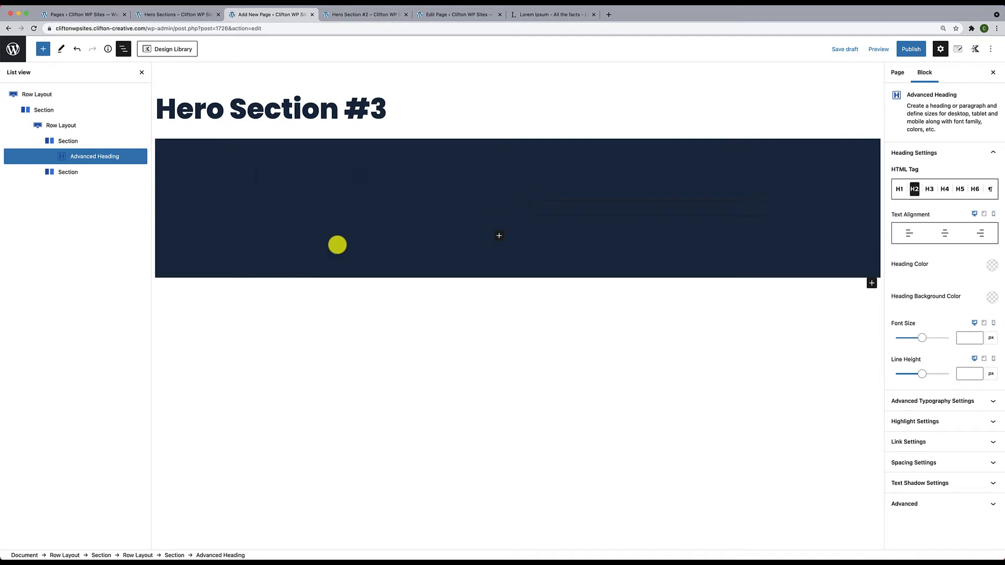
Give the new heading the white palette color and remove the stray "r" after "life"
{"action": "left_click", "coordinate": [991, 266]}
{"action": "left_click", "coordinate": [987, 242]}
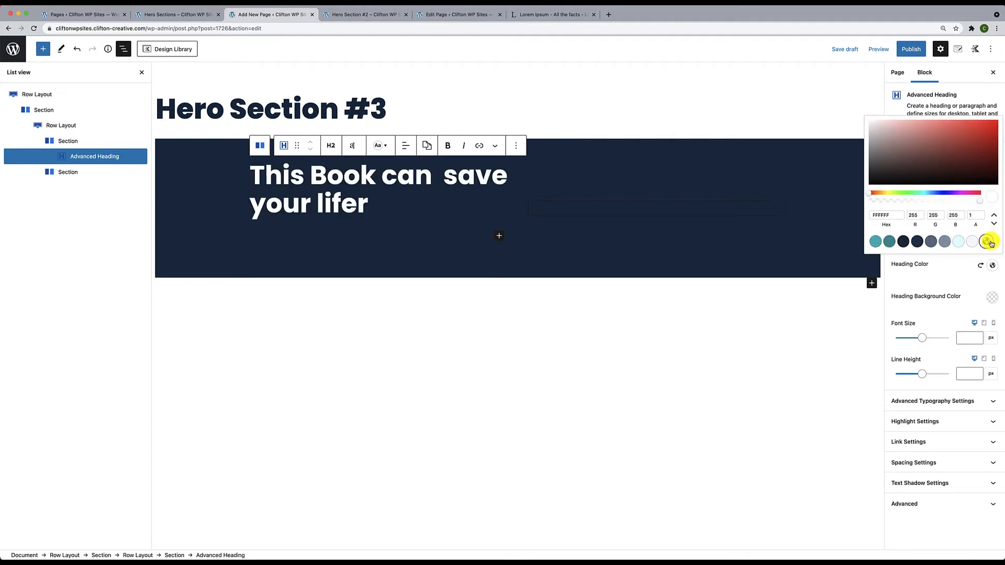
{"action": "left_click", "coordinate": [369, 204]}
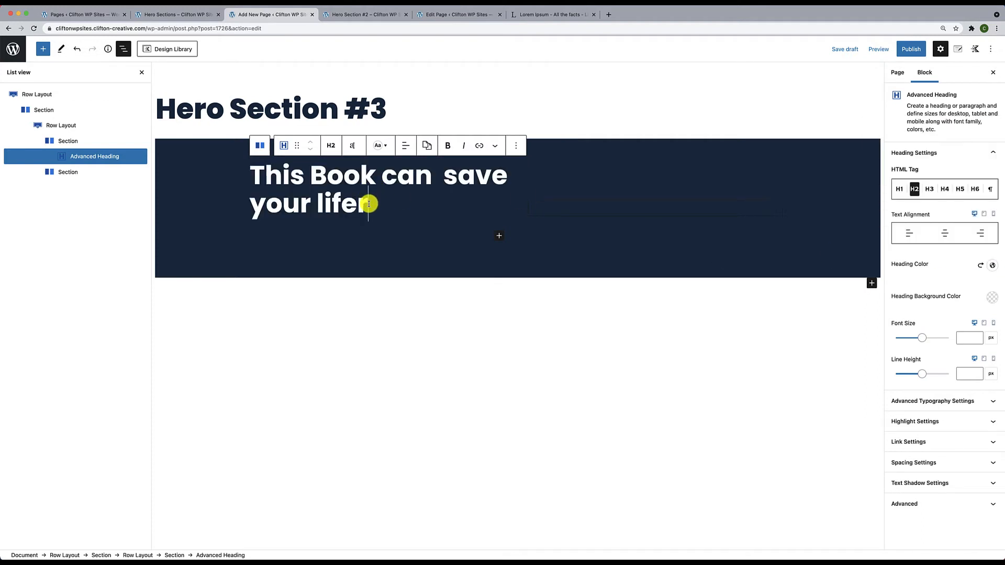
{"action": "key", "text": "BackSpace"}
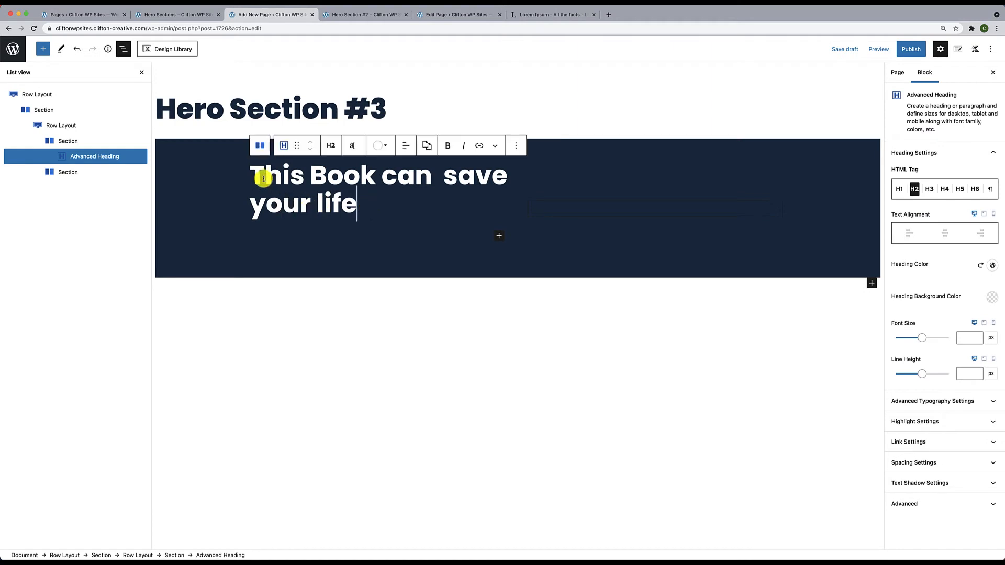
Set the heading's typography to Poppins at 20 px with an uppercase transform
{"action": "left_click", "coordinate": [352, 146]}
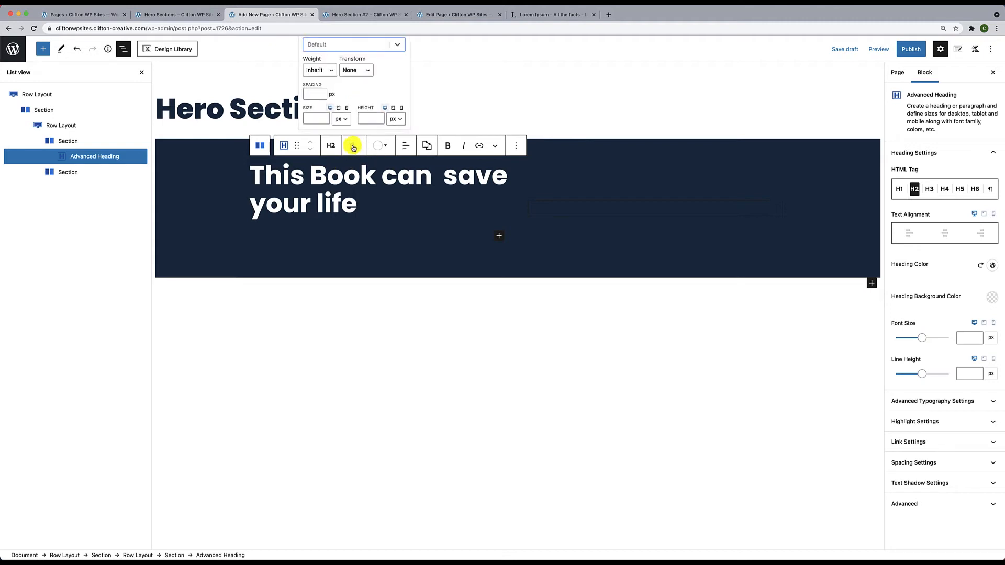
{"action": "left_click", "coordinate": [316, 117]}
{"action": "type", "text": "20"}
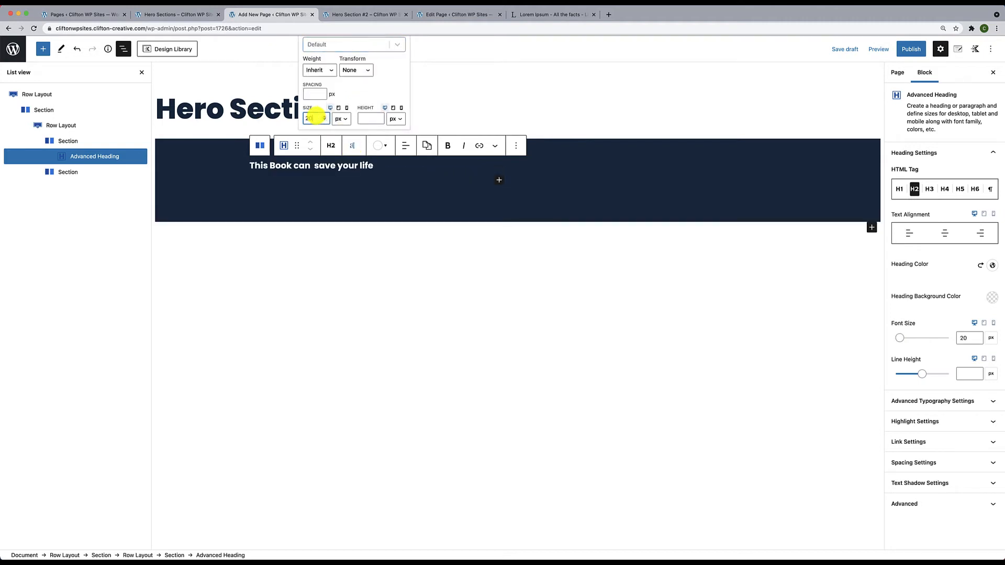
{"action": "left_click", "coordinate": [345, 46]}
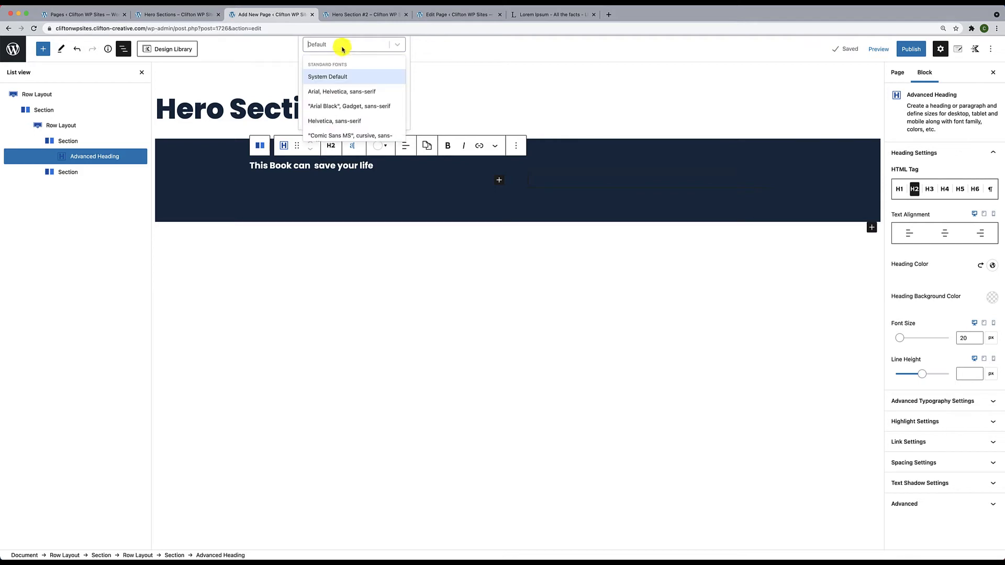
{"action": "type", "text": "Poppin"}
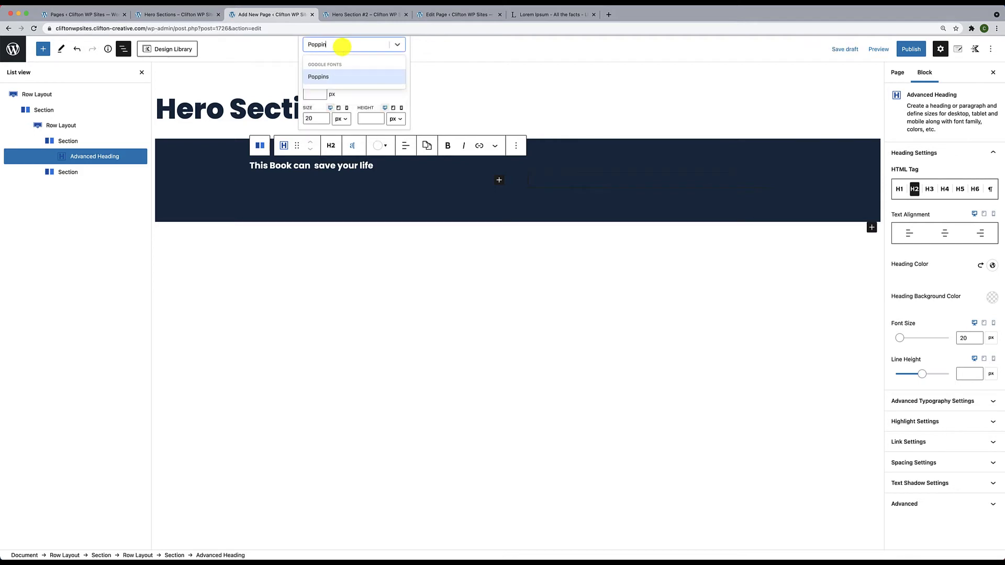
{"action": "left_click", "coordinate": [322, 77]}
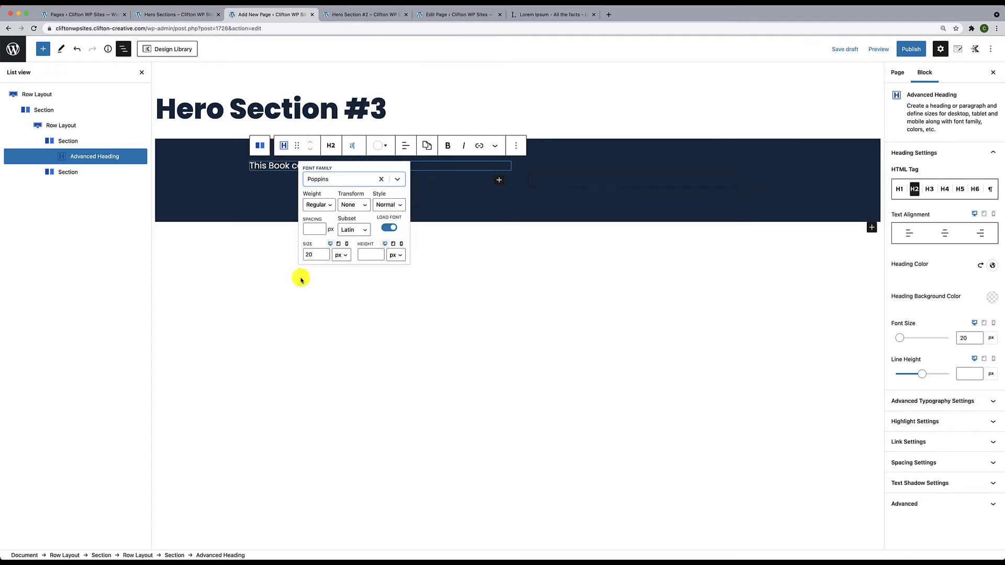
{"action": "left_click", "coordinate": [387, 228]}
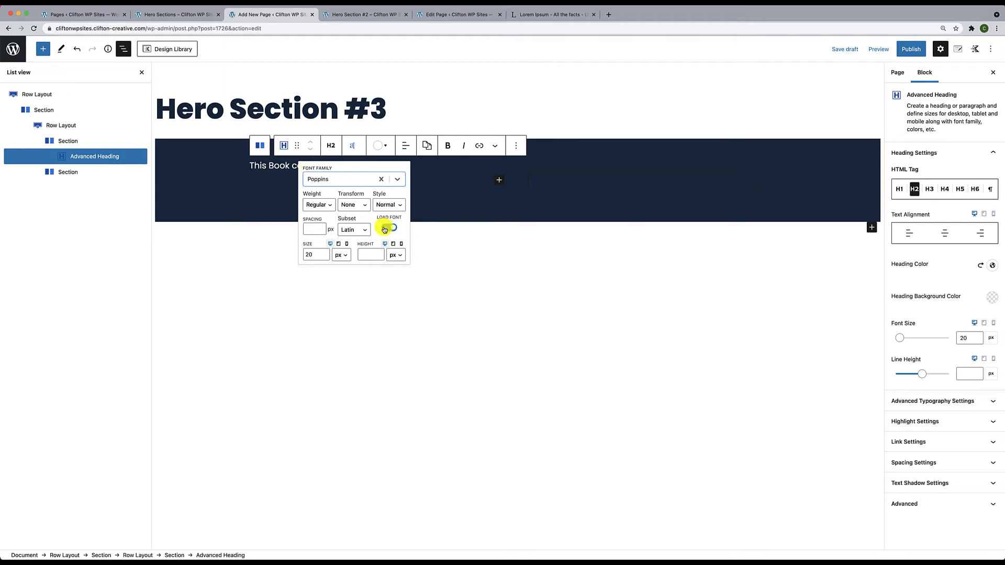
{"action": "left_click", "coordinate": [365, 205]}
{"action": "left_click", "coordinate": [364, 227]}
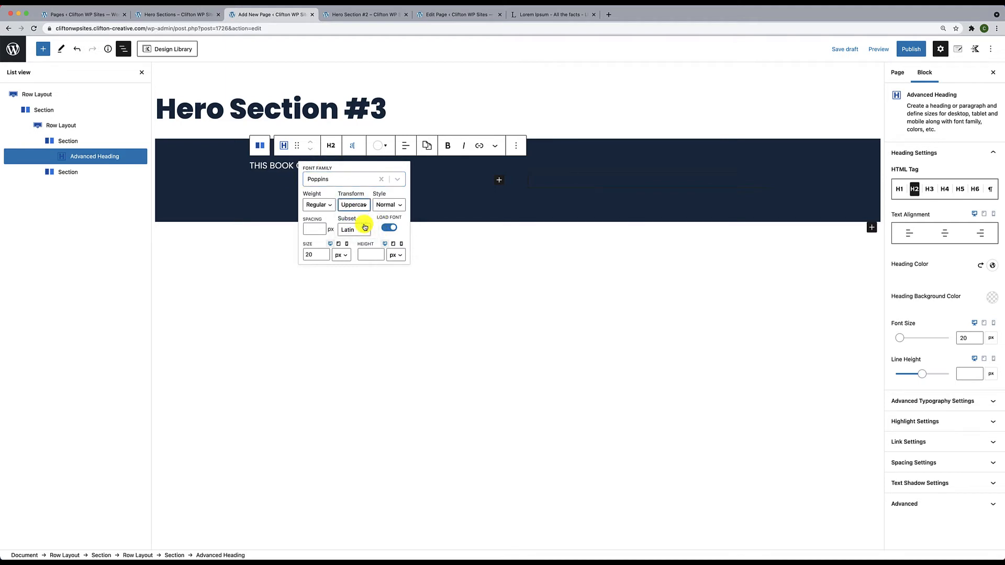
{"action": "left_click", "coordinate": [287, 168]}
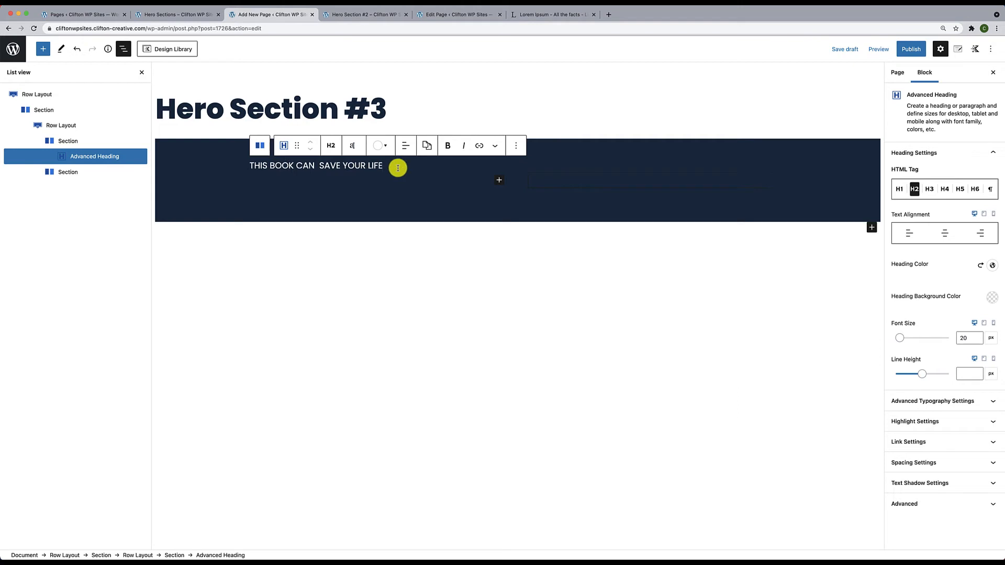
Add a second Advanced Heading below the first one and give it the white palette color
{"action": "key", "text": "Return"}
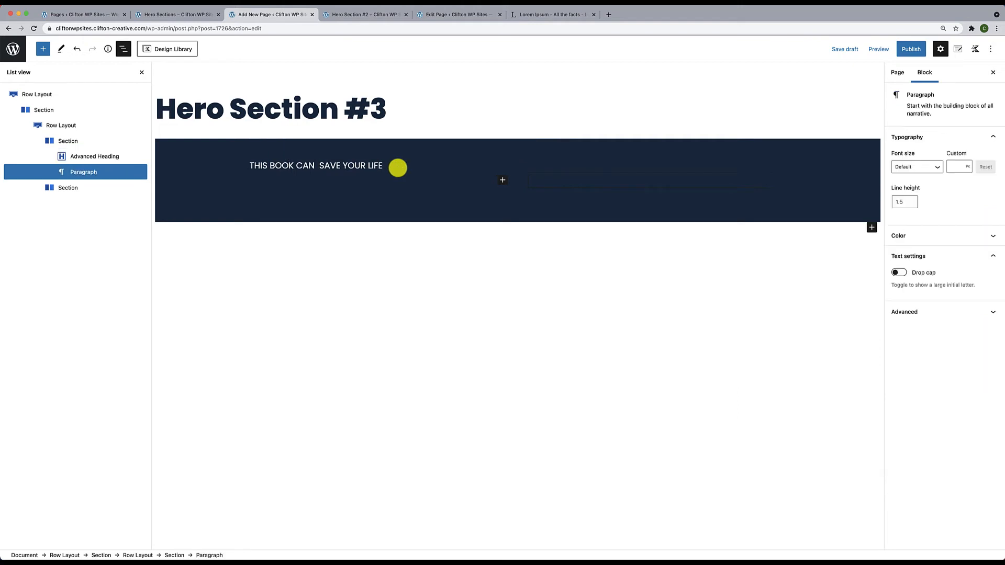
{"action": "type", "text": "/"}
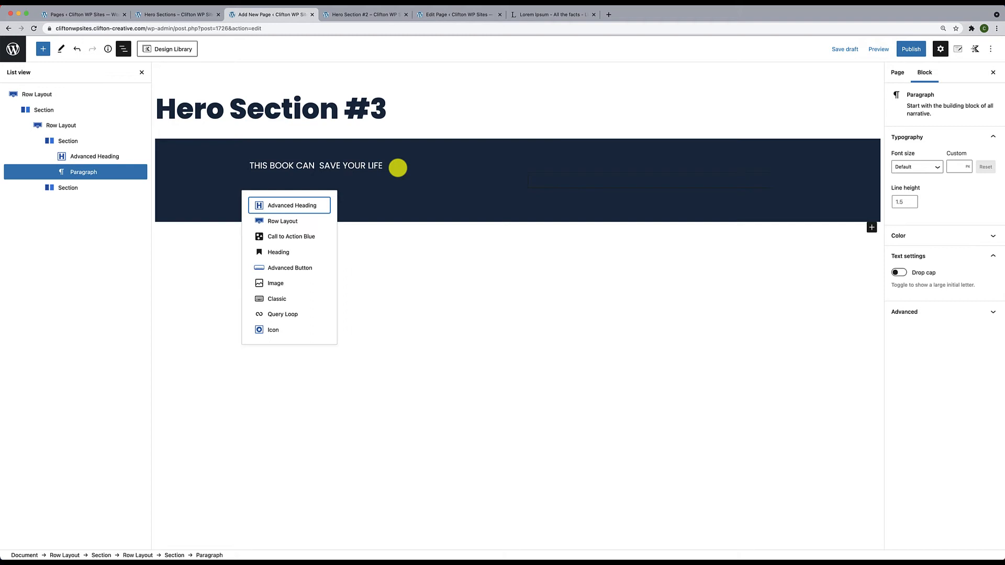
{"action": "left_click", "coordinate": [315, 206]}
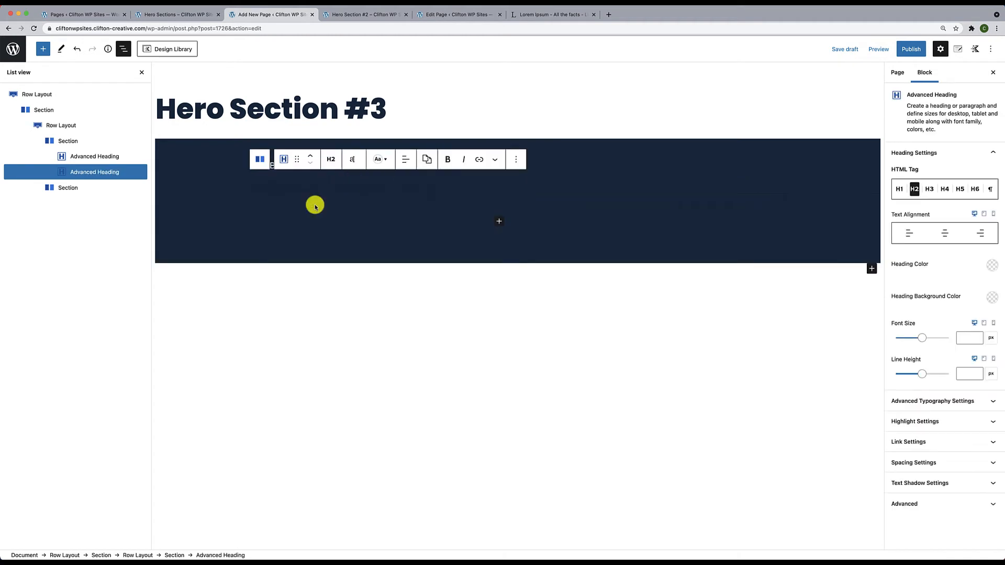
{"action": "left_click", "coordinate": [993, 265]}
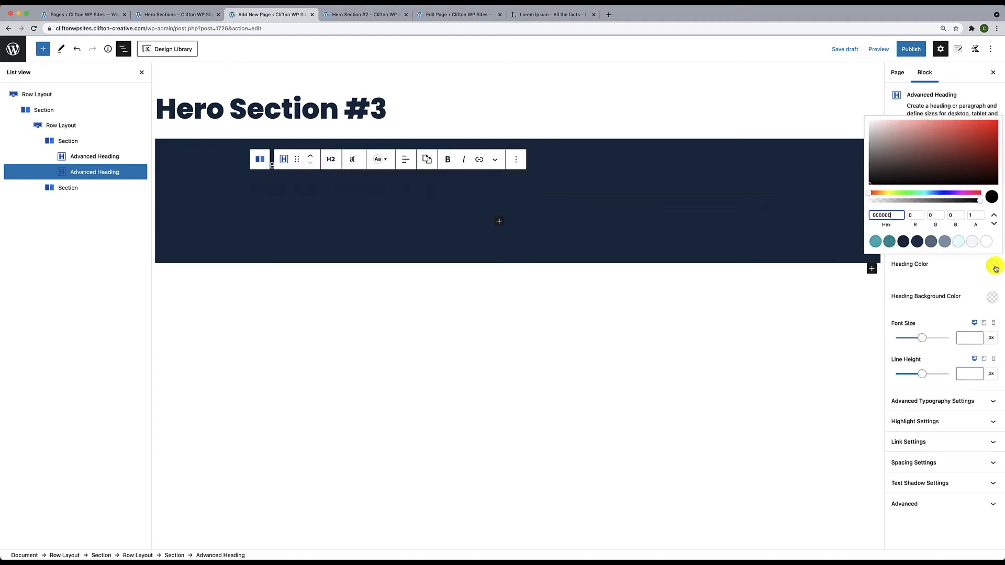
{"action": "left_click", "coordinate": [987, 242]}
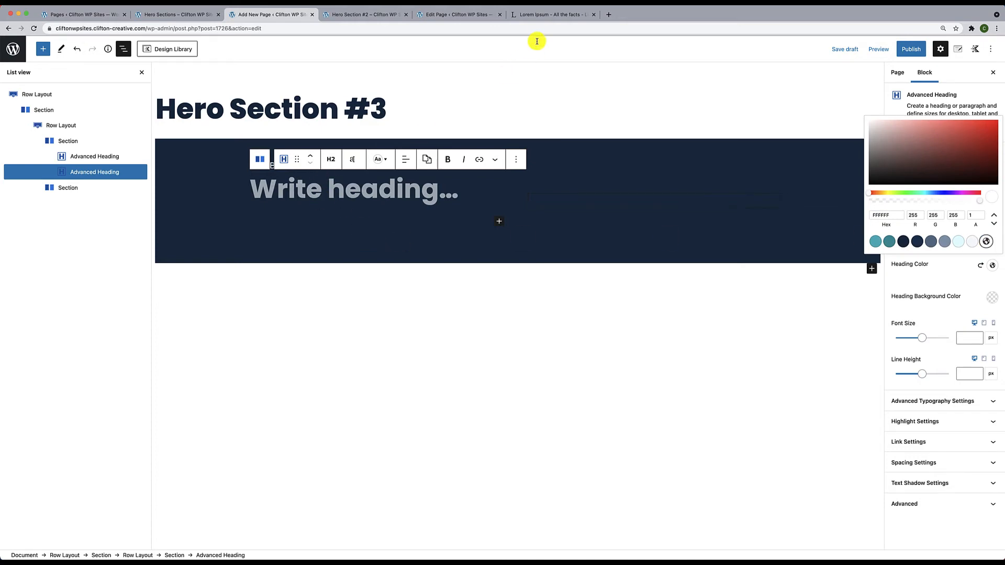
Fill the second heading with the lipsum.com text from "Lorem Ipsum is simply dummy text" to "1500s" and change its tag to Paragraph
{"action": "left_click", "coordinate": [541, 17]}
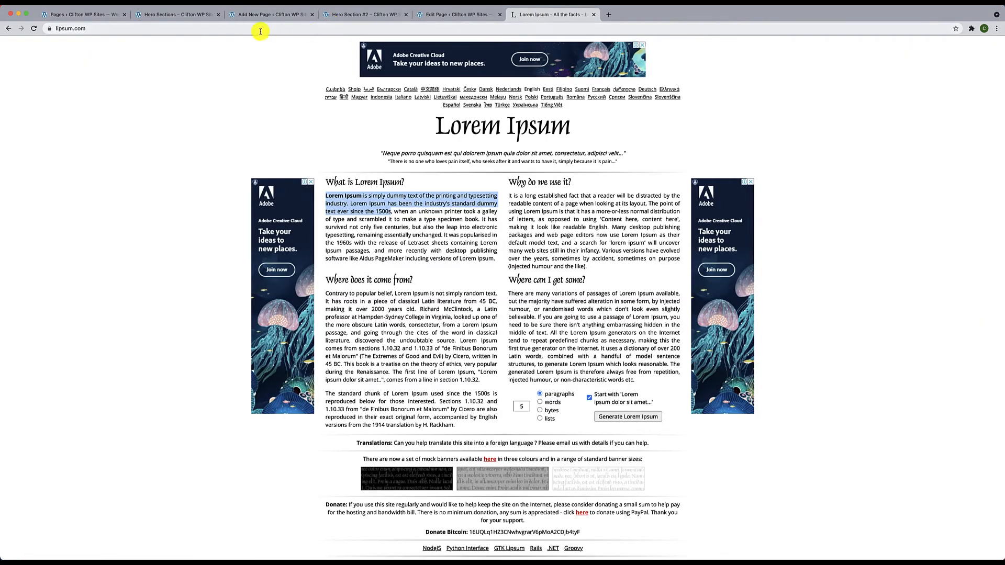
{"action": "left_click", "coordinate": [259, 15]}
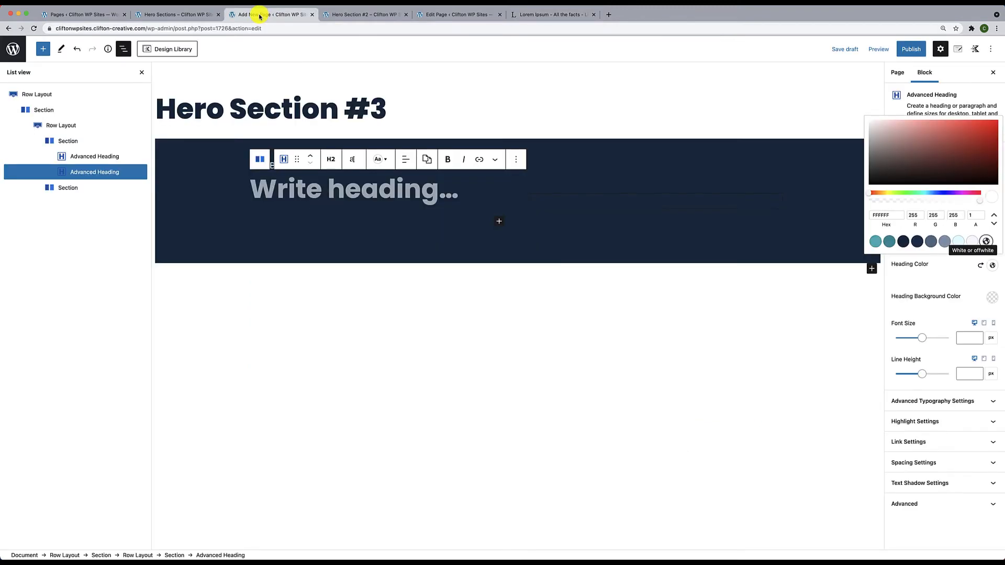
{"action": "left_click", "coordinate": [264, 189]}
{"action": "type", "text": "Lorem Ipsum is simply dummy text of the printing and typesetting industry. Lorem Ipsum has been the industry's standard dummy text ever since the 1500s"}
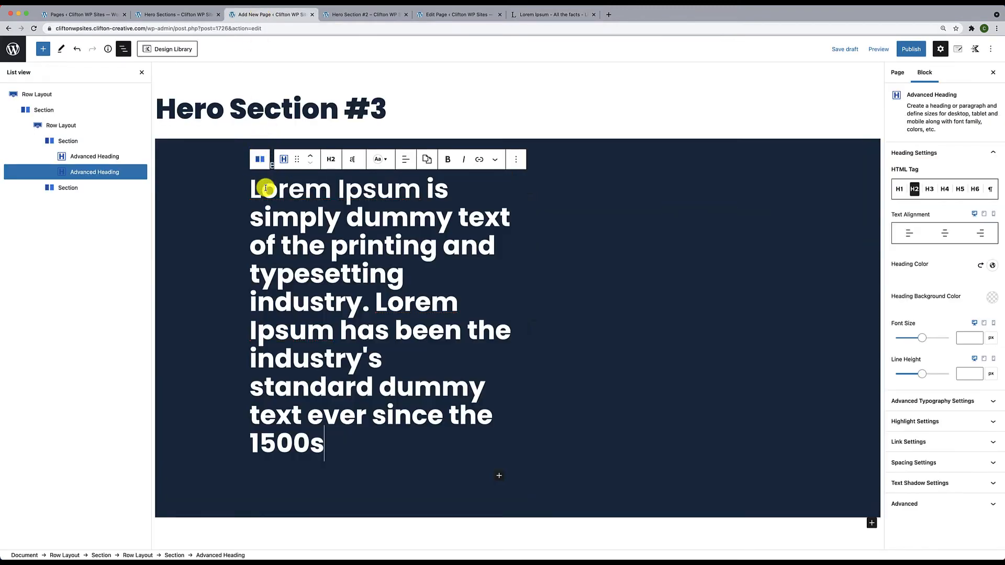
{"action": "left_click", "coordinate": [332, 160]}
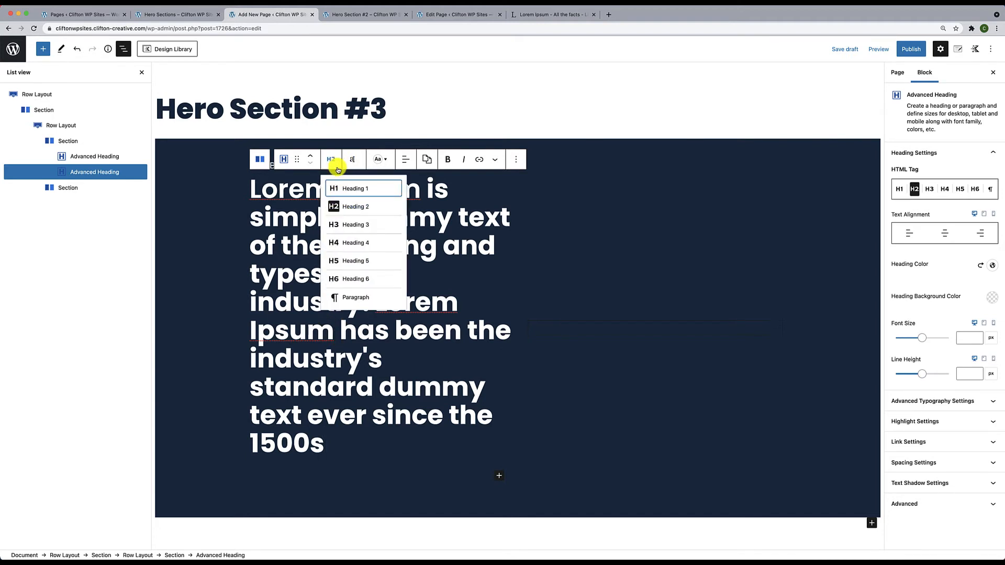
{"action": "left_click", "coordinate": [336, 299]}
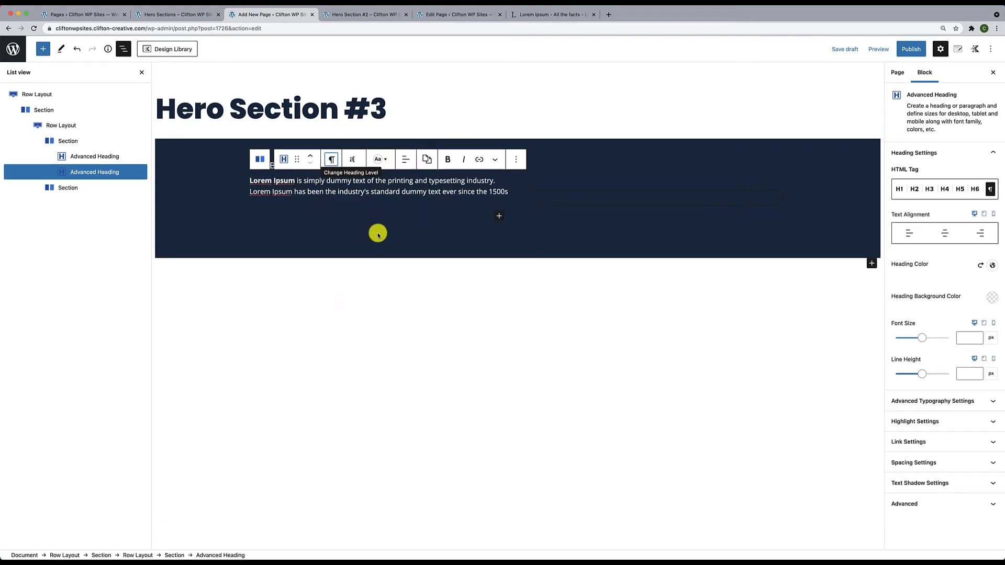
{"action": "left_click", "coordinate": [413, 263]}
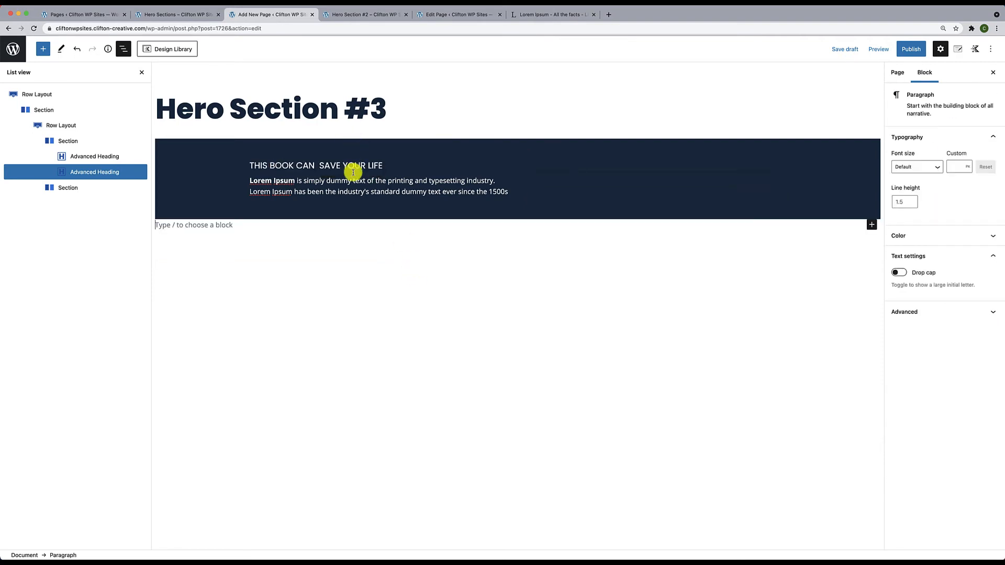
End the Lorem Ipsum paragraph with a period, repeat the same text after it, and compare the column with the Hero Sections reference page
{"action": "left_click", "coordinate": [507, 192]}
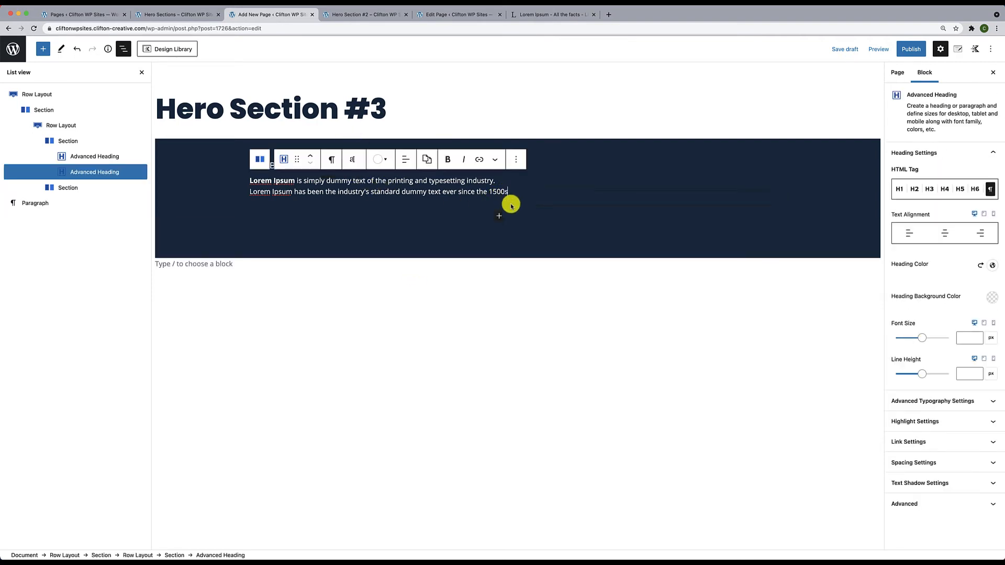
{"action": "type", "text": "."}
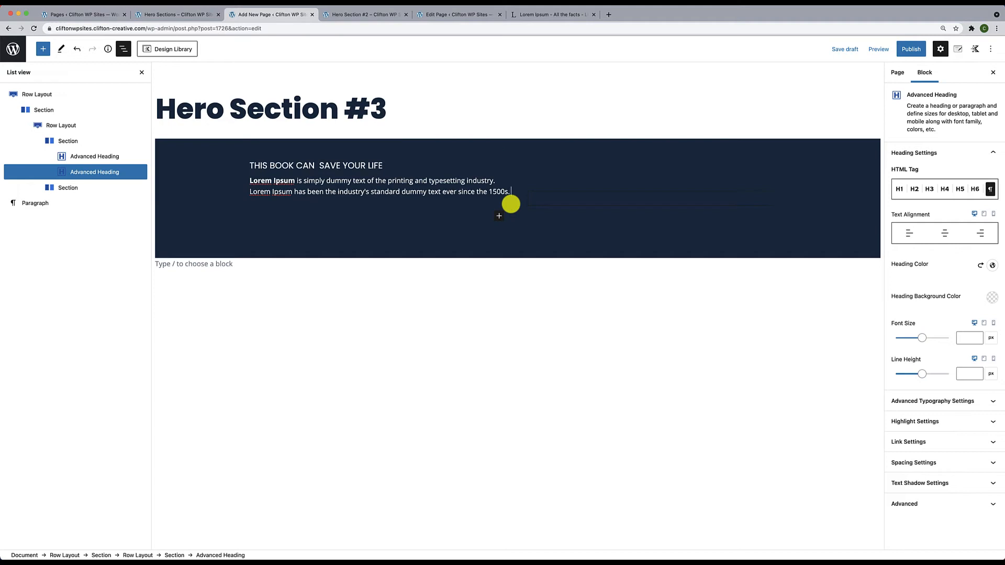
{"action": "type", "text": "Lorem Ipsum is simply dummy text of the printing and typesetting industry. Lorem Ipsum has been the industry's standard dummy text ever since the 1500s"}
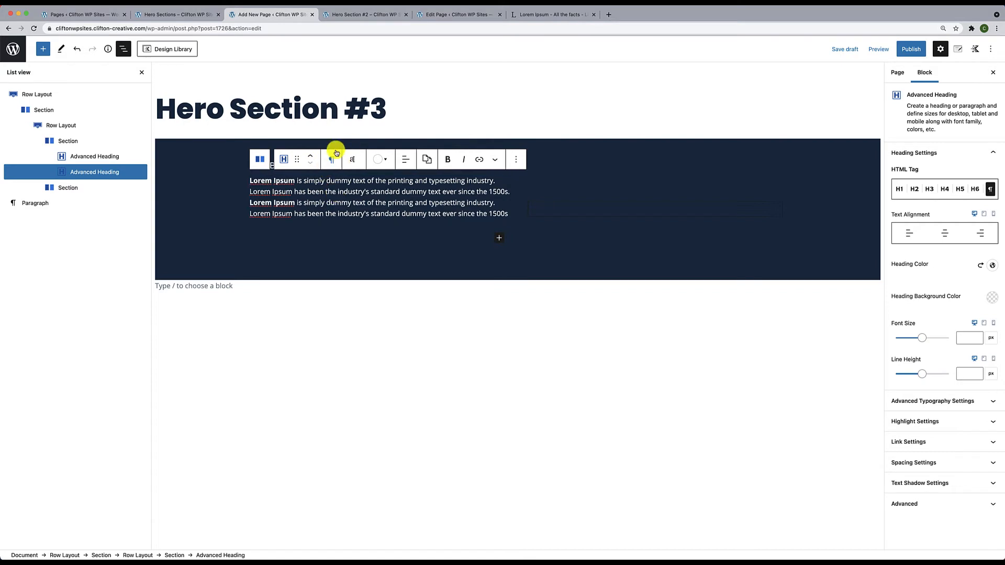
{"action": "left_click", "coordinate": [327, 213]}
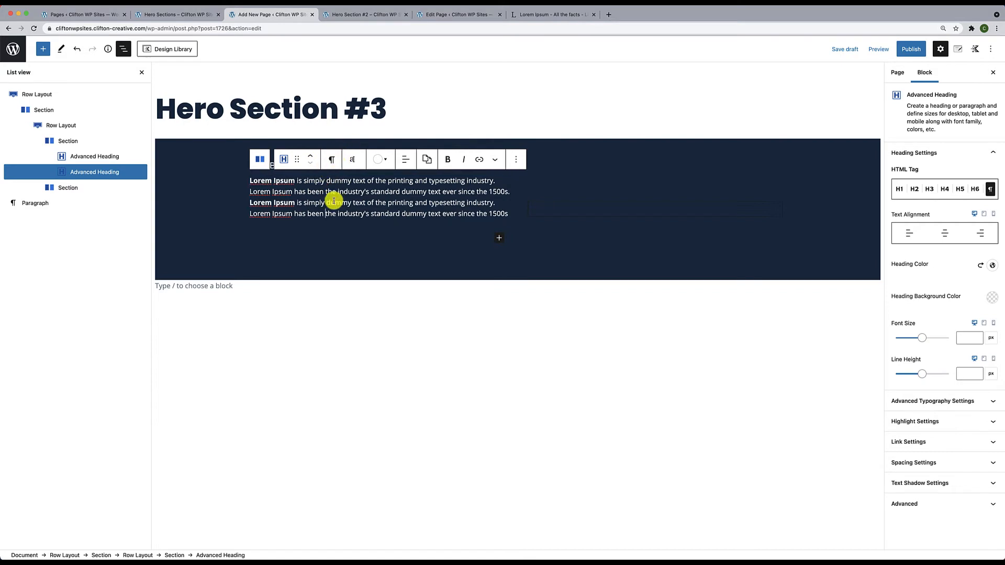
{"action": "left_click", "coordinate": [178, 15]}
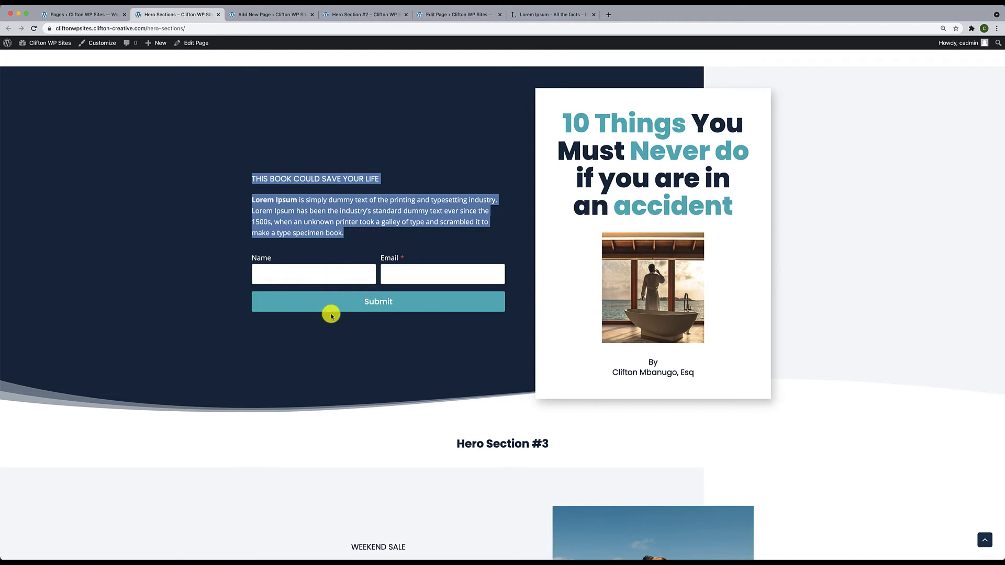
{"action": "left_click", "coordinate": [254, 16]}
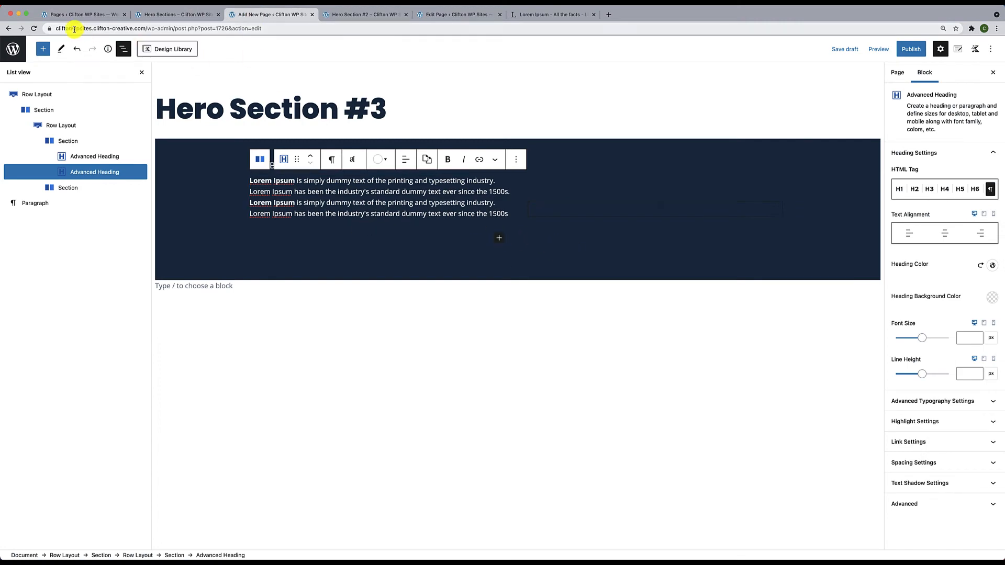
Add a Form block below the Lorem Ipsum paragraph and check it against the form on the Hero Sections reference page
{"action": "left_click", "coordinate": [51, 49]}
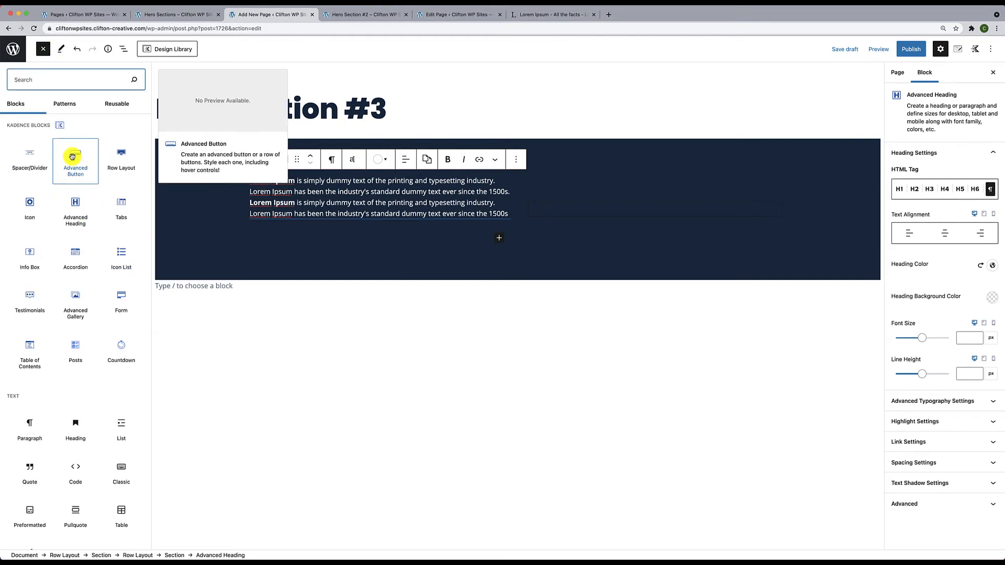
{"action": "left_click", "coordinate": [123, 299]}
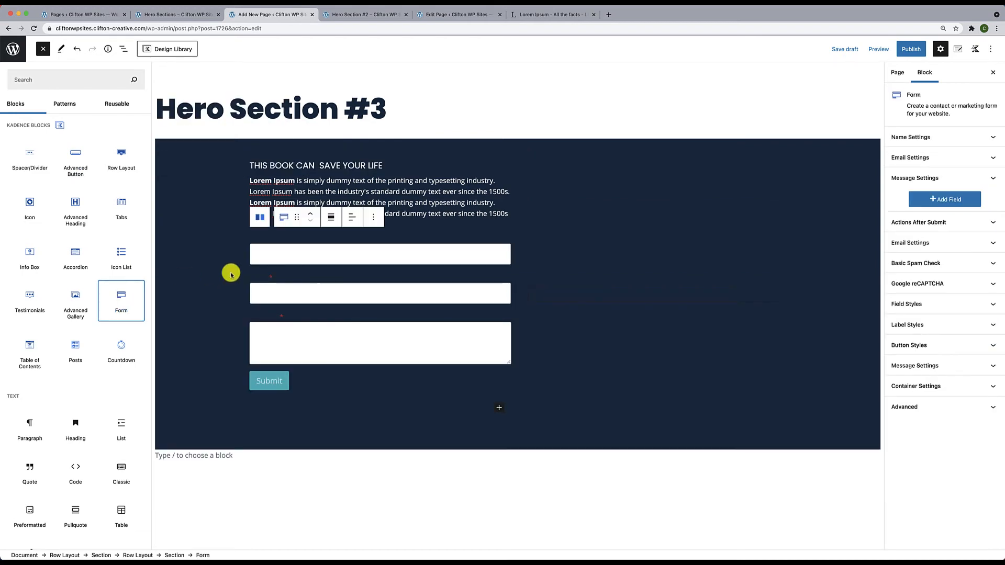
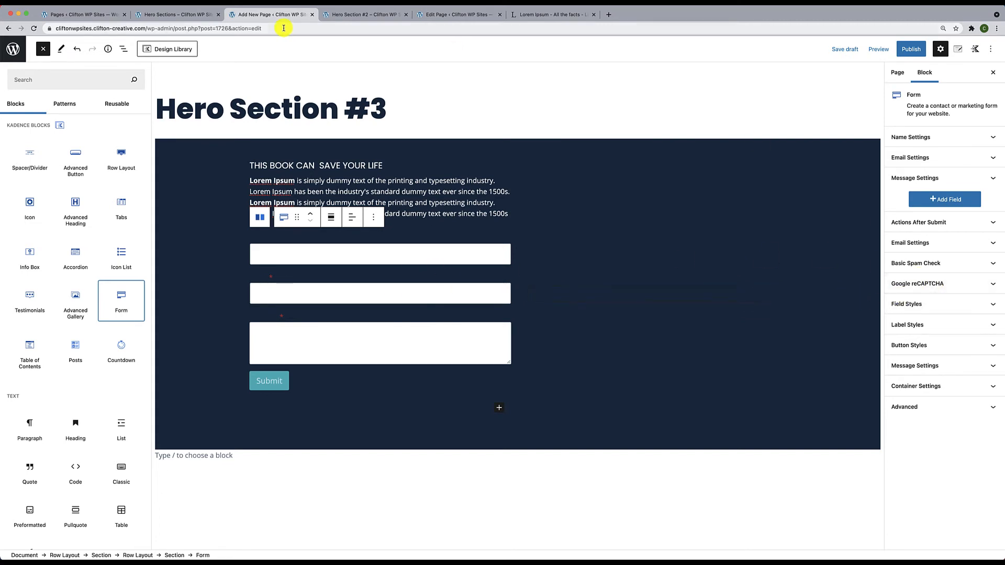
{"action": "left_click", "coordinate": [195, 14]}
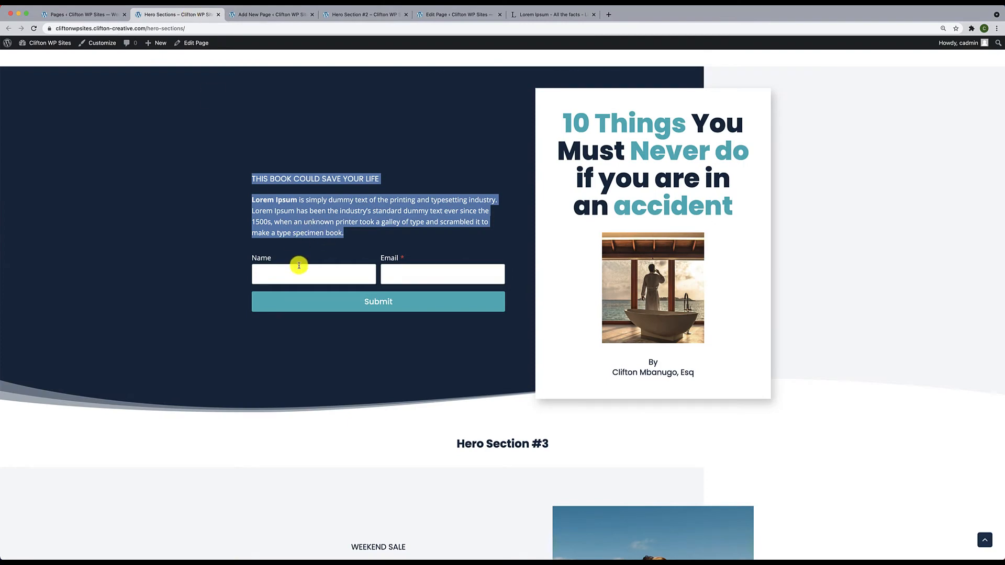
{"action": "left_click", "coordinate": [271, 17]}
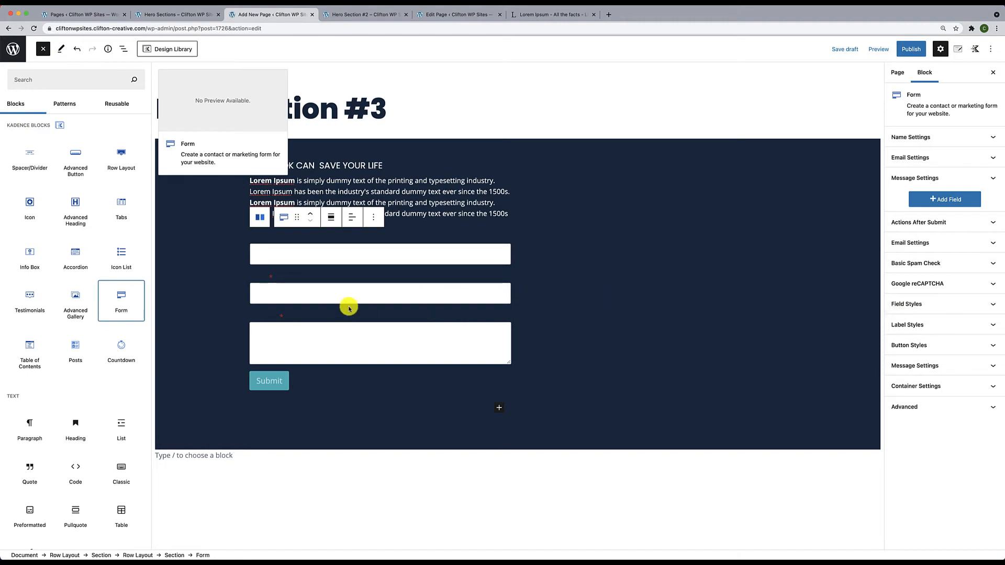
Give the form labels the white palette color and delete the Message field
{"action": "left_click", "coordinate": [965, 326]}
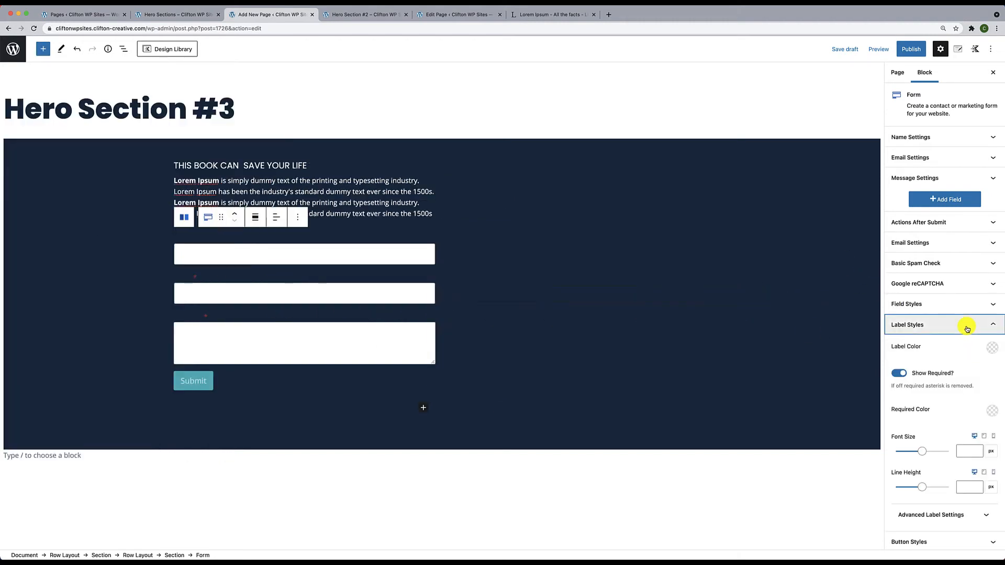
{"action": "left_click", "coordinate": [992, 348]}
{"action": "left_click", "coordinate": [987, 325]}
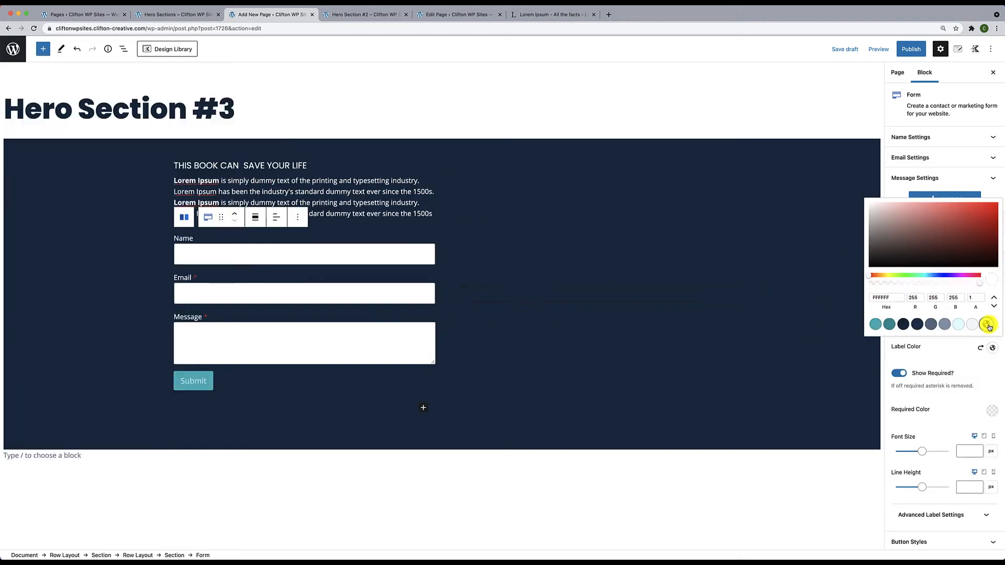
{"action": "left_click", "coordinate": [290, 318]}
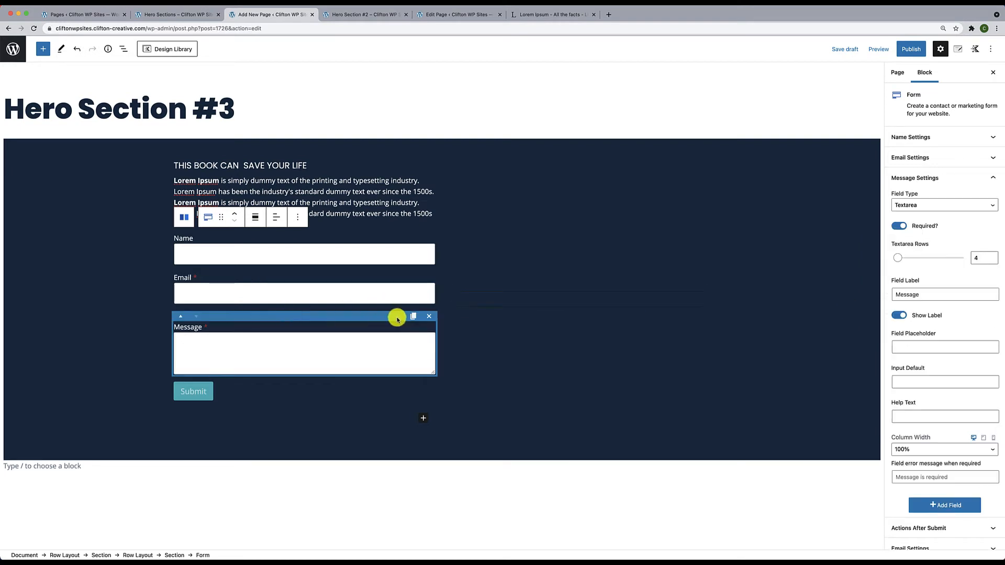
{"action": "left_click", "coordinate": [429, 316]}
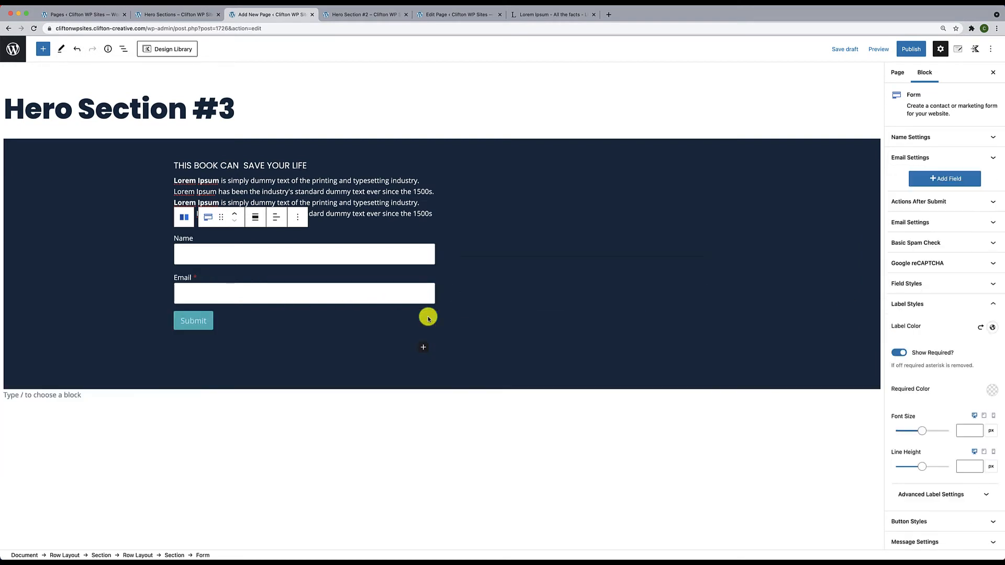
Set the column width of the form's Name and Email fields to 50% each
{"action": "left_click", "coordinate": [265, 242]}
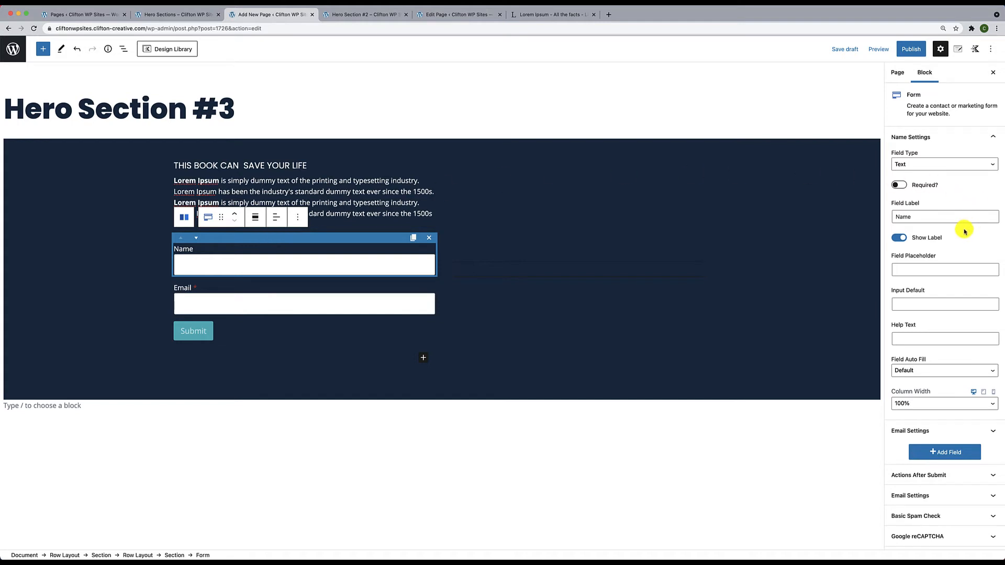
{"action": "left_click", "coordinate": [931, 403]}
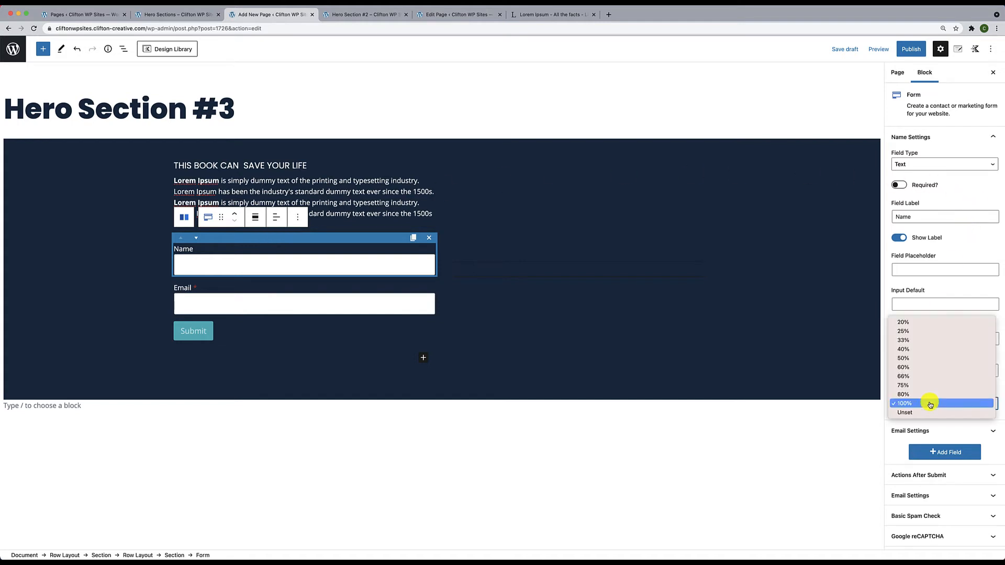
{"action": "left_click", "coordinate": [917, 359]}
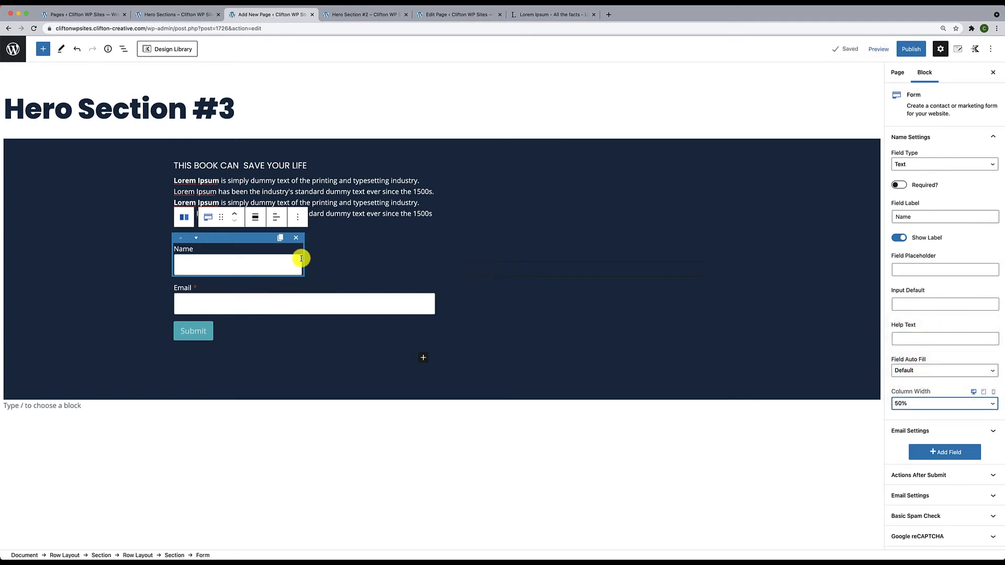
{"action": "left_click", "coordinate": [283, 292]}
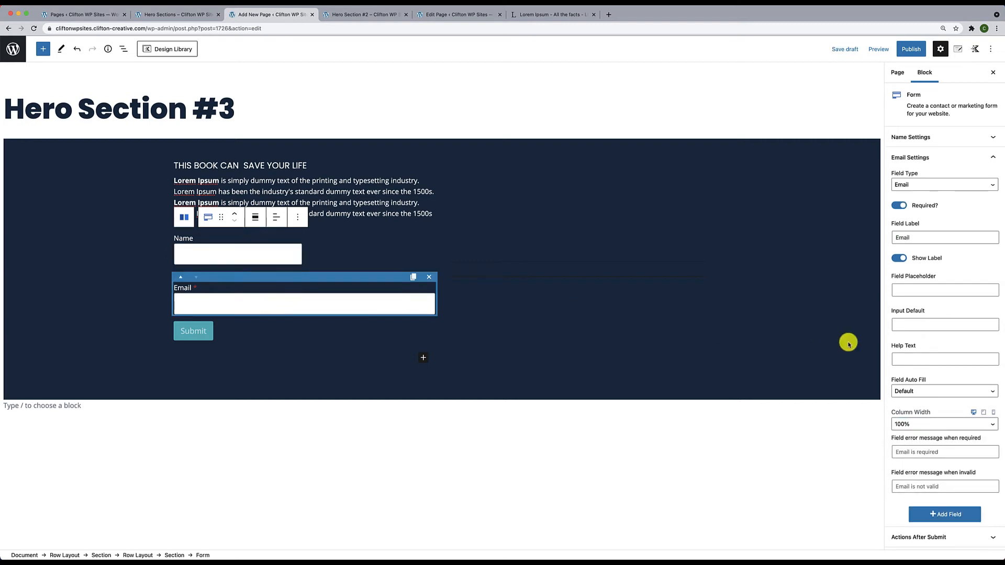
{"action": "left_click", "coordinate": [925, 426]}
{"action": "left_click", "coordinate": [908, 380]}
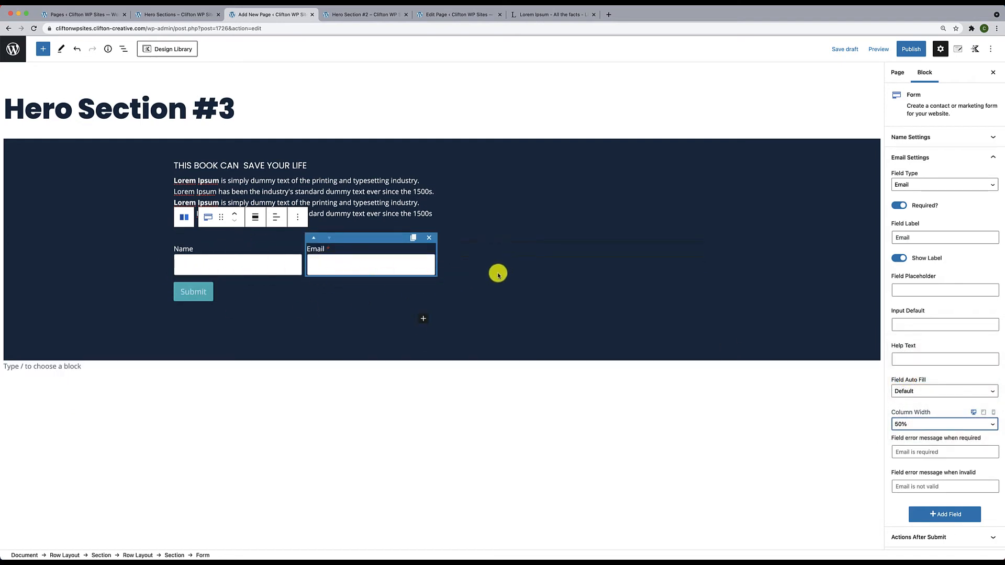
Set the Submit button's column width to 100% and its button width to Full
{"action": "left_click", "coordinate": [230, 291]}
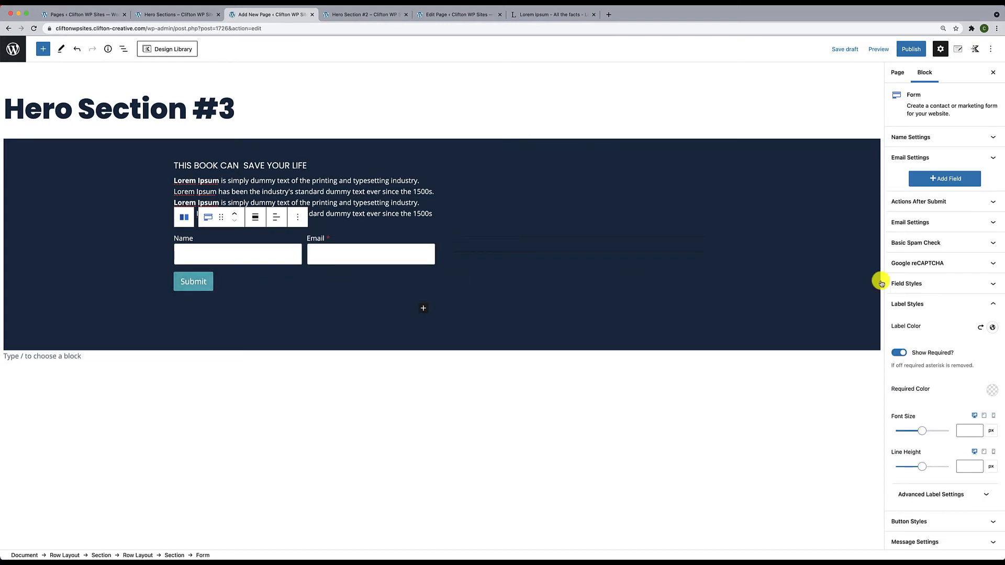
{"action": "left_click", "coordinate": [993, 159]}
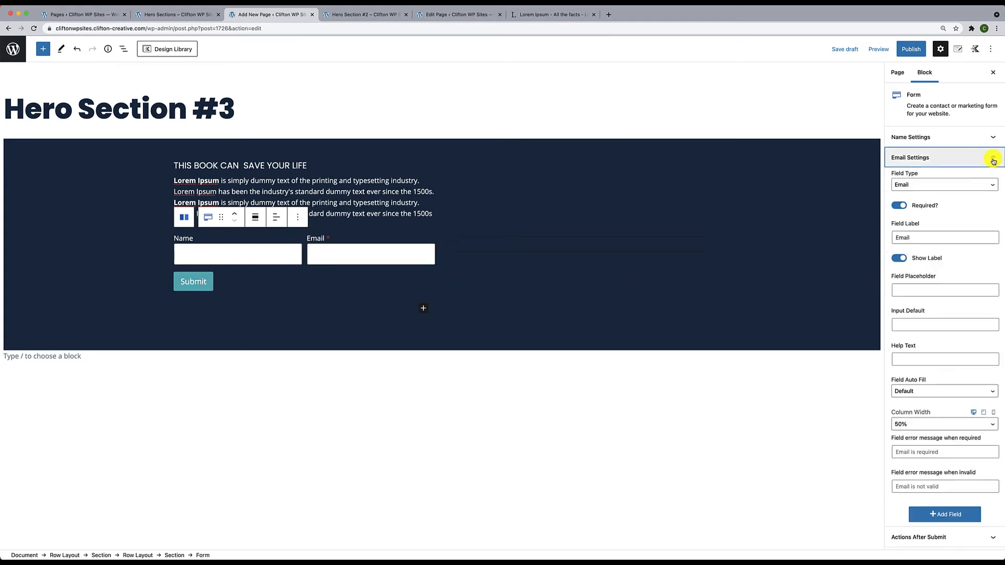
{"action": "scroll", "coordinate": [984, 207], "scroll_direction": "down", "scroll_amount": 6}
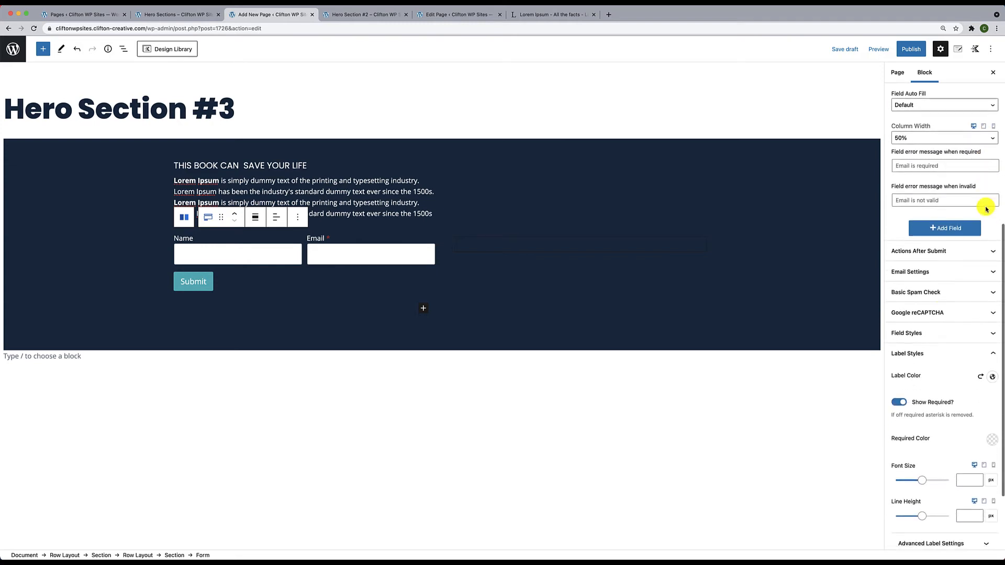
{"action": "left_click", "coordinate": [917, 325]}
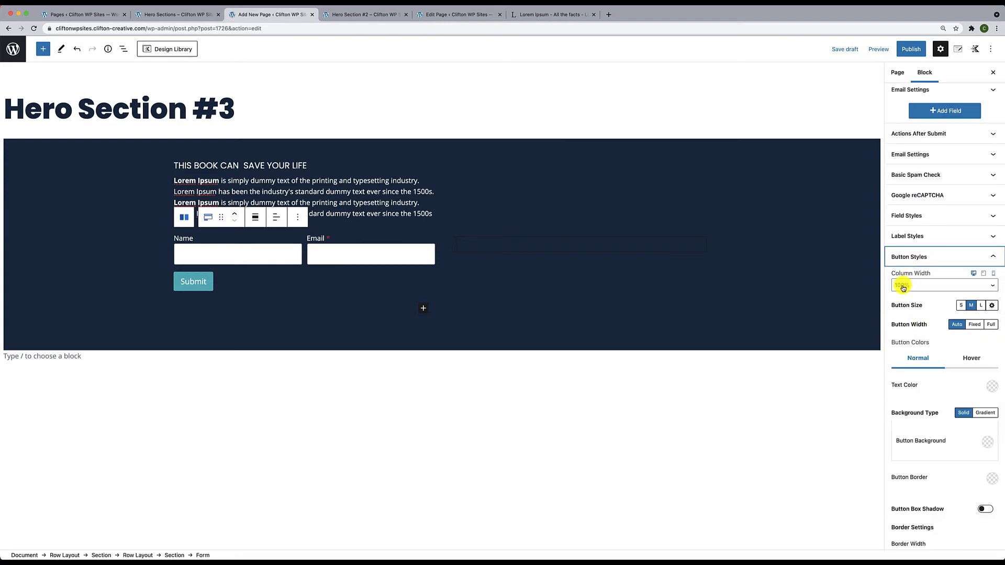
{"action": "left_click", "coordinate": [902, 286]}
{"action": "left_click", "coordinate": [927, 313]}
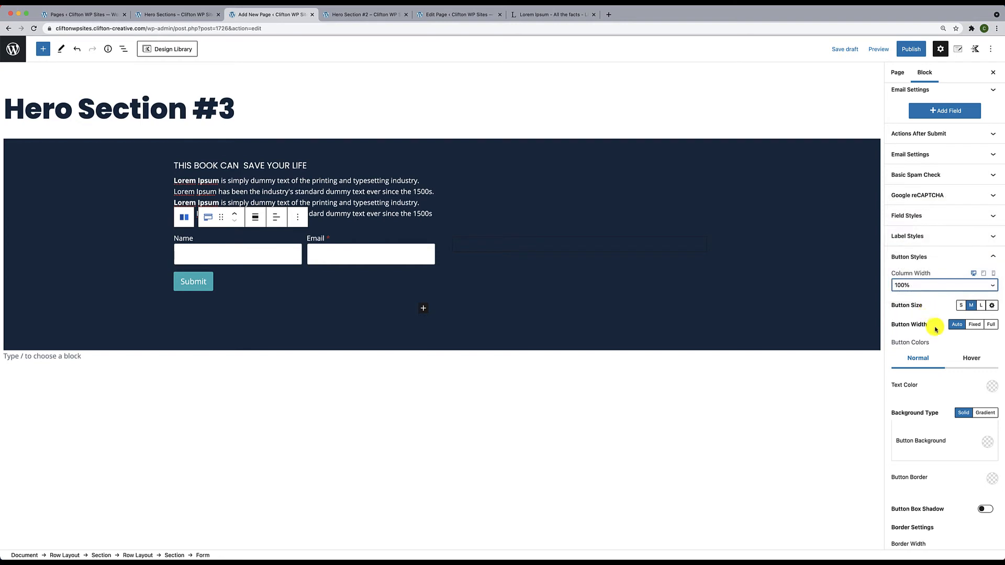
{"action": "left_click", "coordinate": [992, 325]}
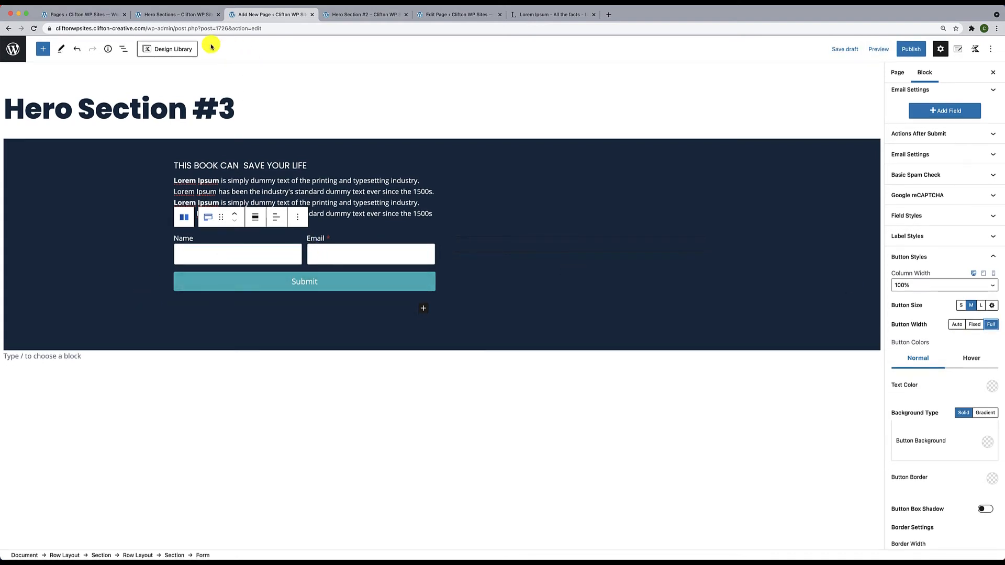
Compare the finished form with the Hero Sections reference page and examine the heading, image and author line of its white book-cover card
{"action": "left_click", "coordinate": [189, 15]}
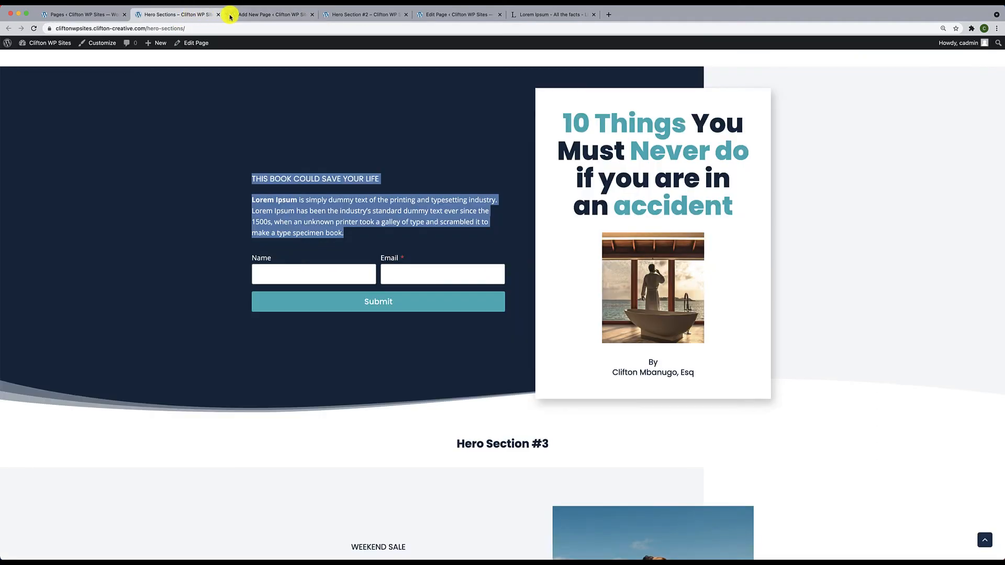
{"action": "left_click", "coordinate": [252, 14]}
{"action": "left_click", "coordinate": [245, 361]}
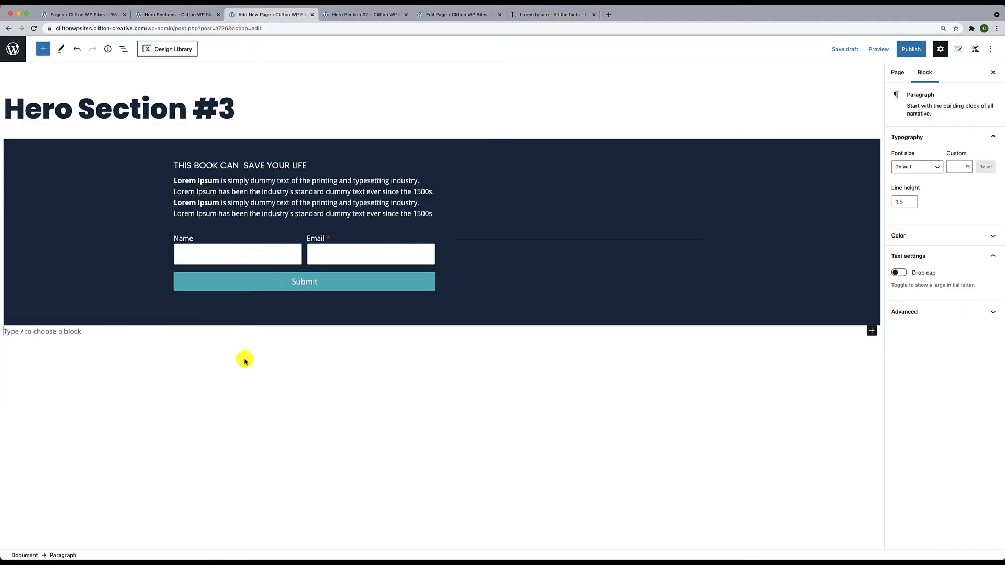
{"action": "left_click", "coordinate": [194, 14]}
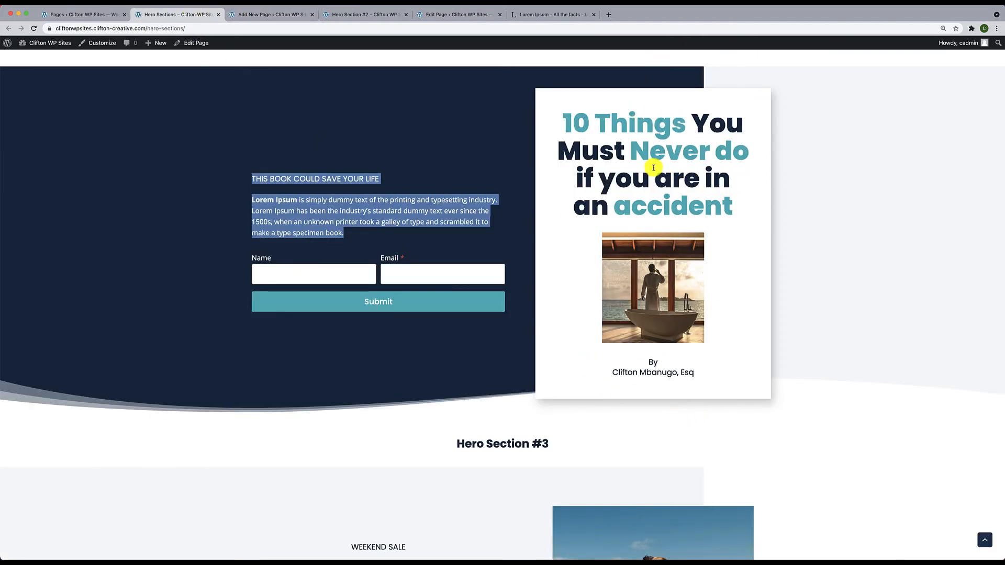
{"action": "left_click", "coordinate": [560, 122]}
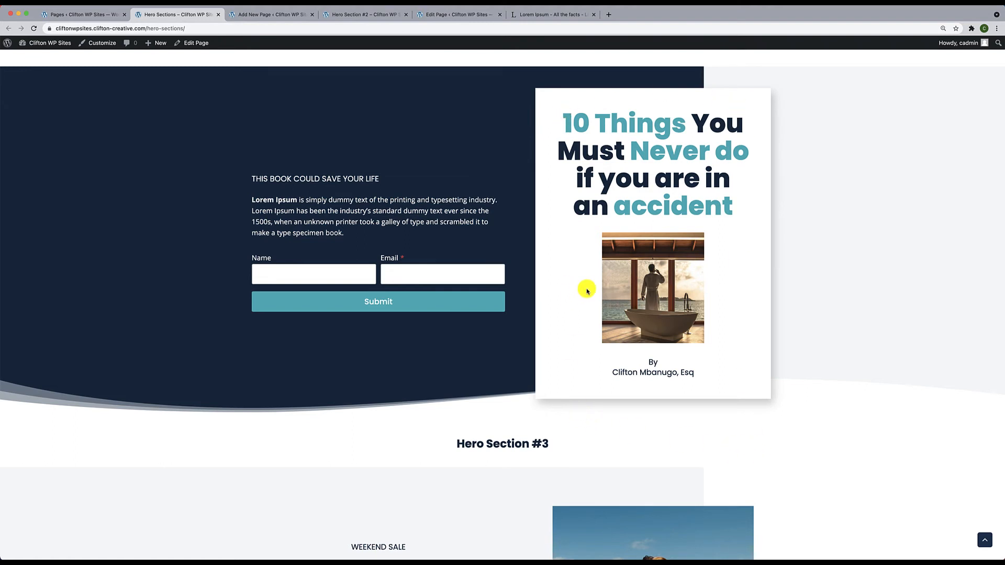
{"action": "left_click_drag", "start_coordinate": [562, 116], "coordinate": [745, 229]}
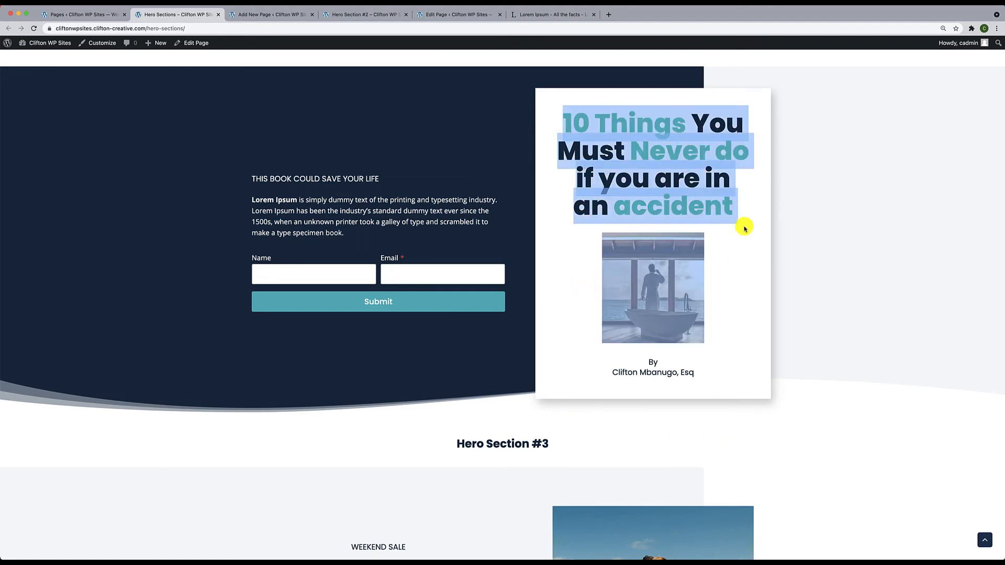
{"action": "left_click", "coordinate": [749, 316]}
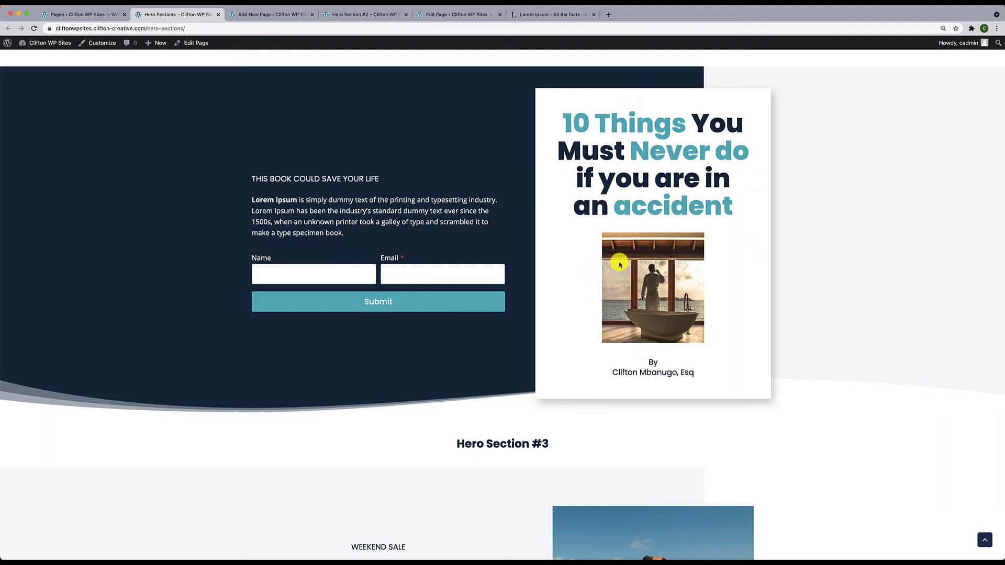
{"action": "left_click_drag", "start_coordinate": [573, 123], "coordinate": [737, 226]}
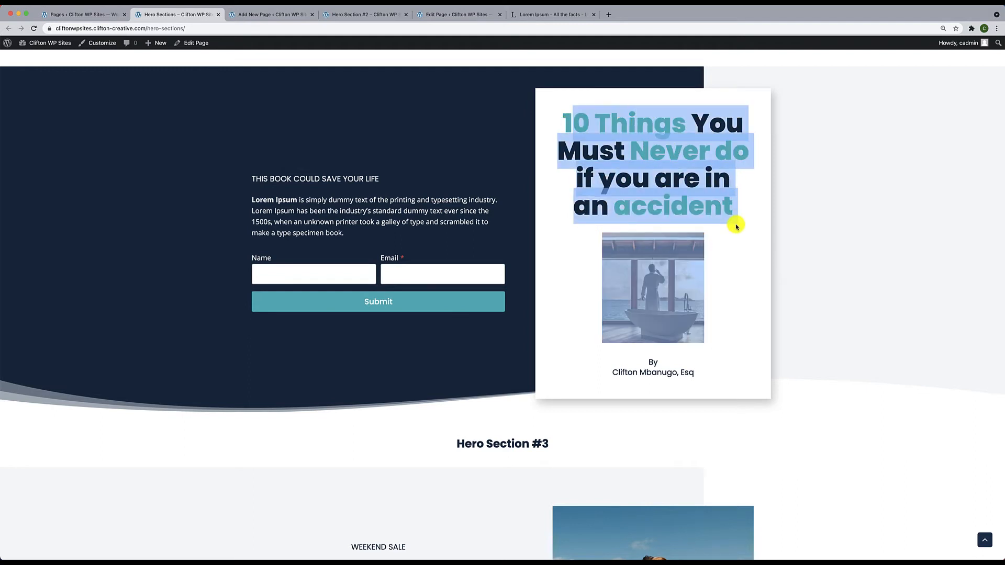
{"action": "left_click", "coordinate": [736, 238]}
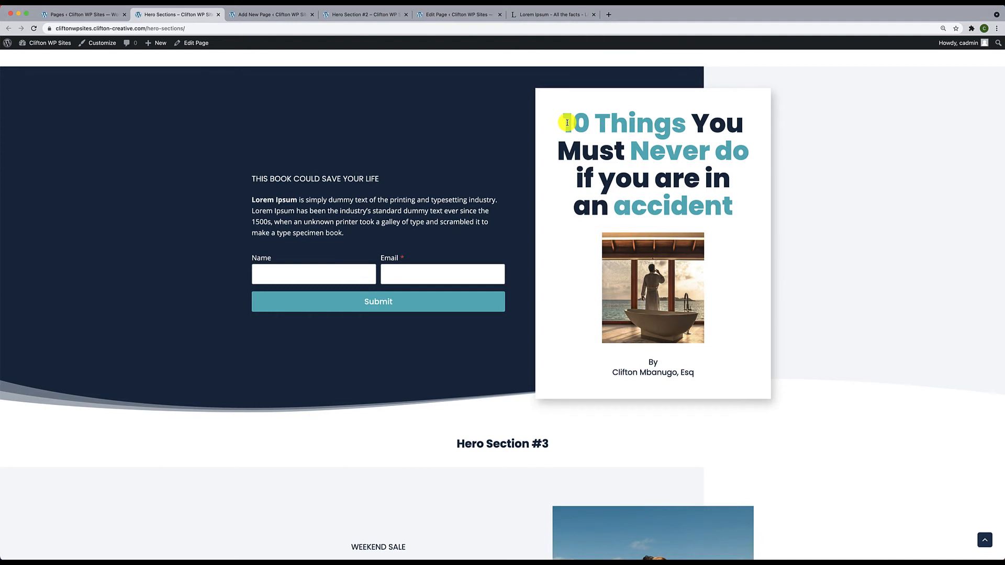
{"action": "left_click", "coordinate": [258, 14]}
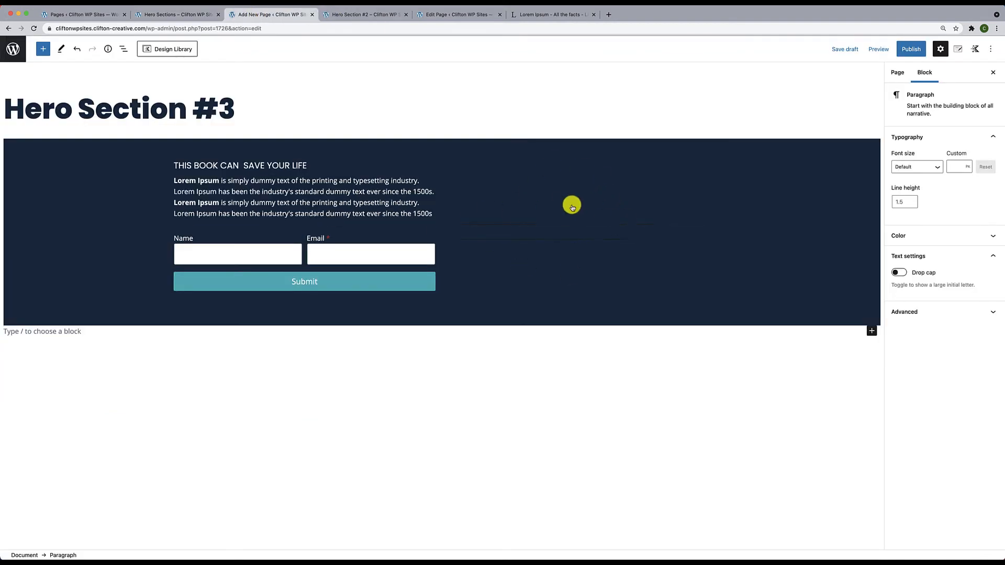
Add an Advanced Heading to the empty second column and give it the white palette color
{"action": "left_click", "coordinate": [576, 232]}
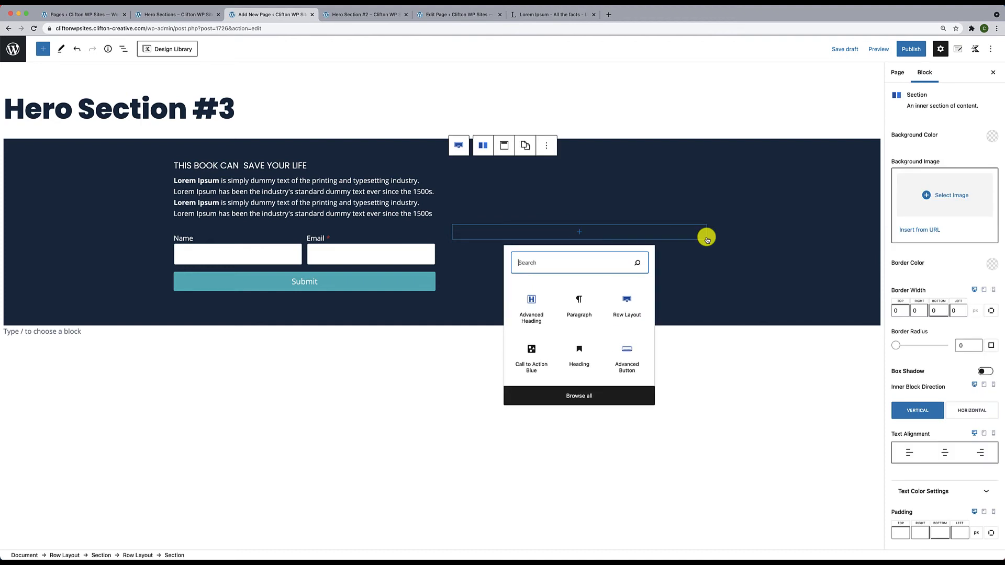
{"action": "left_click", "coordinate": [539, 312]}
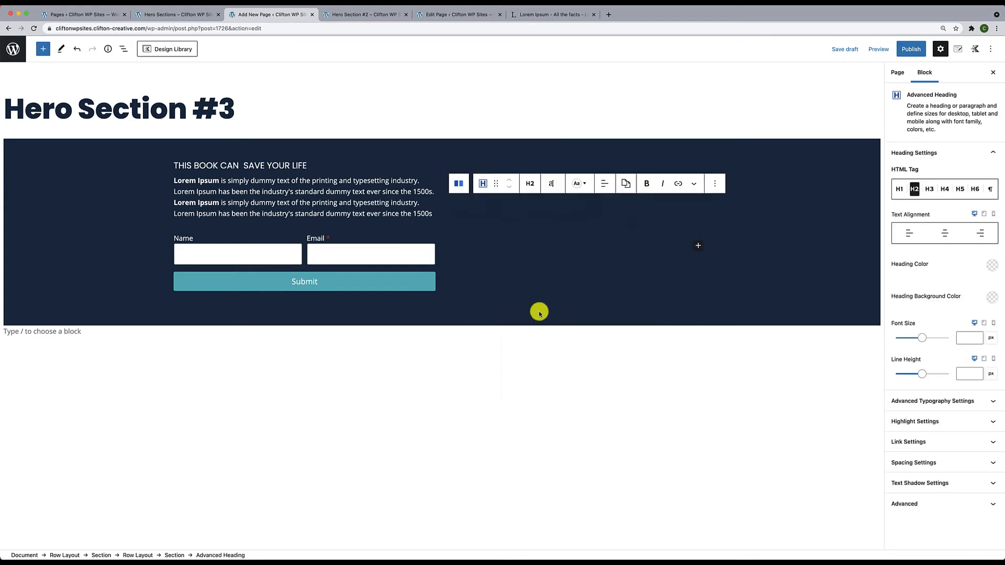
{"action": "left_click", "coordinate": [992, 269]}
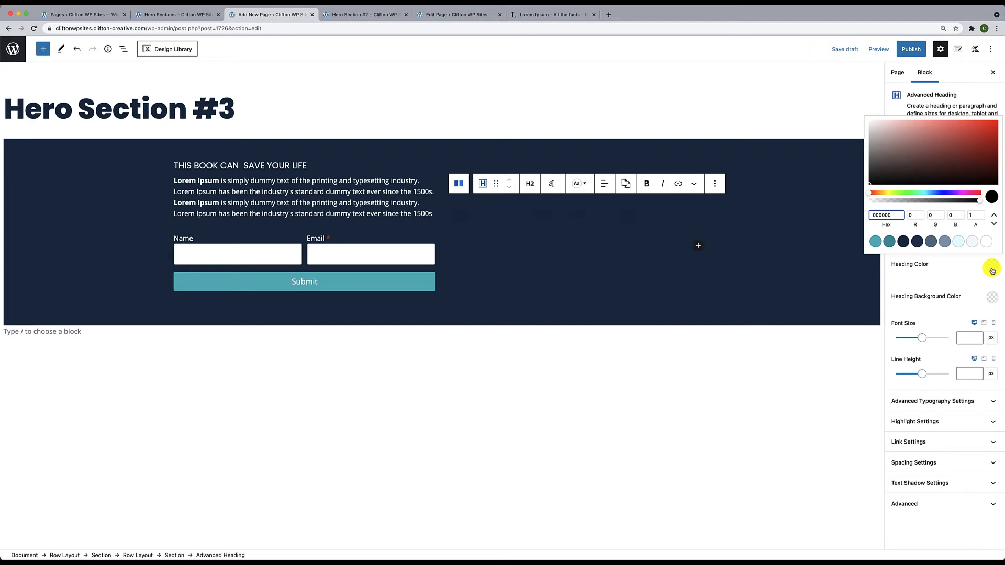
{"action": "left_click", "coordinate": [991, 244]}
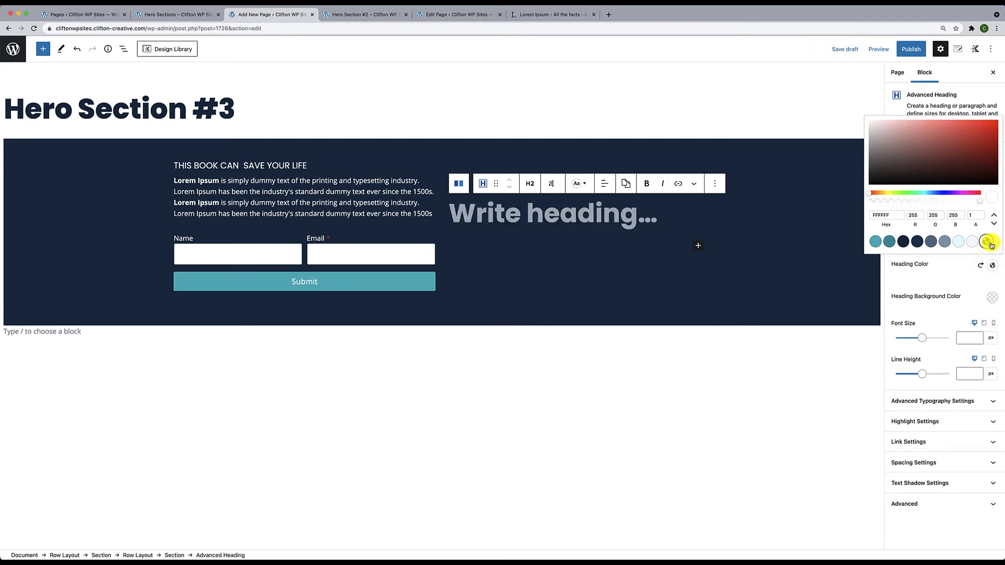
Enter "10 Things You Must Never Do if You are in an accident" as the text of the second column's heading
{"action": "left_click", "coordinate": [520, 215]}
{"action": "type", "text": "10 Ghin"}
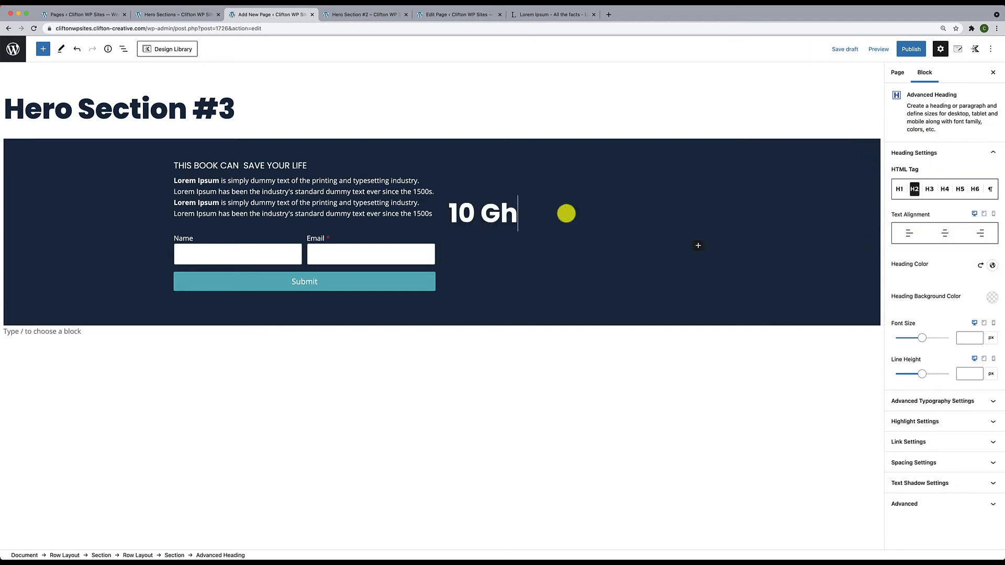
{"action": "key", "text": "BackSpace"}
{"action": "key", "text": "BackSpace"}
{"action": "key", "text": "BackSpace"}
{"action": "key", "text": "BackSpace"}
{"action": "type", "text": "Thing"}
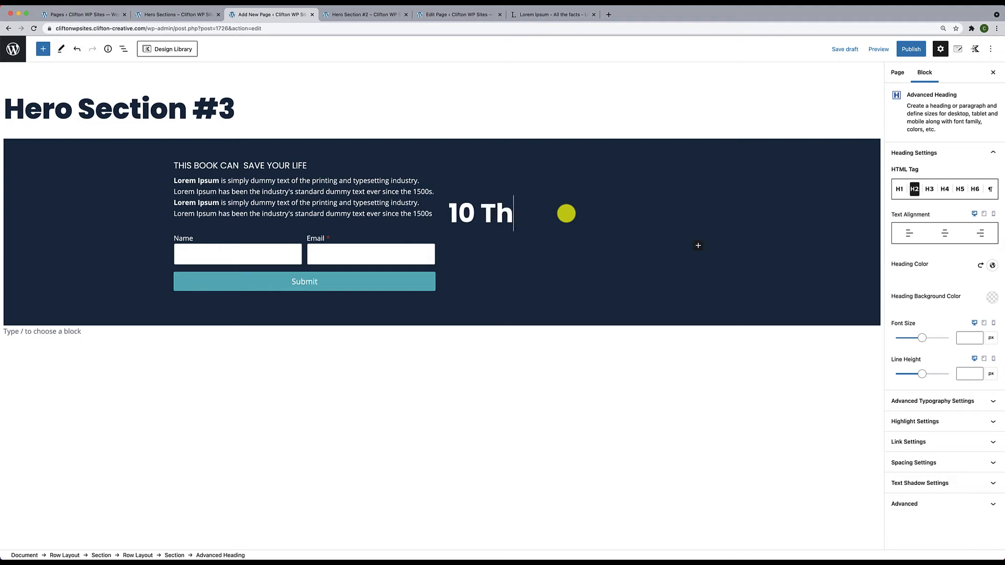
{"action": "type", "text": "s"}
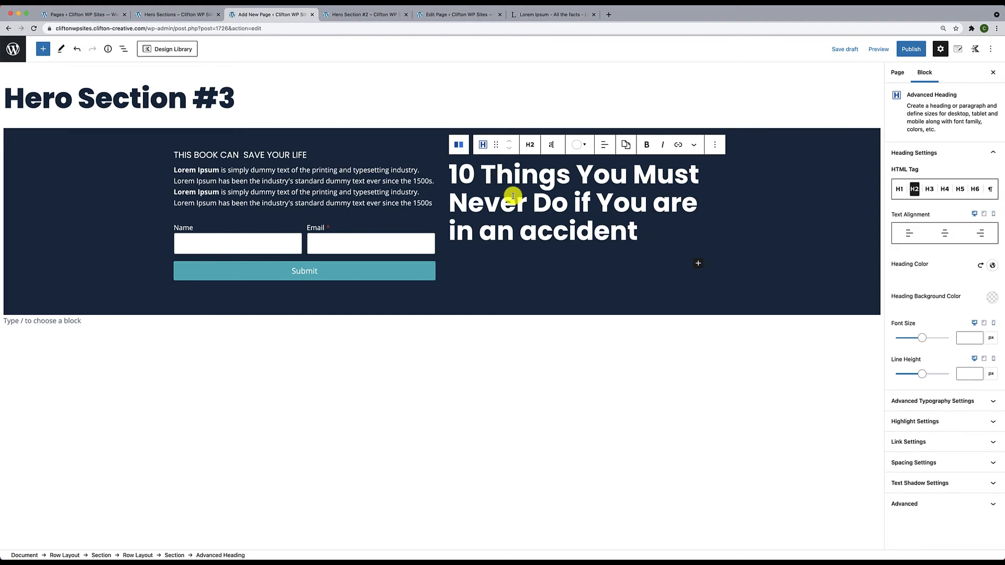
{"action": "key", "text": "Return"}
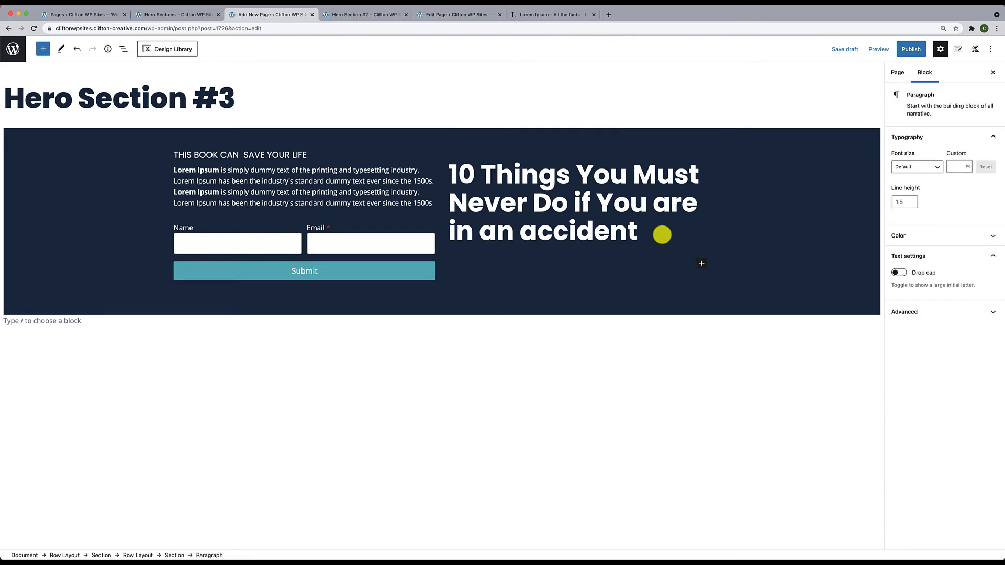
Insert an Image block below the book-title heading using the media library photo of the robed man behind the bathtub
{"action": "left_click", "coordinate": [581, 253]}
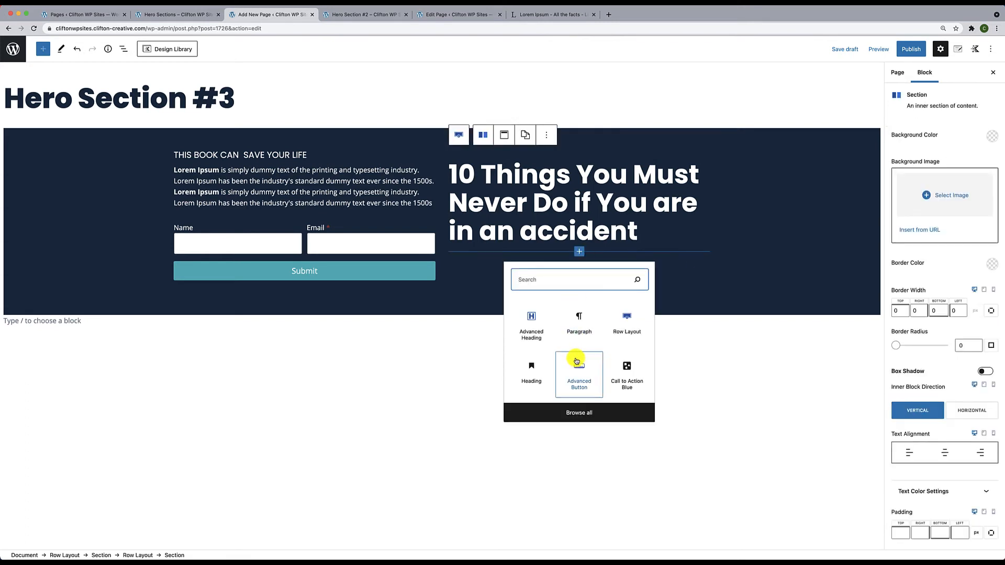
{"action": "type", "text": "image"}
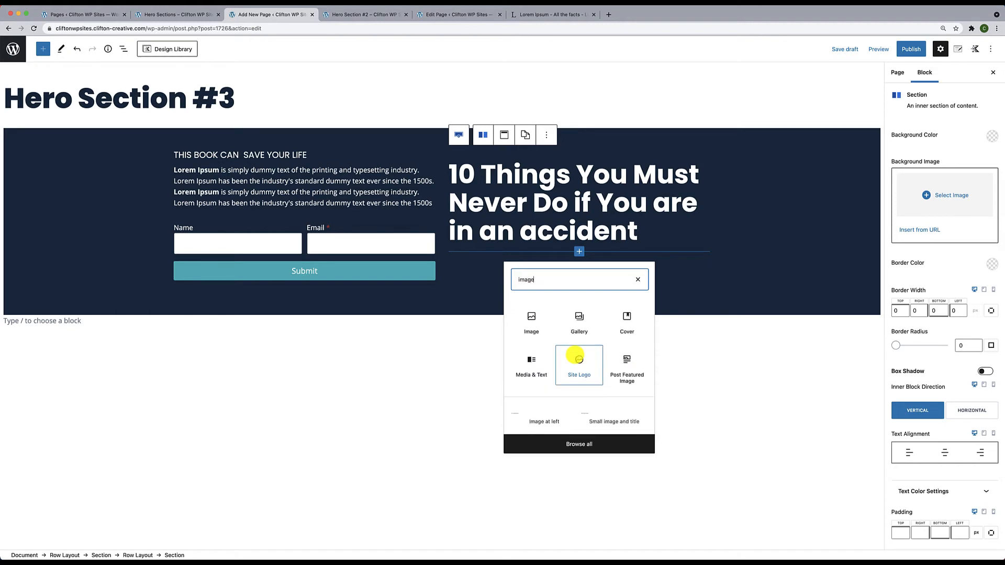
{"action": "left_click", "coordinate": [532, 327]}
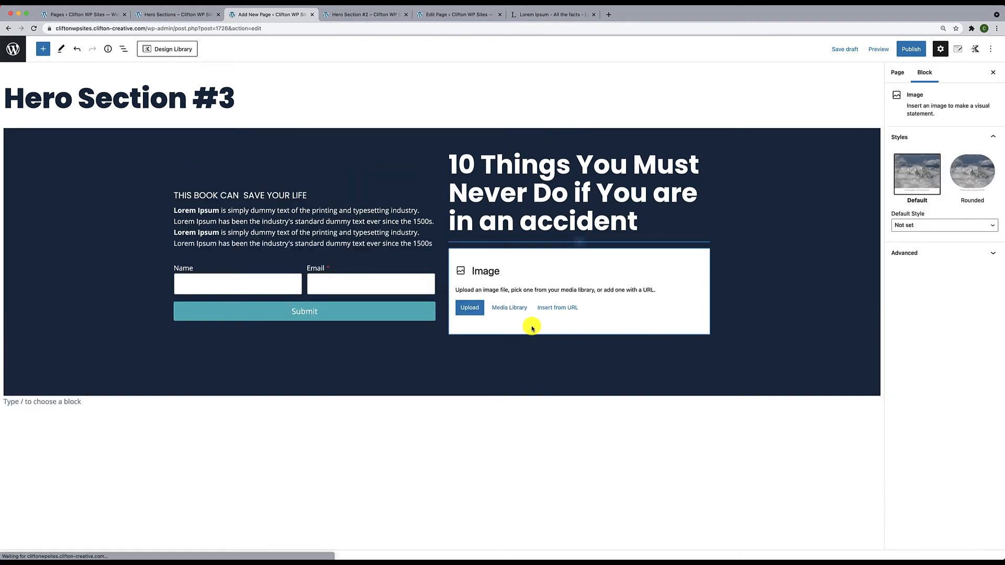
{"action": "left_click", "coordinate": [516, 311]}
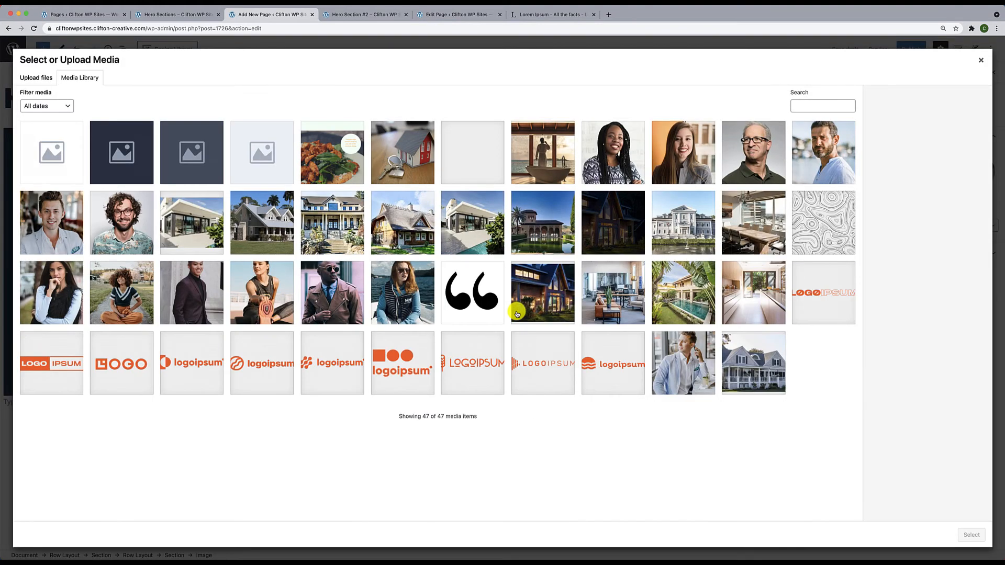
{"action": "left_click", "coordinate": [531, 156]}
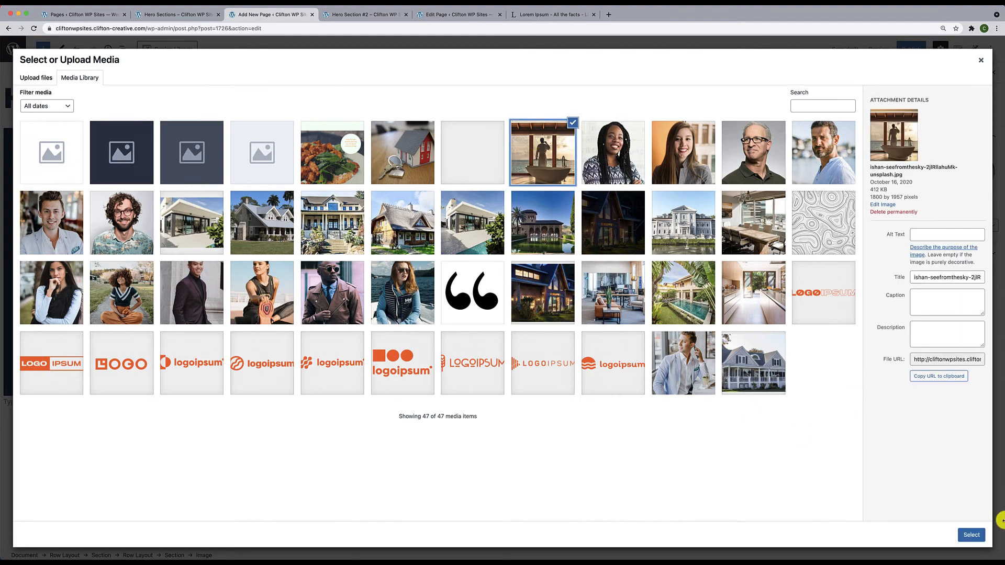
{"action": "left_click", "coordinate": [980, 534]}
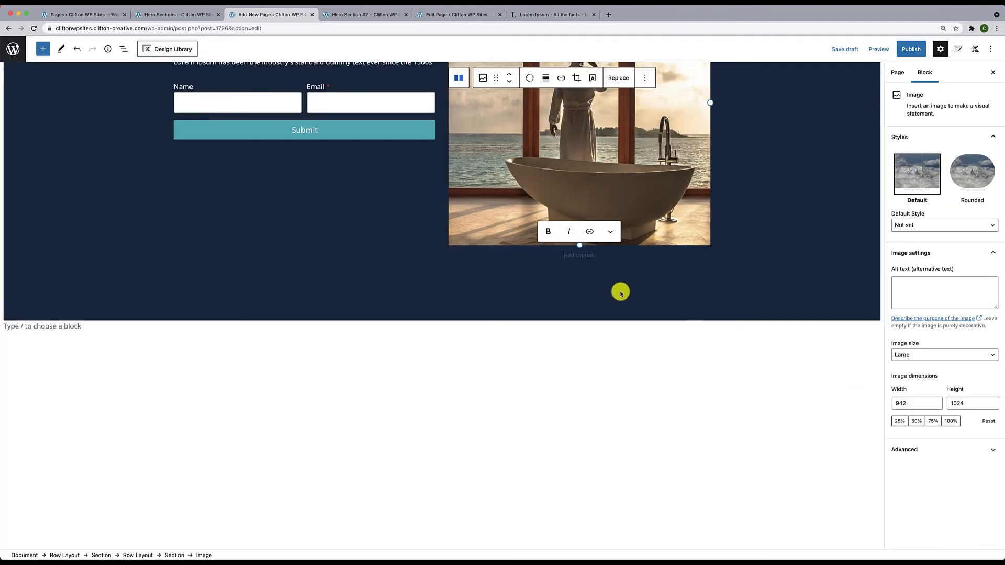
Scale the bathtub image to 25% and align it to the center of the column
{"action": "scroll", "coordinate": [619, 291], "scroll_direction": "up", "scroll_amount": 5}
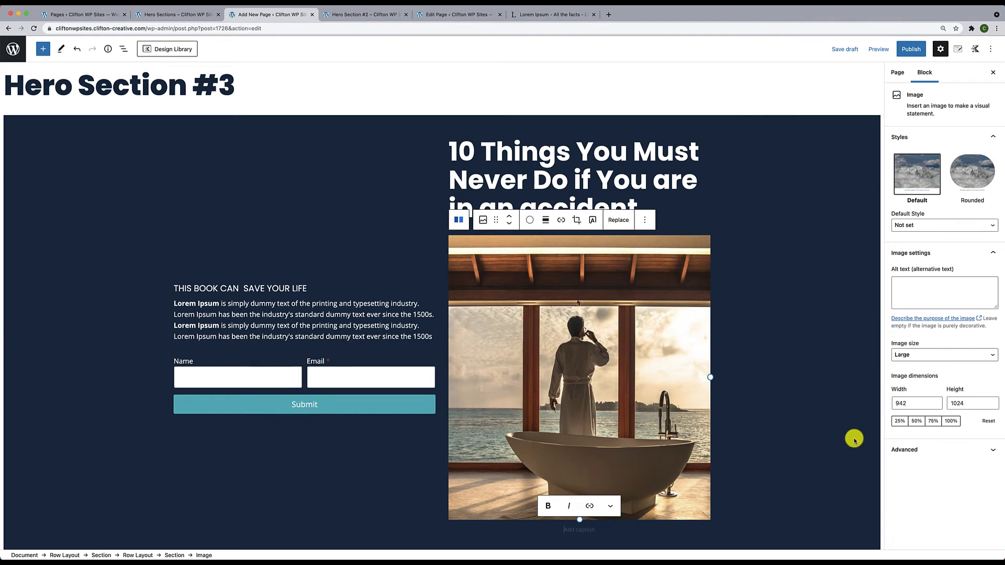
{"action": "left_click", "coordinate": [899, 422]}
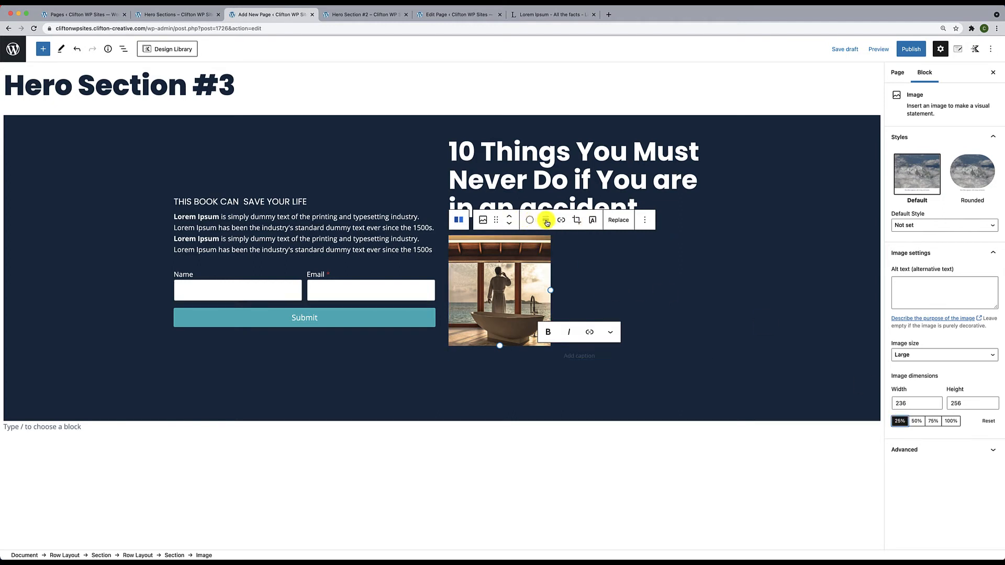
{"action": "left_click", "coordinate": [545, 220]}
{"action": "left_click", "coordinate": [559, 267]}
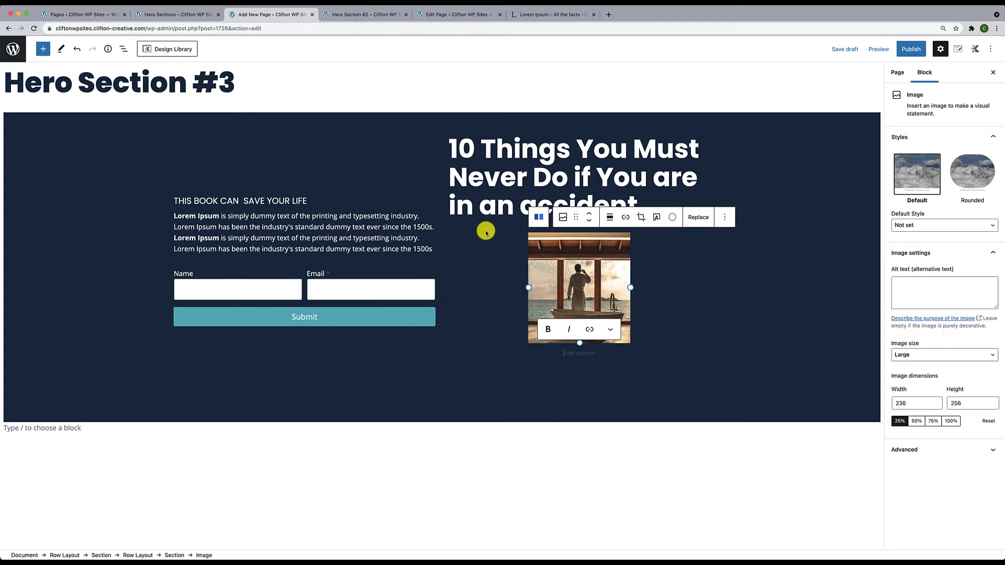
Give the second column's section a white background from the color palette
{"action": "left_click", "coordinate": [124, 49]}
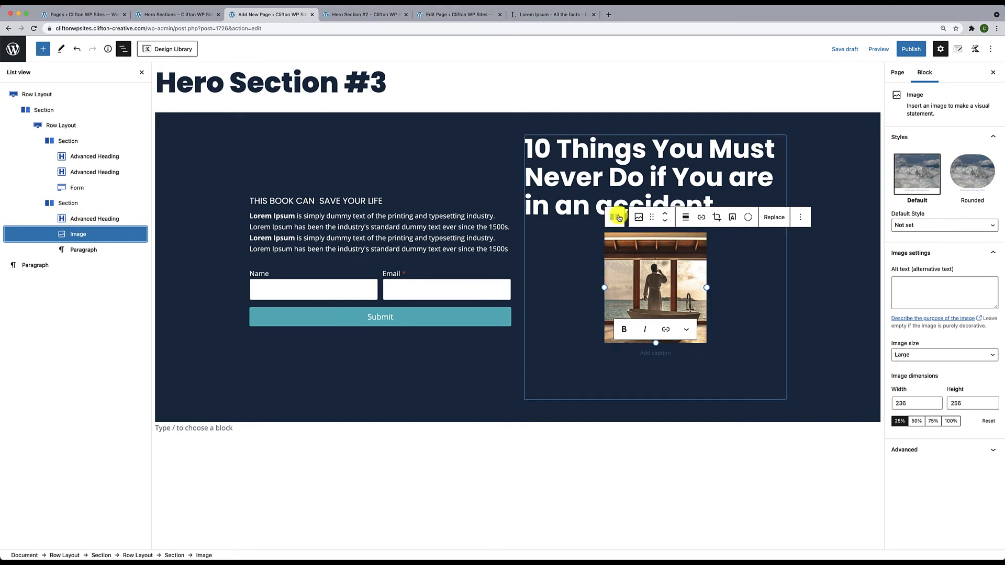
{"action": "left_click", "coordinate": [69, 202]}
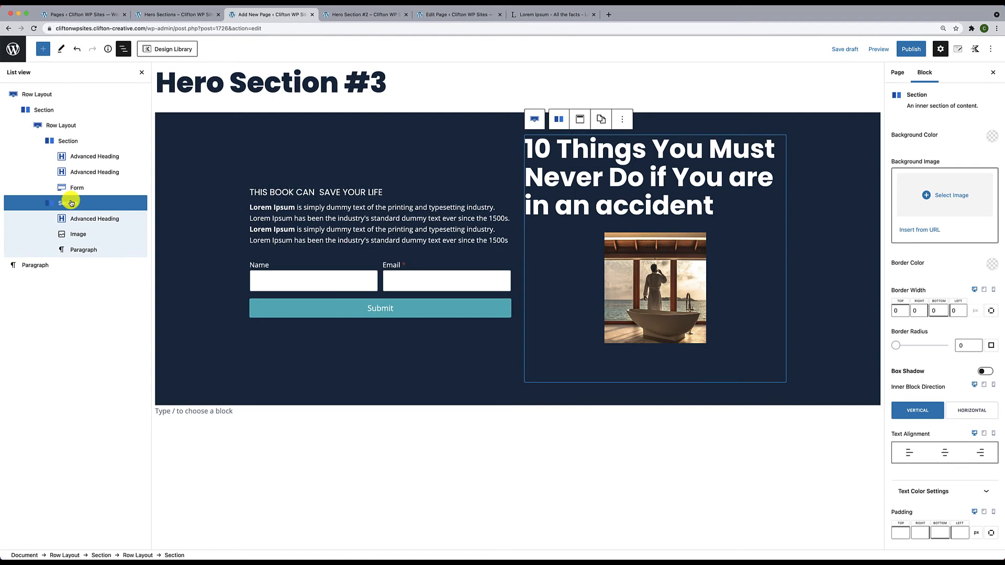
{"action": "left_click", "coordinate": [992, 136]}
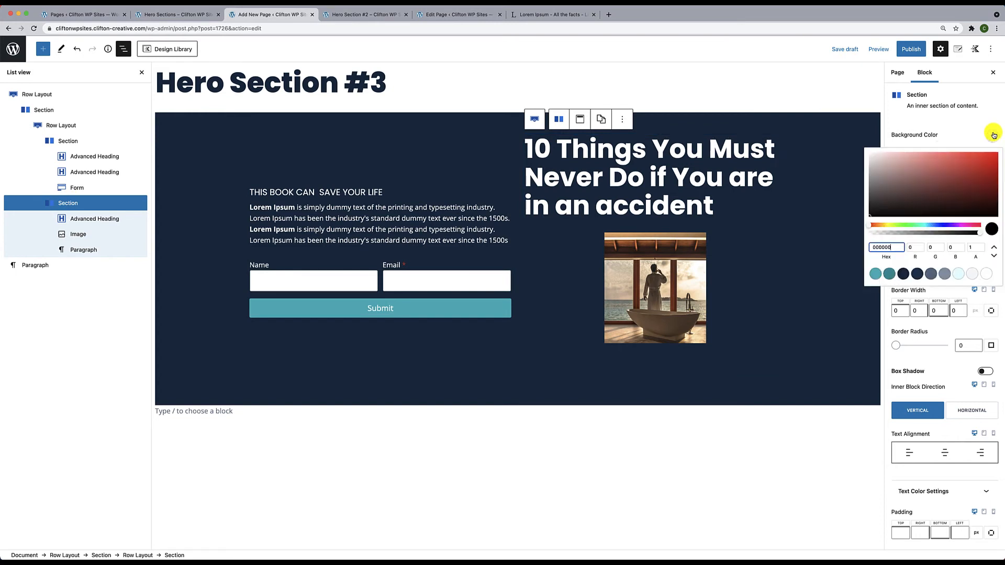
{"action": "left_click", "coordinate": [986, 274]}
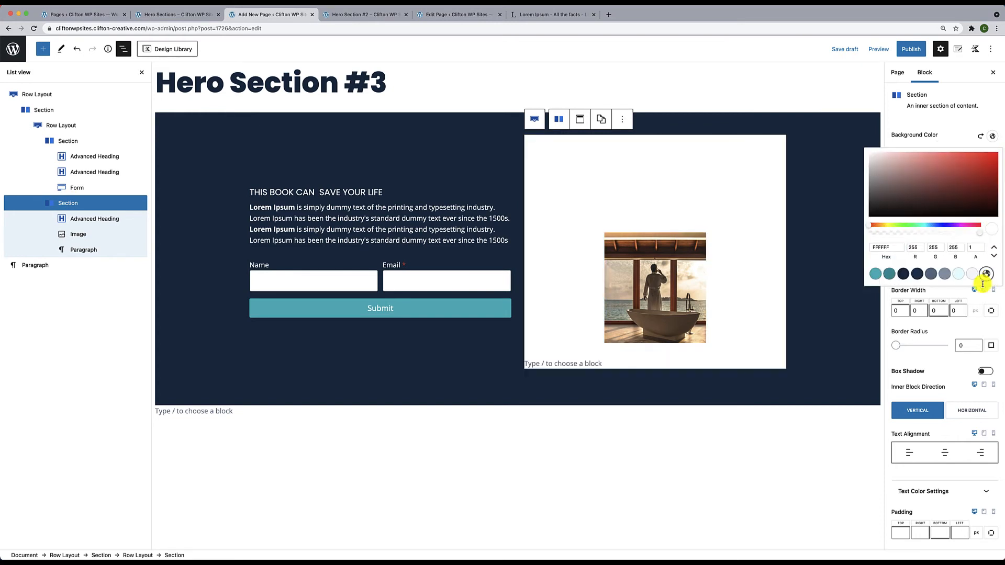
Change the book-title heading's color to the dark navy palette color 0F2A43
{"action": "left_click", "coordinate": [634, 185]}
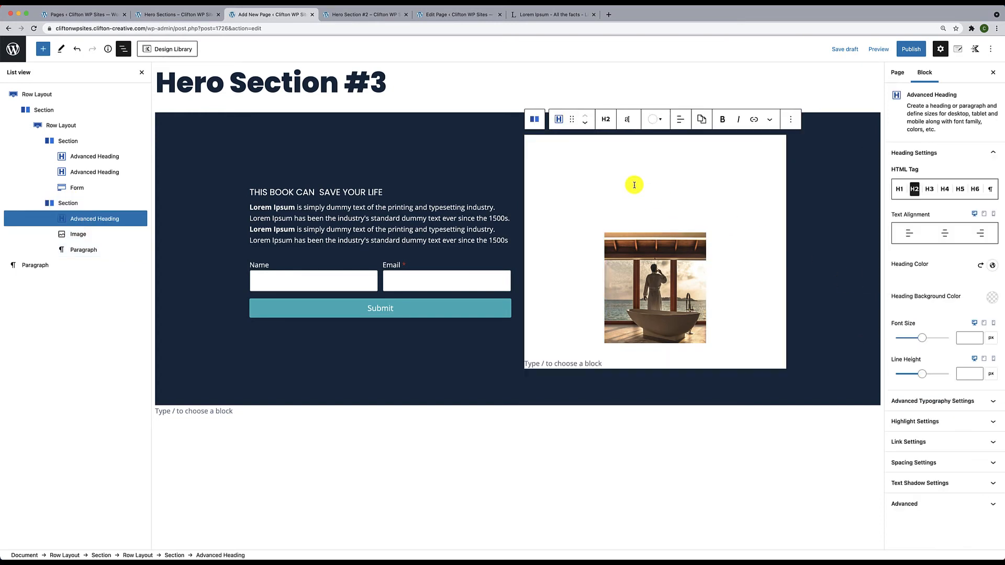
{"action": "left_click", "coordinate": [657, 123]}
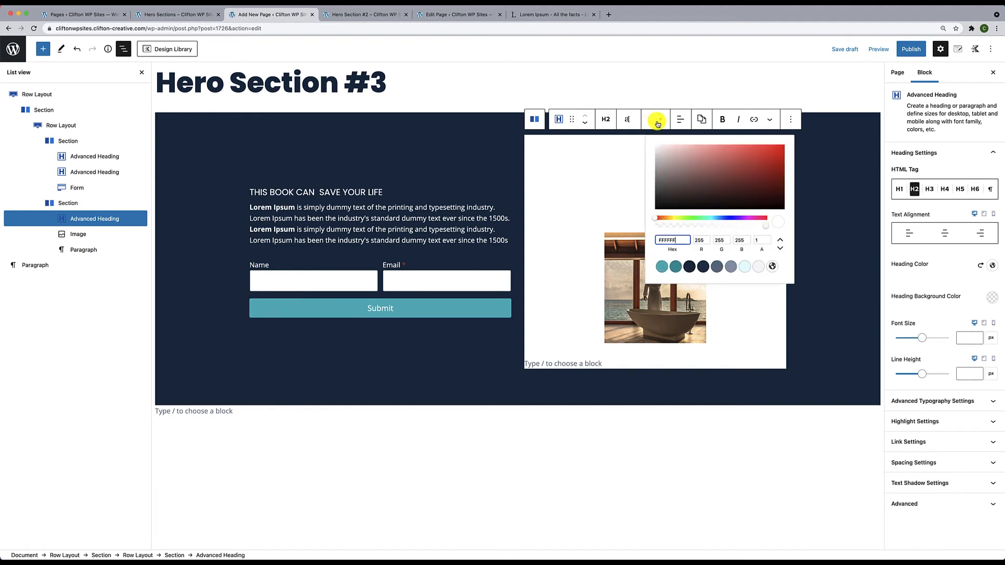
{"action": "left_click", "coordinate": [689, 268]}
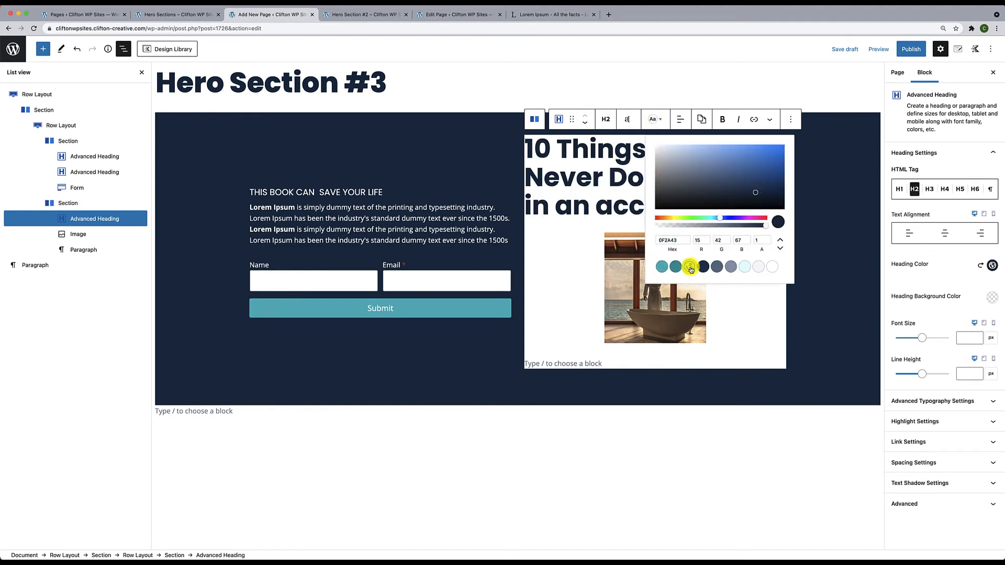
{"action": "left_click", "coordinate": [601, 214]}
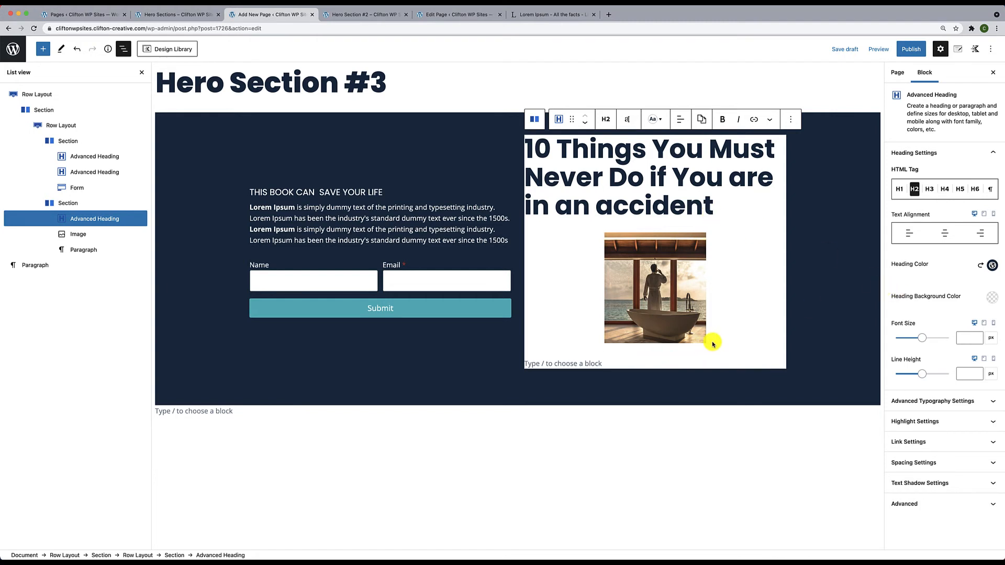
Add an Advanced Heading below the image, enter the author's "By" line in it and center its text
{"action": "left_click", "coordinate": [655, 353]}
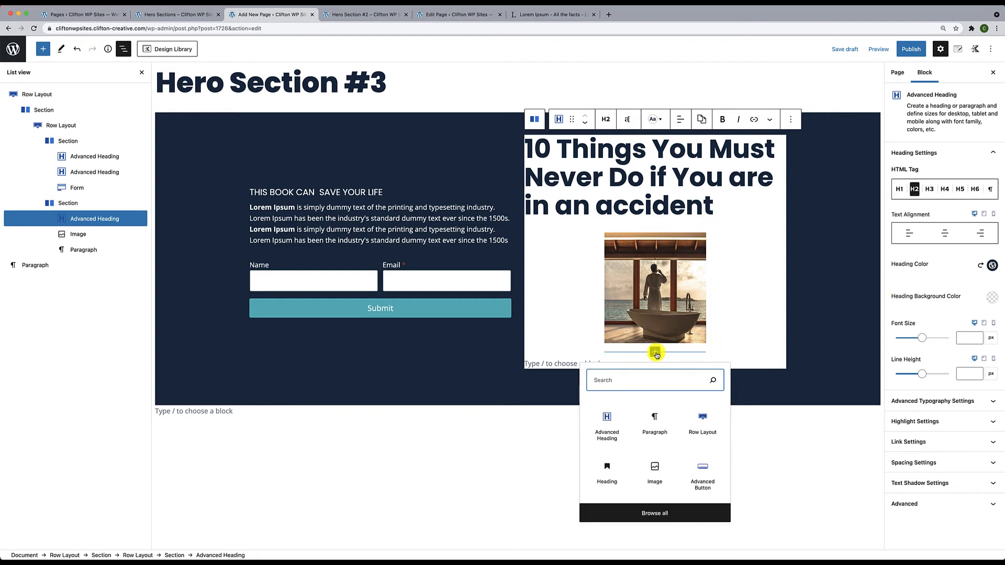
{"action": "left_click", "coordinate": [606, 421]}
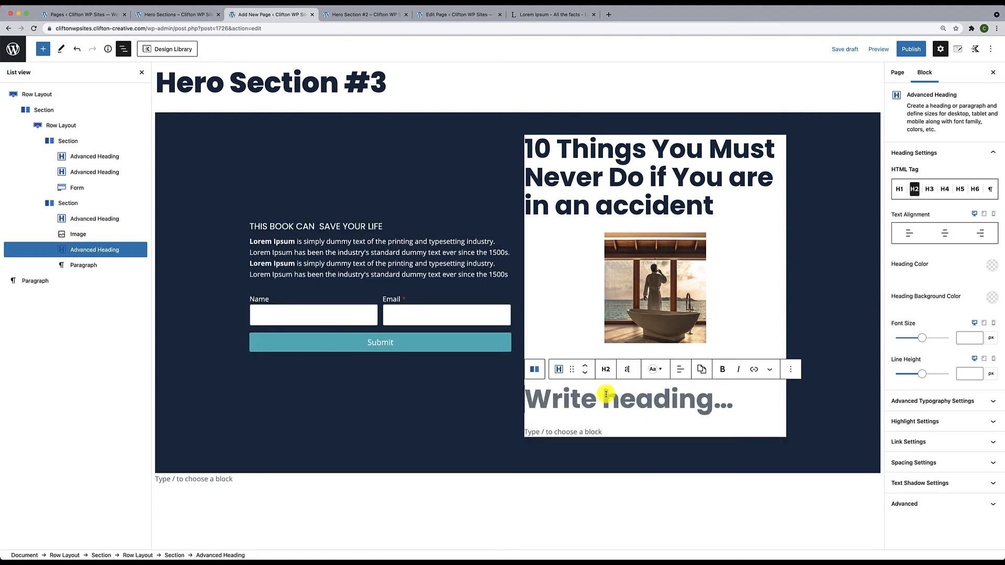
{"action": "type", "text": "By Clifton "}
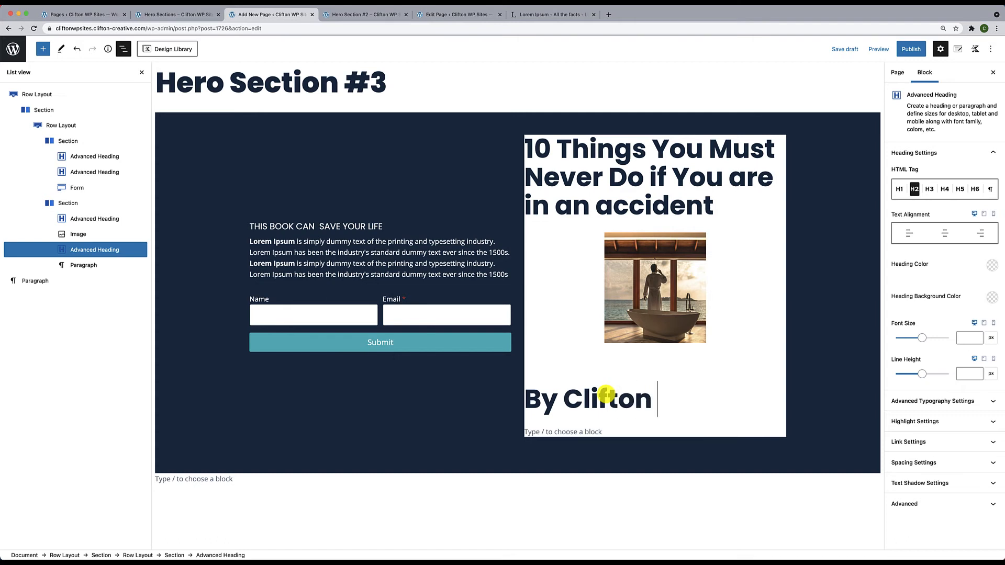
{"action": "type", "text": "Esq."}
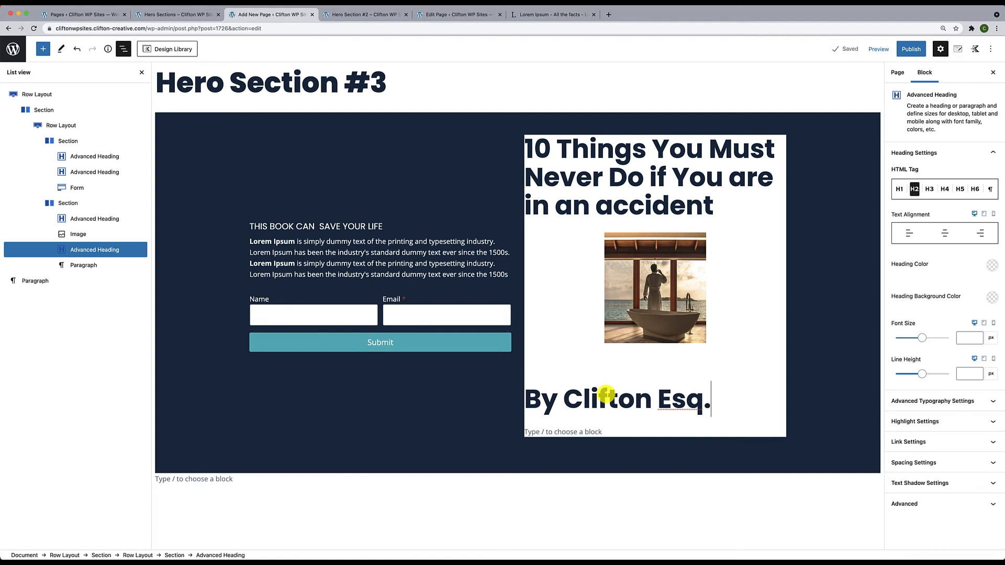
{"action": "left_click", "coordinate": [679, 370]}
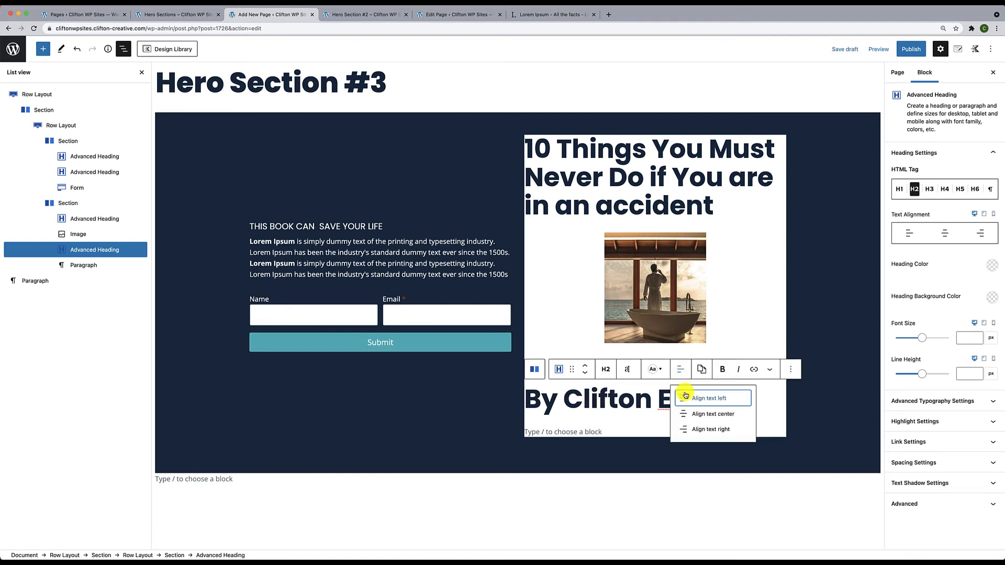
{"action": "left_click", "coordinate": [698, 414]}
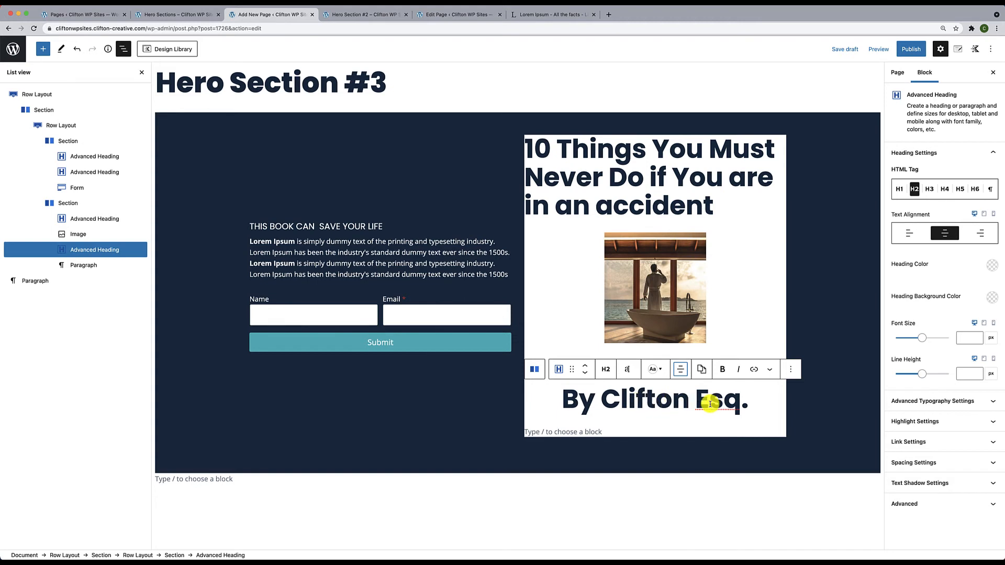
Set the author line's font family to Poppins
{"action": "left_click", "coordinate": [605, 369]}
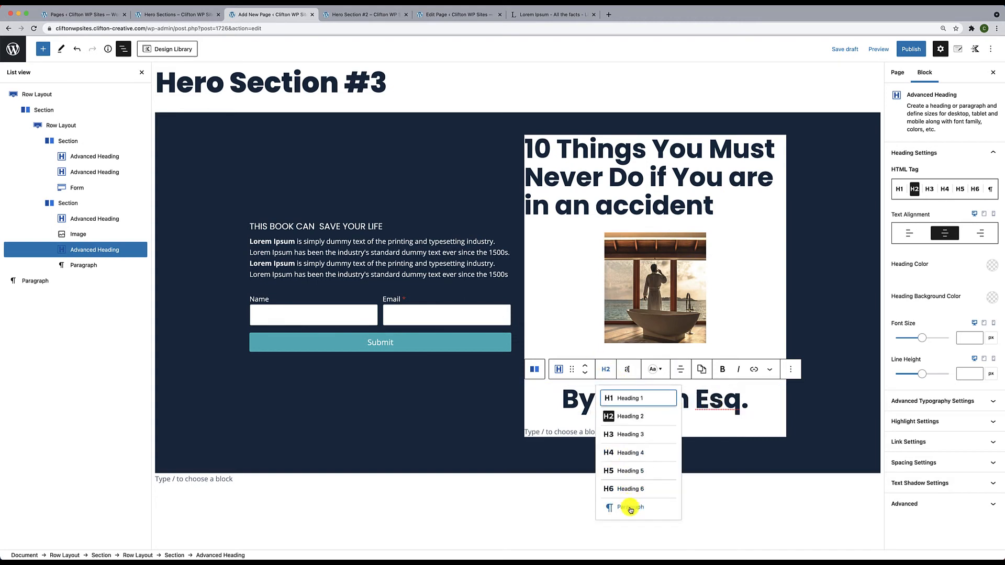
{"action": "left_click", "coordinate": [583, 396]}
{"action": "left_click", "coordinate": [637, 373]}
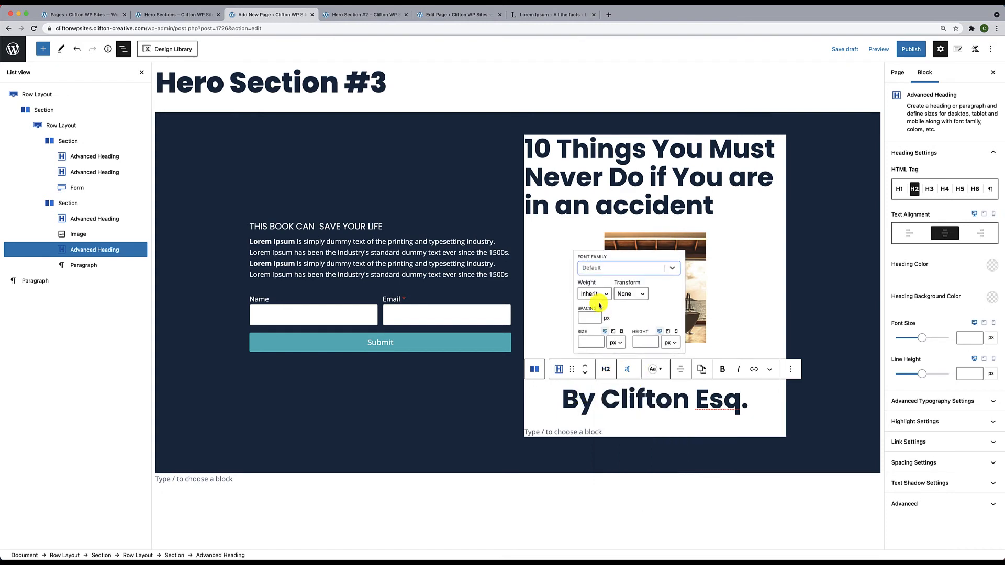
{"action": "left_click", "coordinate": [607, 270]}
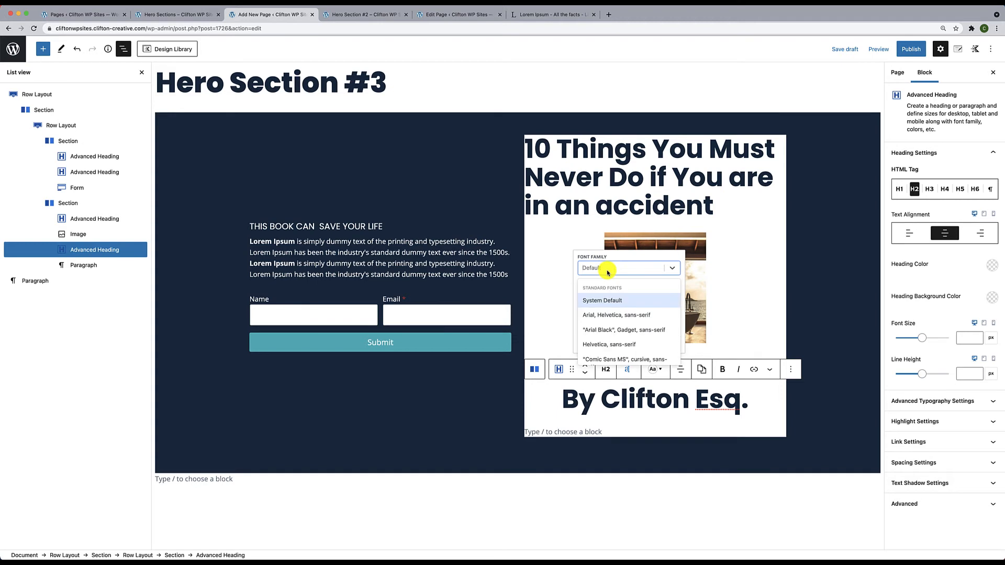
{"action": "type", "text": "Popp"}
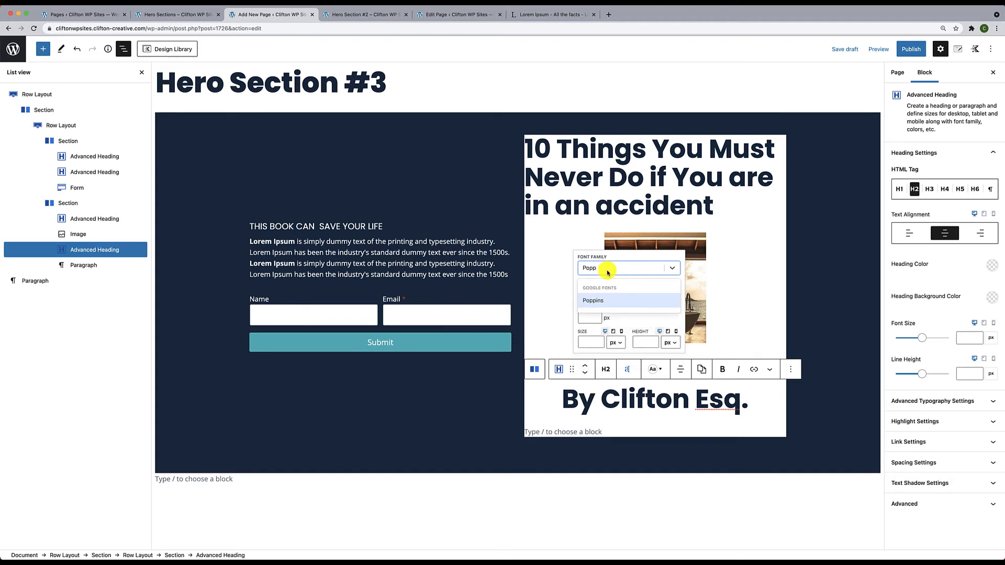
{"action": "left_click", "coordinate": [592, 300]}
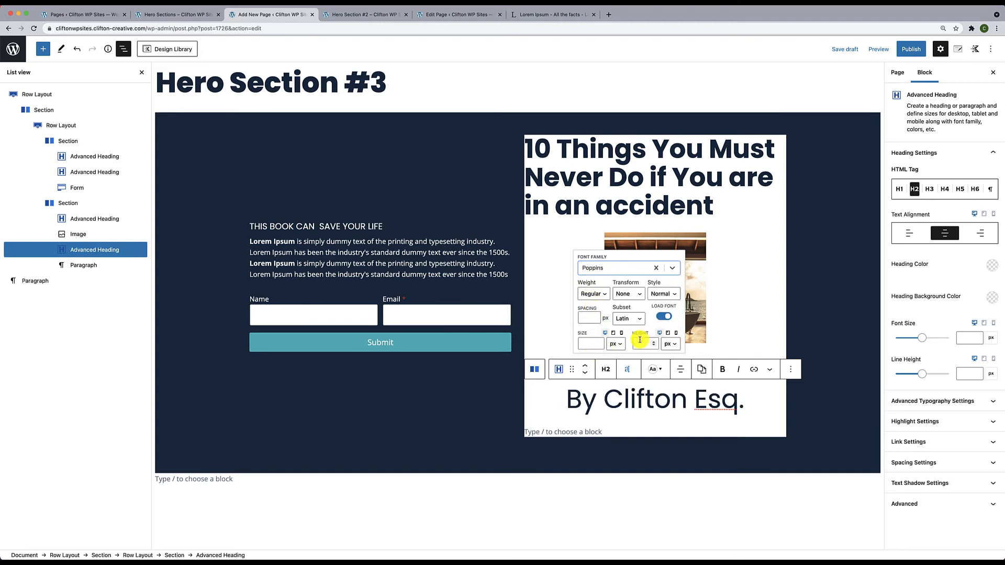
Set the author line's font size to 20 px
{"action": "left_click", "coordinate": [592, 345]}
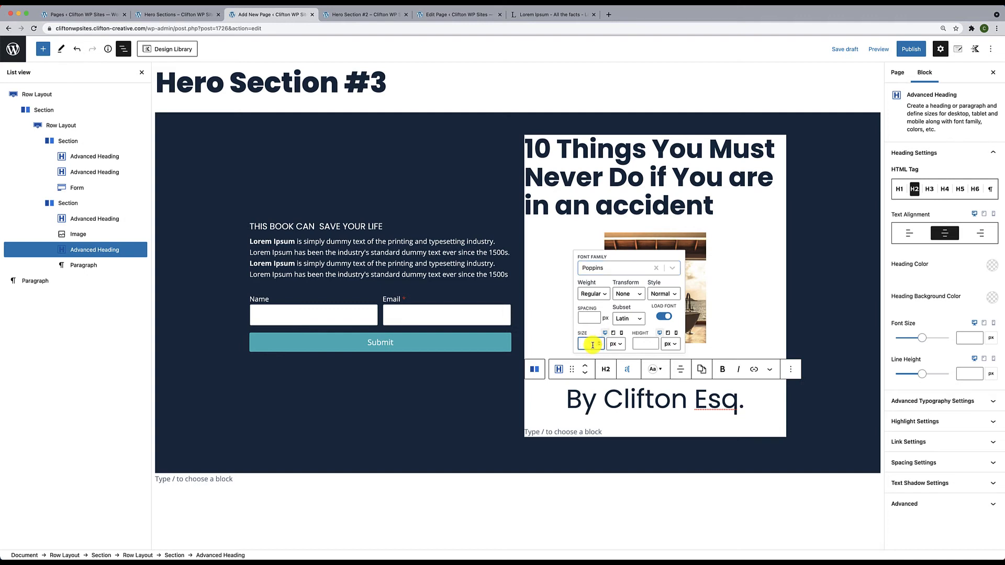
{"action": "type", "text": "16"}
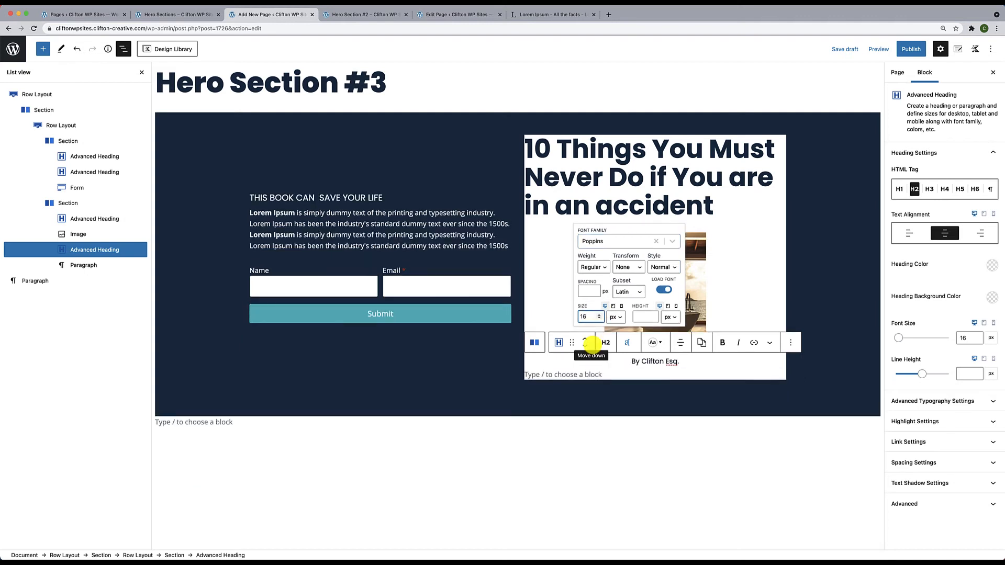
{"action": "key", "text": "BackSpace"}
{"action": "key", "text": "BackSpace"}
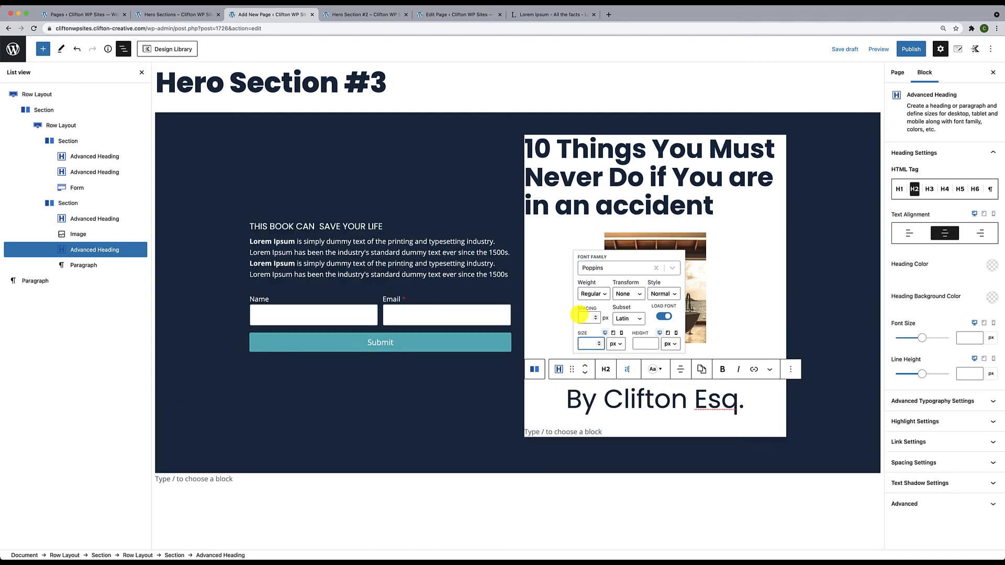
{"action": "type", "text": "20"}
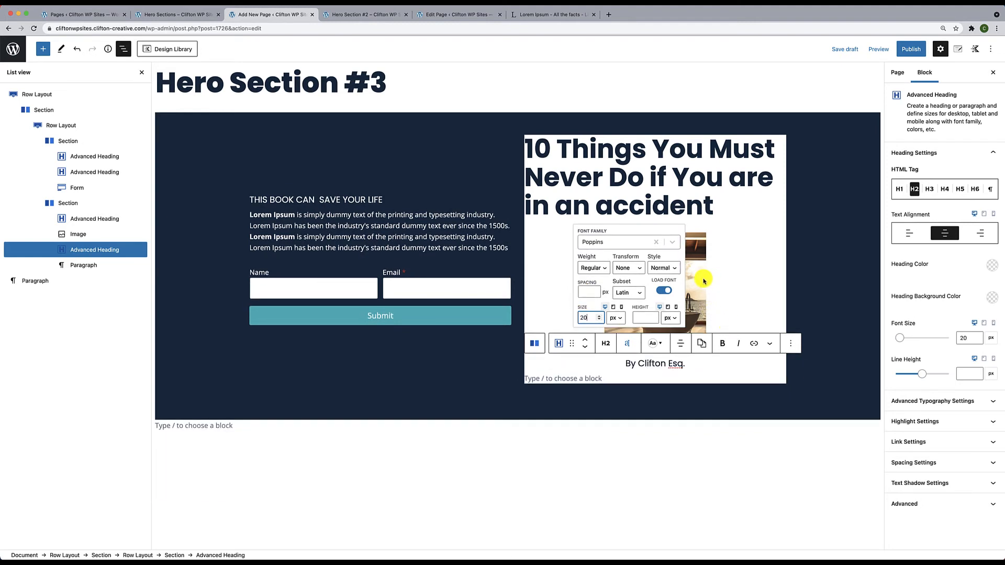
{"action": "left_click", "coordinate": [703, 280]}
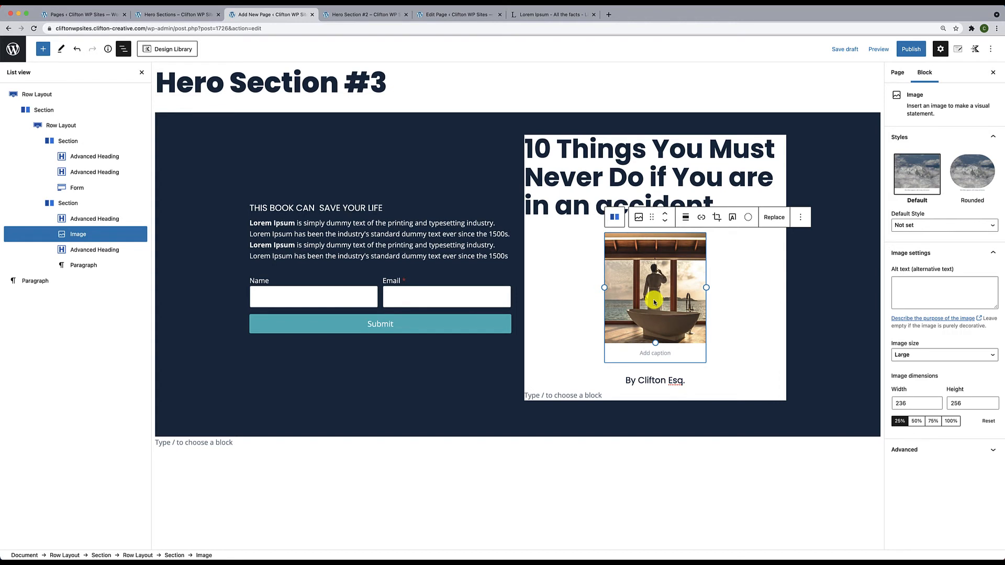
Enable a box shadow with a blur of 24 on the white book-cover section, using the finished Hero Sections page as reference
{"action": "left_click", "coordinate": [197, 14]}
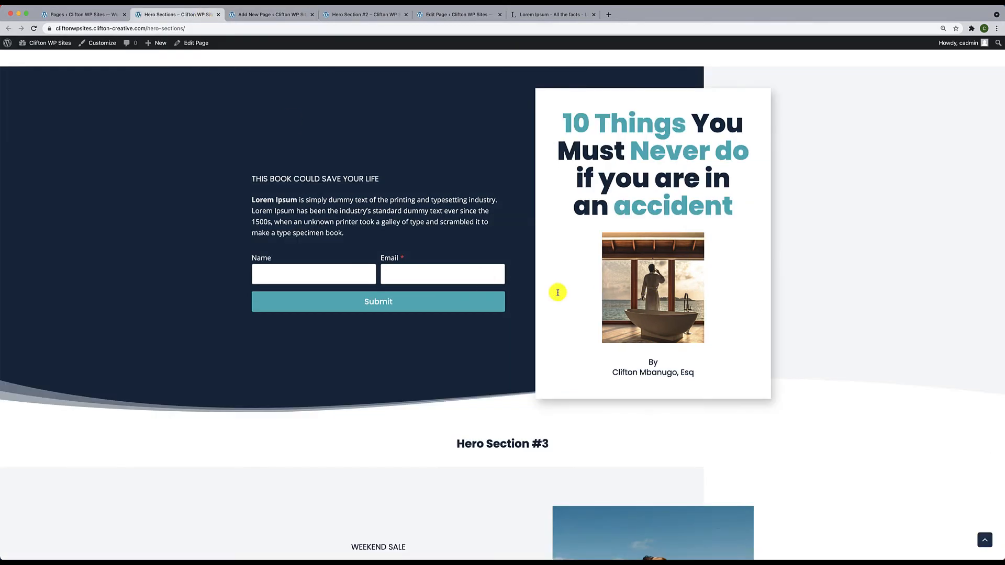
{"action": "left_click", "coordinate": [268, 14]}
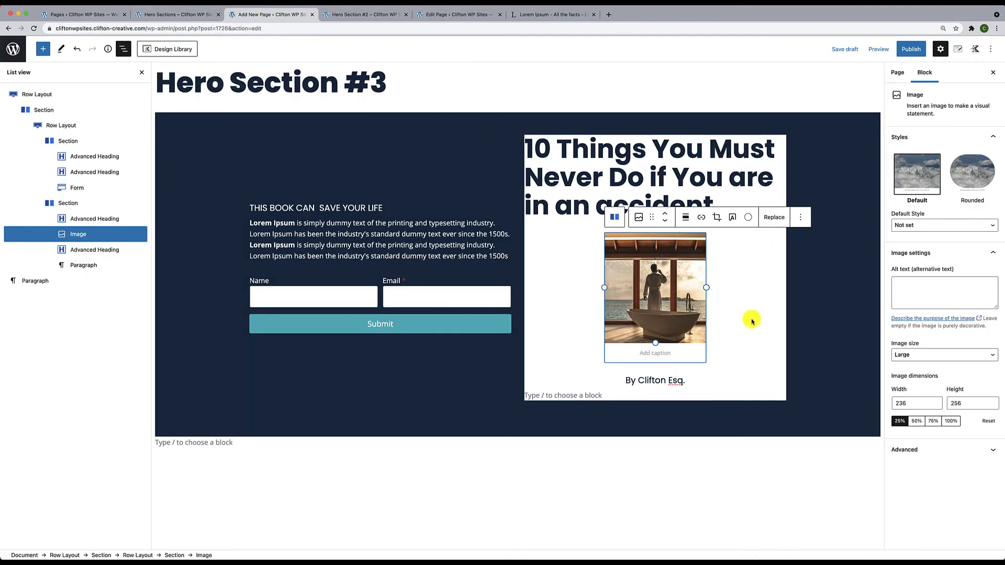
{"action": "left_click", "coordinate": [66, 205]}
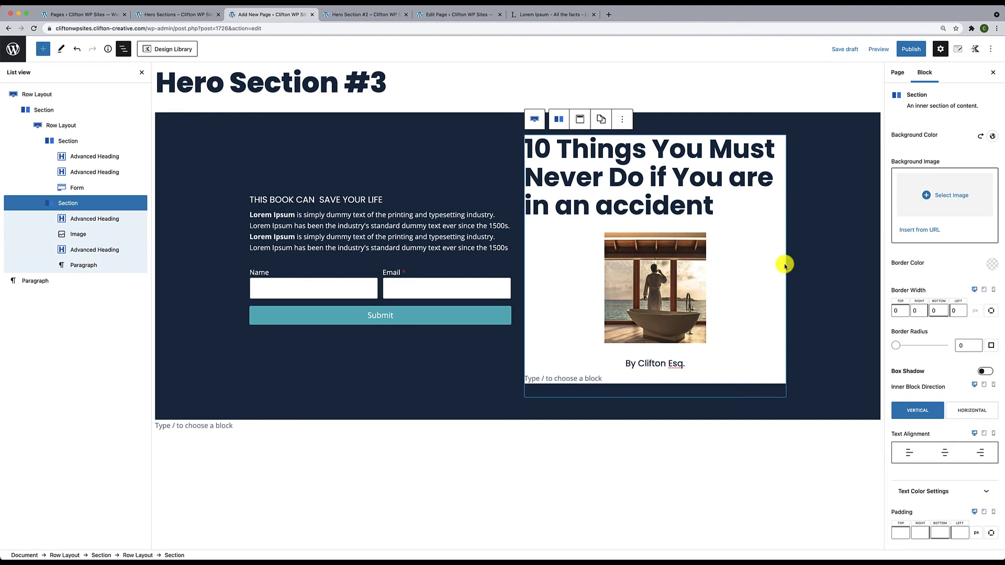
{"action": "scroll", "coordinate": [945, 360], "scroll_direction": "down", "scroll_amount": 2}
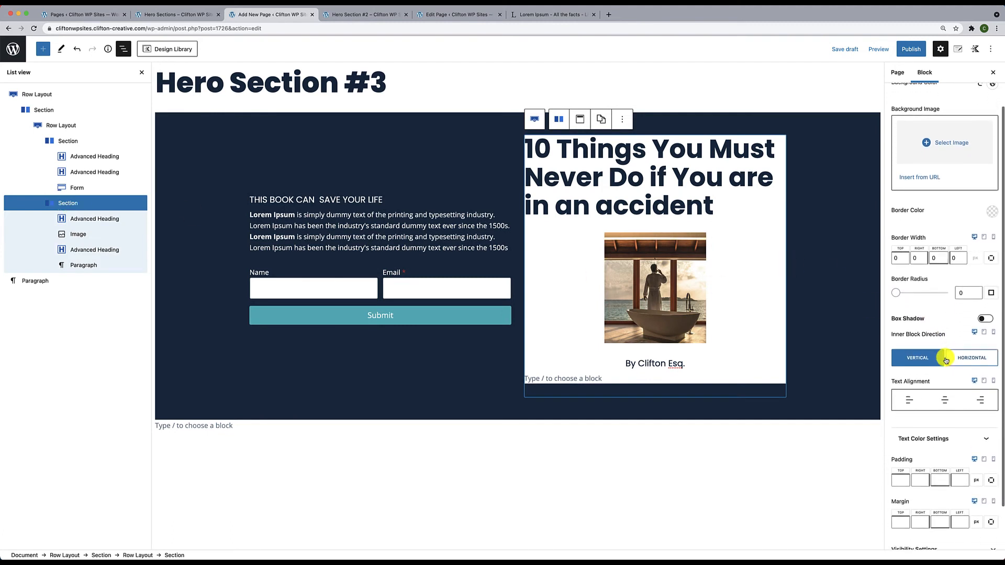
{"action": "left_click", "coordinate": [987, 323]}
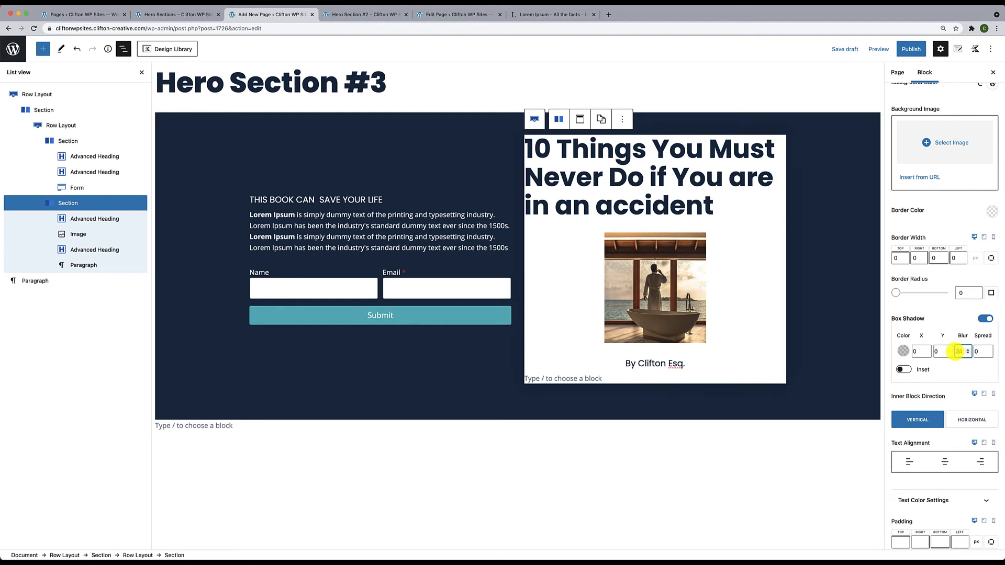
{"action": "key", "text": "super+s"}
Set the book-cover section's padding to 40 px on all four sides
{"action": "scroll", "coordinate": [935, 459], "scroll_direction": "down", "scroll_amount": 3}
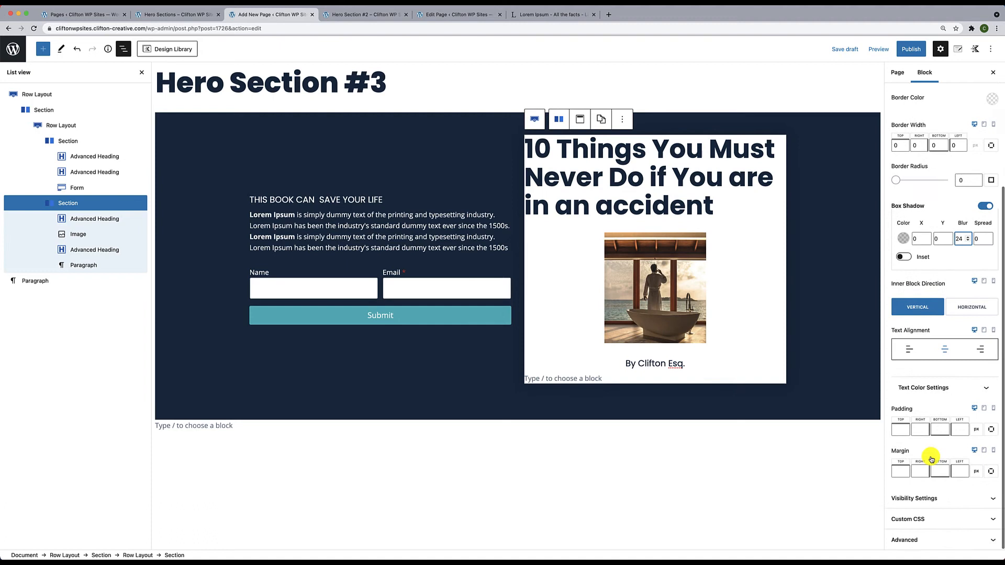
{"action": "left_click", "coordinate": [901, 430]}
{"action": "type", "text": "40"}
{"action": "left_click", "coordinate": [920, 429]}
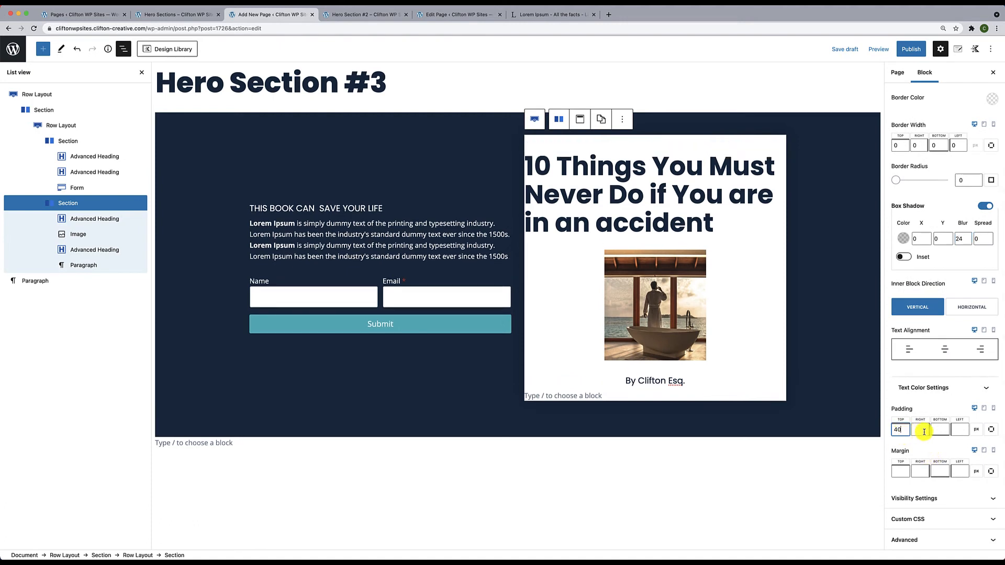
{"action": "type", "text": "40"}
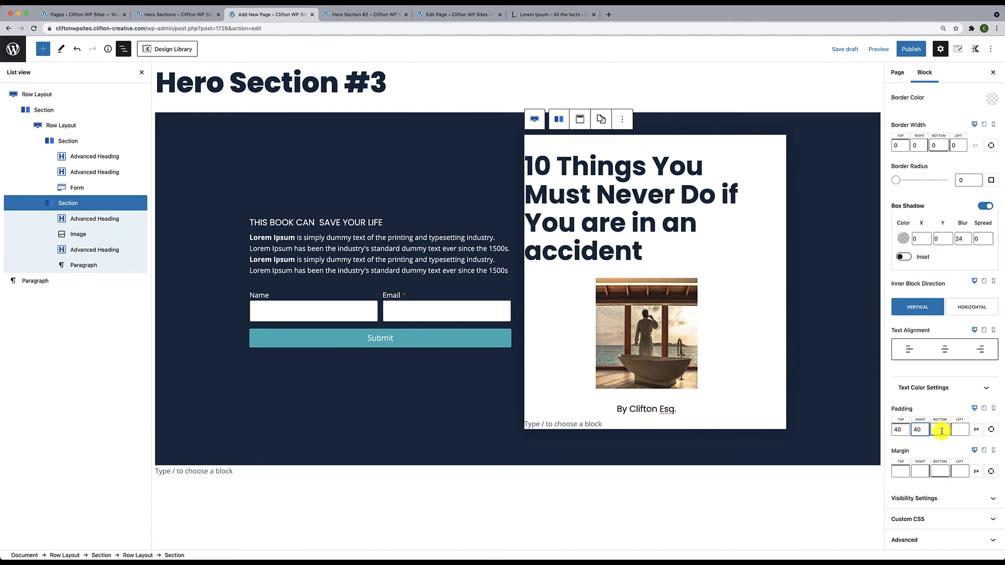
{"action": "type", "text": "40"}
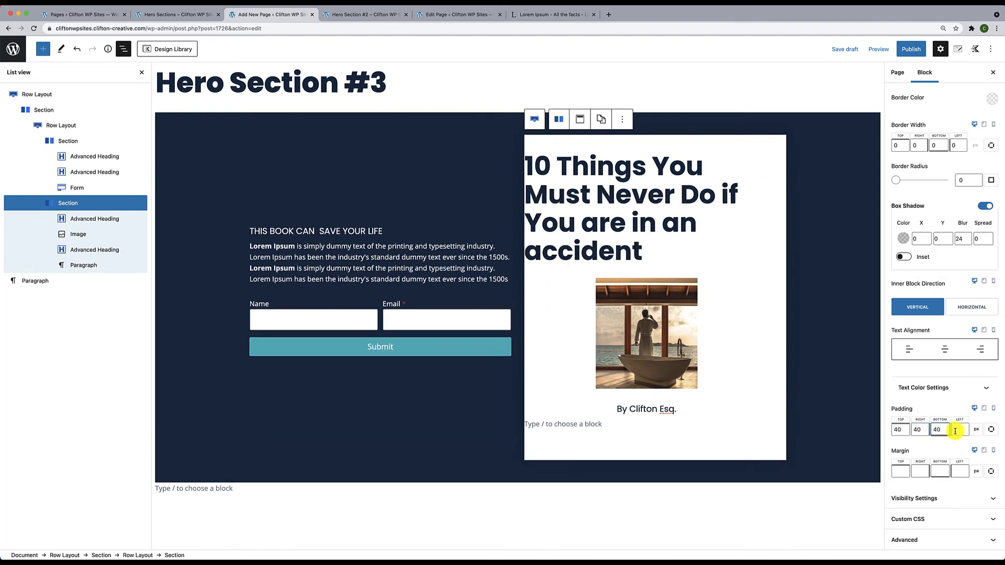
{"action": "left_click", "coordinate": [955, 430]}
{"action": "type", "text": "40"}
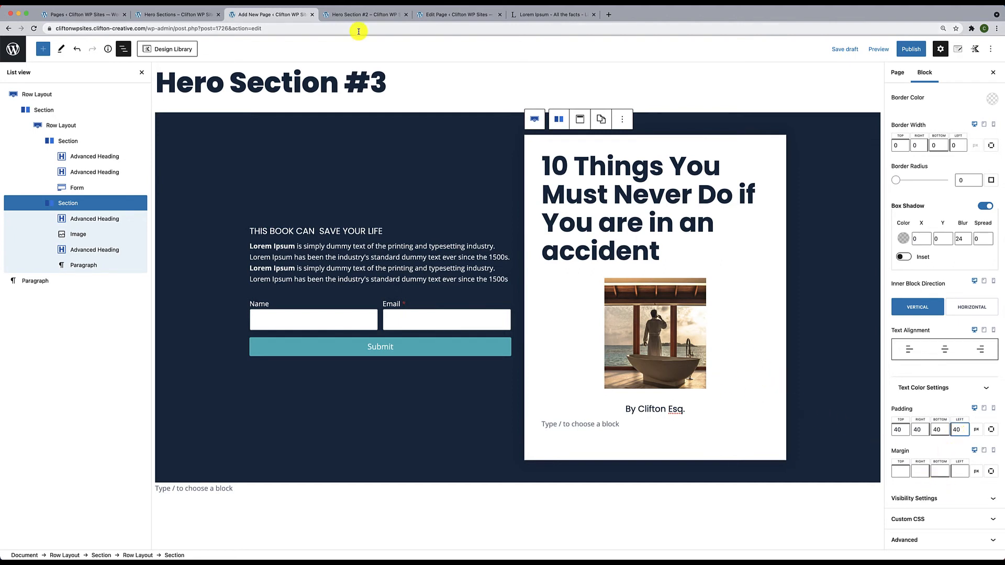
Set the book-title heading's font family to Poppins with weight 800, checking it against the finished Hero Sections page
{"action": "left_click", "coordinate": [200, 14]}
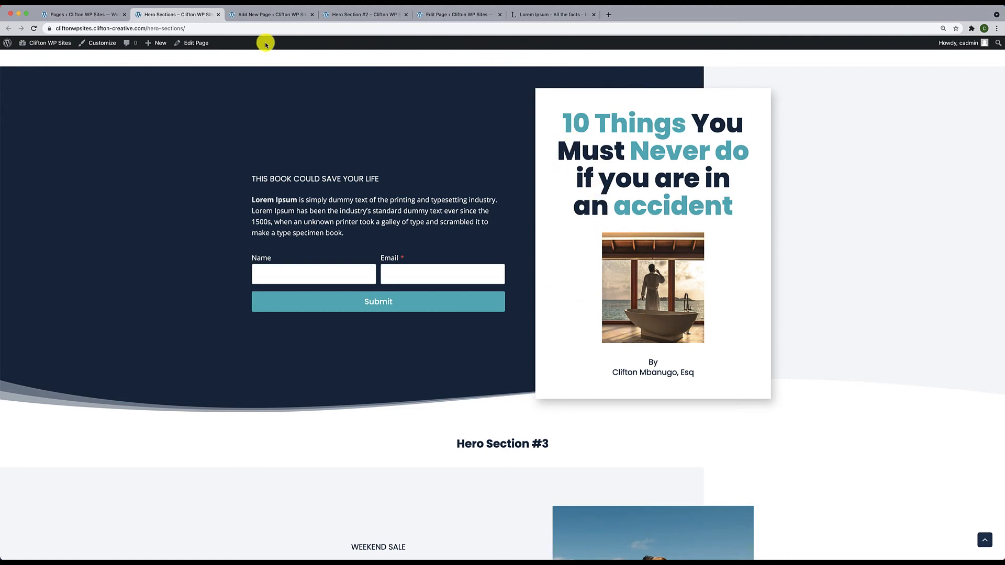
{"action": "left_click", "coordinate": [287, 16]}
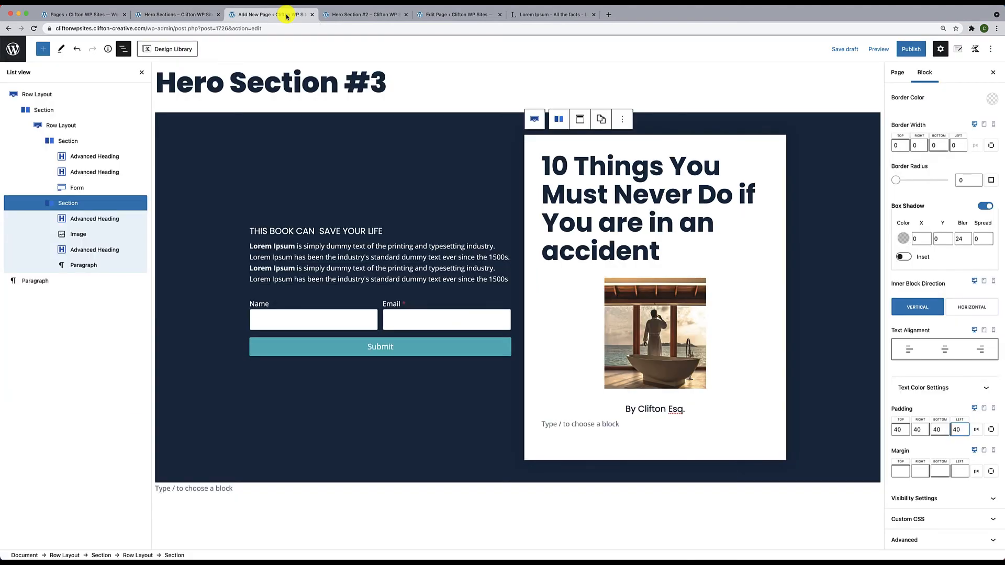
{"action": "left_click", "coordinate": [546, 163]}
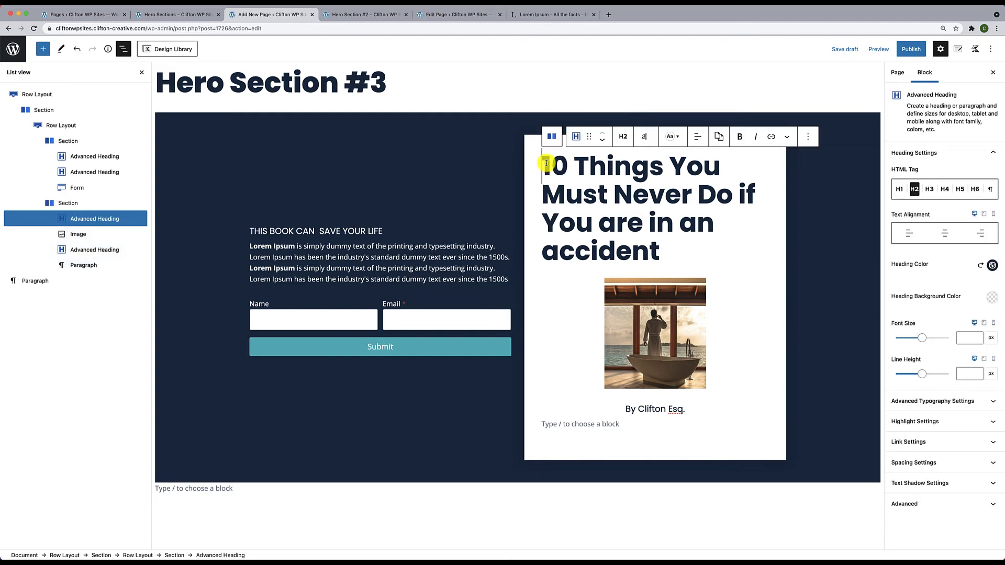
{"action": "left_click", "coordinate": [191, 15]}
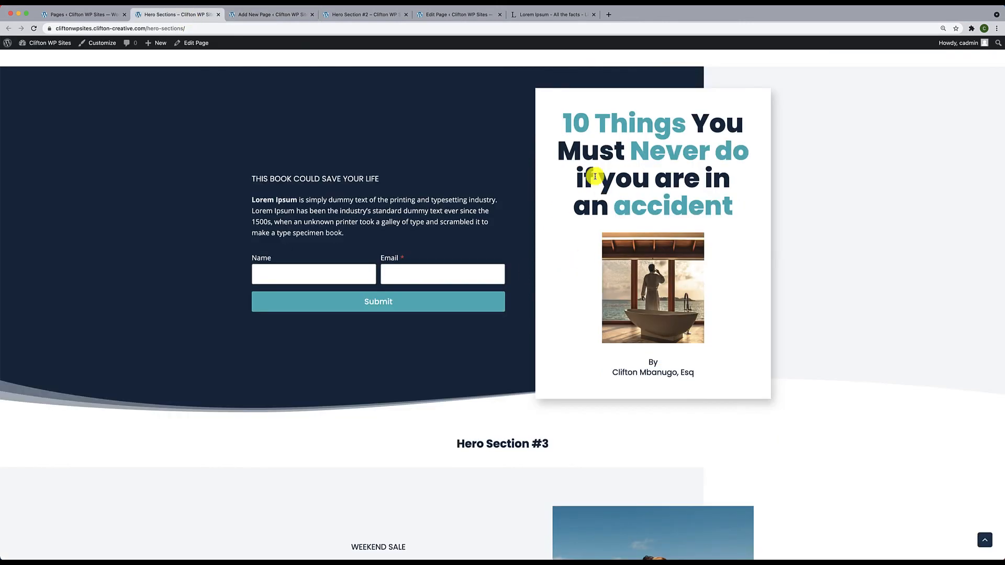
{"action": "left_click", "coordinate": [253, 14]}
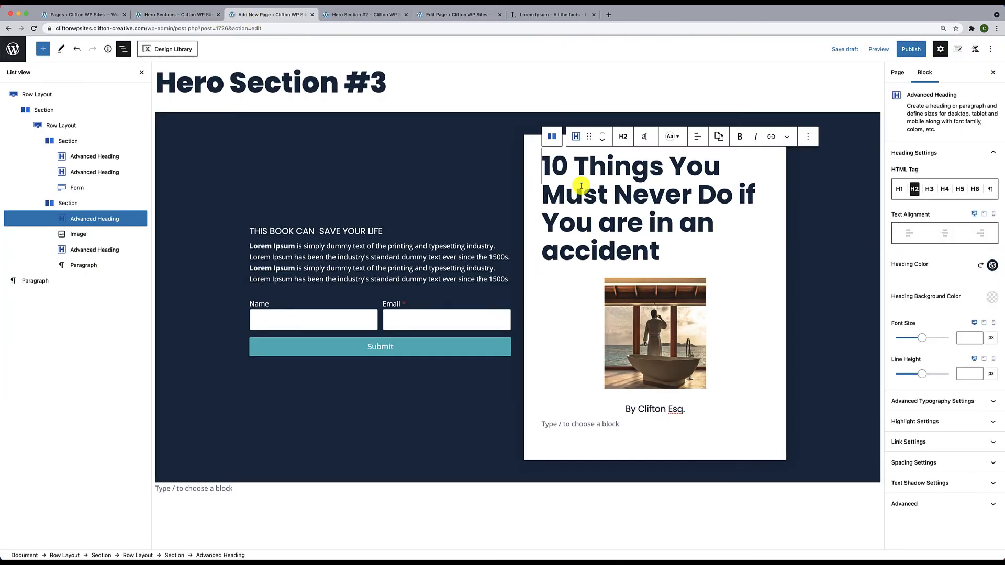
{"action": "left_click", "coordinate": [644, 139]}
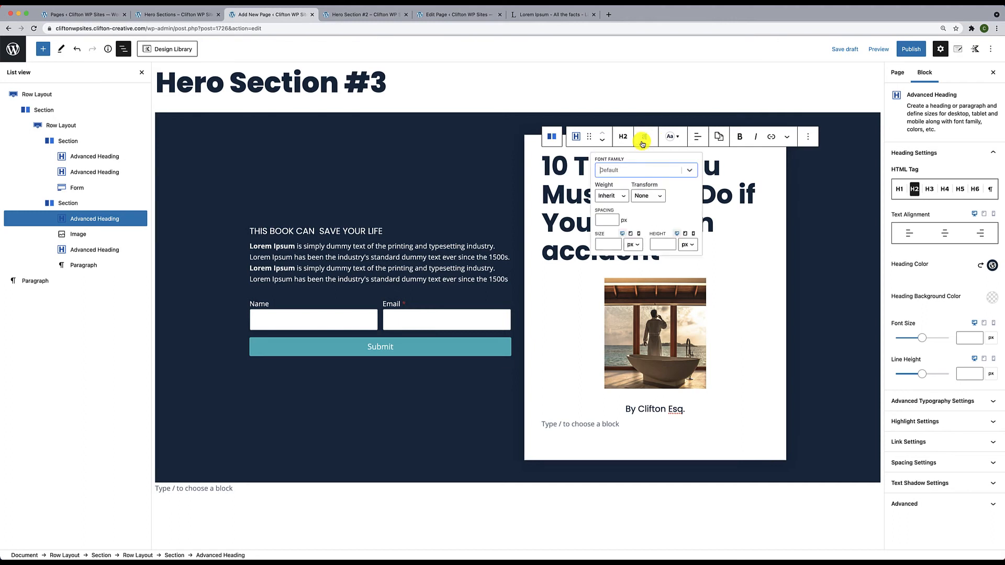
{"action": "type", "text": "poppi"}
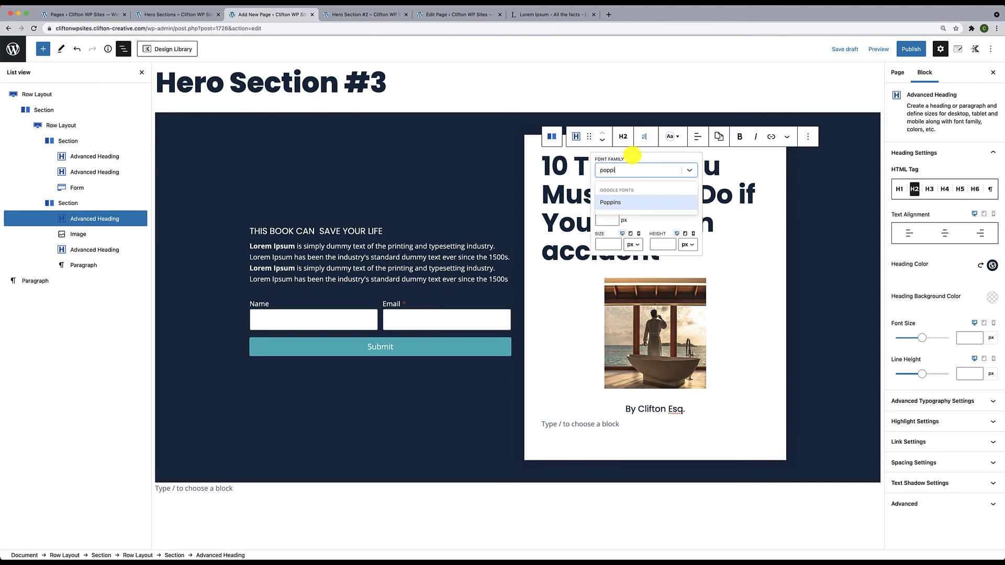
{"action": "type", "text": "n"}
{"action": "left_click", "coordinate": [623, 202]}
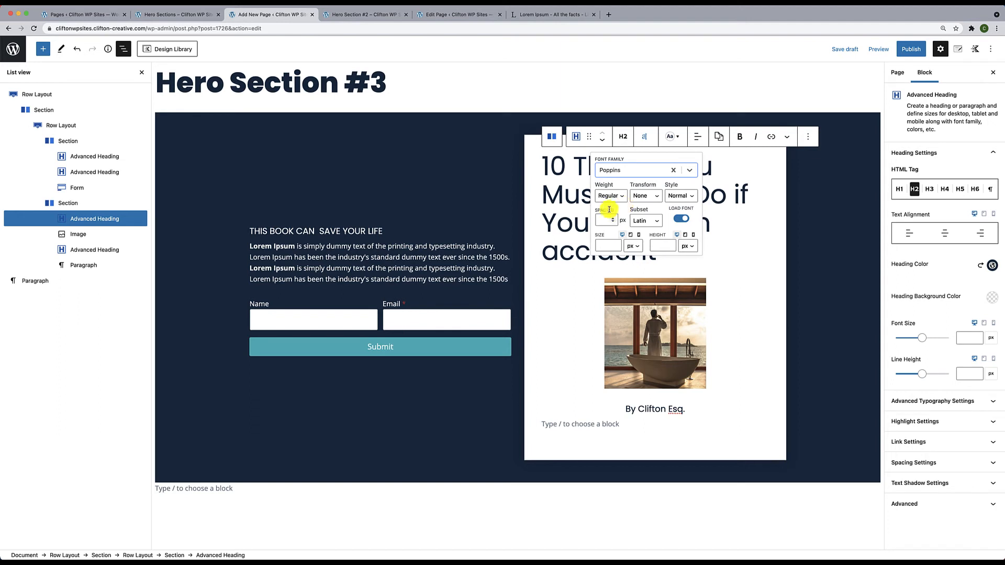
{"action": "left_click", "coordinate": [616, 197]}
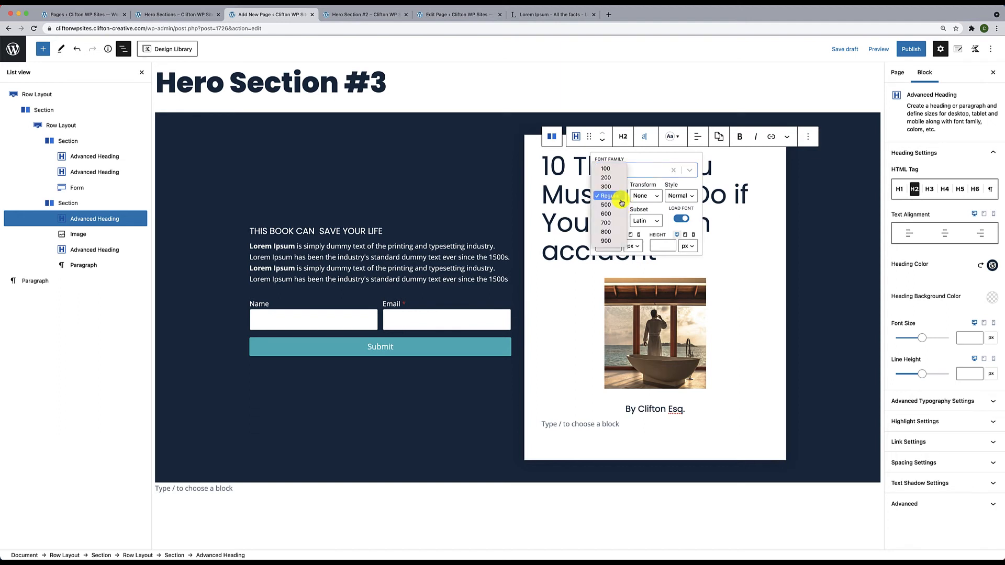
{"action": "left_click", "coordinate": [617, 232]}
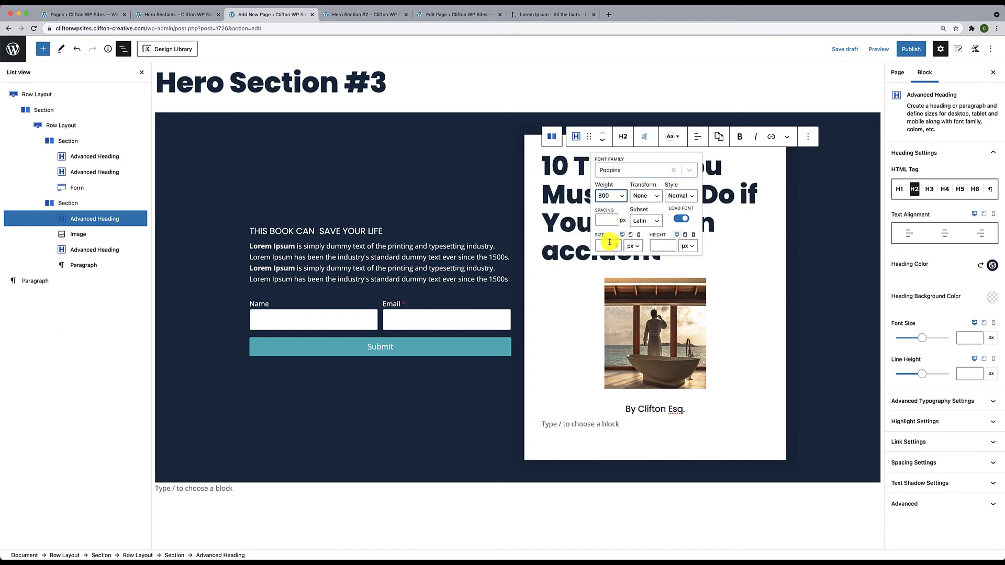
Set the book-title heading's font size to 68 px and center its text
{"action": "left_click", "coordinate": [611, 246]}
{"action": "type", "text": "5"}
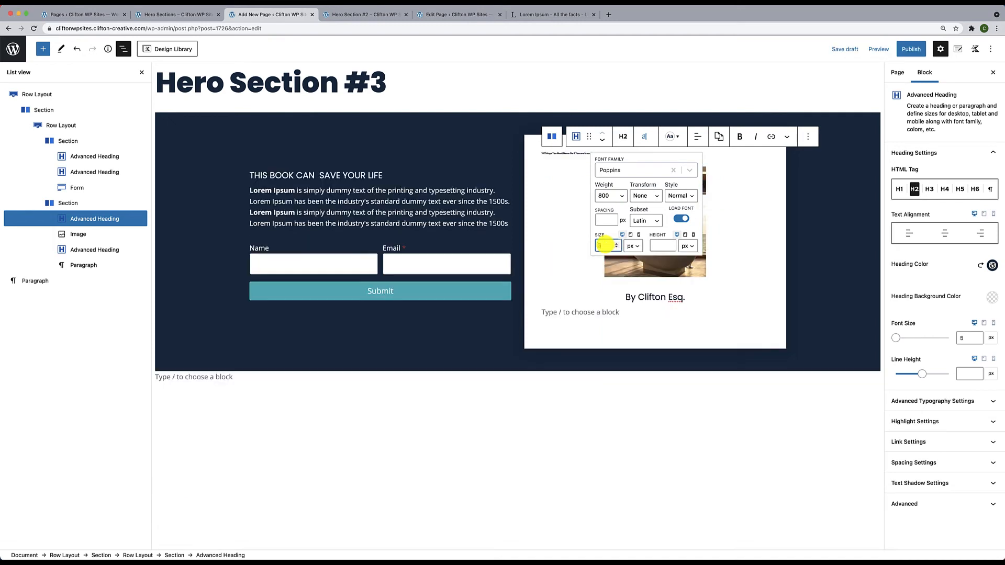
{"action": "type", "text": "0"}
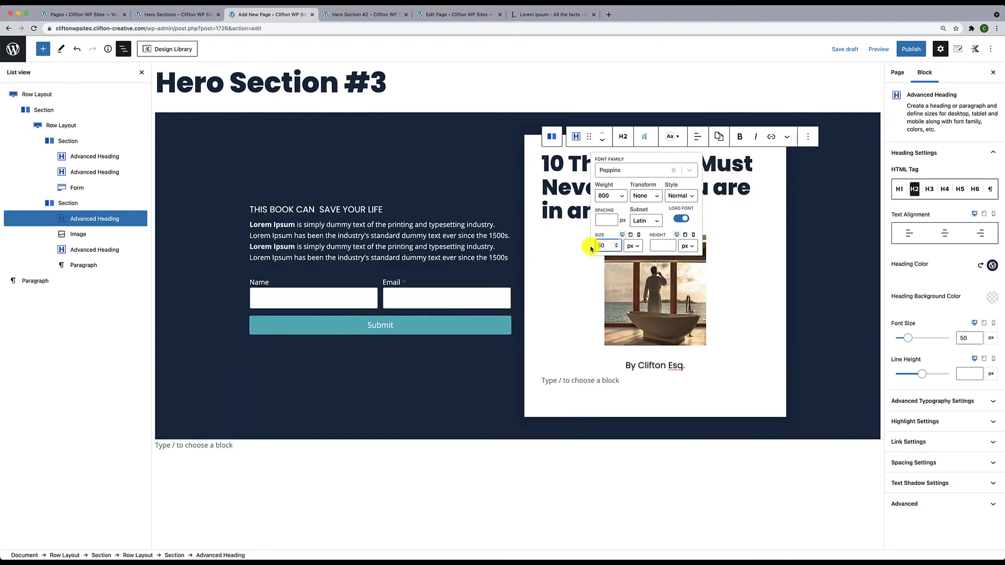
{"action": "type", "text": "7"}
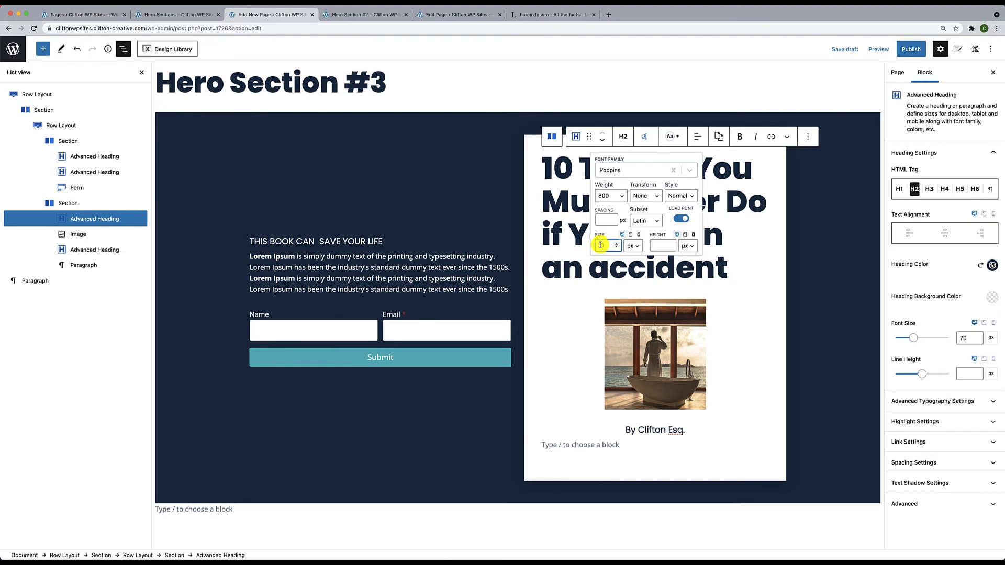
{"action": "type", "text": "2"}
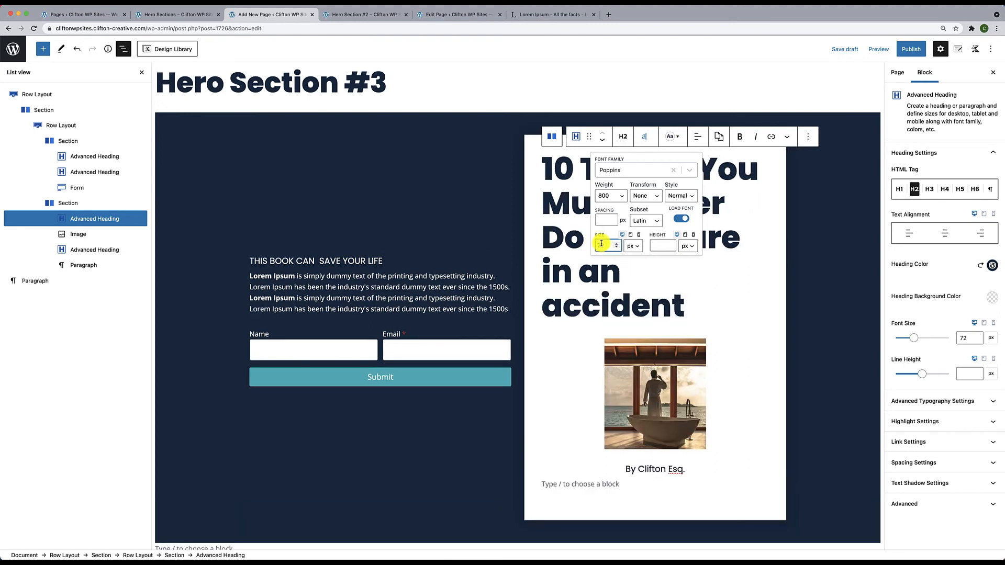
{"action": "type", "text": "68"}
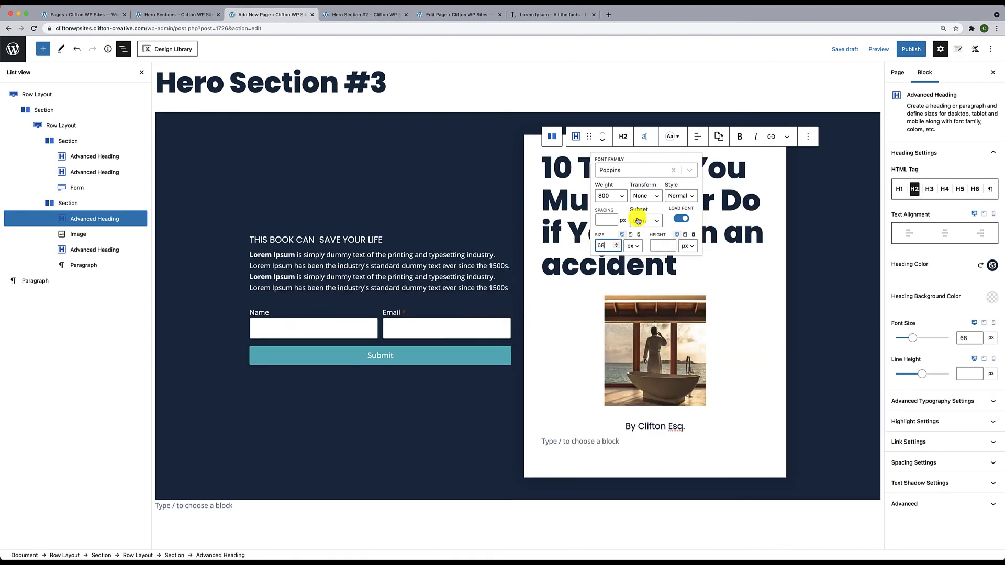
{"action": "left_click", "coordinate": [602, 265]}
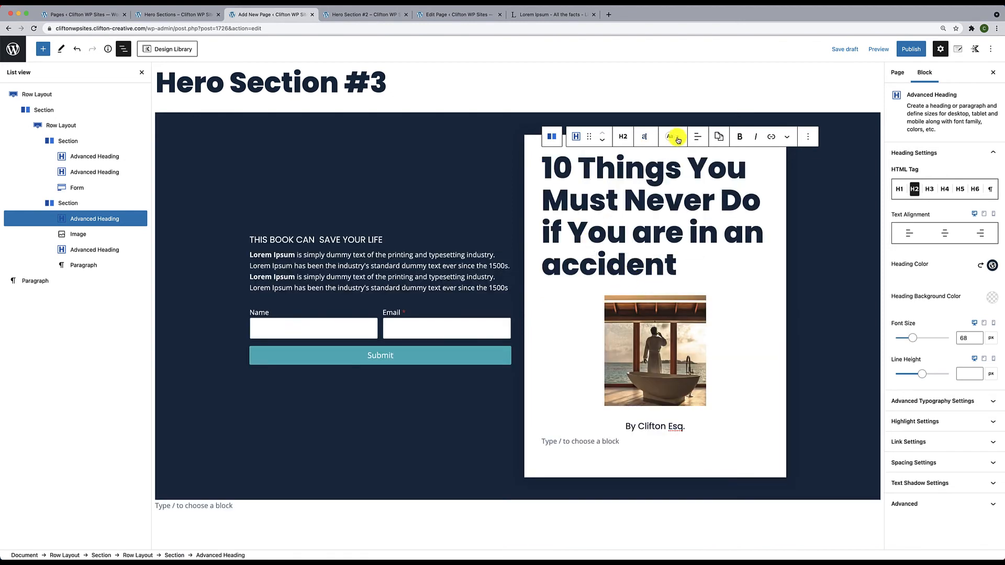
{"action": "left_click", "coordinate": [695, 137]}
{"action": "left_click", "coordinate": [711, 183]}
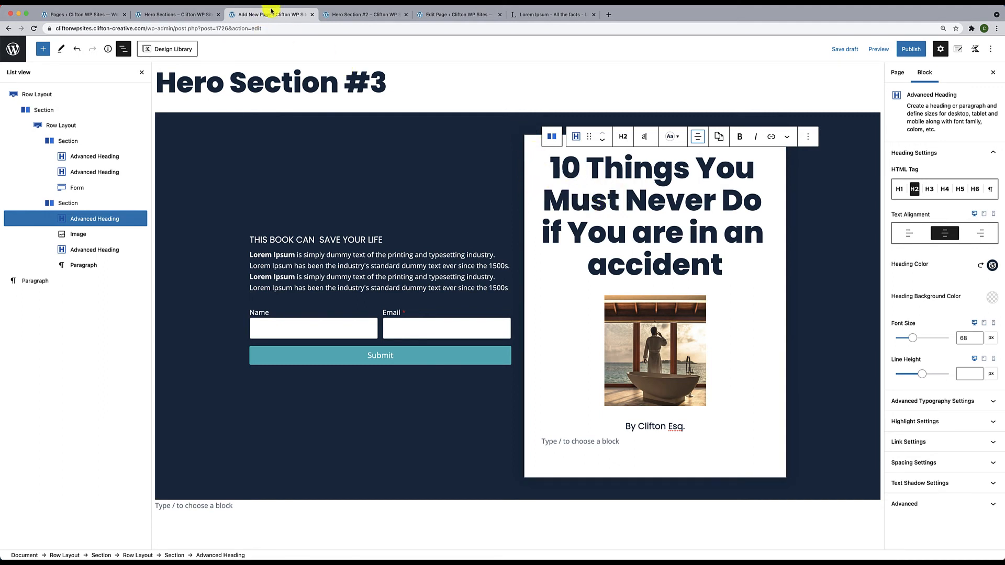
Apply Highlight formatting to "10 Things", "Never Do" and "accident" in the book title, using the finished Hero Sections page as reference
{"action": "left_click", "coordinate": [164, 15]}
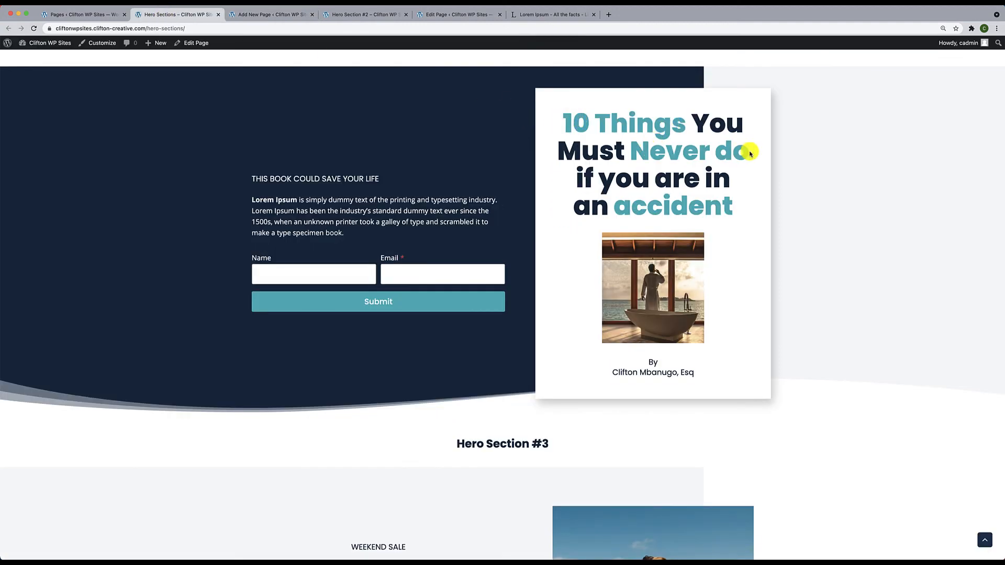
{"action": "left_click", "coordinate": [281, 17]}
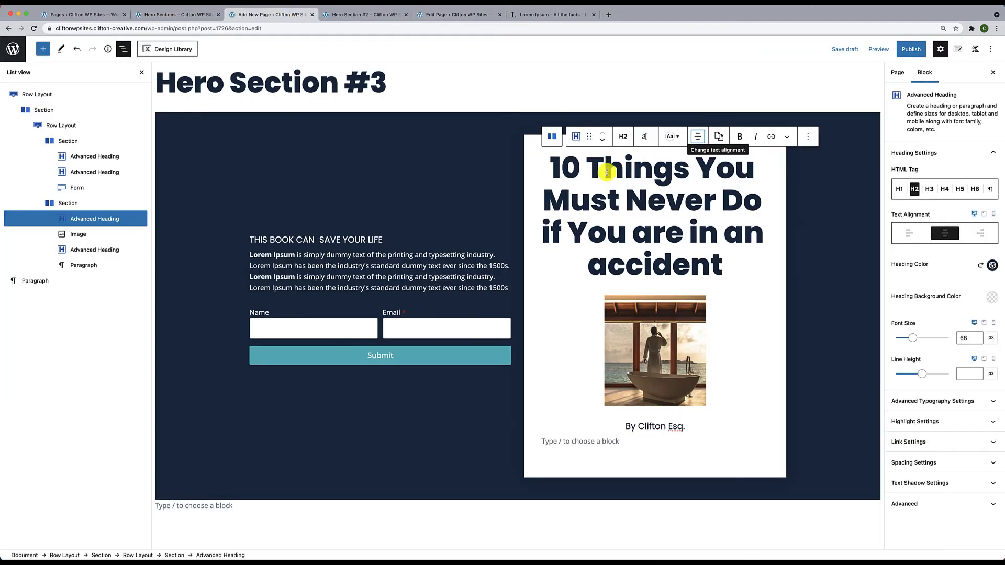
{"action": "left_click_drag", "start_coordinate": [551, 168], "coordinate": [683, 168]}
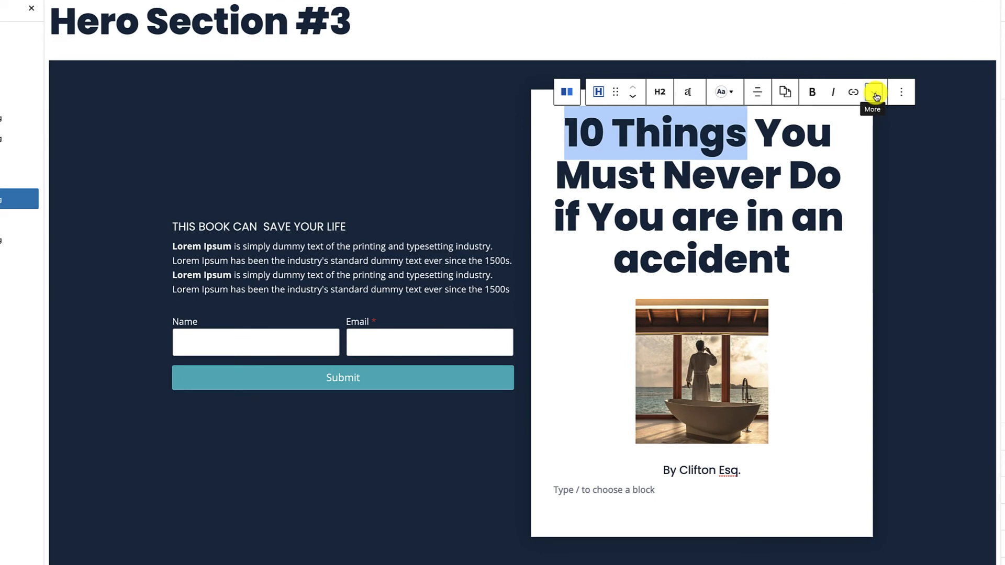
{"action": "left_click", "coordinate": [875, 96]}
{"action": "left_click", "coordinate": [892, 131]}
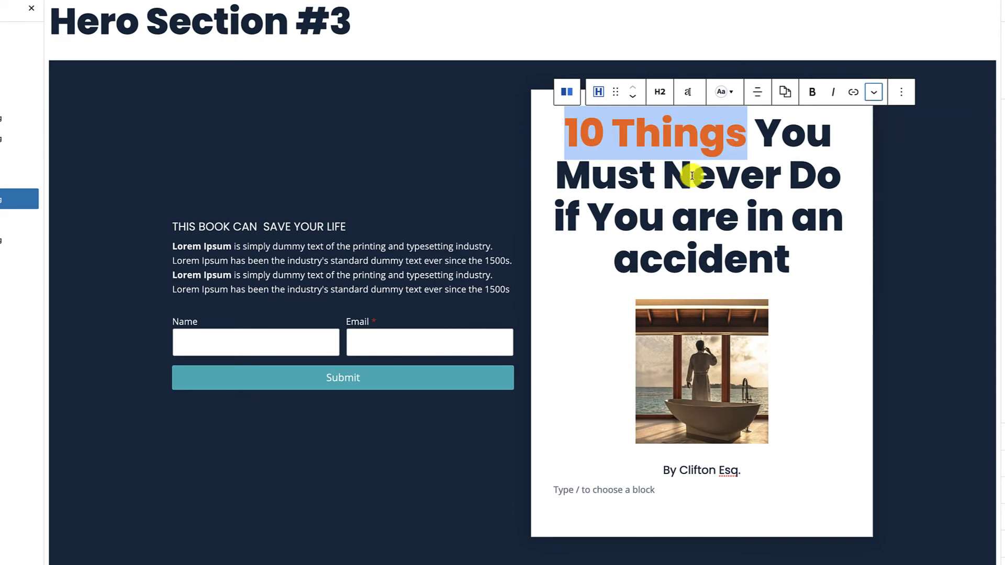
{"action": "left_click_drag", "start_coordinate": [665, 174], "coordinate": [833, 179]}
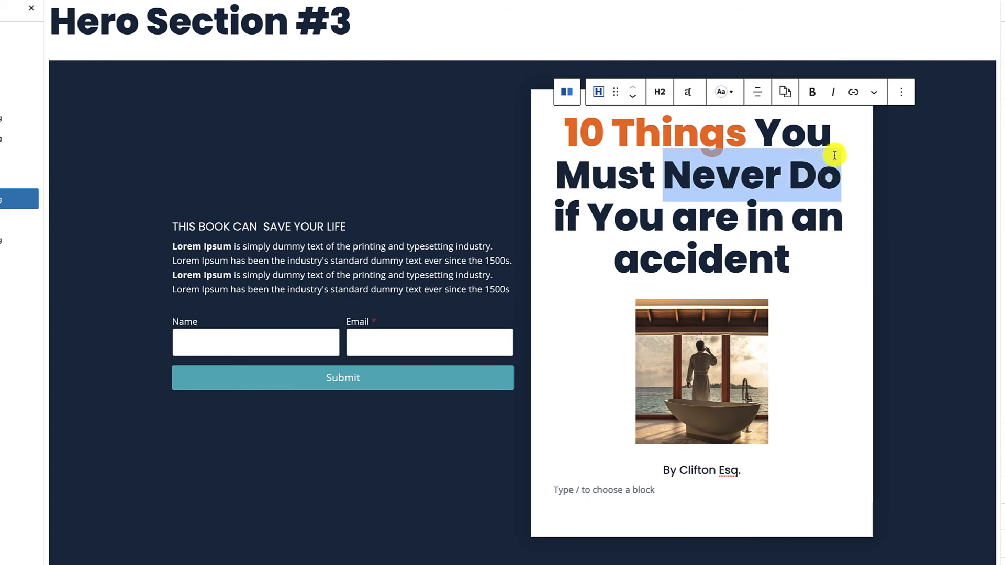
{"action": "left_click", "coordinate": [874, 92]}
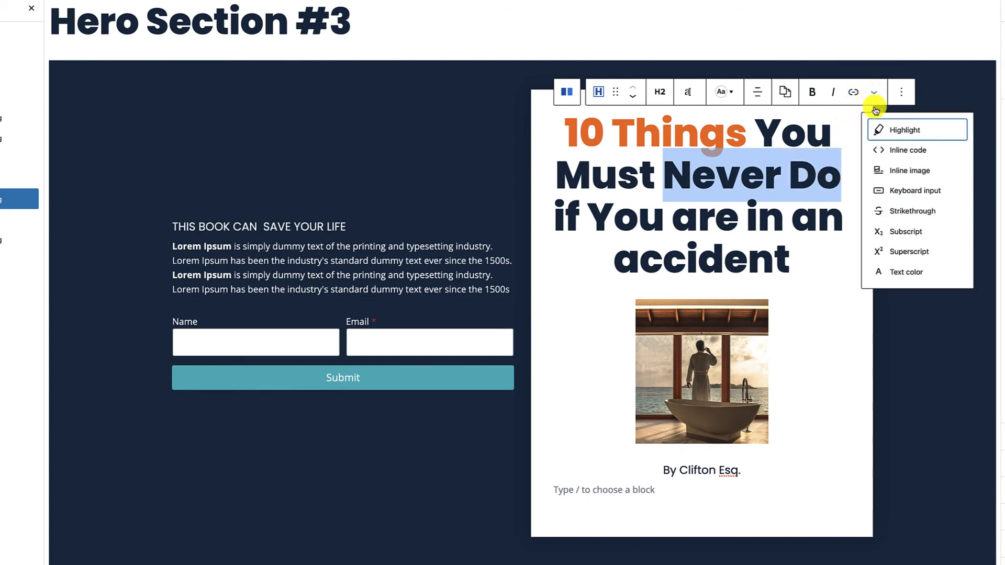
{"action": "left_click", "coordinate": [900, 130]}
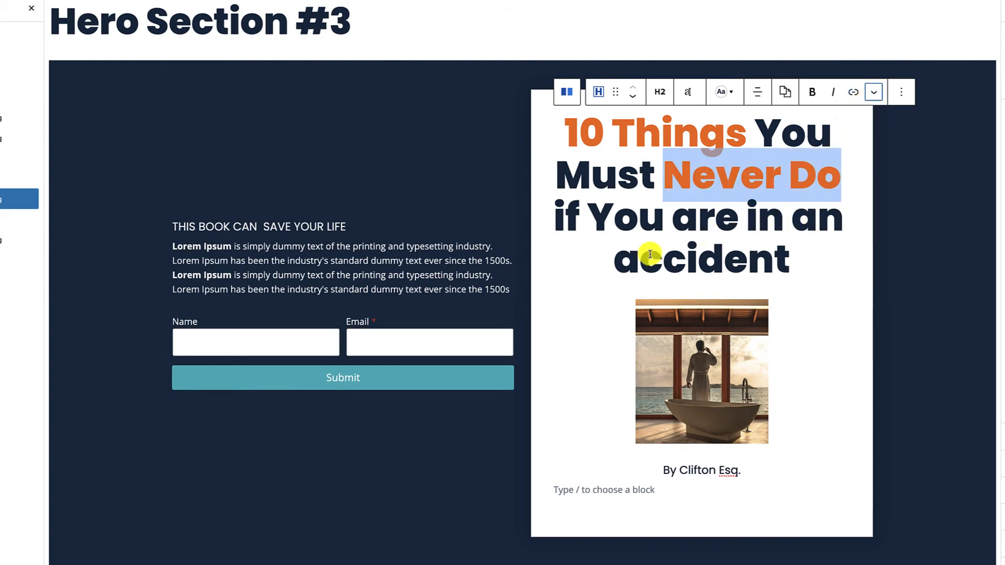
{"action": "left_click_drag", "start_coordinate": [617, 260], "coordinate": [790, 260]}
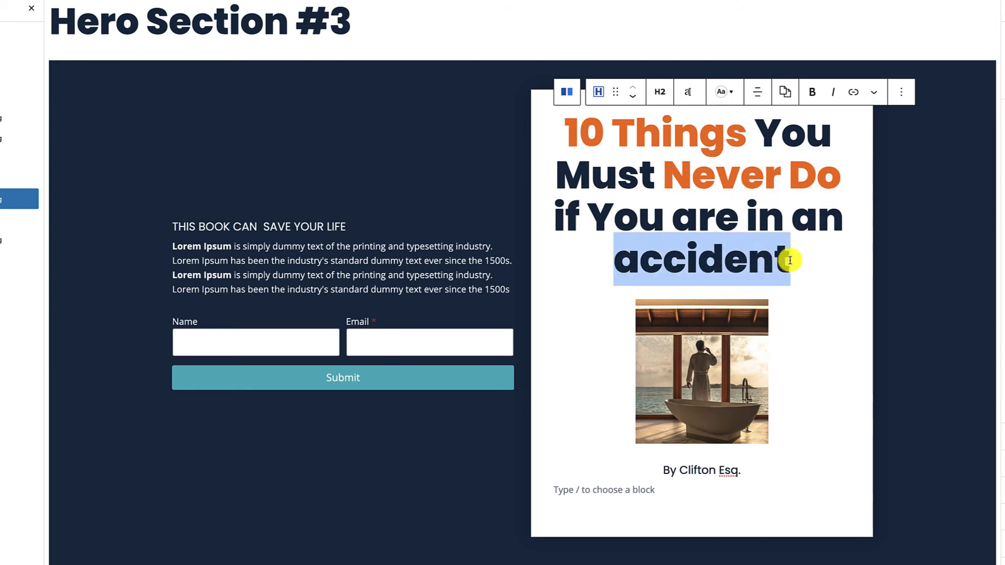
{"action": "left_click", "coordinate": [873, 92]}
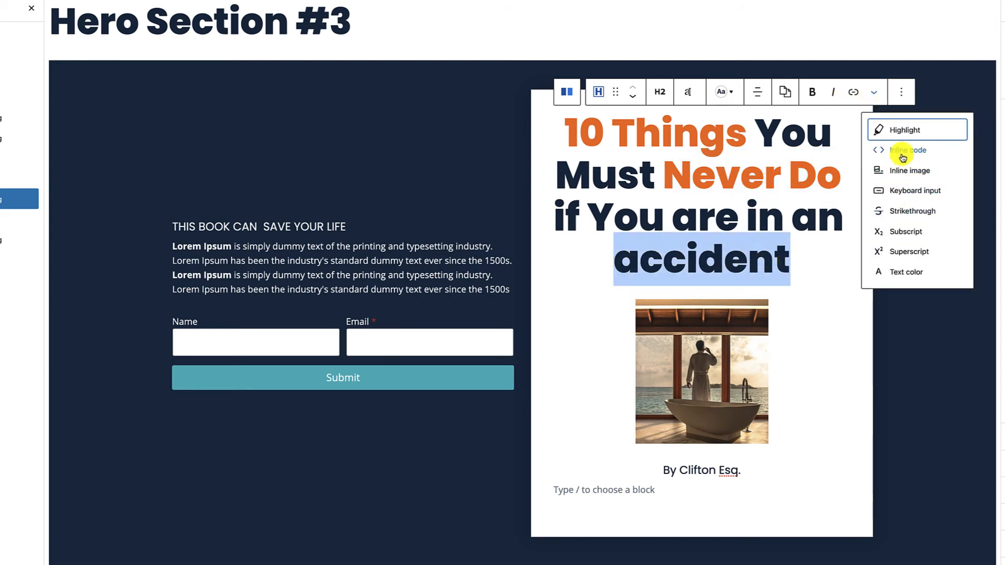
{"action": "left_click", "coordinate": [898, 130]}
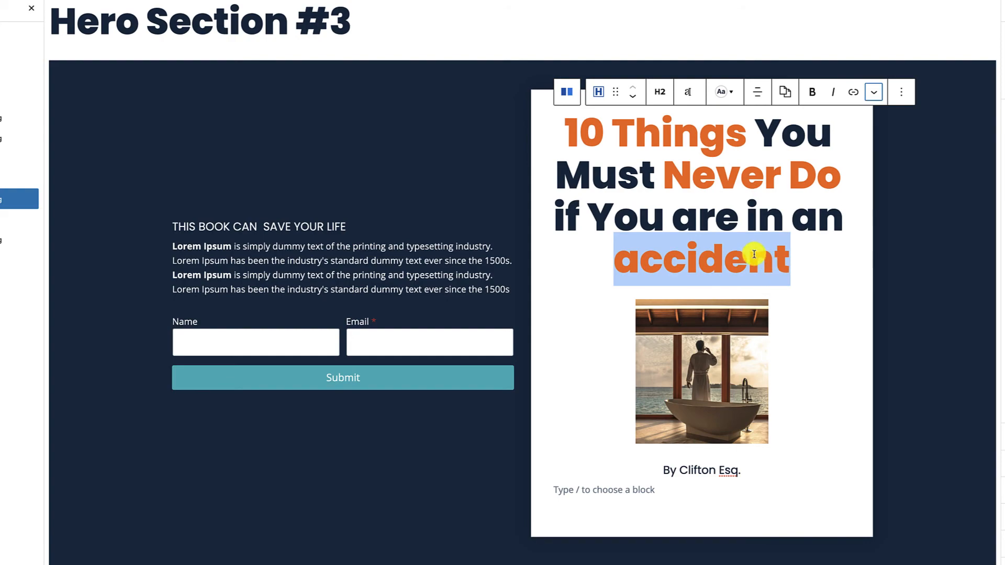
{"action": "left_click", "coordinate": [793, 268]}
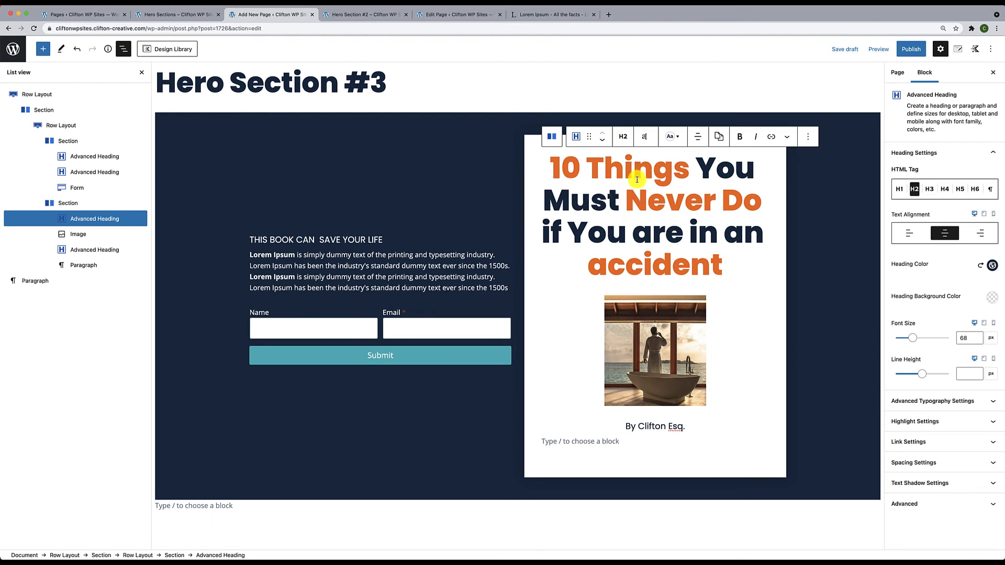
Set the book title's highlight color to the teal palette color
{"action": "left_click", "coordinate": [952, 421]}
{"action": "left_click", "coordinate": [991, 176]}
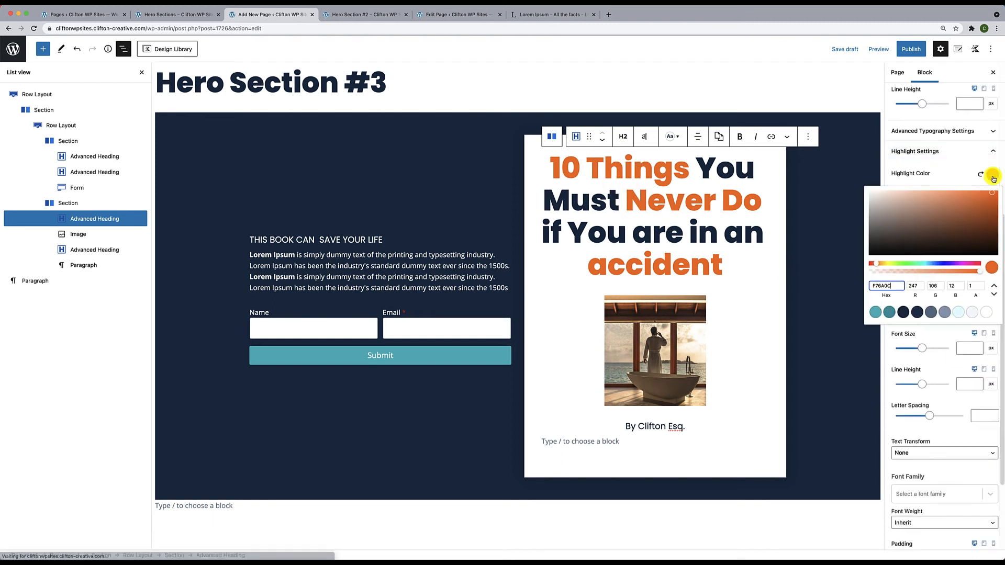
{"action": "left_click", "coordinate": [875, 313]}
{"action": "left_click", "coordinate": [760, 275]}
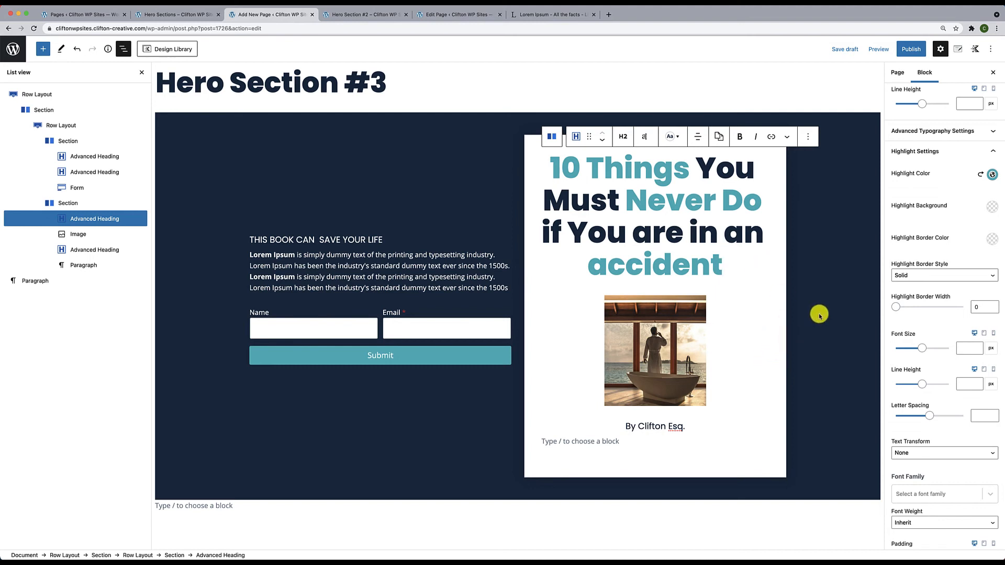
Set the right padding of the section holding the intro text and form to 40 px, after checking the finished Hero Sections page
{"action": "left_click", "coordinate": [162, 14]}
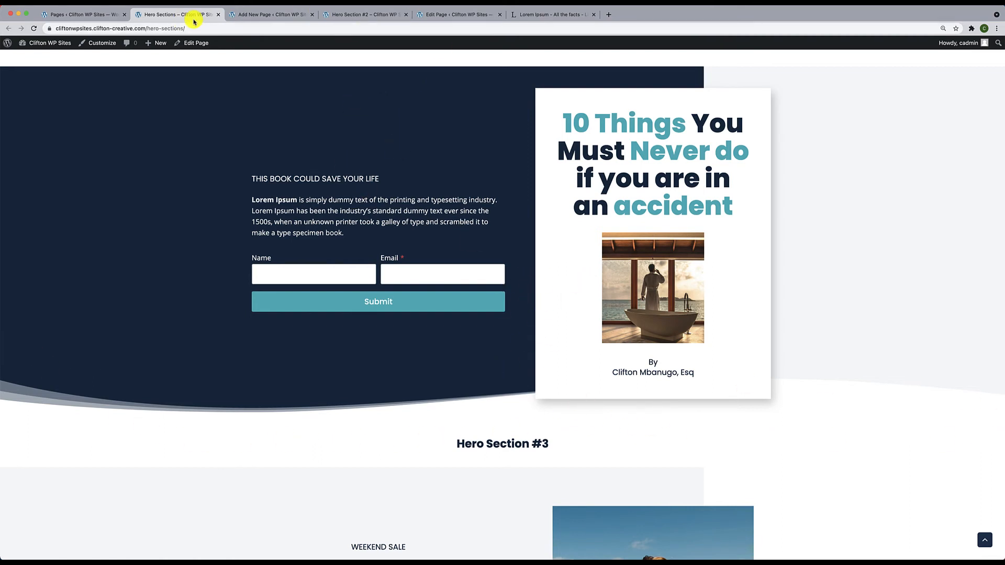
{"action": "left_click", "coordinate": [283, 14]}
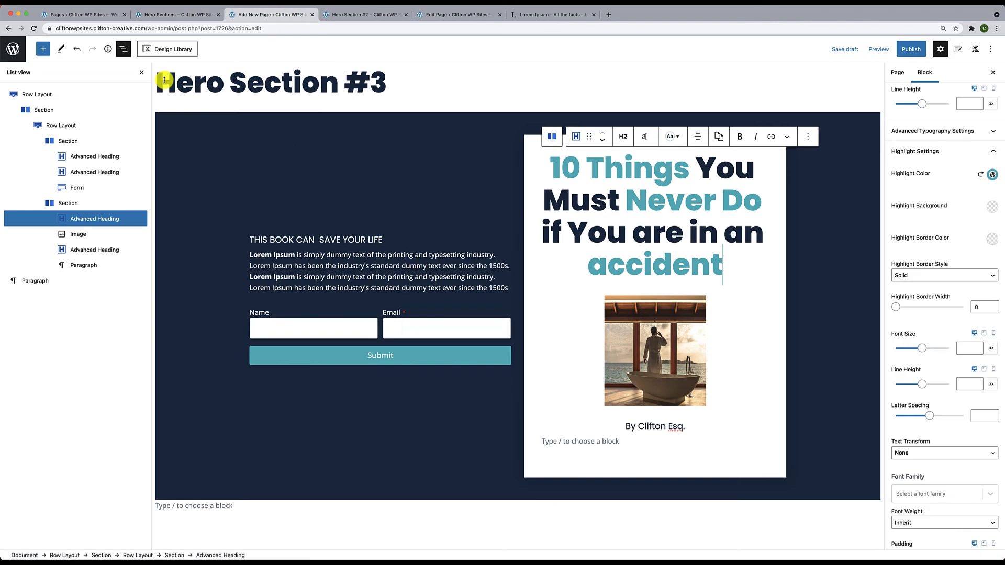
{"action": "left_click", "coordinate": [141, 72]}
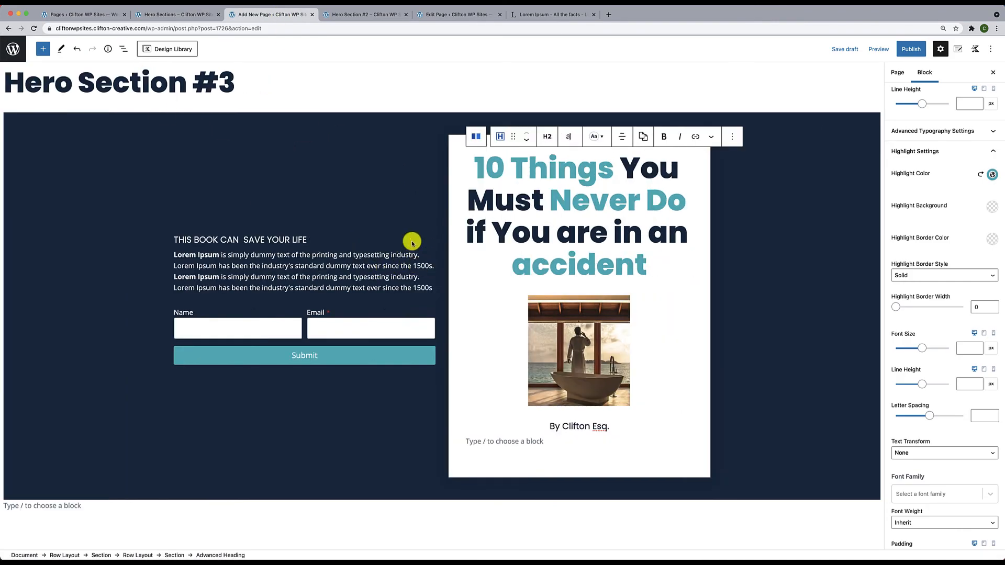
{"action": "left_click", "coordinate": [370, 235]}
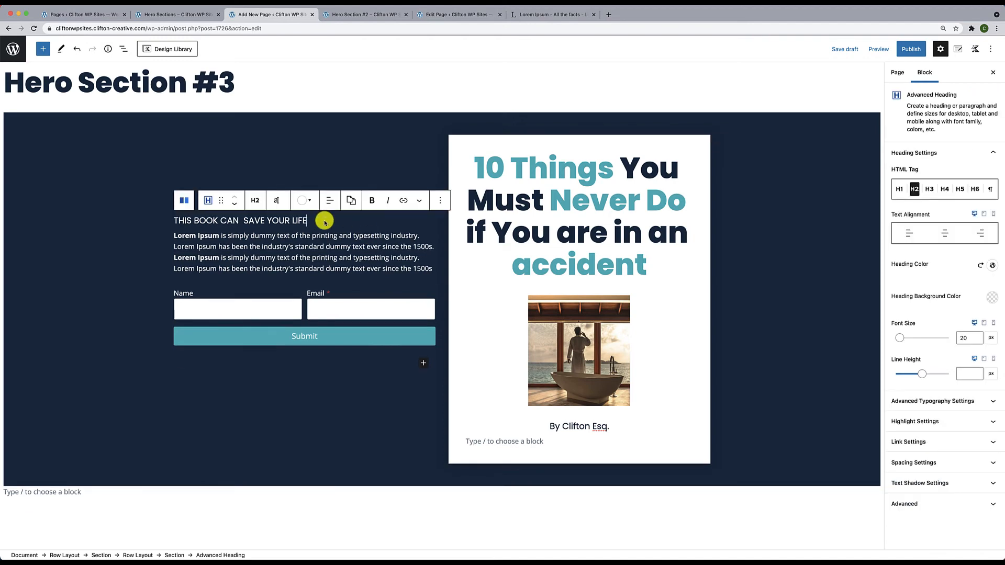
{"action": "left_click", "coordinate": [123, 49]}
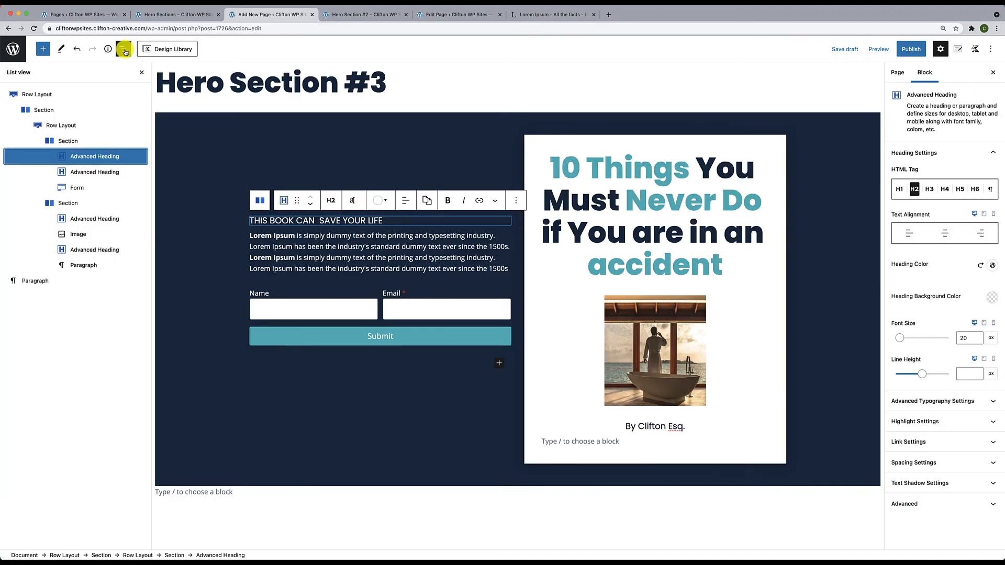
{"action": "left_click", "coordinate": [69, 149]}
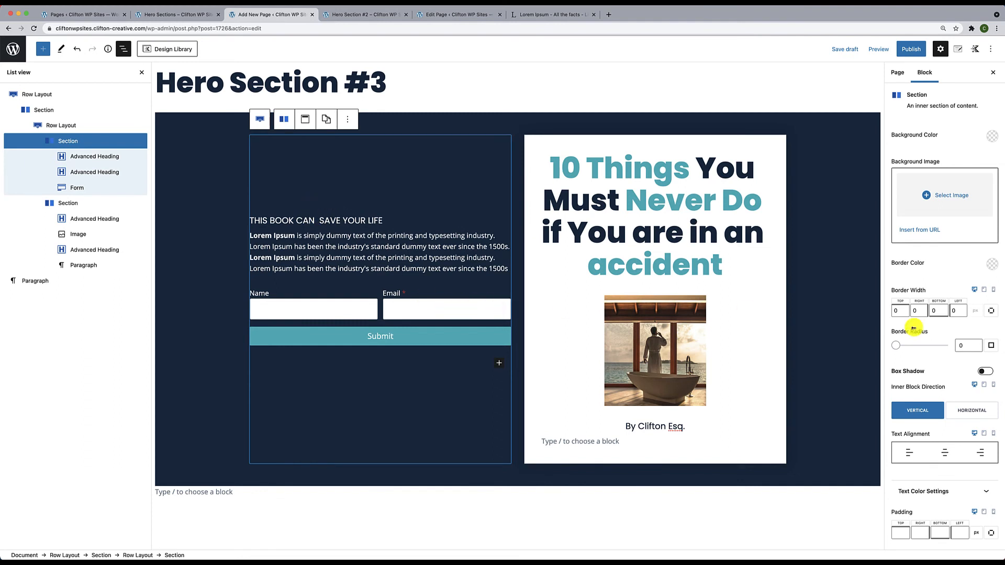
{"action": "scroll", "coordinate": [982, 408], "scroll_direction": "down", "scroll_amount": 3}
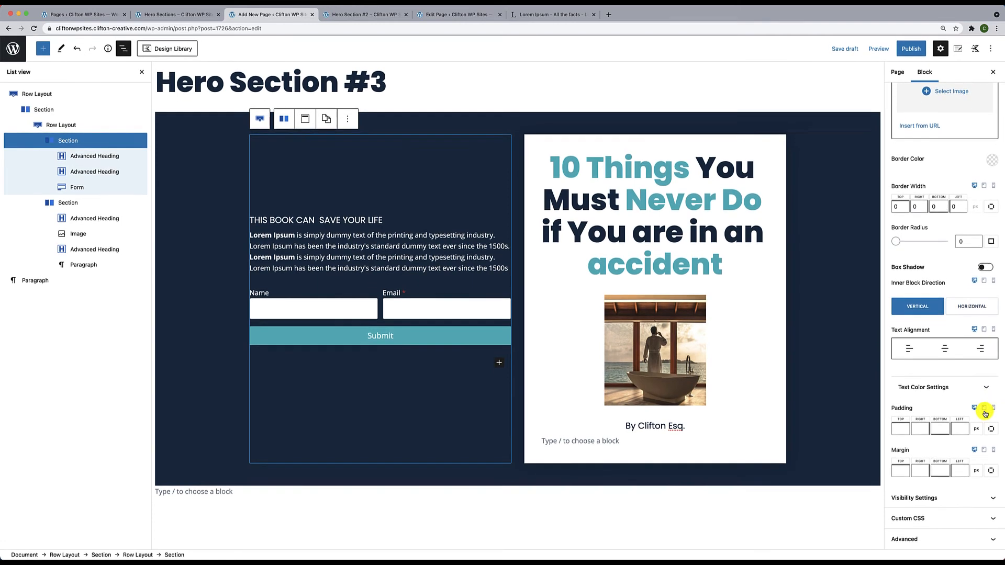
{"action": "left_click", "coordinate": [920, 429]}
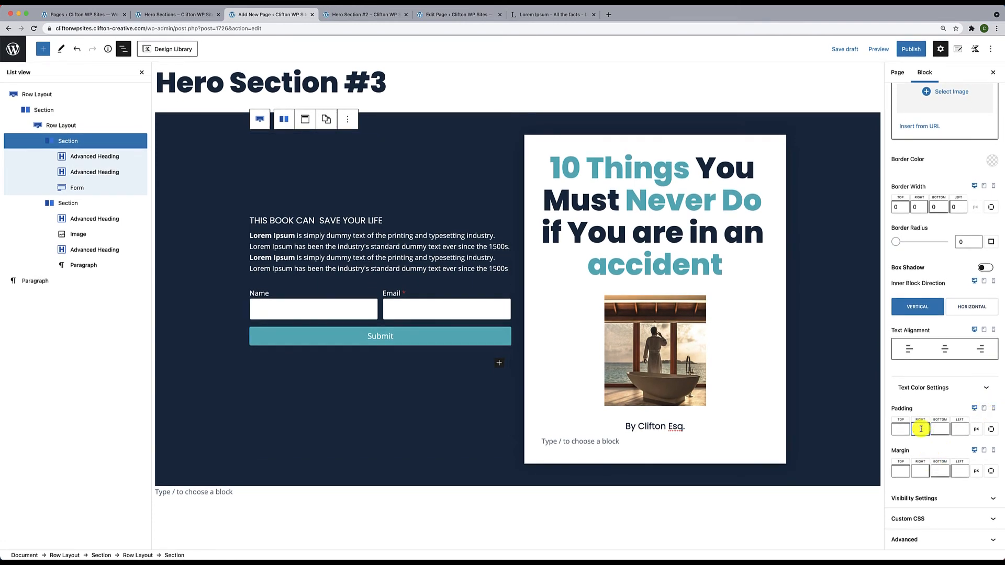
{"action": "type", "text": "40"}
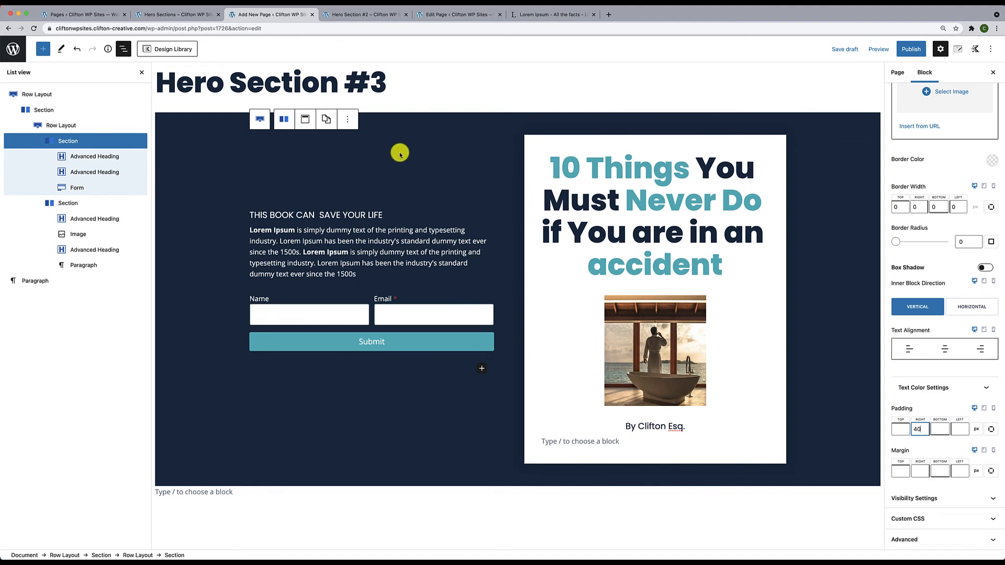
Clear the background color of the outer row layout
{"action": "left_click", "coordinate": [173, 128]}
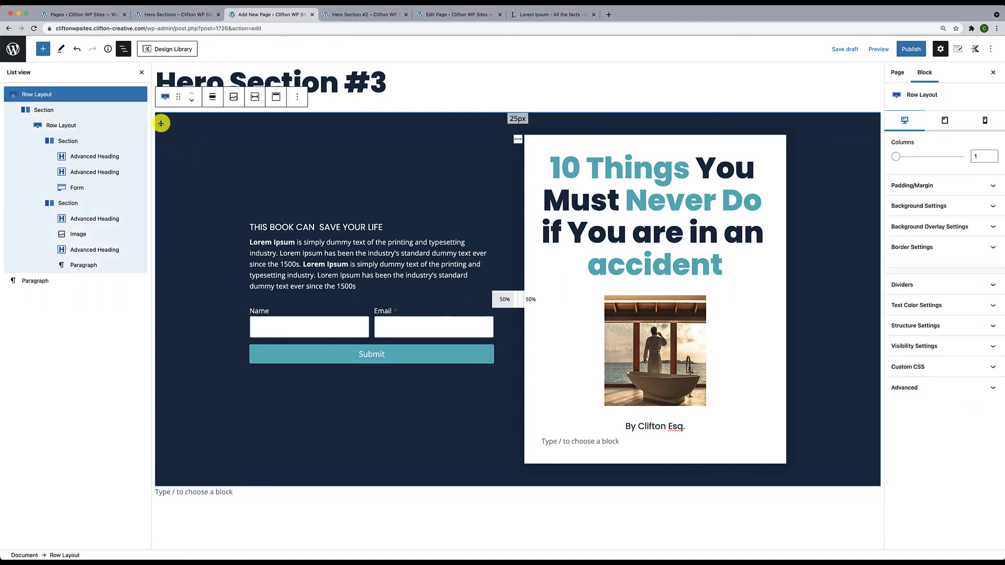
{"action": "left_click", "coordinate": [990, 207]}
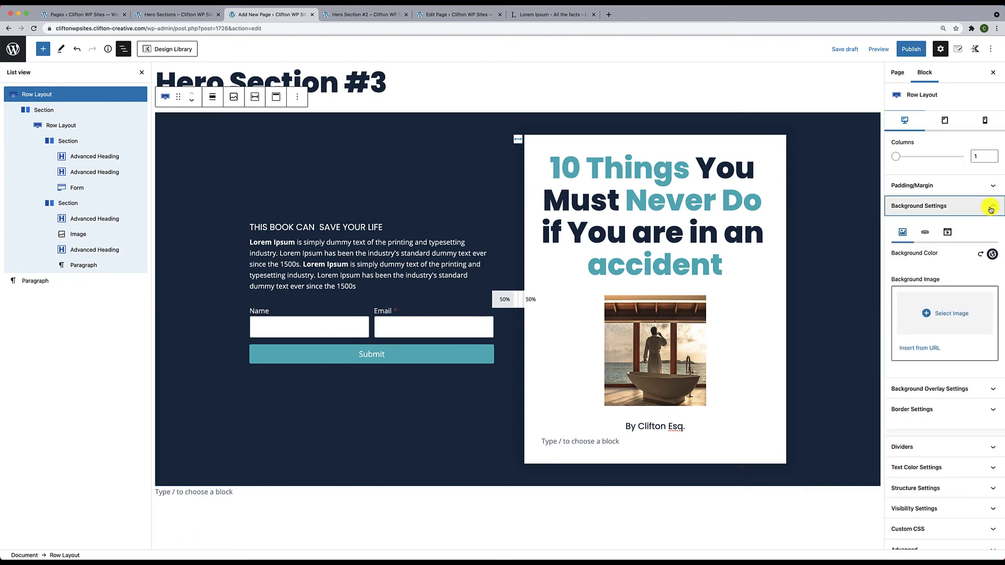
{"action": "left_click", "coordinate": [982, 258]}
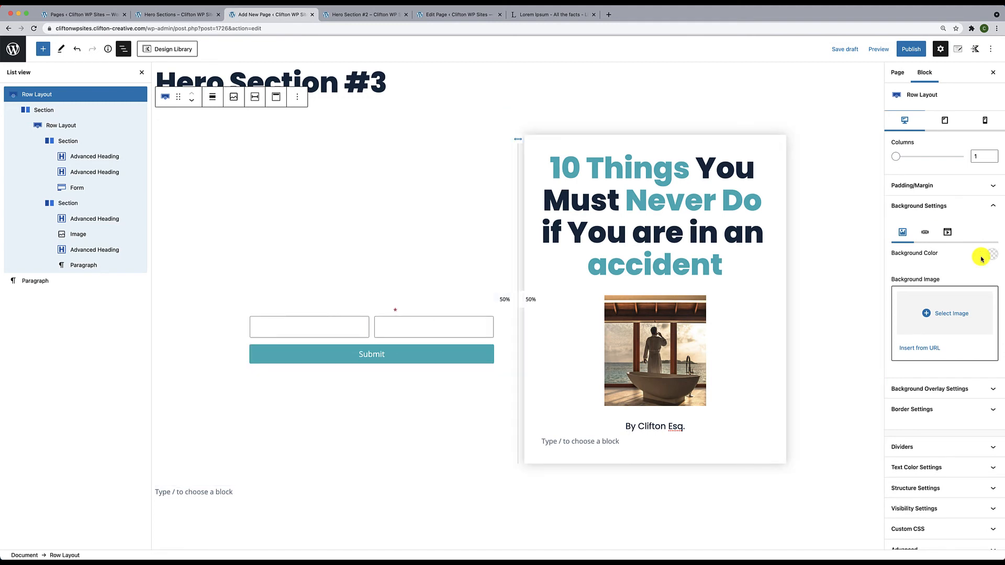
Switch the outer row layout's background overlay from Normal to Gradient
{"action": "scroll", "coordinate": [981, 256], "scroll_direction": "down", "scroll_amount": 1}
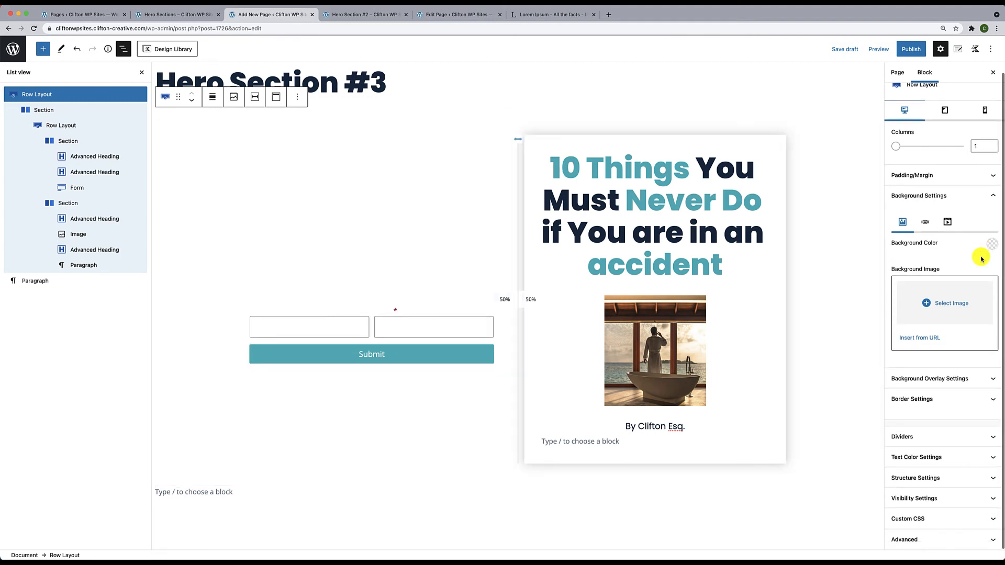
{"action": "left_click", "coordinate": [958, 379]}
{"action": "scroll", "coordinate": [948, 407], "scroll_direction": "down", "scroll_amount": 4}
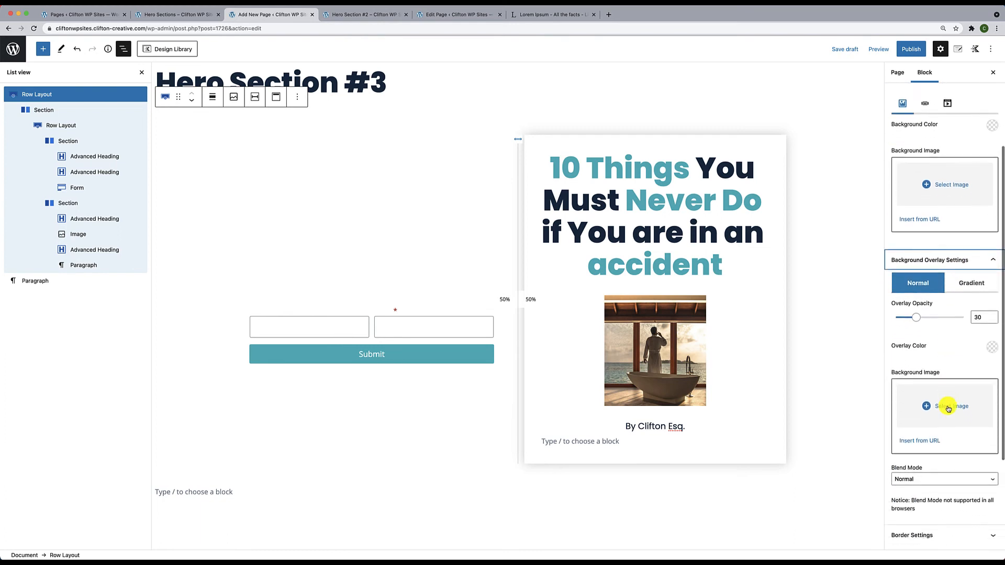
{"action": "scroll", "coordinate": [949, 407], "scroll_direction": "down", "scroll_amount": 3}
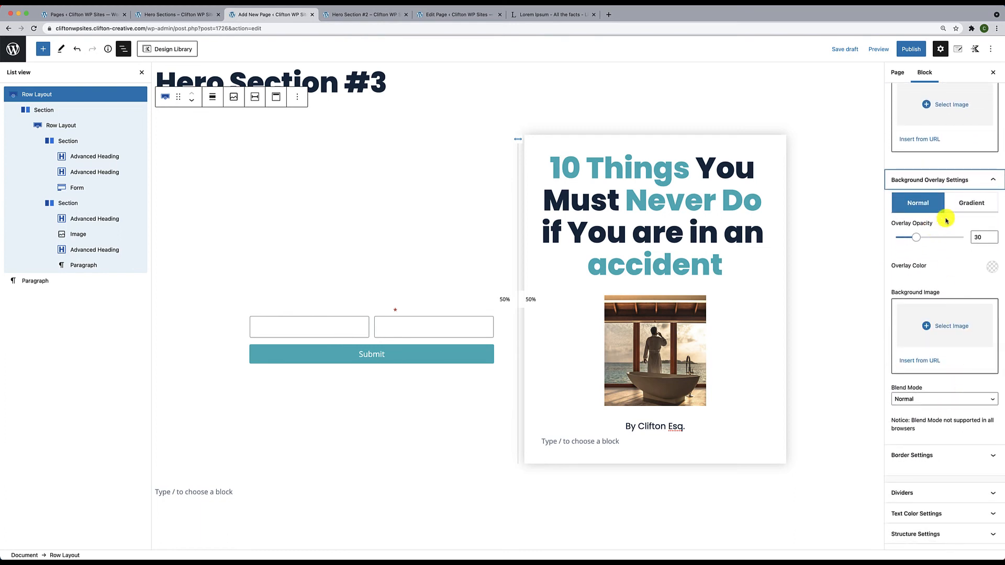
{"action": "left_click", "coordinate": [967, 207]}
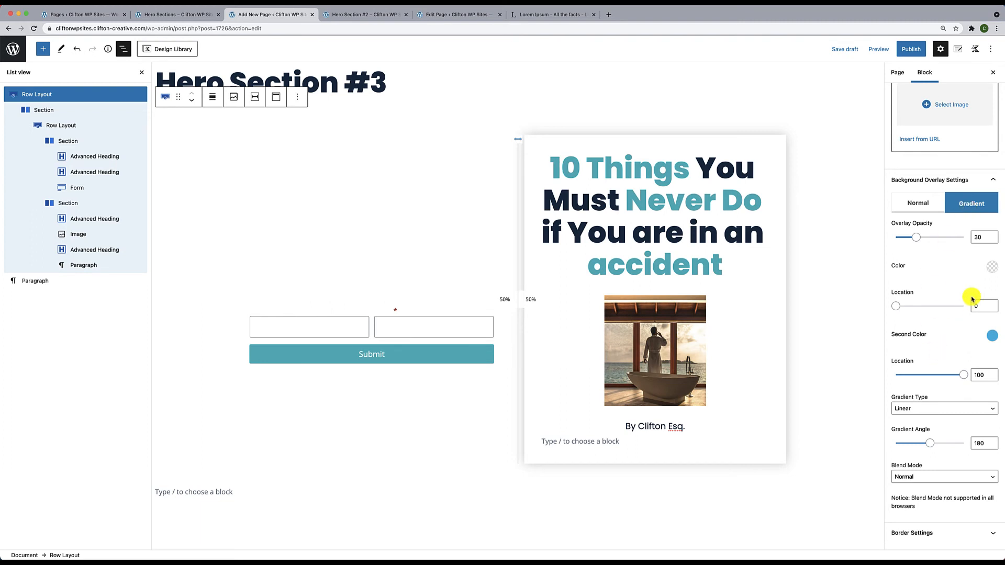
Set the overlay gradient's first color to #0F2A43 and its second color to #F5F7FA from the palette
{"action": "left_click", "coordinate": [993, 267]}
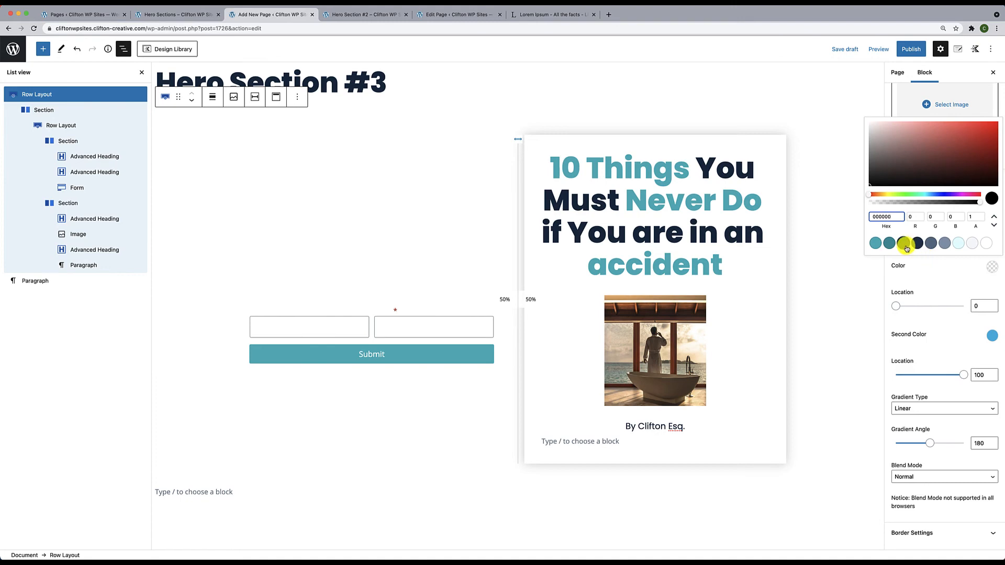
{"action": "left_click", "coordinate": [904, 243]}
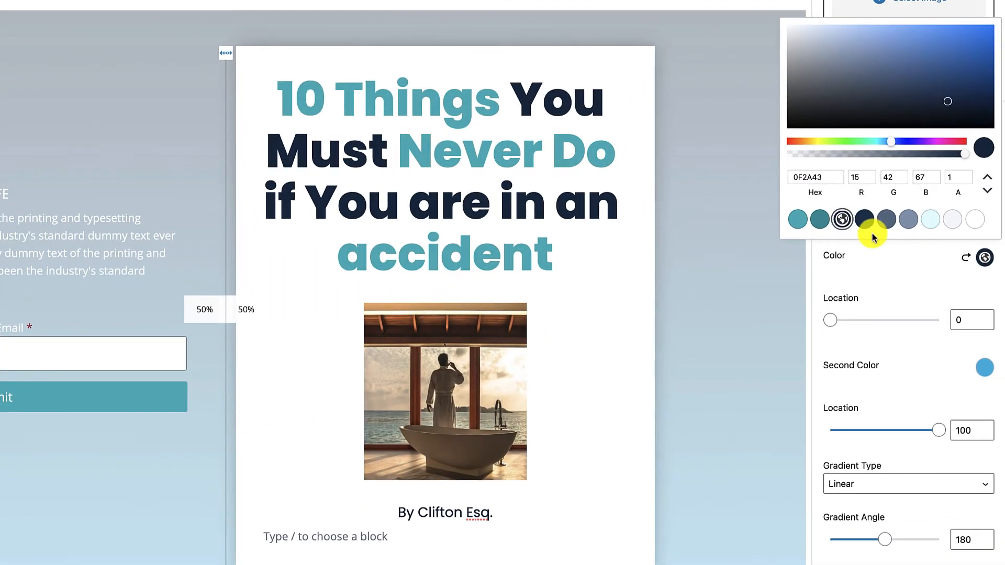
{"action": "left_click", "coordinate": [917, 243]}
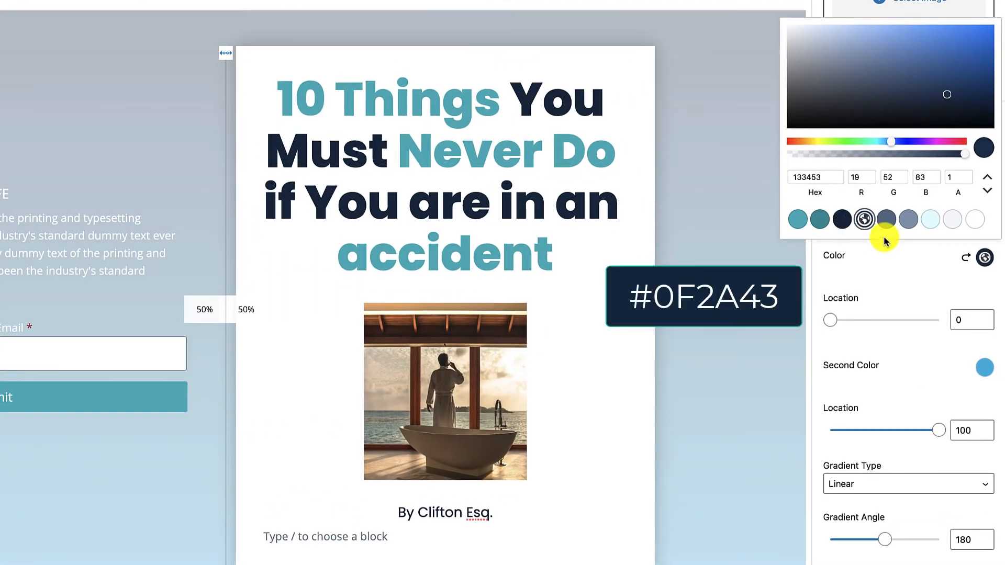
{"action": "left_click", "coordinate": [844, 219]}
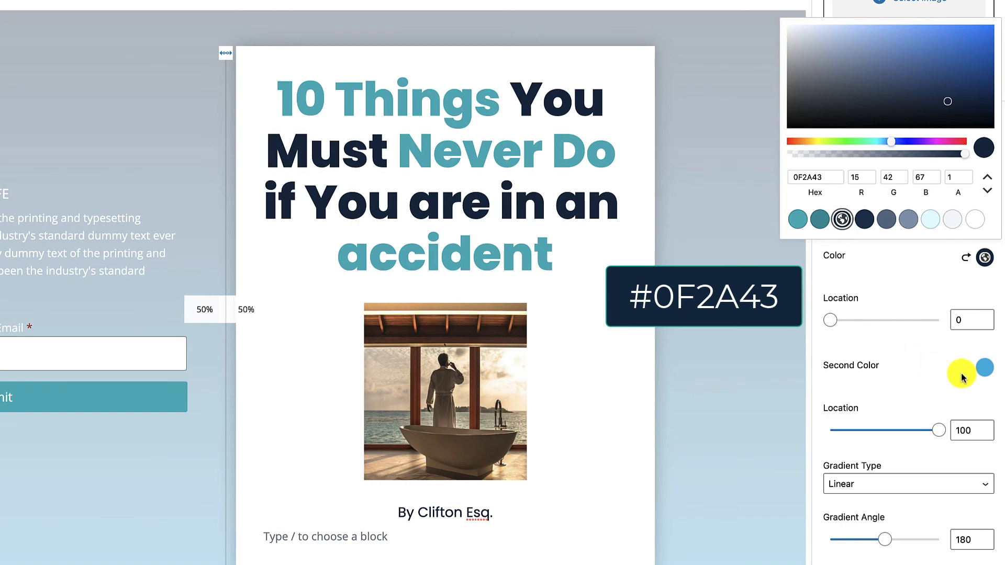
{"action": "left_click", "coordinate": [984, 368]}
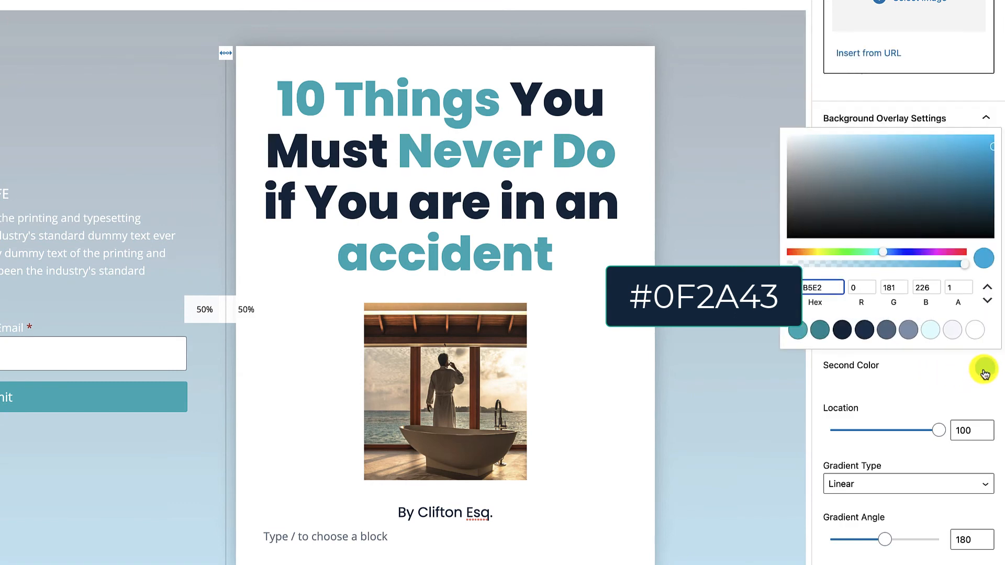
{"action": "left_click", "coordinate": [952, 330]}
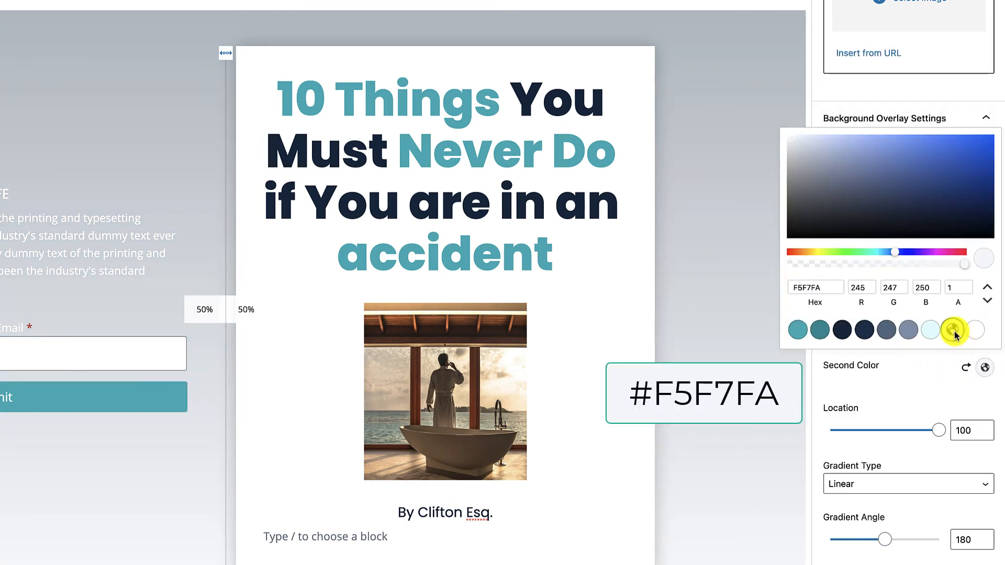
Set the outer row layout's gradient overlay opacity to 100 and its gradient angle to 90
{"action": "left_click", "coordinate": [925, 378]}
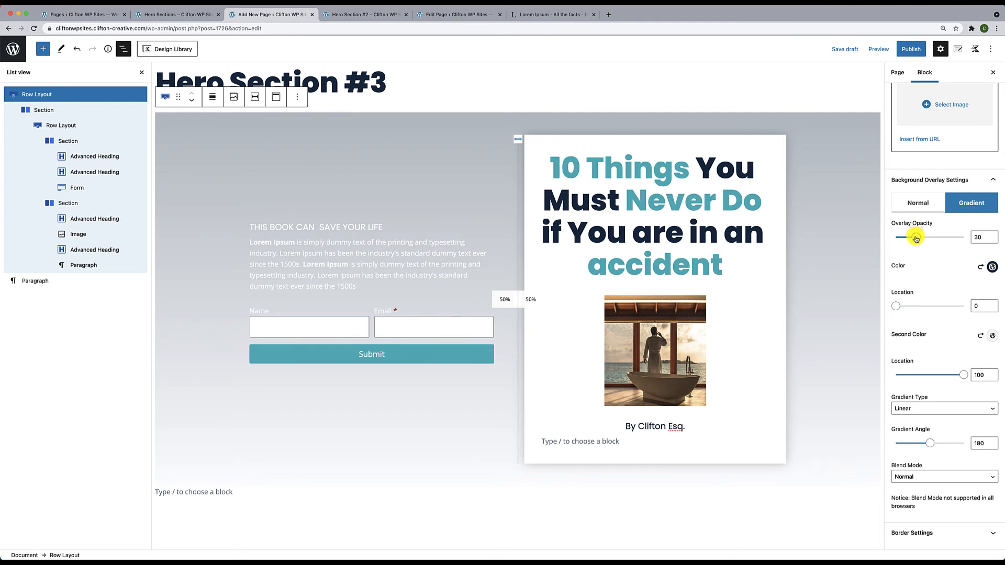
{"action": "left_click_drag", "start_coordinate": [915, 238], "coordinate": [968, 238]}
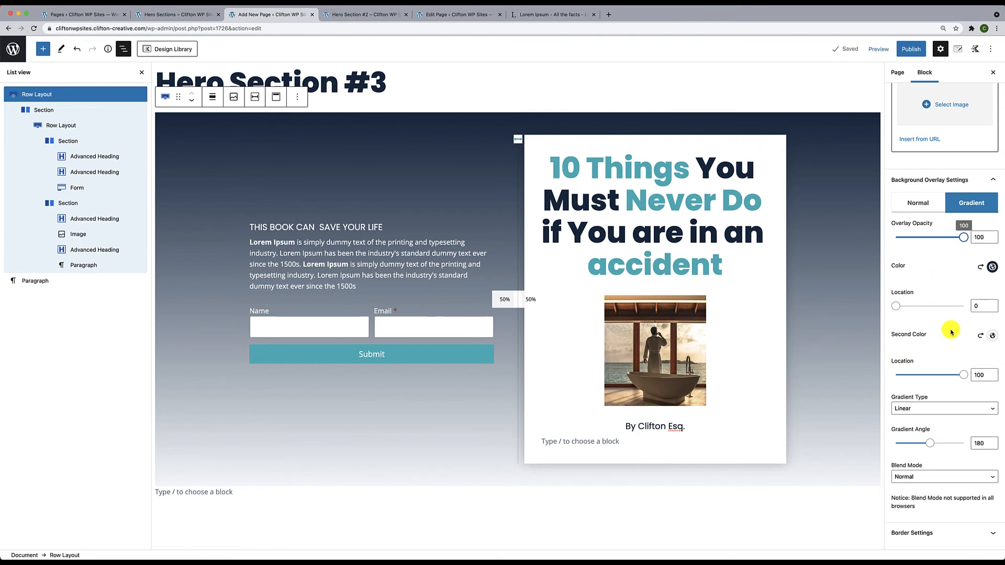
{"action": "scroll", "coordinate": [951, 331], "scroll_direction": "down", "scroll_amount": 1}
{"action": "scroll", "coordinate": [951, 331], "scroll_direction": "down", "scroll_amount": 1}
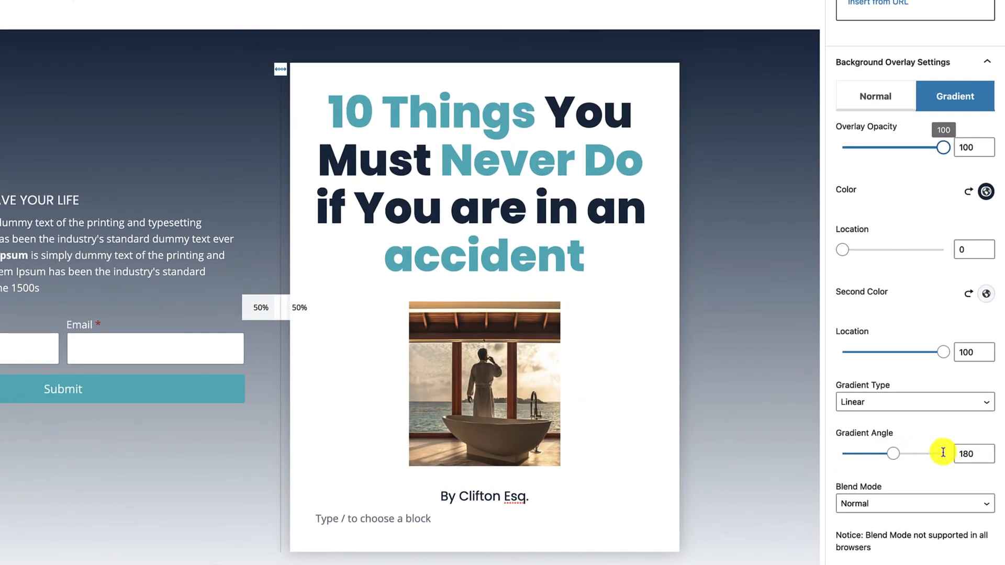
{"action": "double_click", "coordinate": [971, 453]}
{"action": "type", "text": "90"}
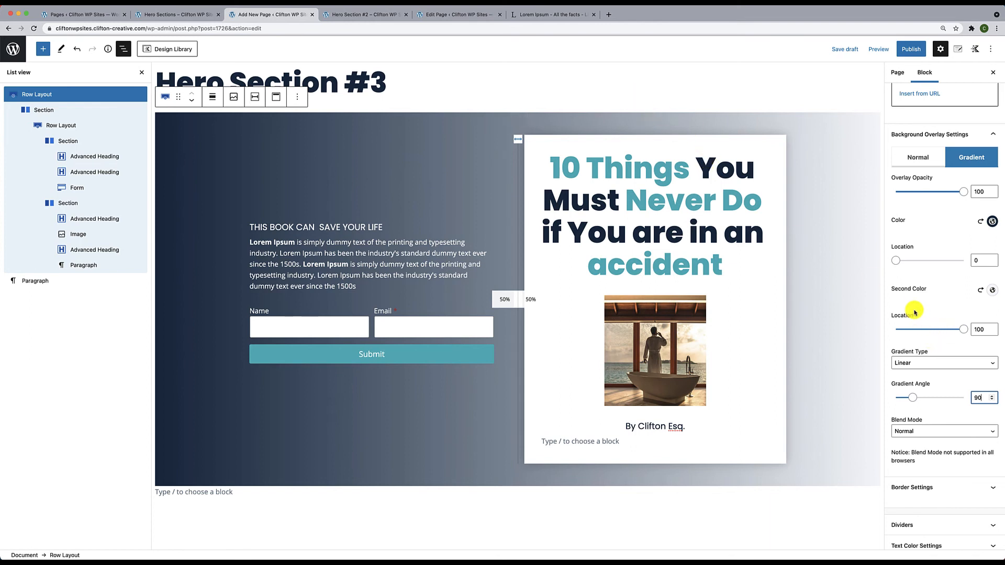
Set the overlay gradient's first color location to 70 and its second color location to 65
{"action": "scroll", "coordinate": [914, 298], "scroll_direction": "up", "scroll_amount": 1}
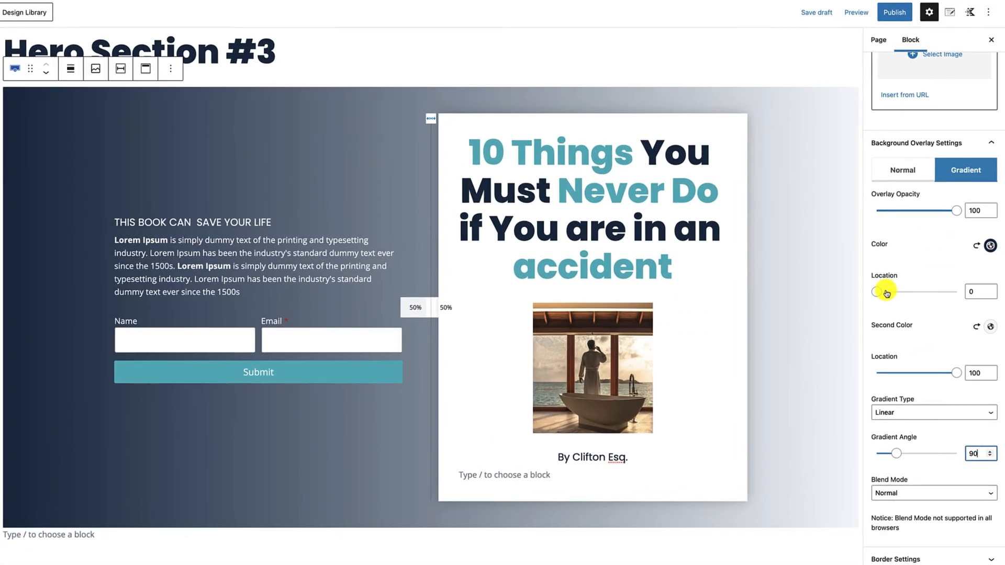
{"action": "left_click_drag", "start_coordinate": [878, 296], "coordinate": [882, 296]}
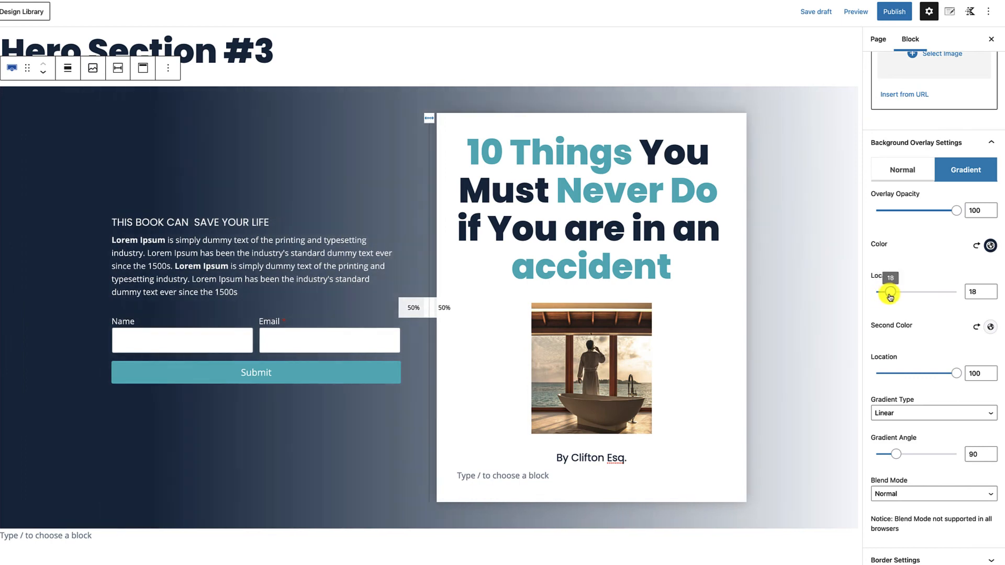
{"action": "left_click_drag", "start_coordinate": [896, 296], "coordinate": [911, 296]}
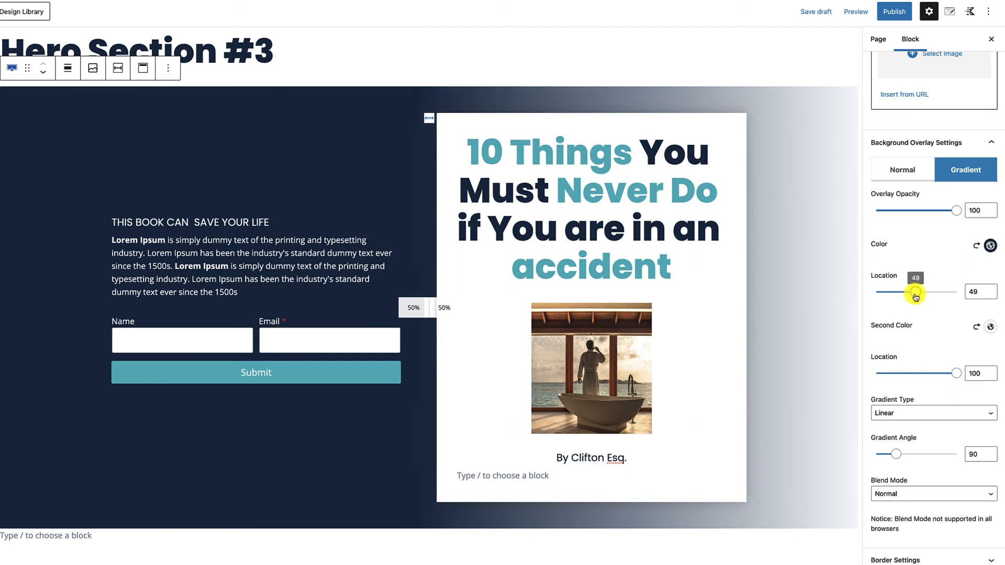
{"action": "left_click_drag", "start_coordinate": [915, 296], "coordinate": [925, 297]}
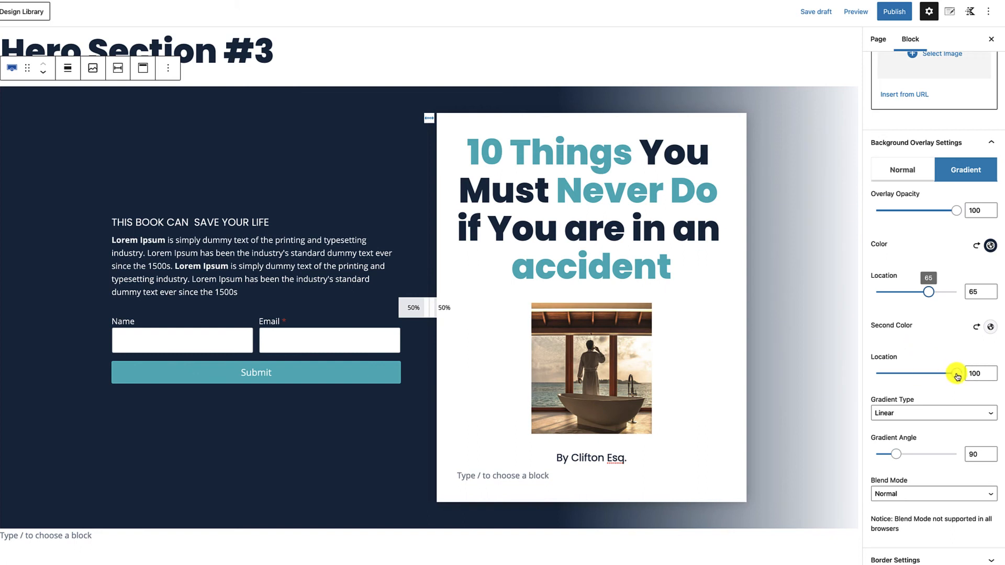
{"action": "left_click_drag", "start_coordinate": [956, 376], "coordinate": [929, 377]}
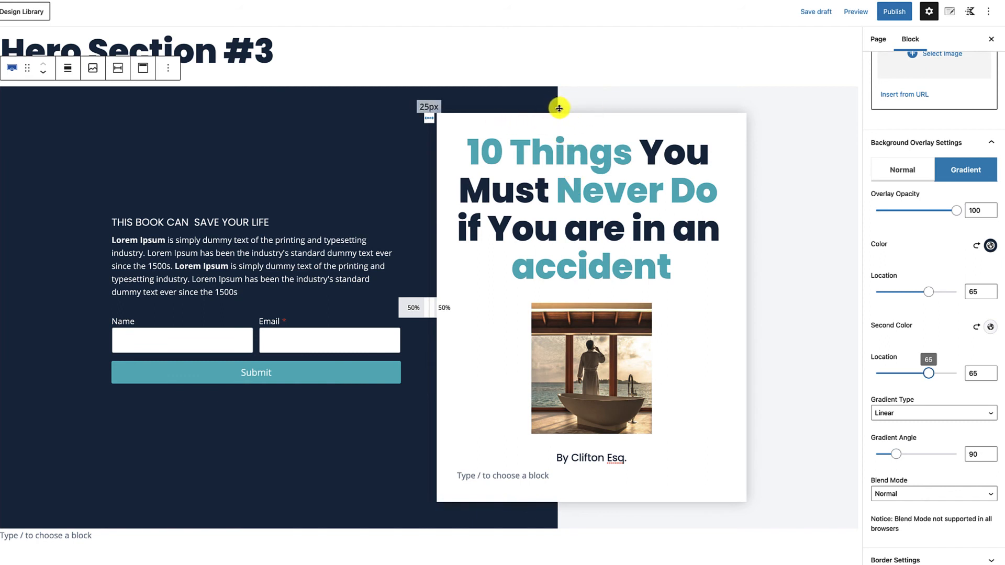
{"action": "left_click", "coordinate": [930, 293]}
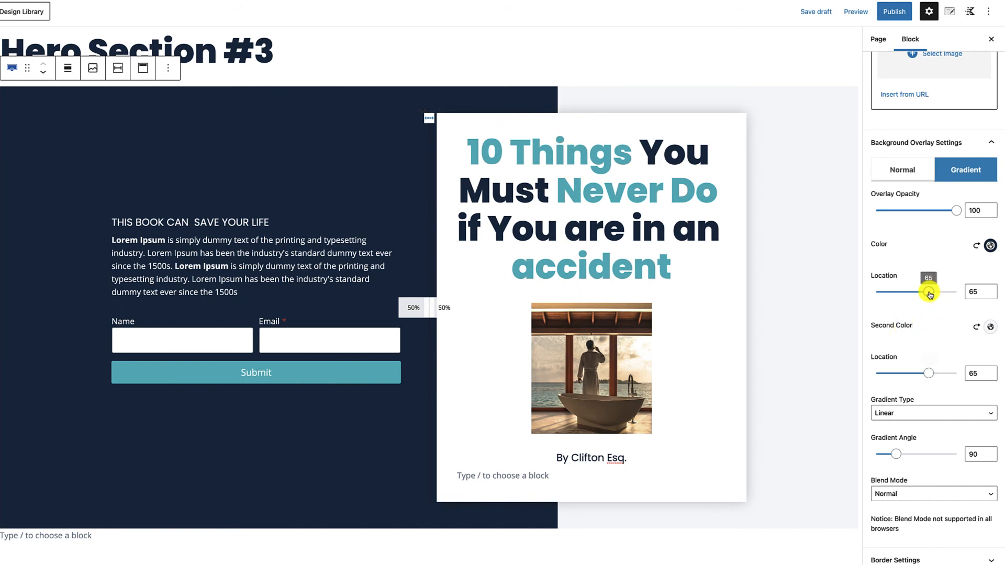
{"action": "left_click_drag", "start_coordinate": [929, 293], "coordinate": [934, 294]}
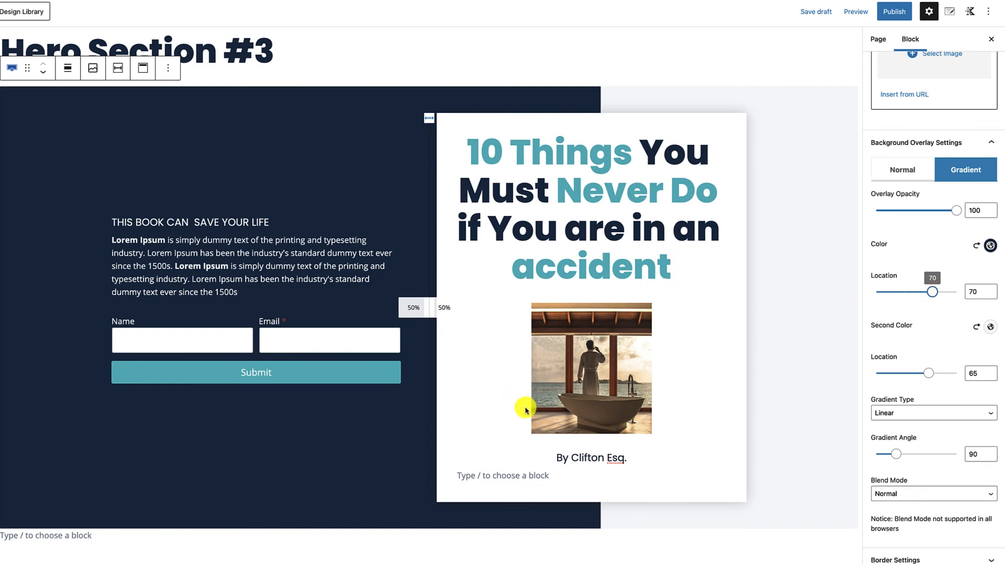
{"action": "scroll", "coordinate": [526, 409], "scroll_direction": "down", "scroll_amount": 2}
{"action": "scroll", "coordinate": [526, 409], "scroll_direction": "up", "scroll_amount": 3}
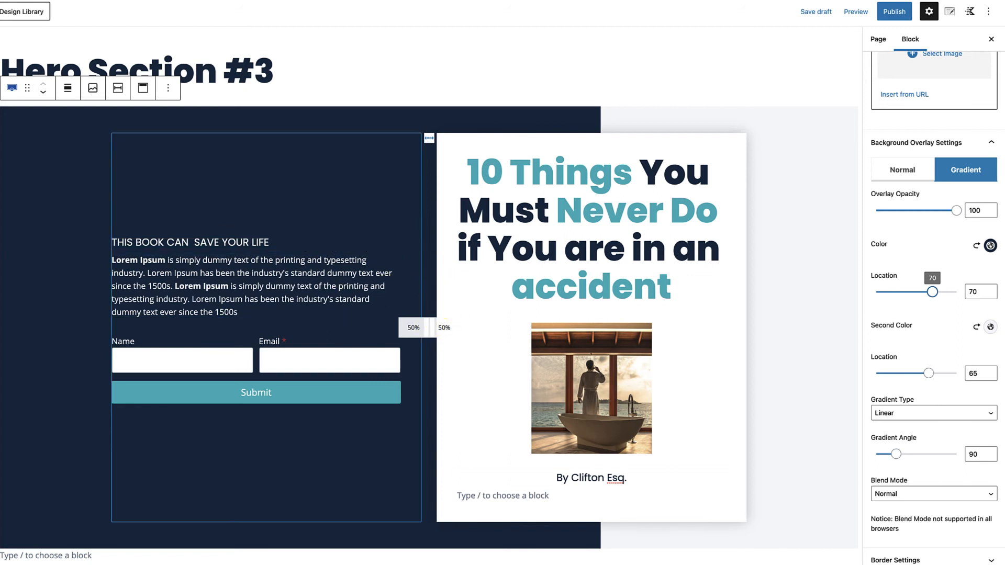
Resize the inner row layout's columns to 55% for the form section and 45% for the book section
{"action": "left_click", "coordinate": [409, 528]}
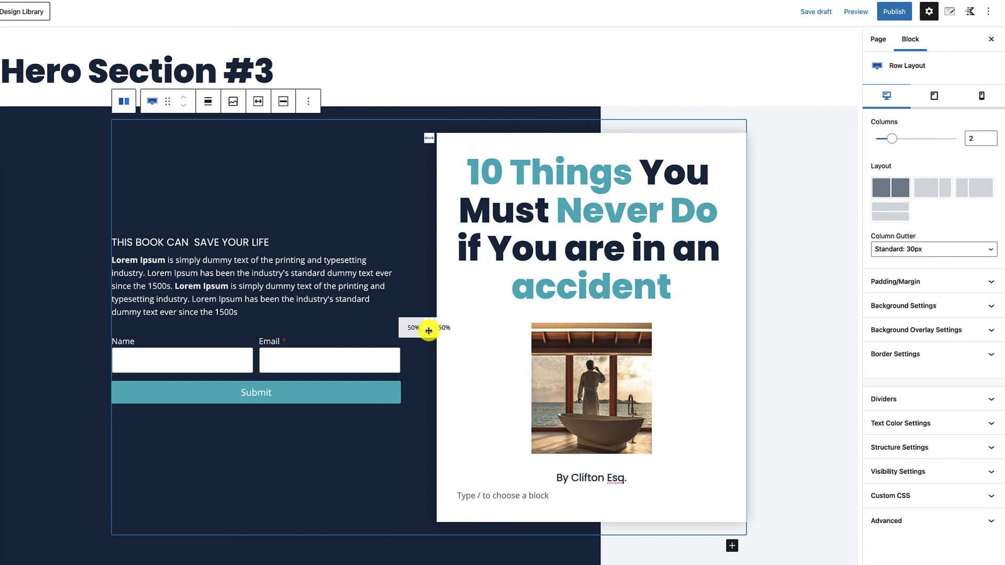
{"action": "left_click_drag", "start_coordinate": [429, 330], "coordinate": [446, 330]}
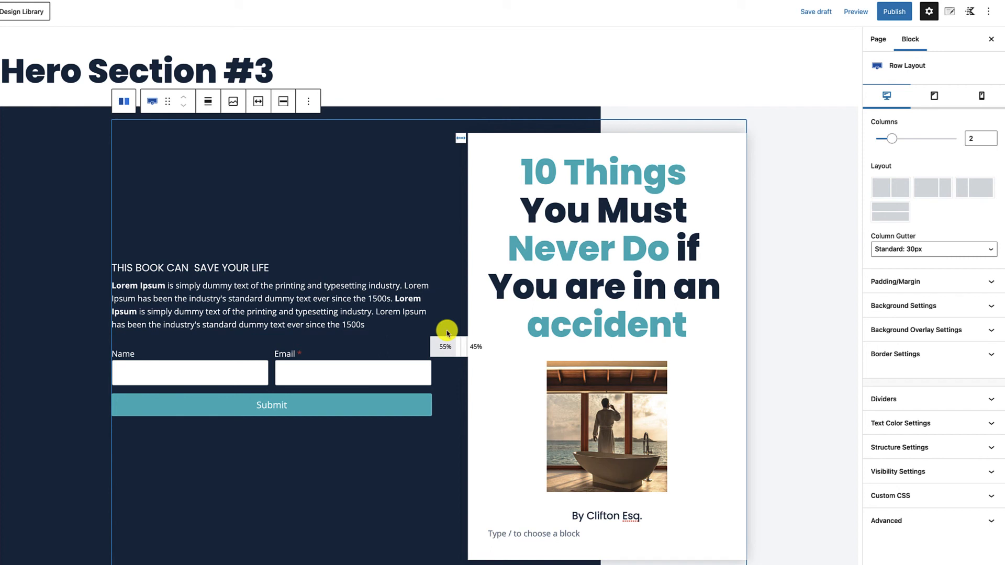
{"action": "scroll", "coordinate": [448, 333], "scroll_direction": "down", "scroll_amount": 2}
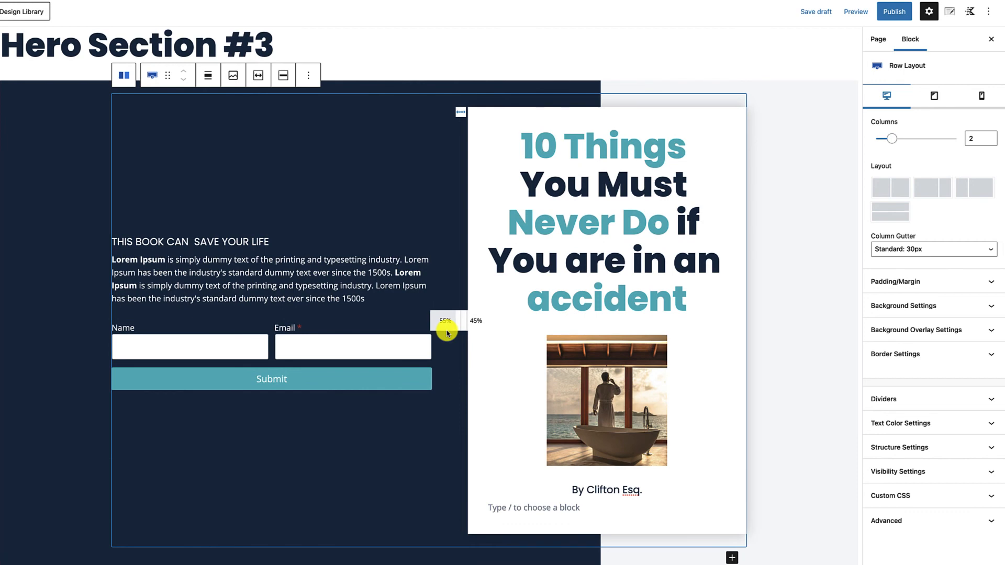
{"action": "scroll", "coordinate": [680, 524], "scroll_direction": "down", "scroll_amount": 2}
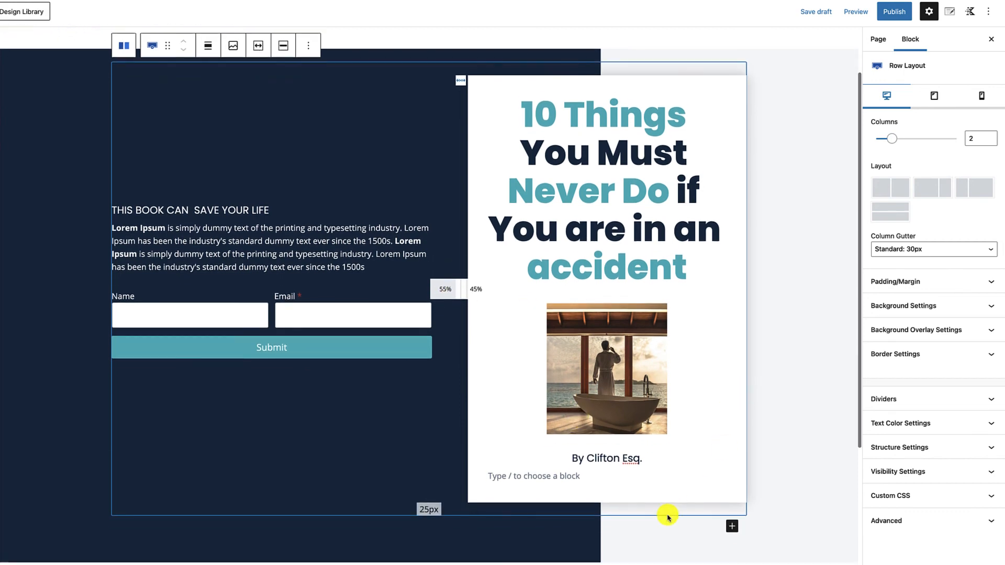
{"action": "scroll", "coordinate": [610, 536], "scroll_direction": "up", "scroll_amount": 4}
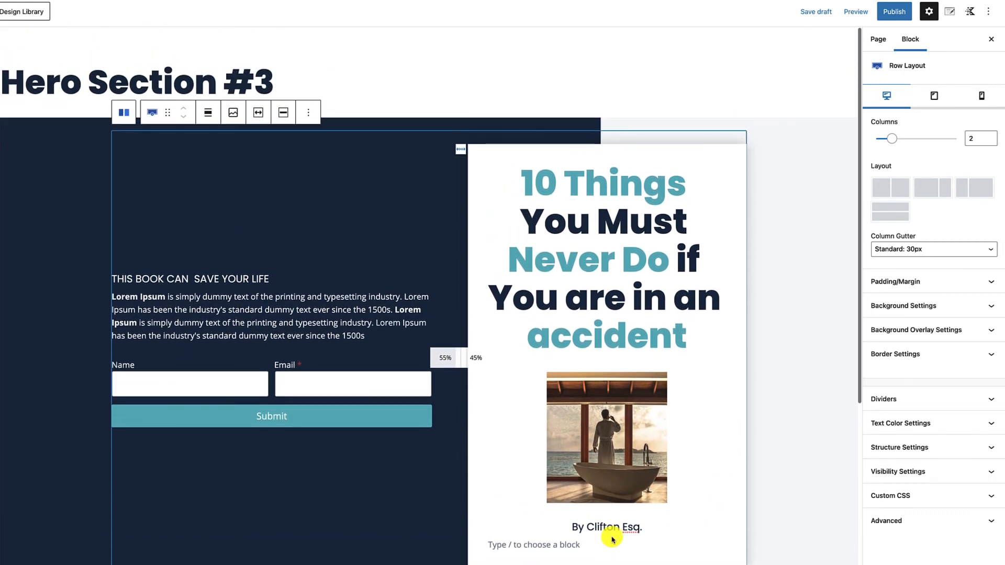
{"action": "left_click", "coordinate": [807, 335]}
{"action": "scroll", "coordinate": [807, 336], "scroll_direction": "down", "scroll_amount": 4}
{"action": "scroll", "coordinate": [807, 337], "scroll_direction": "up", "scroll_amount": 3}
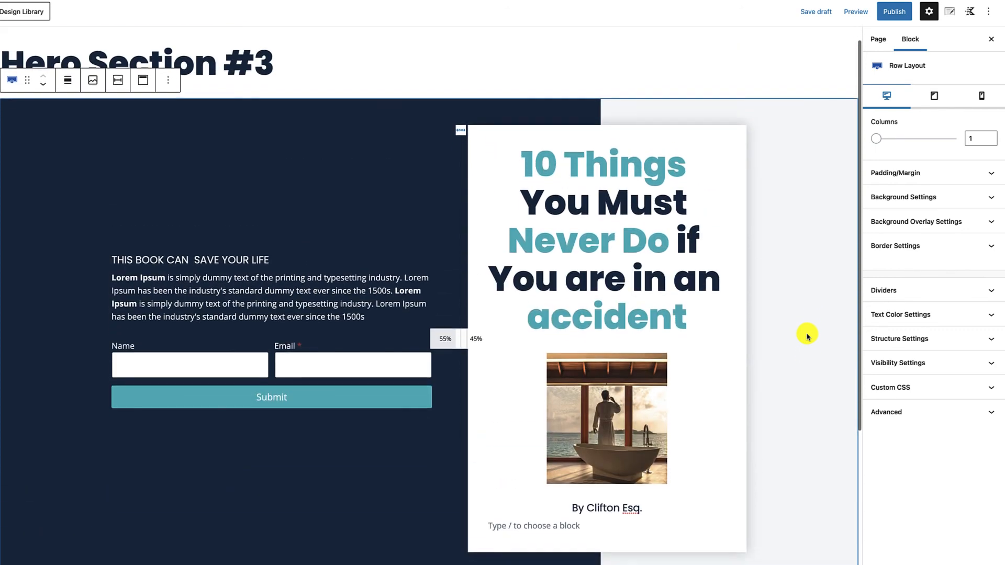
Set the font size of the book title heading to 62 px
{"action": "left_click", "coordinate": [602, 235]}
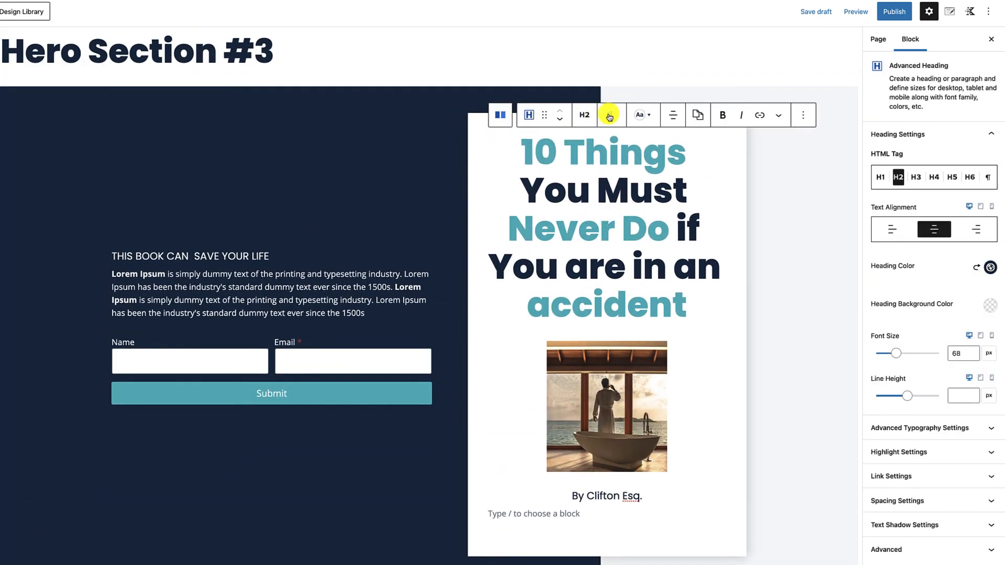
{"action": "left_click", "coordinate": [609, 115]}
{"action": "left_click", "coordinate": [569, 243]}
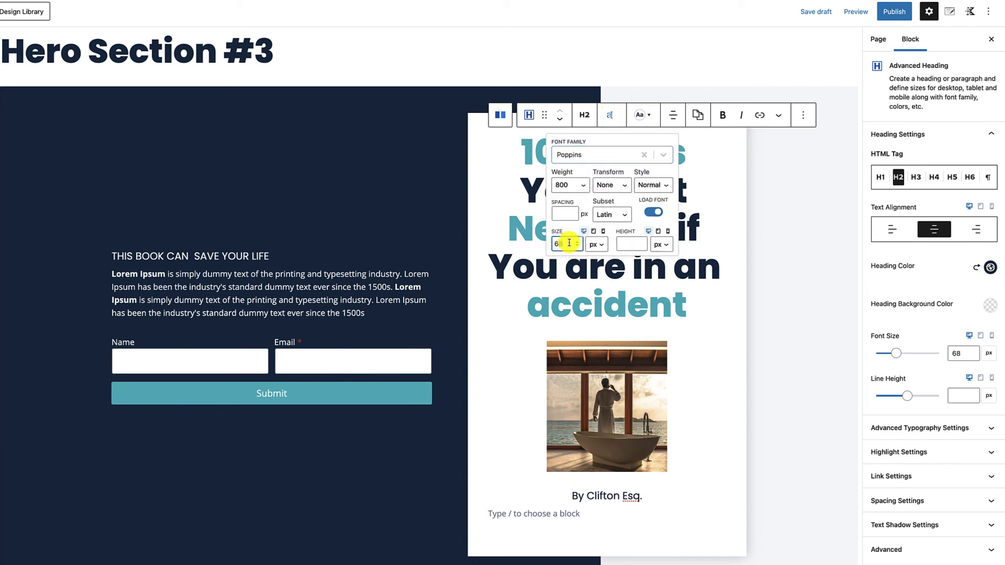
{"action": "key", "text": "BackSpace"}
{"action": "type", "text": "4"}
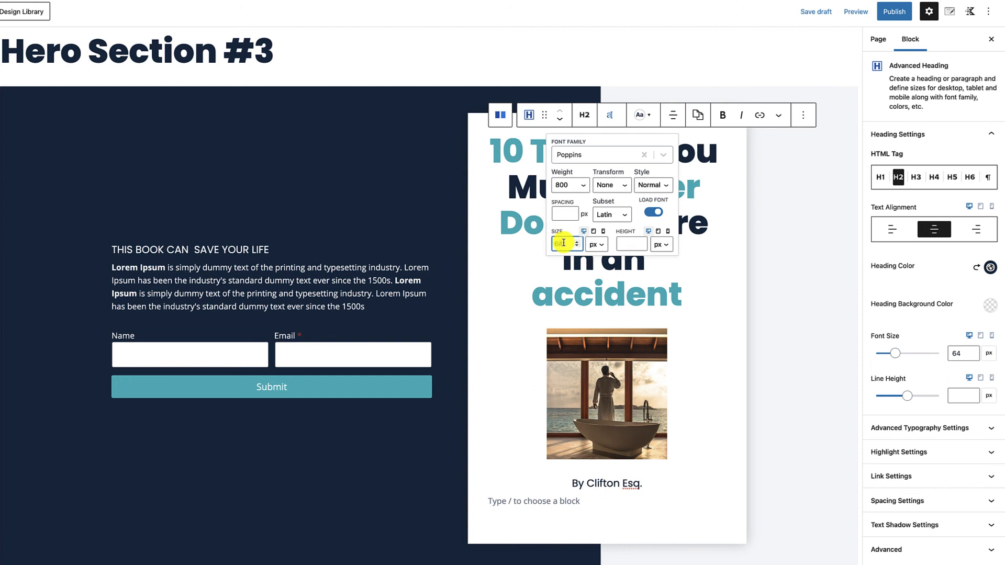
{"action": "key", "text": "BackSpace"}
{"action": "type", "text": "2"}
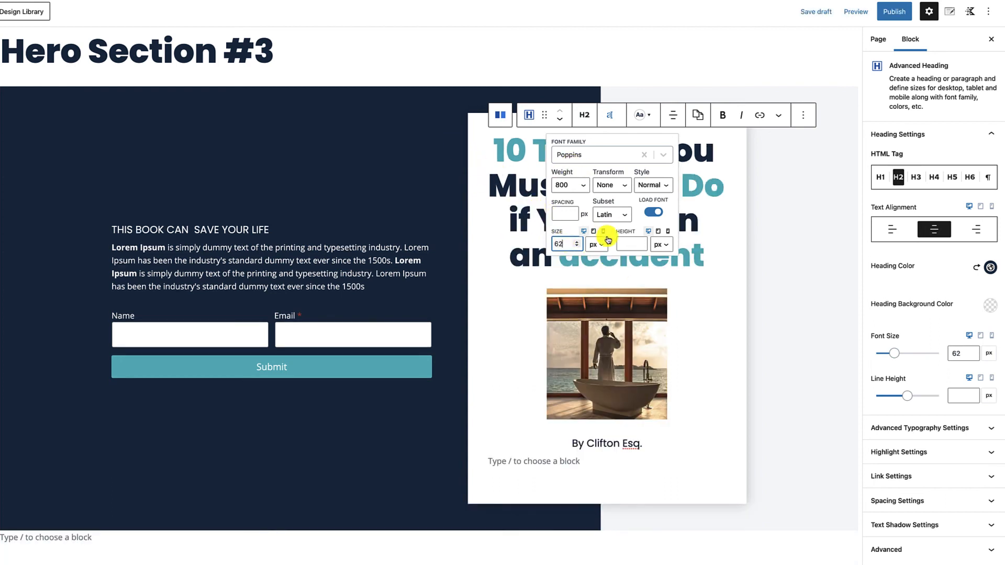
Add the layered waves divider along the bottom of the outer row layout and compare it with the finished Hero Sections page
{"action": "left_click", "coordinate": [750, 265]}
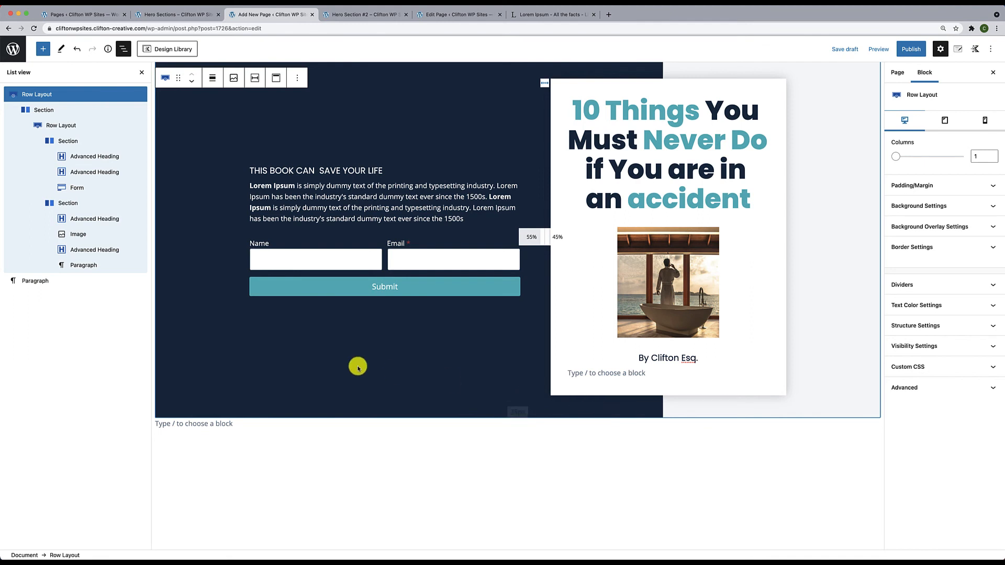
{"action": "scroll", "coordinate": [353, 364], "scroll_direction": "up", "scroll_amount": 2}
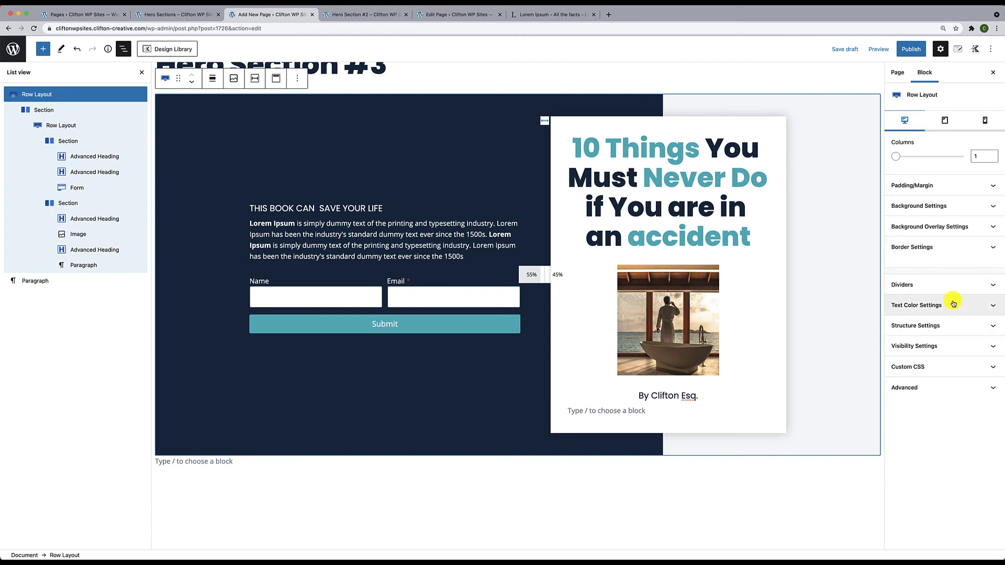
{"action": "left_click", "coordinate": [934, 295]}
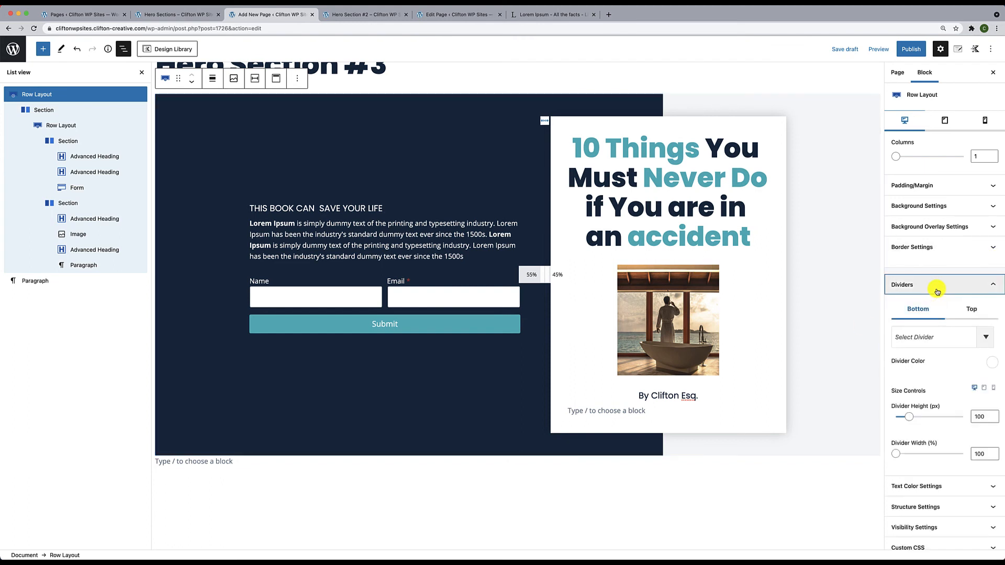
{"action": "left_click", "coordinate": [936, 338]}
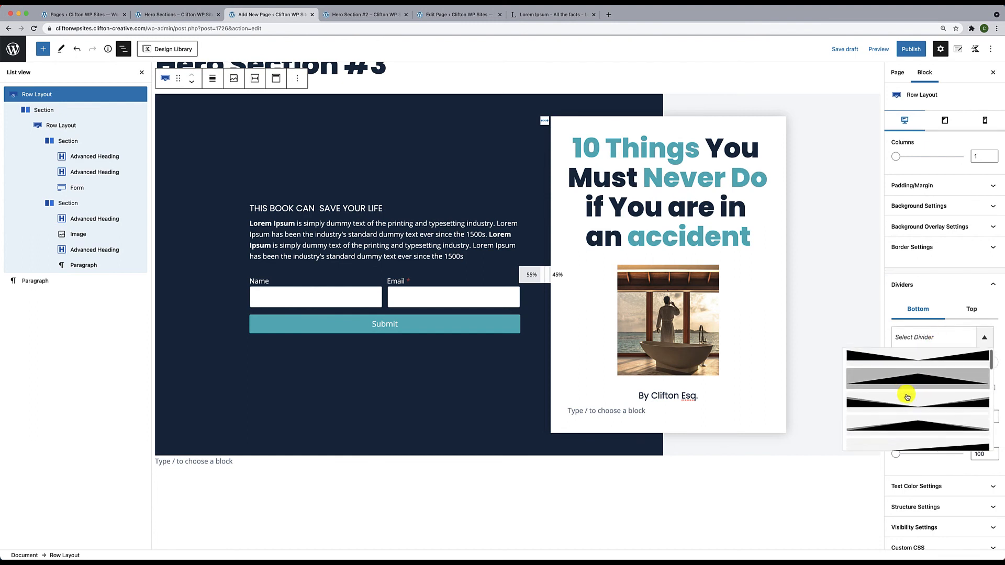
{"action": "scroll", "coordinate": [907, 397], "scroll_direction": "down", "scroll_amount": 5}
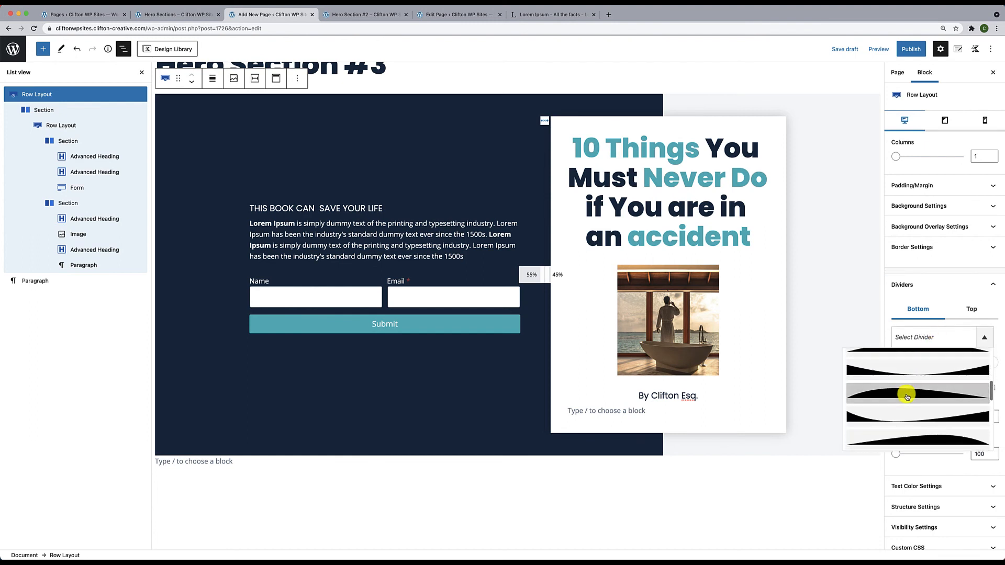
{"action": "scroll", "coordinate": [907, 397], "scroll_direction": "down", "scroll_amount": 4}
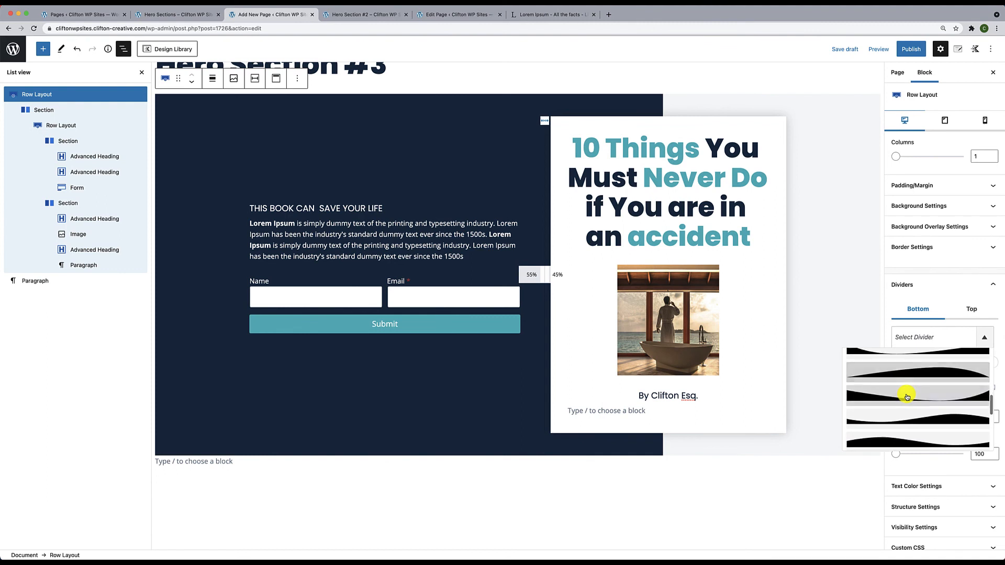
{"action": "scroll", "coordinate": [907, 396], "scroll_direction": "down", "scroll_amount": 3}
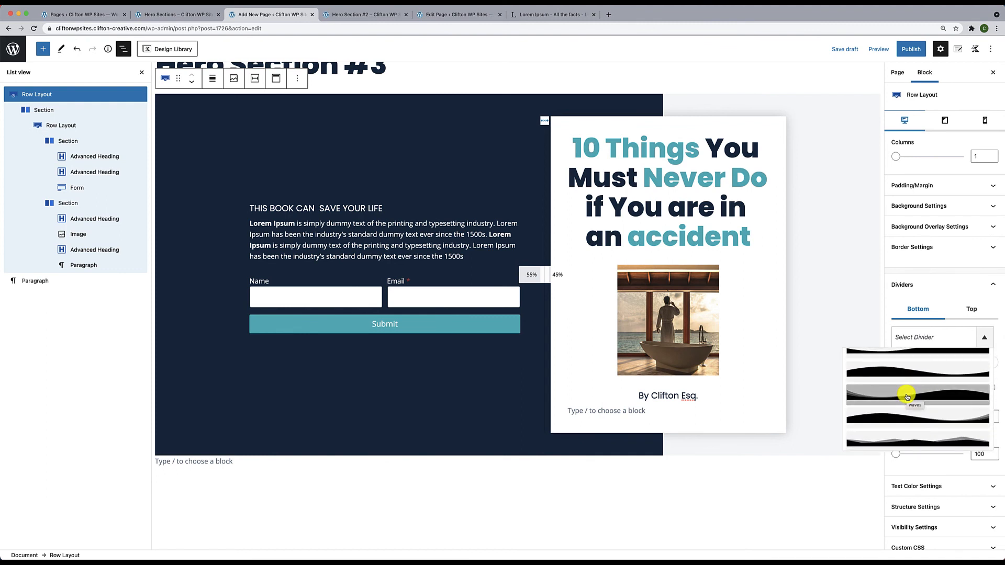
{"action": "left_click", "coordinate": [907, 397]}
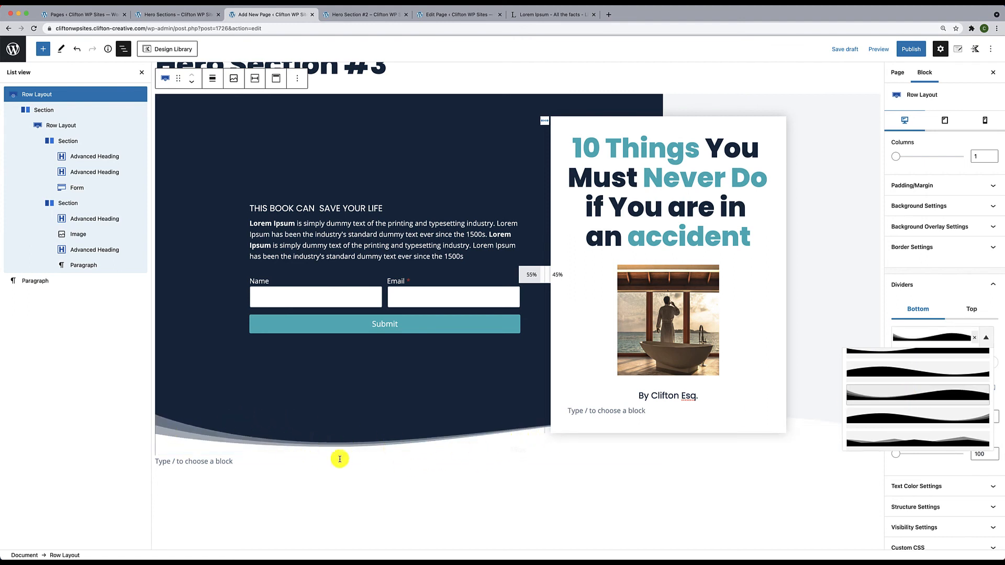
{"action": "left_click", "coordinate": [175, 15]}
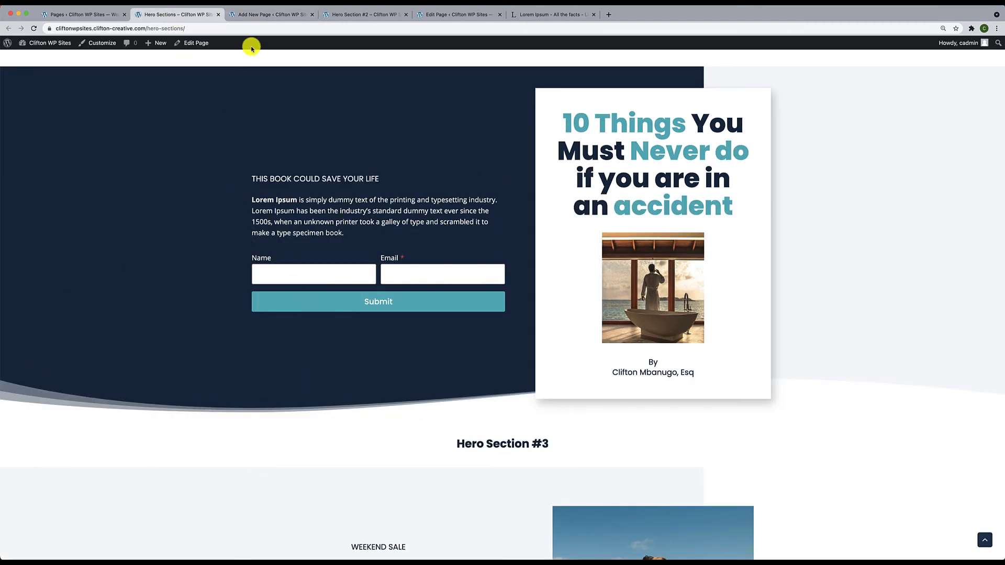
{"action": "left_click", "coordinate": [273, 16]}
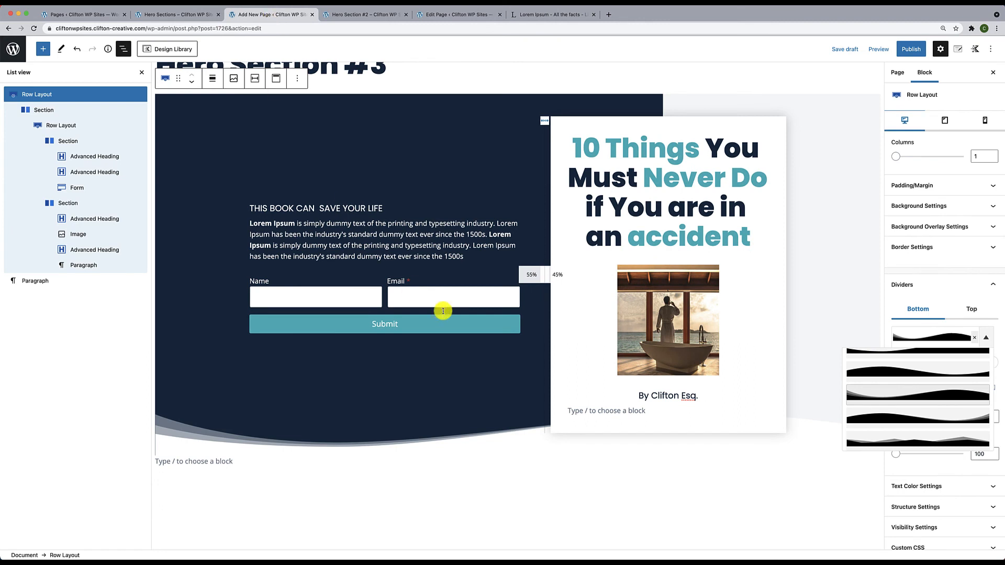
{"action": "scroll", "coordinate": [523, 442], "scroll_direction": "down", "scroll_amount": 3}
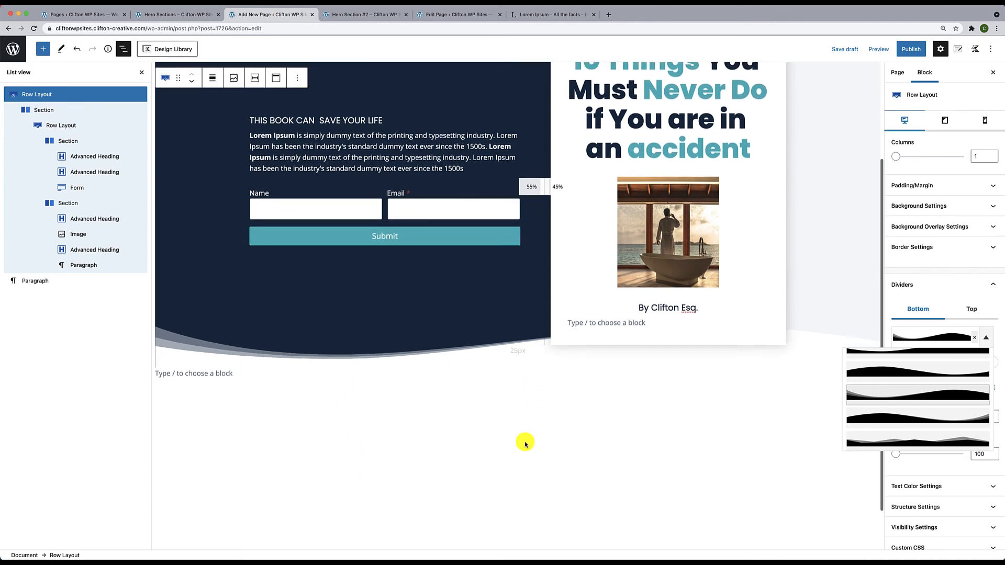
{"action": "scroll", "coordinate": [426, 352], "scroll_direction": "up", "scroll_amount": 2}
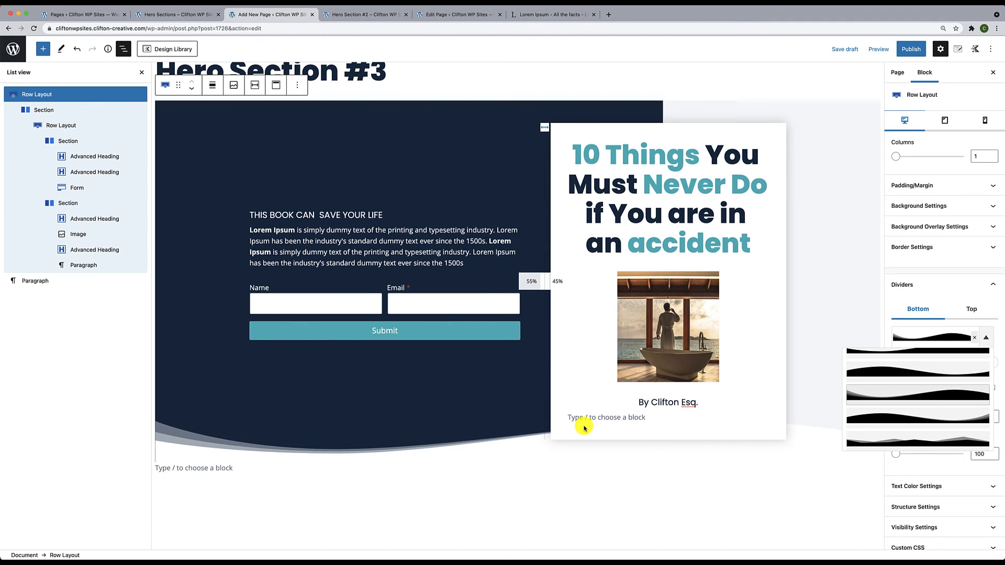
Close the block list, publish the Hero Section #3 page and view it live
{"action": "left_click", "coordinate": [141, 73]}
{"action": "left_click", "coordinate": [911, 50]}
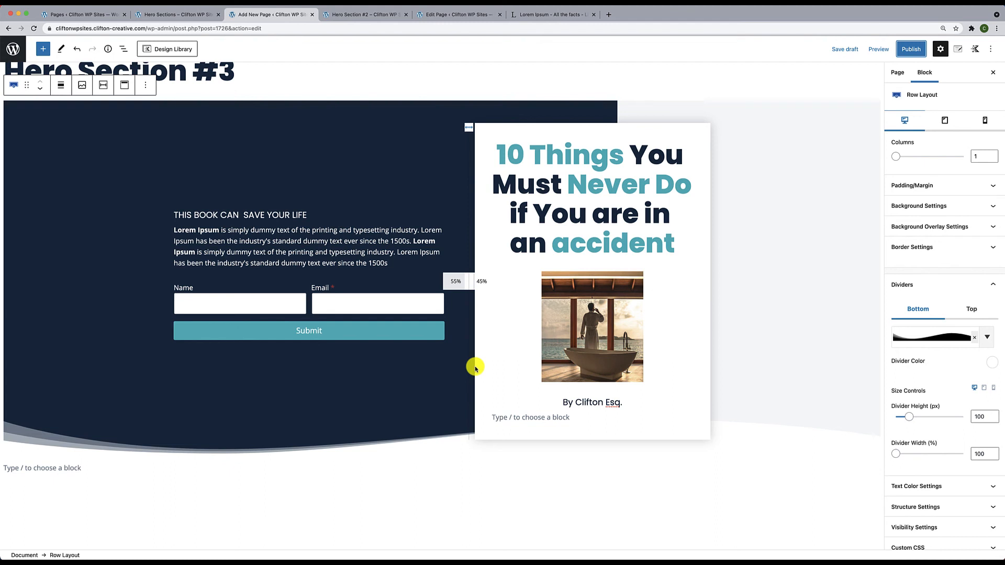
{"action": "left_click", "coordinate": [911, 48]}
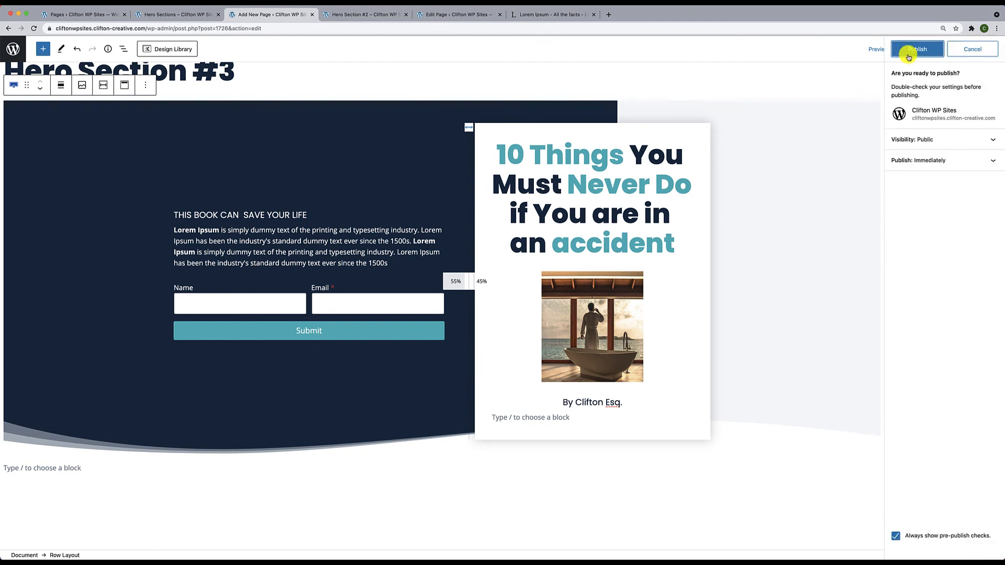
{"action": "left_click", "coordinate": [911, 50]}
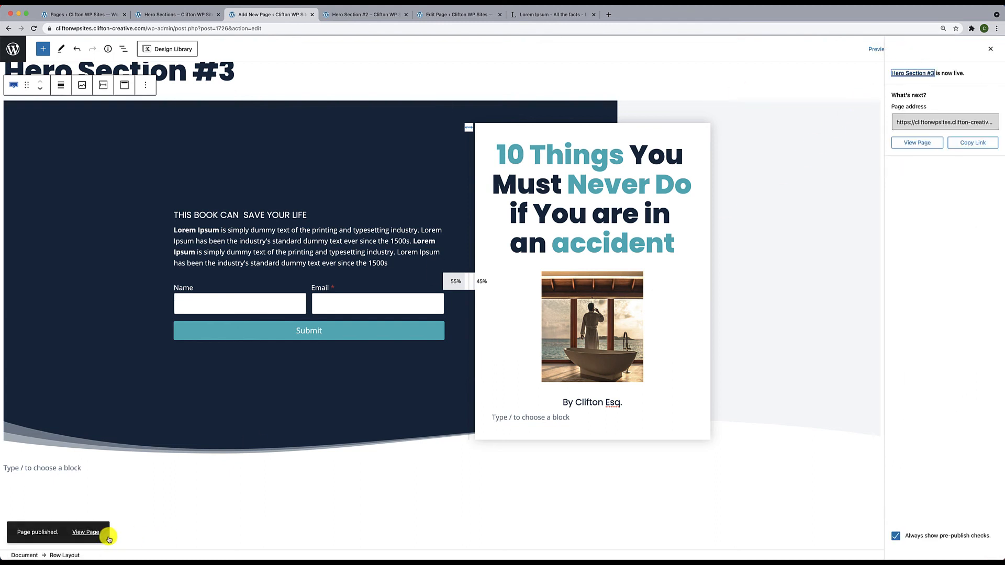
{"action": "left_click", "coordinate": [92, 533]}
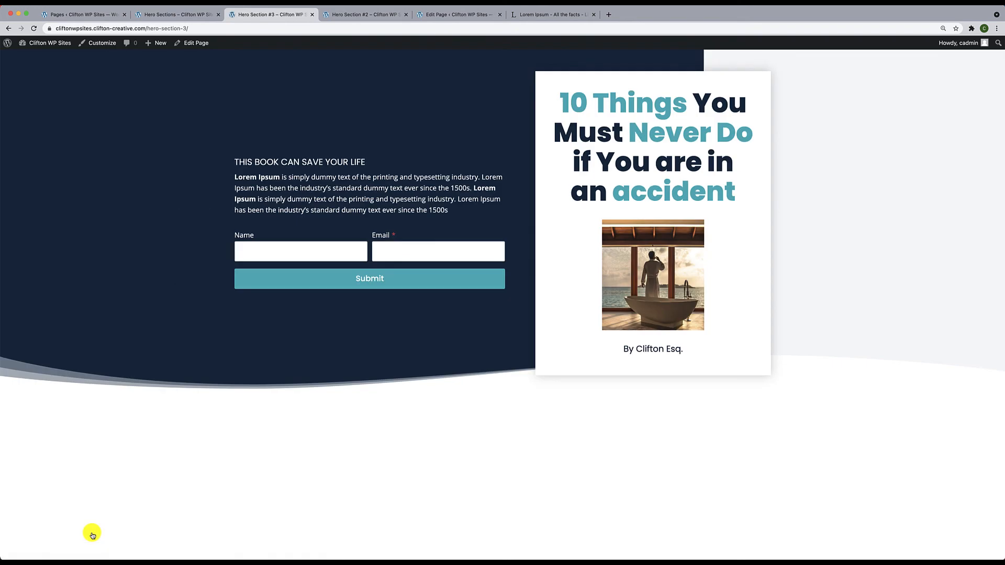
Inspect the live page with the browser's developer tools and examine its layout in the iPad device preview
{"action": "right_click", "coordinate": [188, 419]}
{"action": "left_click", "coordinate": [198, 518]}
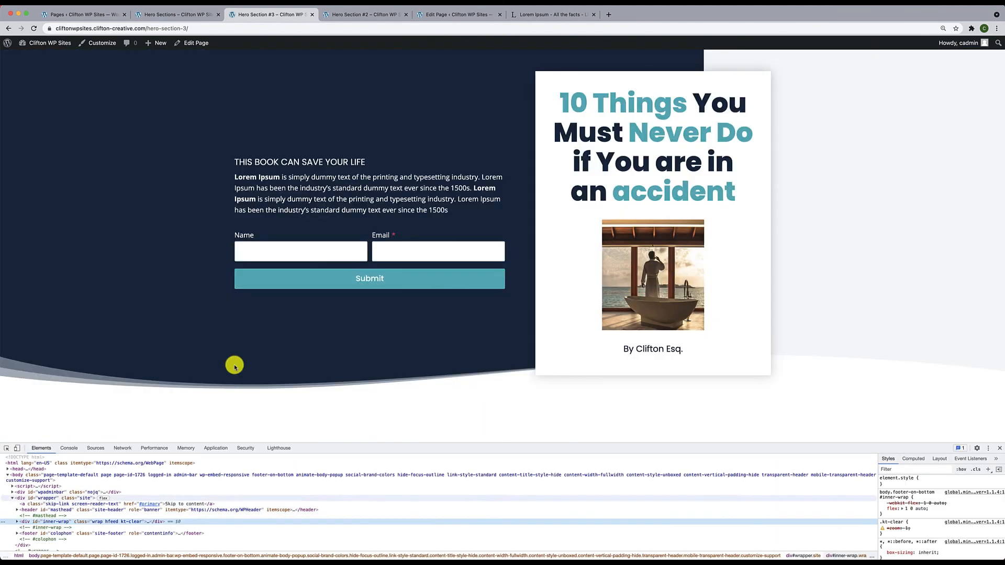
{"action": "left_click", "coordinate": [999, 449]}
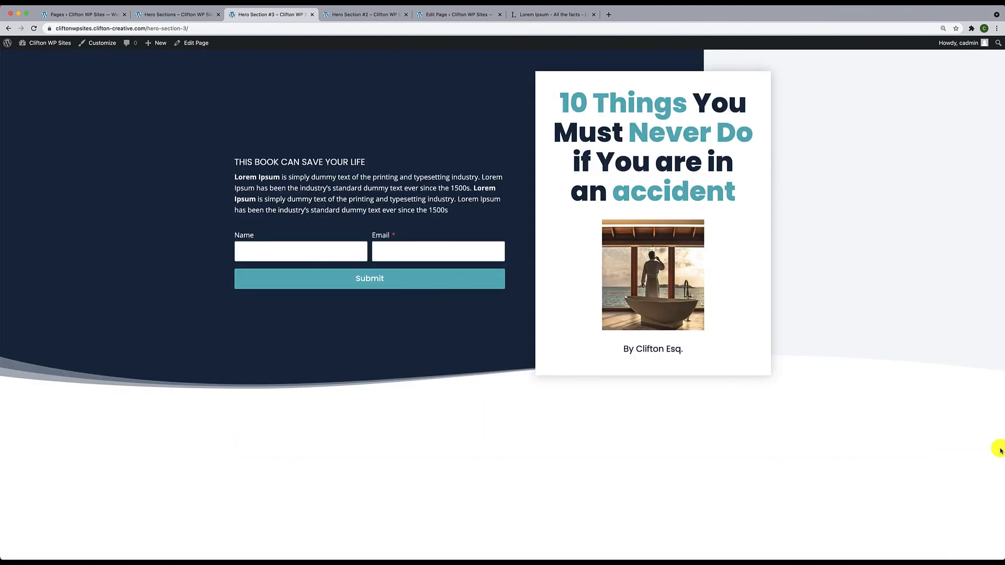
{"action": "right_click", "coordinate": [347, 392]}
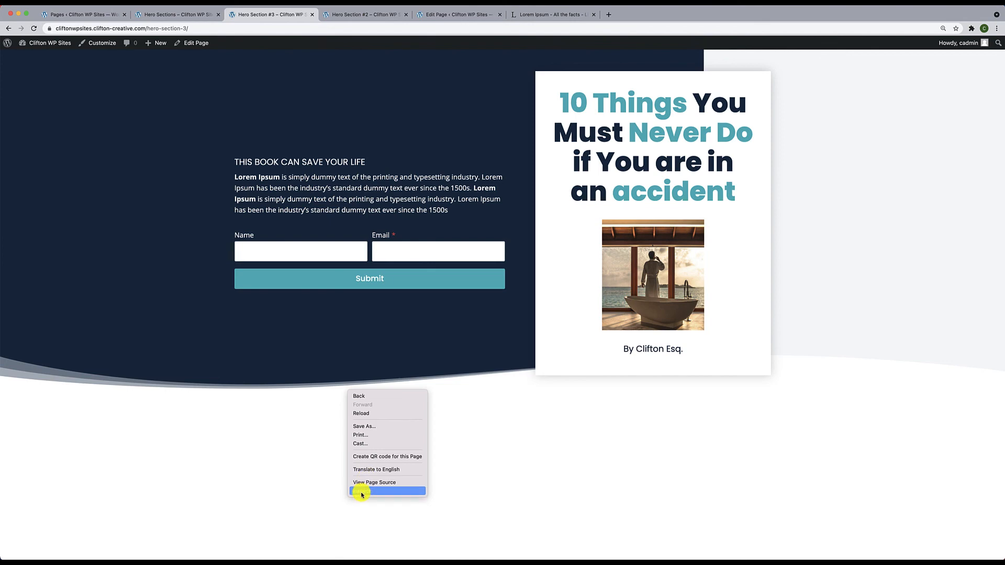
{"action": "left_click", "coordinate": [362, 492]}
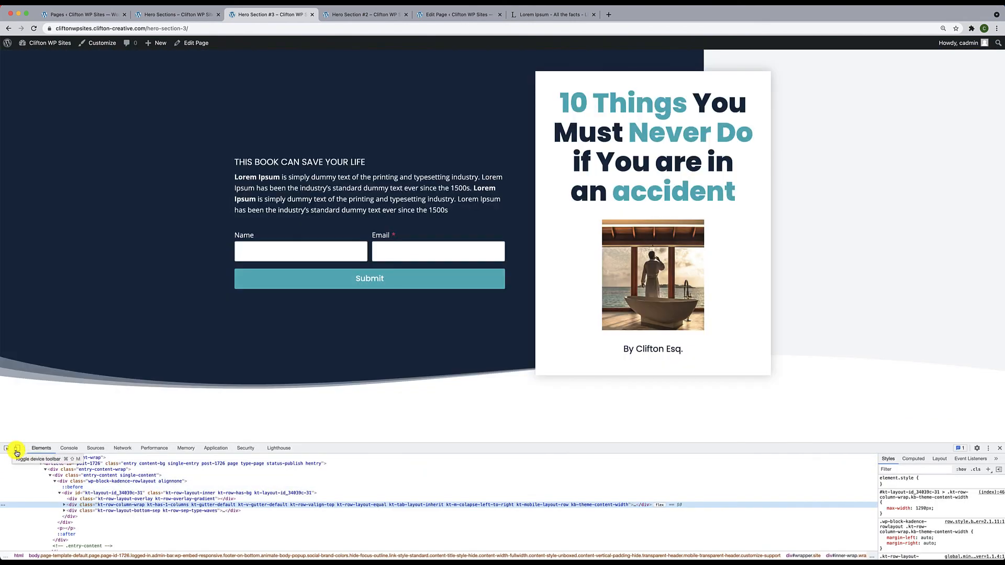
{"action": "left_click", "coordinate": [17, 450]}
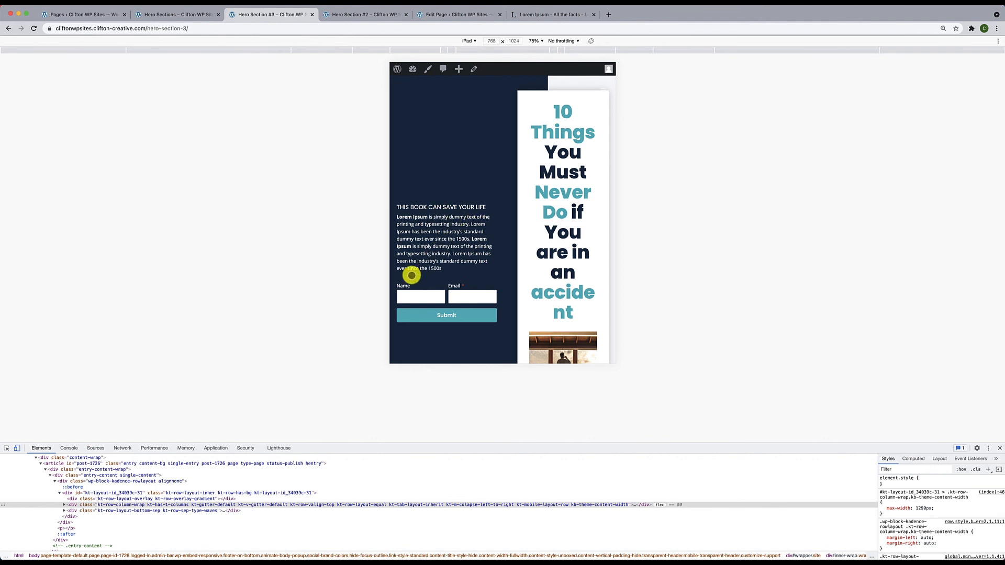
{"action": "scroll", "coordinate": [516, 233], "scroll_direction": "down", "scroll_amount": 3}
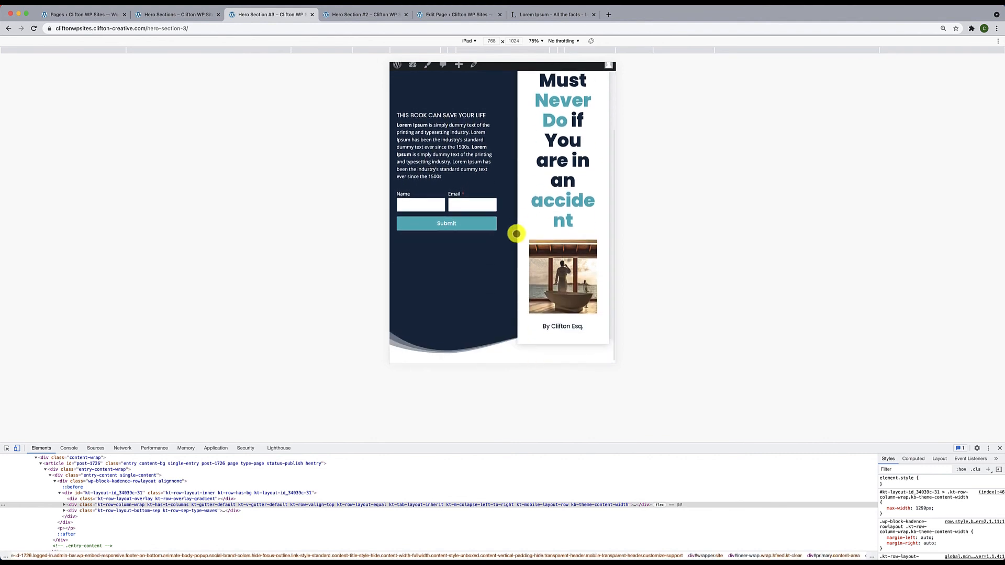
{"action": "scroll", "coordinate": [516, 234], "scroll_direction": "up", "scroll_amount": 3}
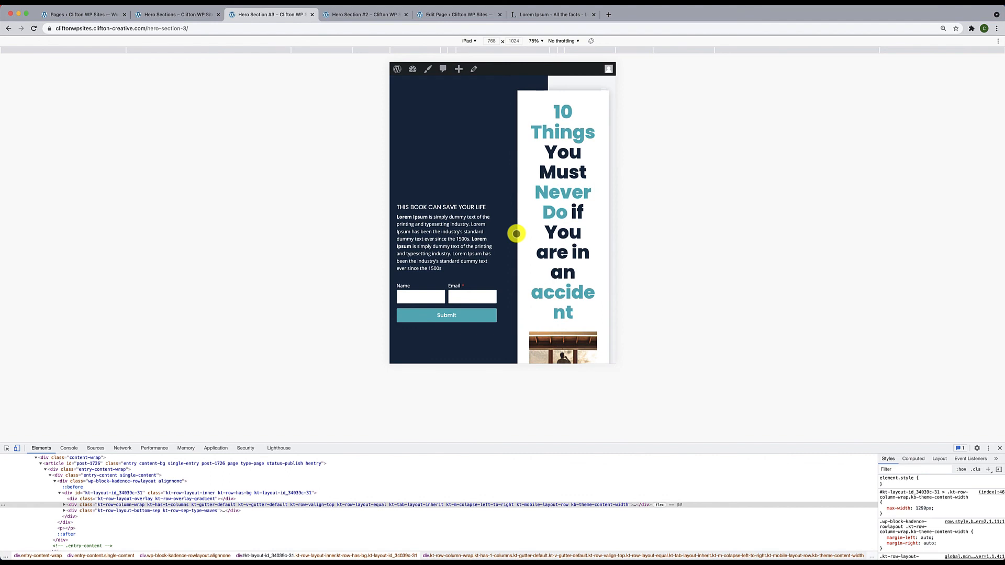
Examine the hero section in the iPhone X device preview and close the developer tools
{"action": "left_click", "coordinate": [469, 41]}
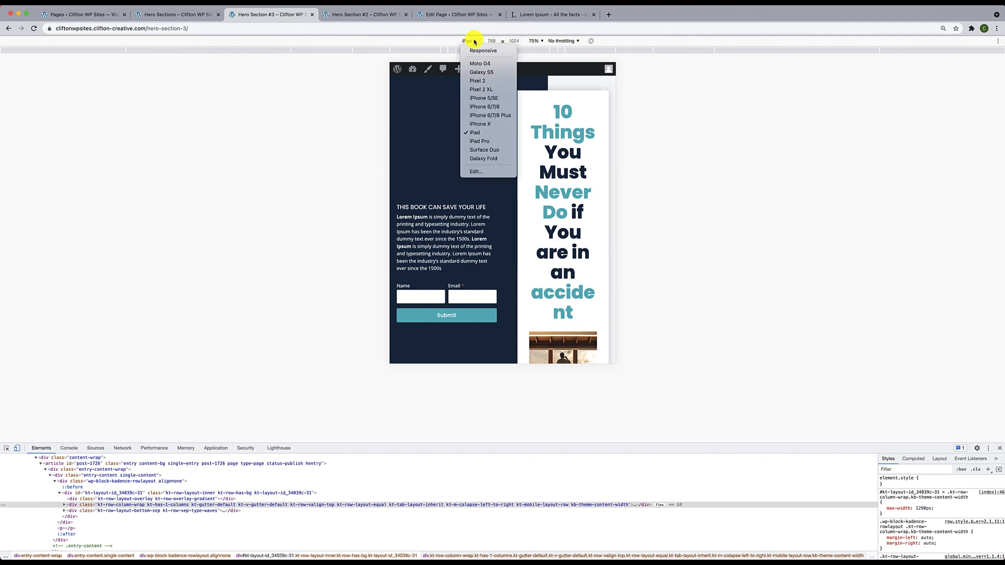
{"action": "left_click", "coordinate": [480, 125]}
{"action": "scroll", "coordinate": [466, 321], "scroll_direction": "down", "scroll_amount": 5}
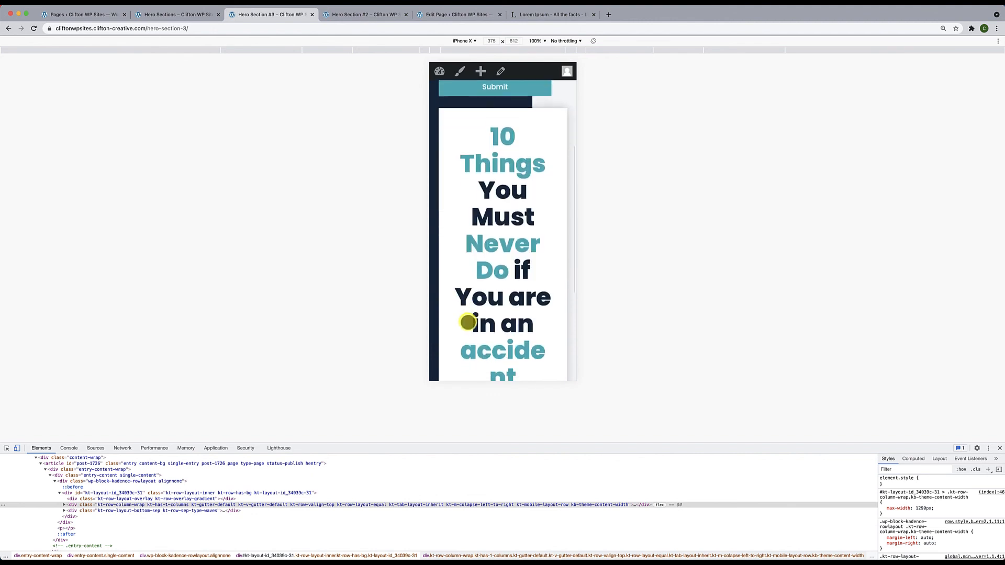
{"action": "scroll", "coordinate": [468, 322], "scroll_direction": "up", "scroll_amount": 5}
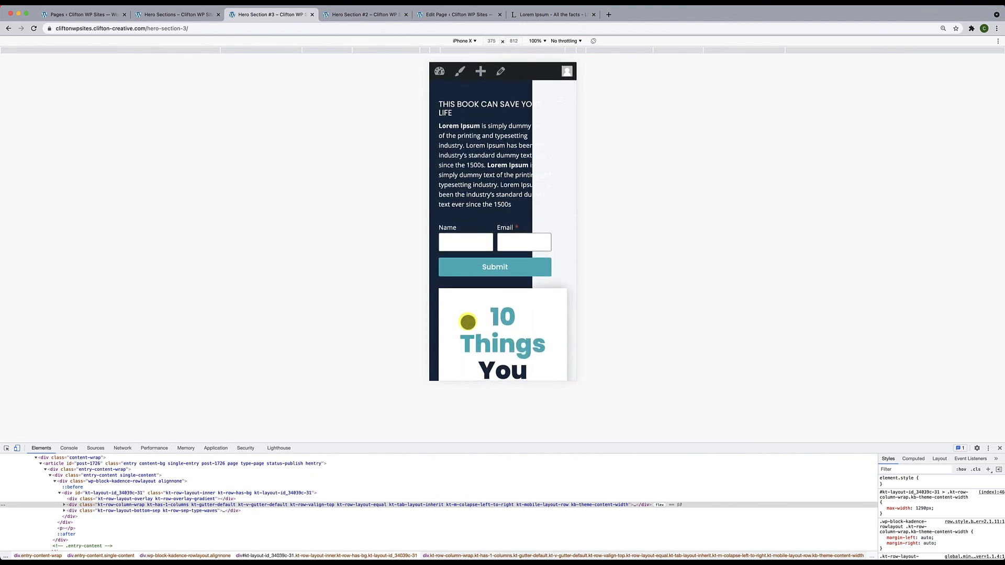
{"action": "left_click", "coordinate": [1000, 449]}
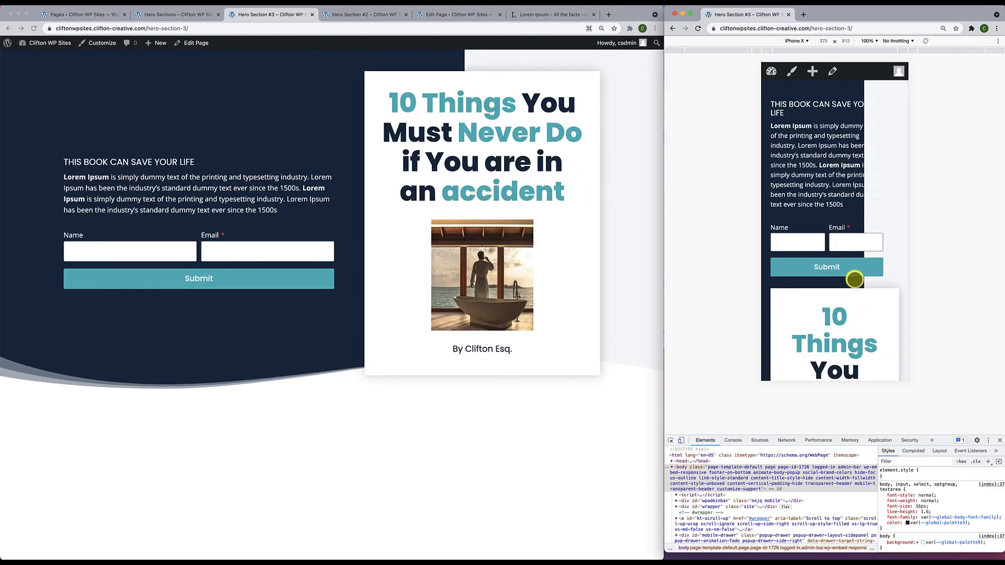
Check the full iPhone X layout in the separate preview window, and switch that window to iPad to check the tablet layout
{"action": "scroll", "coordinate": [855, 280], "scroll_direction": "up", "scroll_amount": 1}
{"action": "scroll", "coordinate": [855, 280], "scroll_direction": "down", "scroll_amount": 7}
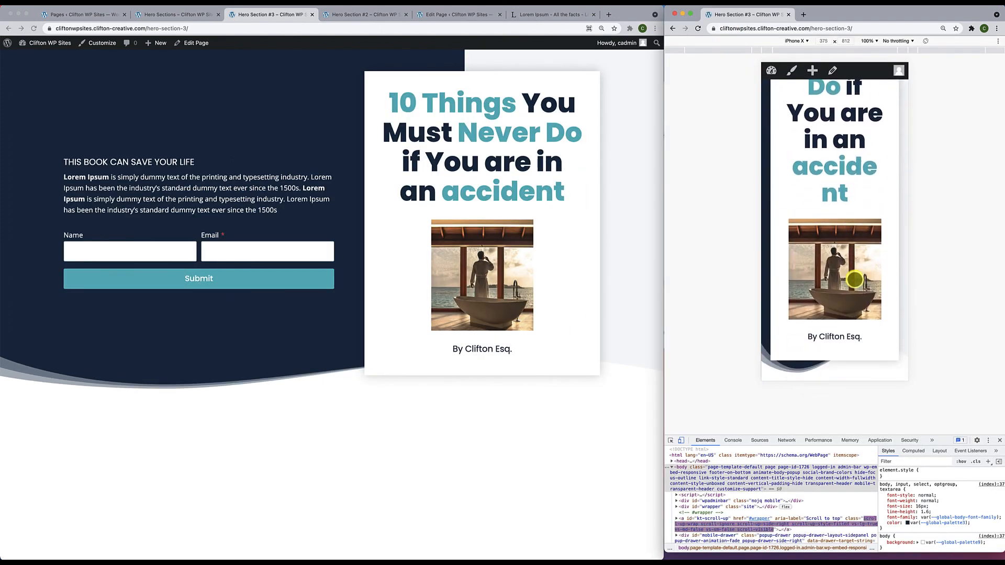
{"action": "scroll", "coordinate": [855, 279], "scroll_direction": "up", "scroll_amount": 7}
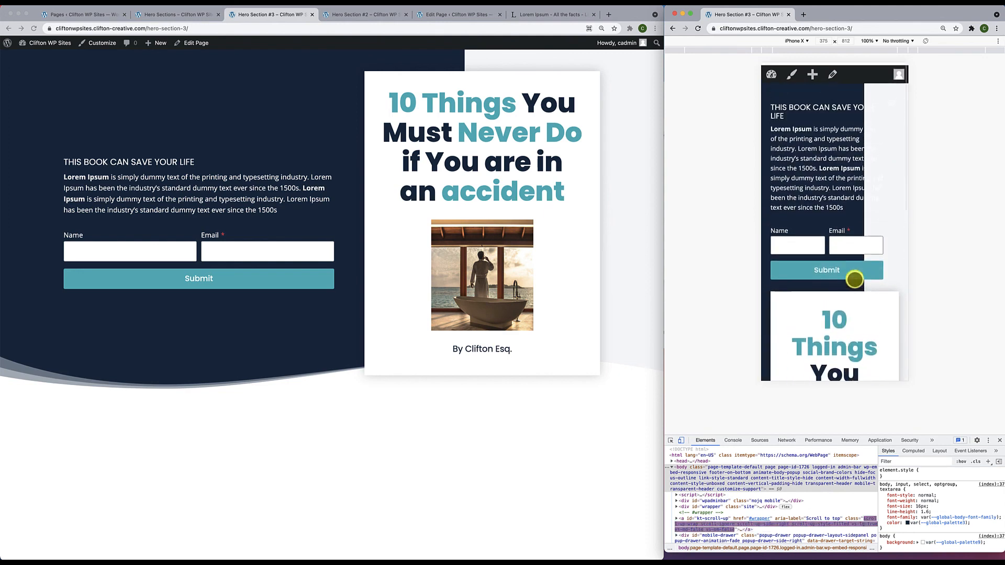
{"action": "left_click", "coordinate": [796, 41]}
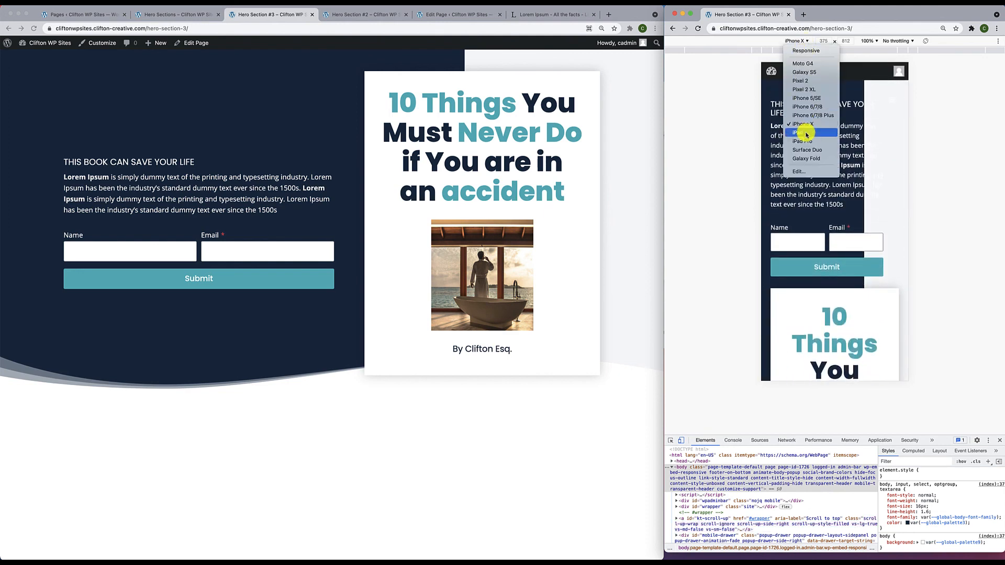
{"action": "left_click", "coordinate": [806, 134]}
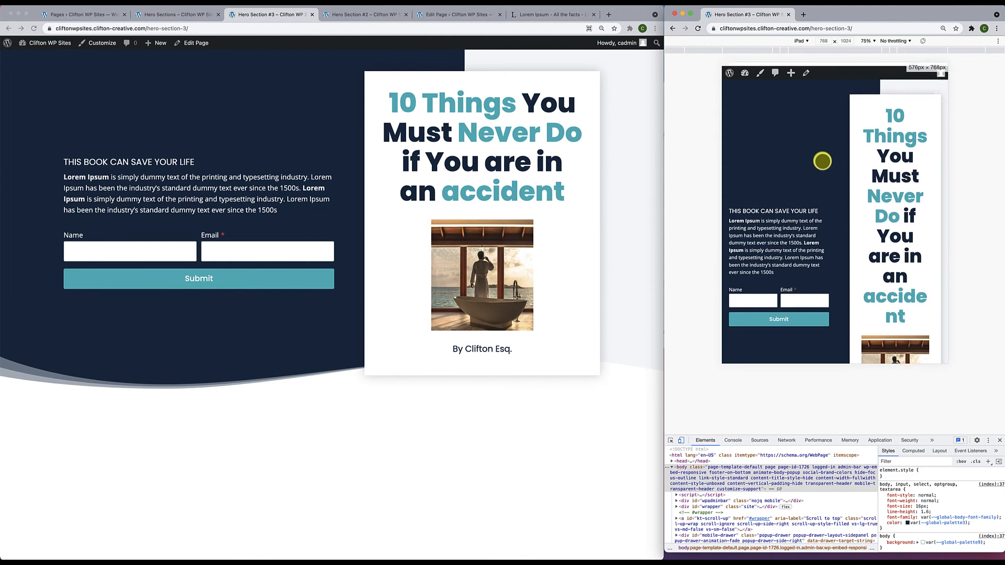
{"action": "scroll", "coordinate": [822, 161], "scroll_direction": "down", "scroll_amount": 3}
{"action": "scroll", "coordinate": [822, 162], "scroll_direction": "up", "scroll_amount": 3}
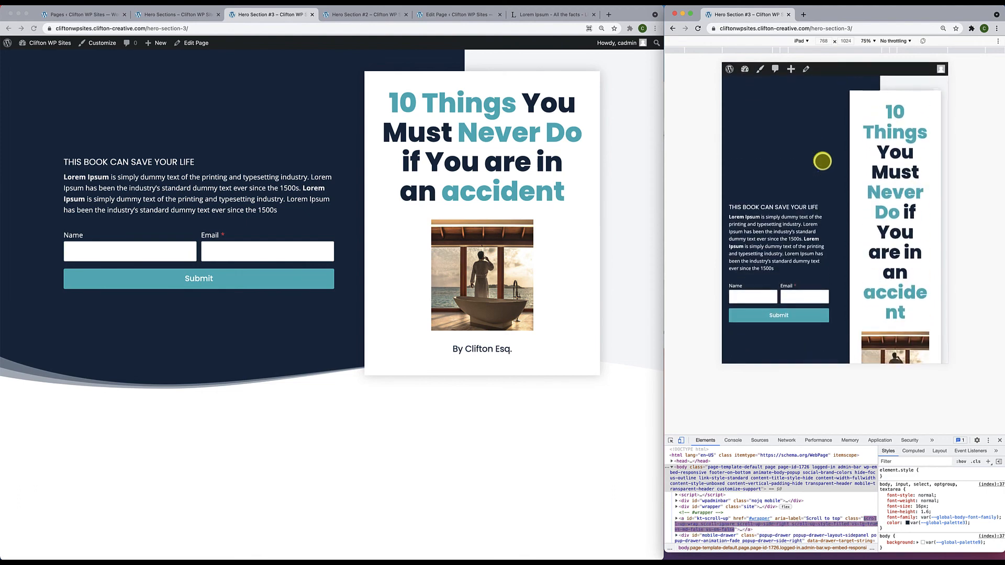
Reopen the Hero Section #3 page for editing and select its outer row layout
{"action": "left_click", "coordinate": [266, 75]}
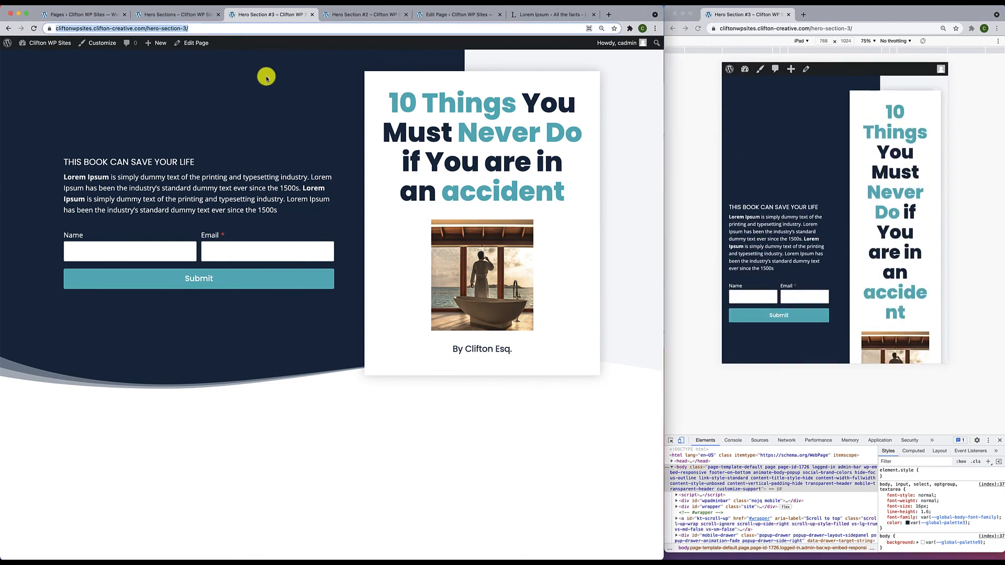
{"action": "left_click", "coordinate": [196, 47]}
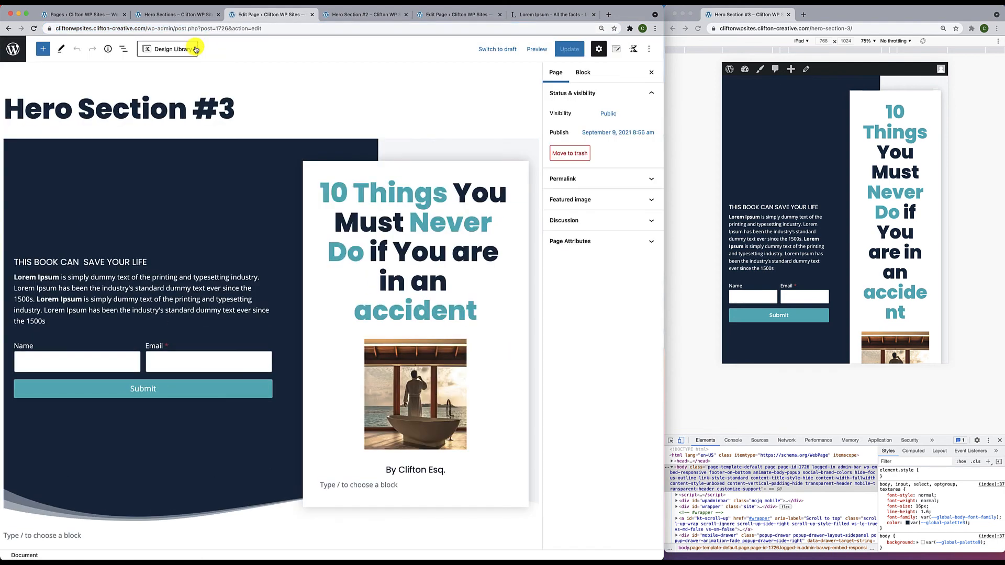
{"action": "left_click", "coordinate": [188, 147]}
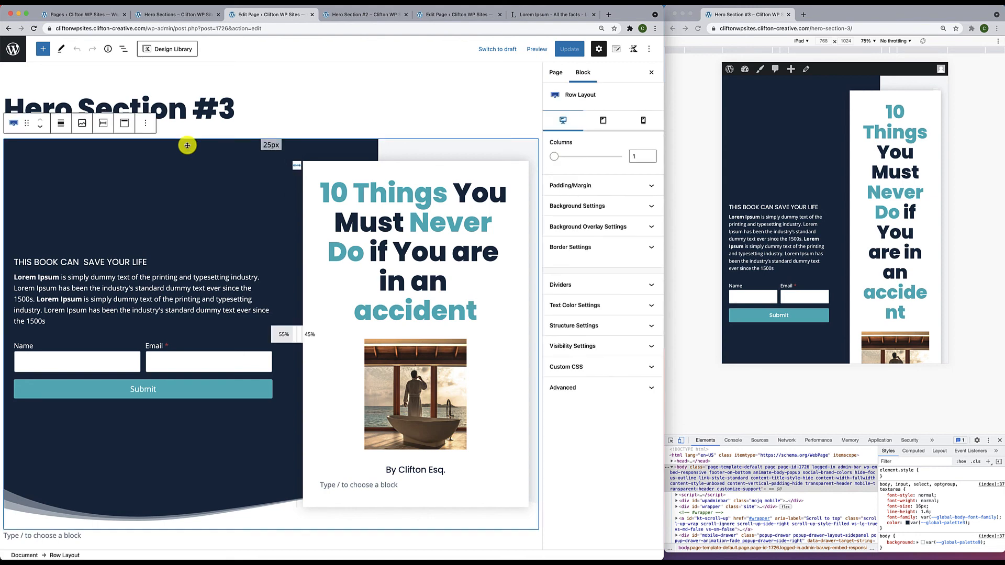
{"action": "left_click", "coordinate": [124, 49]}
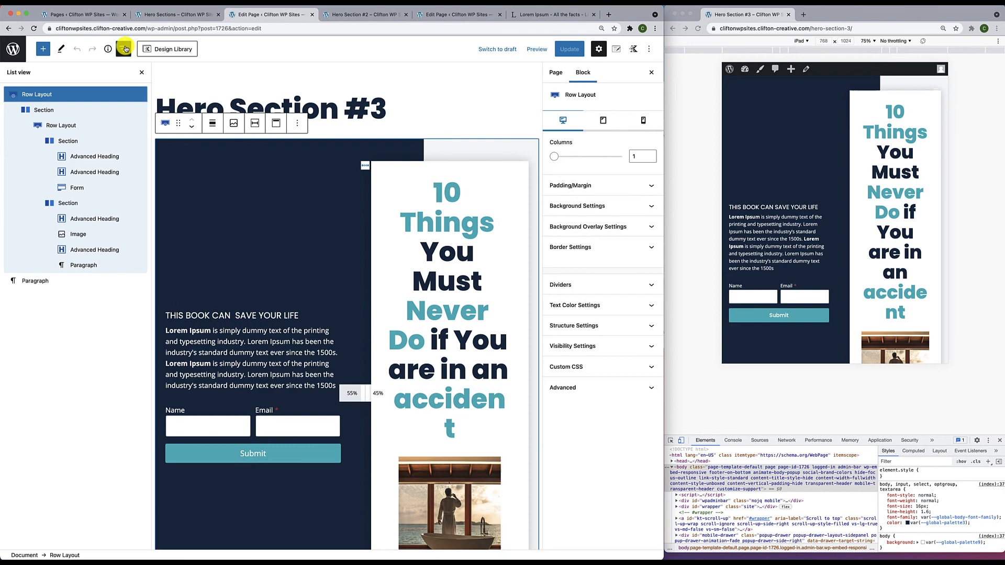
{"action": "left_click", "coordinate": [59, 96]}
{"action": "left_click", "coordinate": [141, 72]}
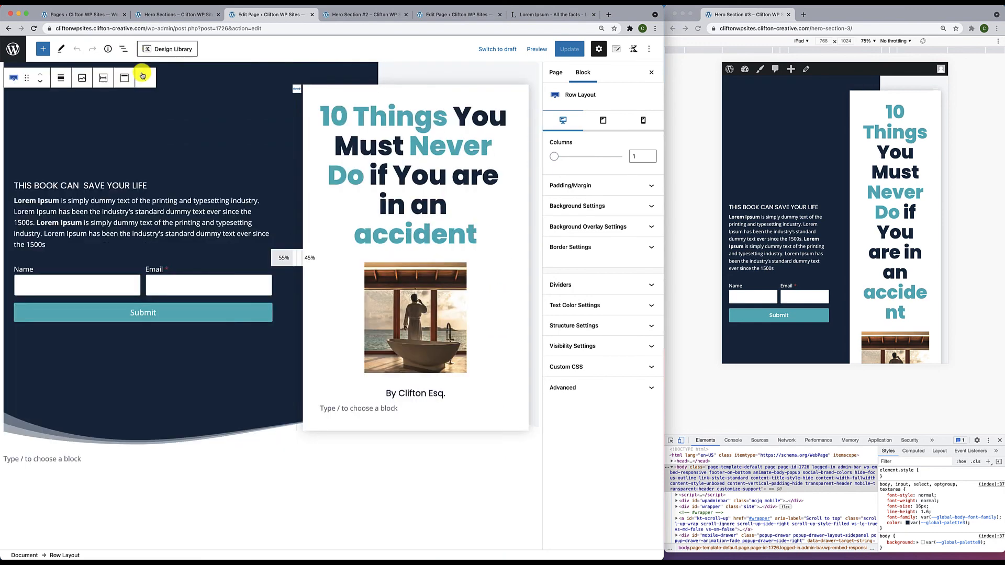
{"action": "left_click", "coordinate": [246, 75]}
{"action": "left_click", "coordinate": [265, 67]}
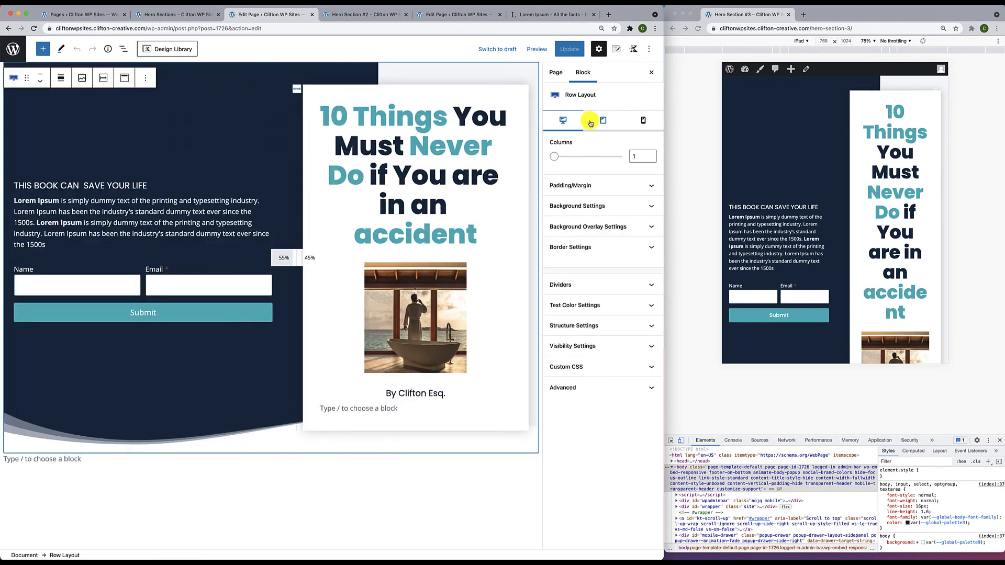
Switch the editor to the tablet view and set the book title heading's tablet font size to 30 px
{"action": "left_click", "coordinate": [605, 124]}
{"action": "left_click", "coordinate": [605, 122]}
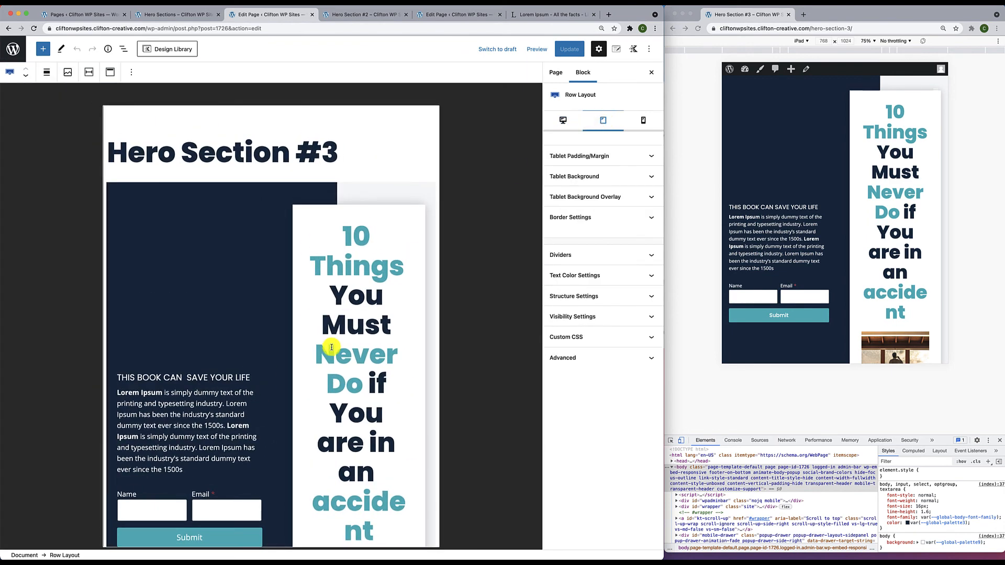
{"action": "scroll", "coordinate": [331, 347], "scroll_direction": "down", "scroll_amount": 2}
{"action": "scroll", "coordinate": [331, 347], "scroll_direction": "down", "scroll_amount": 1}
{"action": "scroll", "coordinate": [331, 347], "scroll_direction": "up", "scroll_amount": 1}
{"action": "scroll", "coordinate": [332, 347], "scroll_direction": "down", "scroll_amount": 1}
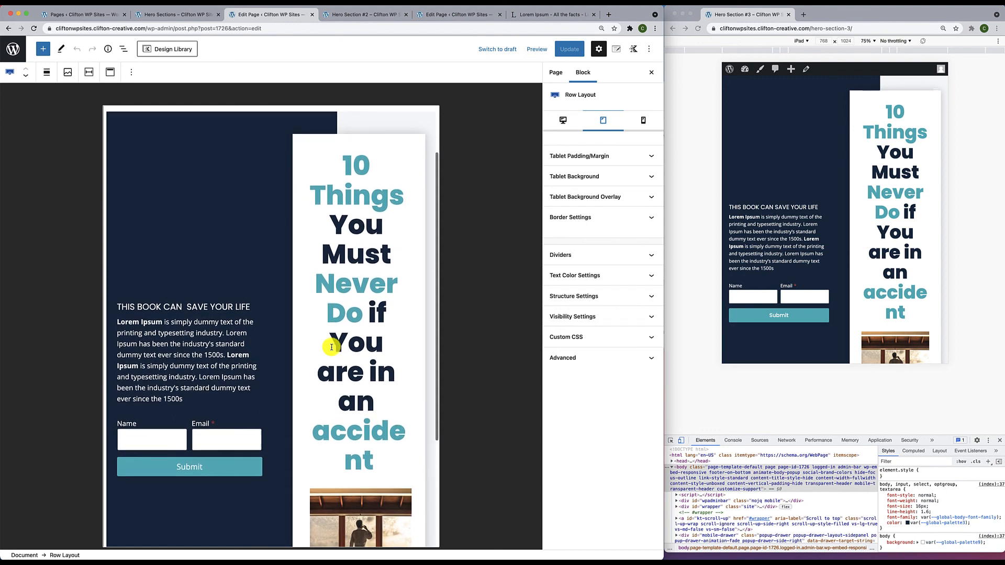
{"action": "scroll", "coordinate": [332, 347], "scroll_direction": "down", "scroll_amount": 3}
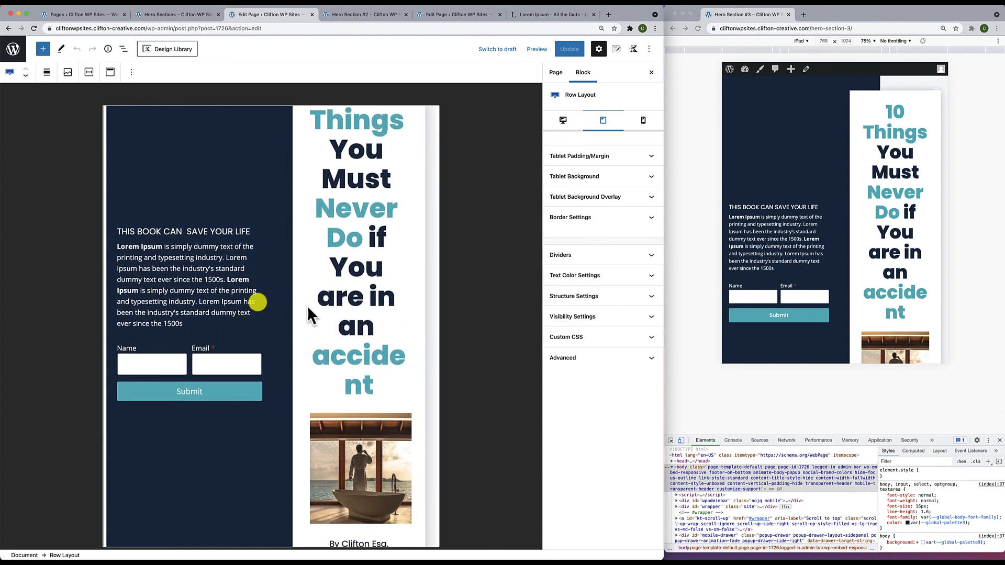
{"action": "scroll", "coordinate": [321, 304], "scroll_direction": "up", "scroll_amount": 2}
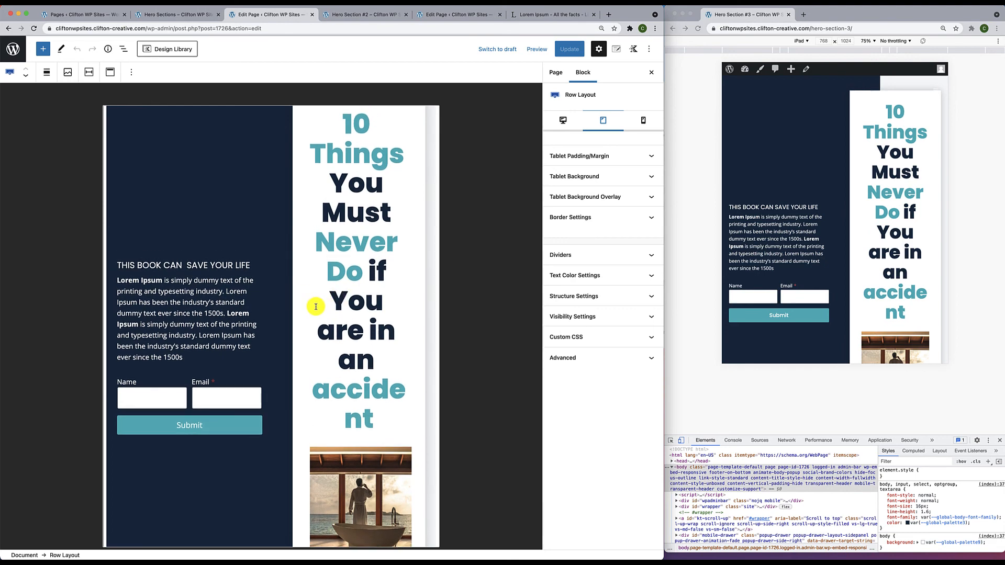
{"action": "scroll", "coordinate": [316, 310], "scroll_direction": "up", "scroll_amount": 5}
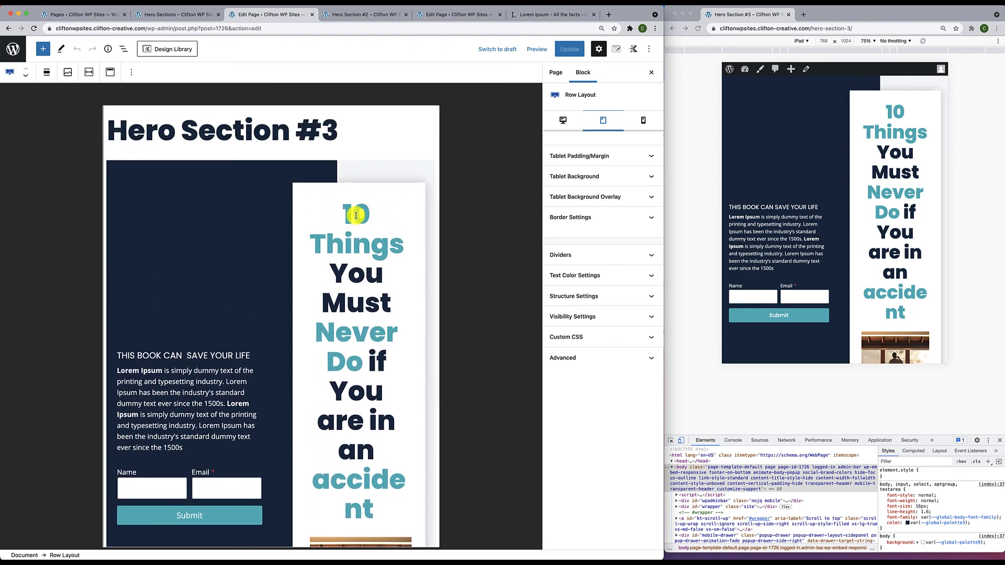
{"action": "left_click", "coordinate": [356, 215]}
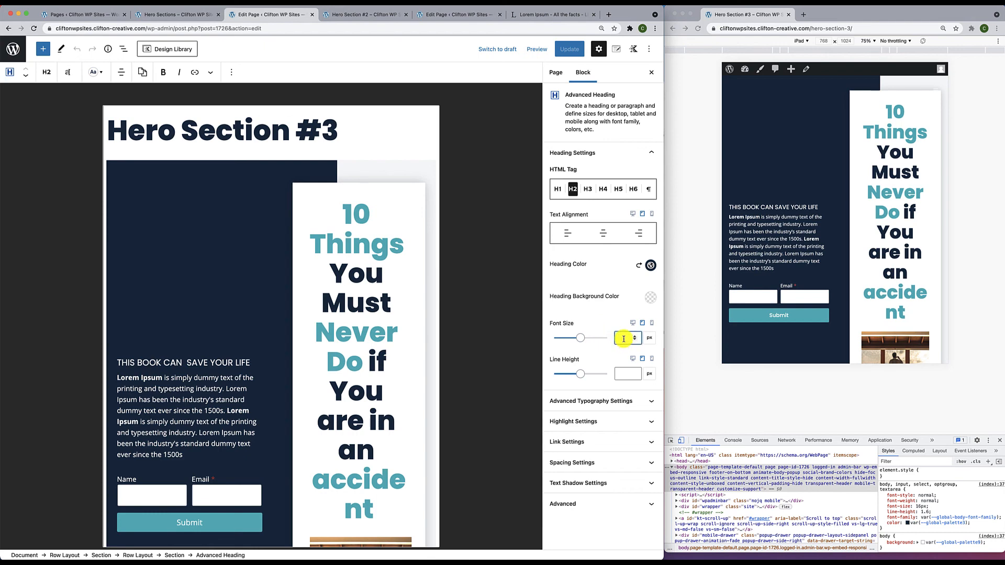
{"action": "type", "text": "30"}
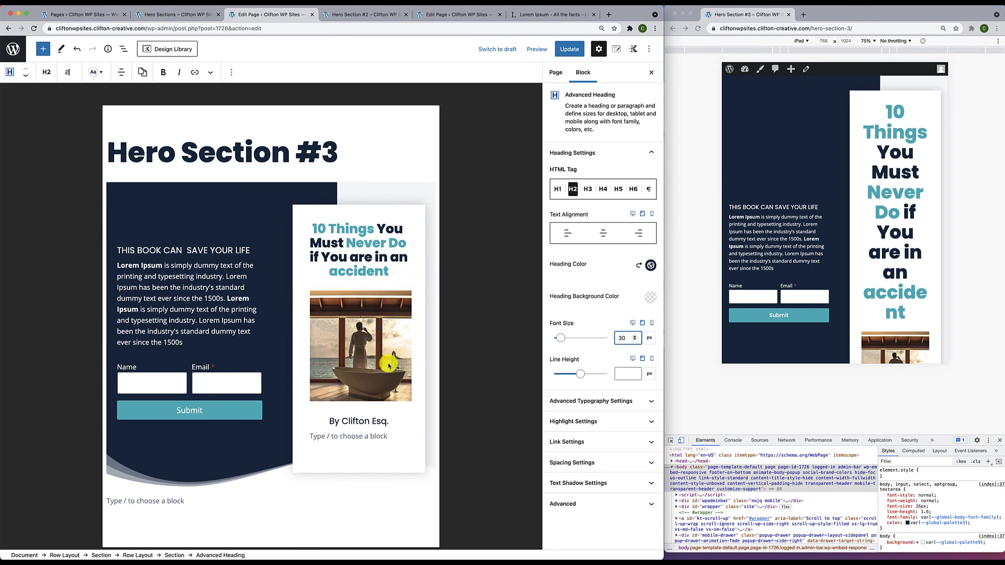
Set the tablet font size of the author line below the book image to 16 px
{"action": "mouse_move", "coordinate": [370, 415]}
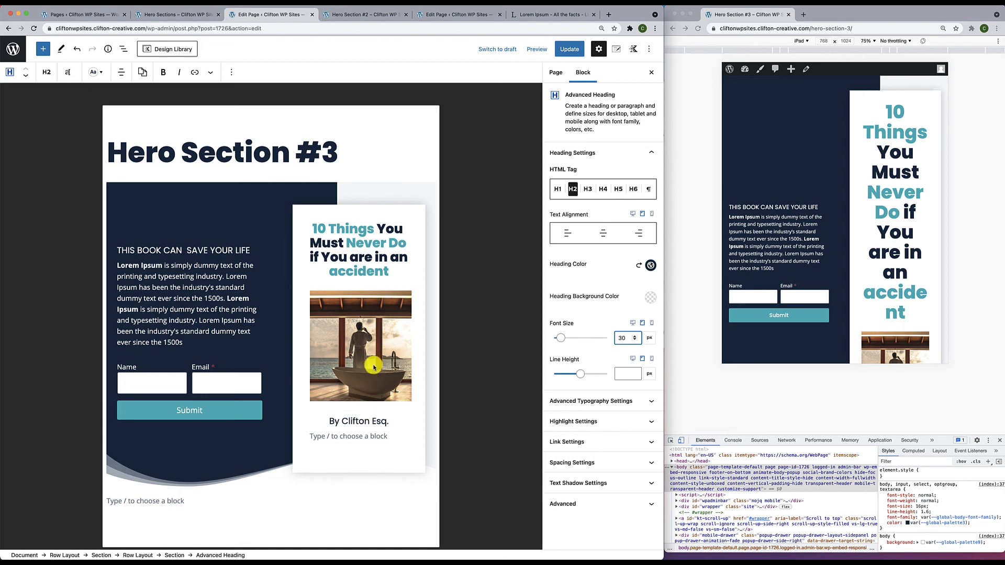
{"action": "left_click", "coordinate": [359, 420]}
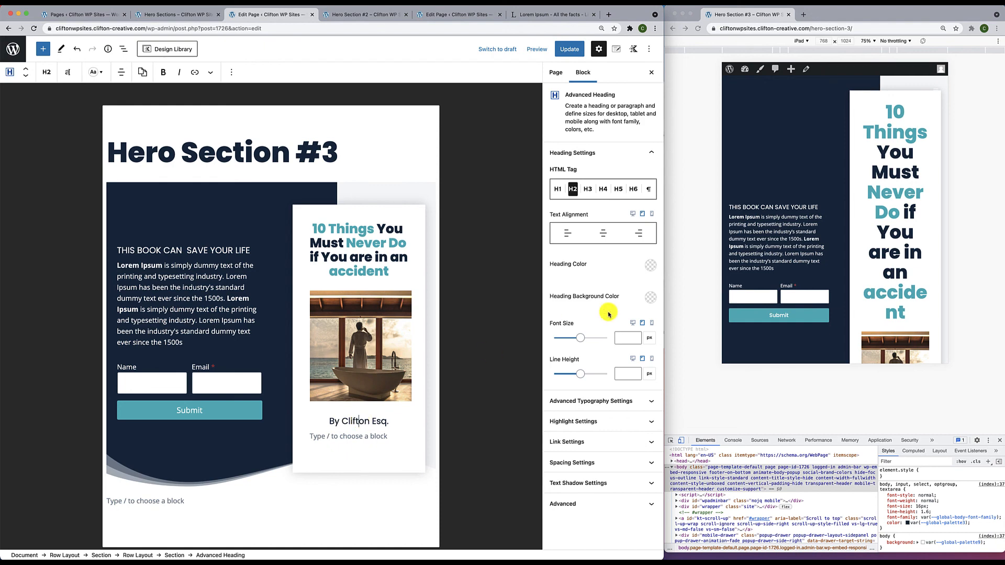
{"action": "left_click", "coordinate": [624, 338]}
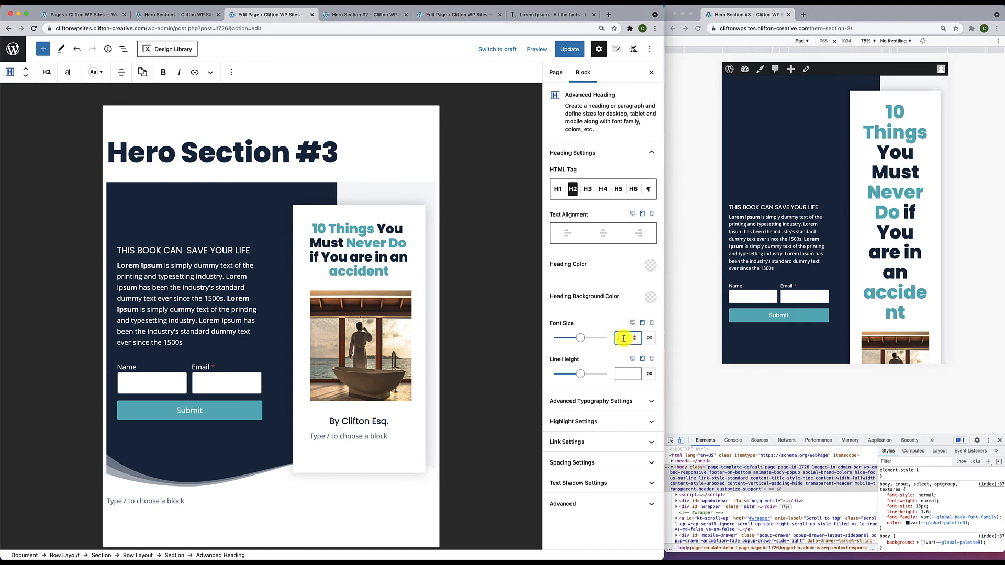
{"action": "type", "text": "16"}
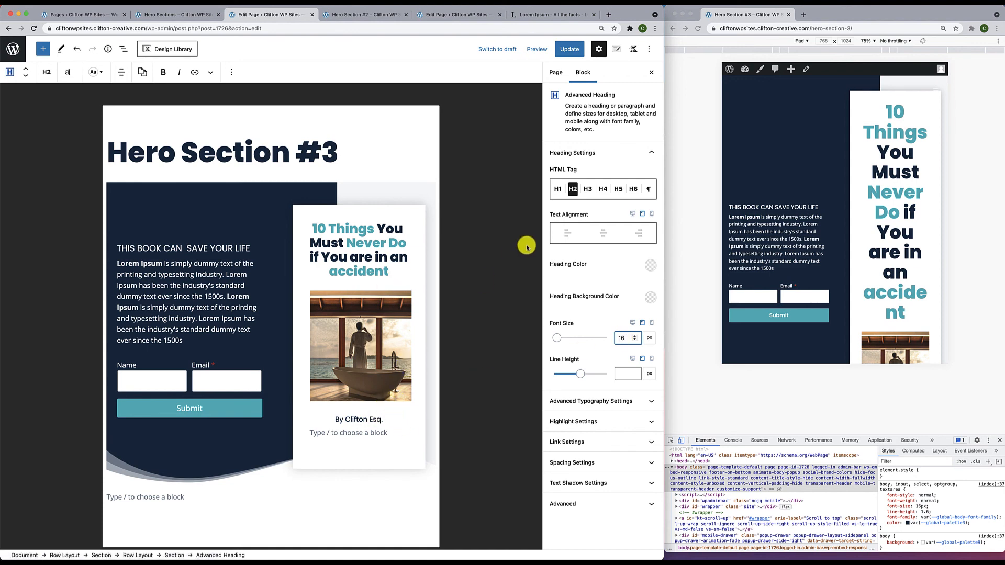
Set the tablet font size to 18 px for the "THIS BOOK CAN SAVE YOUR LIFE" heading and 16 px for the Lorem Ipsum text below it
{"action": "left_click", "coordinate": [213, 247]}
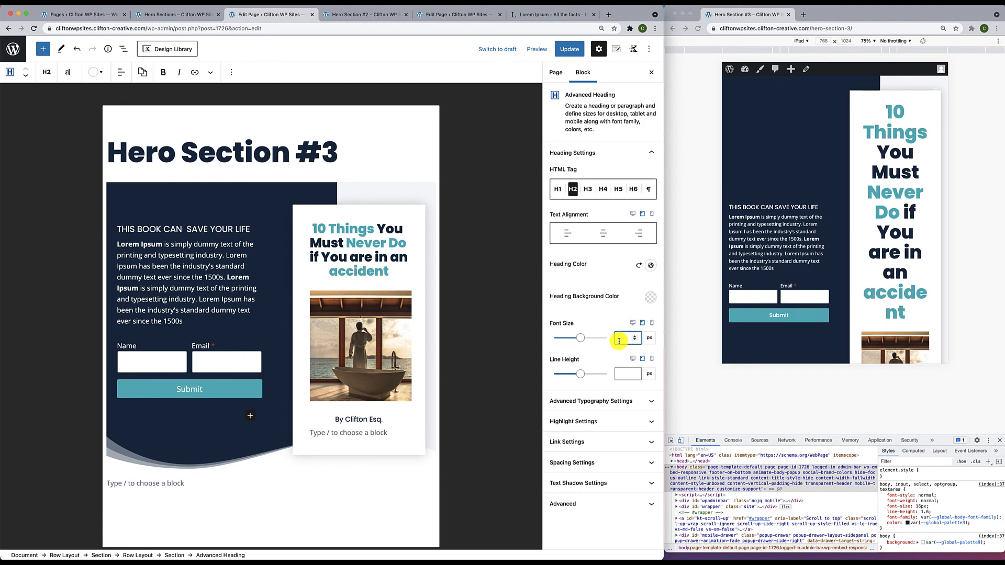
{"action": "type", "text": "18"}
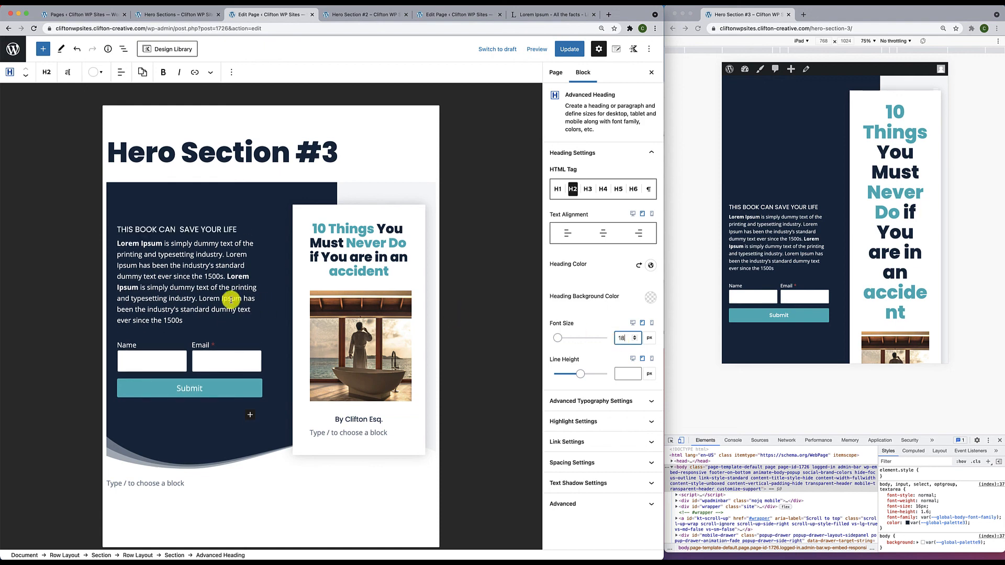
{"action": "left_click", "coordinate": [207, 264]}
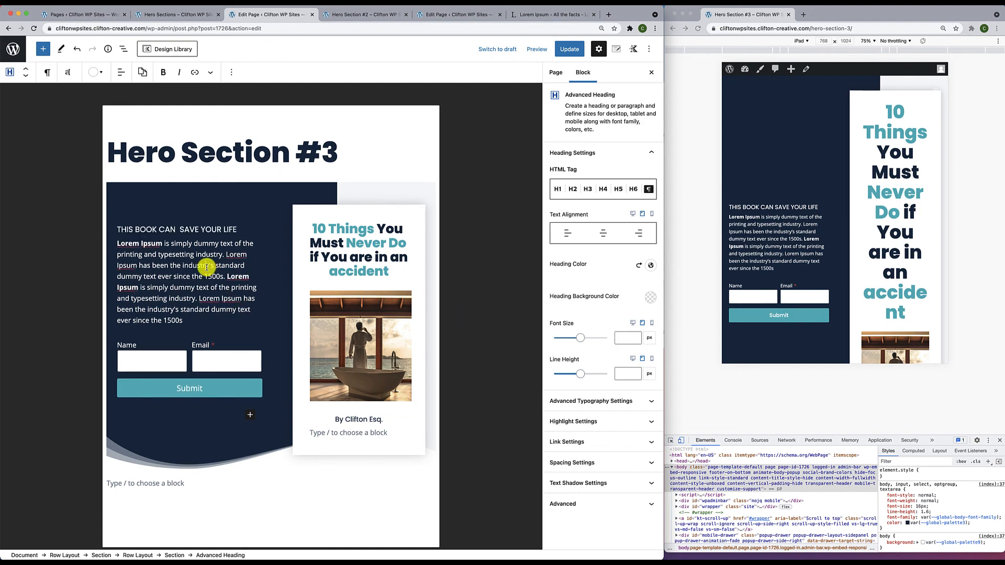
{"action": "left_click", "coordinate": [621, 339]}
{"action": "type", "text": "16"}
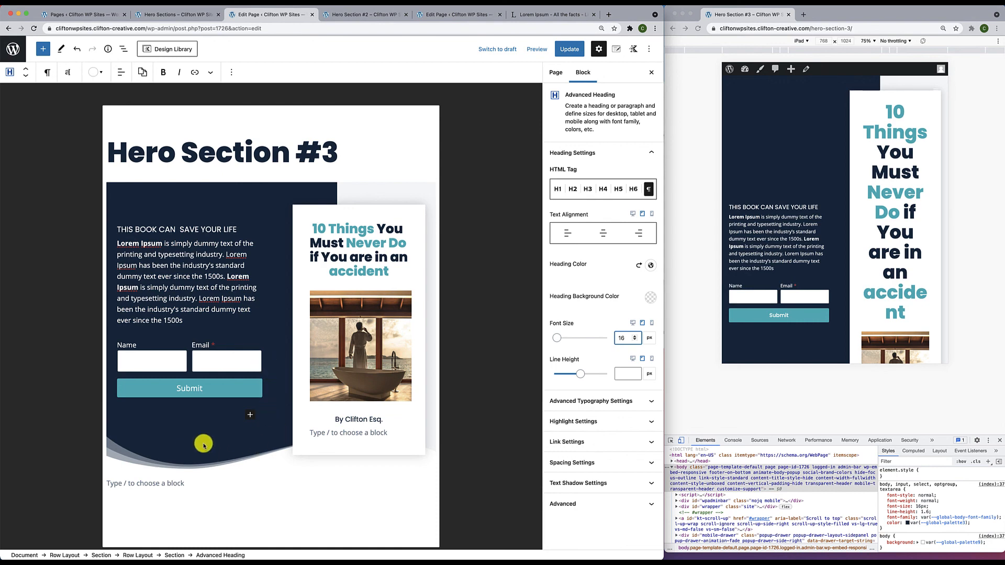
Save the page update and reload the iPad preview window to check the tablet layout
{"action": "left_click", "coordinate": [569, 49]}
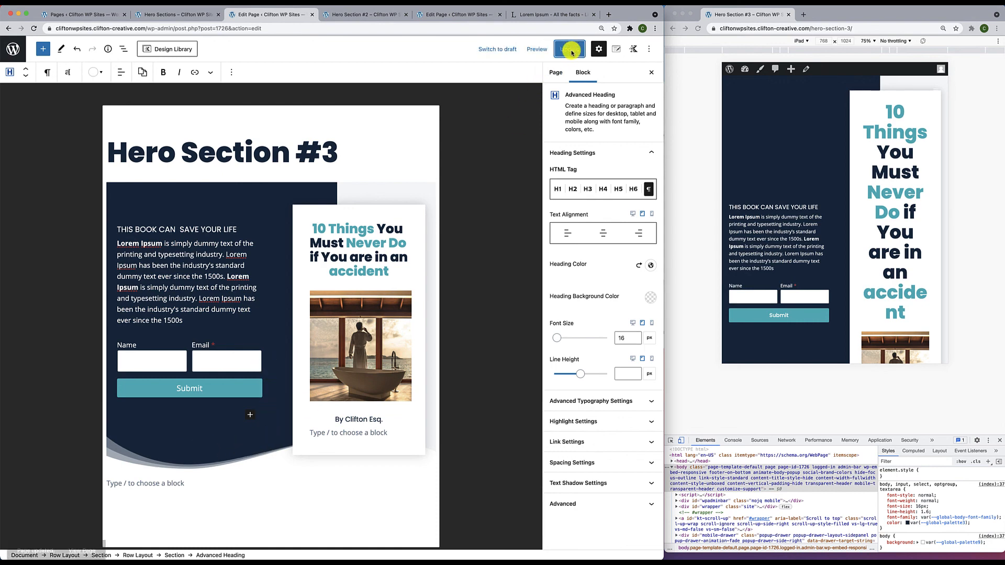
{"action": "left_click", "coordinate": [698, 28]}
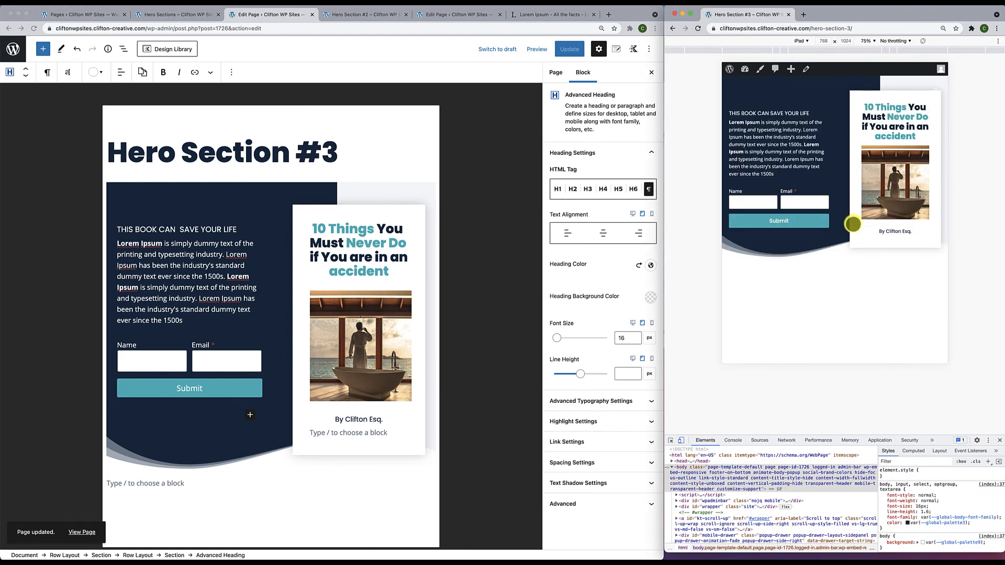
Switch the preview window to iPhone X and look over the hero section's mobile layout
{"action": "left_click", "coordinate": [808, 42]}
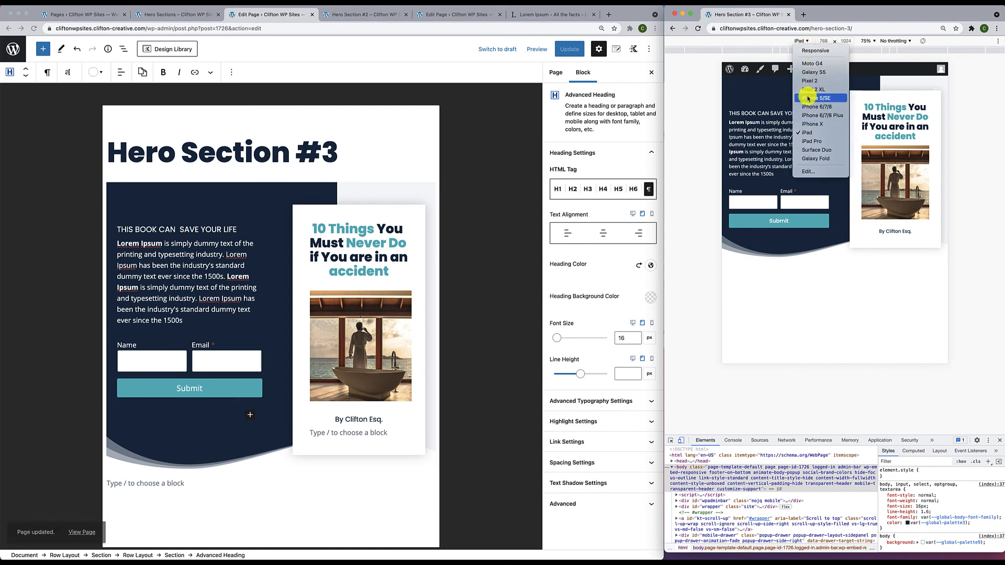
{"action": "left_click", "coordinate": [809, 124]}
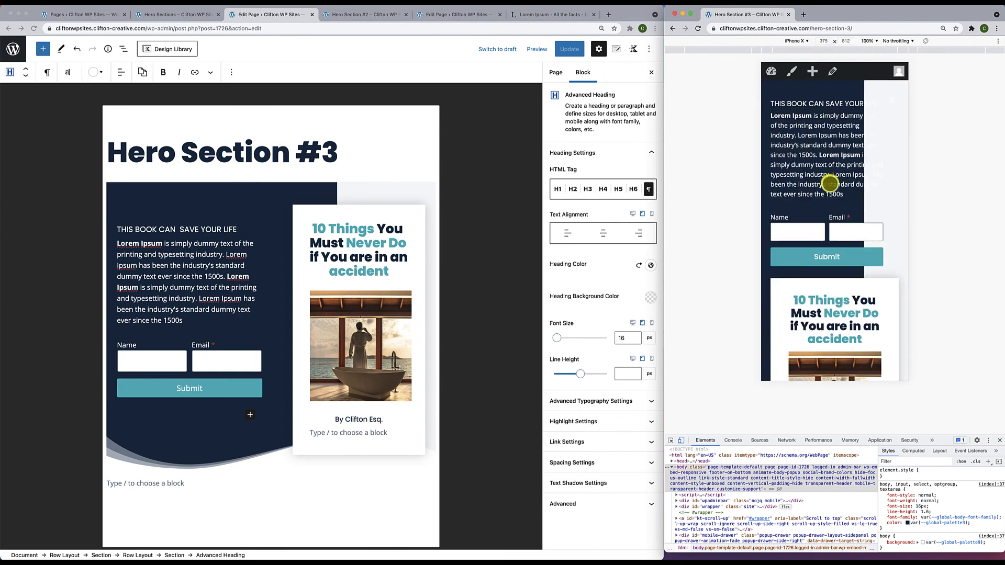
{"action": "scroll", "coordinate": [830, 184], "scroll_direction": "down", "scroll_amount": 1}
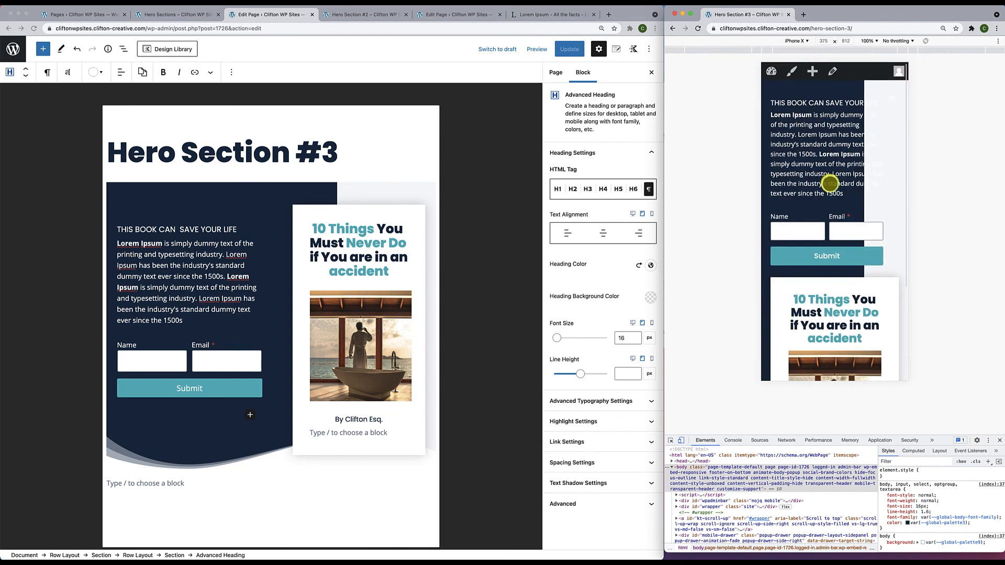
{"action": "scroll", "coordinate": [829, 184], "scroll_direction": "down", "scroll_amount": 5}
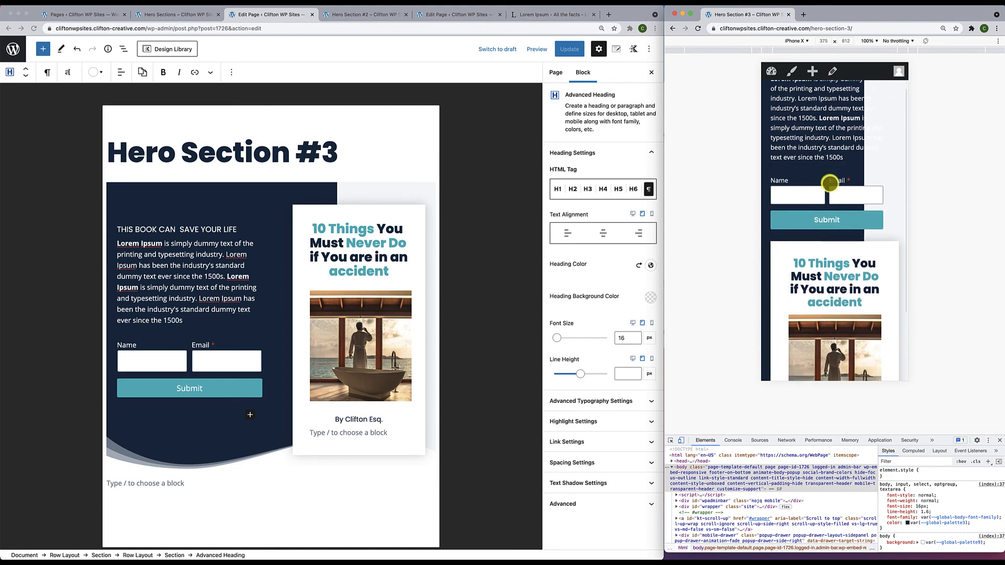
{"action": "scroll", "coordinate": [830, 184], "scroll_direction": "up", "scroll_amount": 5}
{"action": "scroll", "coordinate": [830, 184], "scroll_direction": "up", "scroll_amount": 1}
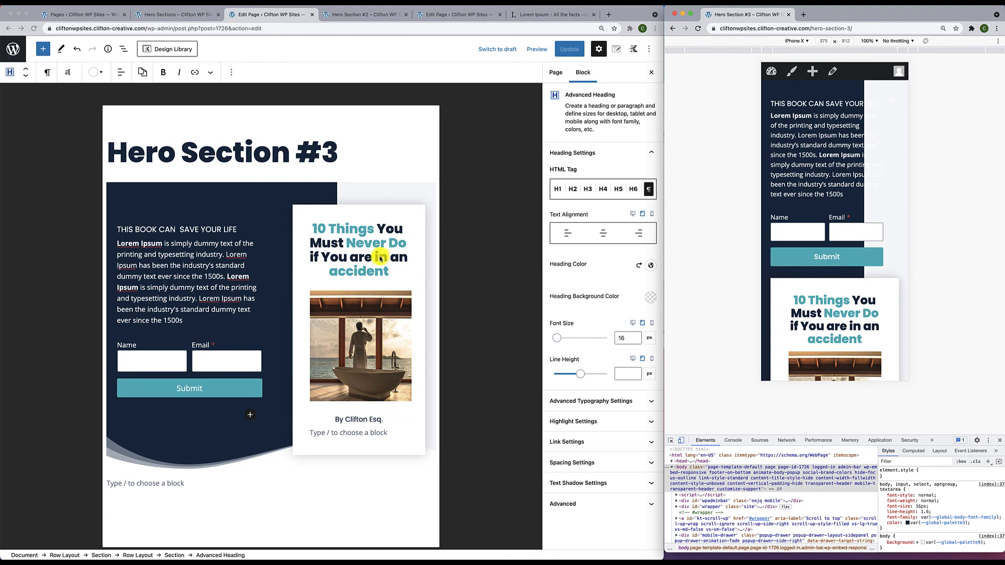
Select the hero section's outer row layout and switch the editor to the mobile view
{"action": "left_click", "coordinate": [404, 118]}
{"action": "left_click", "coordinate": [243, 175]}
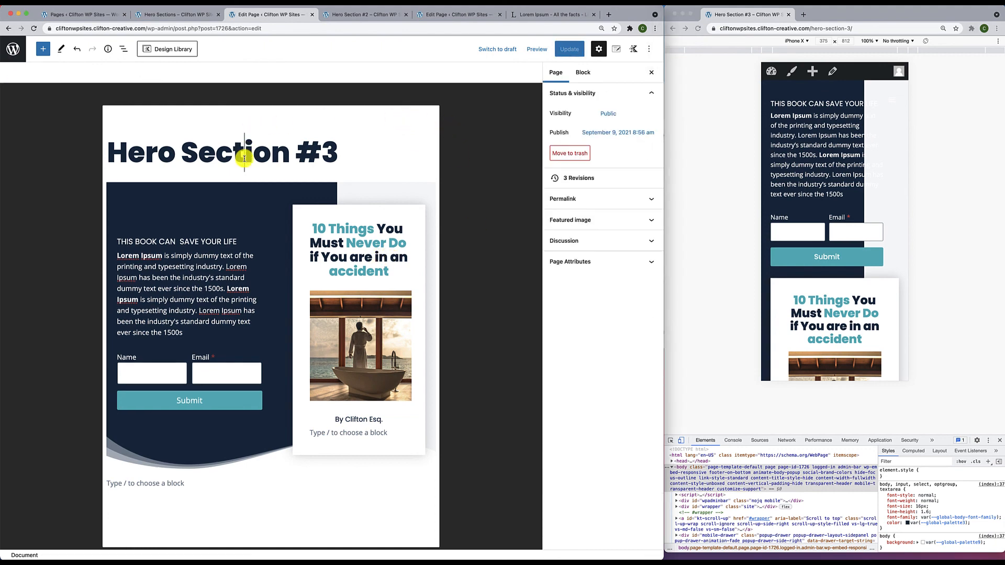
{"action": "left_click", "coordinate": [201, 182]}
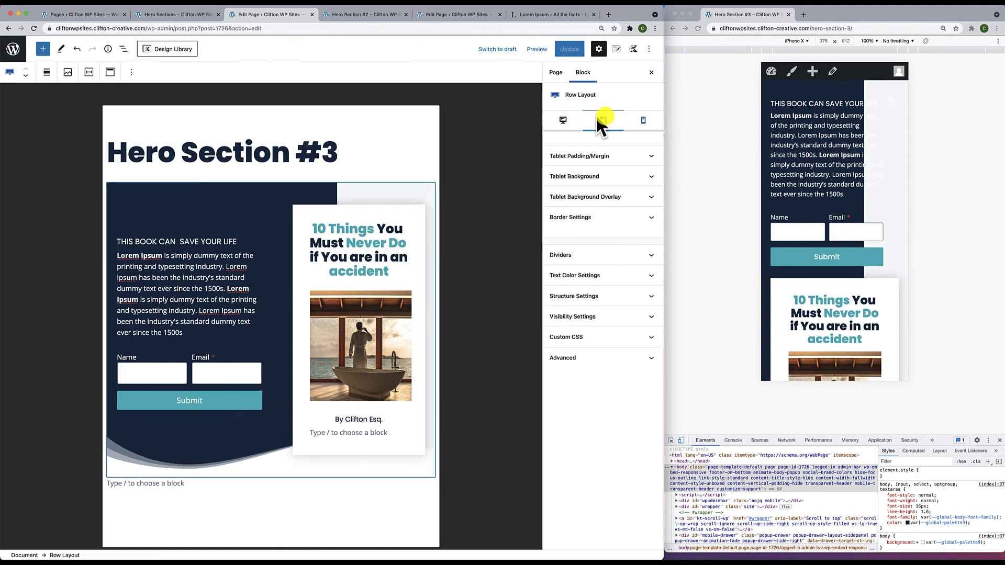
{"action": "left_click", "coordinate": [643, 122]}
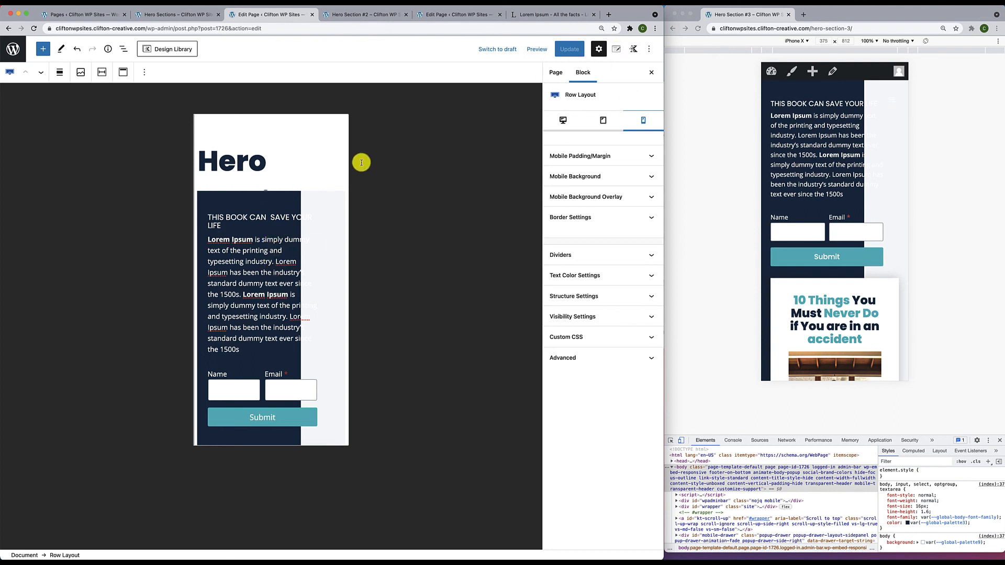
Select the inner row layout in the block list and set its mobile collapse order to Right to Left
{"action": "left_click", "coordinate": [234, 210]}
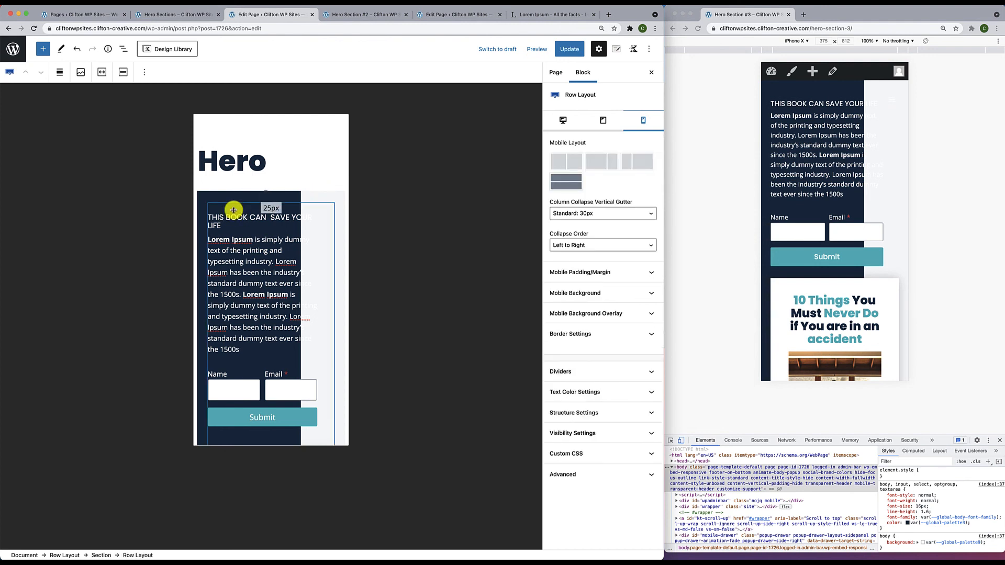
{"action": "left_click", "coordinate": [123, 49]}
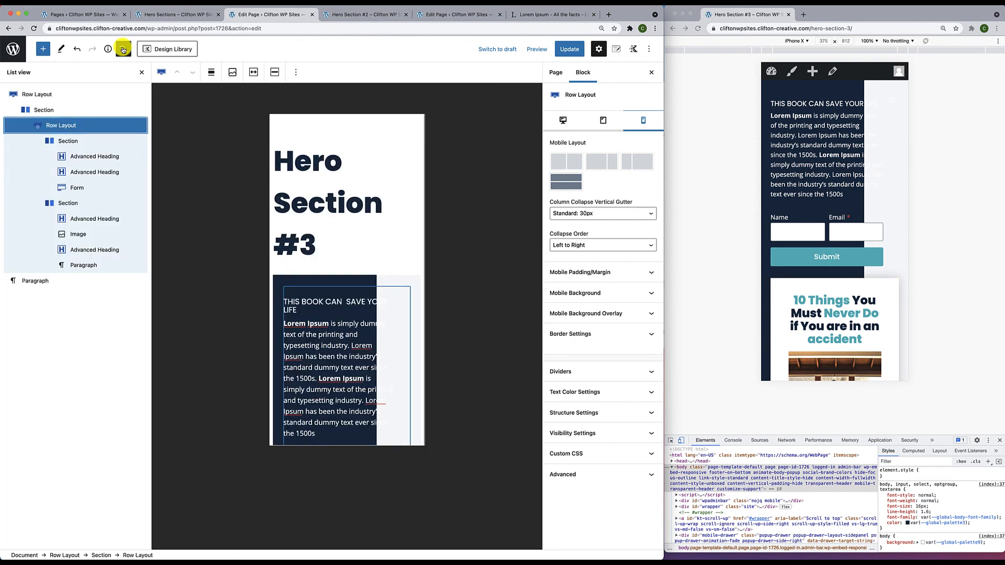
{"action": "left_click", "coordinate": [62, 127]}
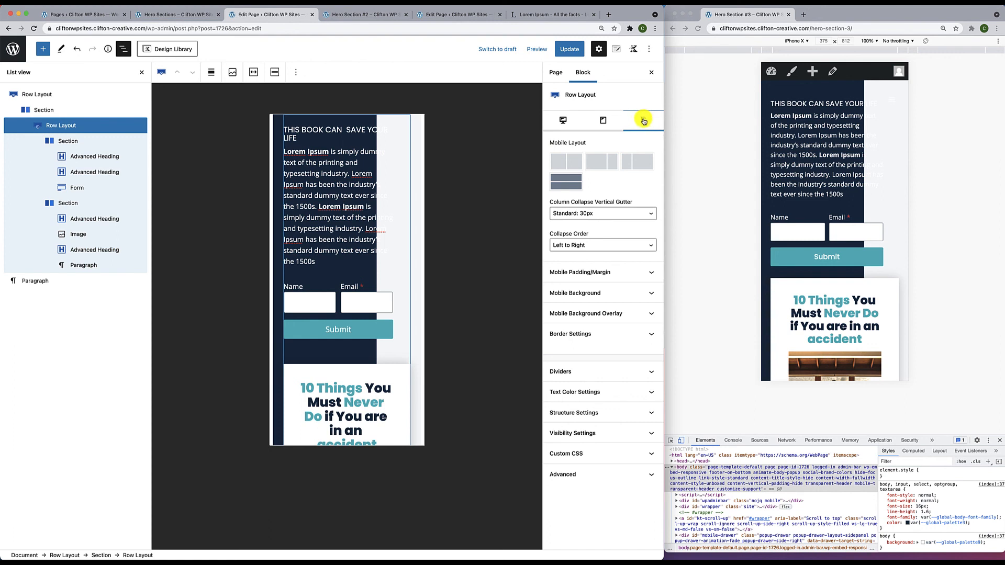
{"action": "scroll", "coordinate": [330, 240], "scroll_direction": "up", "scroll_amount": 2}
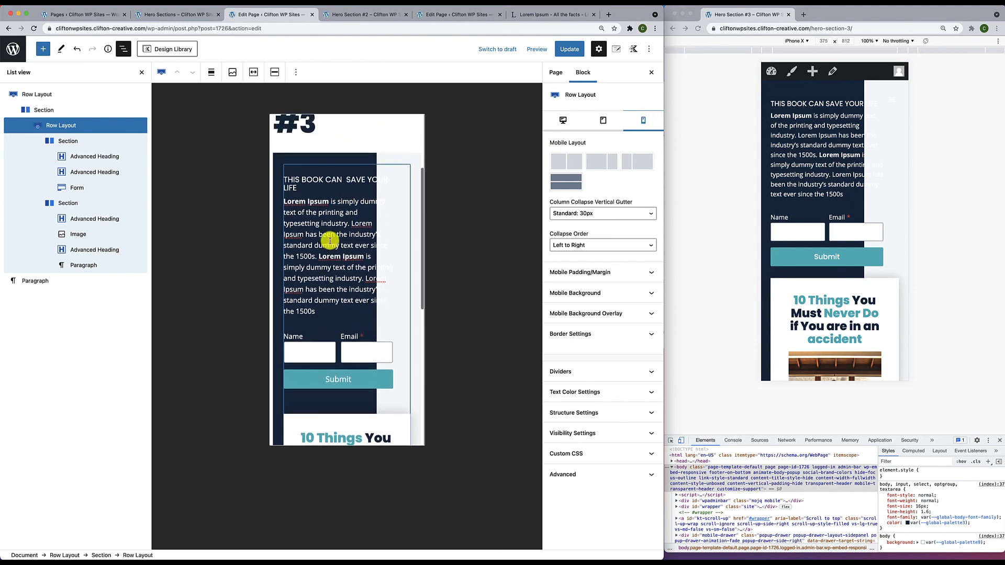
{"action": "scroll", "coordinate": [328, 238], "scroll_direction": "down", "scroll_amount": 1}
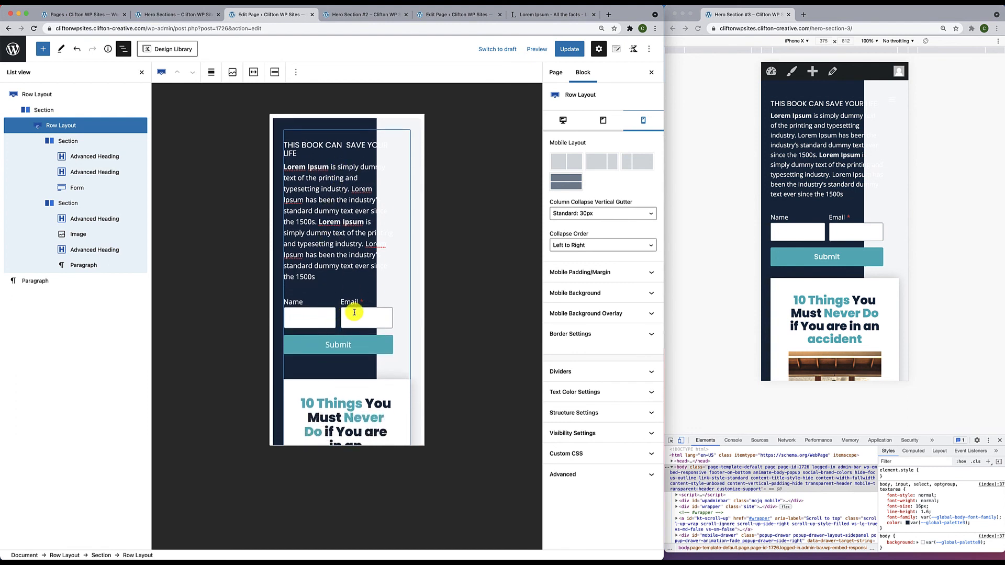
{"action": "left_click", "coordinate": [582, 246]}
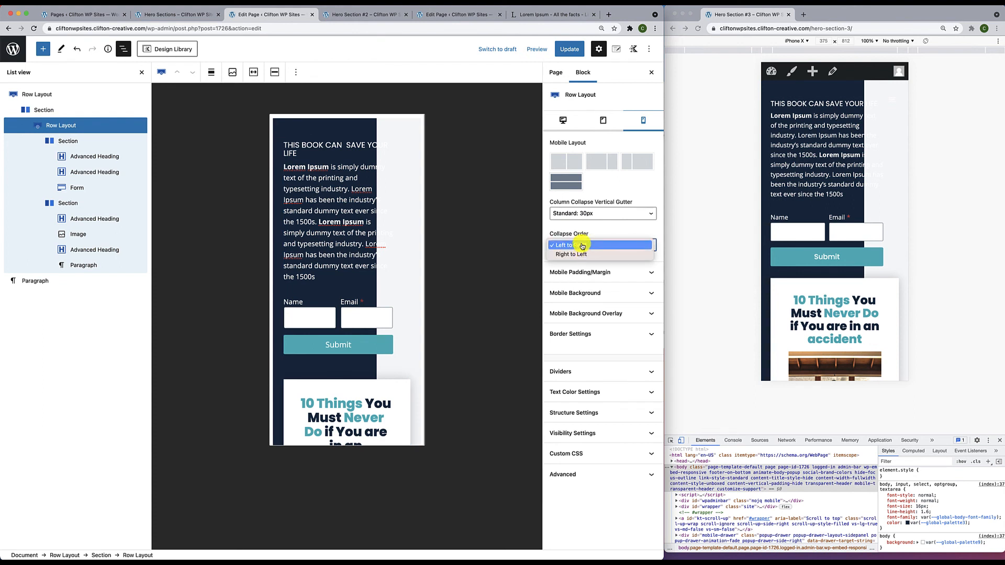
{"action": "left_click", "coordinate": [582, 255]}
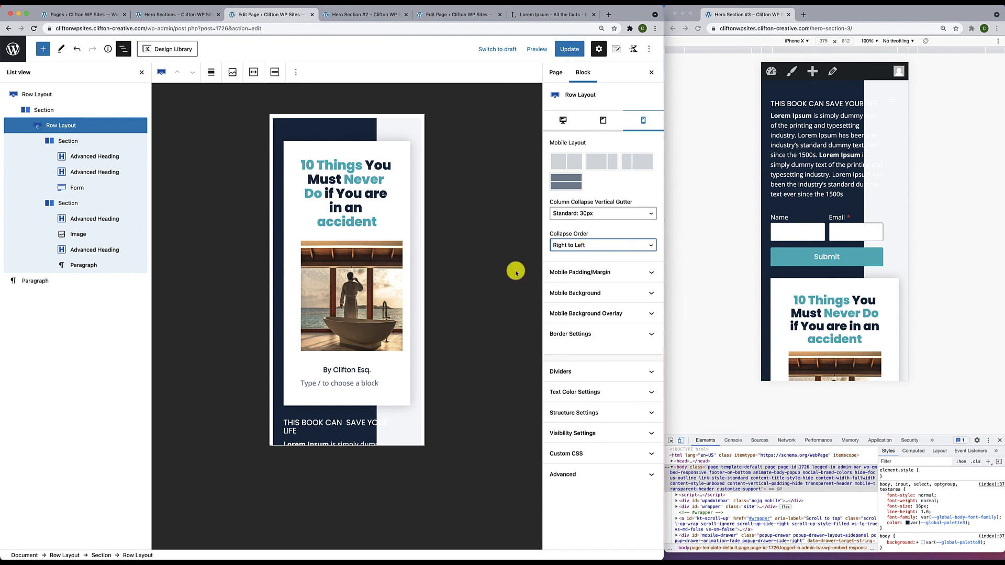
{"action": "scroll", "coordinate": [359, 350], "scroll_direction": "down", "scroll_amount": 1}
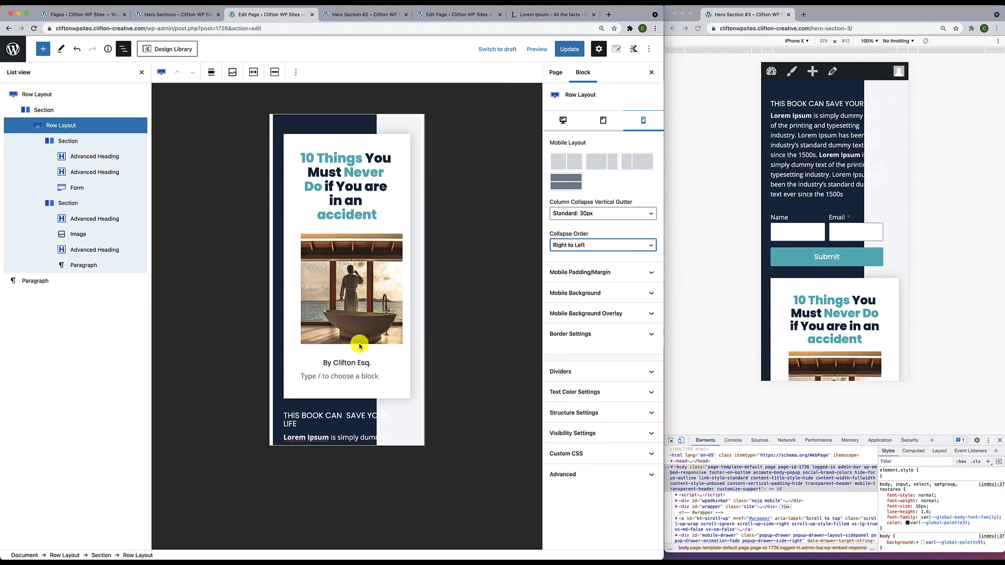
Set the book title heading's mobile font size to 24 px
{"action": "left_click", "coordinate": [358, 173]}
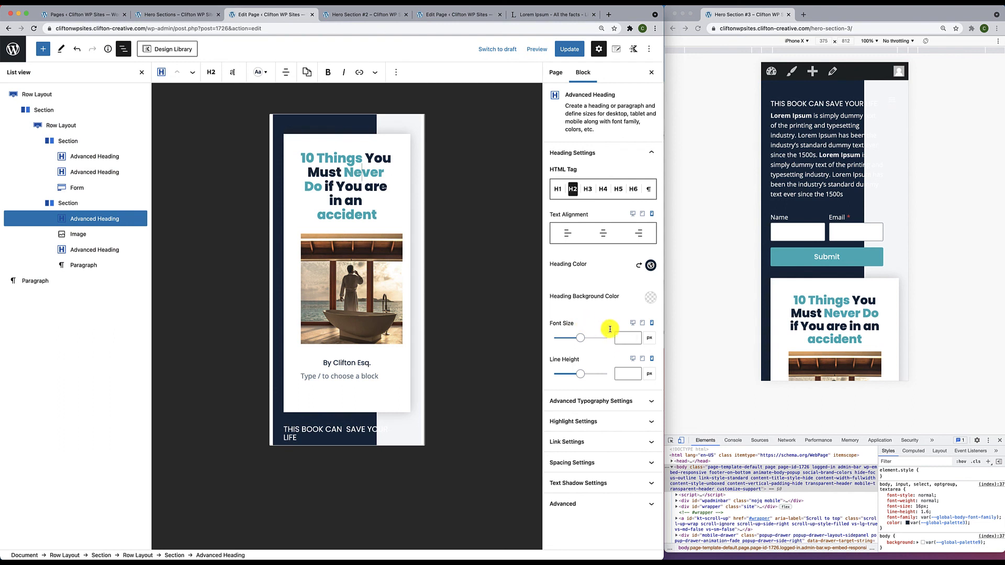
{"action": "left_click", "coordinate": [623, 339]}
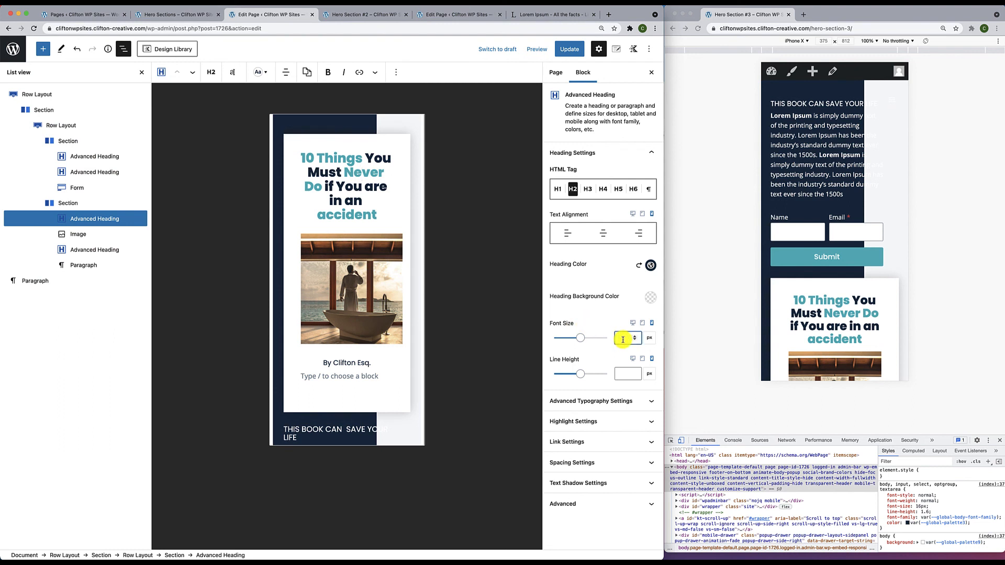
{"action": "type", "text": "2"}
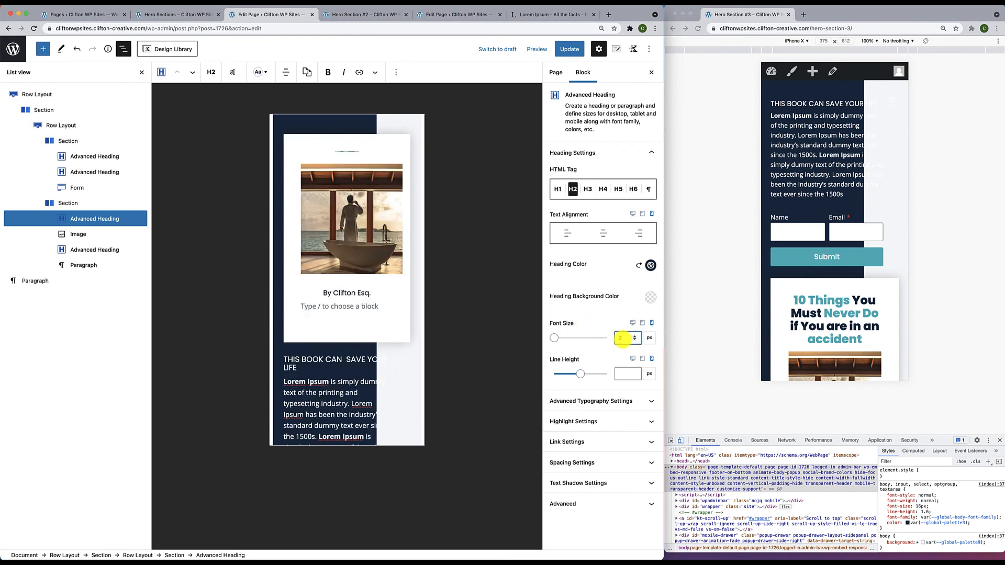
{"action": "type", "text": "2"}
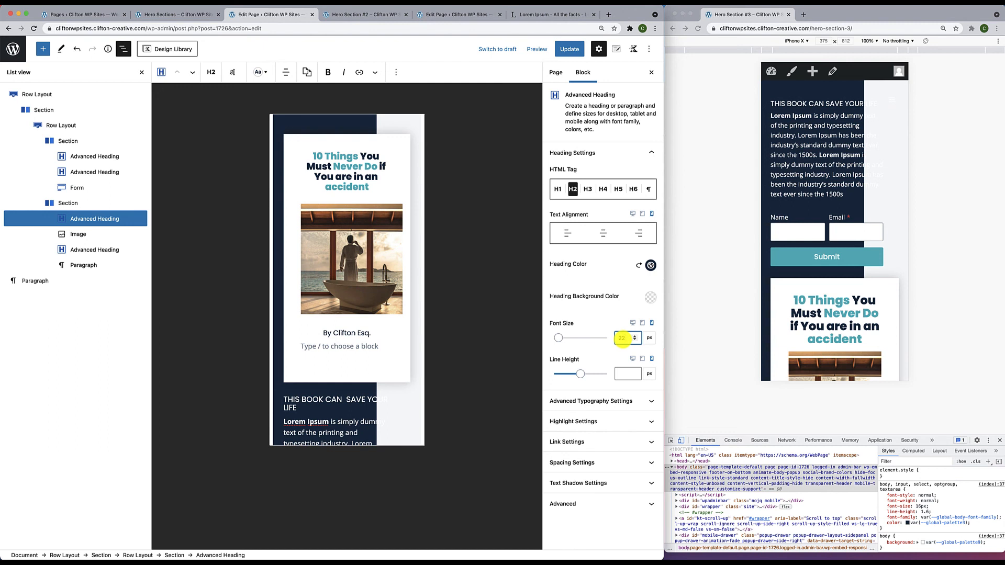
{"action": "key", "text": "BackSpace"}
{"action": "type", "text": "4"}
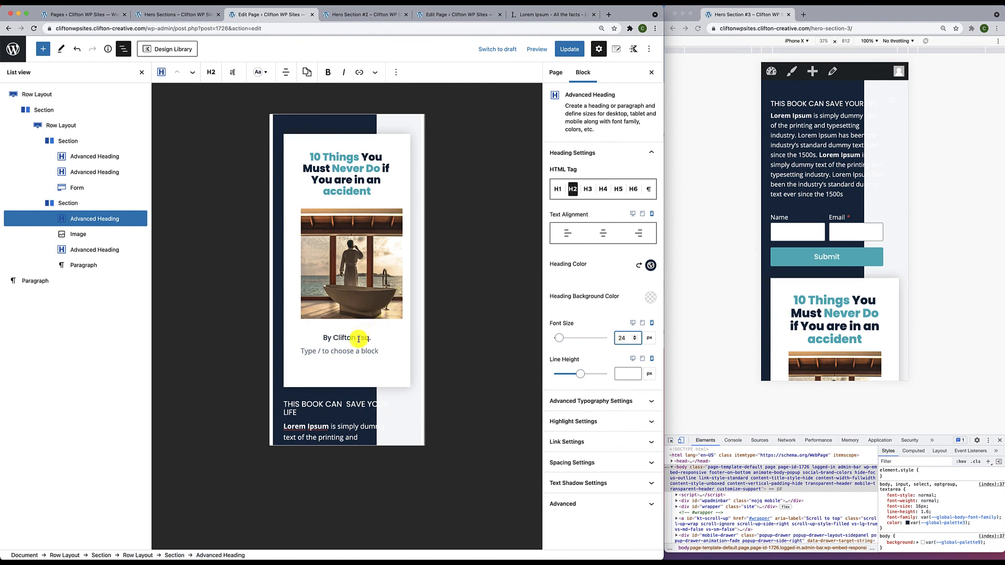
Select the outer row layout and enable a custom mobile background overlay of the Gradient type
{"action": "scroll", "coordinate": [358, 361], "scroll_direction": "down", "scroll_amount": 1}
{"action": "scroll", "coordinate": [360, 352], "scroll_direction": "up", "scroll_amount": 3}
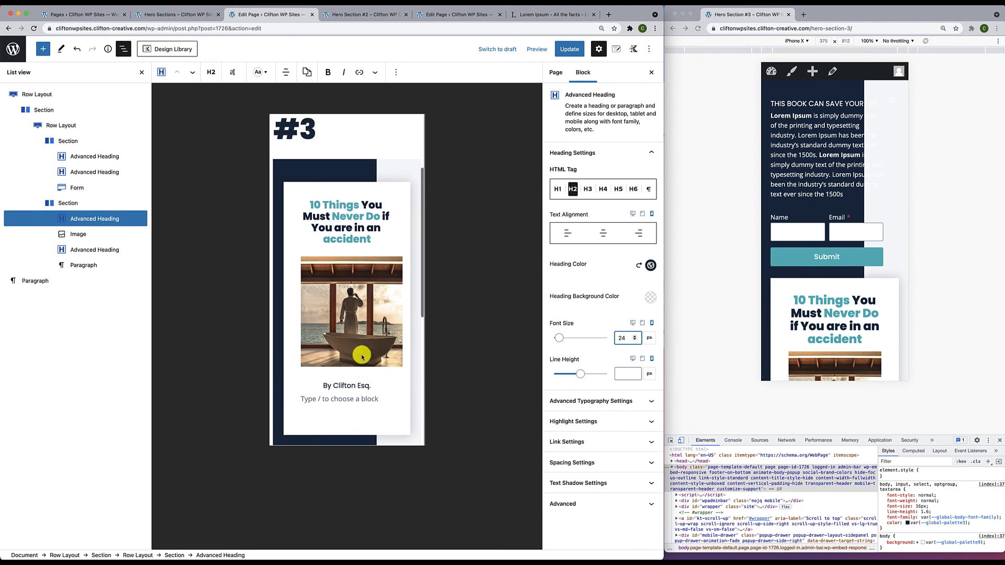
{"action": "left_click", "coordinate": [370, 157]}
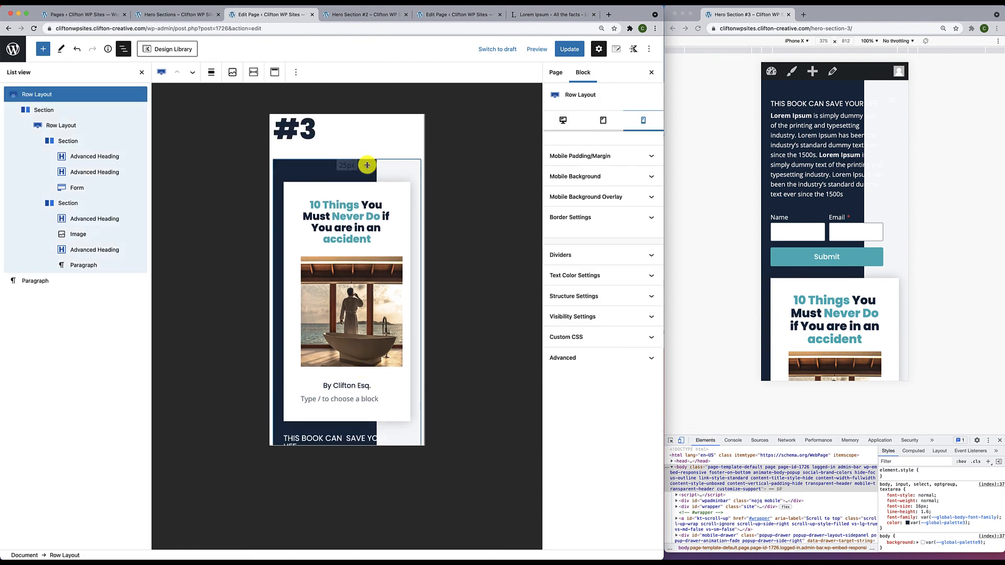
{"action": "left_click", "coordinate": [54, 95]}
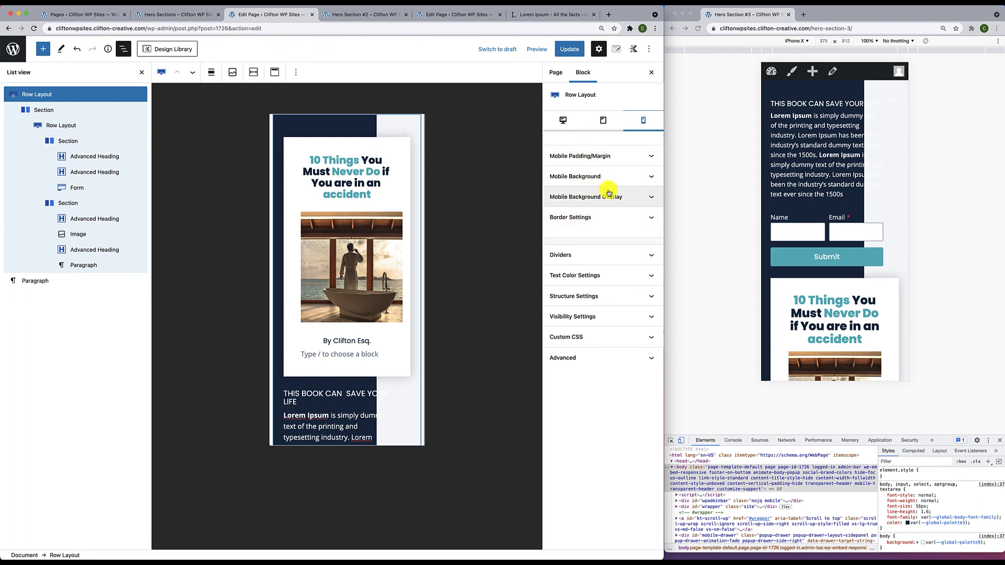
{"action": "left_click", "coordinate": [648, 201]}
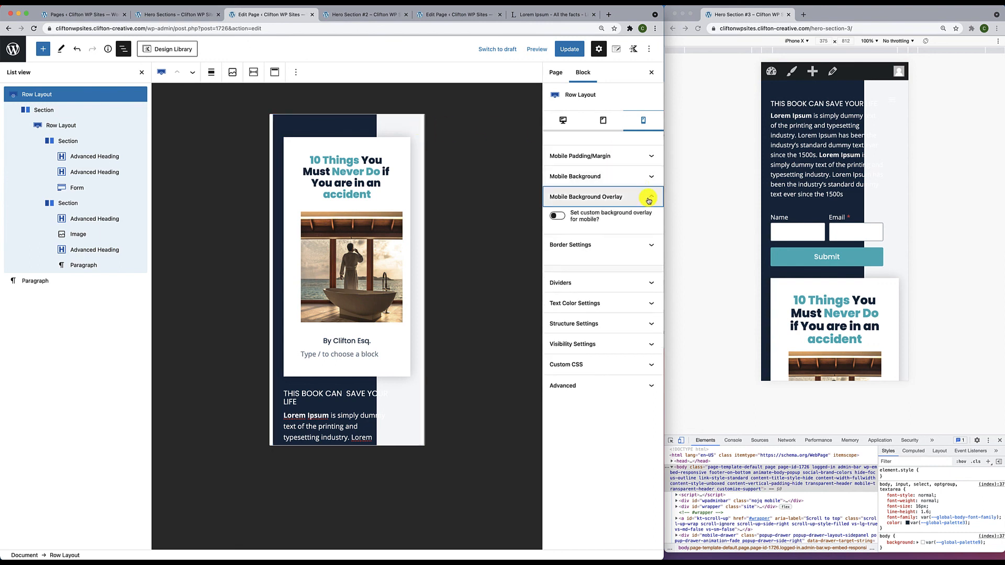
{"action": "left_click", "coordinate": [558, 216]}
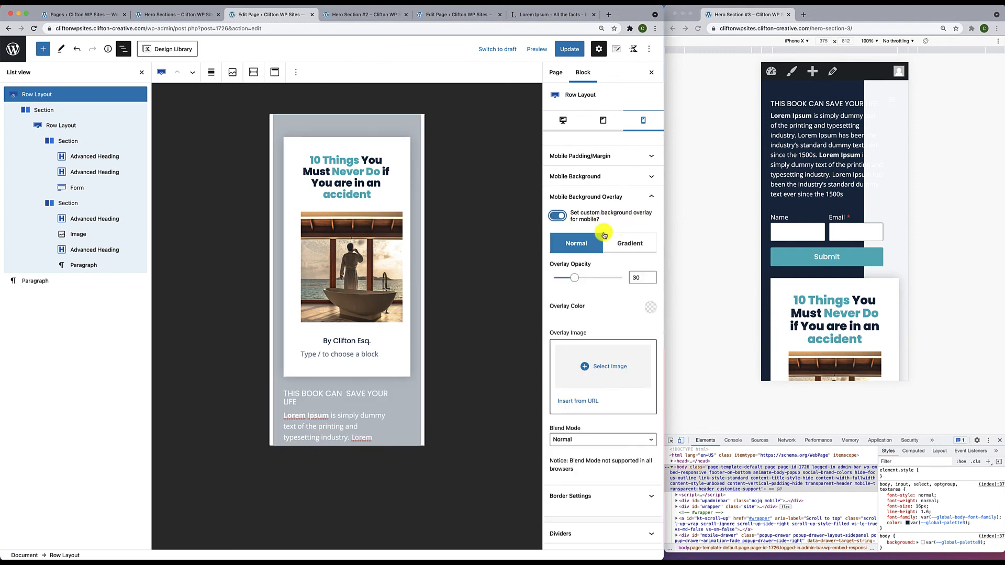
{"action": "left_click", "coordinate": [637, 249]}
{"action": "scroll", "coordinate": [623, 337], "scroll_direction": "down", "scroll_amount": 2}
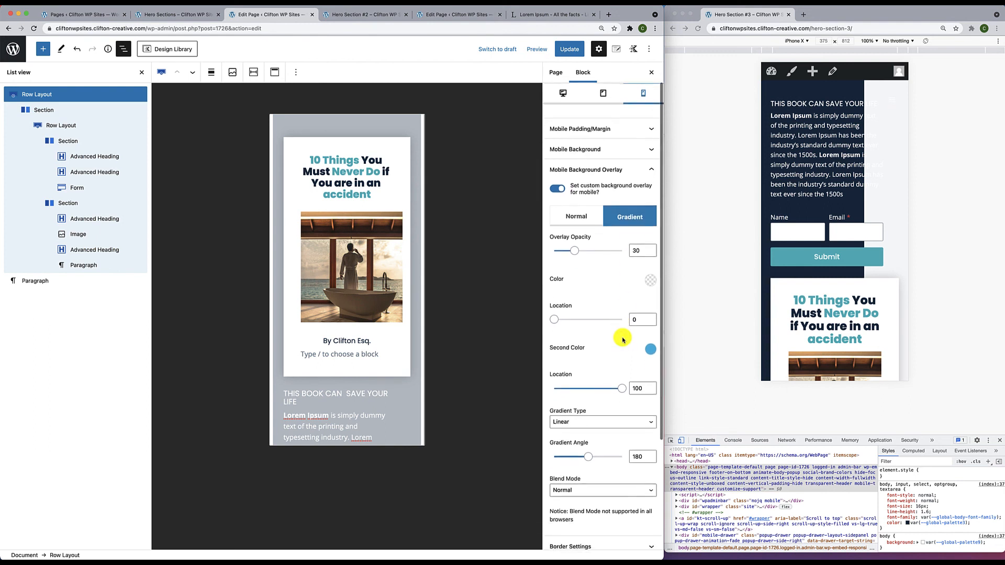
Set both colors of the mobile overlay gradient to the dark navy palette color and the overlay opacity to 100
{"action": "left_click", "coordinate": [651, 337]}
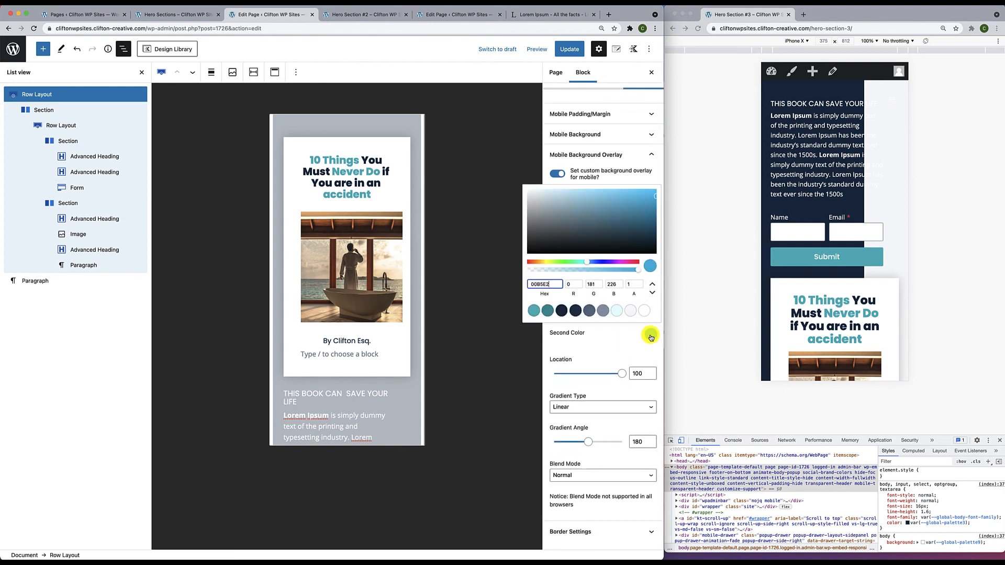
{"action": "left_click", "coordinate": [563, 312]}
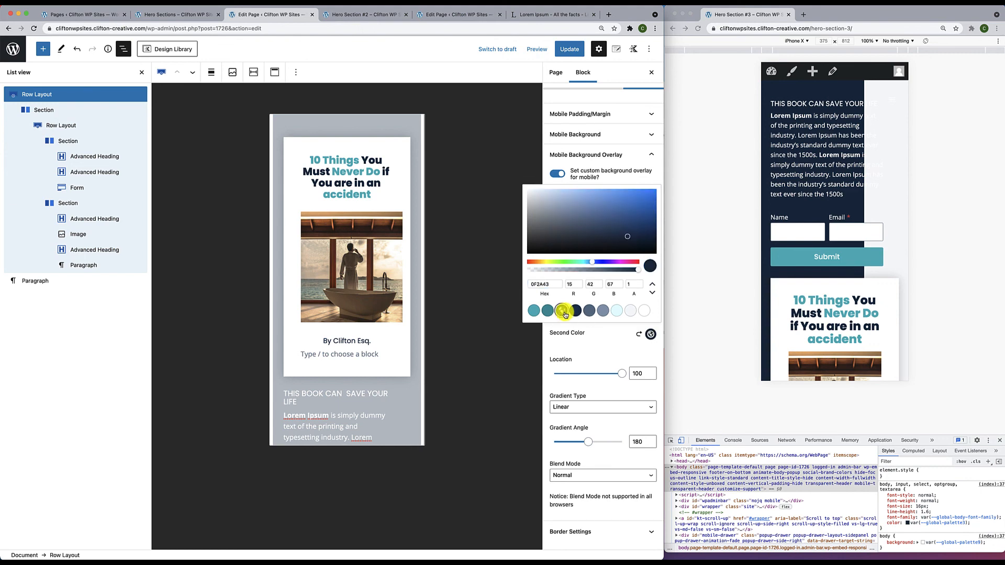
{"action": "left_click", "coordinate": [623, 337]}
{"action": "left_click", "coordinate": [650, 267]}
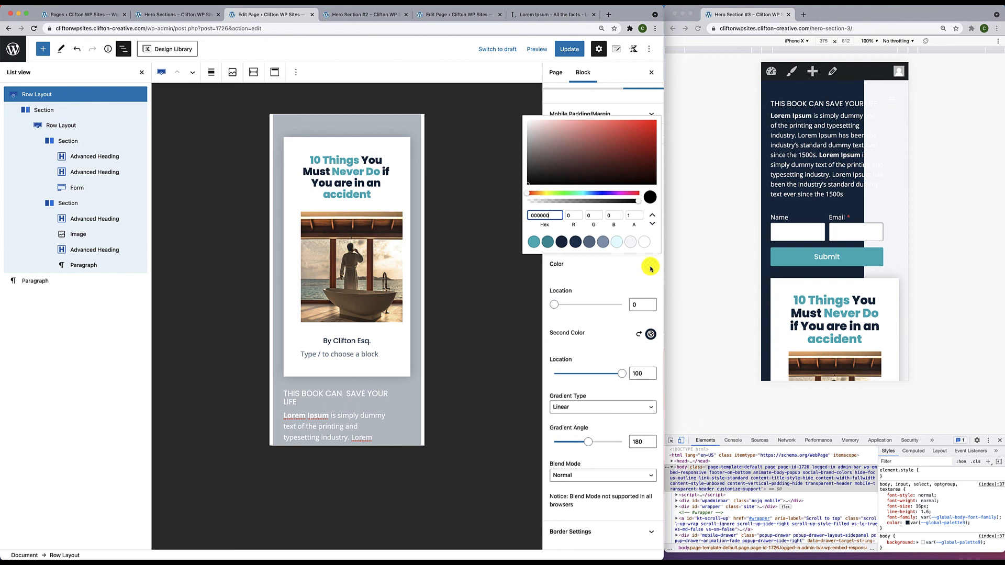
{"action": "left_click", "coordinate": [562, 242]}
{"action": "left_click", "coordinate": [614, 346]}
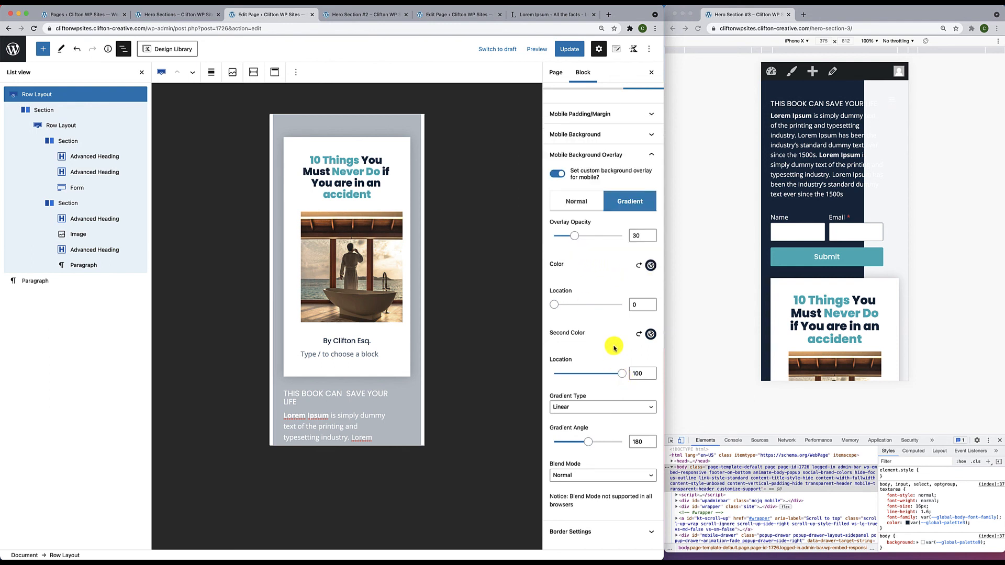
{"action": "left_click_drag", "start_coordinate": [576, 240], "coordinate": [634, 242]}
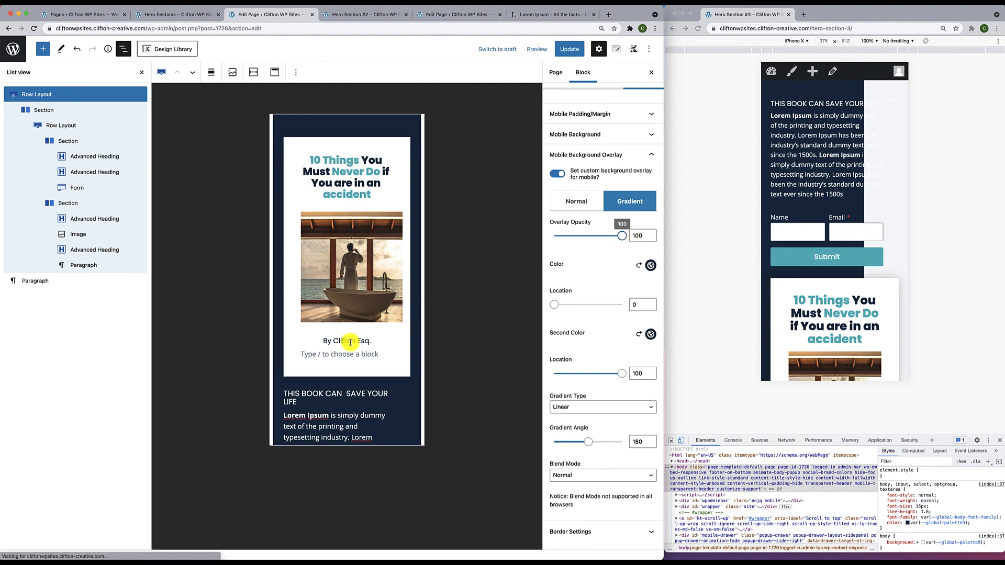
Center-align the "THIS BOOK CAN SAVE YOUR LIFE" heading and the Lorem Ipsum text below it for mobile
{"action": "scroll", "coordinate": [344, 366], "scroll_direction": "down", "scroll_amount": 4}
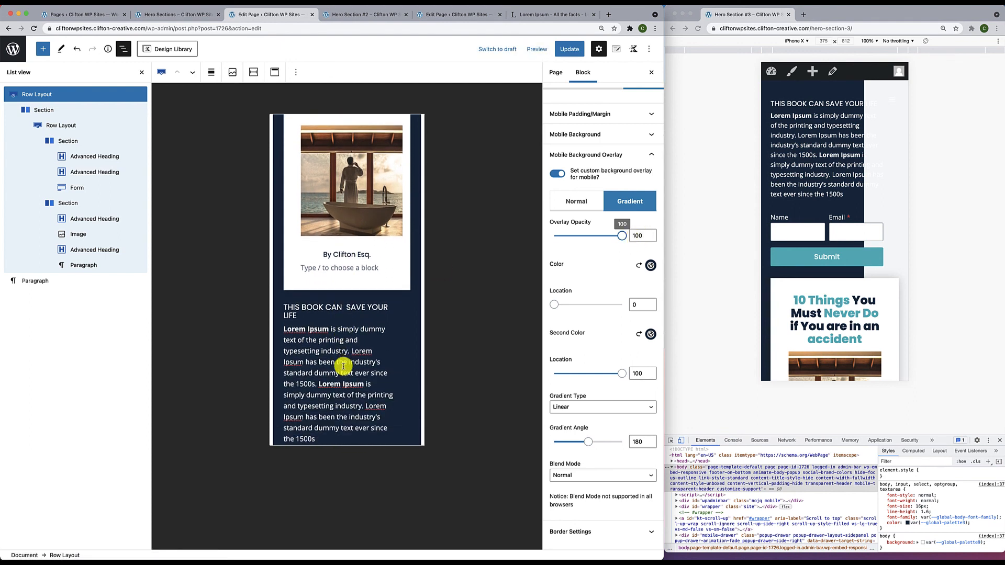
{"action": "scroll", "coordinate": [343, 366], "scroll_direction": "down", "scroll_amount": 5}
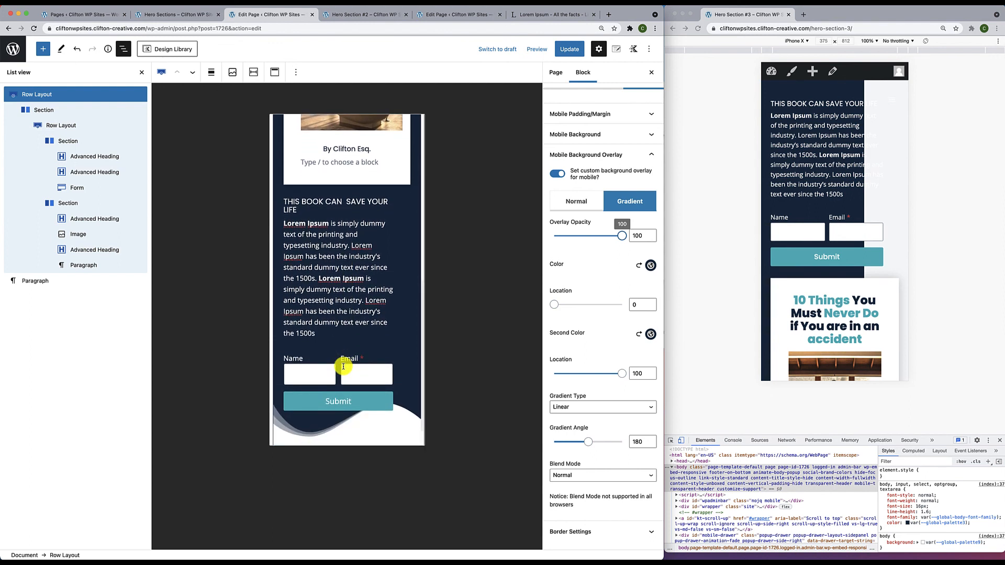
{"action": "scroll", "coordinate": [343, 366], "scroll_direction": "up", "scroll_amount": 7}
{"action": "scroll", "coordinate": [343, 368], "scroll_direction": "down", "scroll_amount": 10}
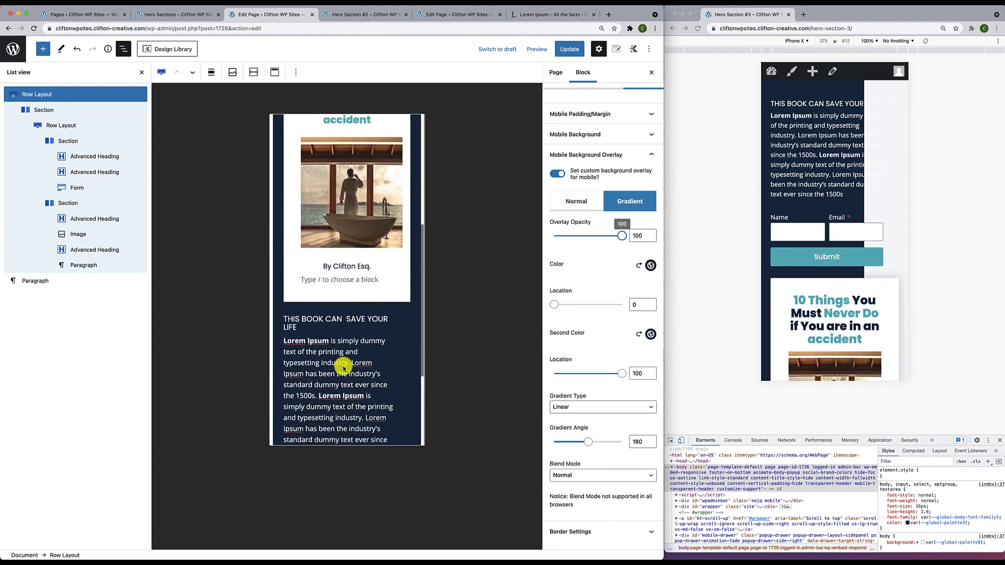
{"action": "left_click", "coordinate": [294, 261]}
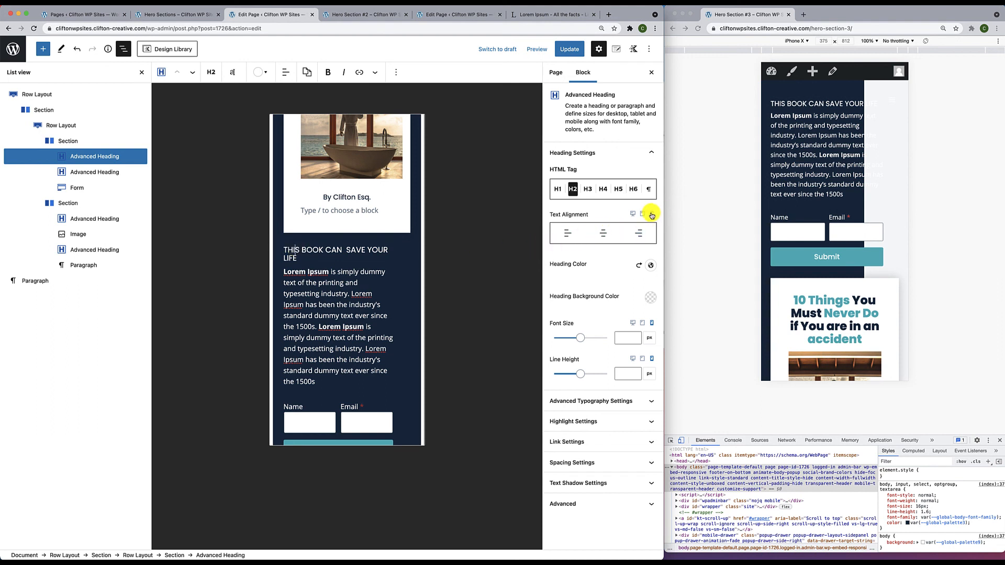
{"action": "left_click", "coordinate": [603, 233]}
{"action": "left_click", "coordinate": [330, 273]}
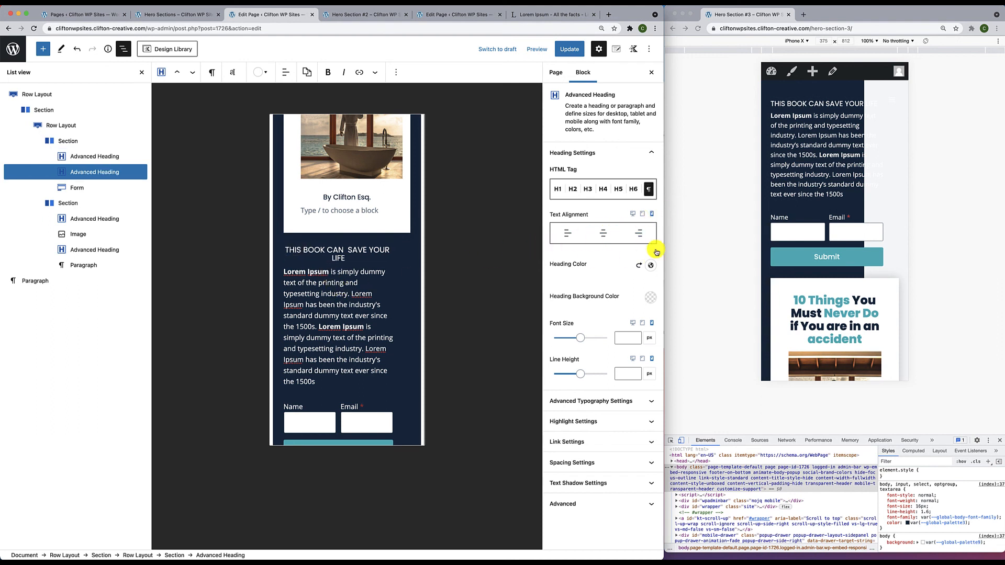
{"action": "left_click", "coordinate": [604, 235]}
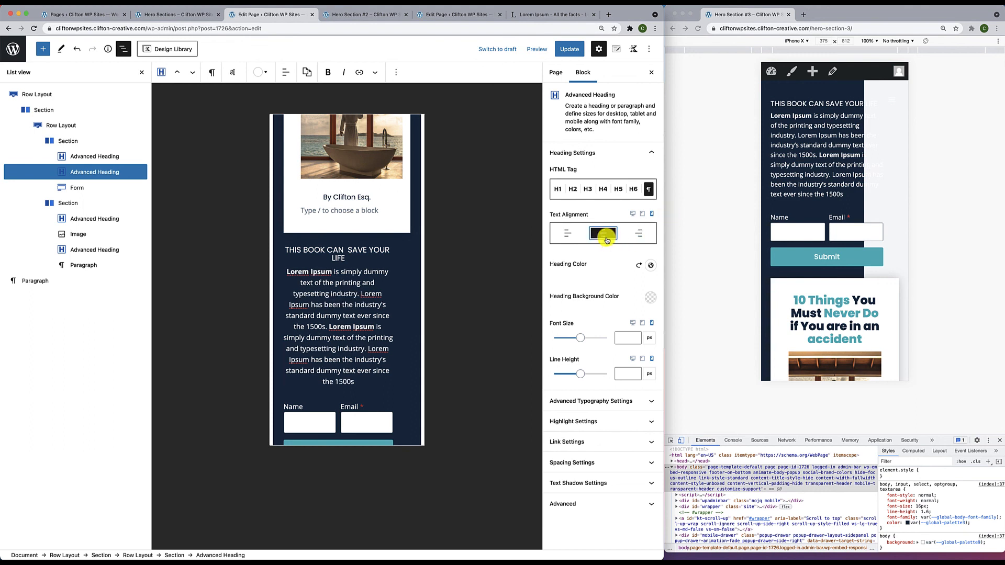
Select the form block and set its left container margin for mobile to 20 px
{"action": "scroll", "coordinate": [353, 358], "scroll_direction": "down", "scroll_amount": 3}
{"action": "left_click", "coordinate": [400, 341]}
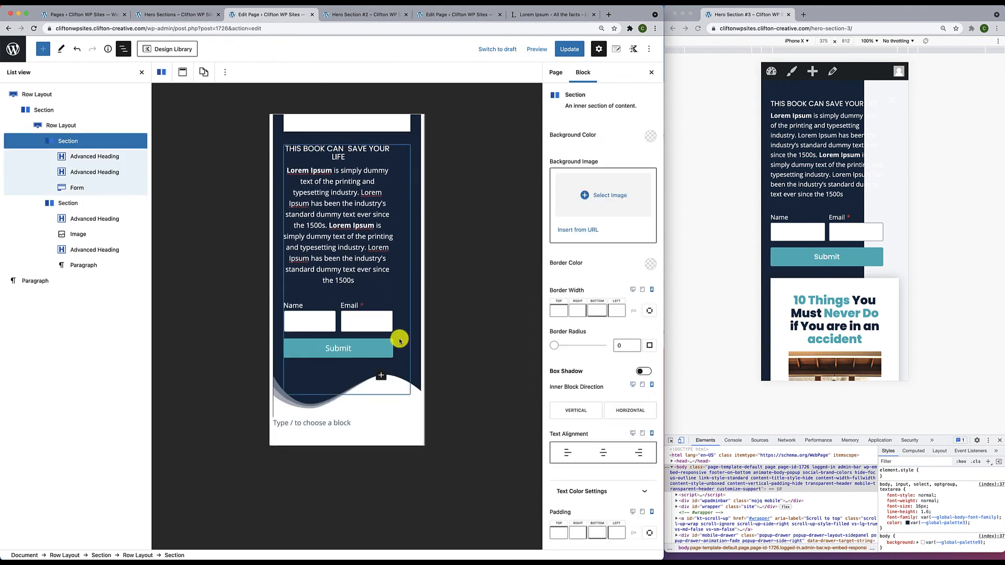
{"action": "left_click", "coordinate": [369, 356]}
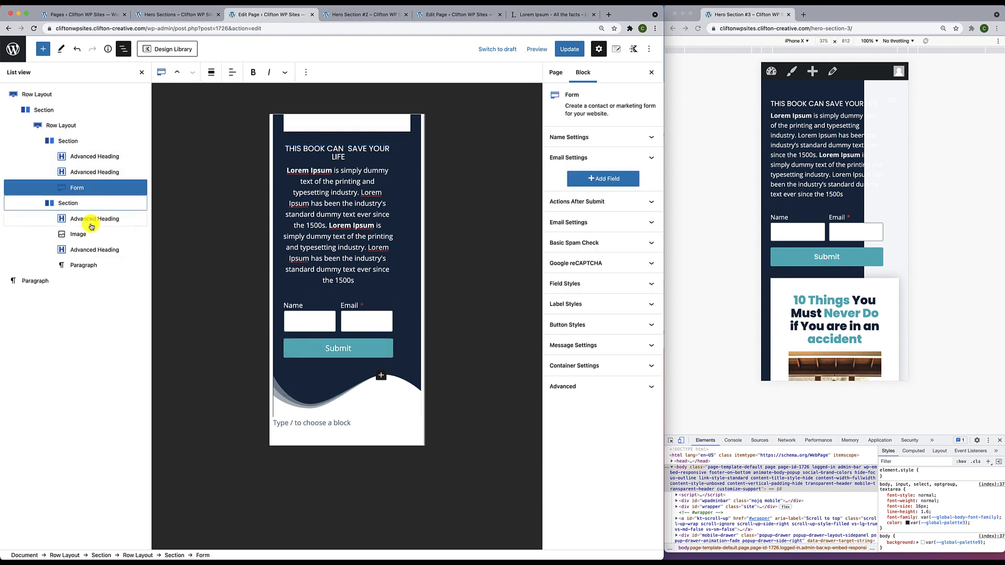
{"action": "left_click", "coordinate": [82, 194]}
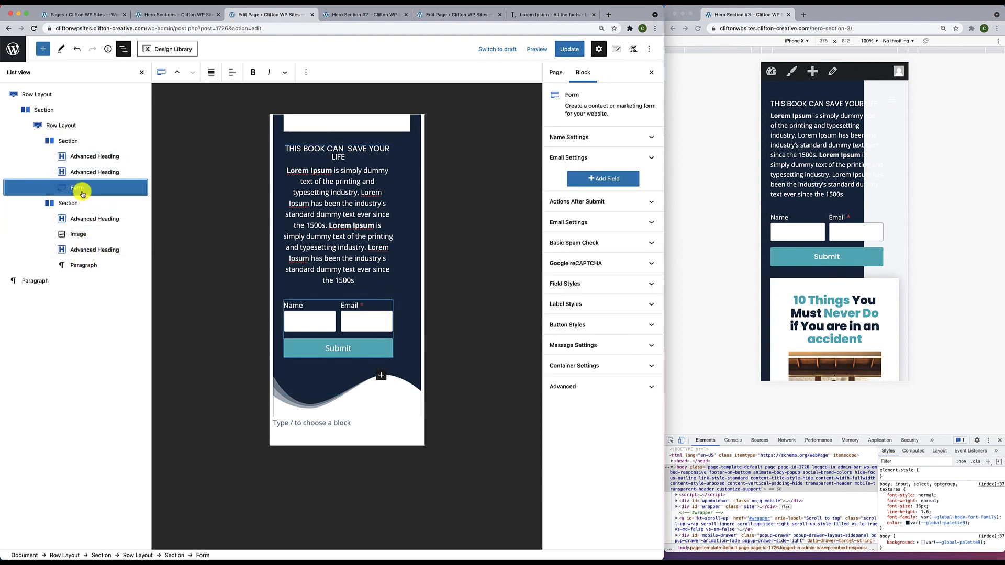
{"action": "left_click", "coordinate": [574, 366]}
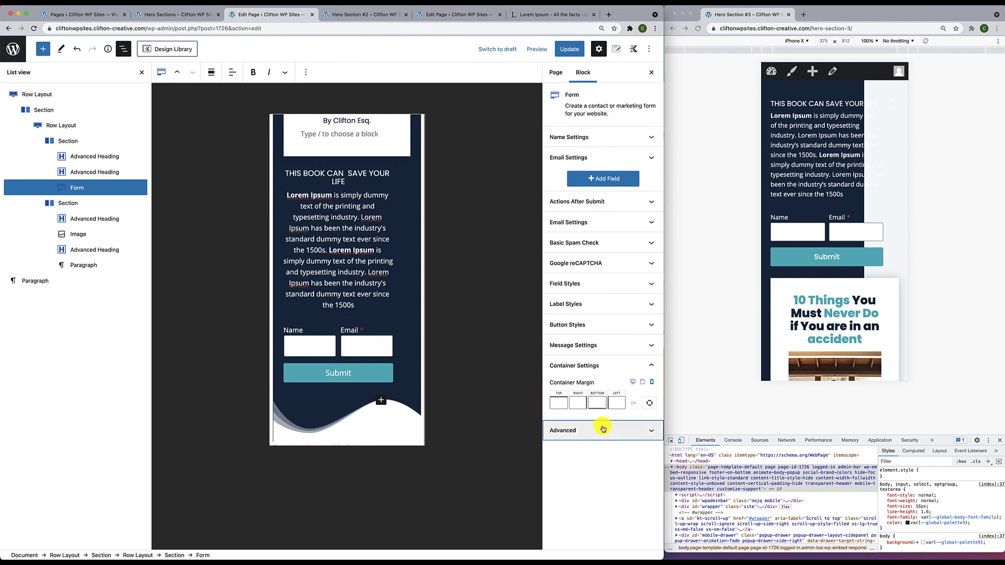
{"action": "left_click", "coordinate": [614, 404]}
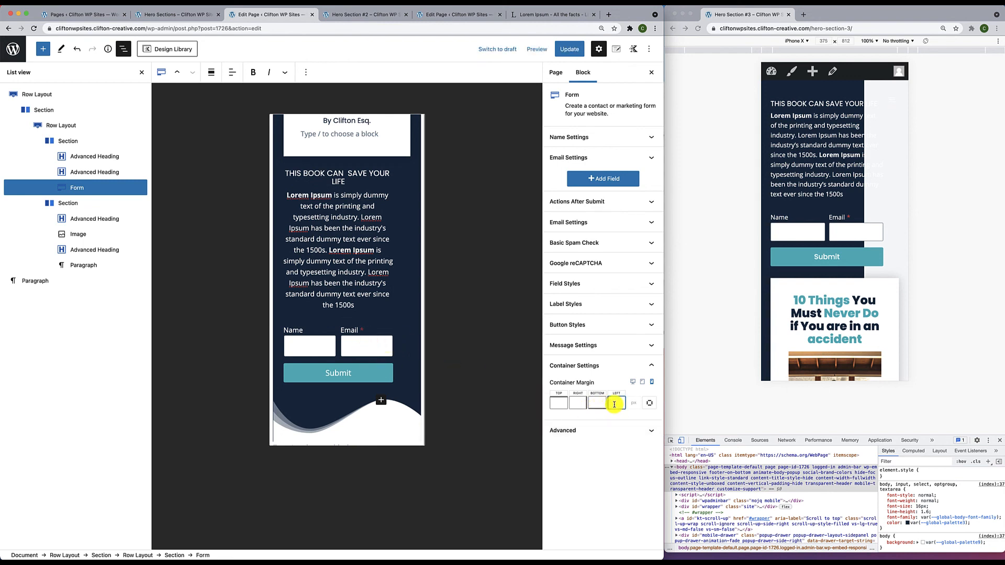
{"action": "type", "text": "40"}
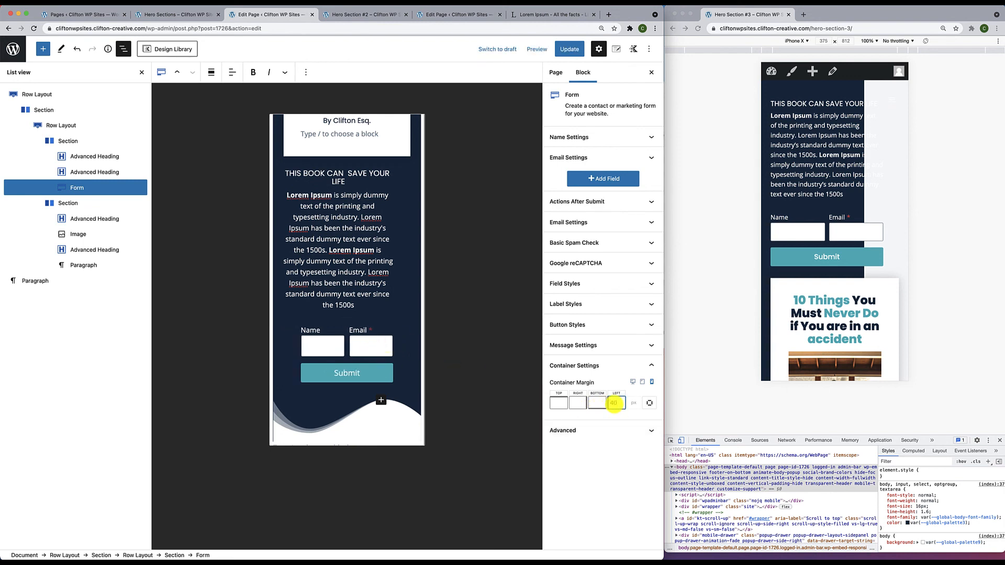
{"action": "key", "text": "BackSpace"}
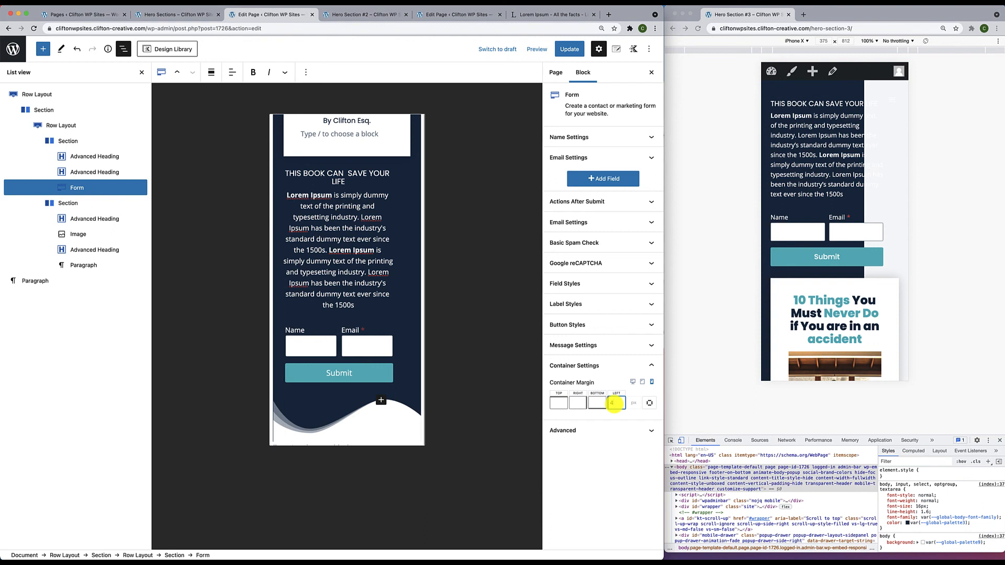
{"action": "type", "text": "20"}
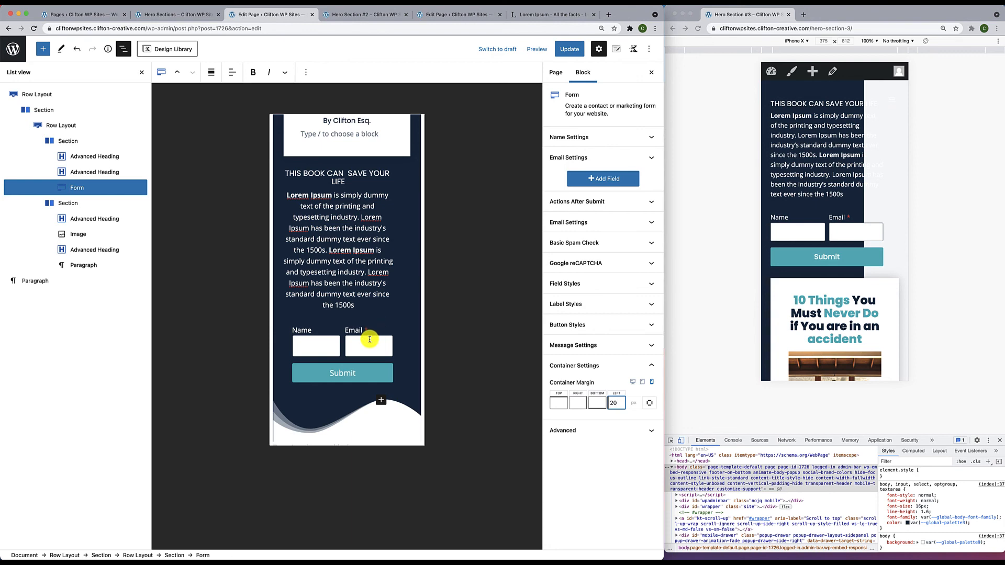
Update the page, reload the iPhone X preview and look over the hero section's mobile layout
{"action": "left_click", "coordinate": [569, 48]}
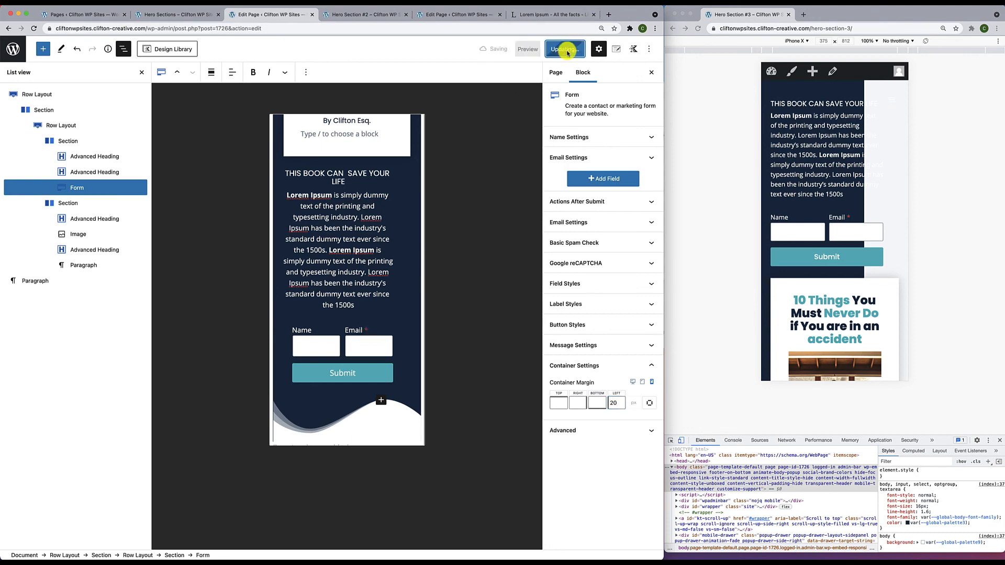
{"action": "left_click", "coordinate": [699, 28]}
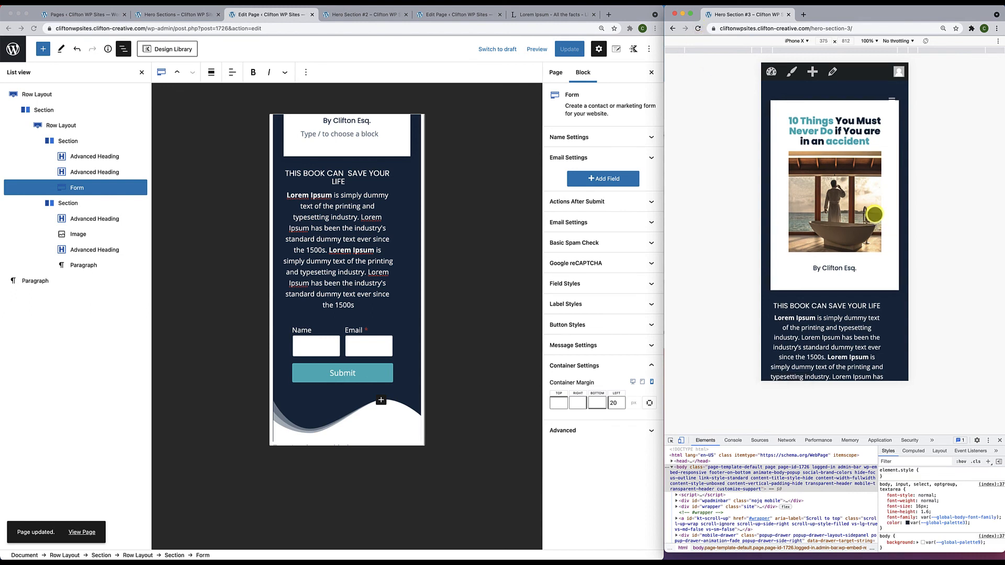
{"action": "scroll", "coordinate": [820, 230], "scroll_direction": "down", "scroll_amount": 3}
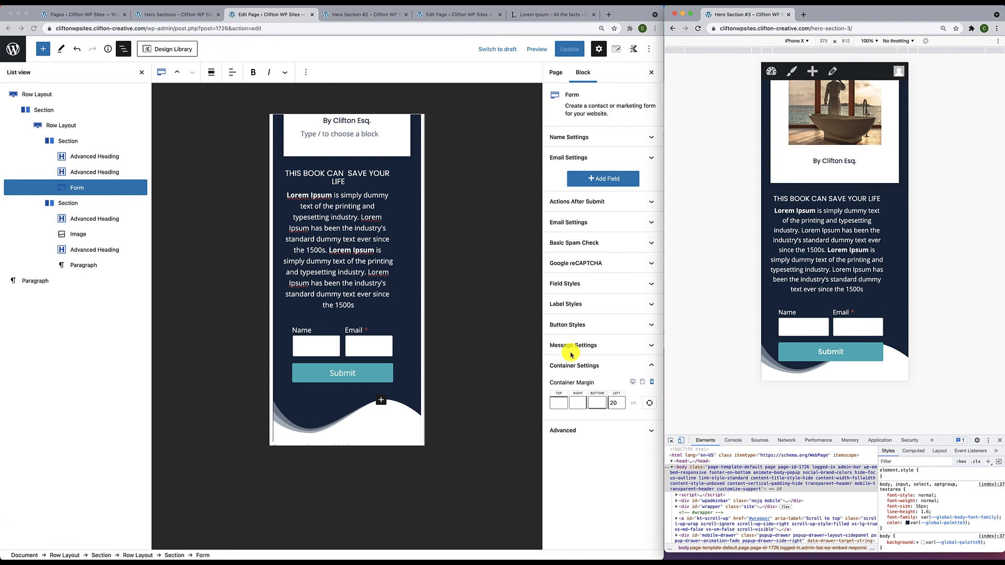
{"action": "scroll", "coordinate": [382, 377], "scroll_direction": "up", "scroll_amount": 10}
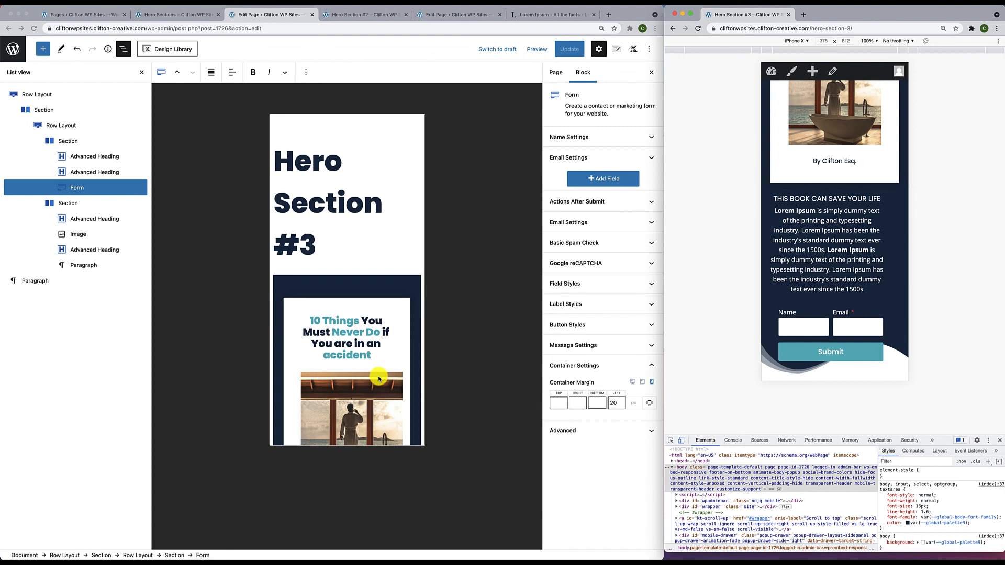
Widen the editor window, remove the # so the page title reads "Hero Section 3", update the page and view it
{"action": "left_click", "coordinate": [638, 10]}
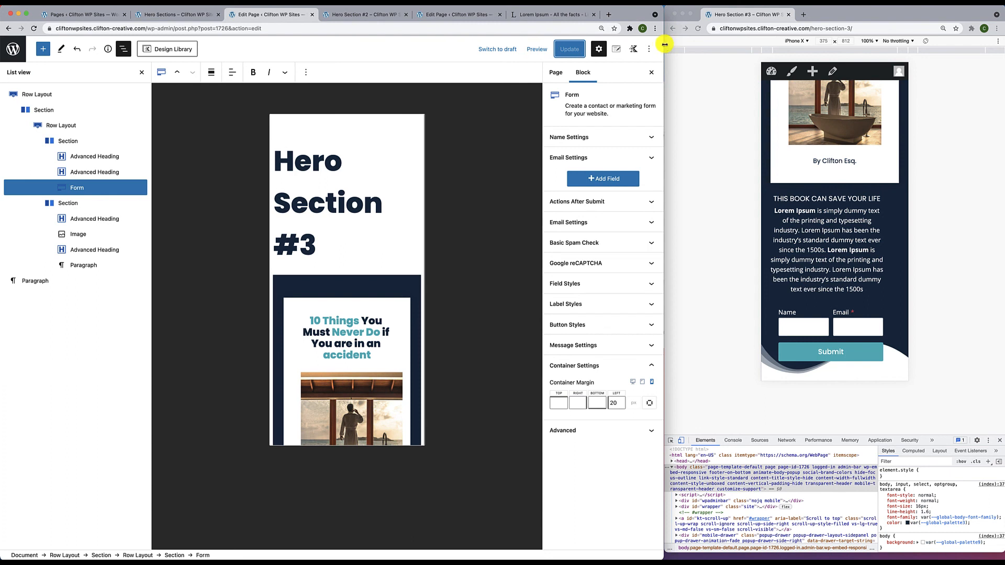
{"action": "left_click_drag", "start_coordinate": [665, 44], "coordinate": [1003, 45]}
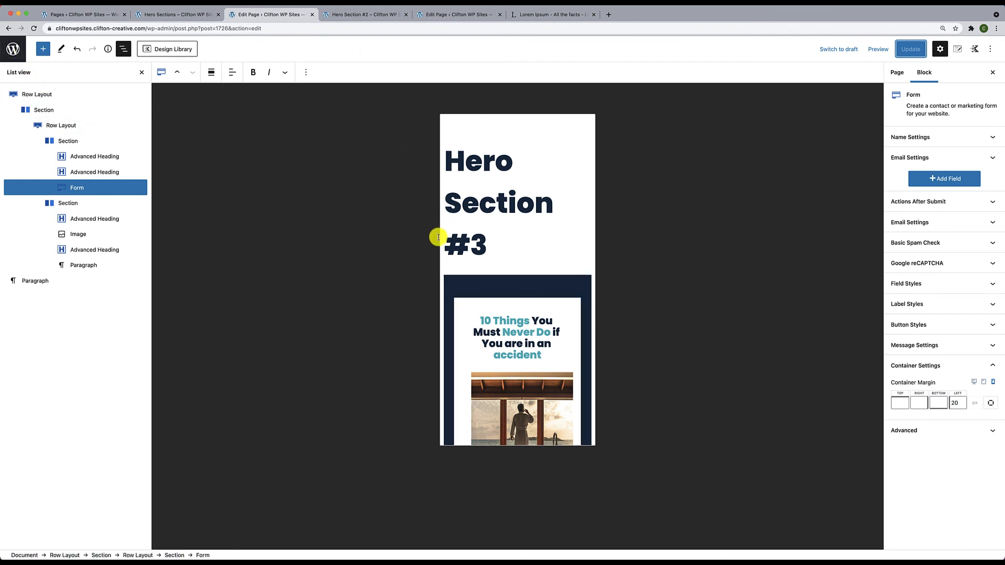
{"action": "left_click", "coordinate": [469, 240]}
{"action": "key", "text": "BackSpace"}
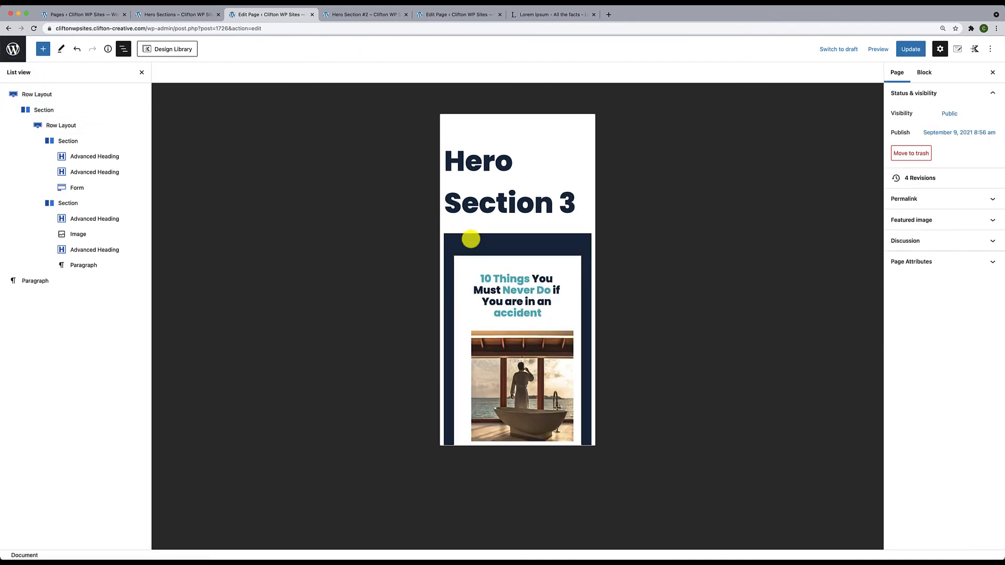
{"action": "type", "text": "#"}
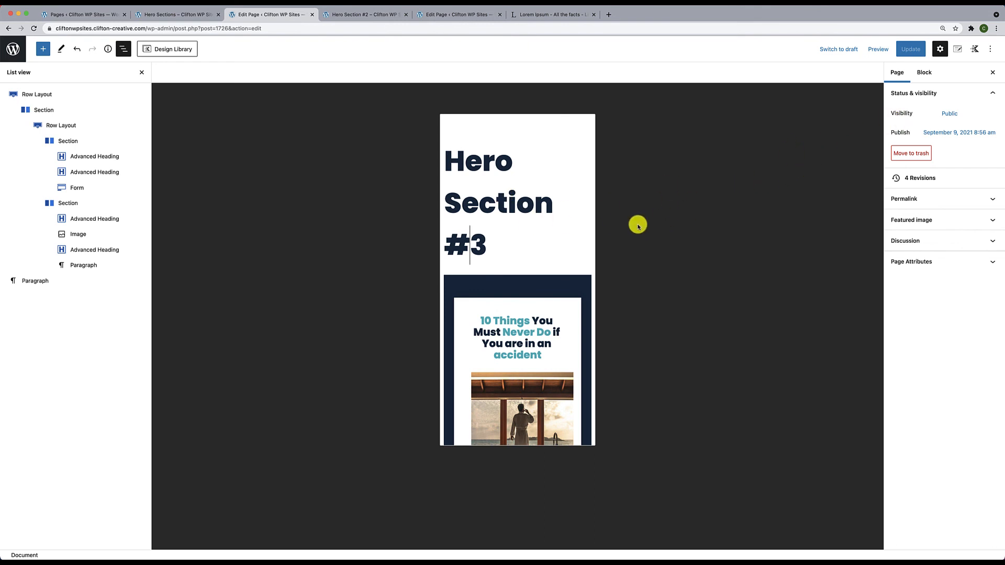
{"action": "key", "text": "BackSpace"}
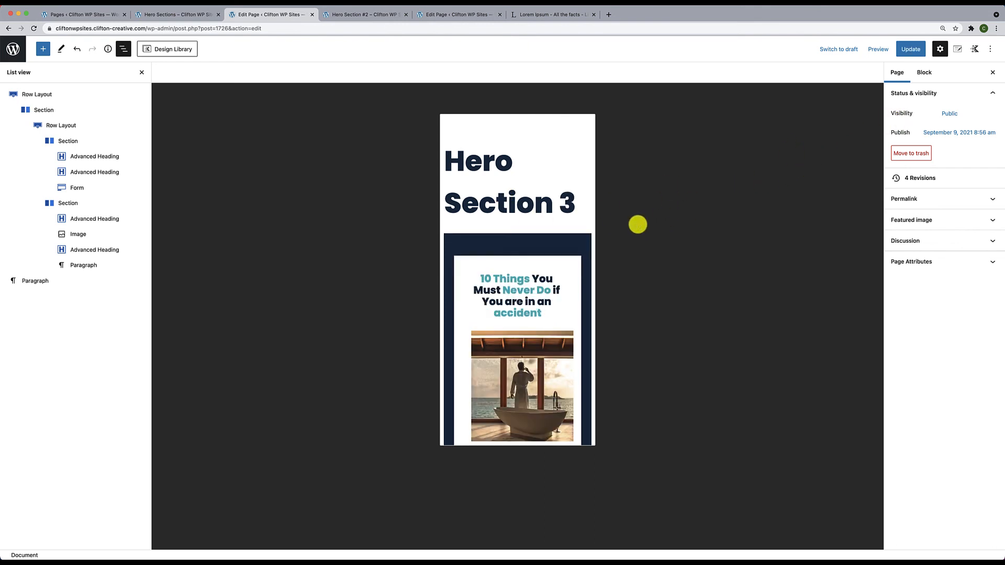
{"action": "left_click", "coordinate": [911, 54]}
{"action": "left_click", "coordinate": [89, 534]}
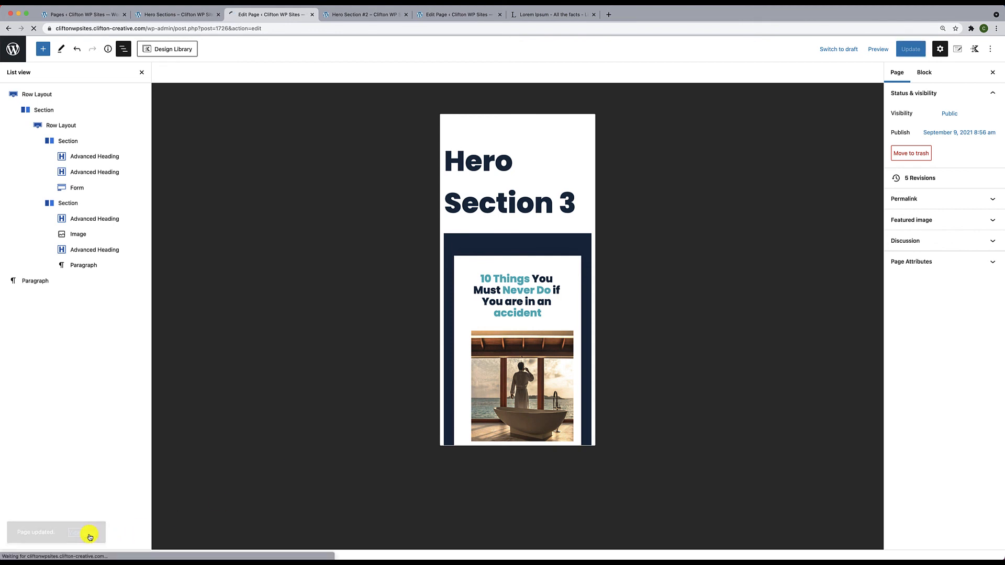